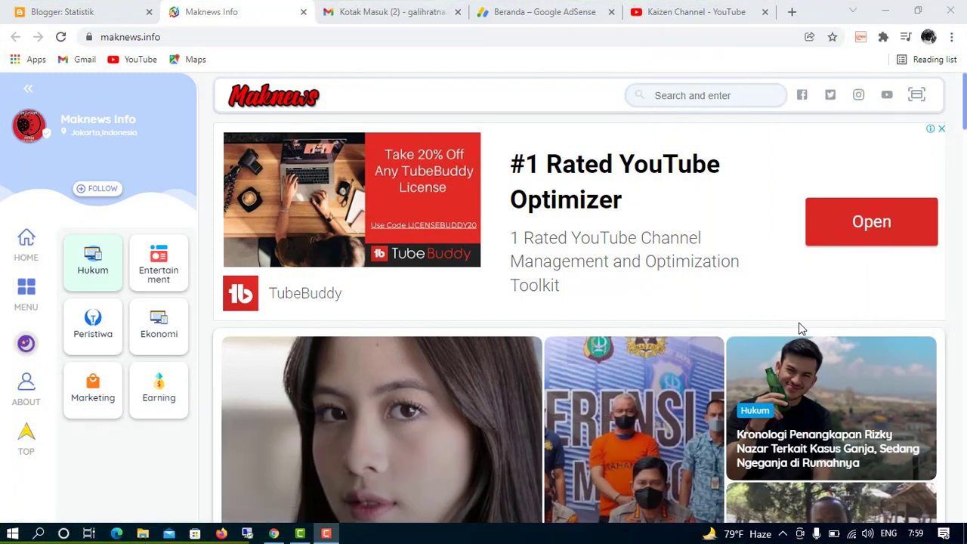
Look over the featured news articles and ad placements on the Maknews homepage
scroll(958, 329, "down", 2)
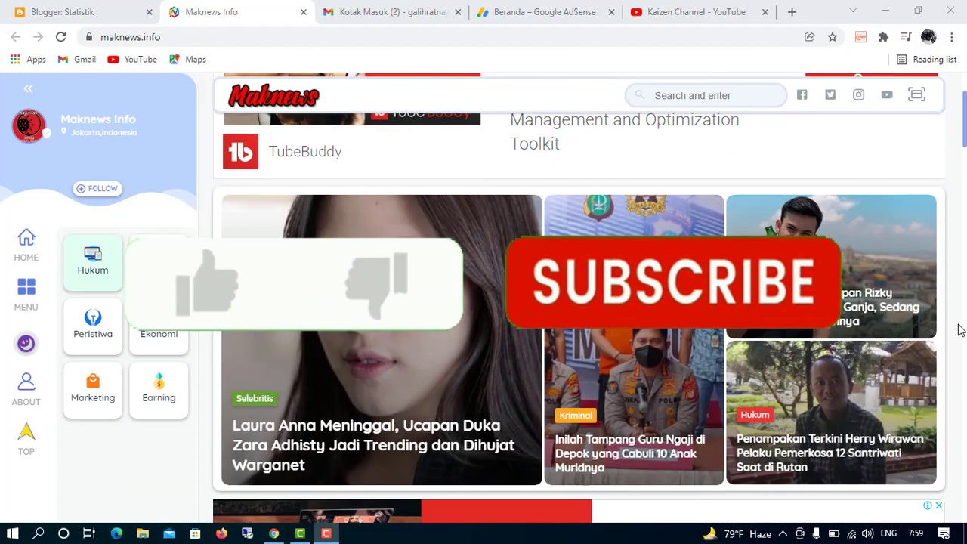
scroll(958, 329, "down", 3)
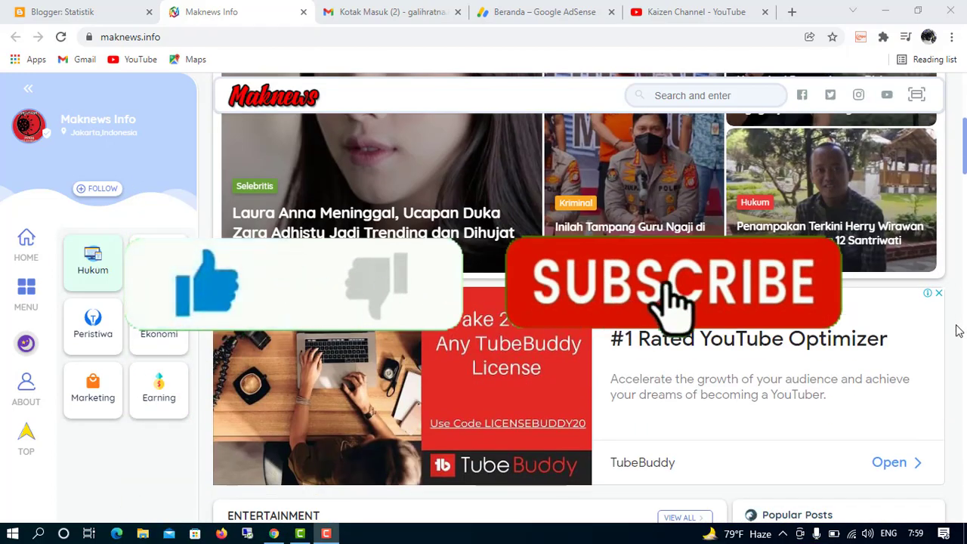
scroll(957, 330, "up", 3)
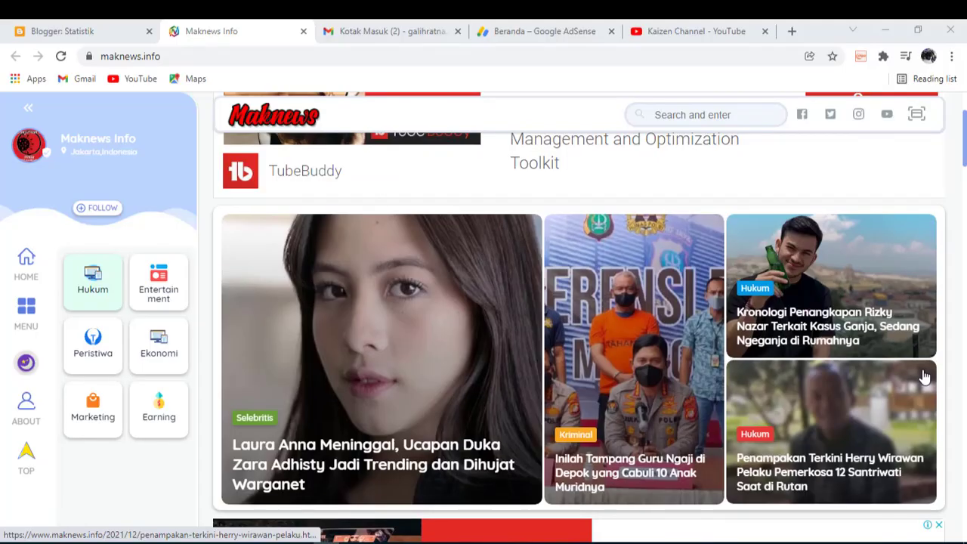
scroll(924, 376, "up", 2)
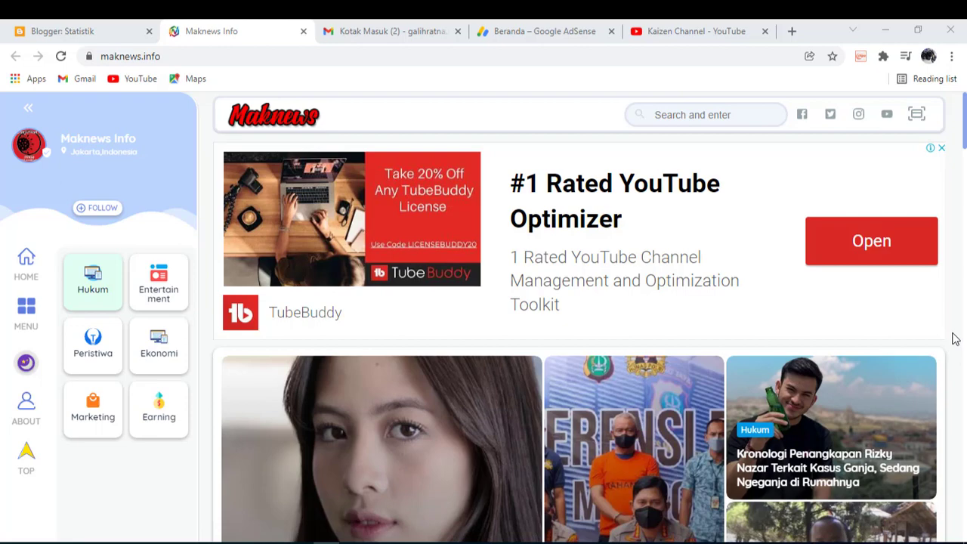
scroll(955, 339, "down", 2)
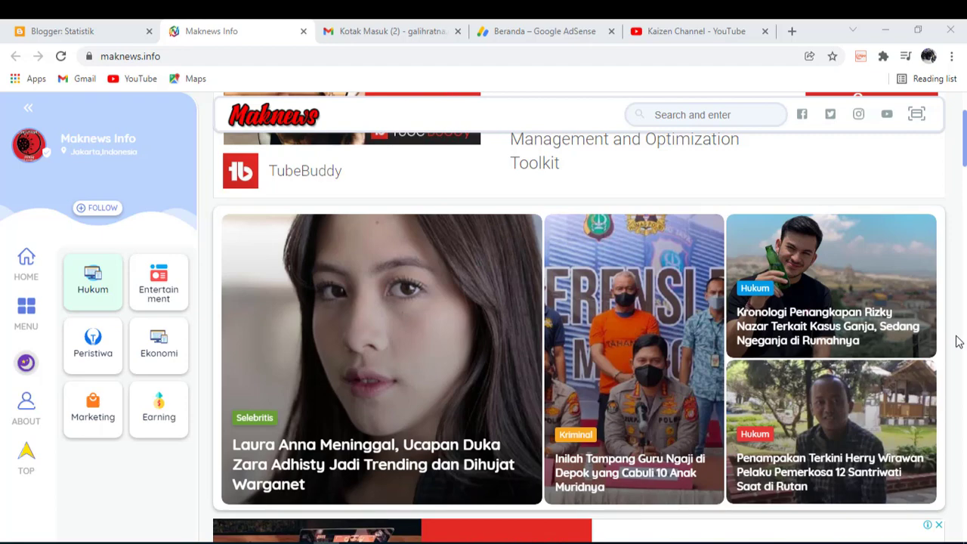
scroll(958, 343, "down", 2)
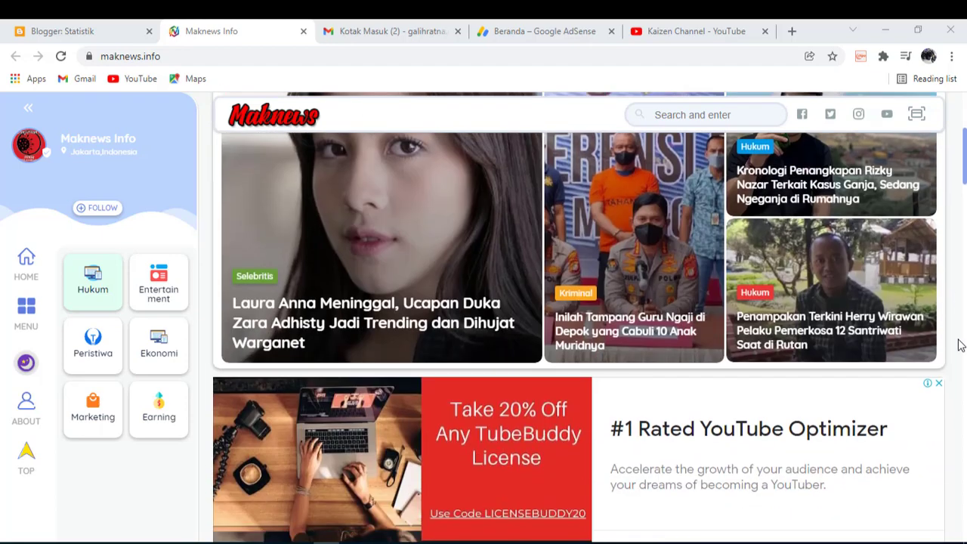
scroll(958, 345, "down", 1)
scroll(957, 345, "up", 4)
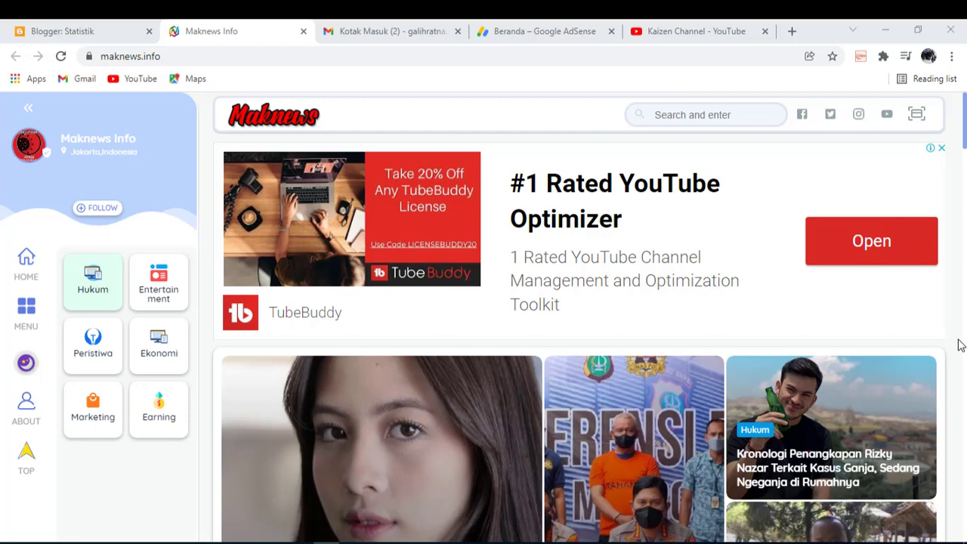
scroll(960, 344, "down", 2)
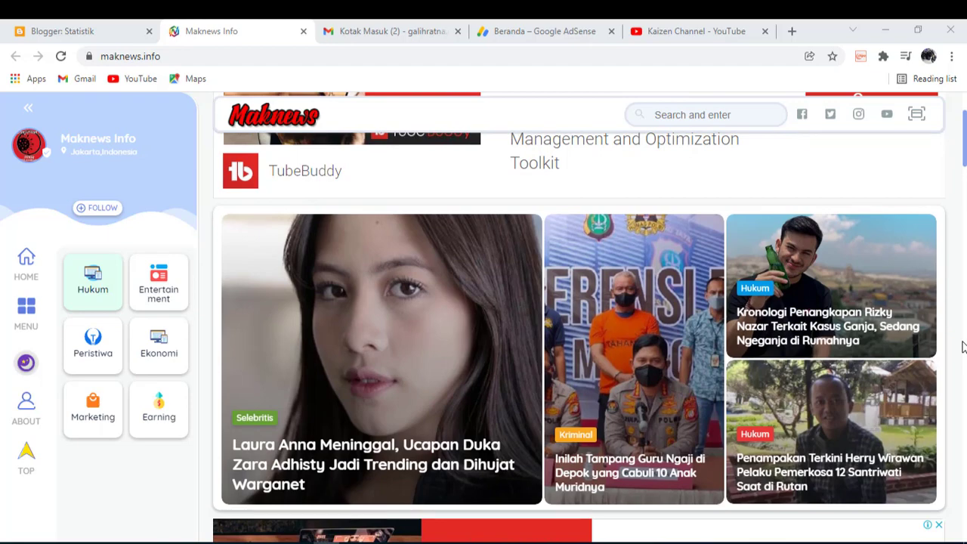
scroll(962, 346, "down", 2)
scroll(964, 352, "up", 2)
scroll(965, 352, "up", 2)
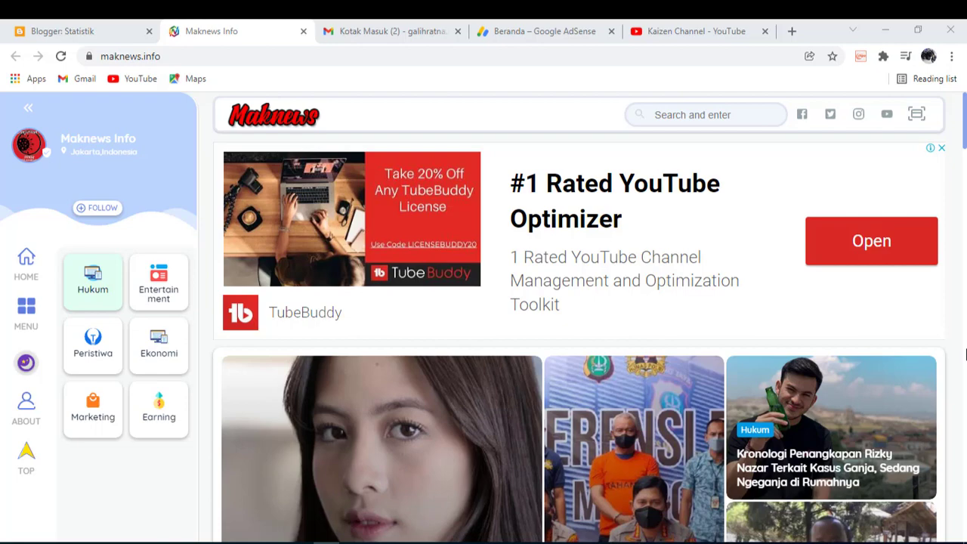
scroll(965, 355, "down", 5)
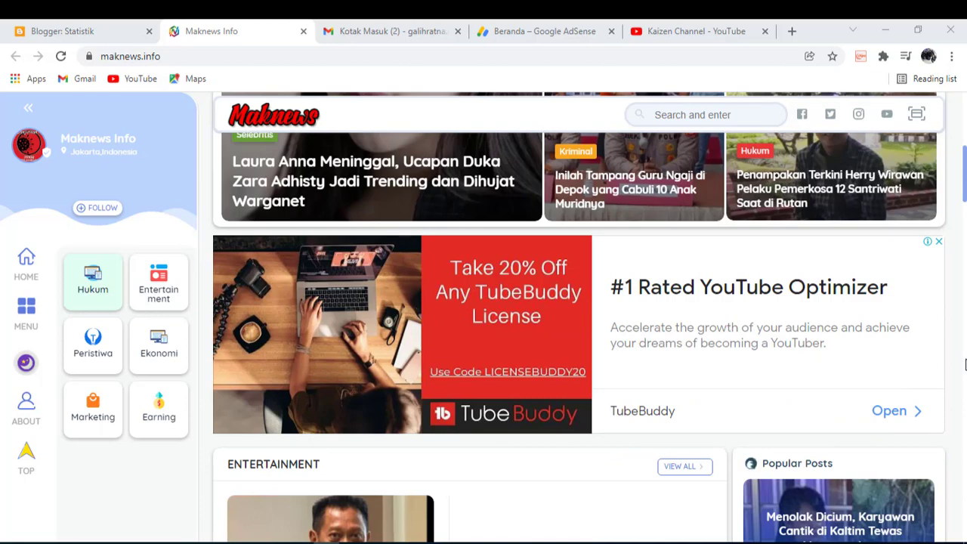
scroll(965, 365, "up", 2)
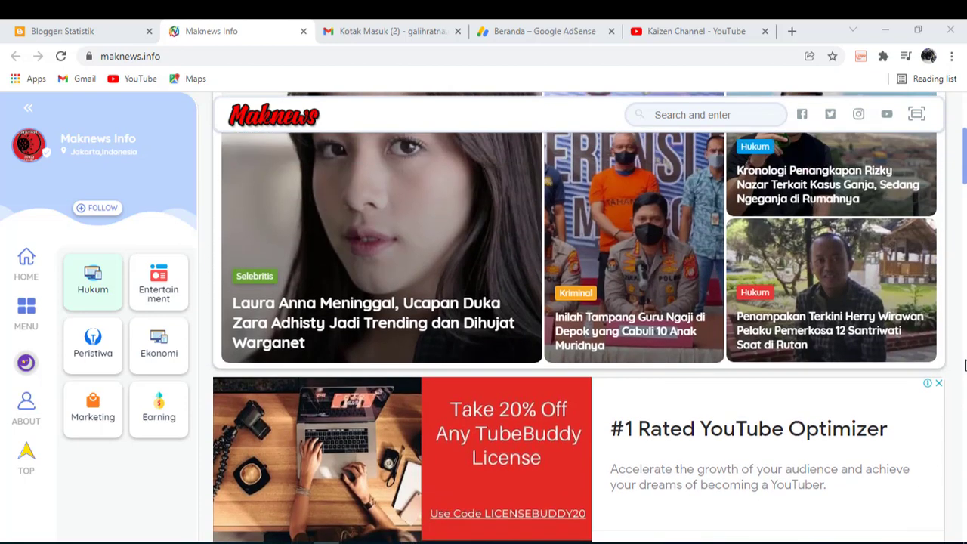
scroll(965, 365, "up", 2)
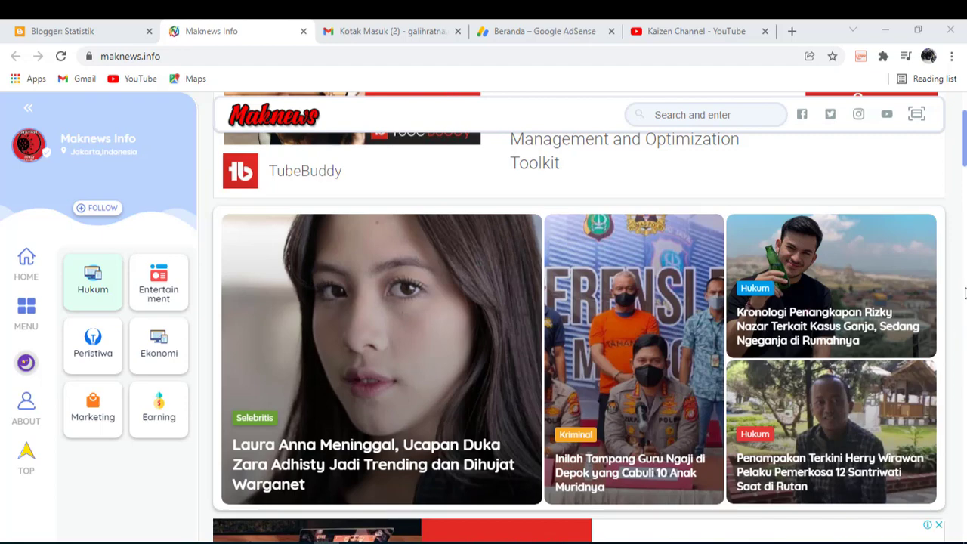
scroll(963, 294, "down", 3)
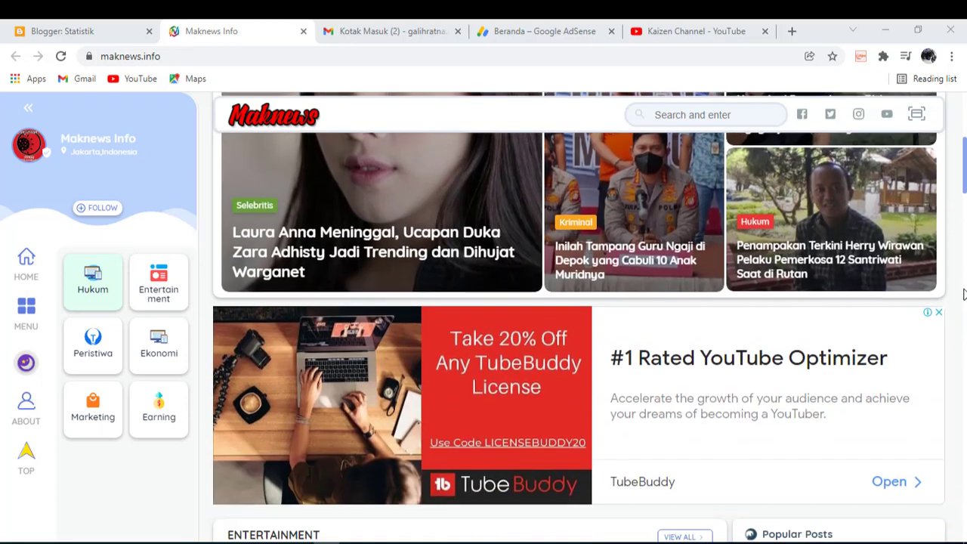
scroll(963, 293, "up", 3)
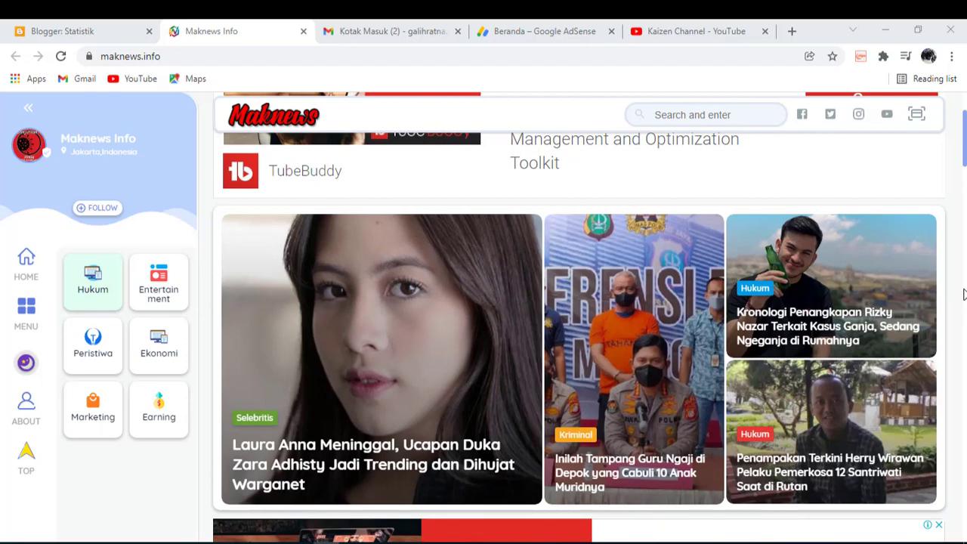
scroll(963, 293, "down", 2)
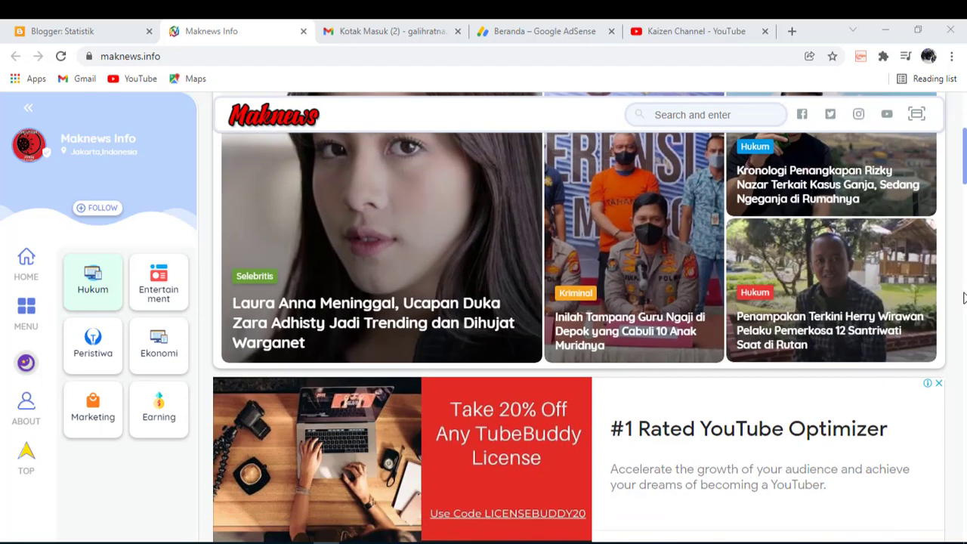
scroll(963, 295, "up", 3)
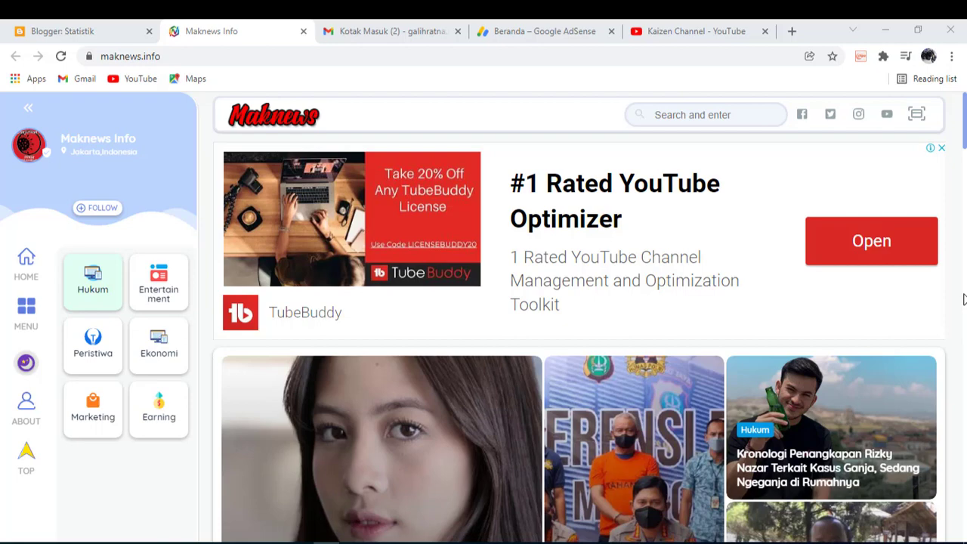
scroll(963, 300, "down", 2)
scroll(963, 300, "up", 2)
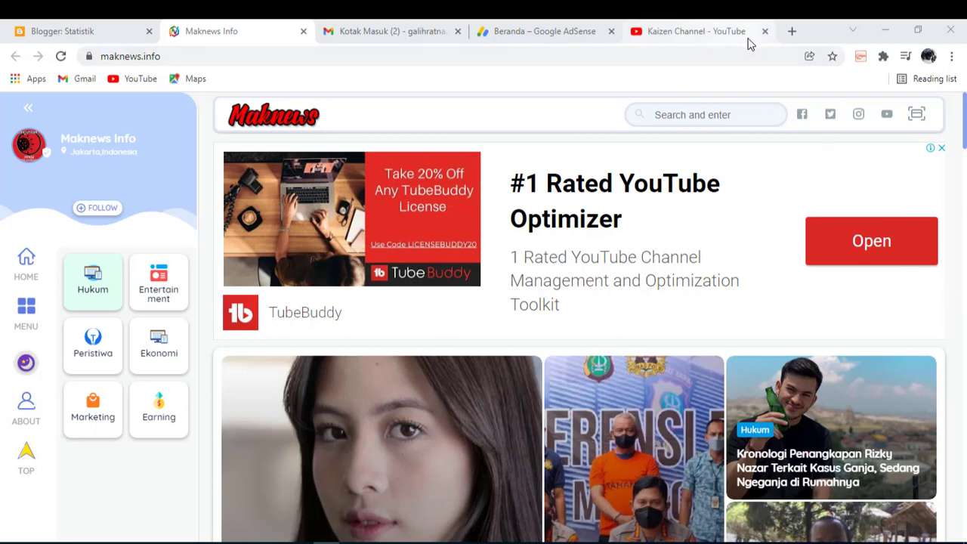
Search Google for "berita terkini" in a new browser tab
left_click(791, 32)
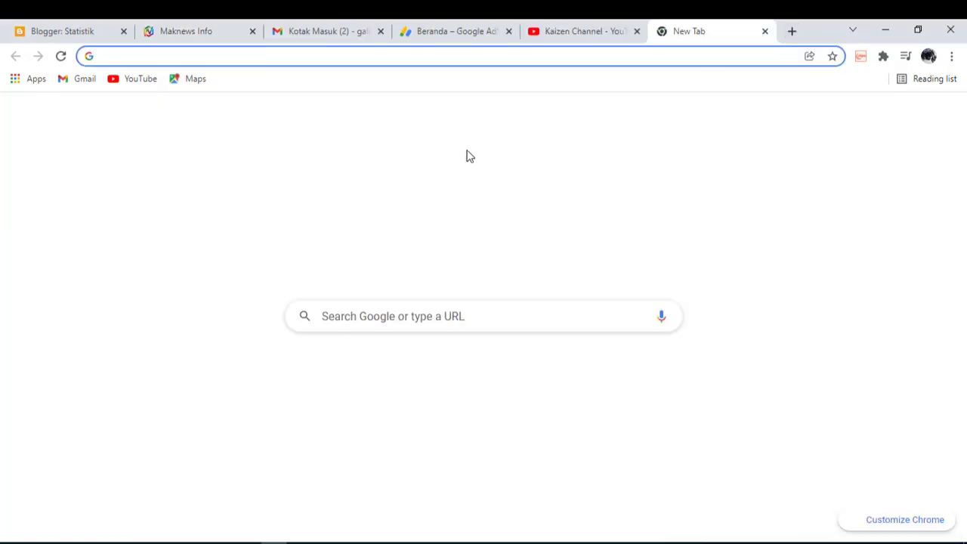
left_click(321, 317)
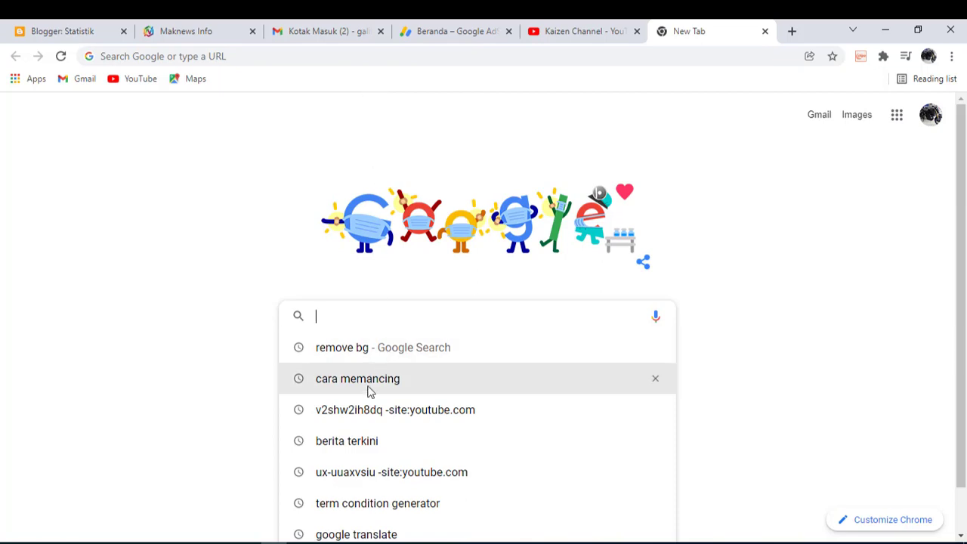
left_click(368, 442)
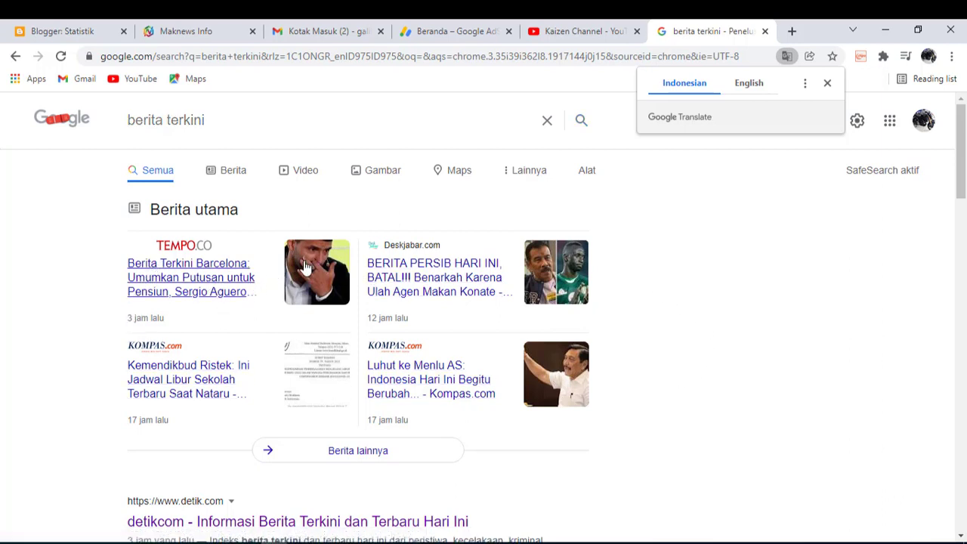
Examine the first page of "berita terkini" results, from the top stories and news sites through the videos to the related searches
scroll(121, 291, "down", 2)
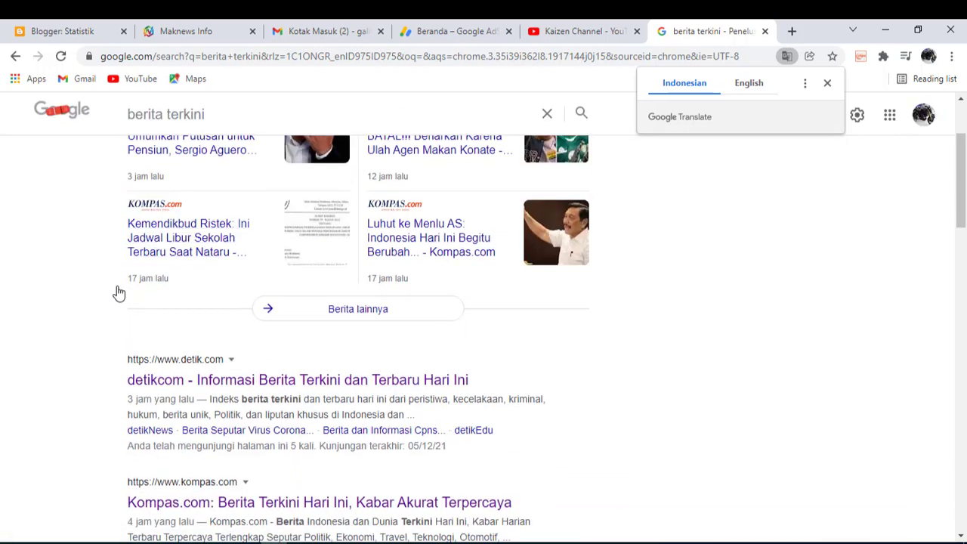
scroll(113, 291, "down", 4)
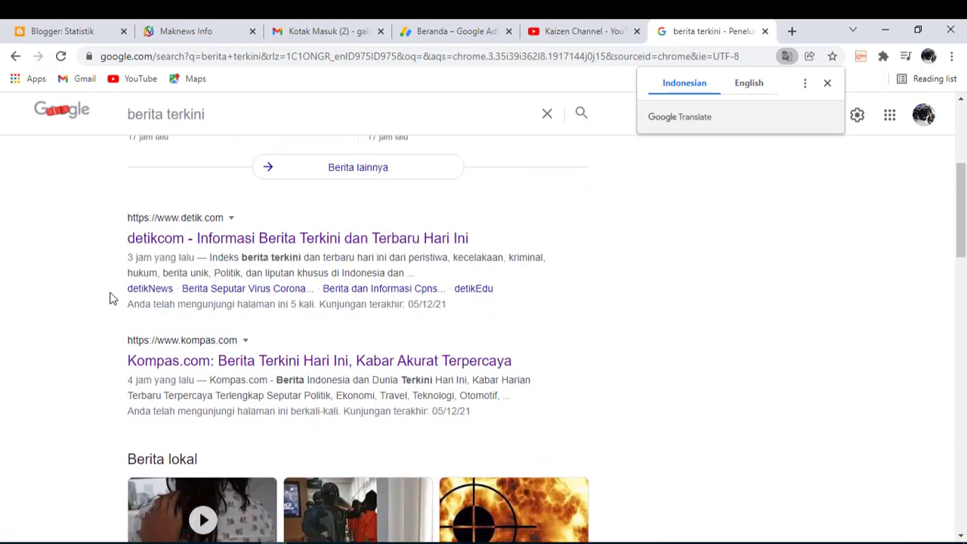
scroll(117, 285, "down", 3)
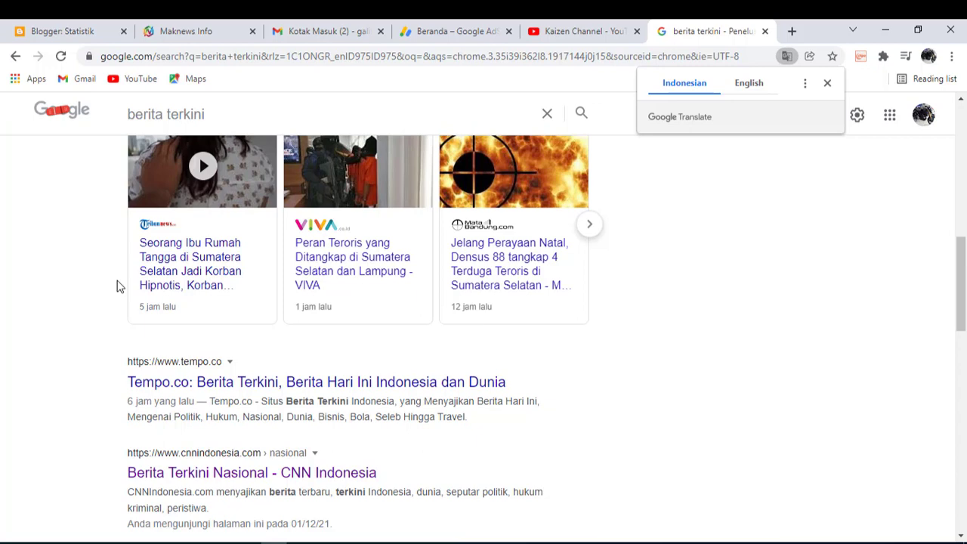
scroll(117, 287, "down", 2)
scroll(117, 289, "down", 2)
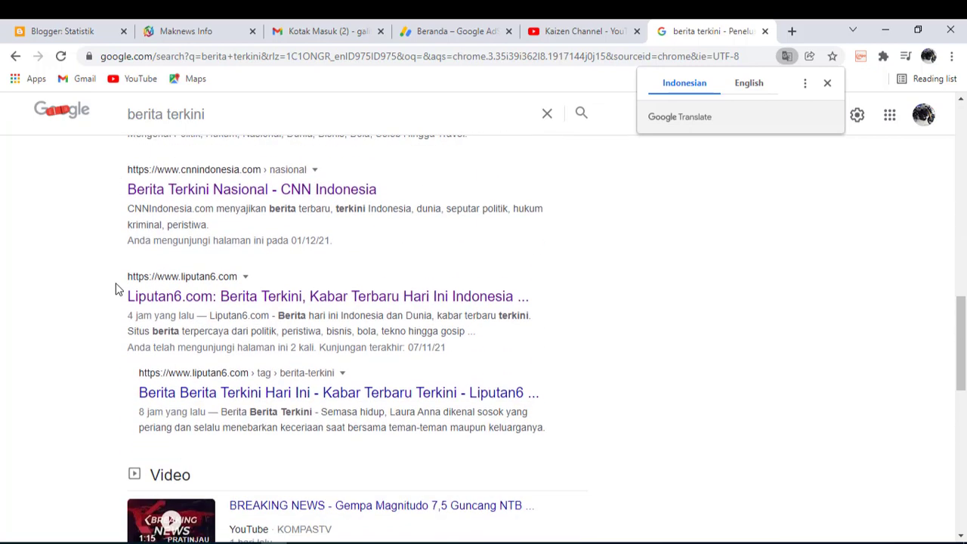
scroll(115, 288, "down", 2)
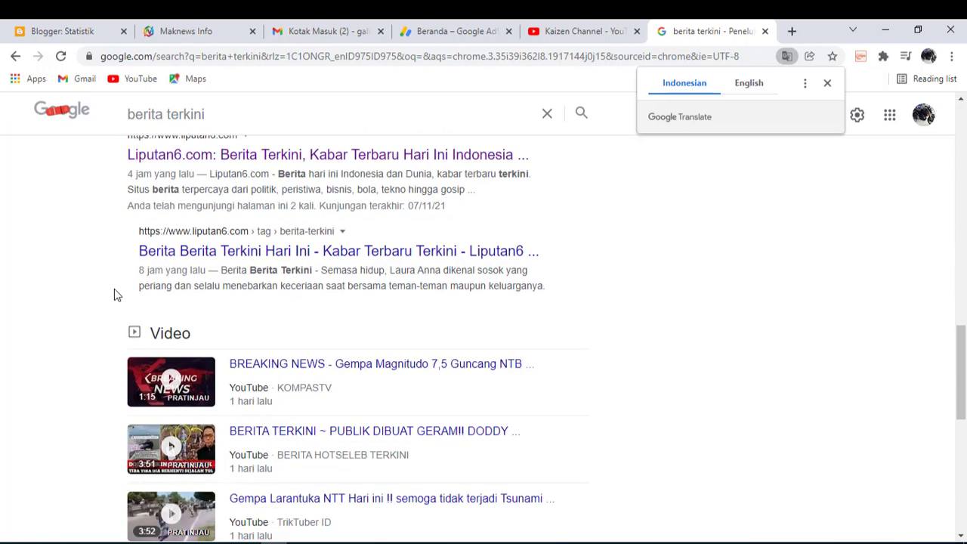
scroll(114, 288, "down", 3)
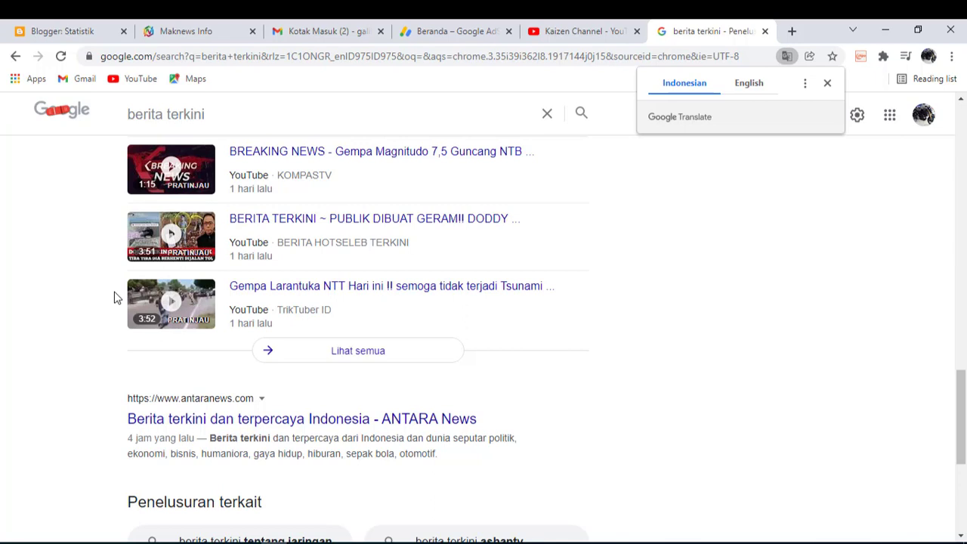
scroll(98, 283, "down", 2)
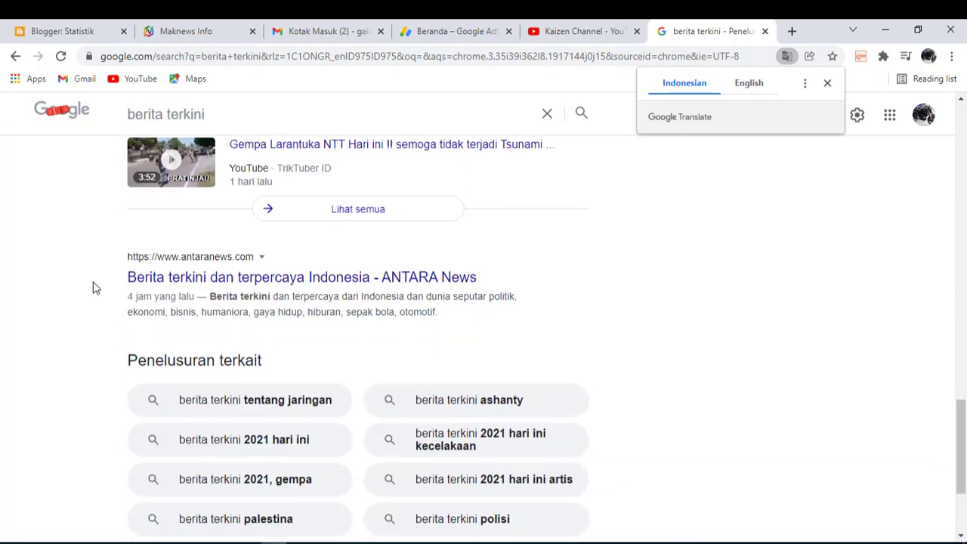
scroll(89, 296, "down", 2)
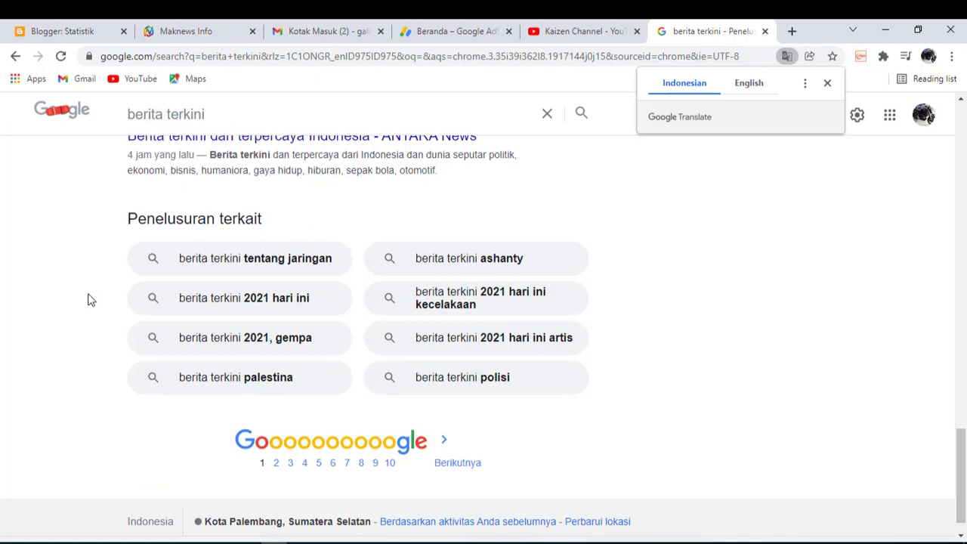
scroll(89, 300, "up", 5)
scroll(167, 262, "up", 11)
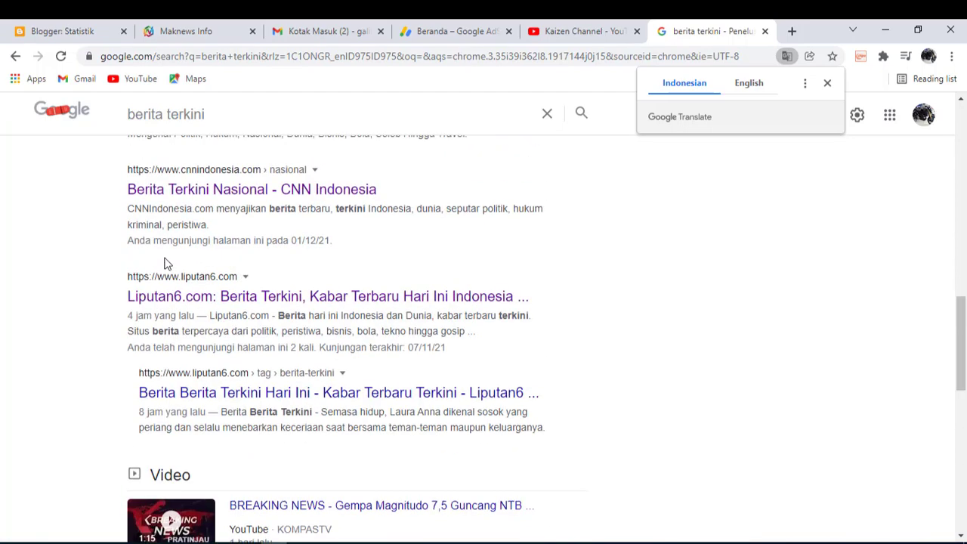
scroll(95, 279, "up", 5)
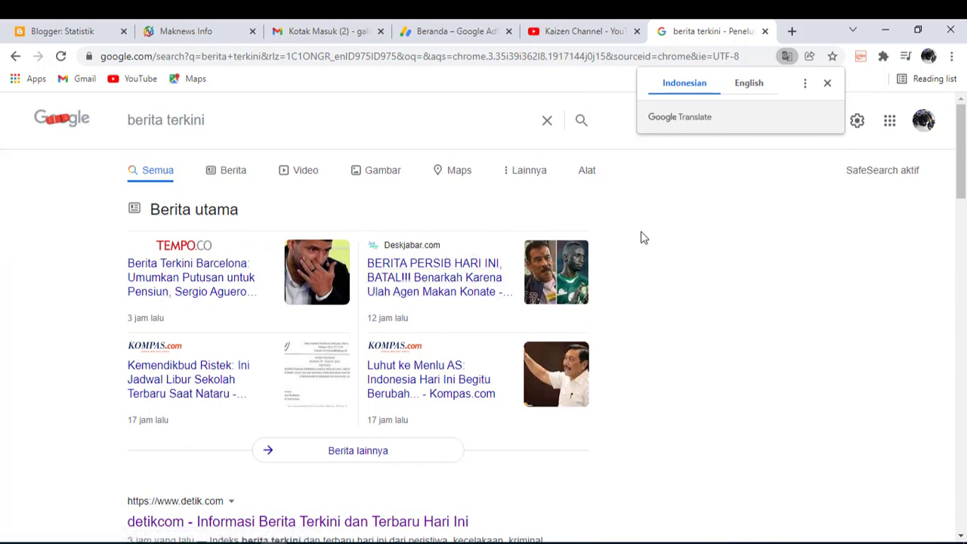
scroll(758, 330, "down", 1)
scroll(274, 244, "down", 9)
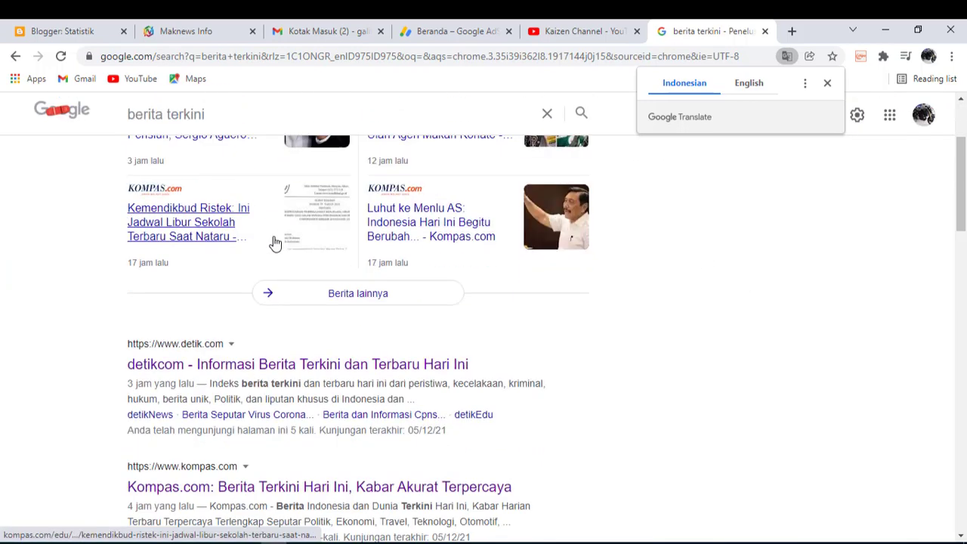
scroll(249, 244, "down", 4)
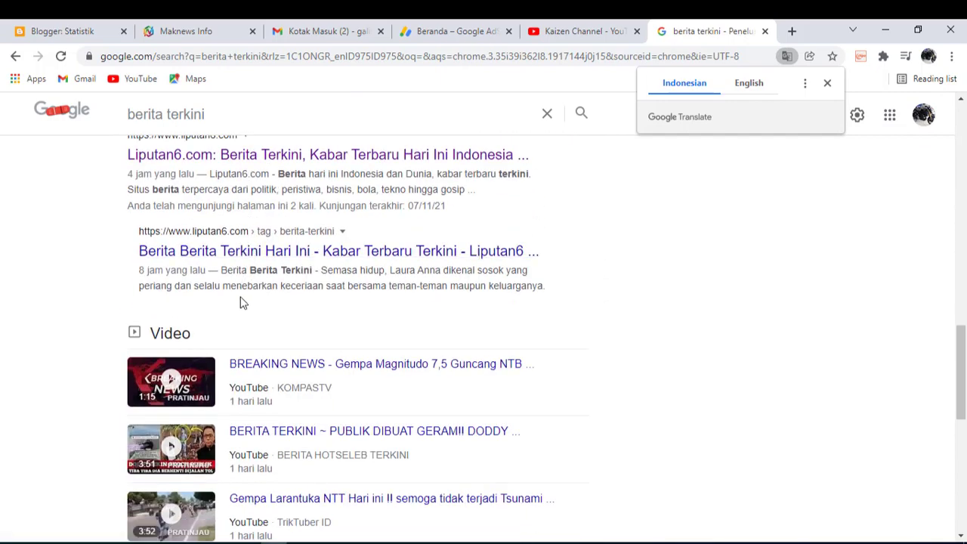
scroll(240, 302, "down", 5)
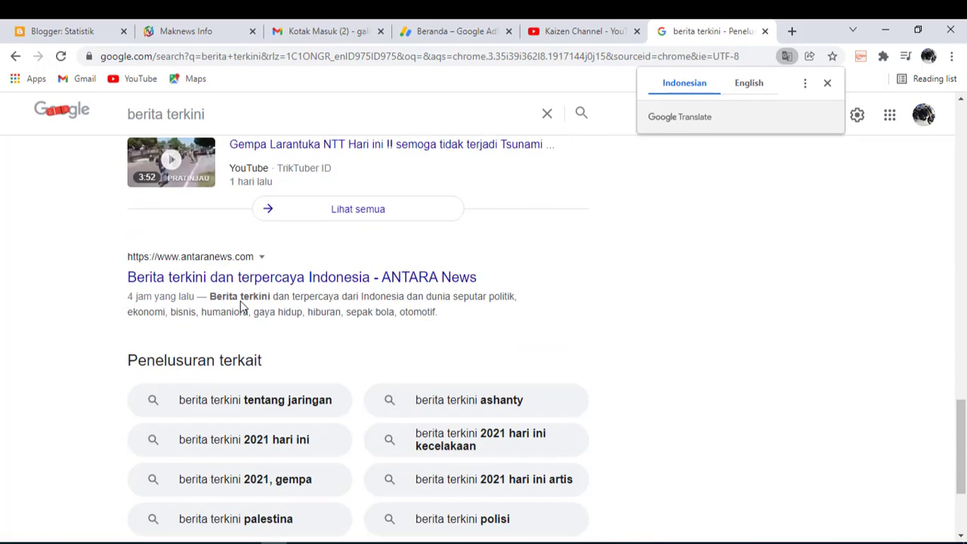
scroll(240, 302, "down", 2)
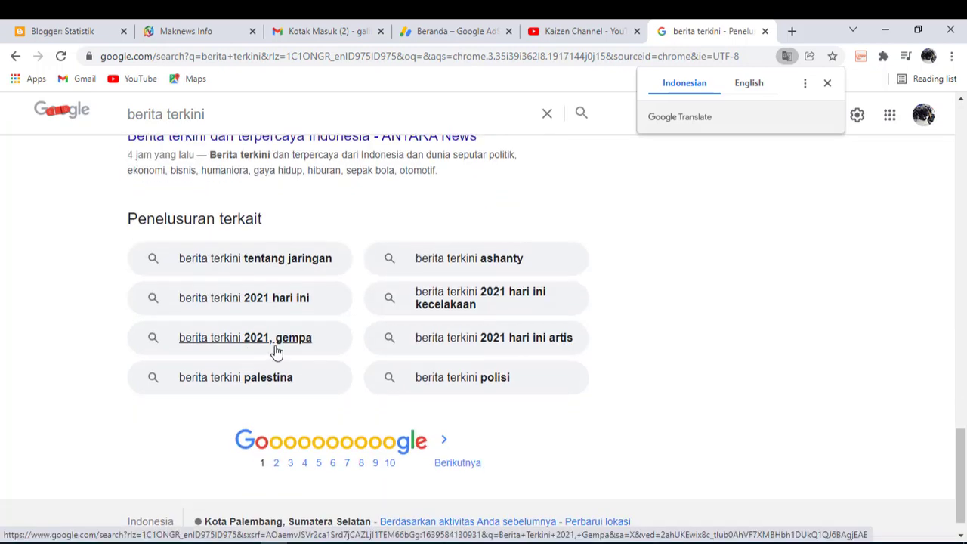
scroll(276, 351, "up", 3)
scroll(277, 352, "up", 3)
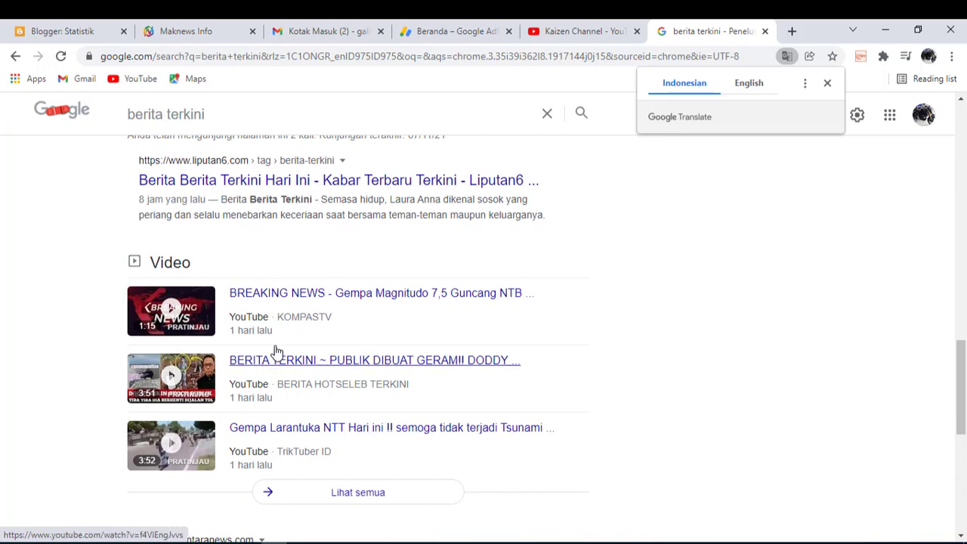
Recheck the "berita terkini" results from the video section back up to the top stories
scroll(274, 363, "up", 3)
scroll(748, 362, "up", 3)
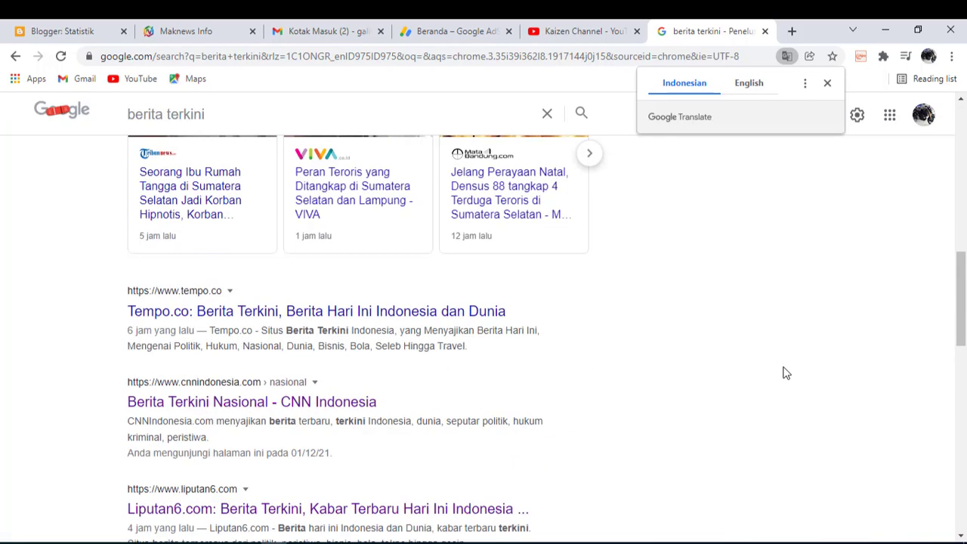
scroll(786, 372, "up", 3)
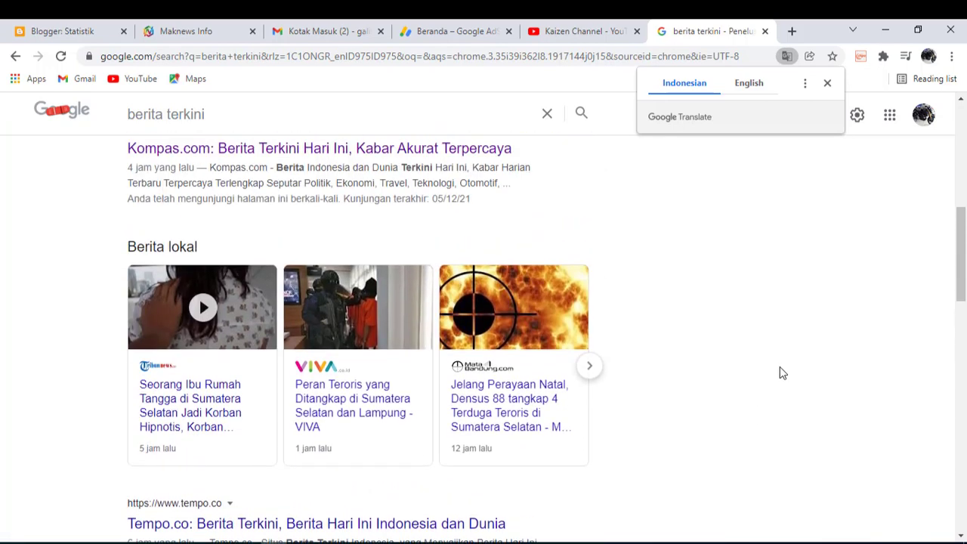
scroll(782, 373, "up", 2)
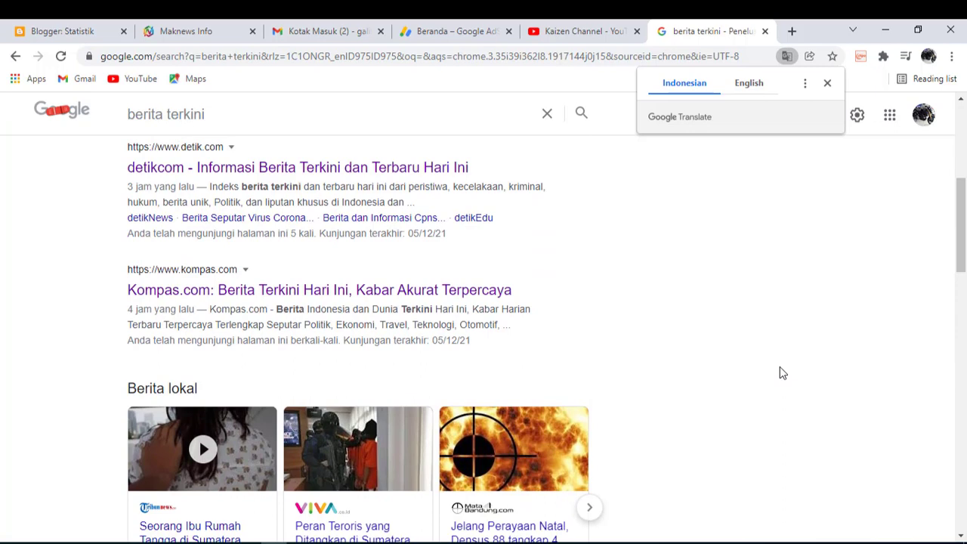
scroll(782, 372, "up", 3)
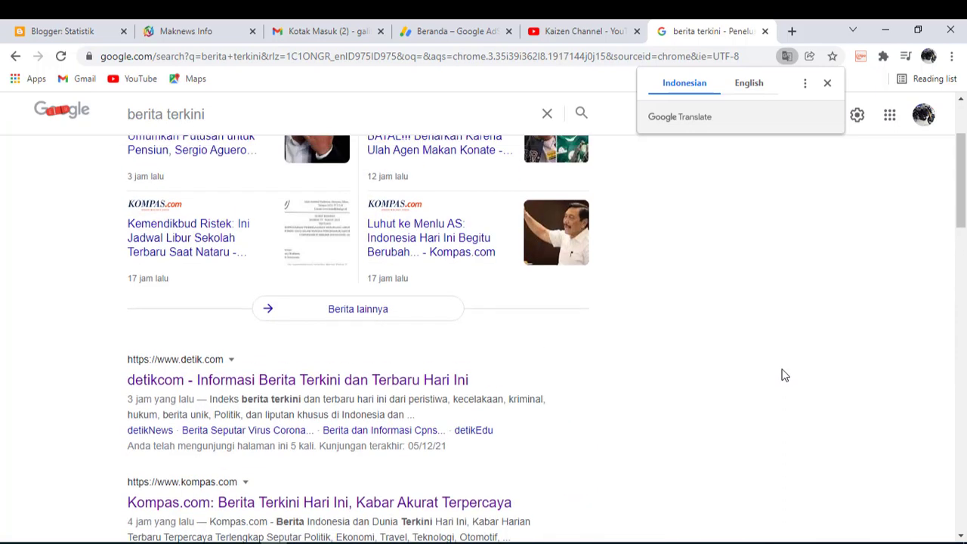
scroll(784, 376, "up", 2)
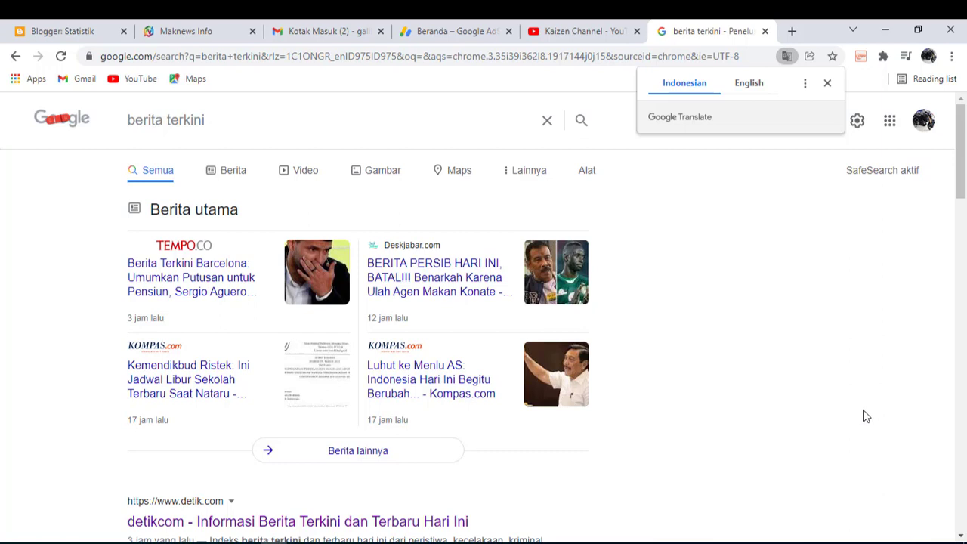
Examine the top stories and the main news site listings that rank for "berita terkini"
scroll(865, 418, "down", 1)
scroll(865, 421, "up", 1)
scroll(862, 393, "down", 3)
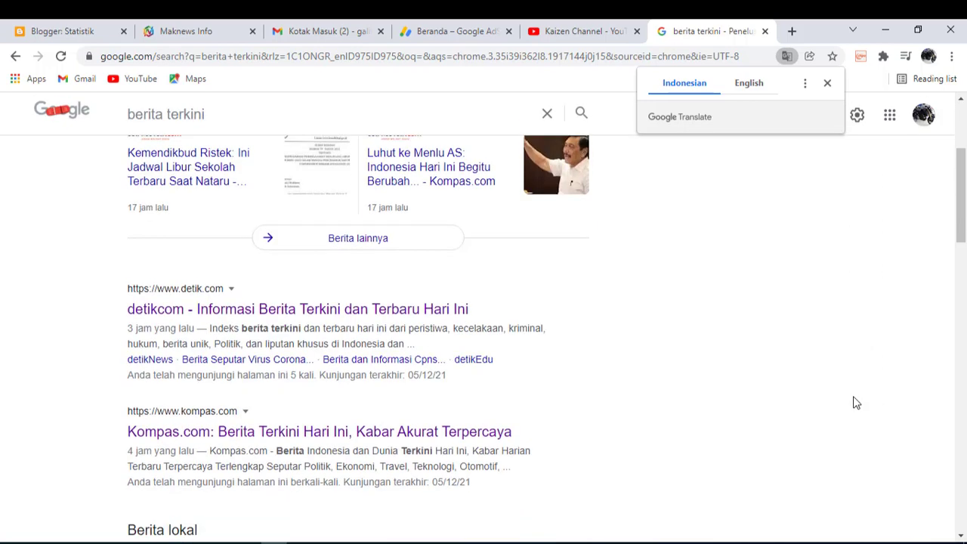
scroll(856, 403, "down", 2)
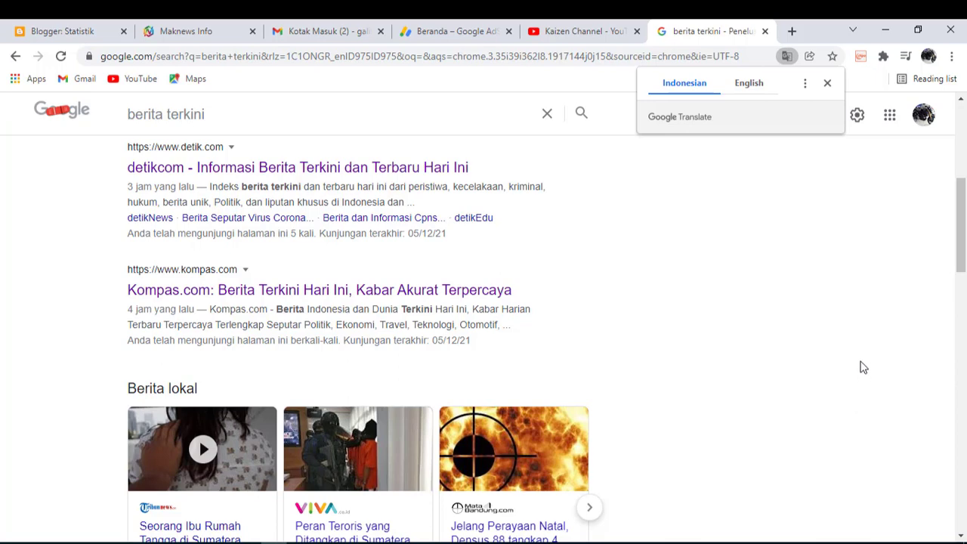
scroll(861, 367, "down", 2)
scroll(863, 366, "down", 3)
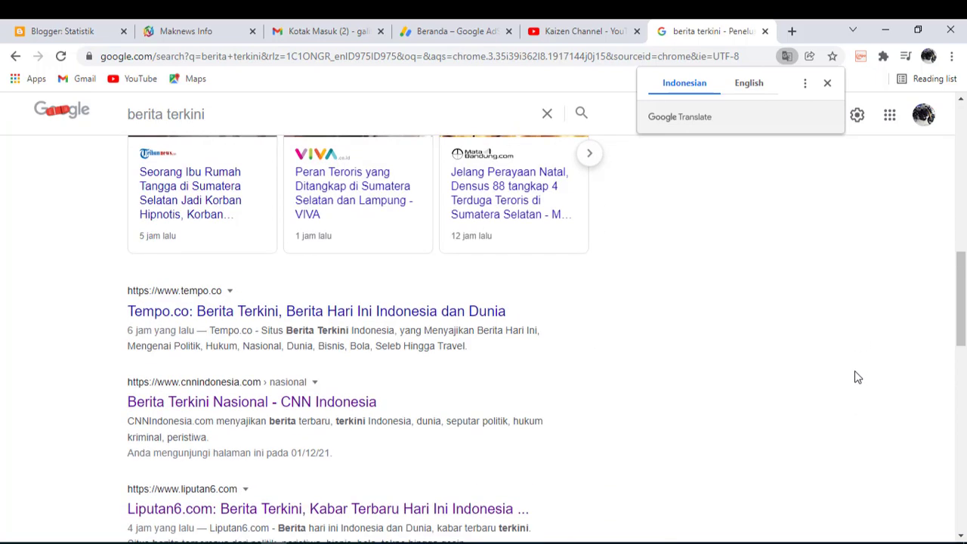
scroll(856, 377, "up", 8)
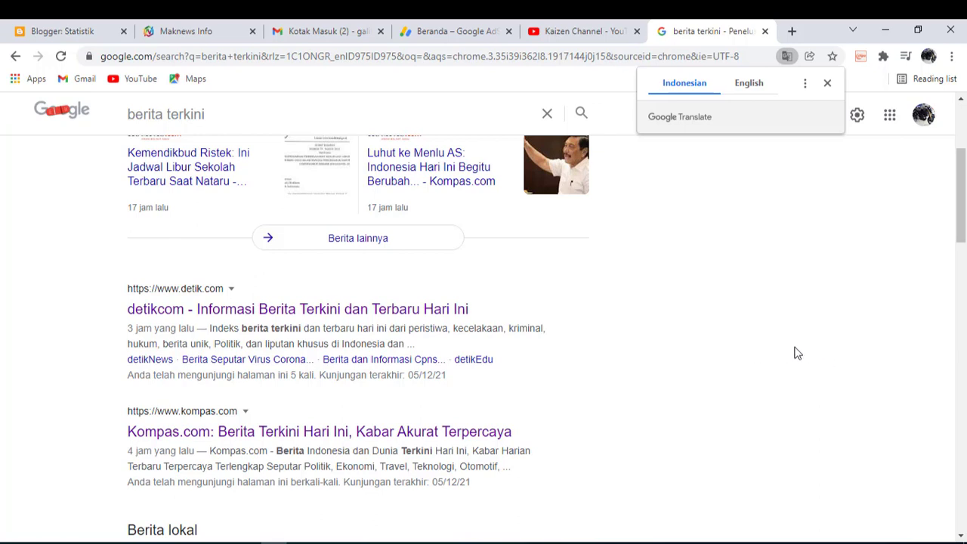
scroll(814, 357, "down", 1)
scroll(816, 358, "up", 3)
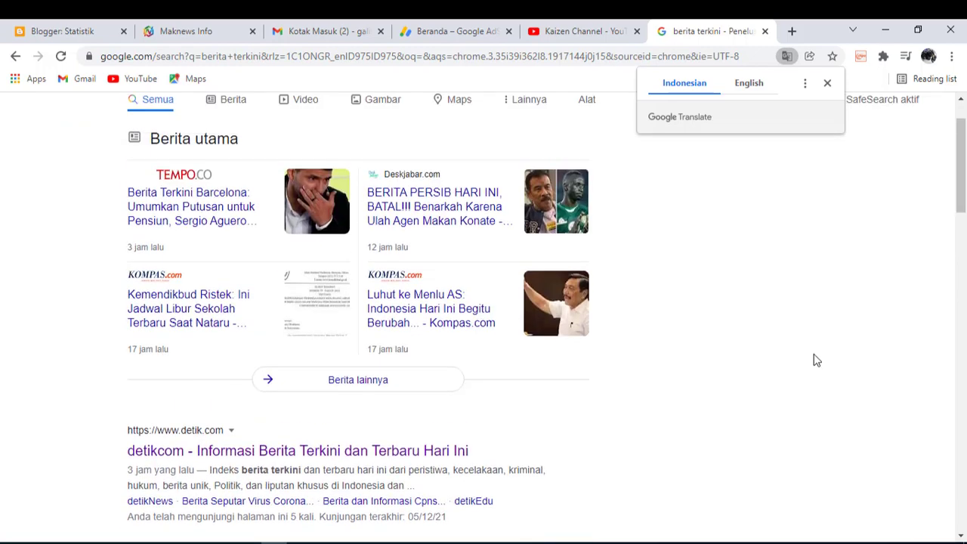
scroll(817, 362, "up", 1)
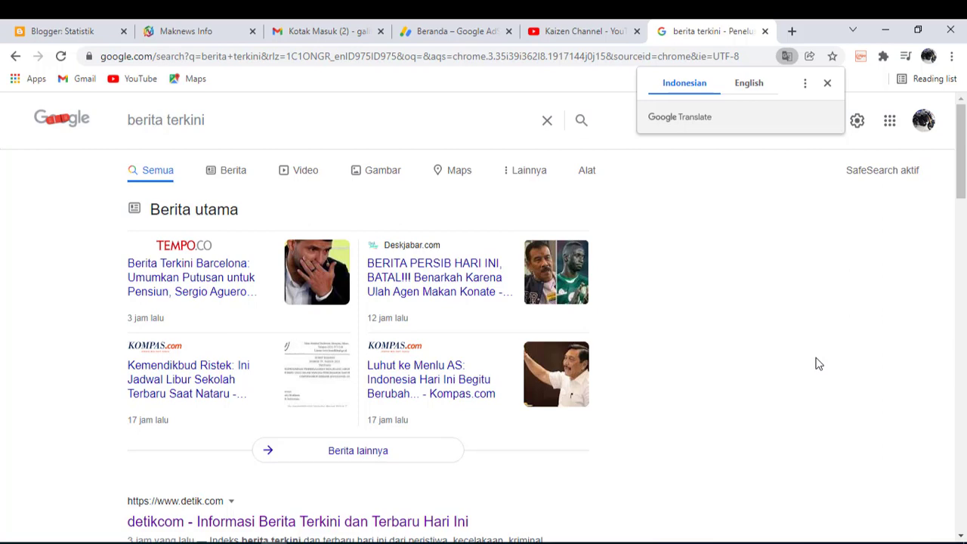
scroll(817, 364, "down", 1)
scroll(816, 367, "up", 1)
scroll(816, 369, "down", 2)
scroll(818, 372, "up", 2)
Bring up Google's search suggestions for "berita terkini" and look over the related keyword variations
left_click(268, 123)
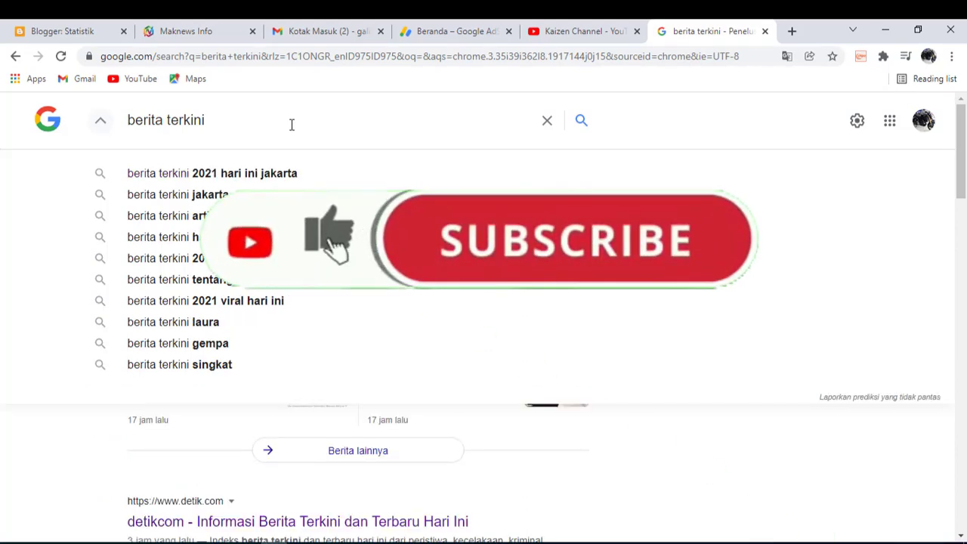
scroll(295, 153, "down", 2)
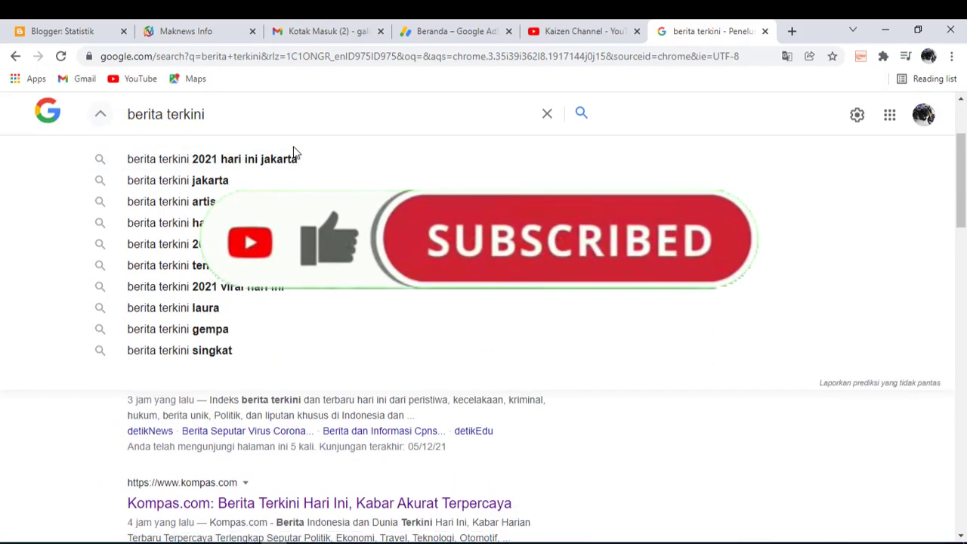
scroll(295, 154, "down", 5)
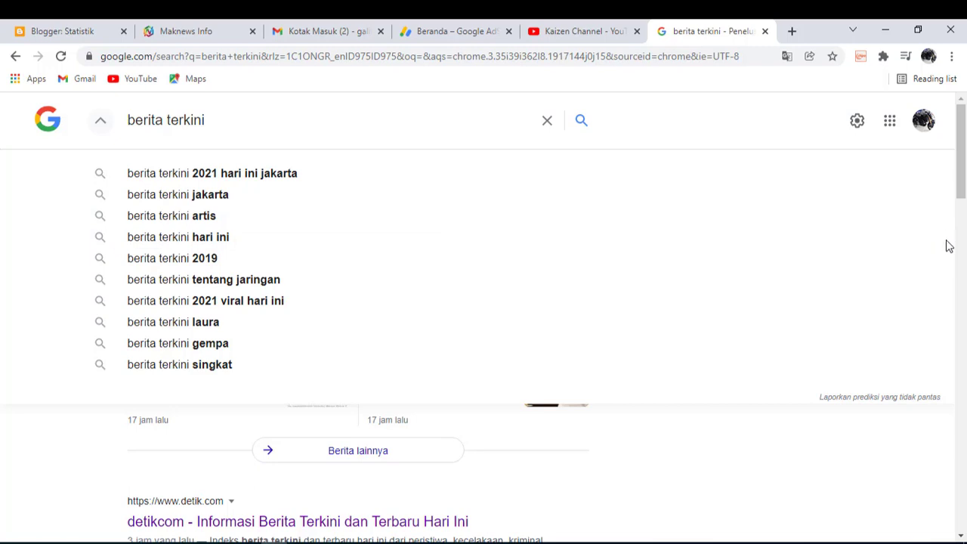
left_click(55, 38)
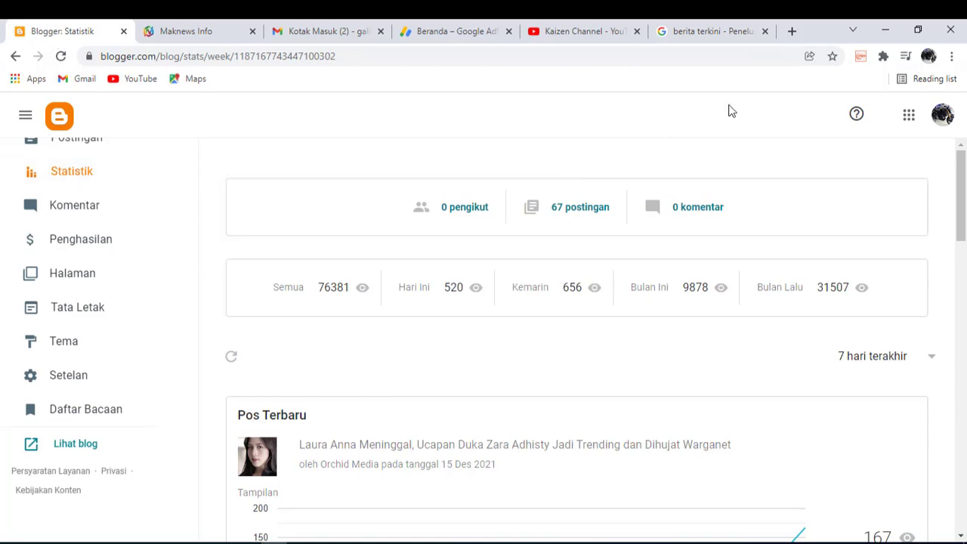
left_click(721, 36)
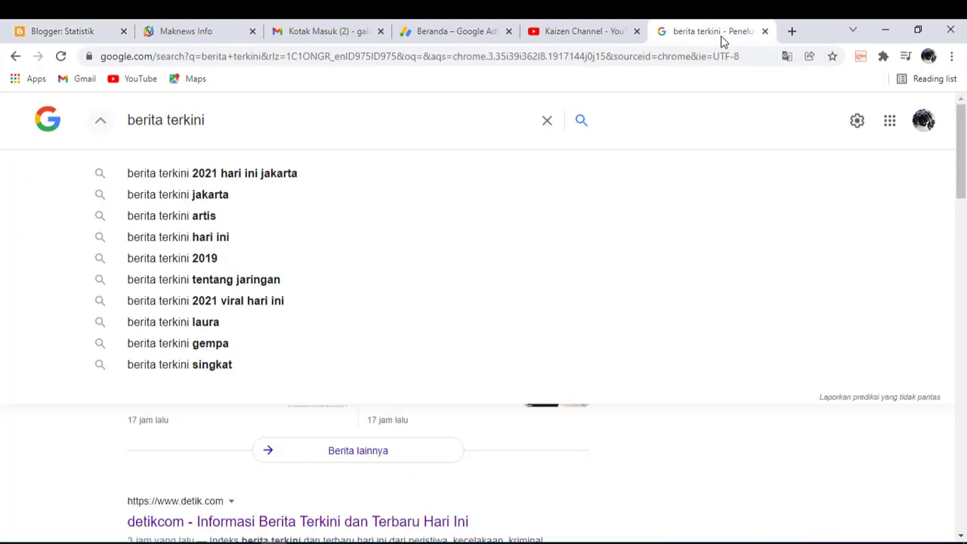
Switch to Blogger and look over the Maknews Info statistics page and the blog's management sections
left_click(580, 34)
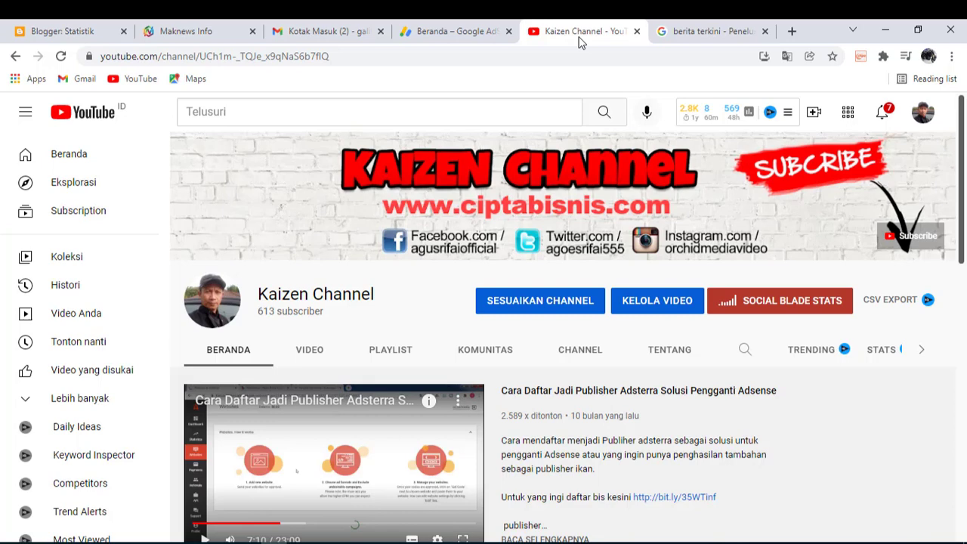
left_click(52, 35)
scroll(116, 244, "up", 3)
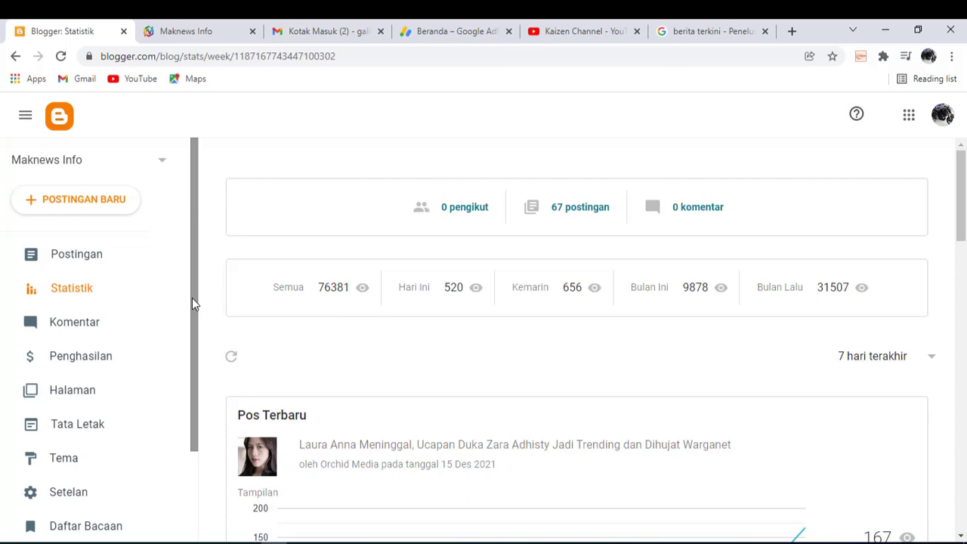
scroll(192, 306, "down", 2)
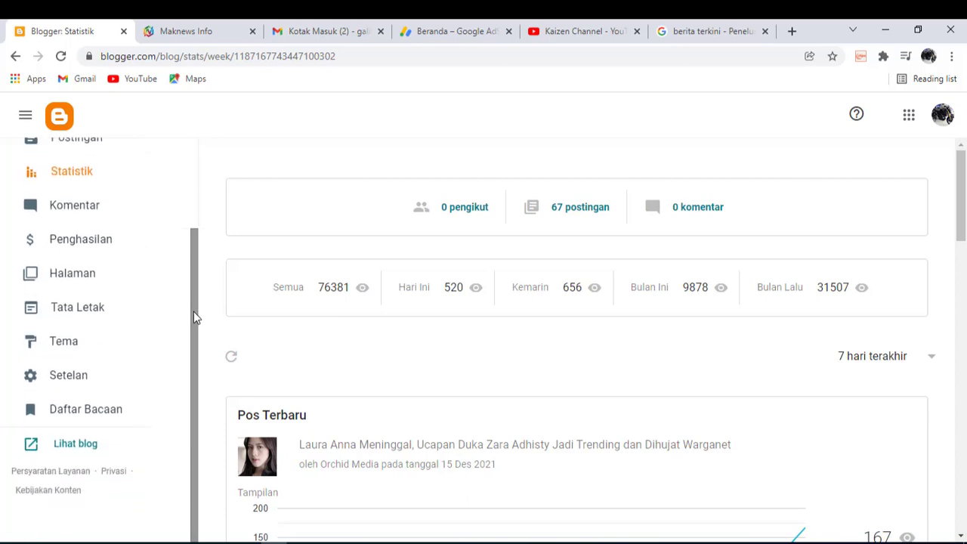
scroll(193, 312, "up", 2)
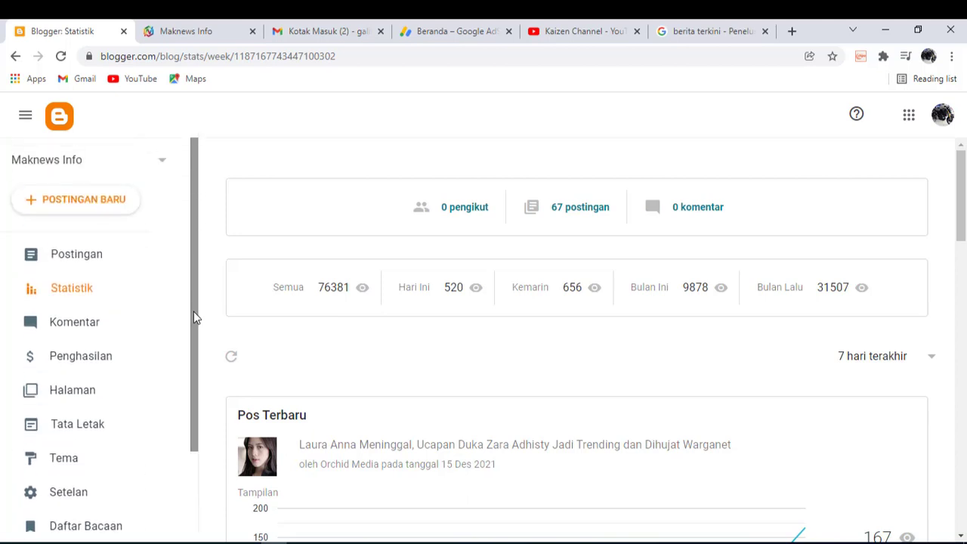
scroll(192, 317, "down", 2)
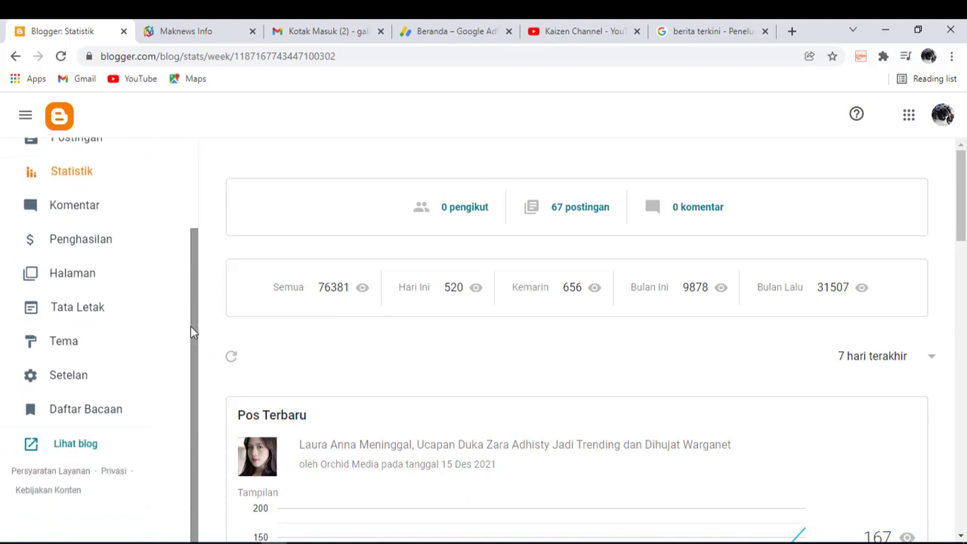
scroll(191, 325, "up", 2)
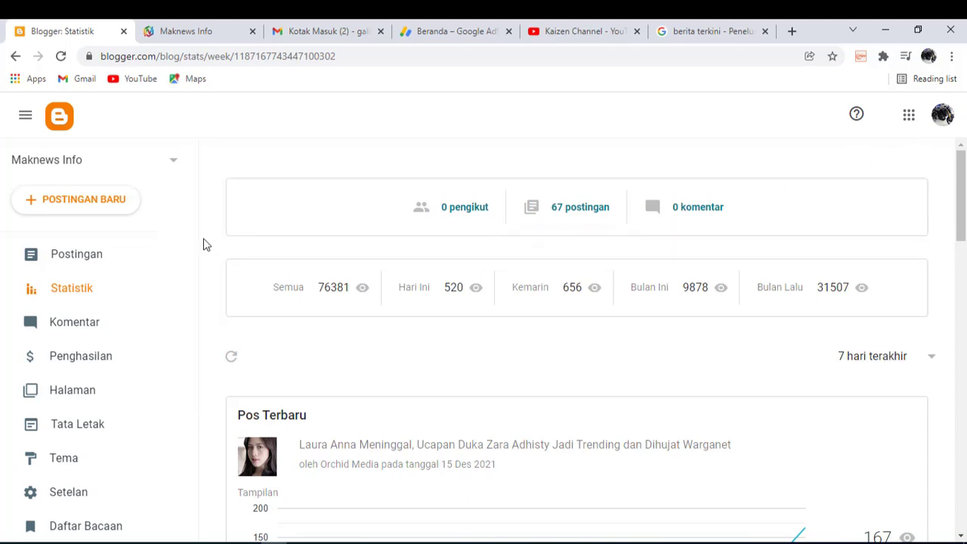
scroll(182, 280, "down", 2)
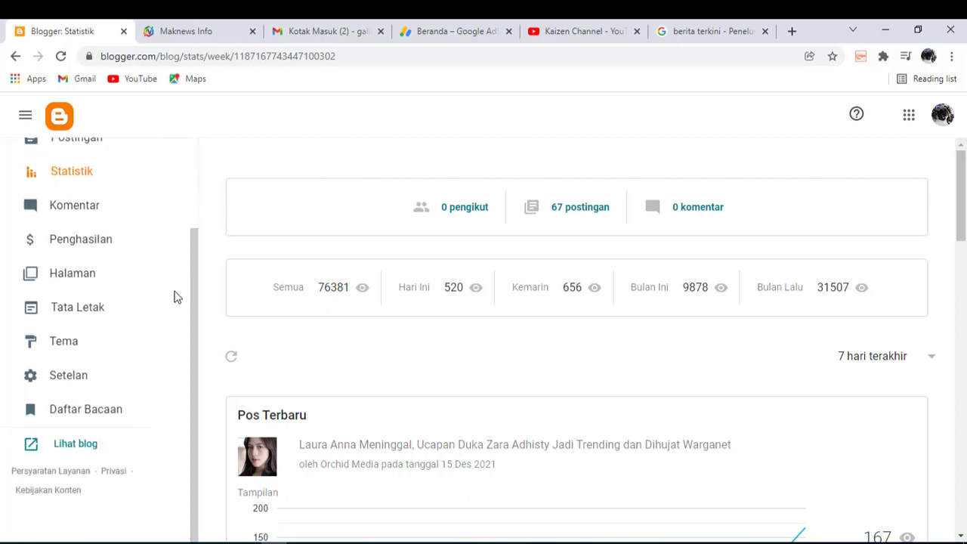
scroll(192, 344, "up", 1)
scroll(190, 257, "up", 1)
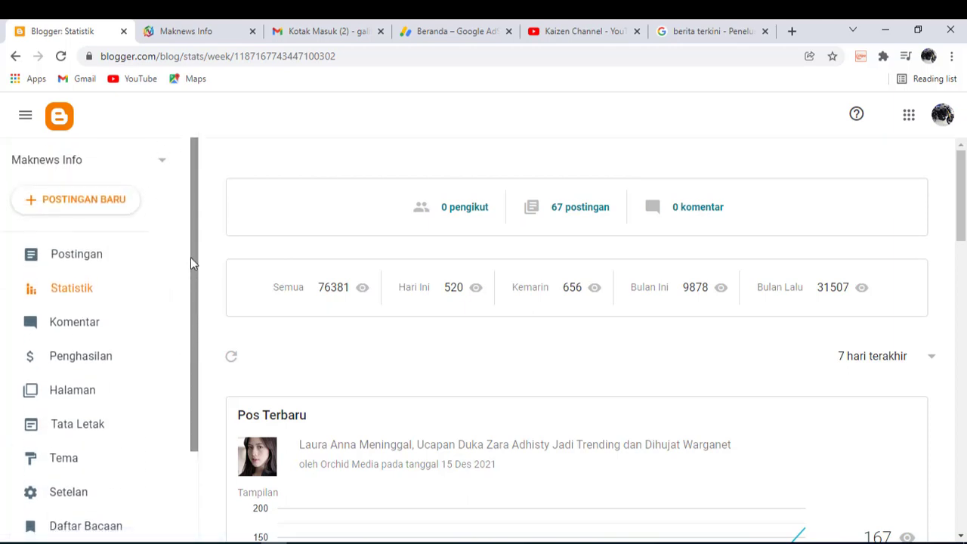
Bring up the new blog creation dialog at its title prompt and cancel it
left_click(168, 162)
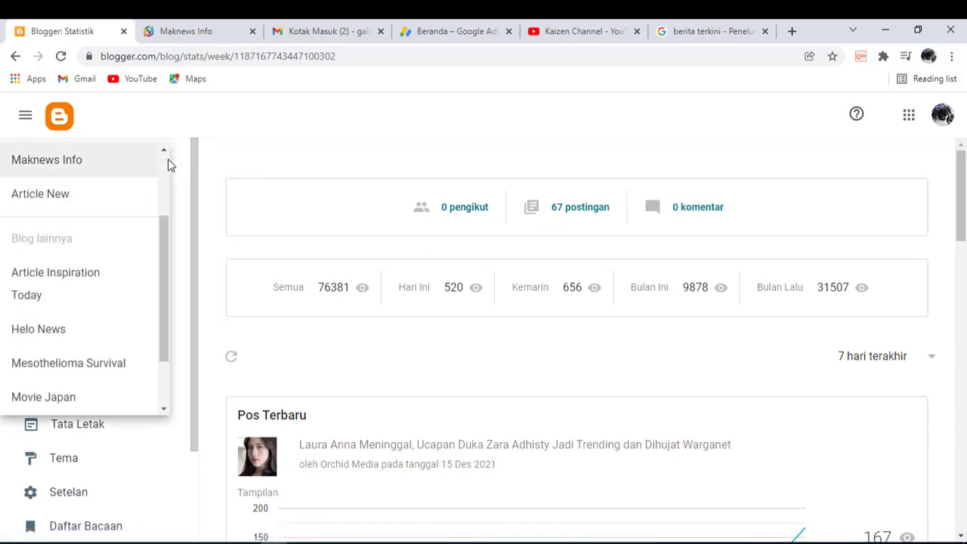
scroll(150, 330, "down", 2)
scroll(149, 330, "down", 2)
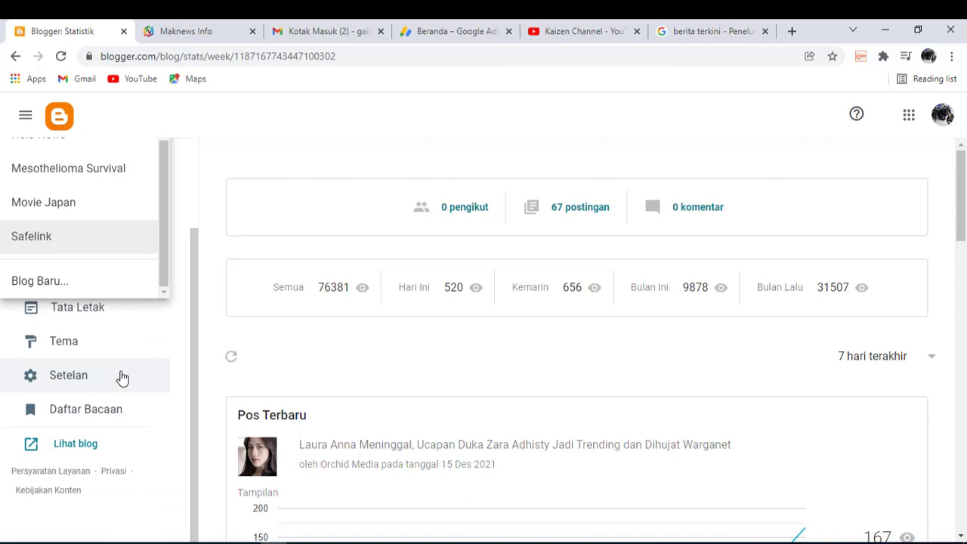
left_click(30, 282)
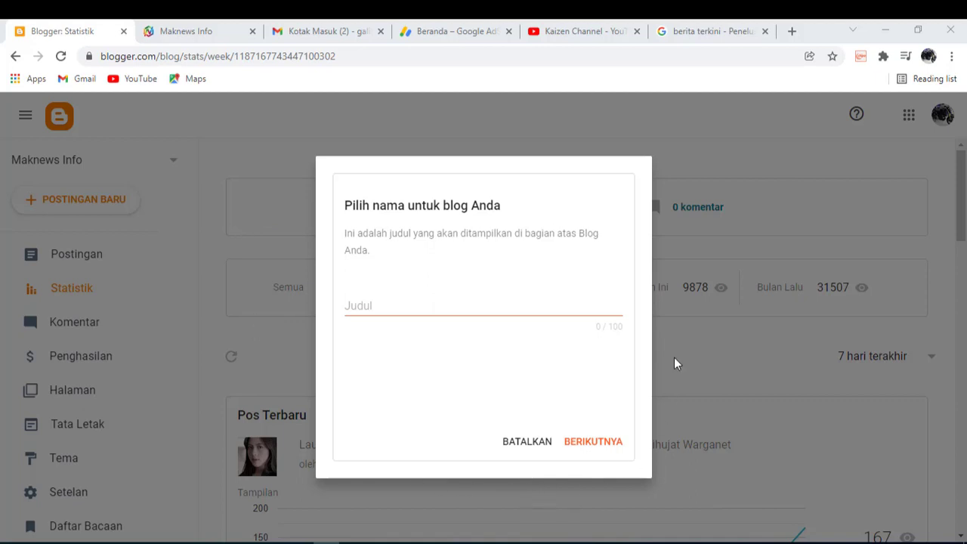
left_click(362, 310)
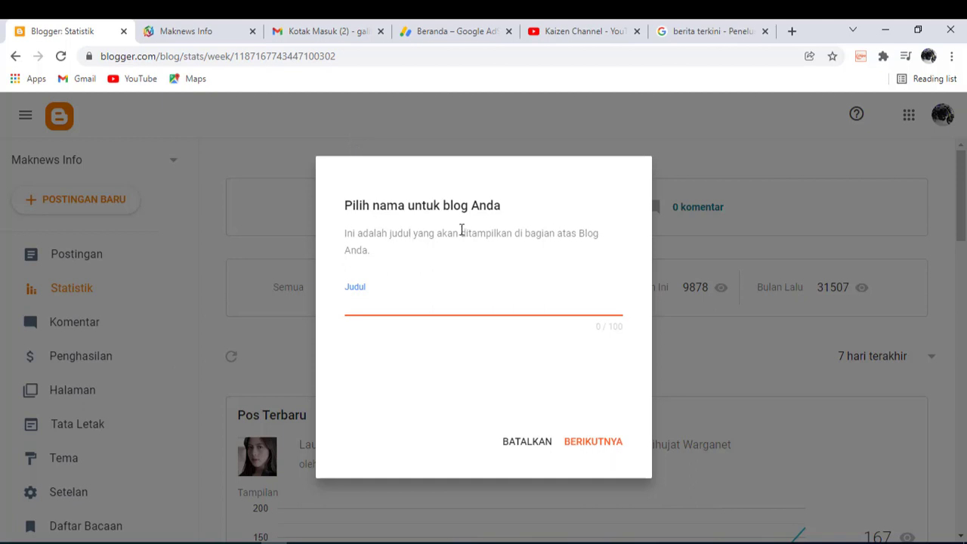
left_click(509, 446)
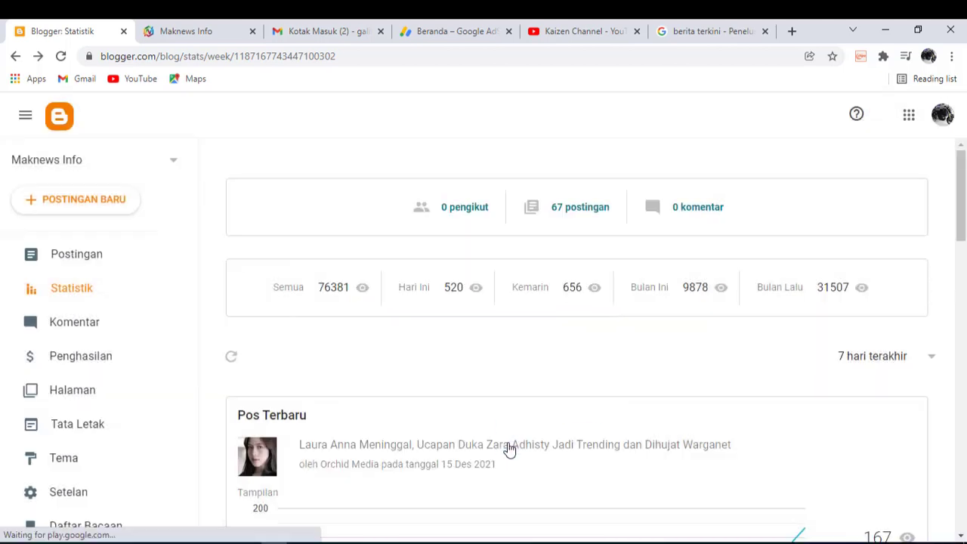
Switch to the Article New blog in Blogger and open its public site
left_click(92, 169)
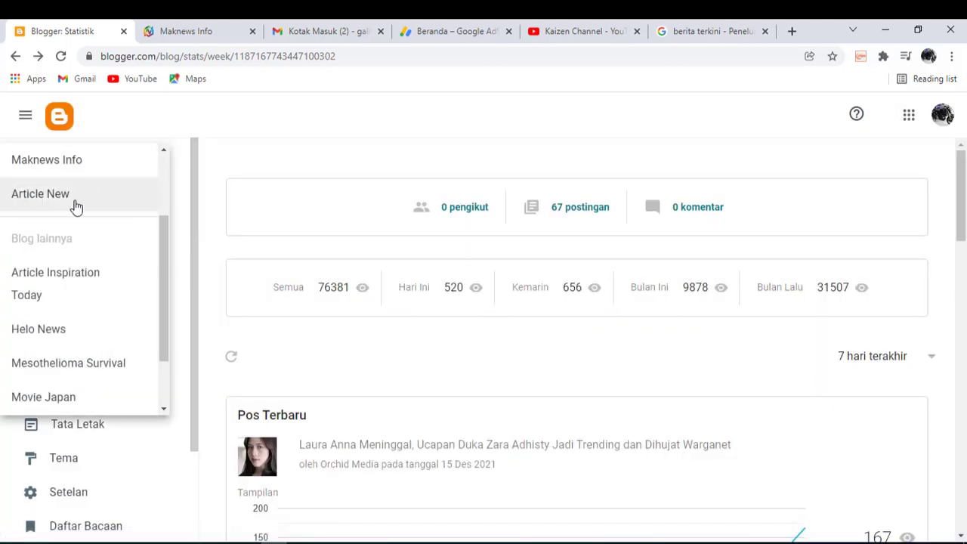
left_click(75, 202)
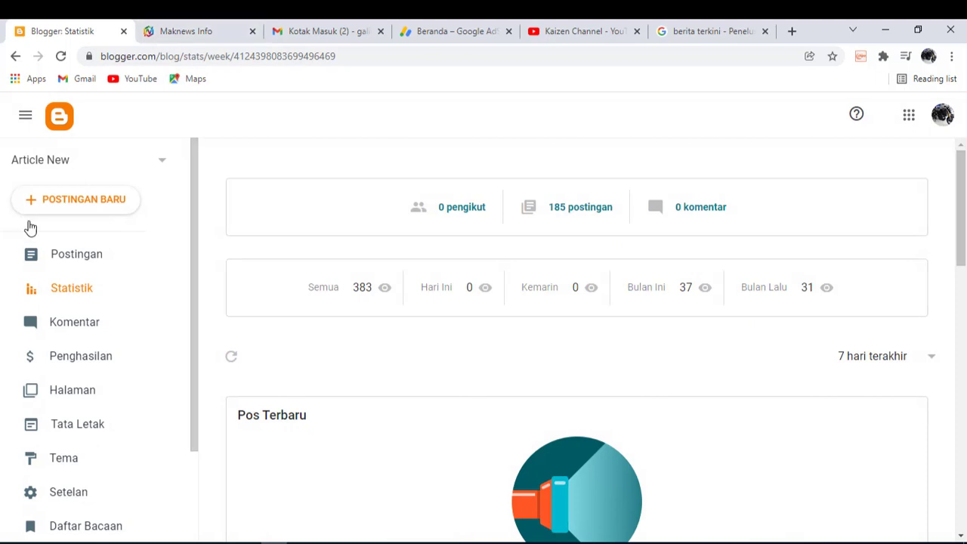
scroll(101, 405, "down", 2)
left_click(106, 456)
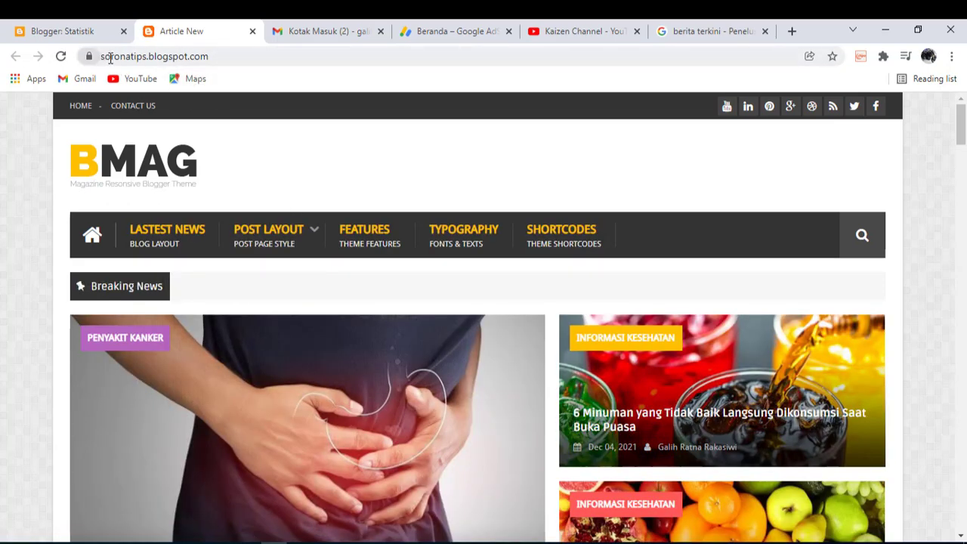
Look over the Article New homepage, including its latest news, health article sections, tags and categories
scroll(299, 237, "down", 7)
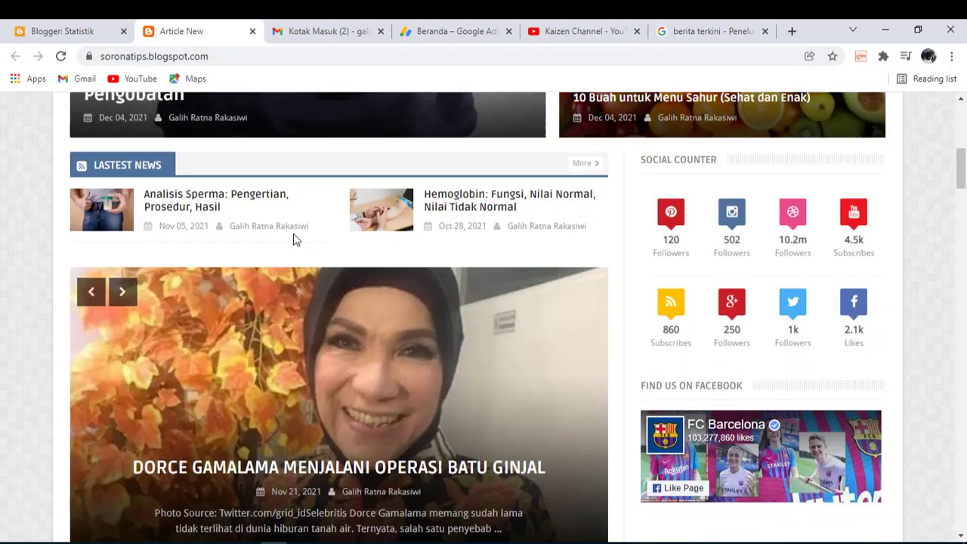
scroll(280, 280, "down", 10)
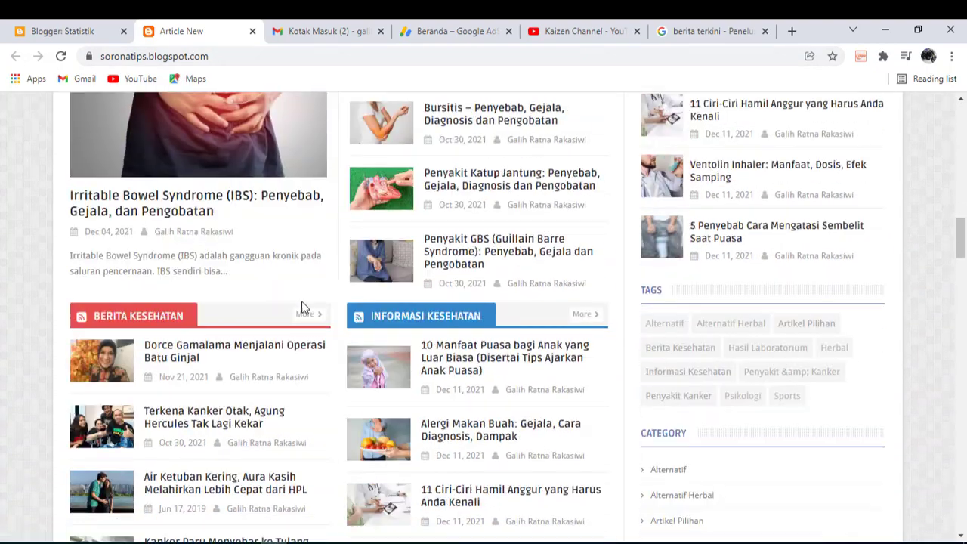
scroll(295, 314, "down", 3)
scroll(302, 324, "up", 8)
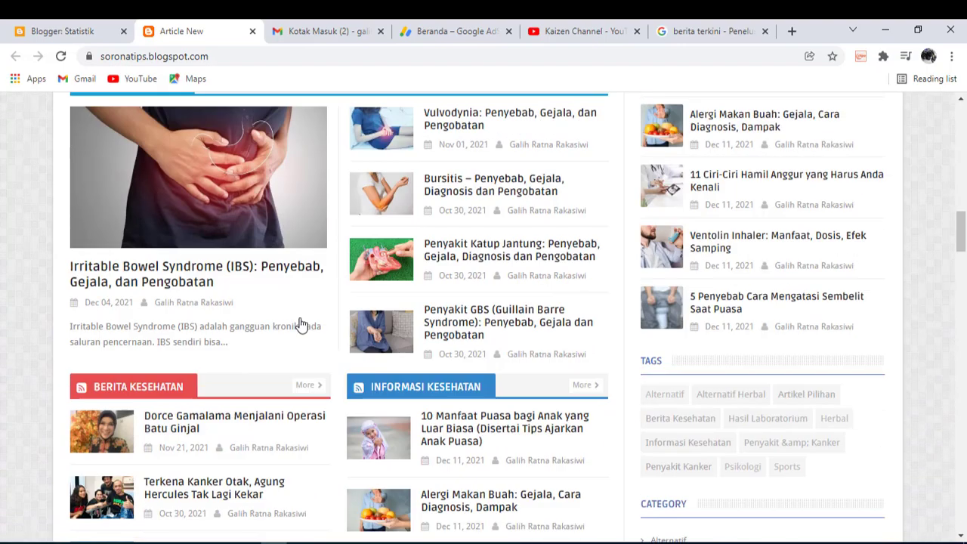
Return to Blogger, look through the list of available blogs and choose Article New
scroll(301, 325, "up", 6)
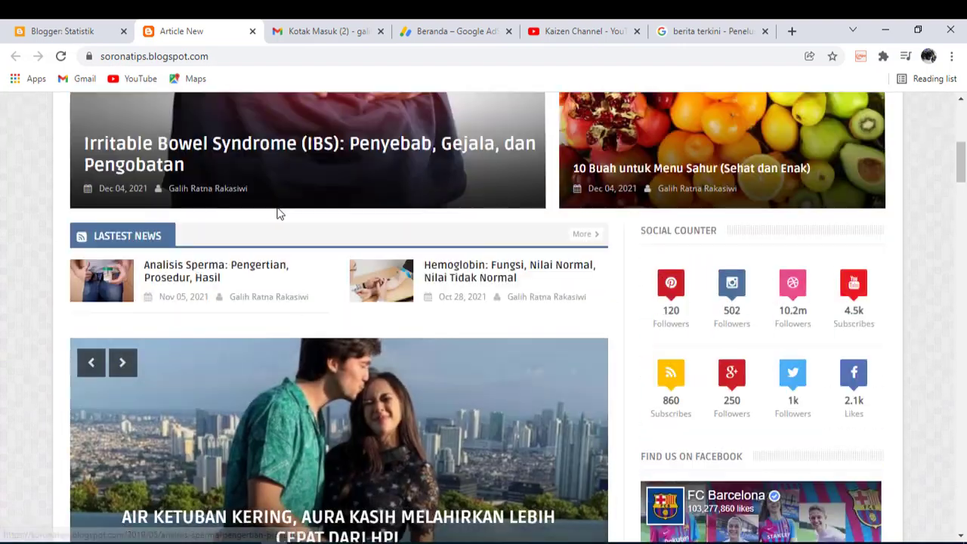
left_click(28, 31)
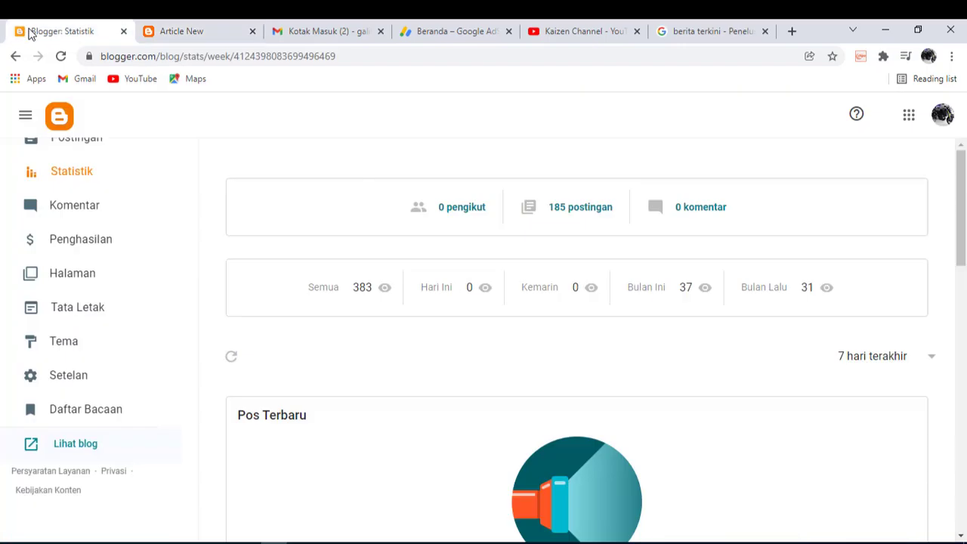
scroll(136, 259, "up", 2)
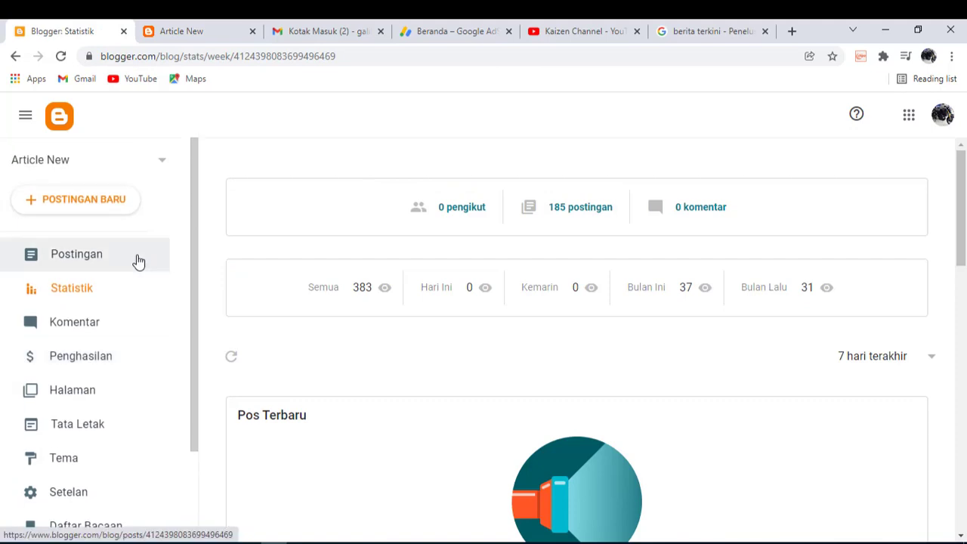
left_click(129, 171)
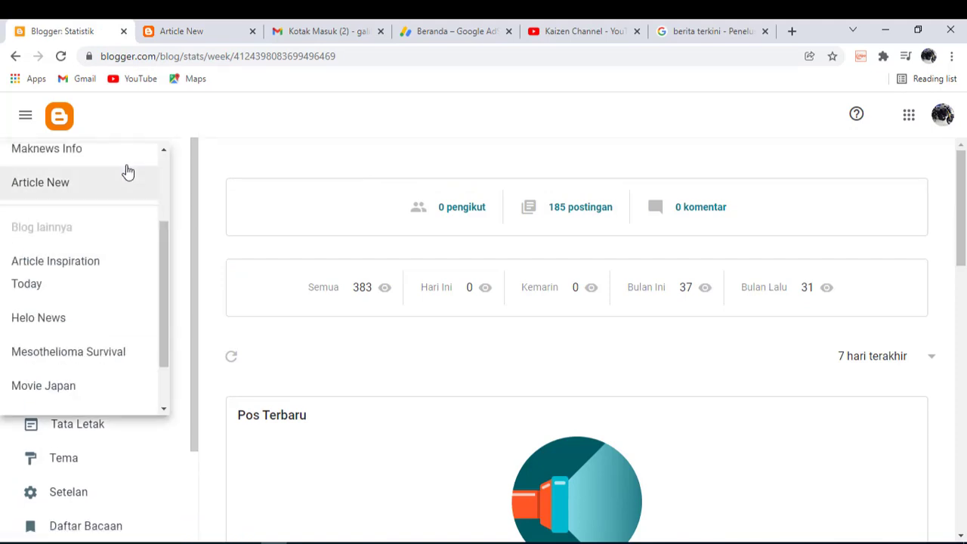
scroll(121, 244, "up", 2)
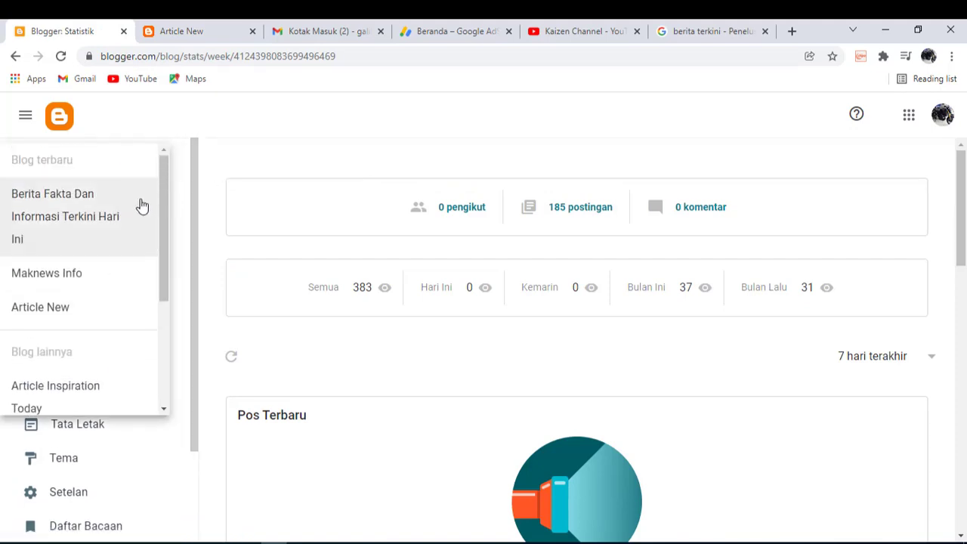
left_click(103, 307)
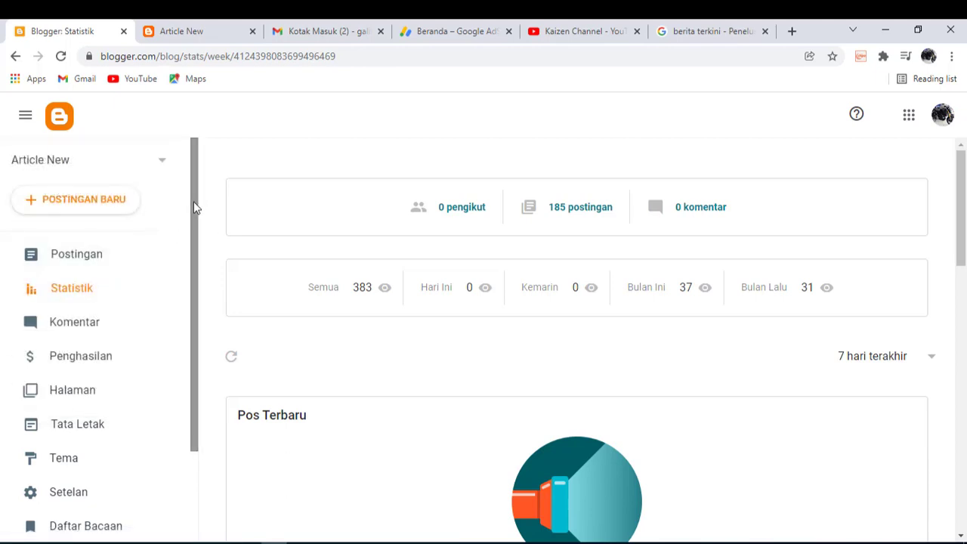
Open Article New's settings and examine the basic, privacy and publishing sections, including the blog address and custom domain
scroll(144, 279, "down", 2)
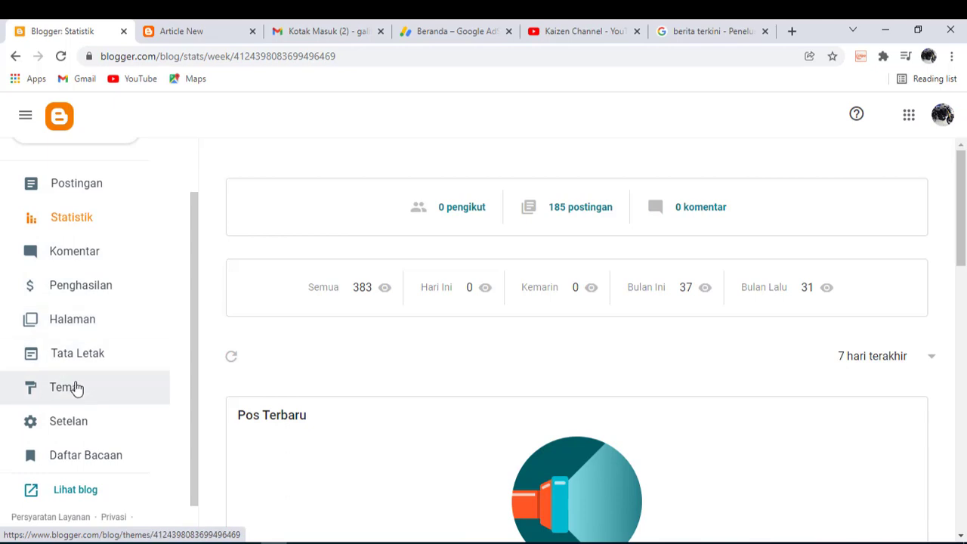
left_click(81, 427)
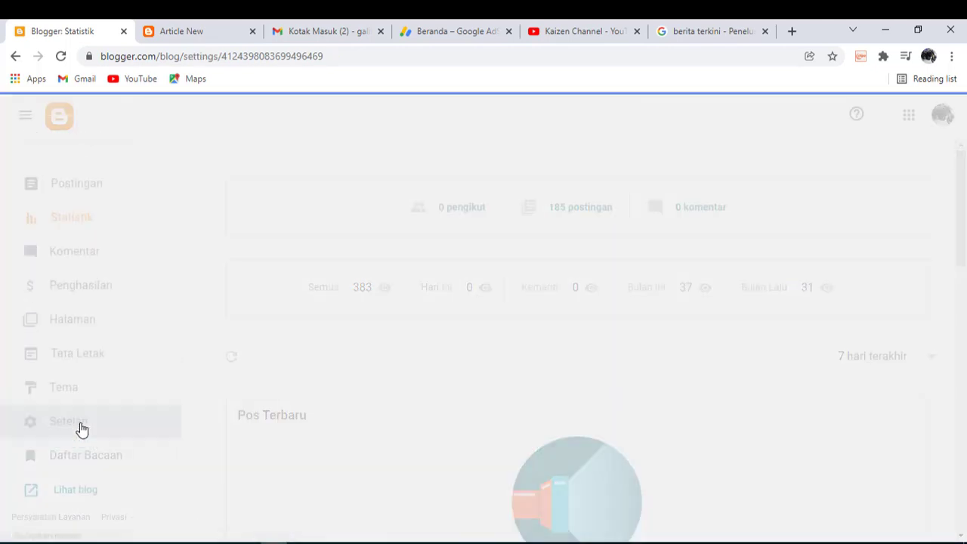
scroll(286, 364, "down", 2)
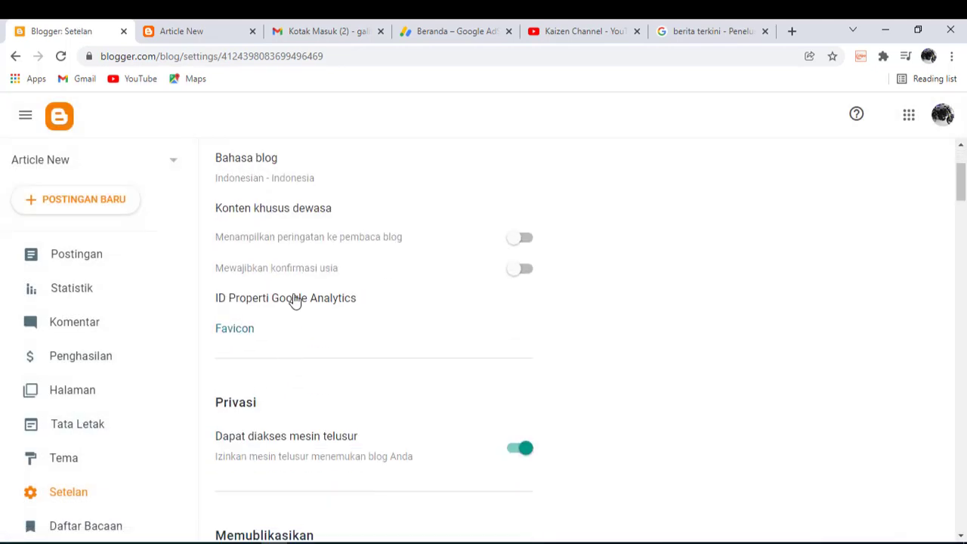
scroll(315, 242, "down", 4)
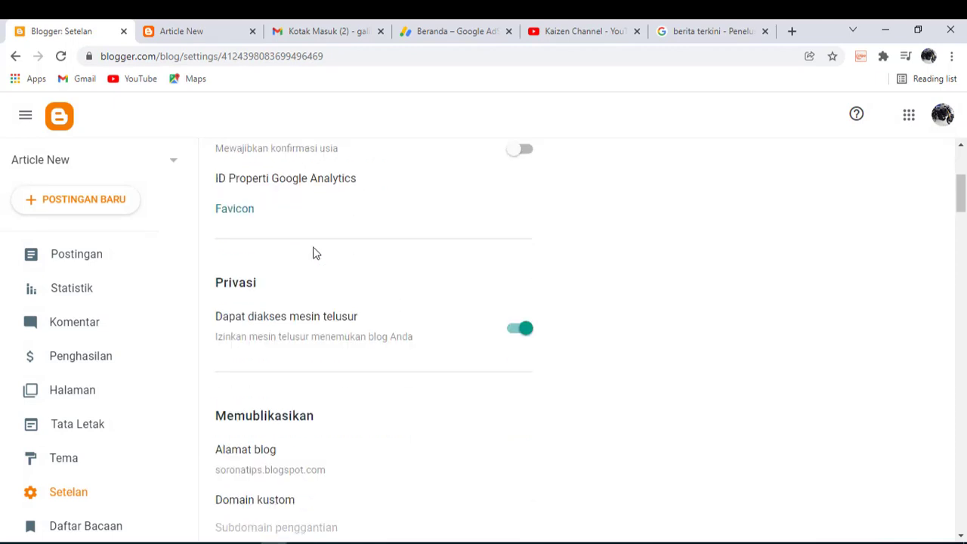
scroll(298, 289, "down", 2)
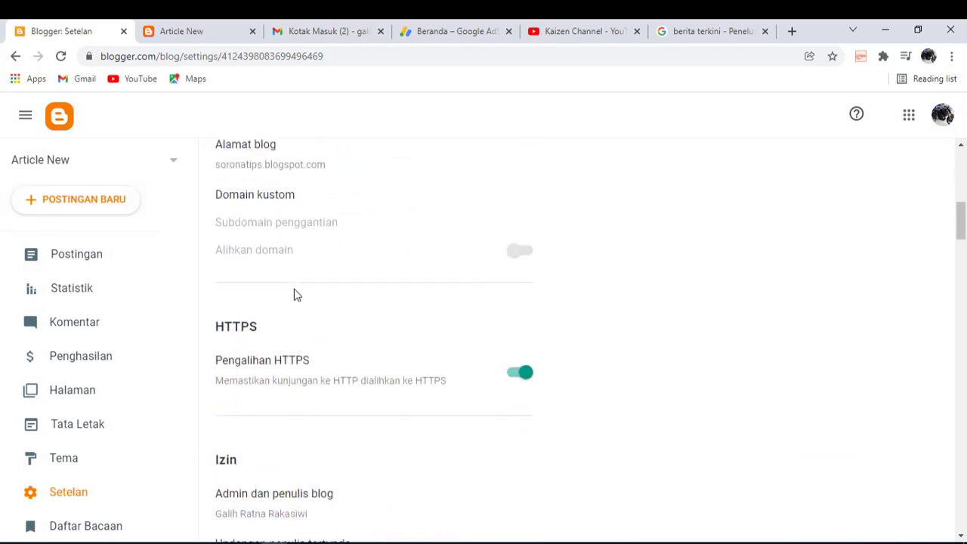
scroll(295, 293, "up", 1)
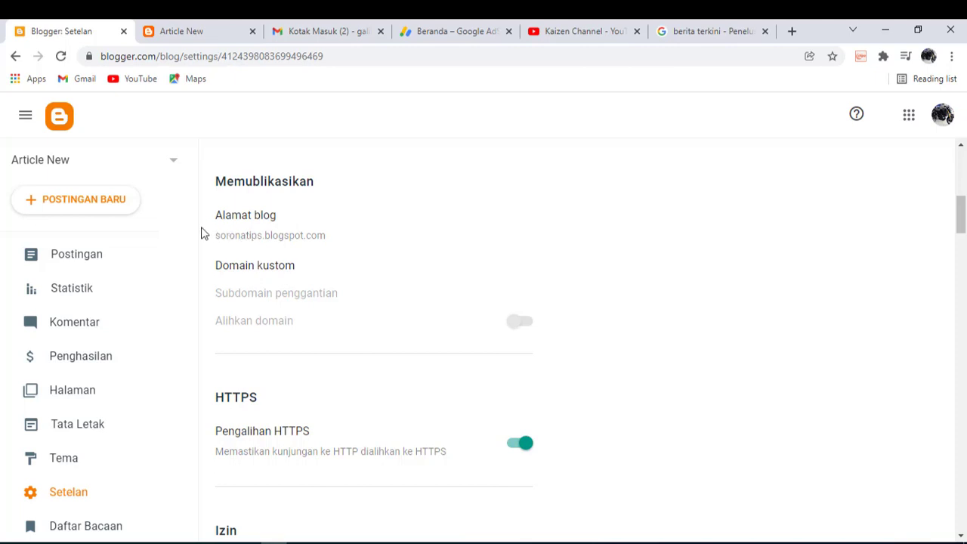
Bring up the custom domain dialog for Article New, focus its domain entry and cancel it
left_click(263, 277)
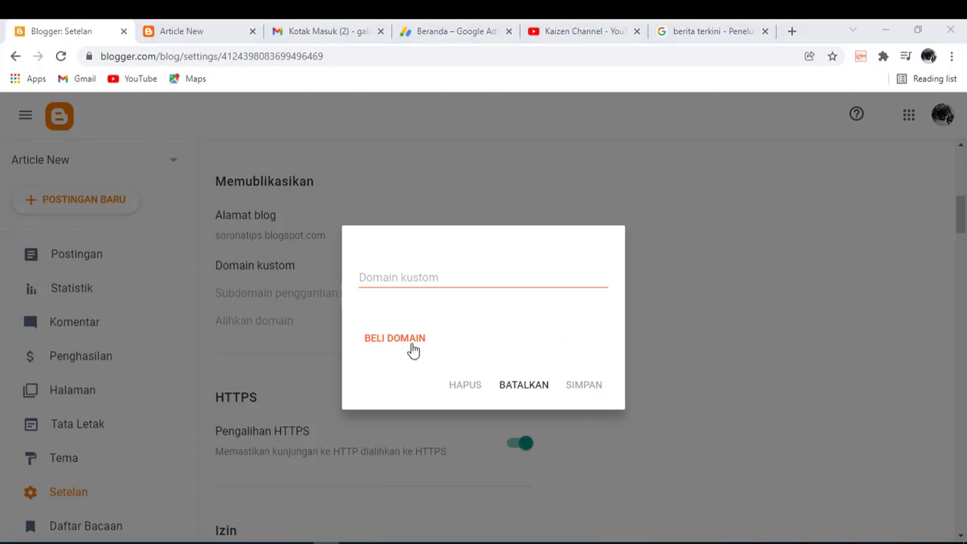
left_click(373, 277)
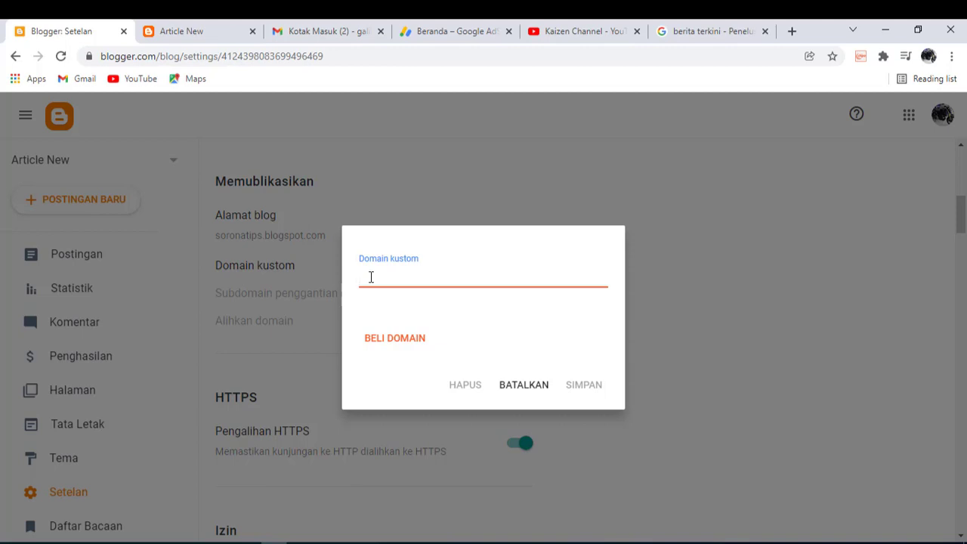
left_click(518, 389)
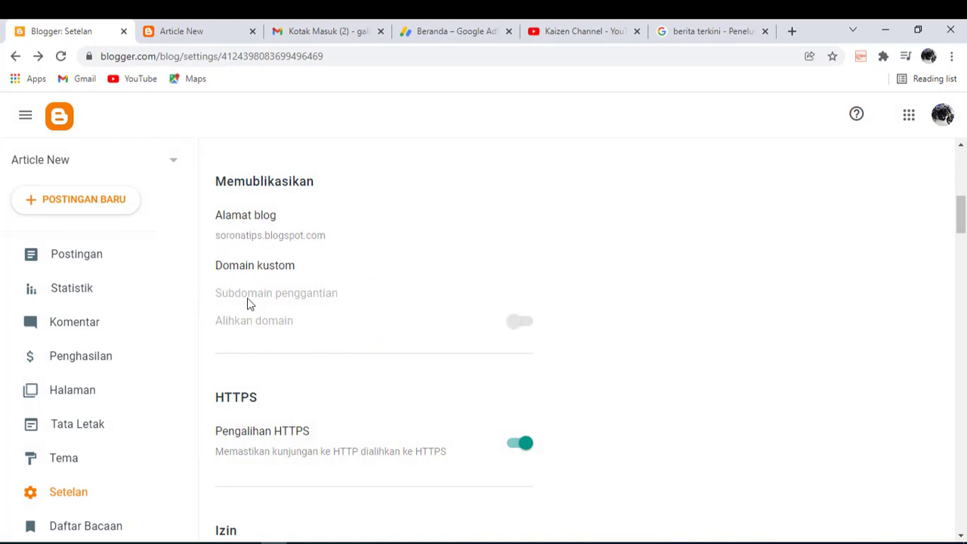
Switch to the Berita Fakta Dan Informasi Terkini Hari Ini blog and examine its custom domain and domain redirect settings
left_click(75, 166)
scroll(89, 261, "up", 3)
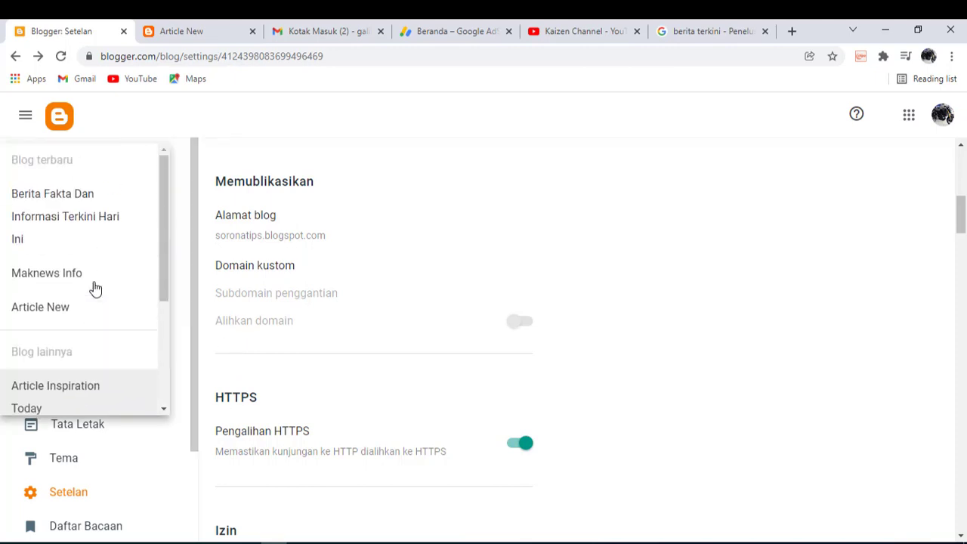
left_click(89, 218)
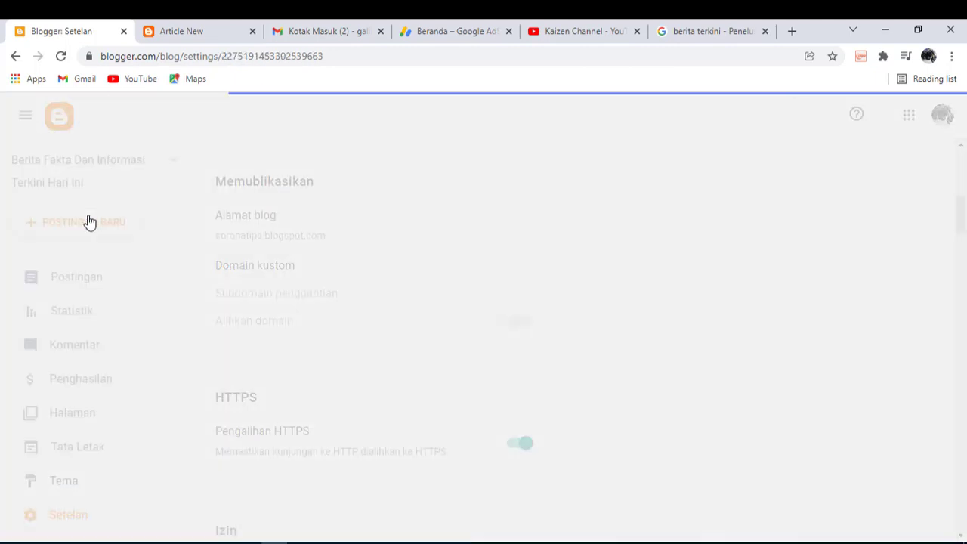
scroll(408, 309, "down", 4)
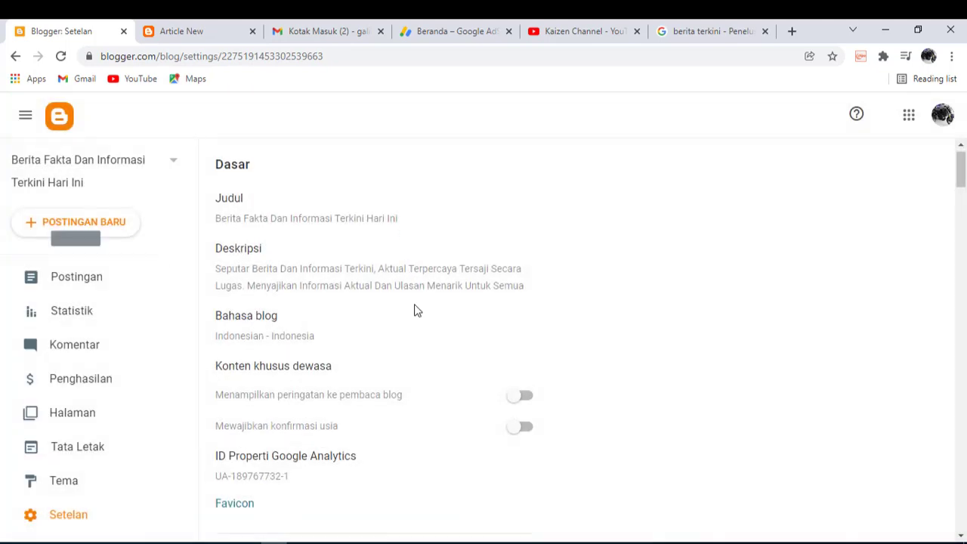
scroll(391, 315, "down", 5)
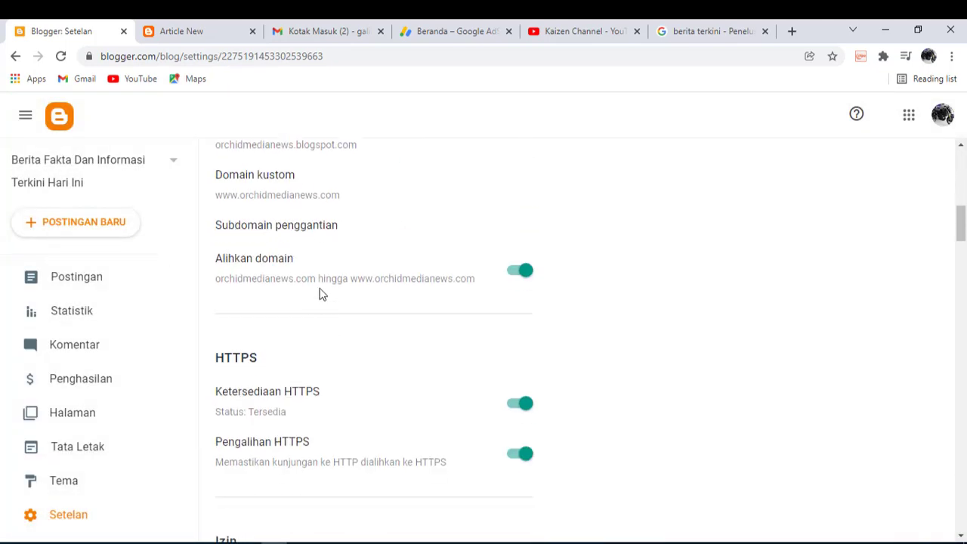
scroll(303, 264, "up", 1)
scroll(291, 251, "up", 1)
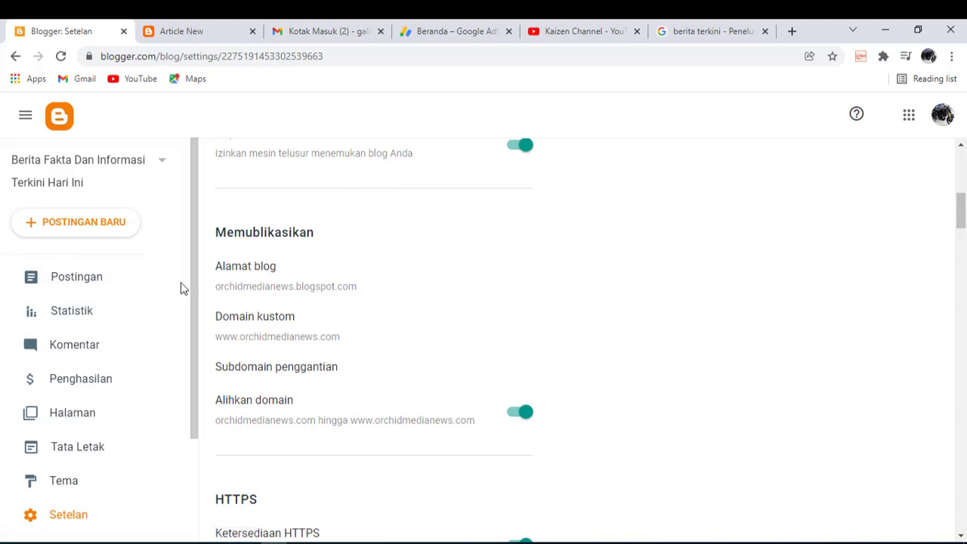
Open the theme page of Berita Fakta Dan Informasi Terkini Hari Ini and view the blog's public site
scroll(154, 266, "down", 2)
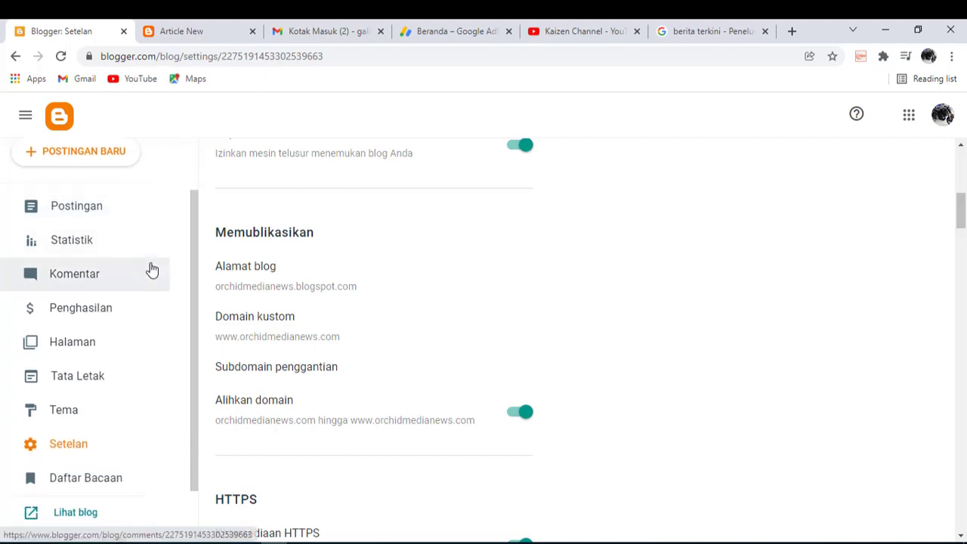
left_click(68, 418)
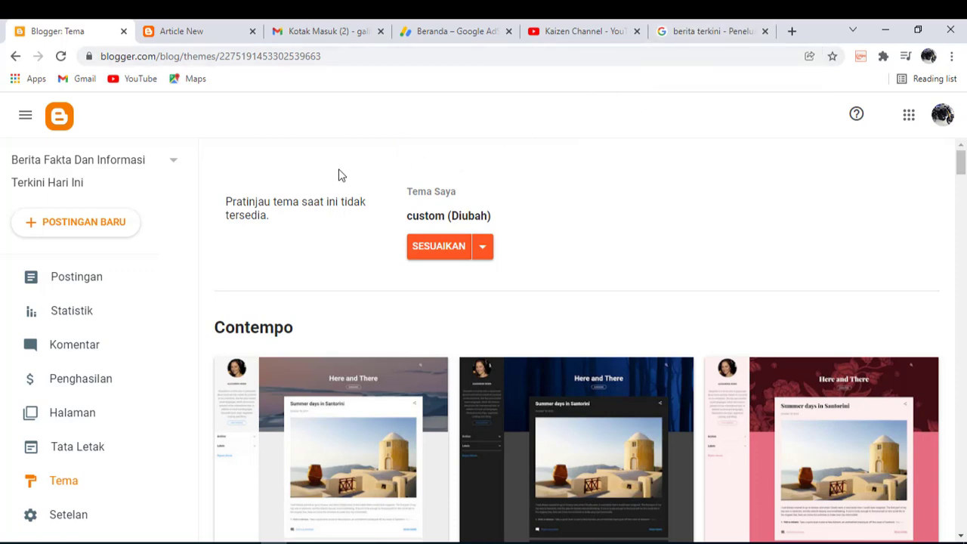
scroll(99, 302, "down", 2)
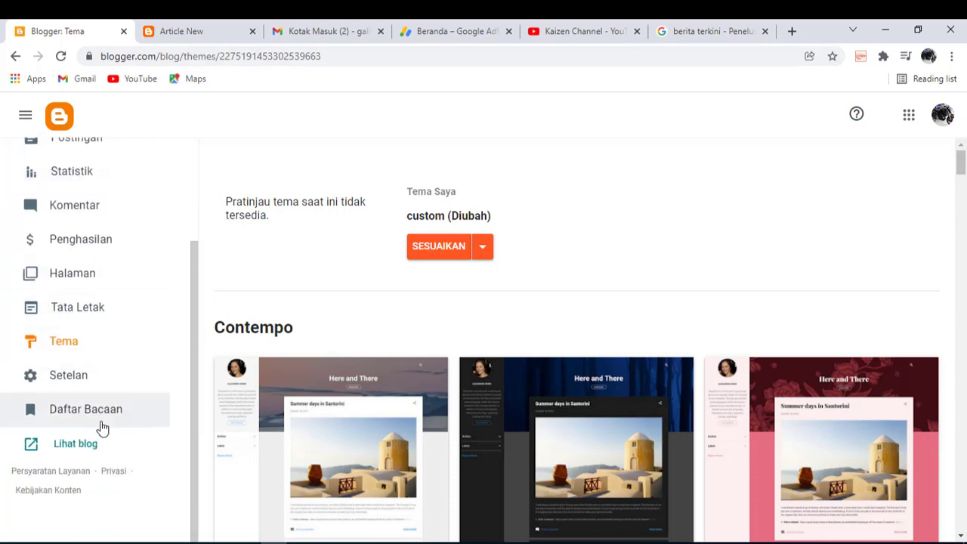
left_click(76, 444)
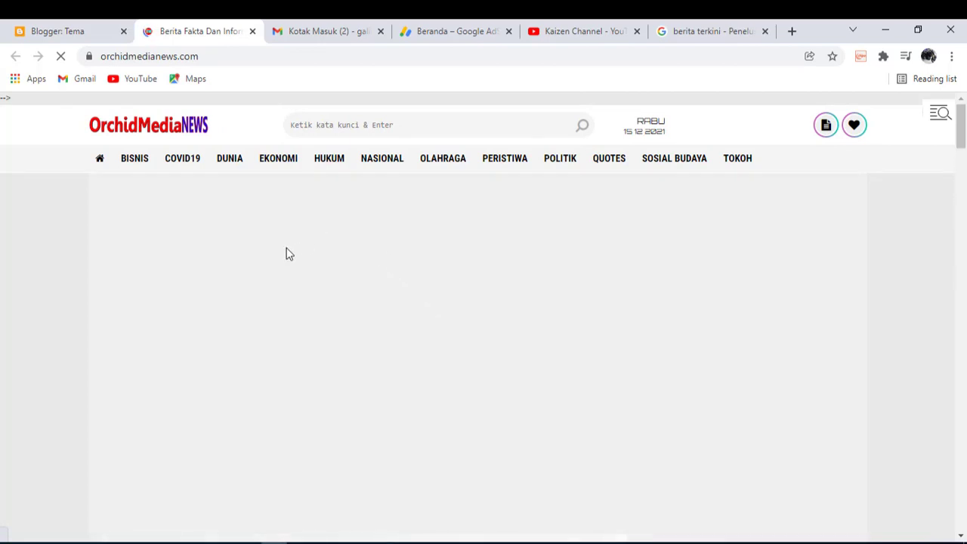
Look over the OrchidMediaNEWS homepage's headline, highlights and popular articles, and return to the blog list in Blogger
scroll(287, 257, "down", 4)
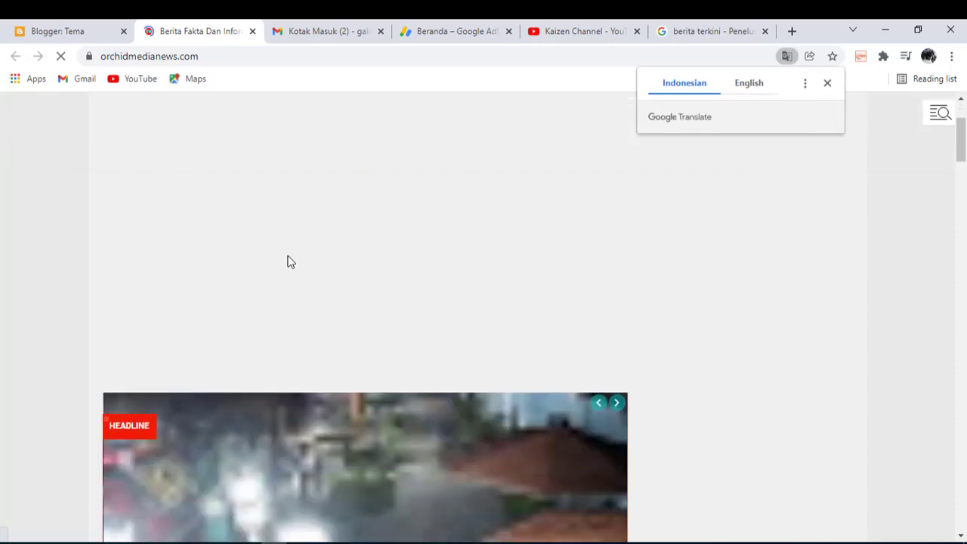
scroll(287, 273, "down", 3)
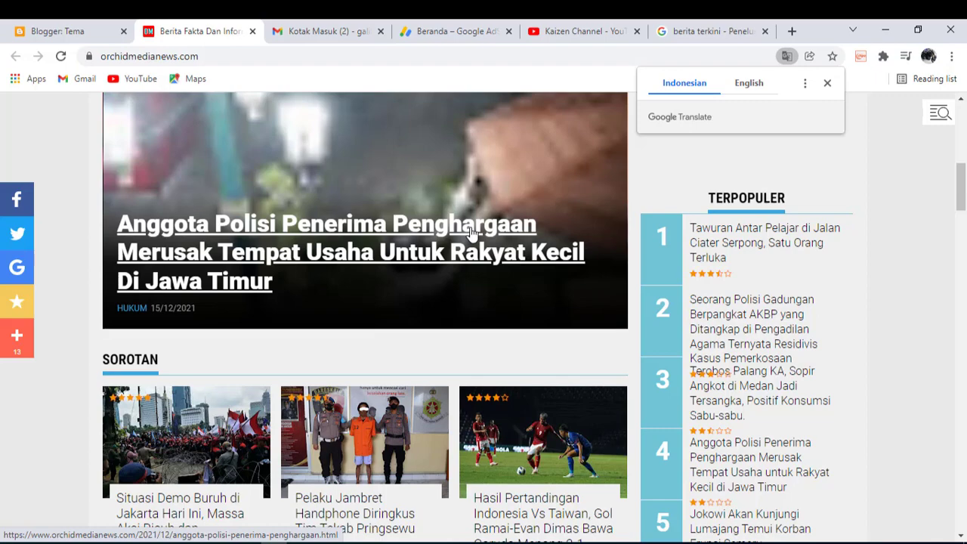
scroll(470, 234, "up", 2)
scroll(470, 258, "down", 2)
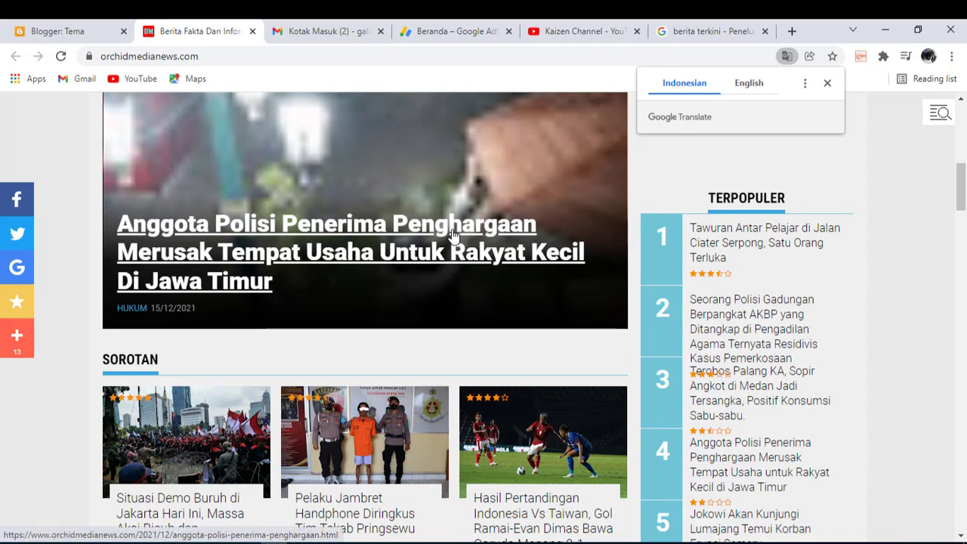
scroll(453, 235, "down", 2)
scroll(450, 244, "up", 3)
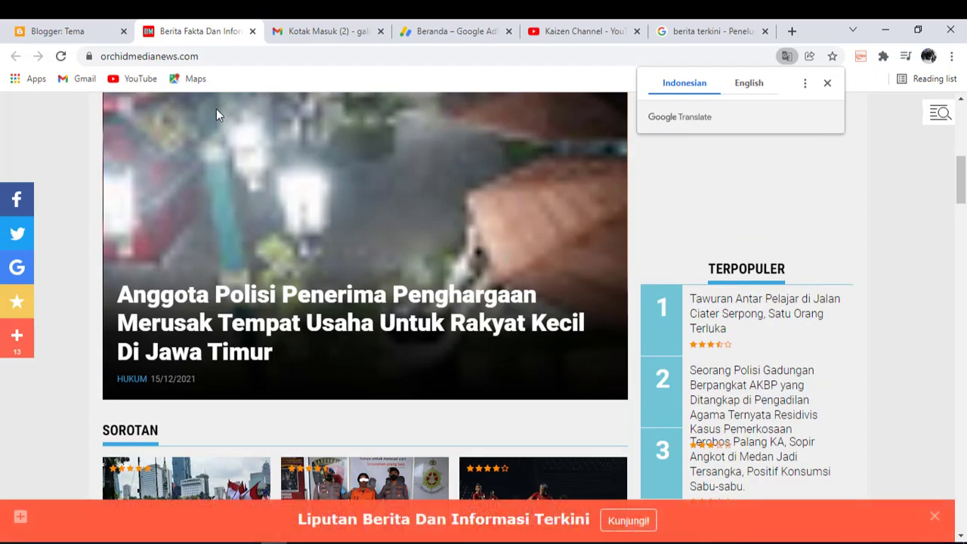
left_click(48, 33)
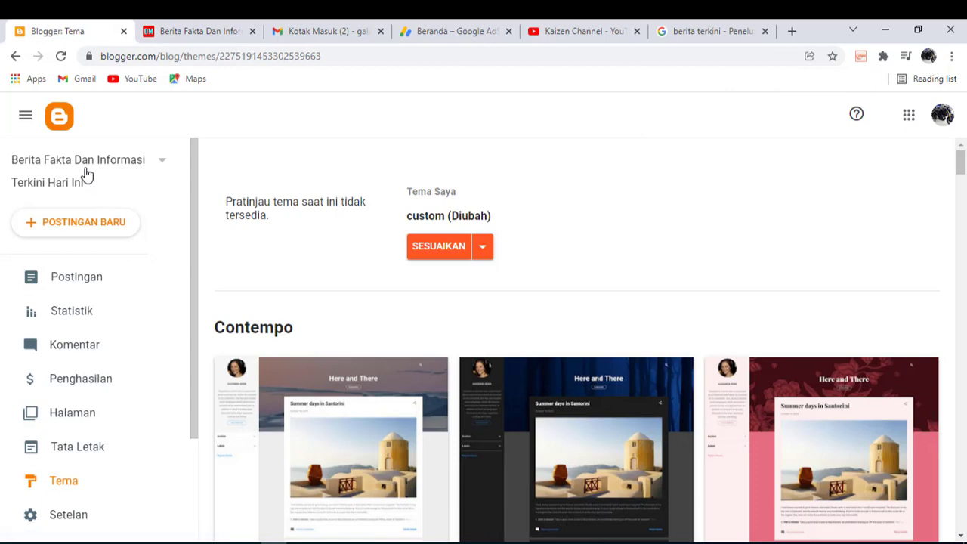
left_click(86, 173)
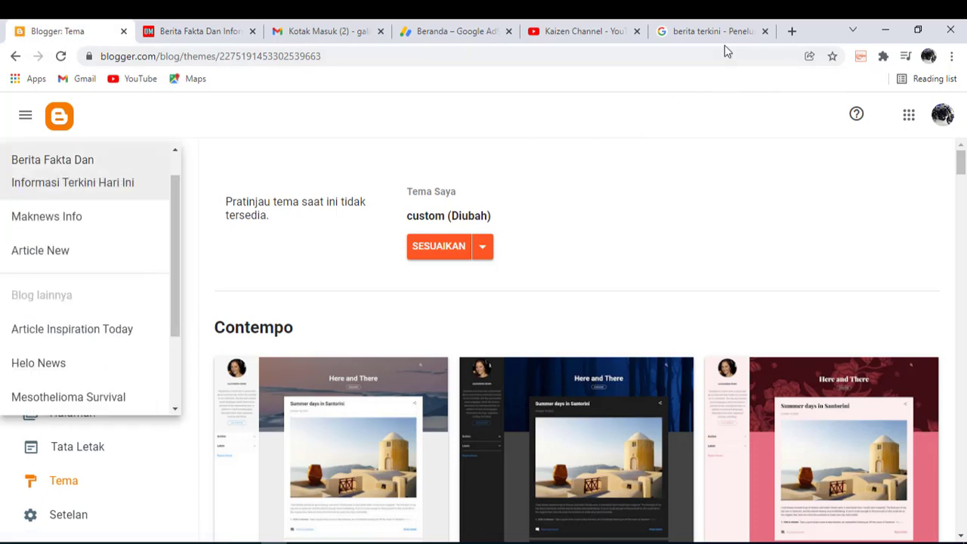
Search Google for revolusi.co and open the Revolusi.co - Sajian Berita Informatif Terkini website
left_click(710, 31)
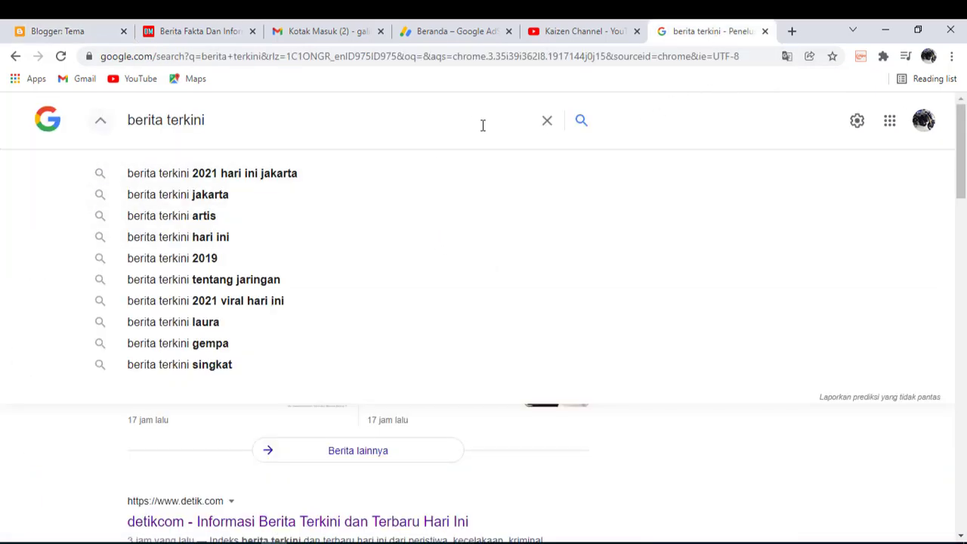
left_click(546, 123)
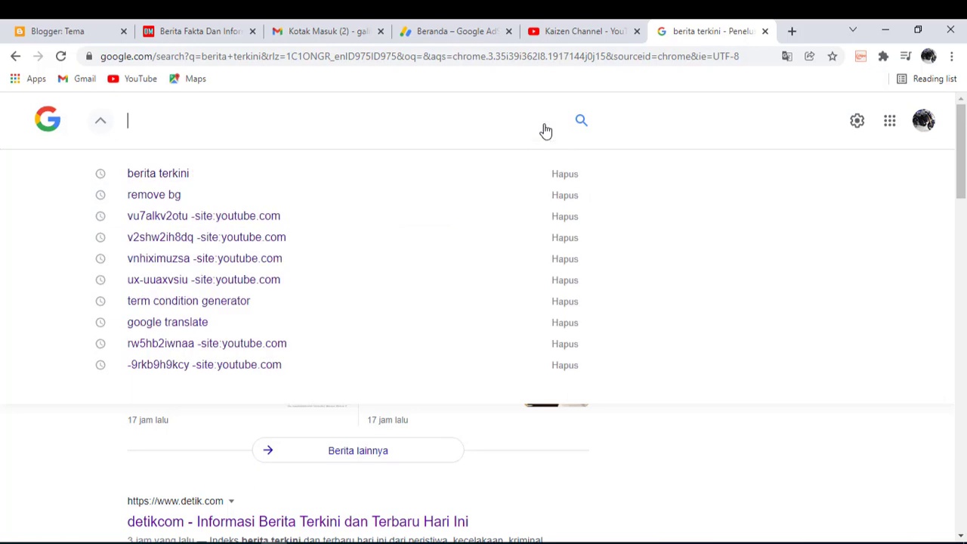
type("re")
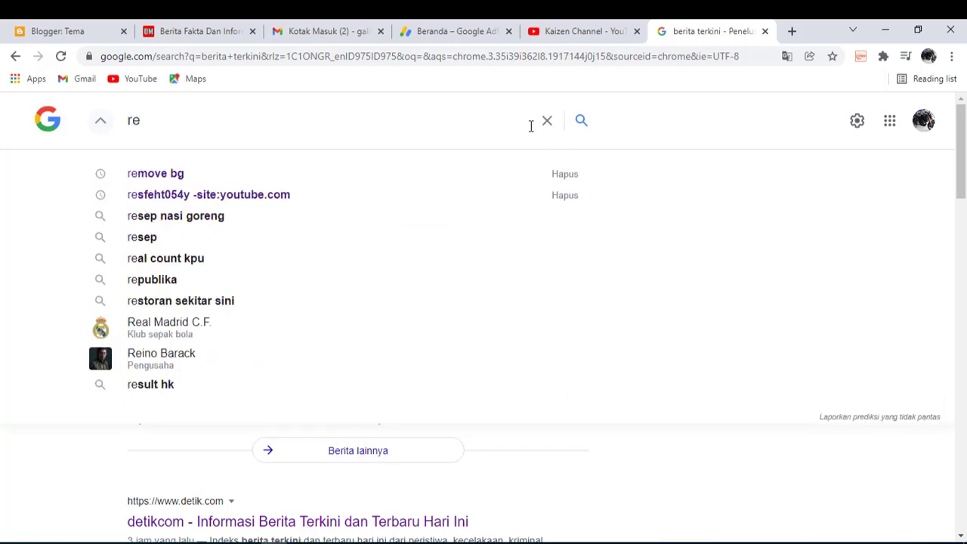
type("vol")
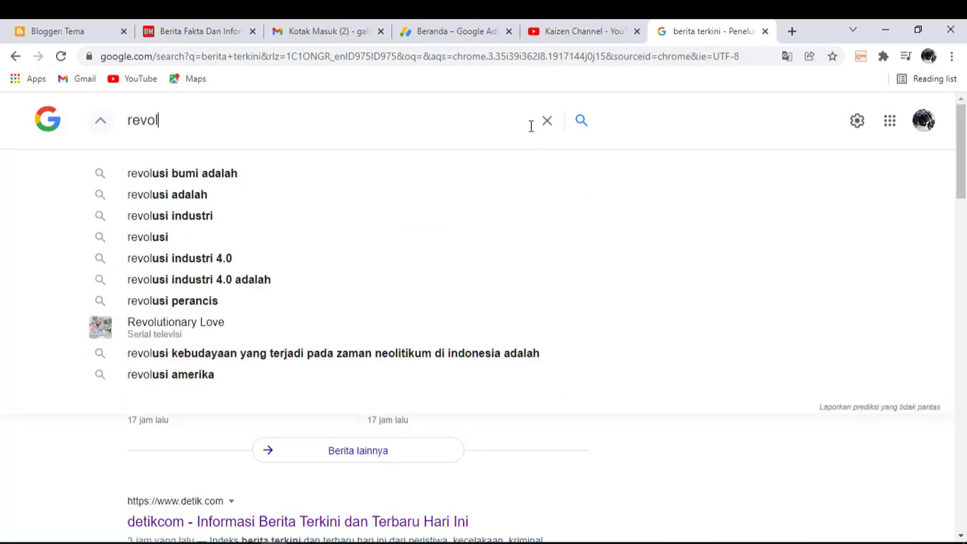
type("us")
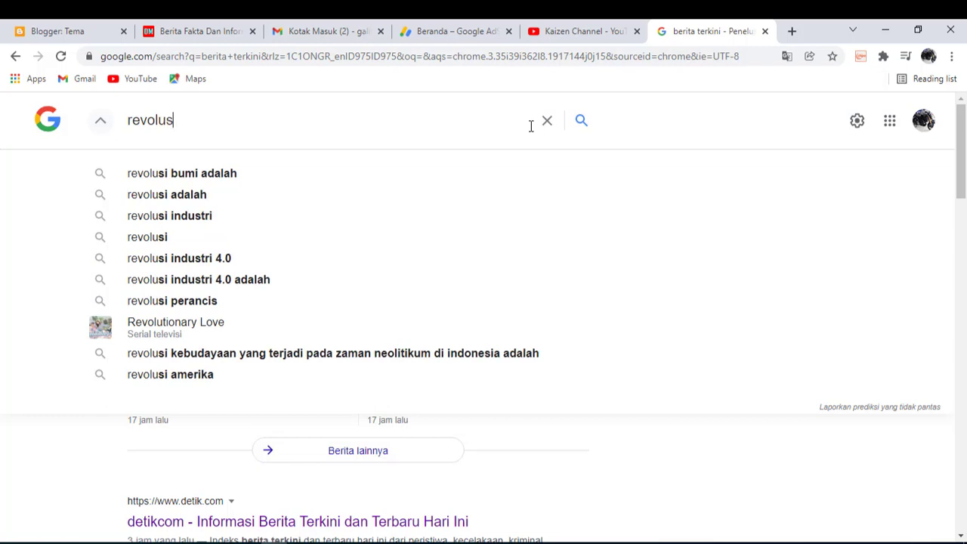
type("i.co")
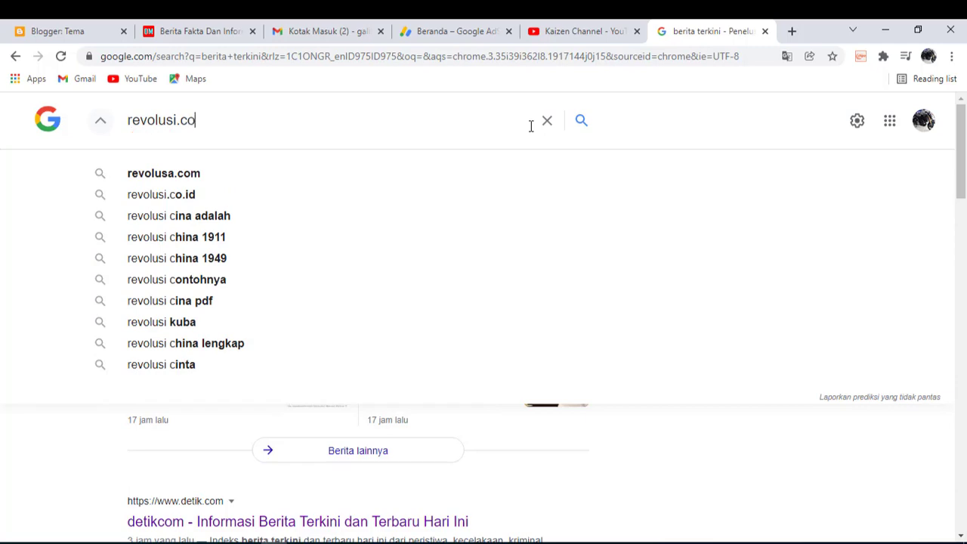
key("Return")
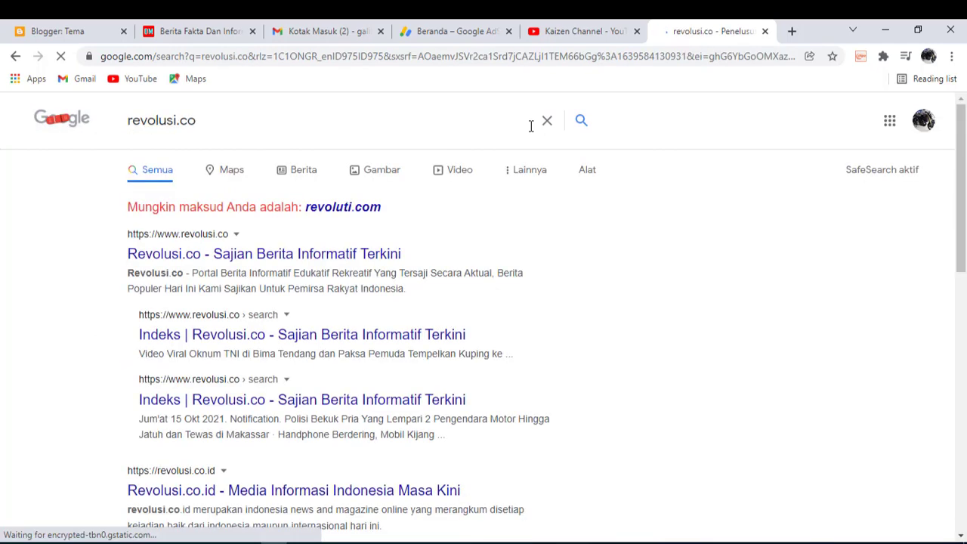
left_click(196, 263)
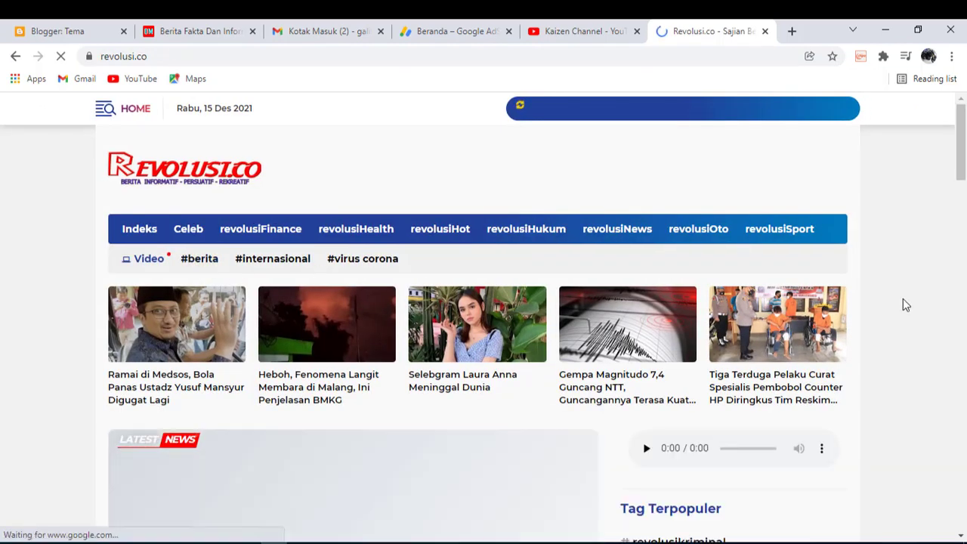
Open the lead Latest News article from the Revolusi.co homepage and look over its header, text and popular news list
scroll(589, 366, "down", 2)
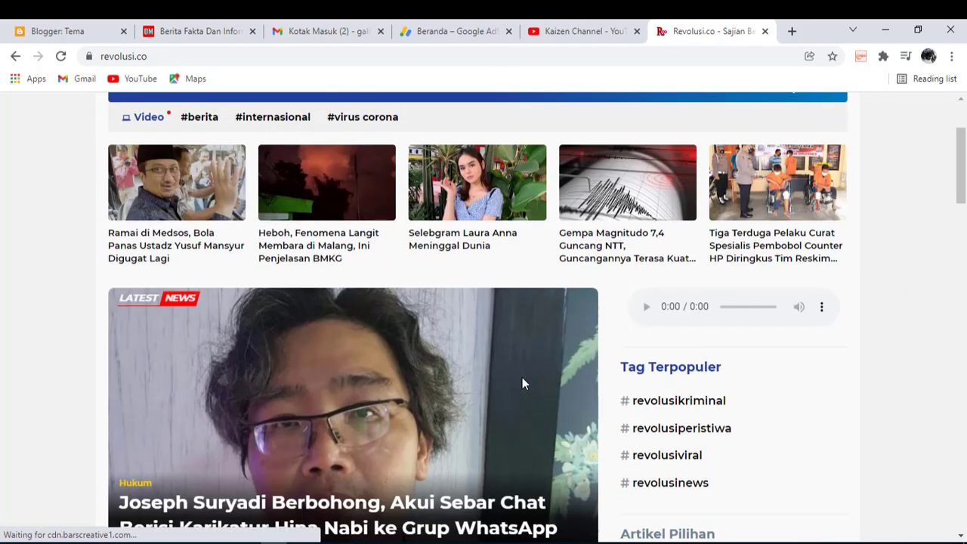
scroll(466, 364, "down", 2)
left_click(457, 344)
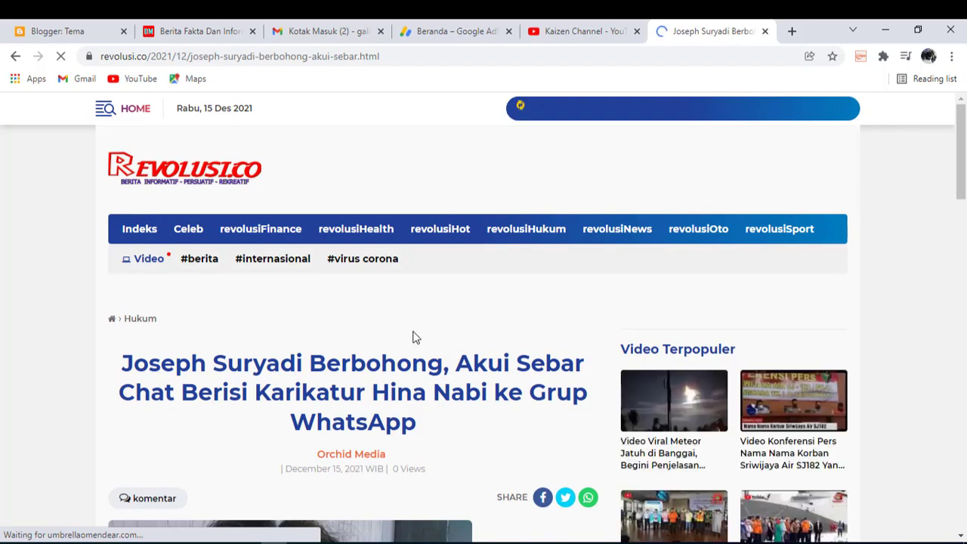
scroll(415, 337, "down", 2)
scroll(410, 336, "down", 10)
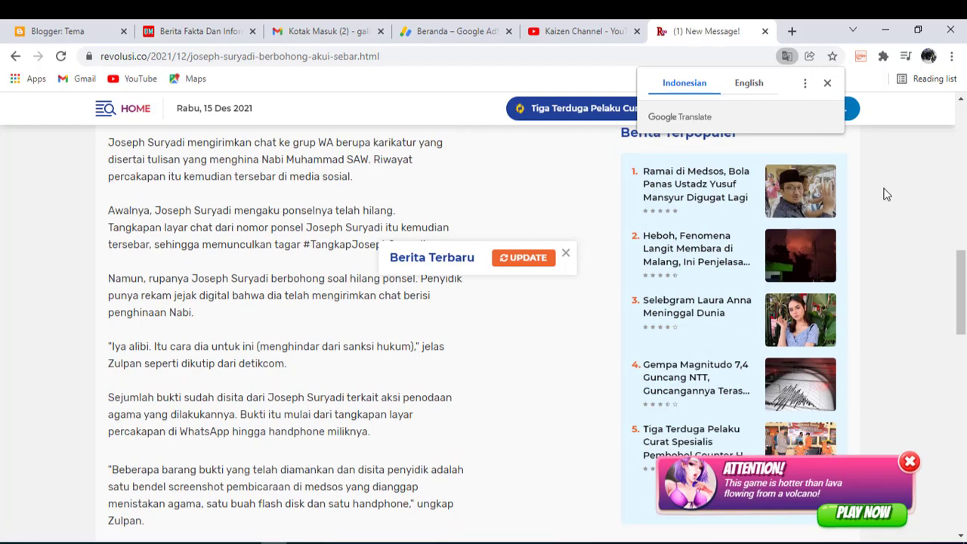
scroll(883, 195, "up", 2)
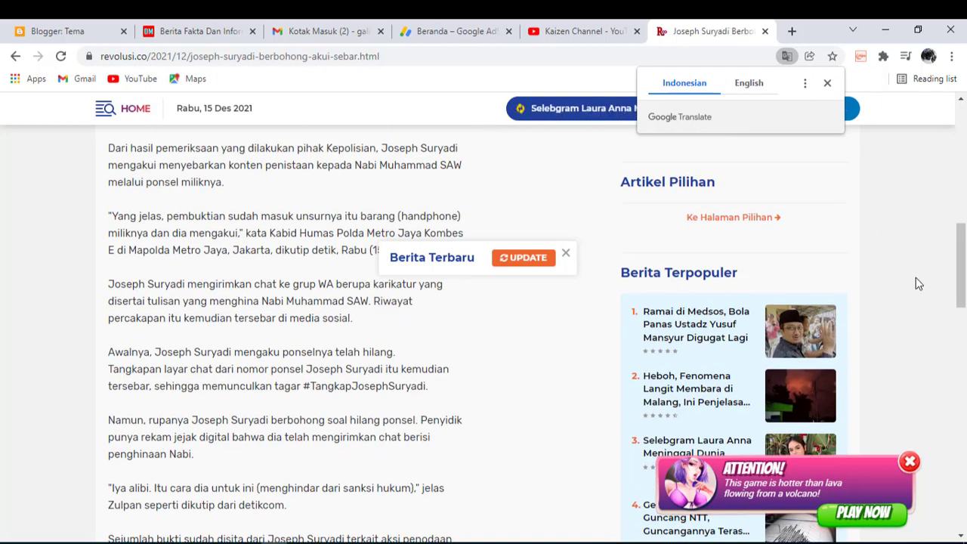
scroll(915, 275, "up", 6)
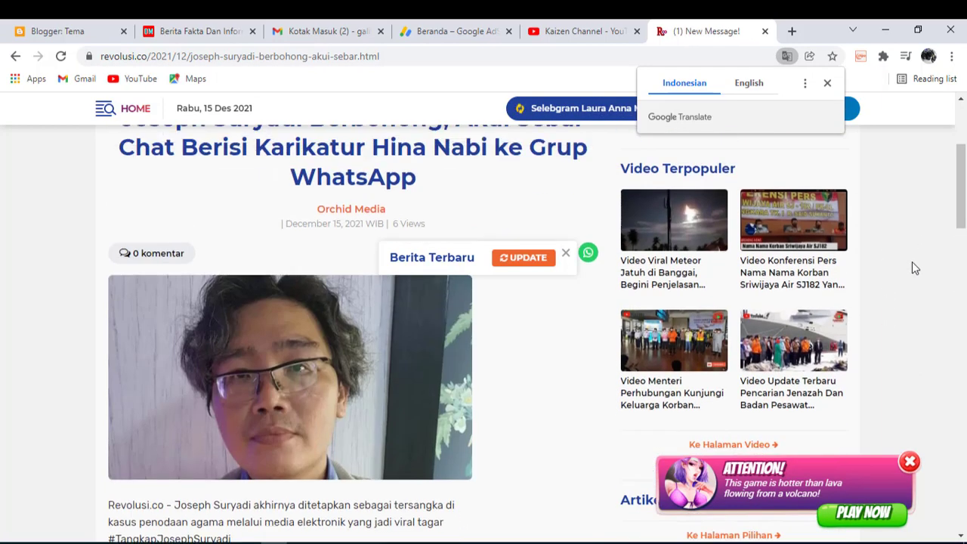
scroll(911, 261, "up", 3)
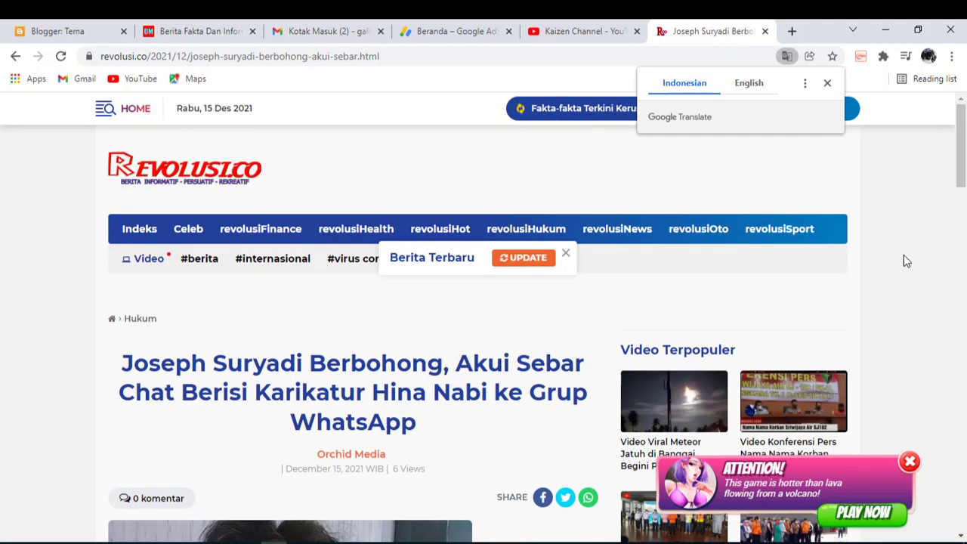
scroll(322, 318, "down", 3)
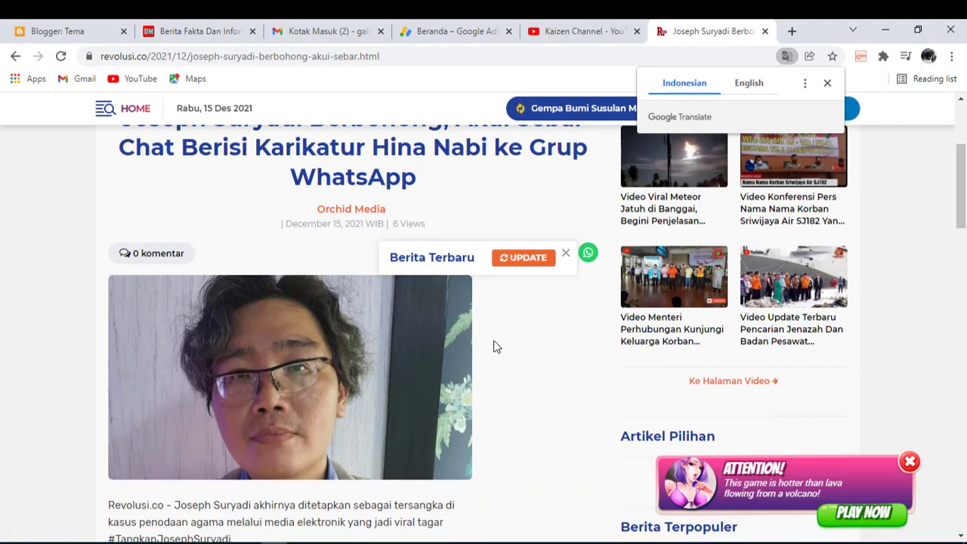
scroll(493, 347, "down", 5)
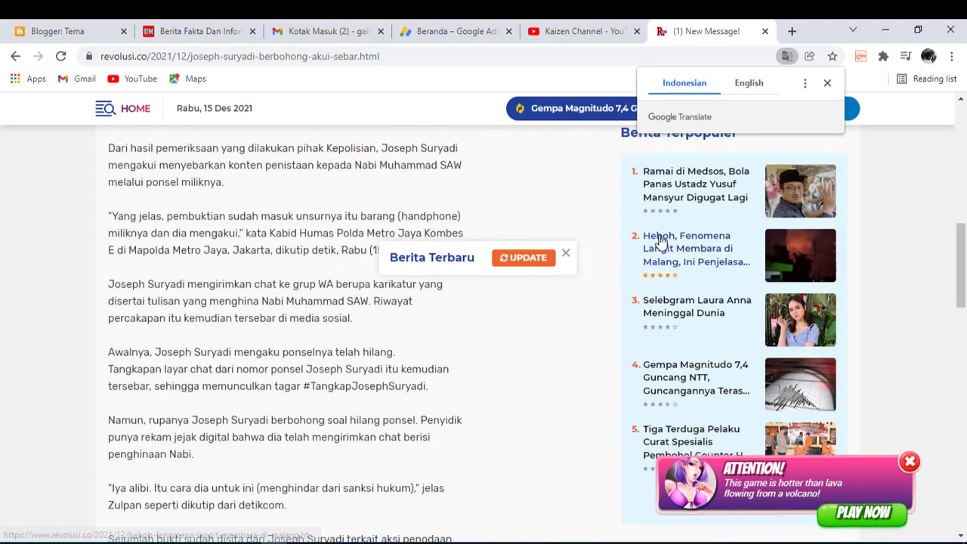
Open the popular article "Heboh, Fenomena Langit Membara di Malang, Ini Penjelasan BMKG" and read through its text
left_click(660, 240)
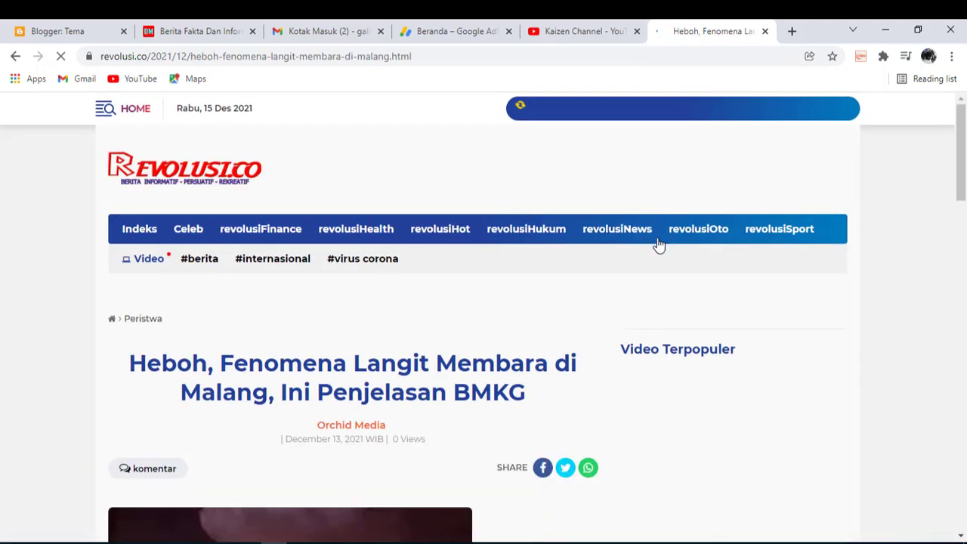
scroll(376, 312, "down", 4)
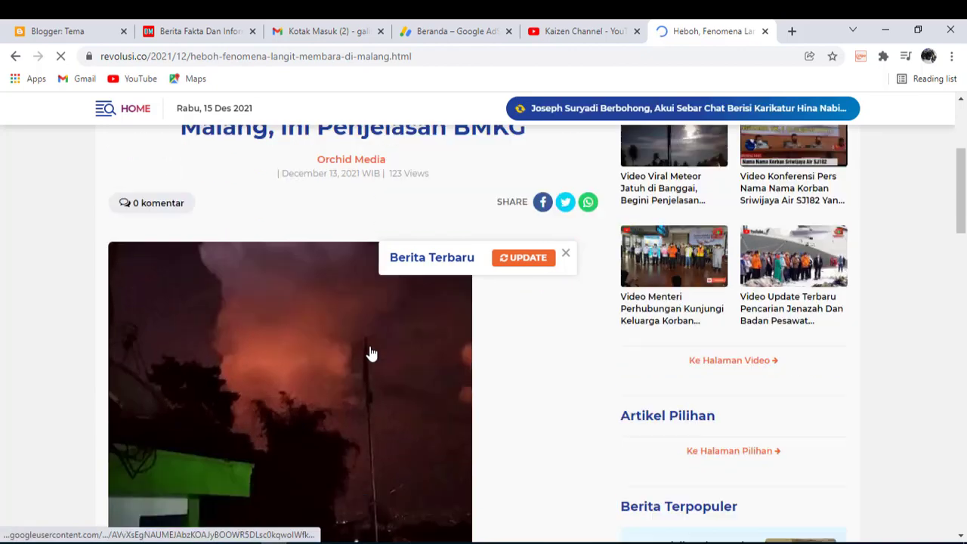
scroll(371, 352, "down", 7)
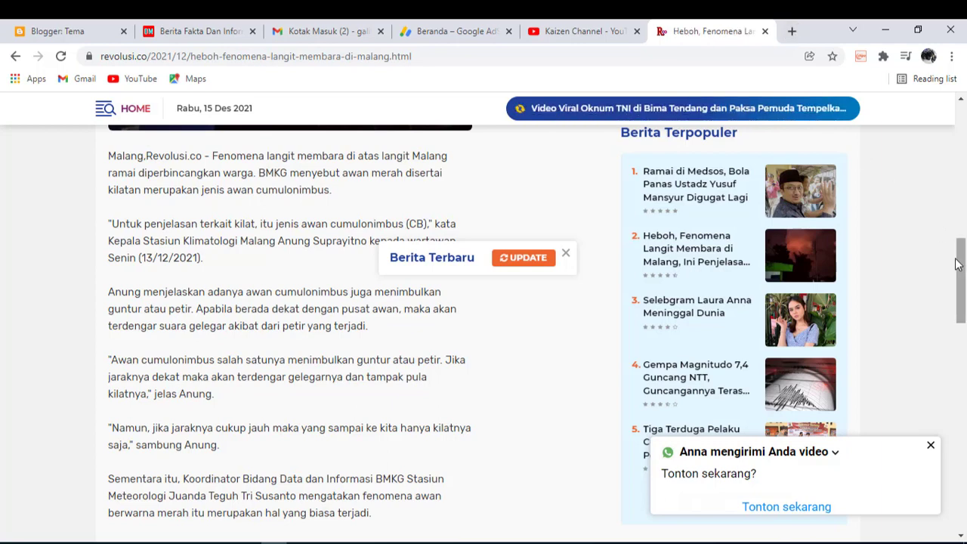
Return to Blogger, look through the full list of recent and other blogs, and close the list without switching blogs
left_click(79, 34)
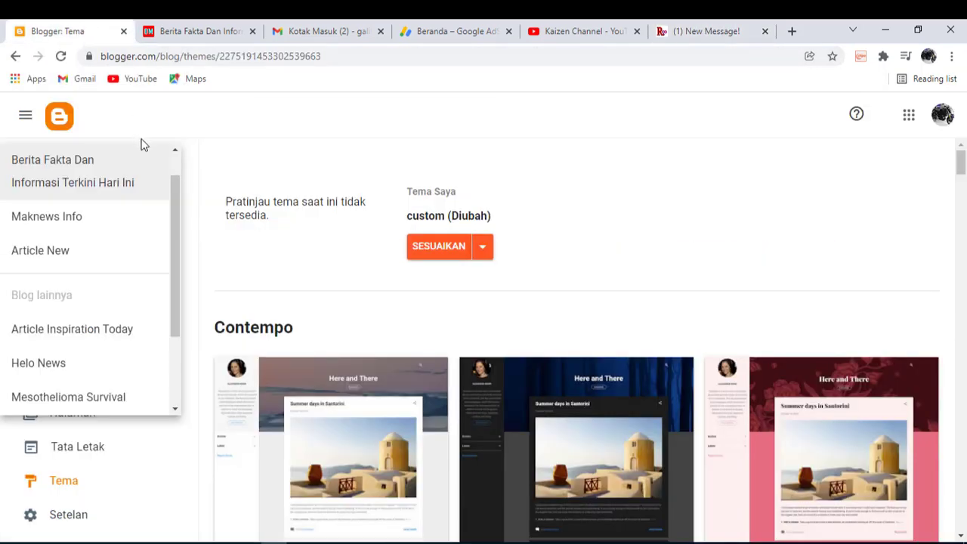
scroll(168, 172, "up", 1)
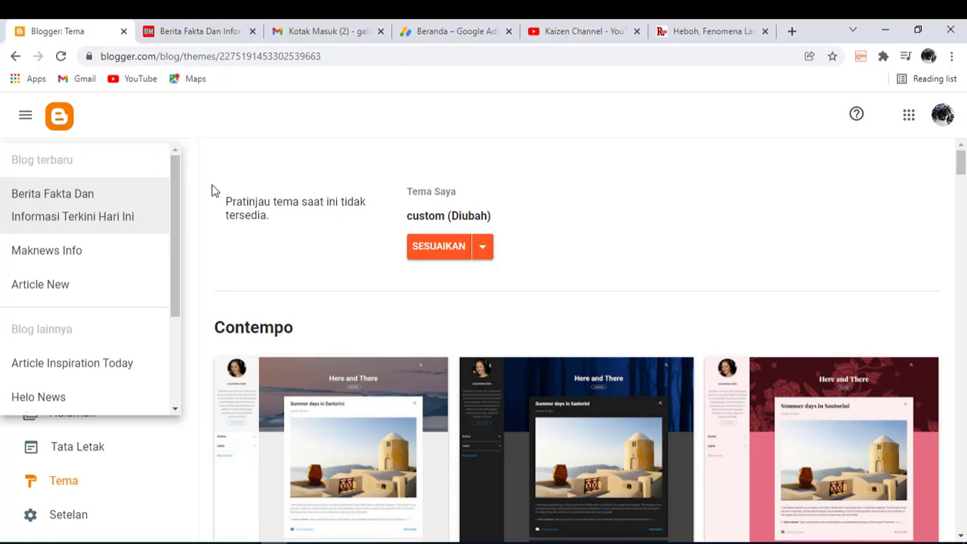
scroll(194, 177, "down", 3)
scroll(194, 176, "up", 3)
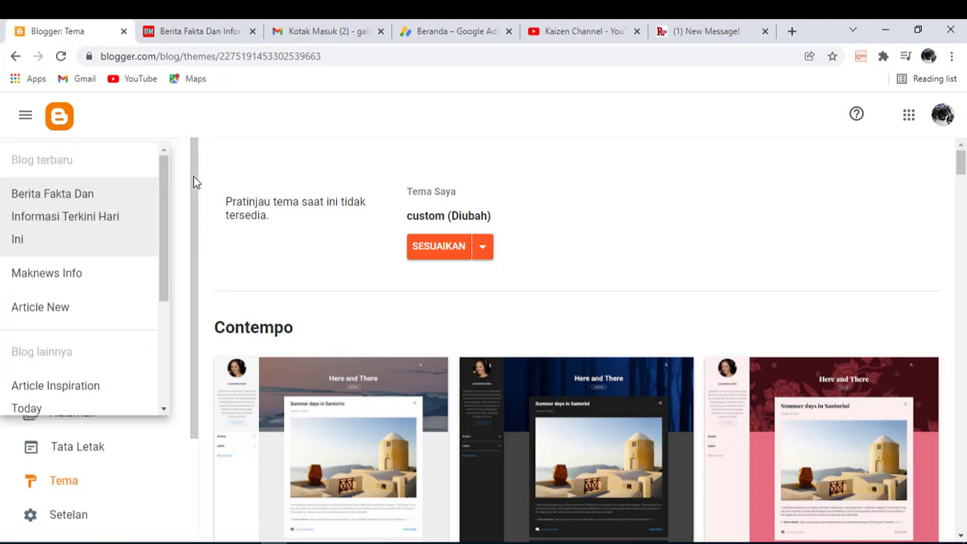
scroll(169, 186, "down", 1)
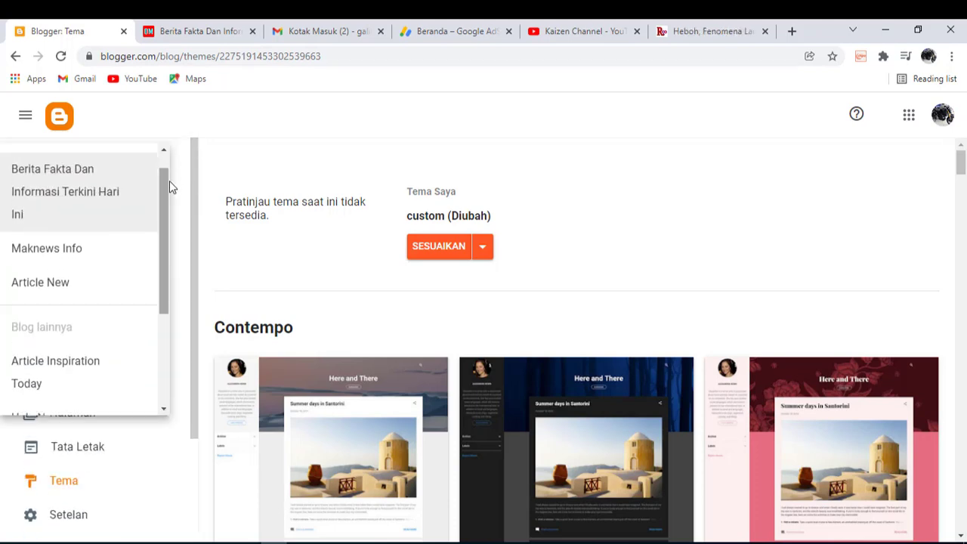
scroll(169, 186, "down", 3)
scroll(169, 186, "up", 4)
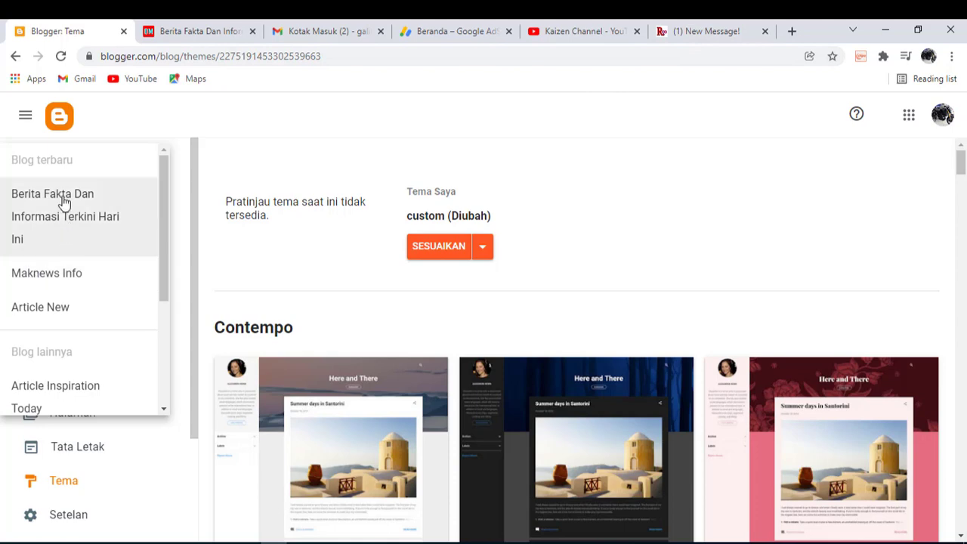
scroll(65, 202, "down", 2)
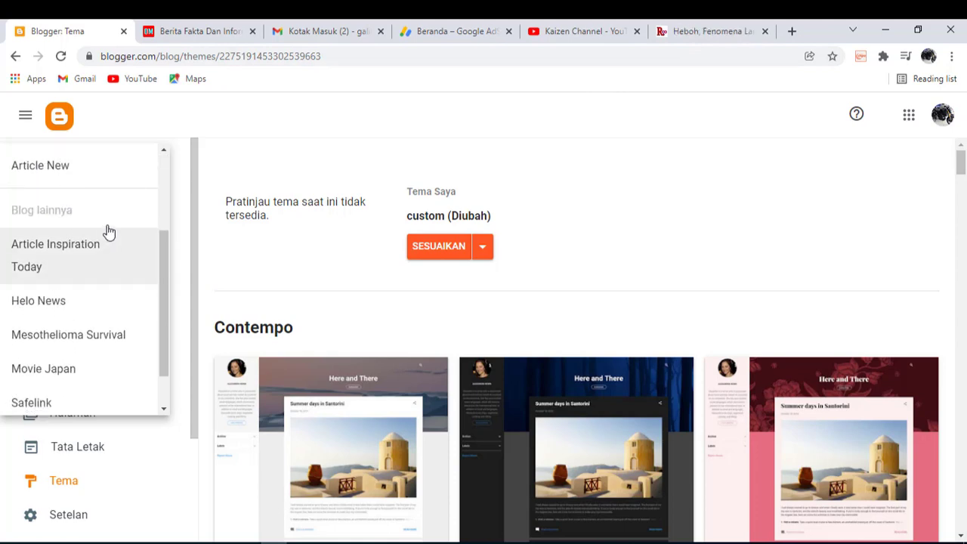
scroll(113, 238, "down", 5)
left_click(176, 310)
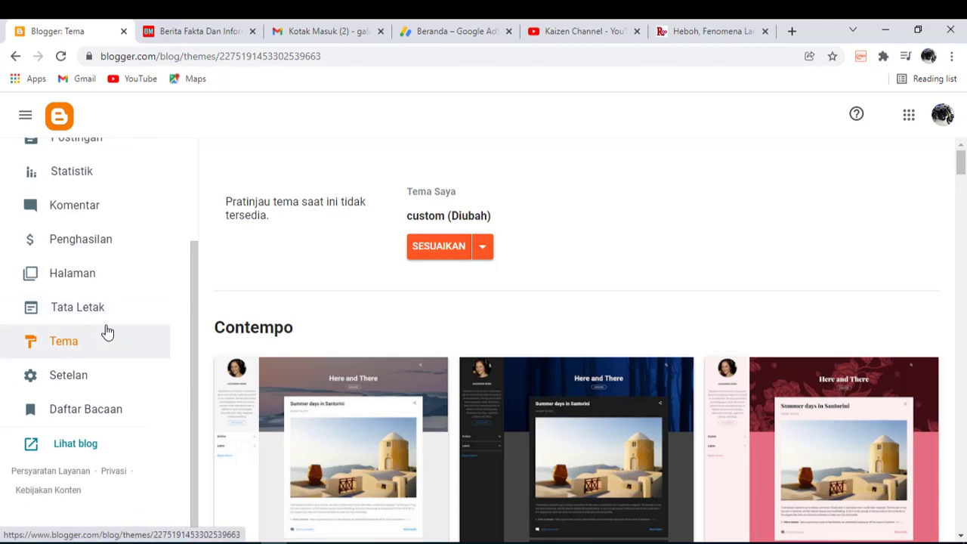
Open the layout page (Tata Letak) of Berita Fakta Dan Informasi Terkini Hari Ini and examine the Popular-Category and Top-Ads gadgets
scroll(108, 325, "up", 1)
scroll(107, 325, "up", 1)
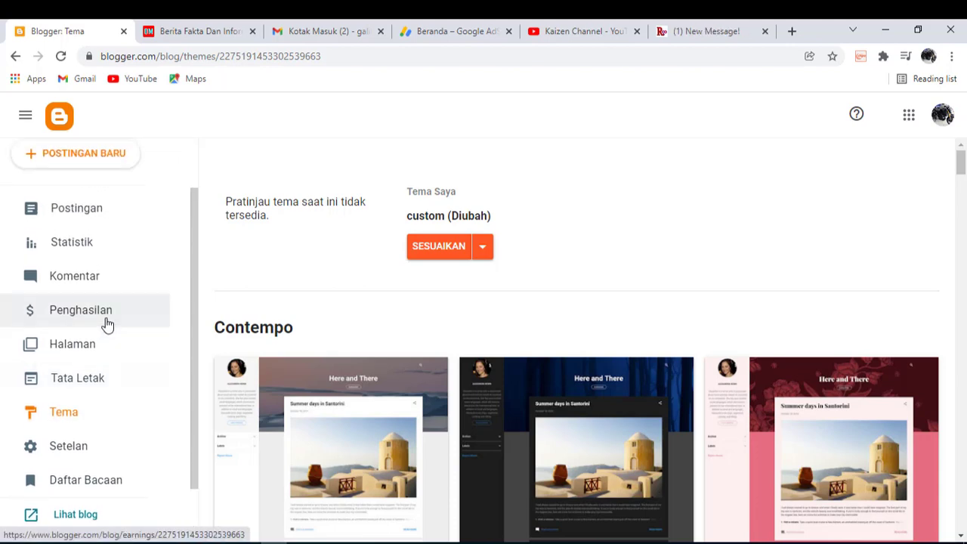
left_click(89, 385)
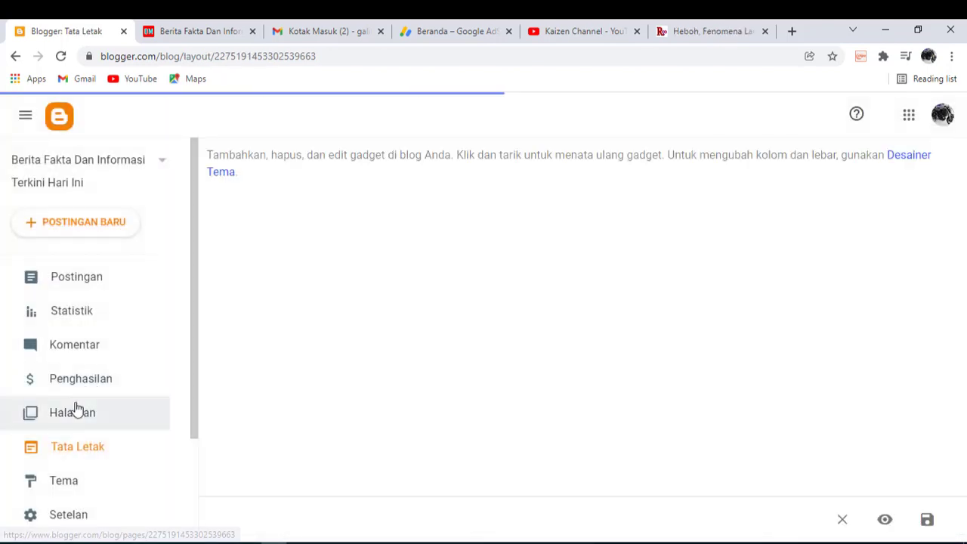
scroll(403, 285, "down", 2)
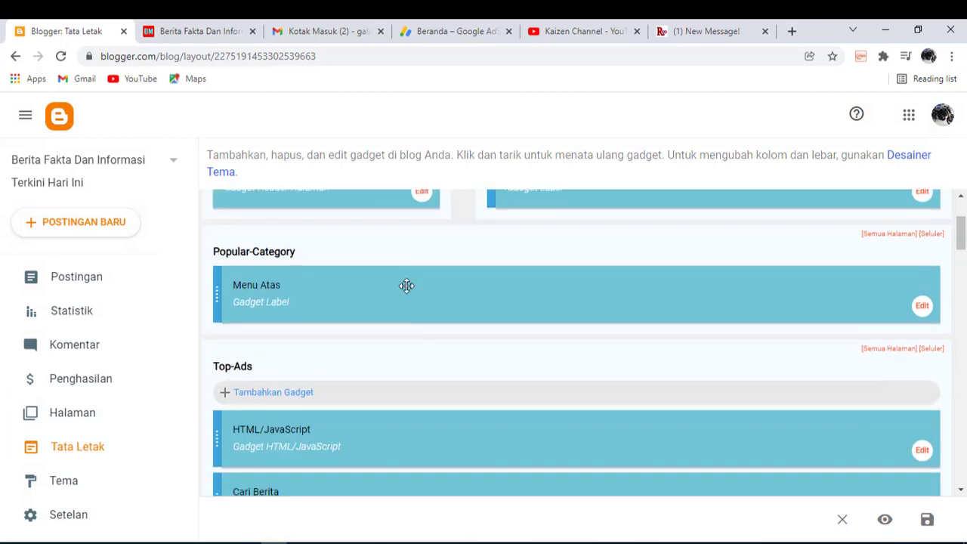
scroll(381, 296, "down", 2)
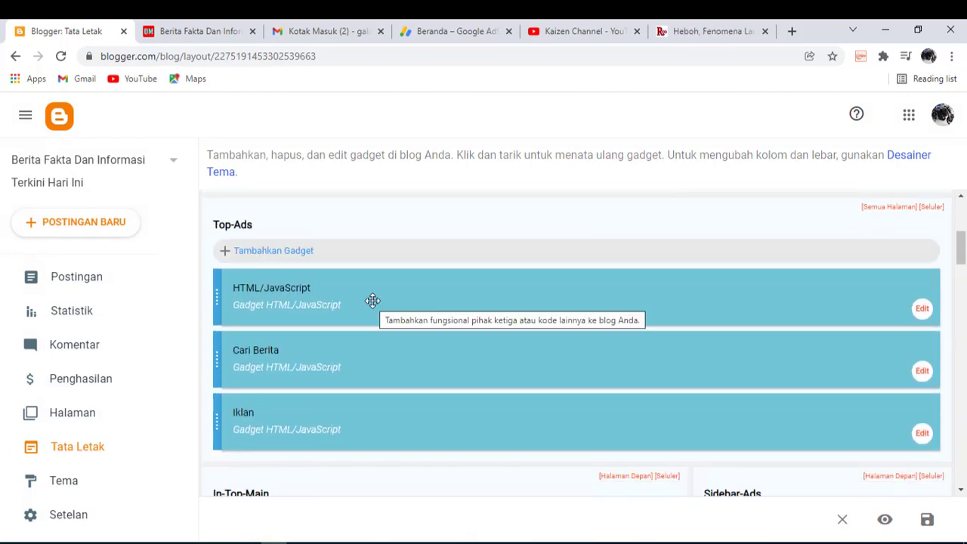
Glance at the Revolusi.co article, return to the Blogger layout and examine the gadgets from Sidebar-Ads2 down past Center-Topik
left_click(710, 31)
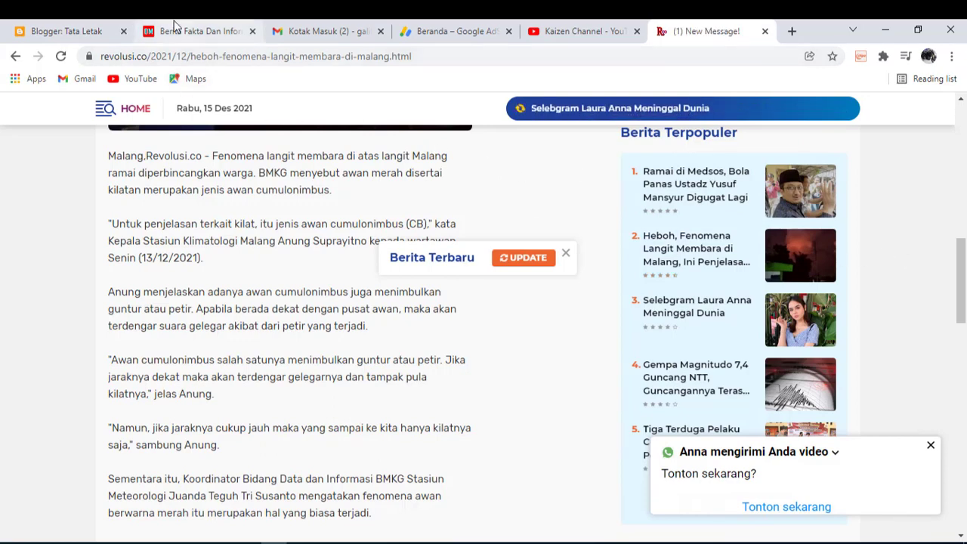
left_click(65, 31)
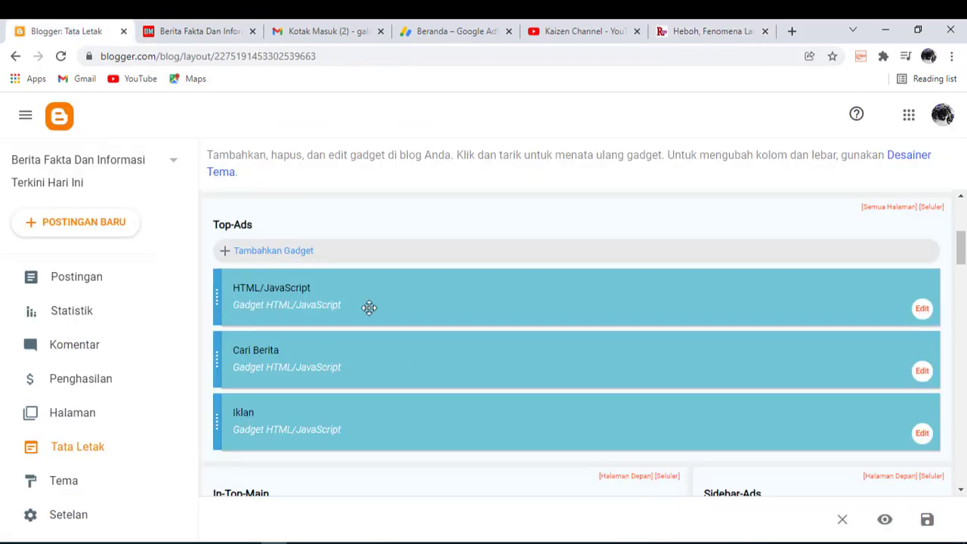
scroll(370, 306, "down", 5)
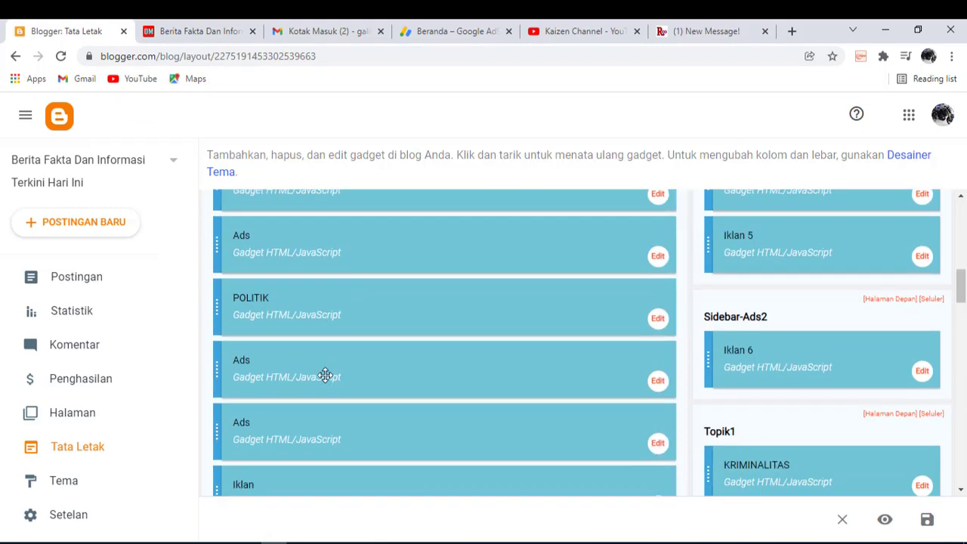
scroll(324, 375, "down", 2)
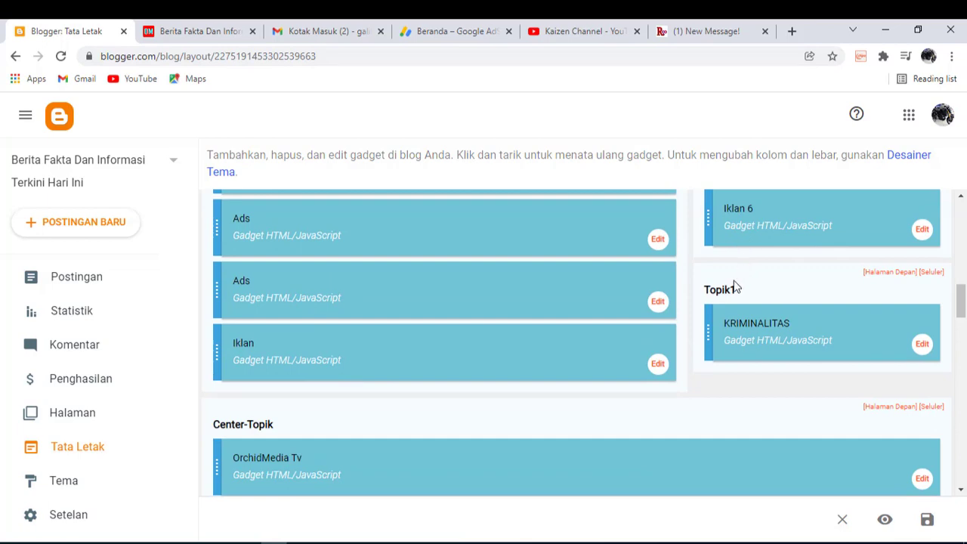
scroll(458, 307, "down", 8)
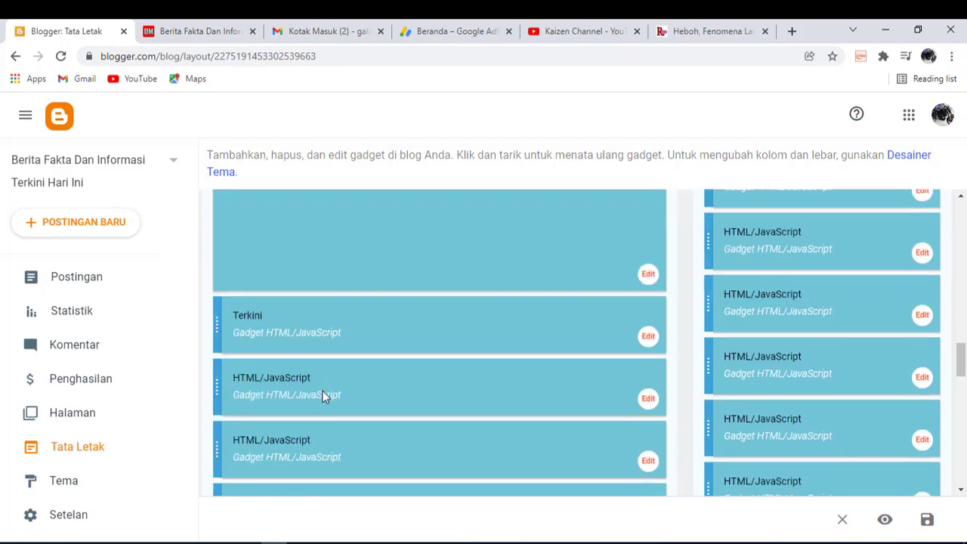
Check the remaining layout gadgets, open the blog's pages (Halaman) and read through the list from Search to Privacy Policy
scroll(324, 393, "down", 5)
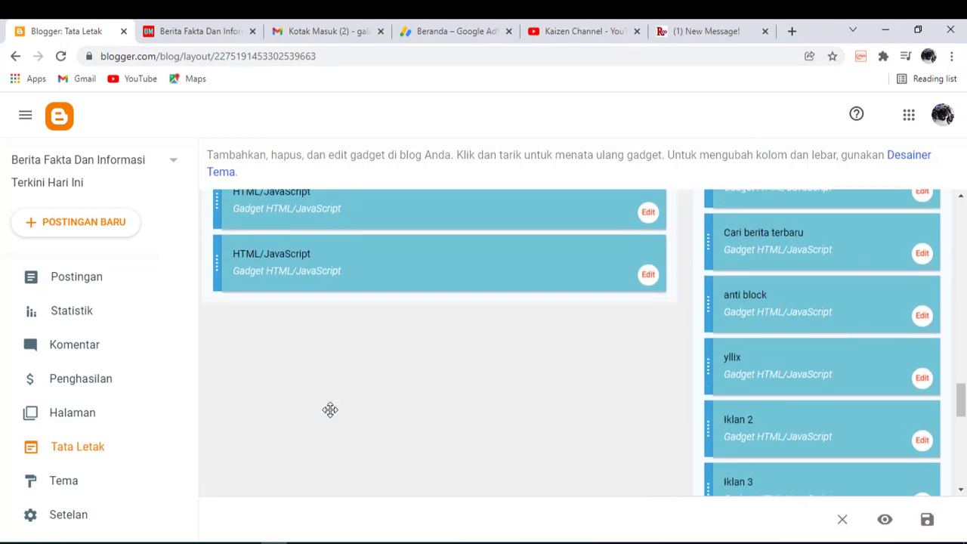
scroll(334, 400, "up", 10)
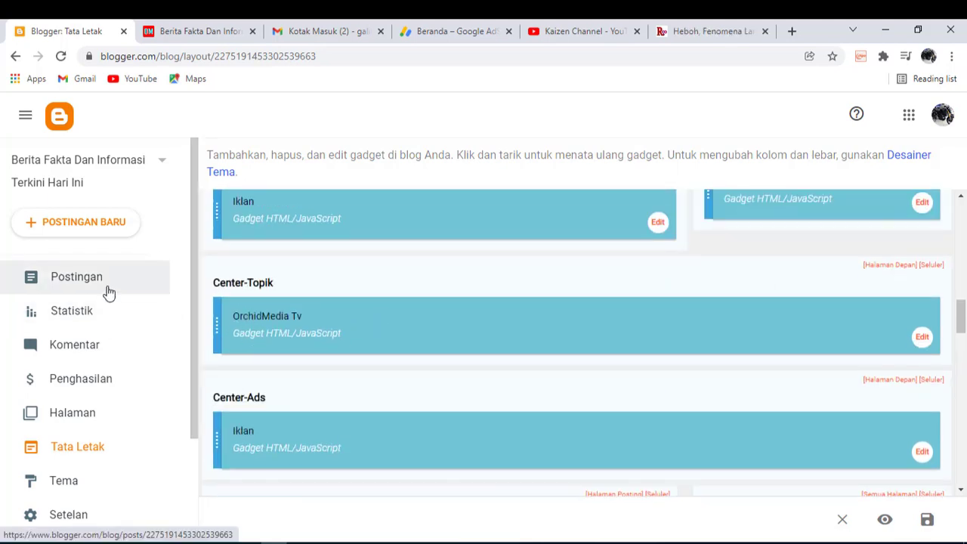
left_click(94, 413)
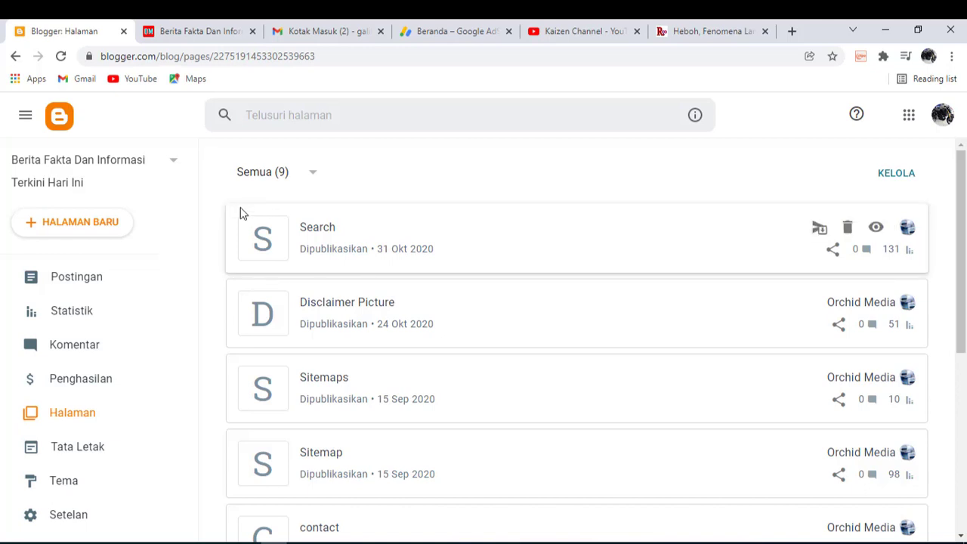
scroll(212, 261, "down", 5)
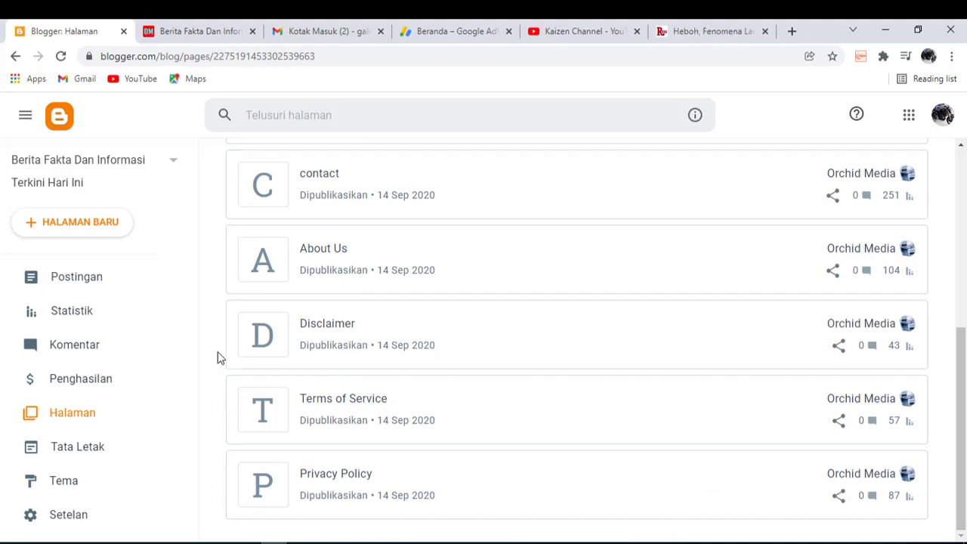
scroll(217, 369, "up", 5)
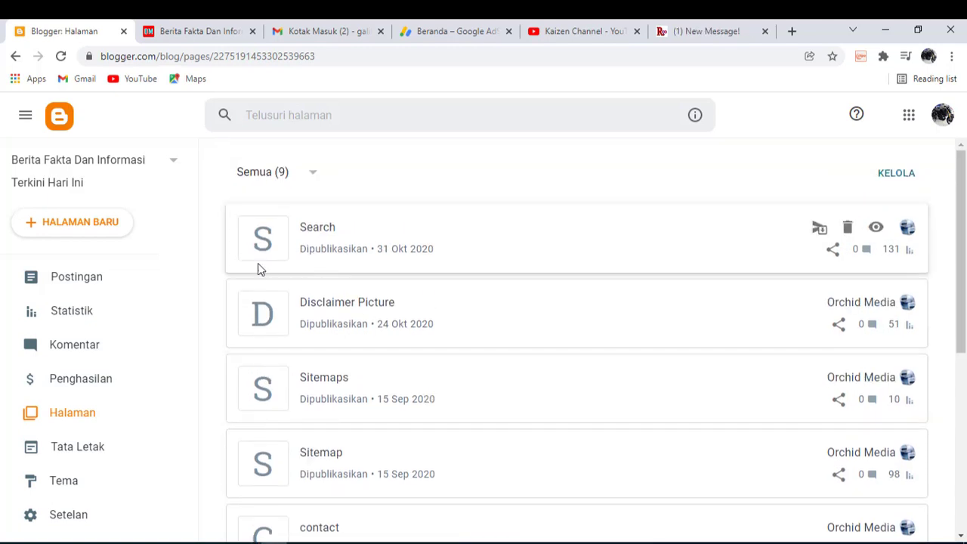
scroll(222, 300, "down", 1)
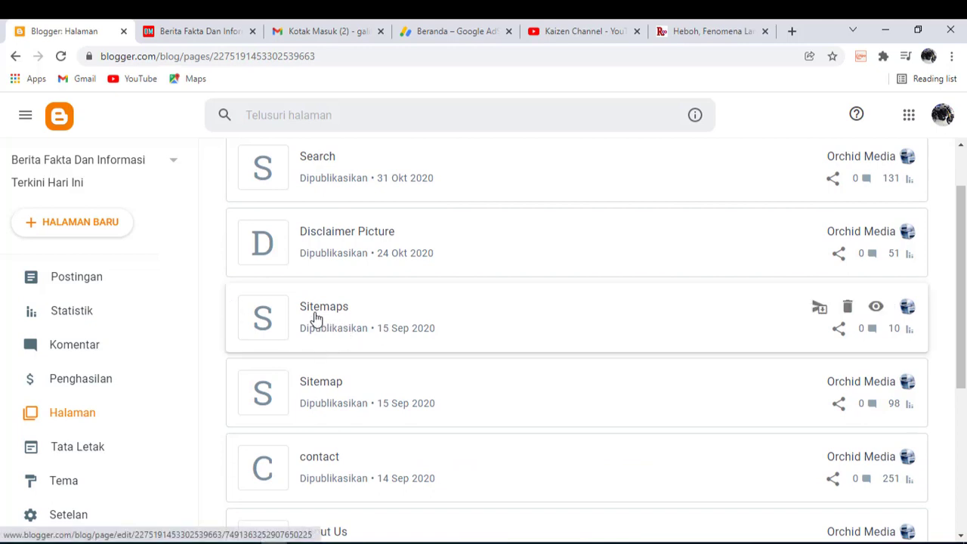
scroll(316, 319, "down", 2)
scroll(341, 331, "down", 1)
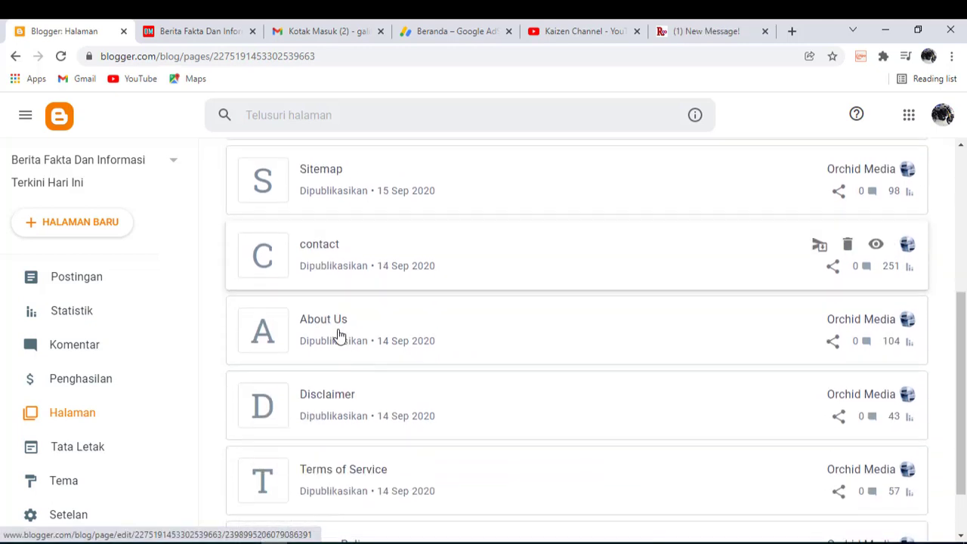
scroll(386, 333, "down", 1)
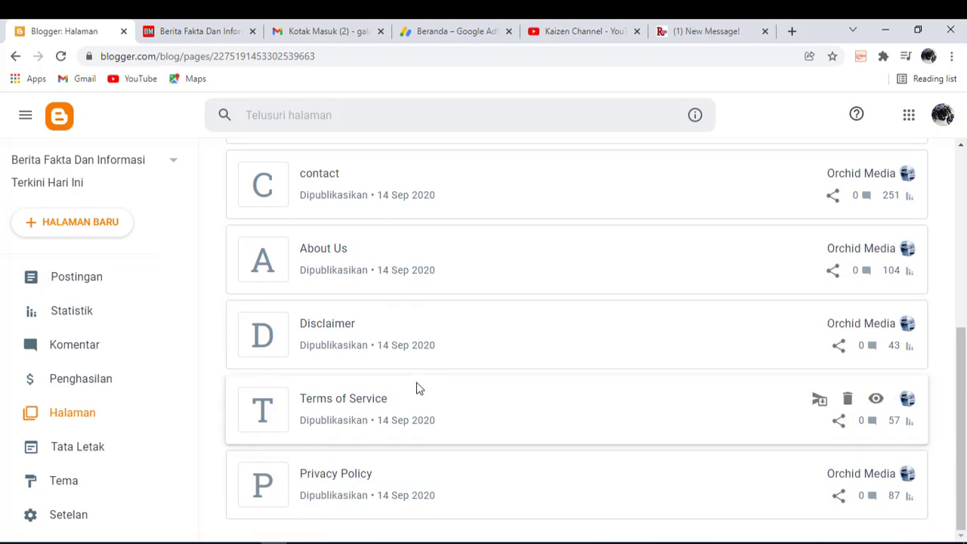
scroll(390, 436, "up", 2)
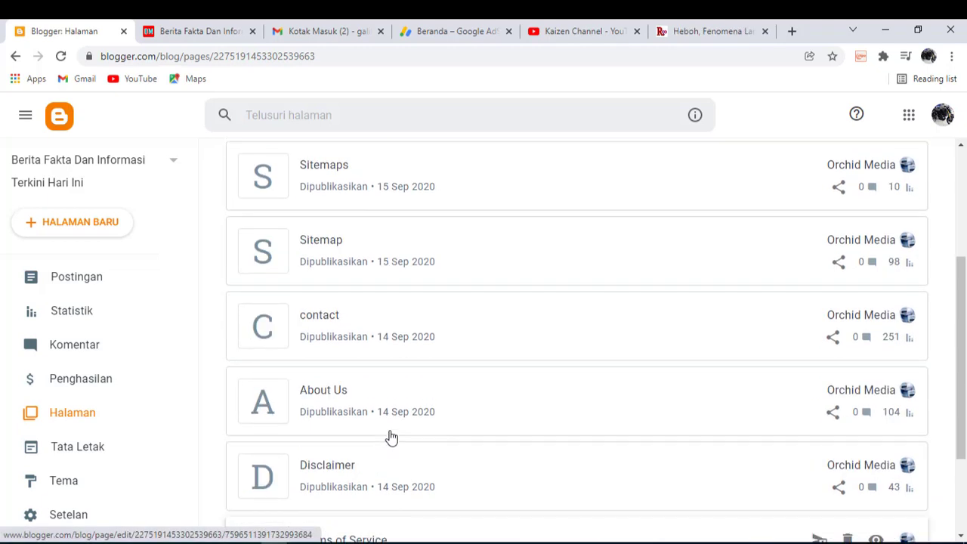
scroll(391, 436, "down", 2)
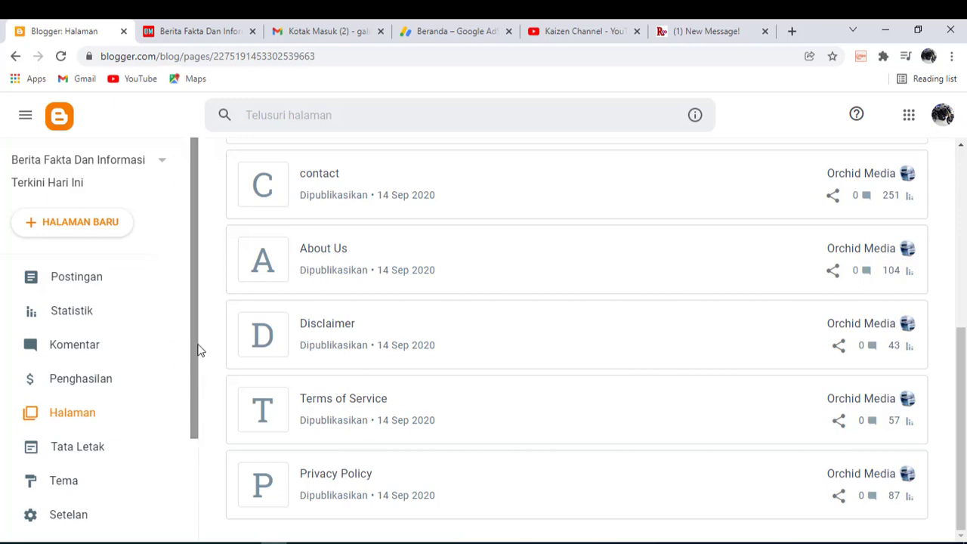
scroll(199, 349, "down", 2)
scroll(195, 350, "up", 3)
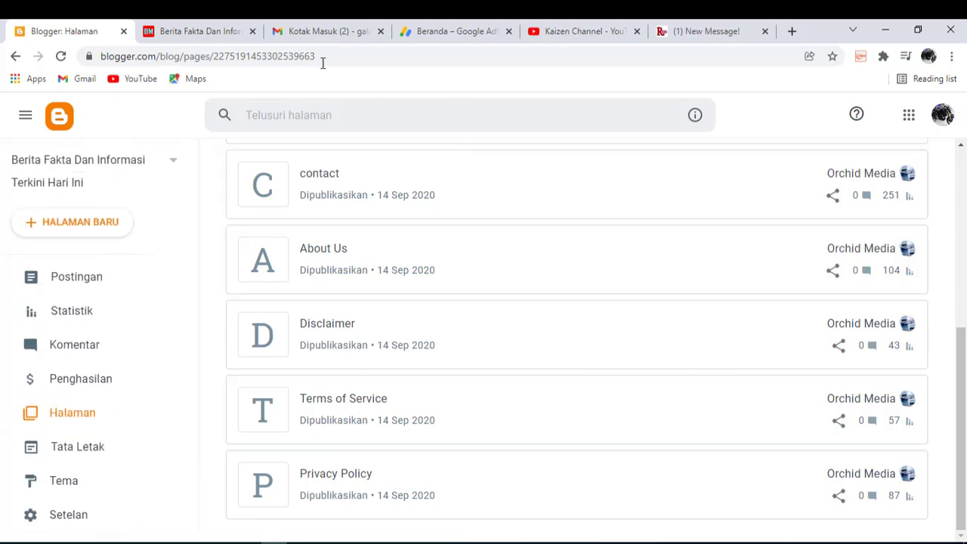
Look over the Revolusi.co article up to its header and navigation menu, and return to the Blogger pages list
left_click(680, 31)
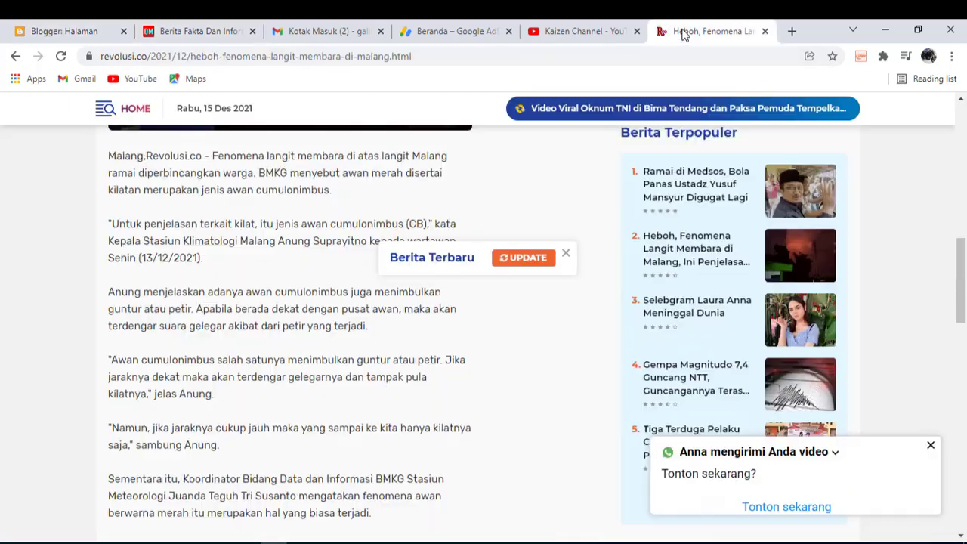
scroll(487, 251, "up", 10)
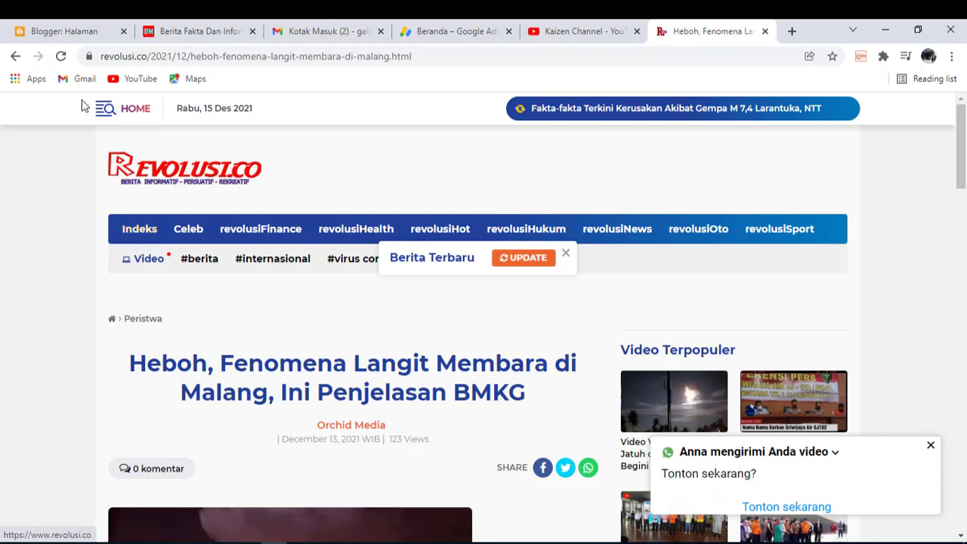
left_click(65, 31)
Go to the blog's theme settings (Tema) and open the custom theme in the Edit HTML editor
scroll(151, 291, "down", 2)
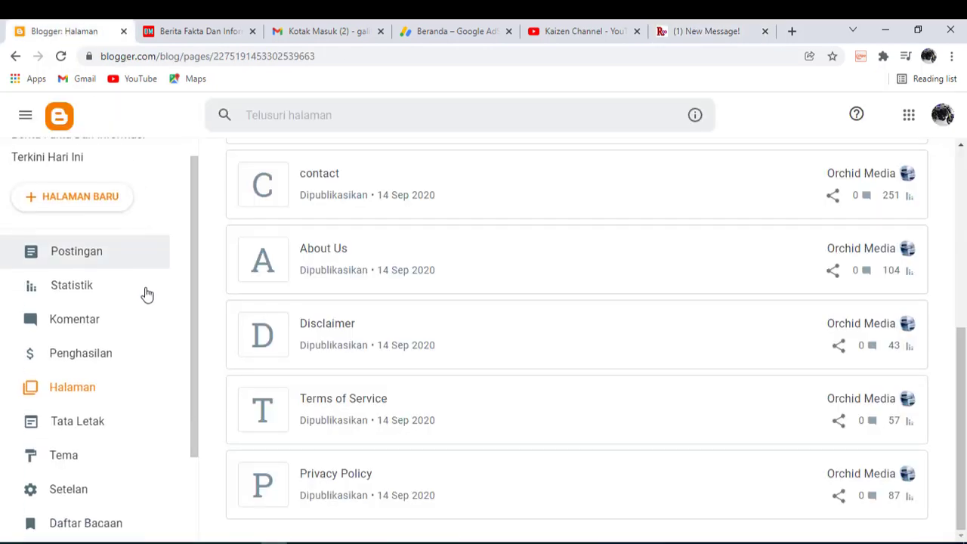
left_click(83, 347)
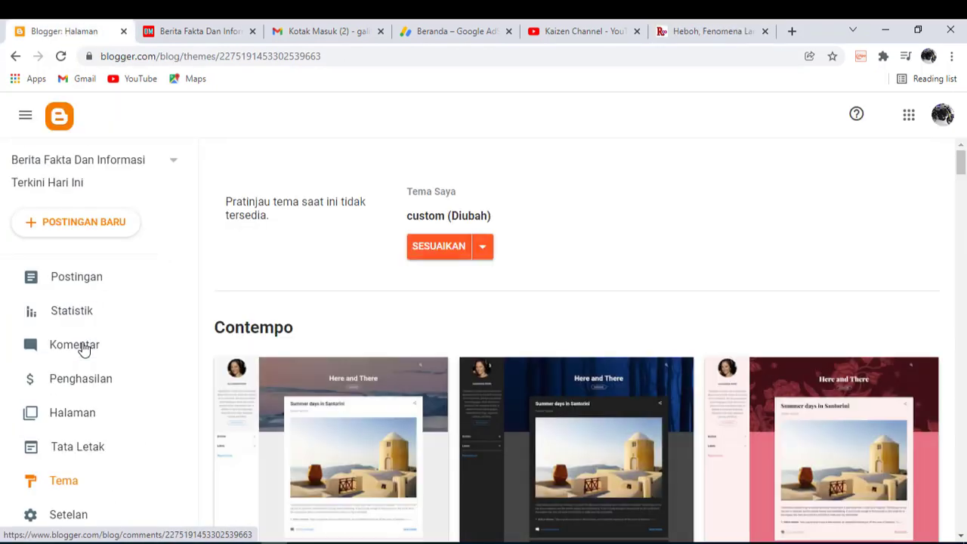
scroll(138, 261, "down", 2)
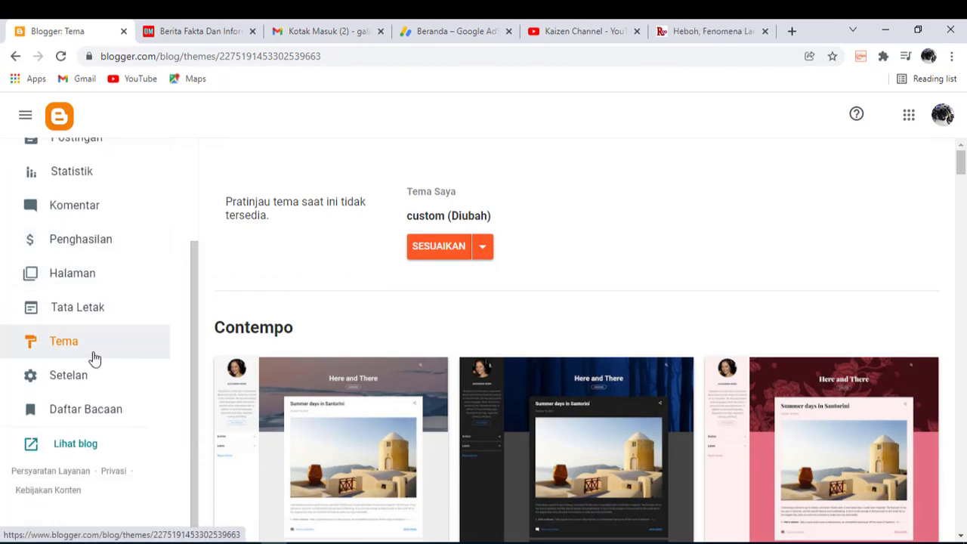
left_click(484, 248)
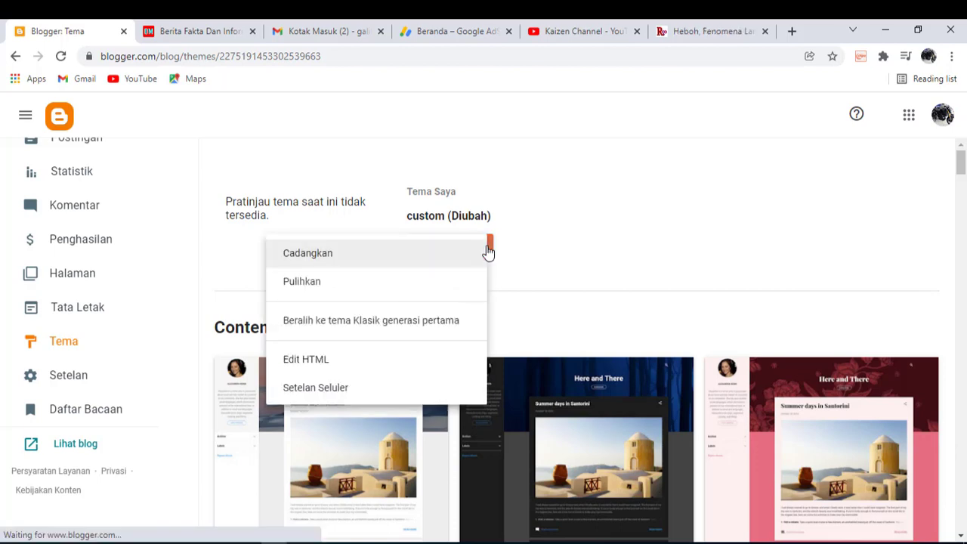
left_click(341, 370)
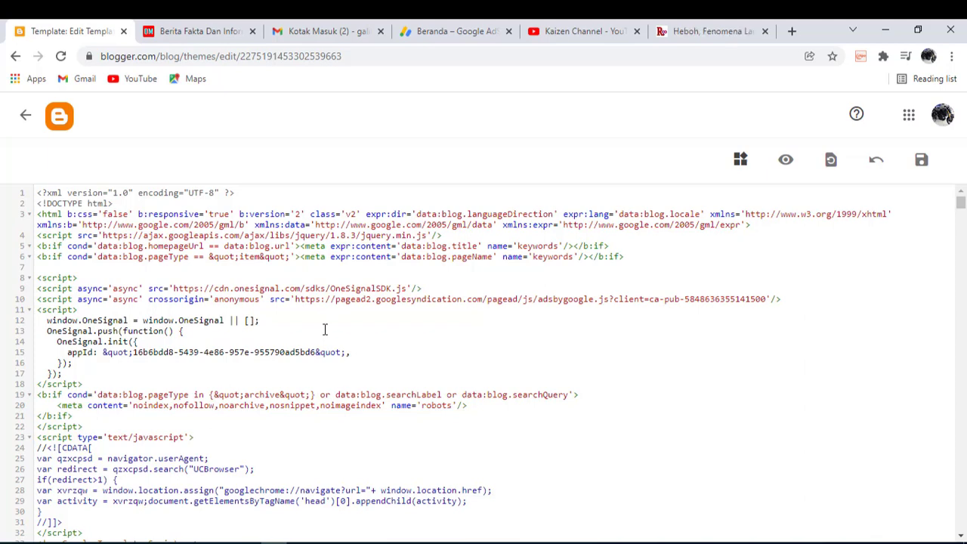
Examine the opening part of the theme's HTML, from the XML declaration to the Google Translate script and style
scroll(324, 330, "down", 10)
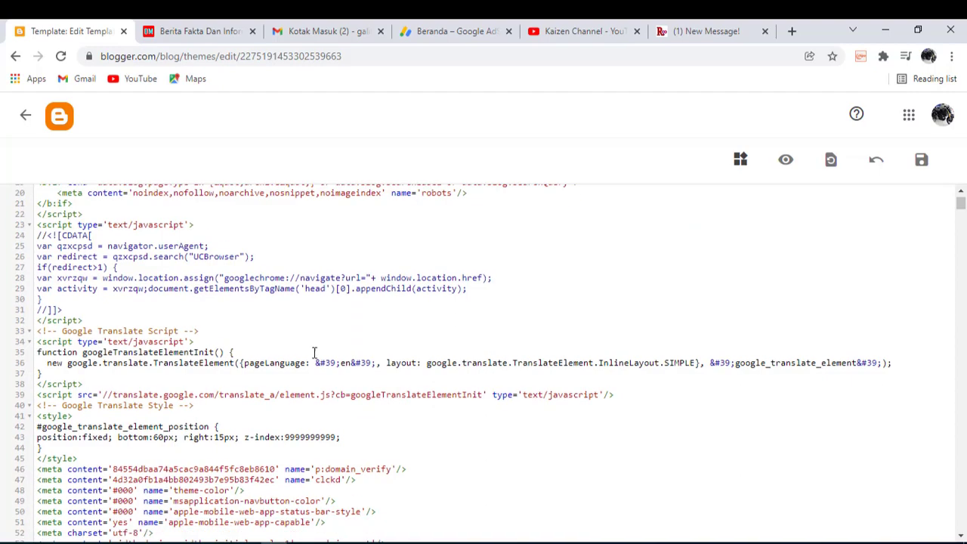
scroll(310, 367, "up", 10)
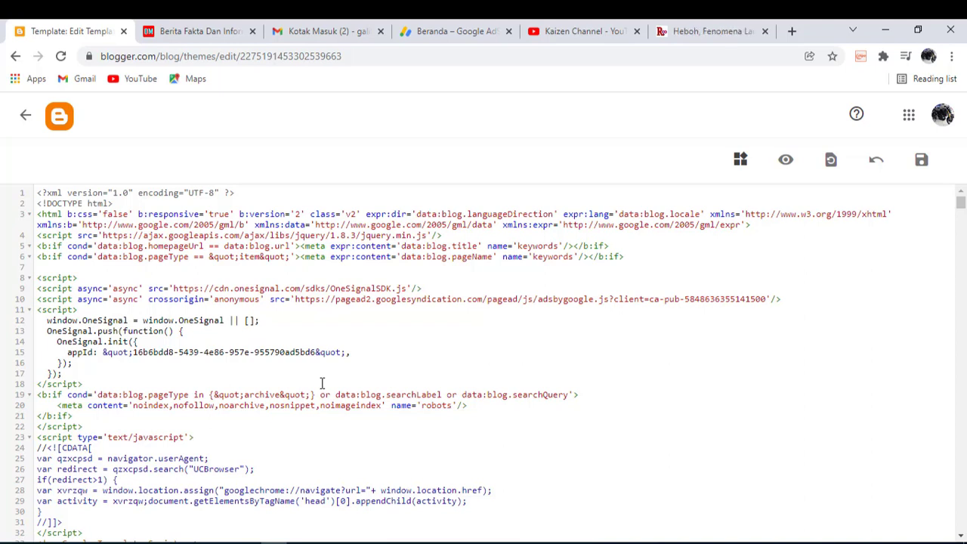
scroll(308, 335, "down", 10)
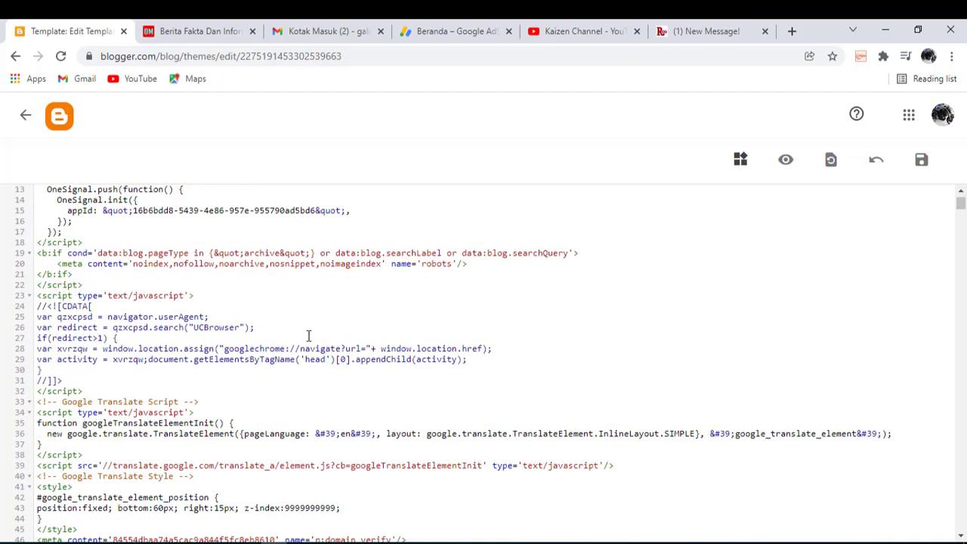
scroll(295, 362, "up", 8)
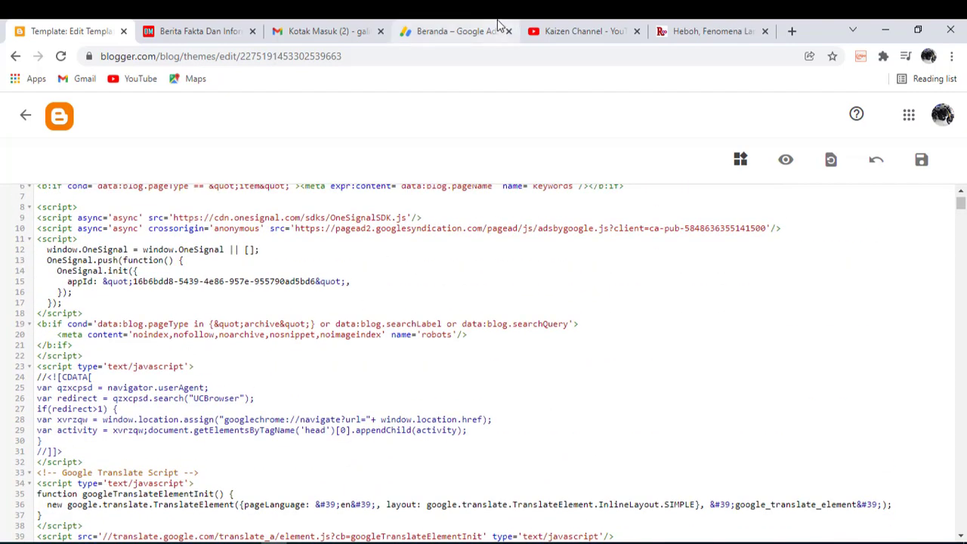
Compare the header and menu of the OrchidMedia News site with those of Revolusi.co, and return to the theme code
left_click(212, 35)
scroll(298, 181, "up", 5)
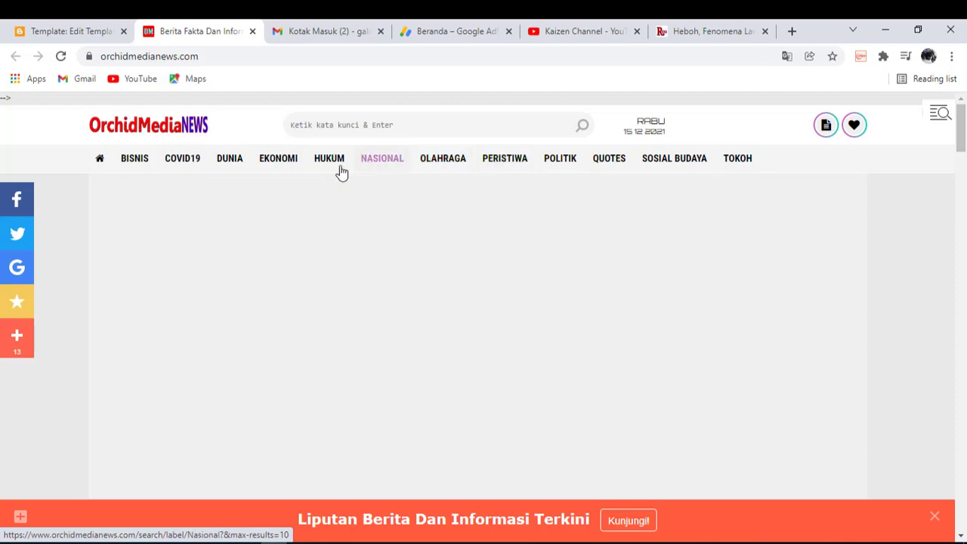
left_click(695, 32)
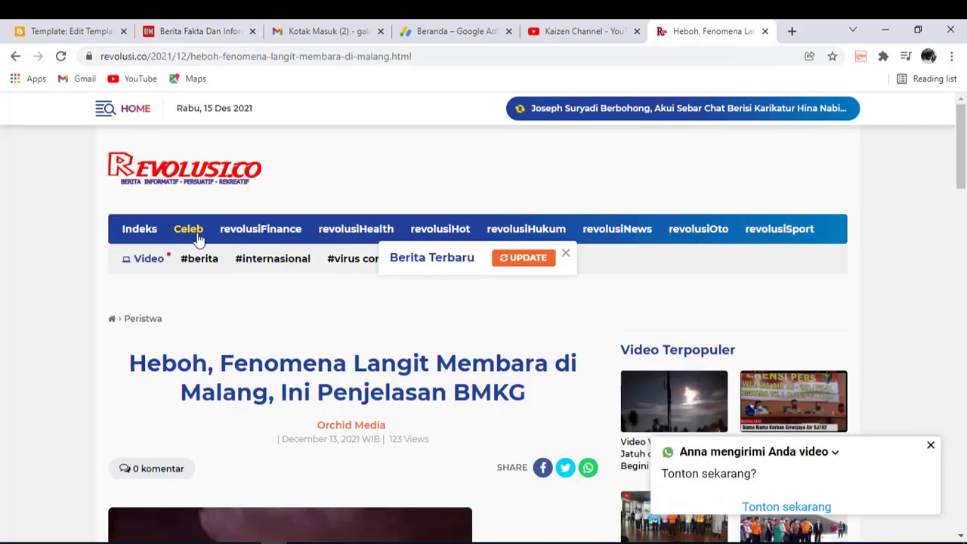
left_click(76, 32)
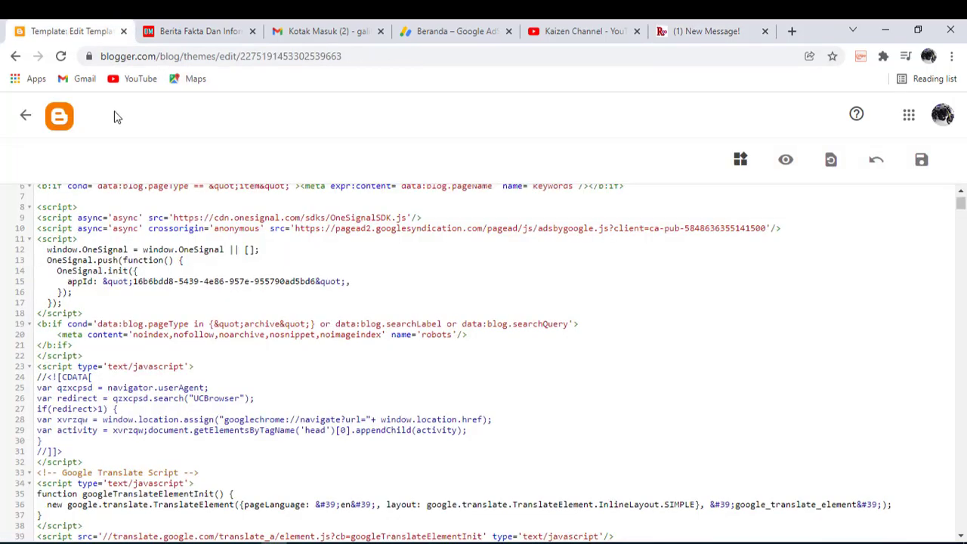
Read through the theme code from the meta tags and the Related Post style down into the long minified scripts
scroll(275, 276, "down", 3)
scroll(274, 280, "up", 5)
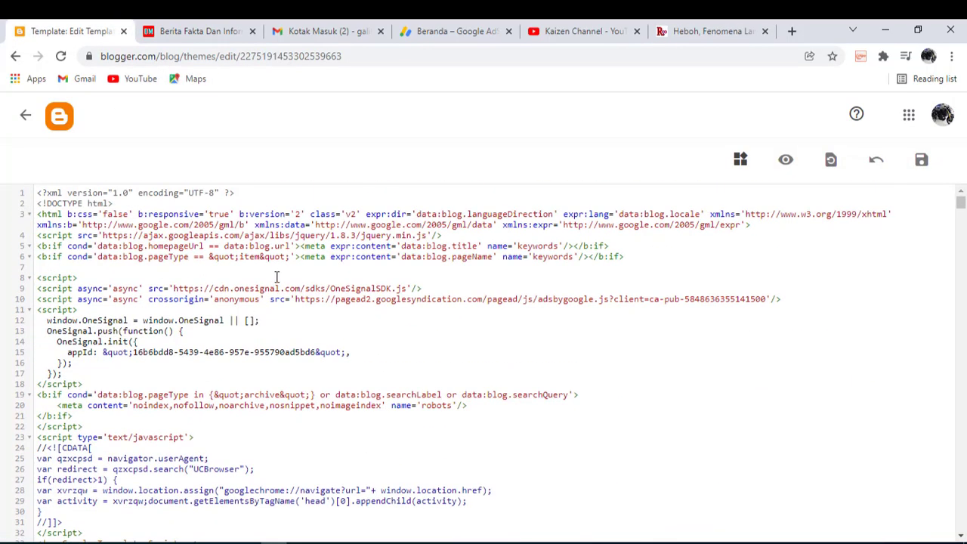
scroll(276, 277, "down", 7)
scroll(275, 280, "up", 2)
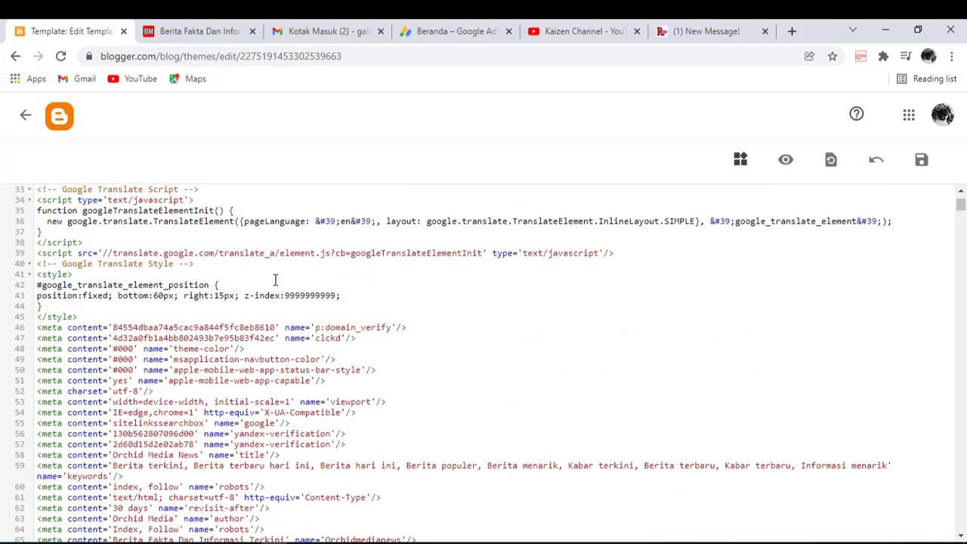
scroll(275, 281, "down", 5)
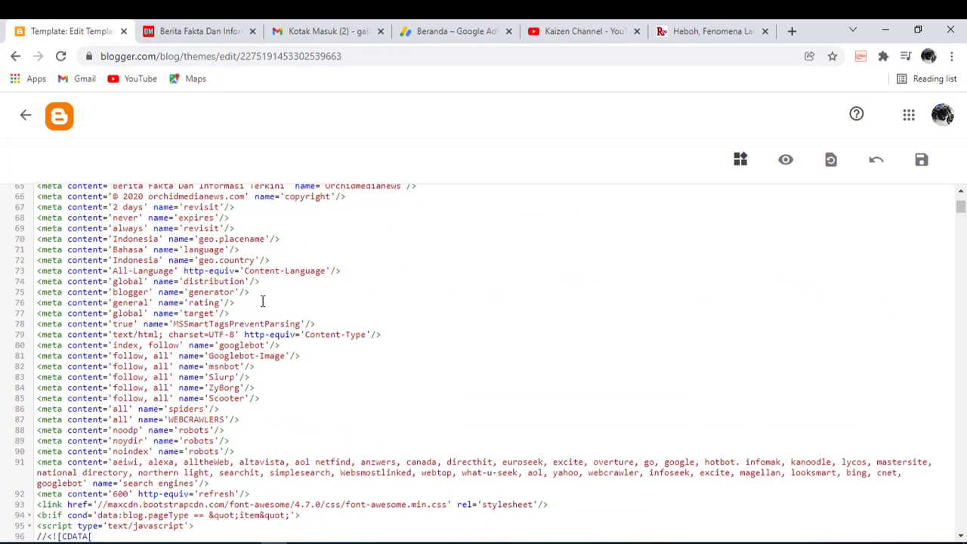
scroll(263, 302, "down", 5)
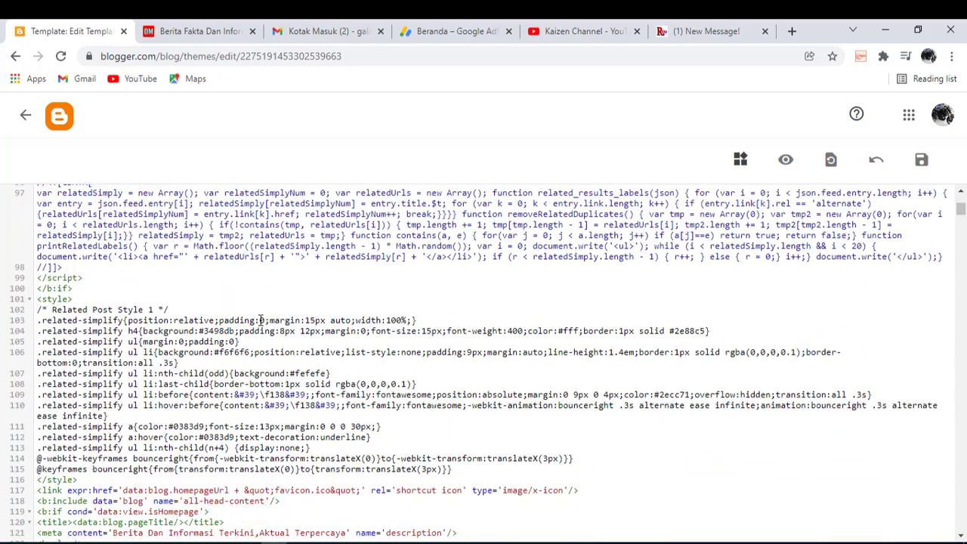
scroll(260, 323, "down", 3)
scroll(256, 328, "down", 10)
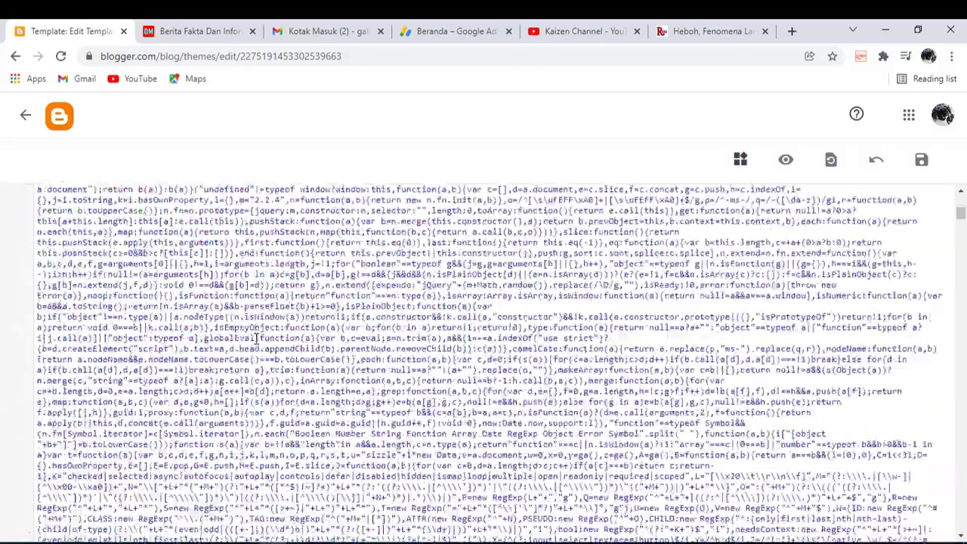
scroll(238, 330, "down", 10)
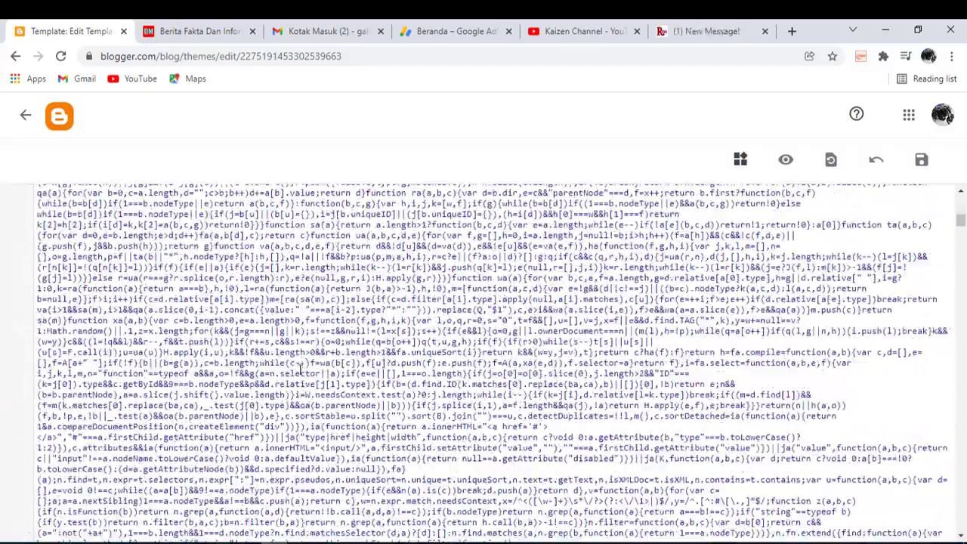
scroll(299, 368, "down", 10)
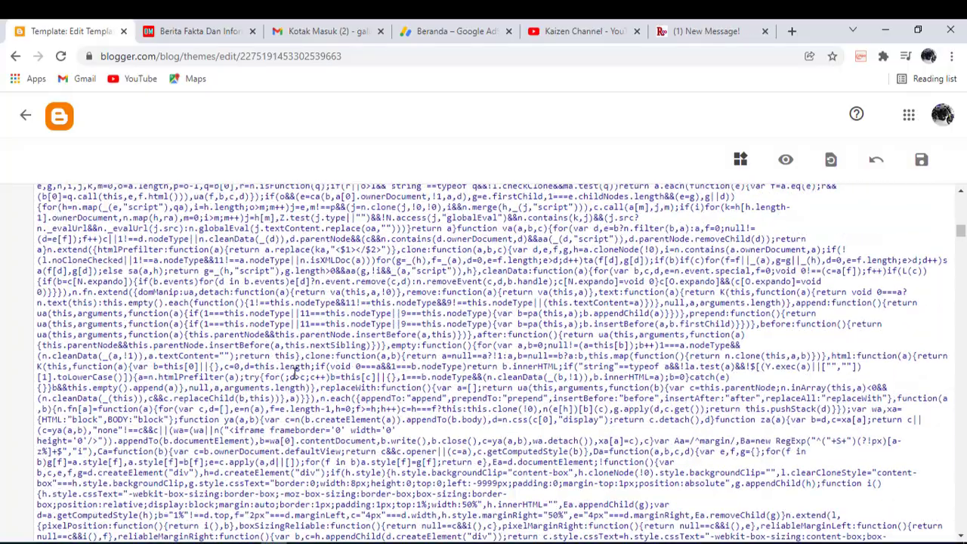
scroll(295, 373, "down", 10)
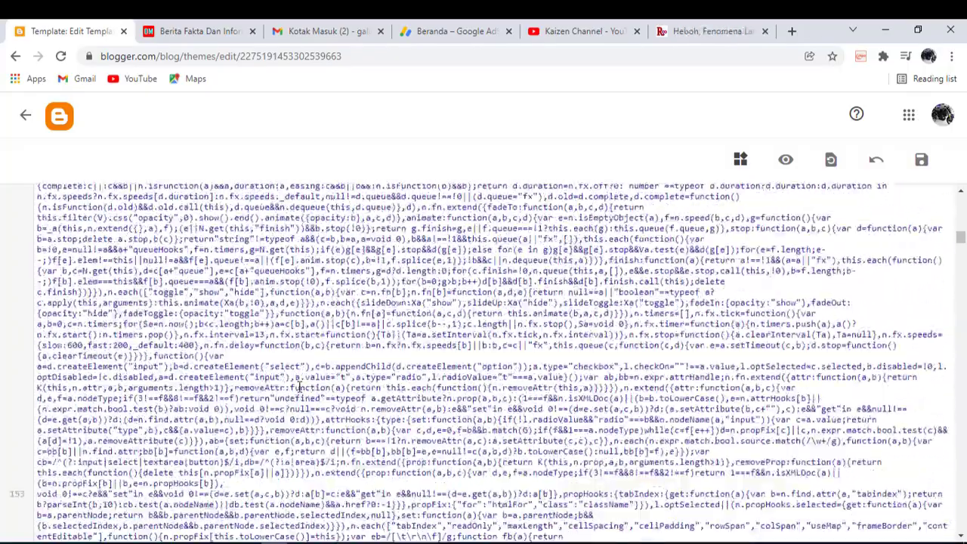
scroll(299, 387, "down", 10)
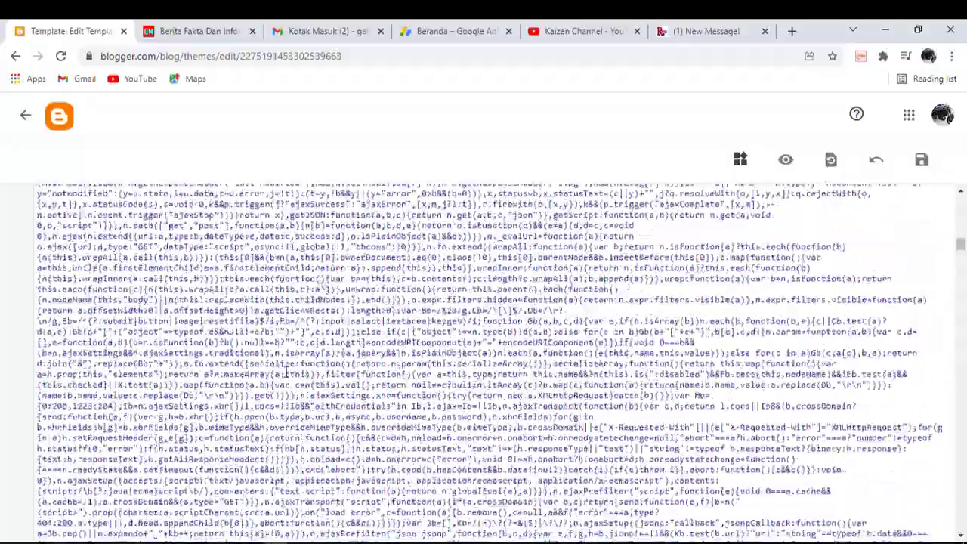
scroll(287, 371, "down", 10)
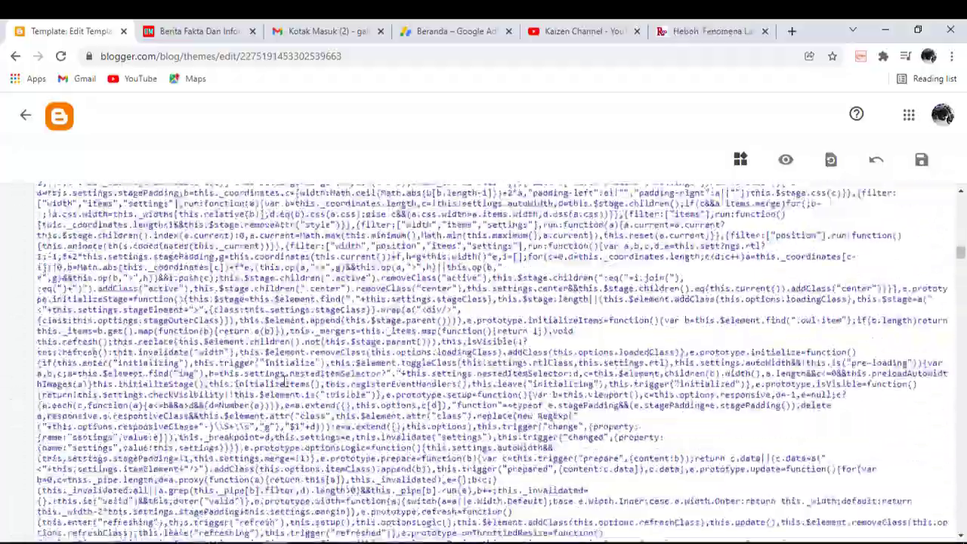
Skim further through the minified carousel scripts in the theme code, and view the OrchidMedia News homepage followed by the Revolusi.co article page
scroll(285, 382, "down", 10)
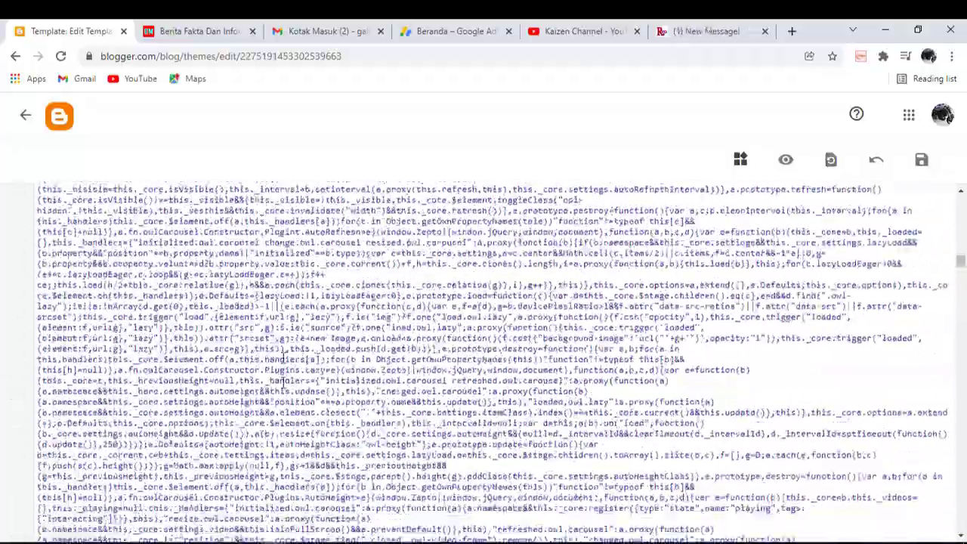
scroll(285, 382, "down", 10)
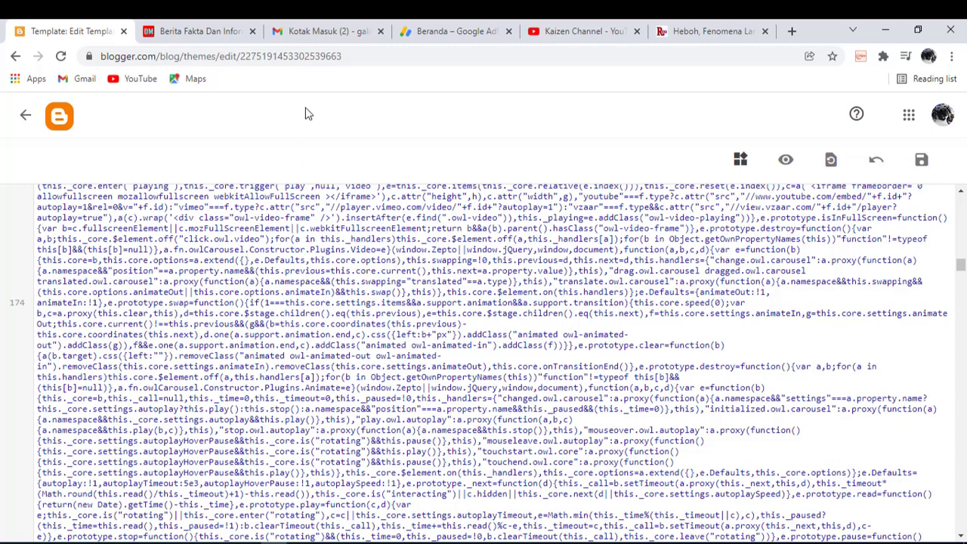
left_click(203, 34)
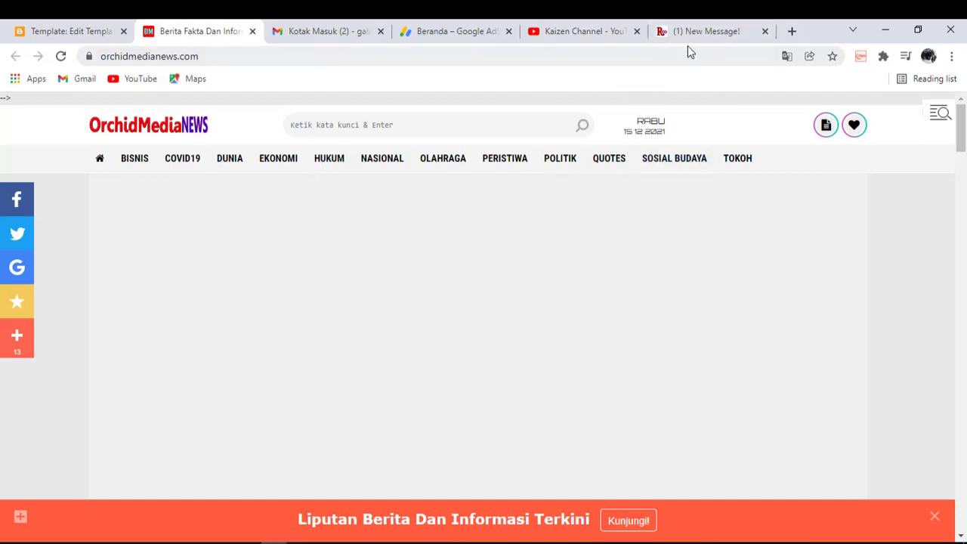
left_click(702, 31)
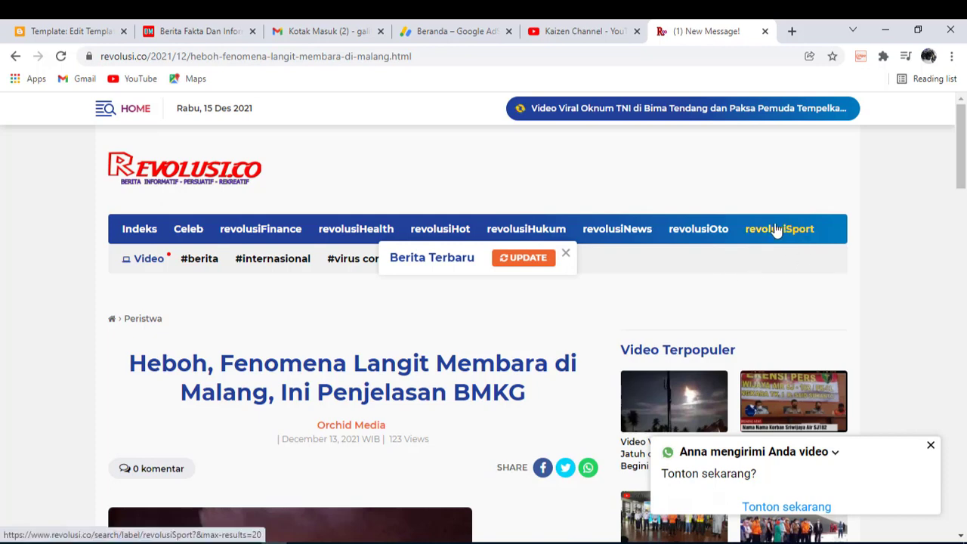
Browse the Indeks, Celeb and revolusiHealth pages on Revolusi.co, looking through the revolusiHealth article list
left_click(142, 235)
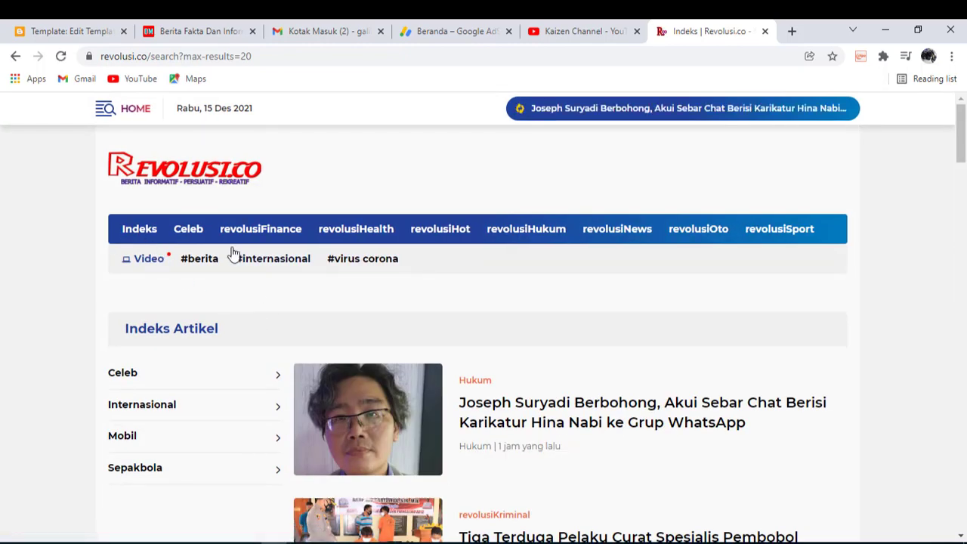
left_click(194, 233)
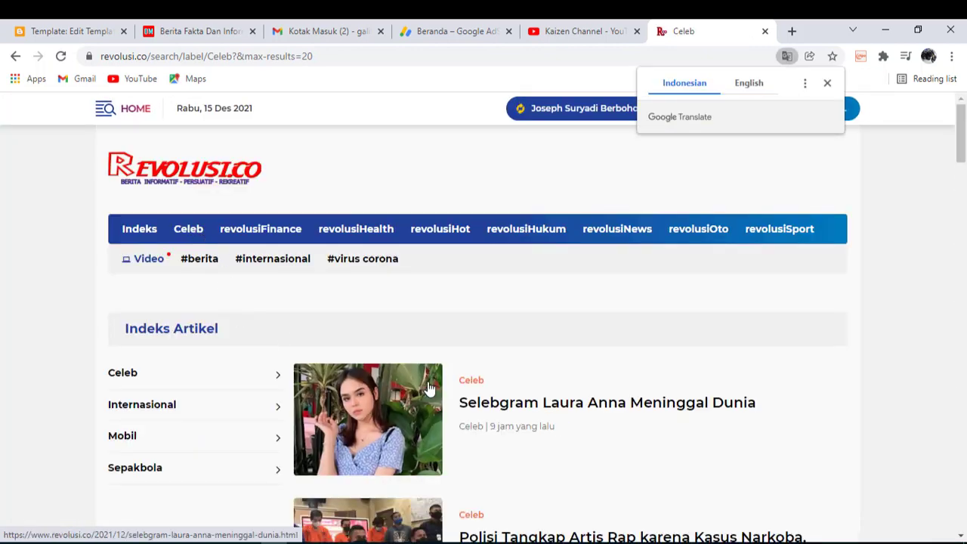
left_click(371, 240)
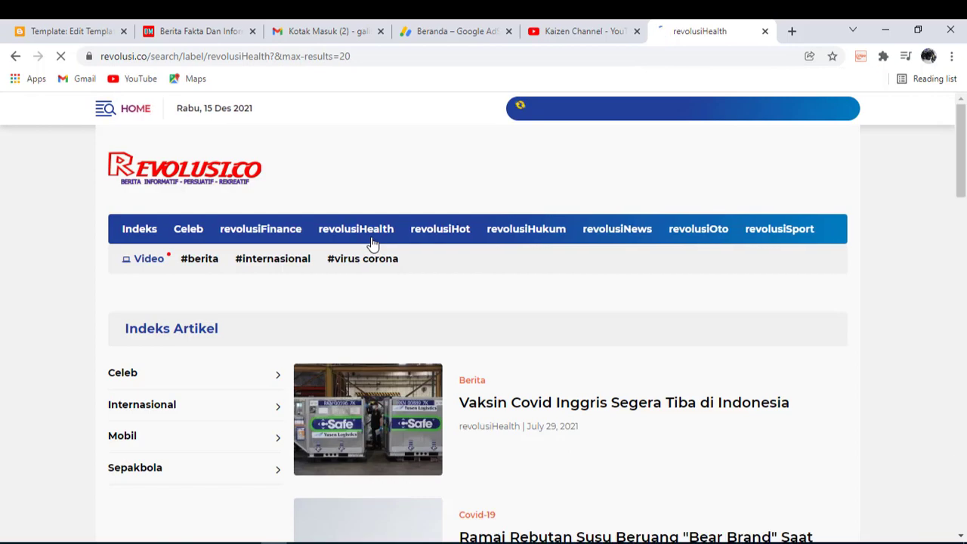
scroll(402, 352, "down", 3)
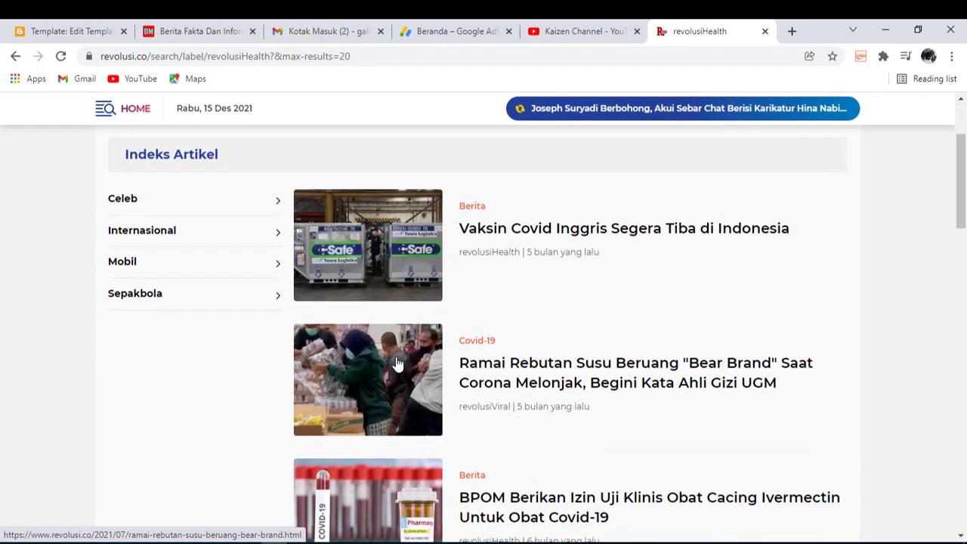
scroll(401, 383, "down", 4)
scroll(402, 382, "up", 8)
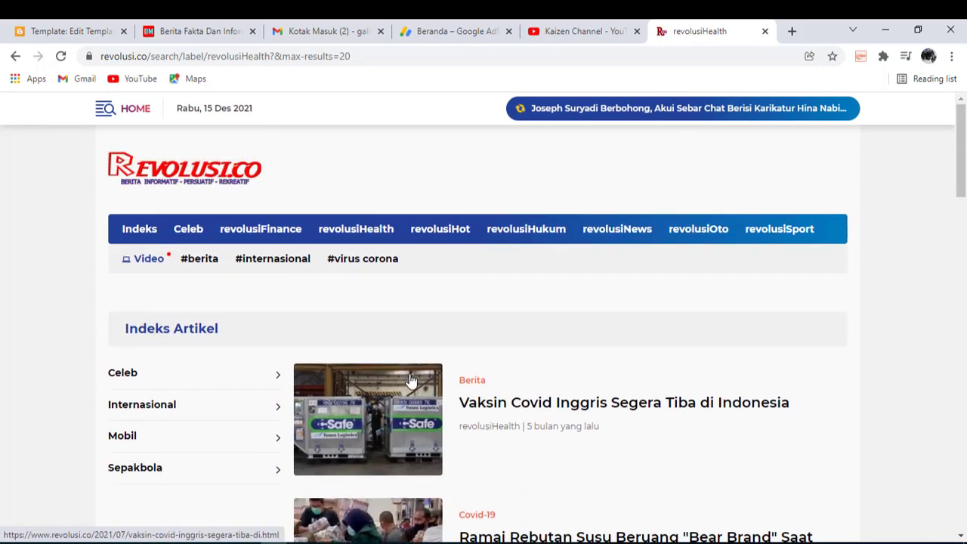
Open the revolusiHukum category on Revolusi.co and look through its list of articles
left_click(516, 236)
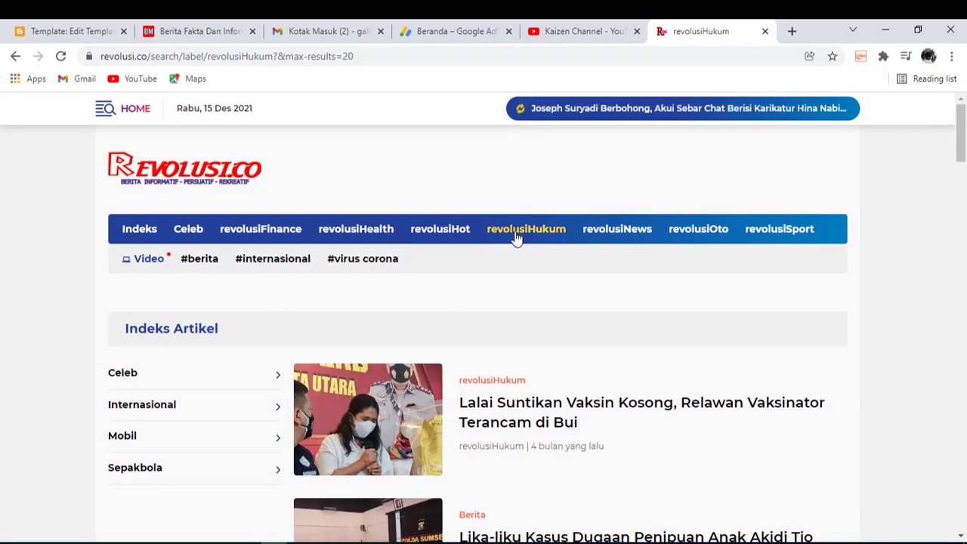
scroll(419, 437, "down", 2)
scroll(454, 484, "down", 3)
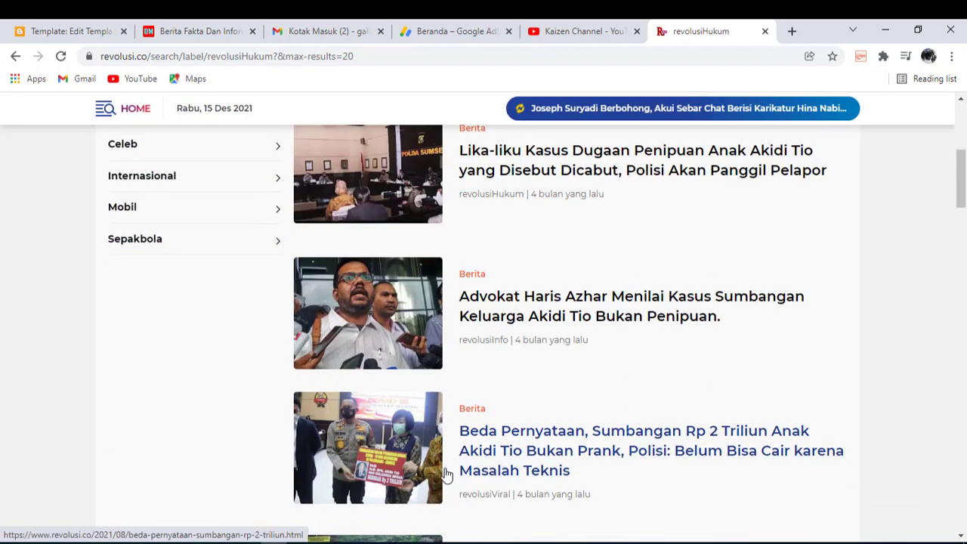
scroll(449, 469, "up", 5)
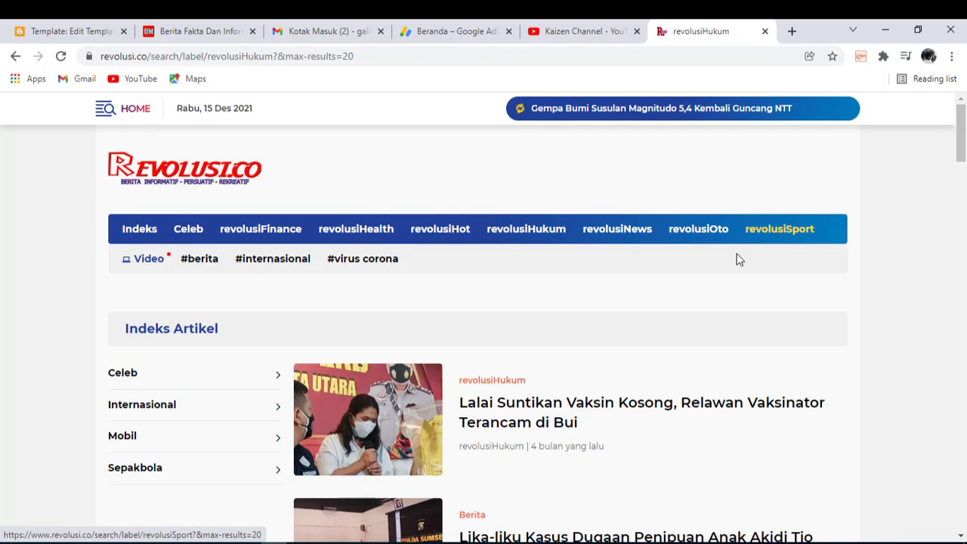
scroll(451, 363, "down", 4)
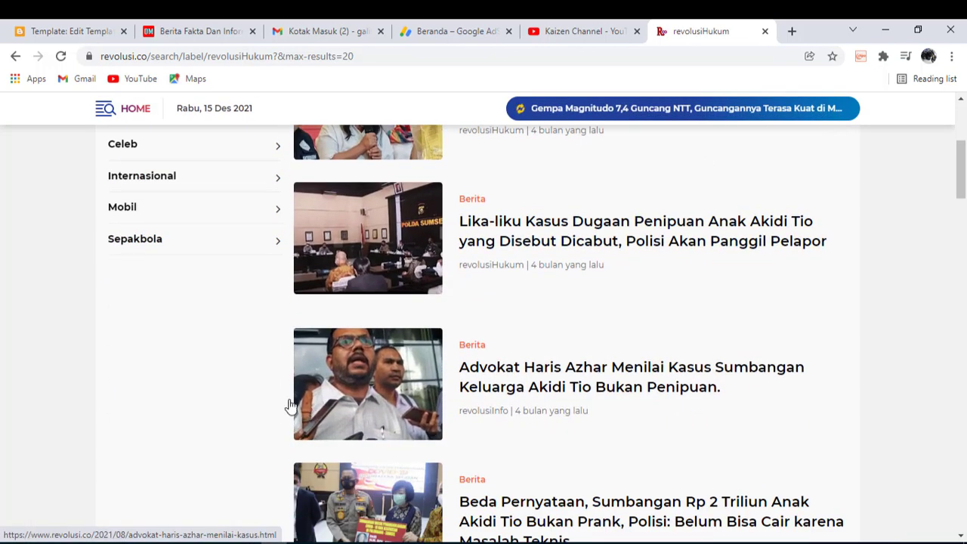
scroll(278, 400, "down", 3)
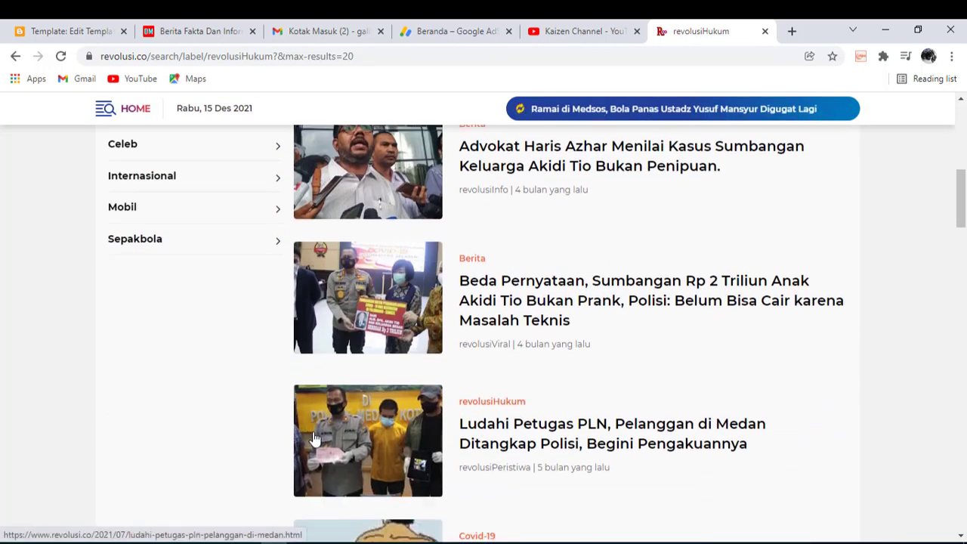
scroll(313, 436, "down", 7)
scroll(313, 437, "down", 3)
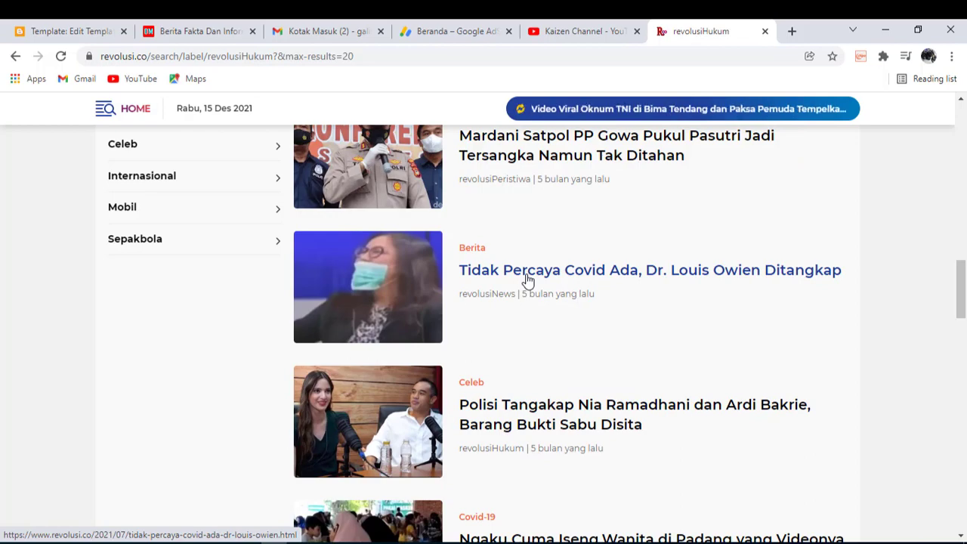
scroll(528, 279, "up", 9)
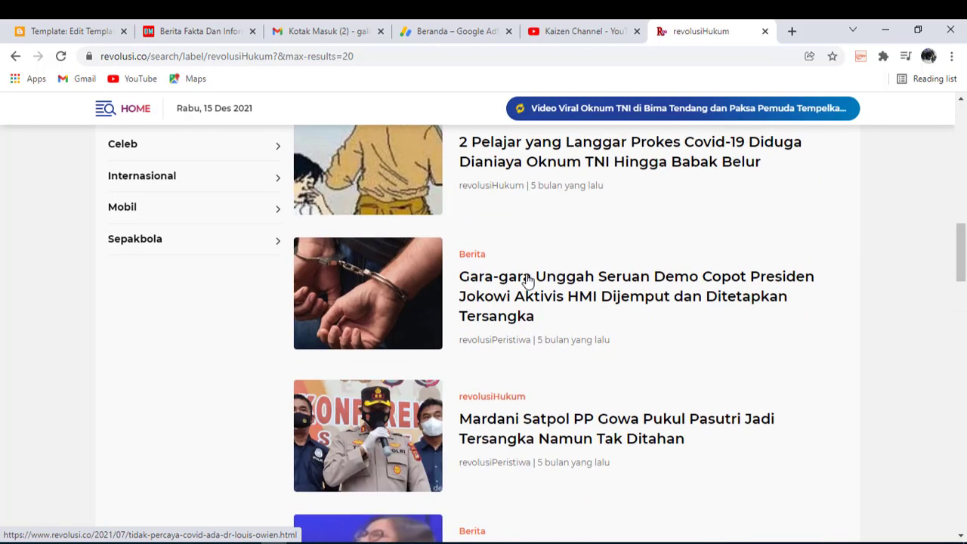
scroll(527, 281, "up", 3)
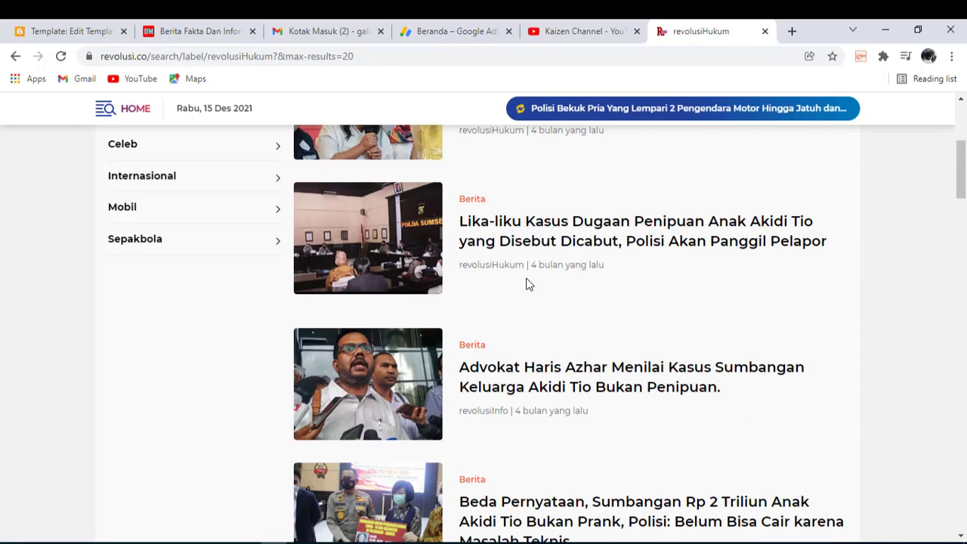
scroll(521, 286, "up", 3)
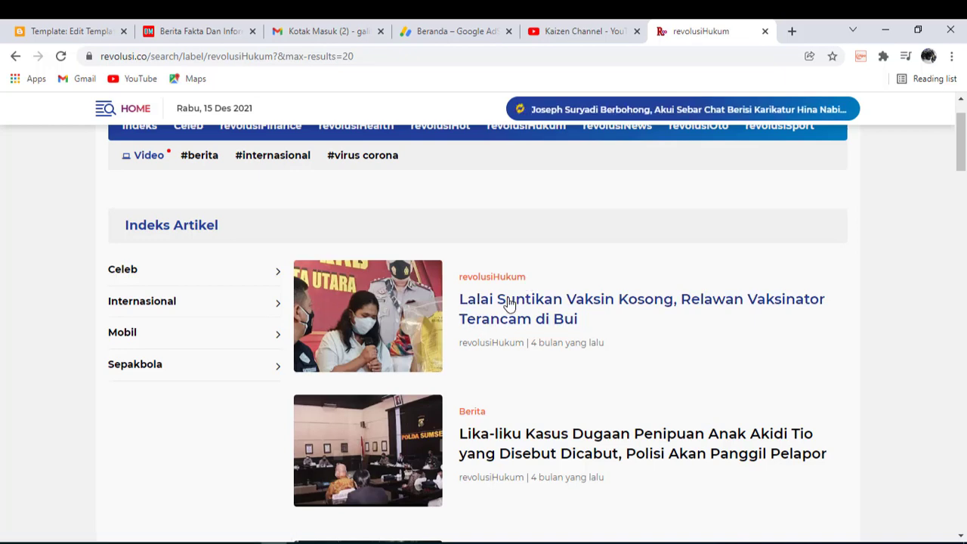
scroll(501, 309, "up", 1)
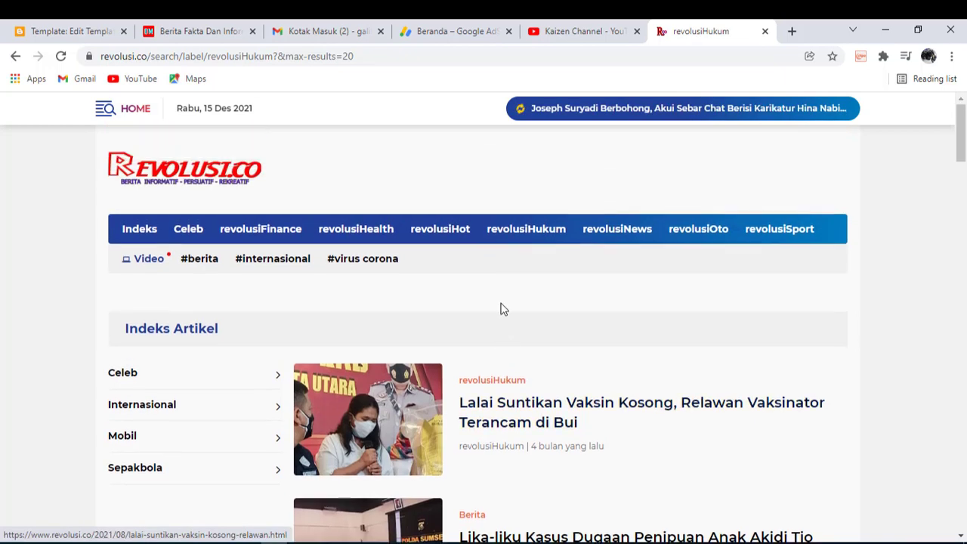
Open the article "Lalai Suntikan Vaksin Kosong, Relawan Vaksinator Terancam di Bui" and read it down to the source credit and disclaimer
scroll(503, 313, "down", 1)
left_click(513, 309)
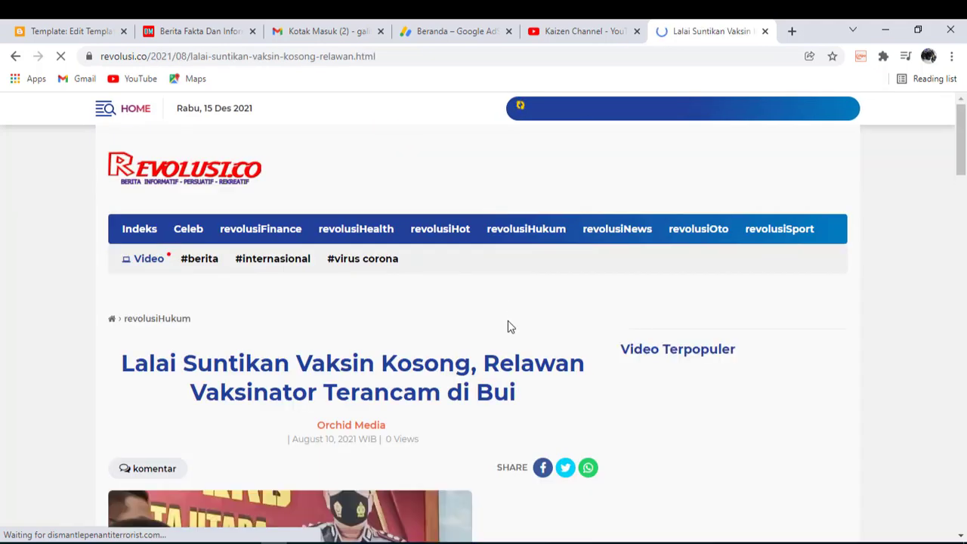
scroll(416, 370, "down", 3)
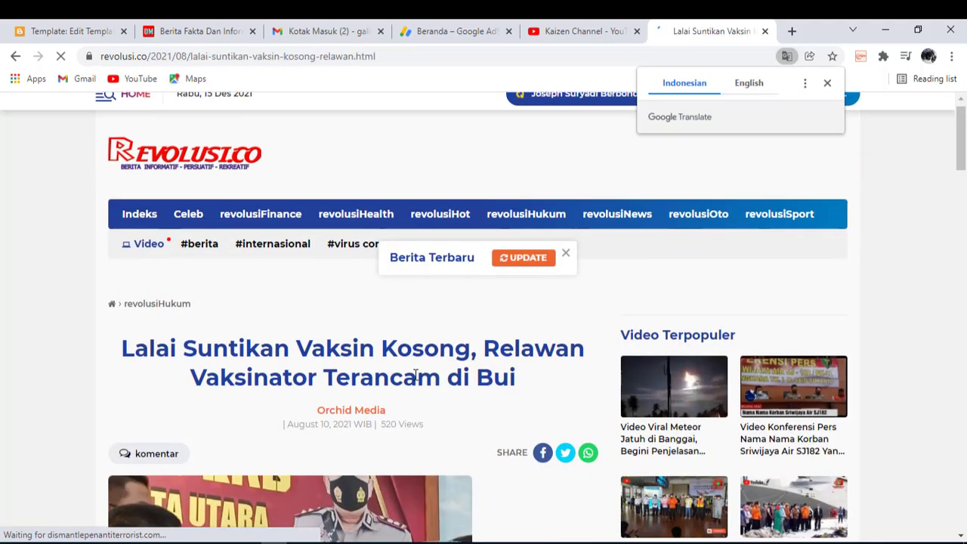
scroll(413, 375, "down", 3)
scroll(415, 384, "down", 5)
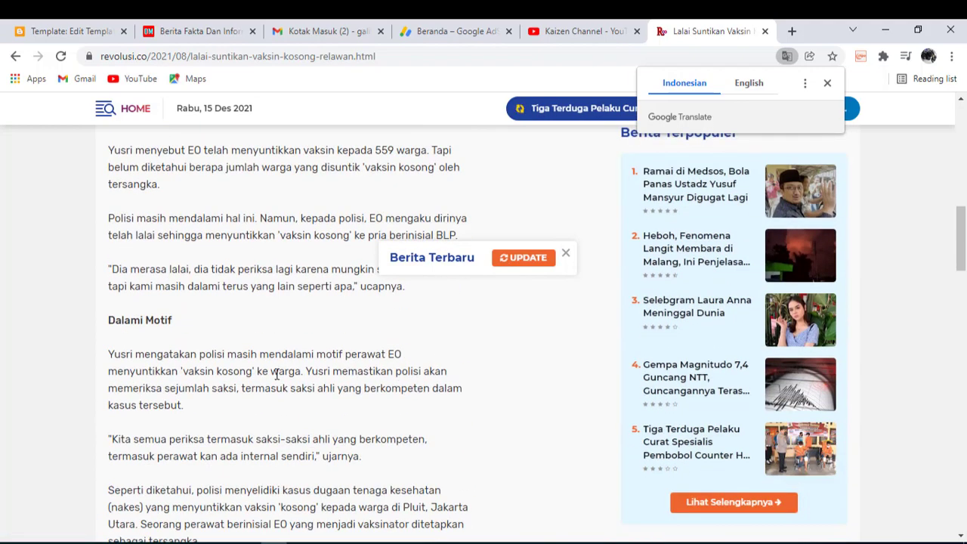
scroll(229, 392, "down", 5)
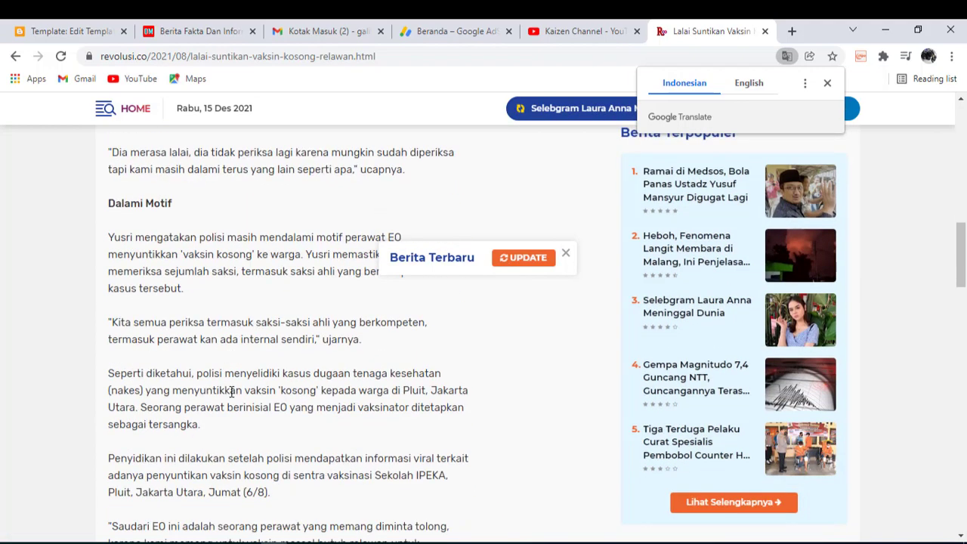
scroll(231, 392, "down", 3)
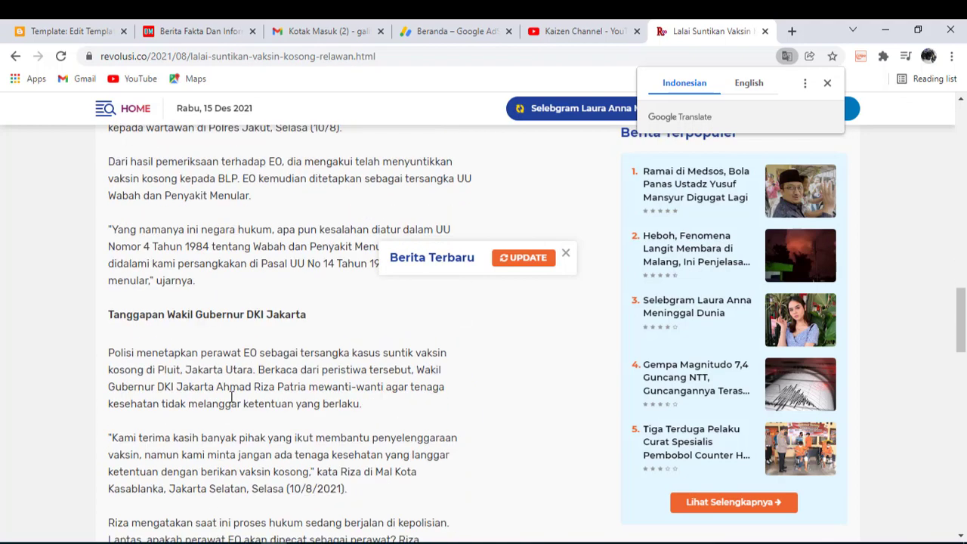
scroll(231, 399, "down", 3)
scroll(231, 400, "down", 2)
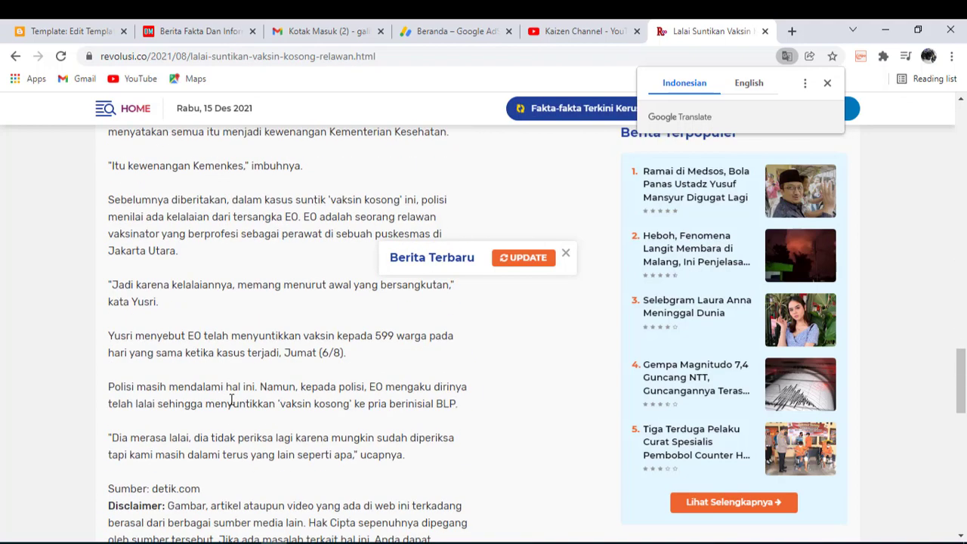
scroll(231, 399, "down", 3)
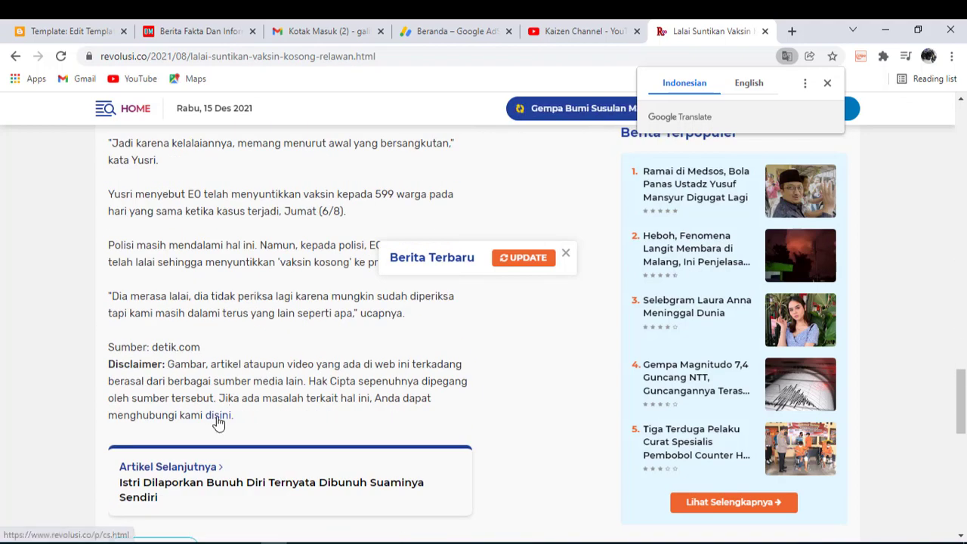
scroll(249, 398, "up", 5)
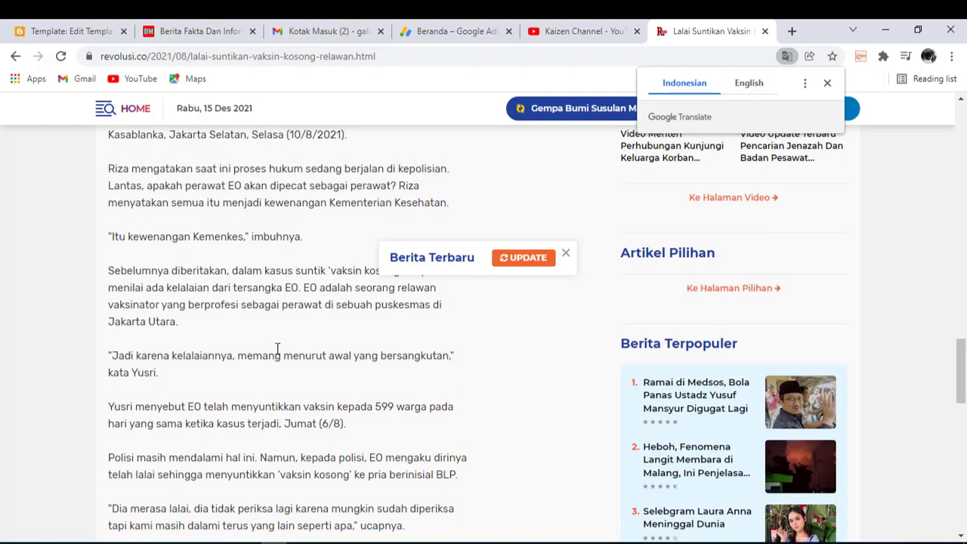
scroll(284, 353, "down", 5)
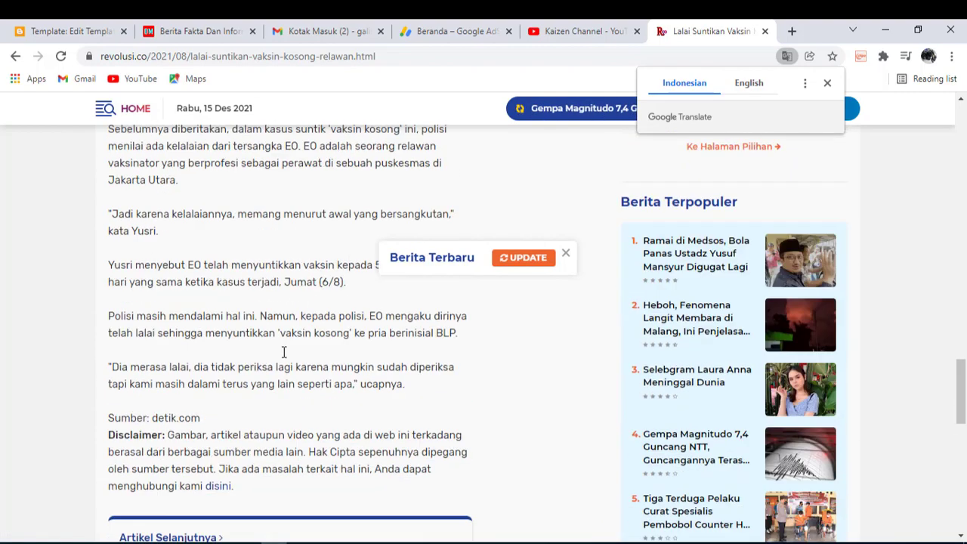
scroll(285, 358, "up", 10)
scroll(284, 358, "up", 15)
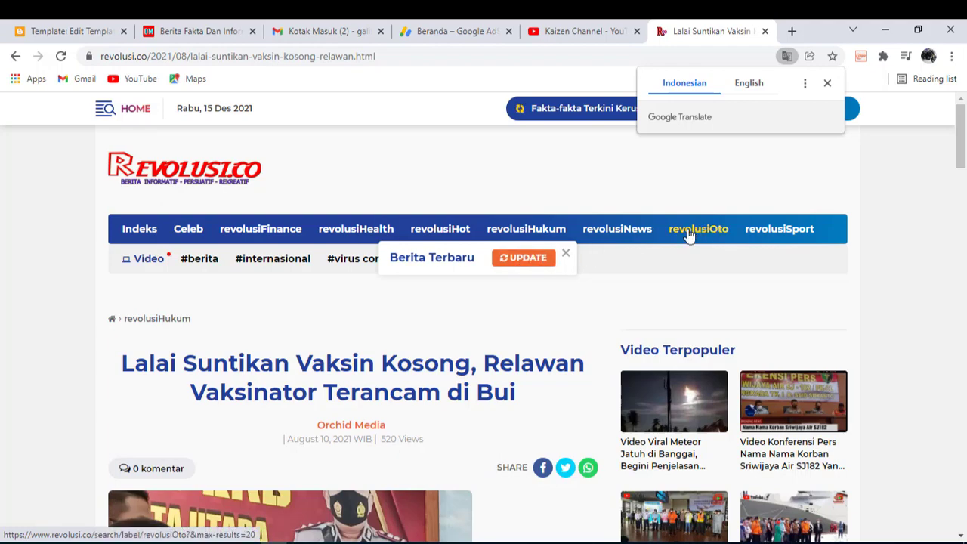
Examine the article page's layout from the body text and Berita Terpopuler list down to the Berita Terkait section
scroll(612, 289, "down", 4)
scroll(701, 289, "down", 5)
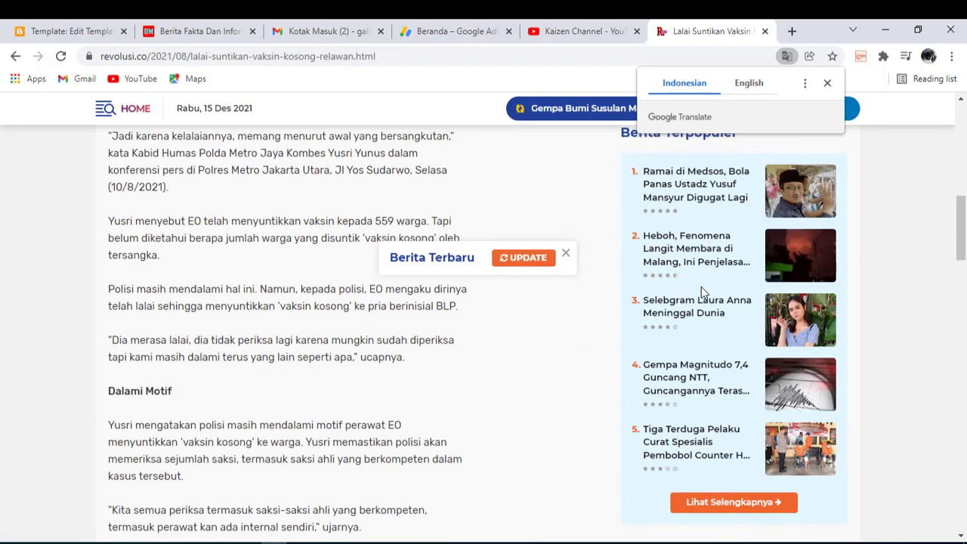
scroll(701, 287, "down", 5)
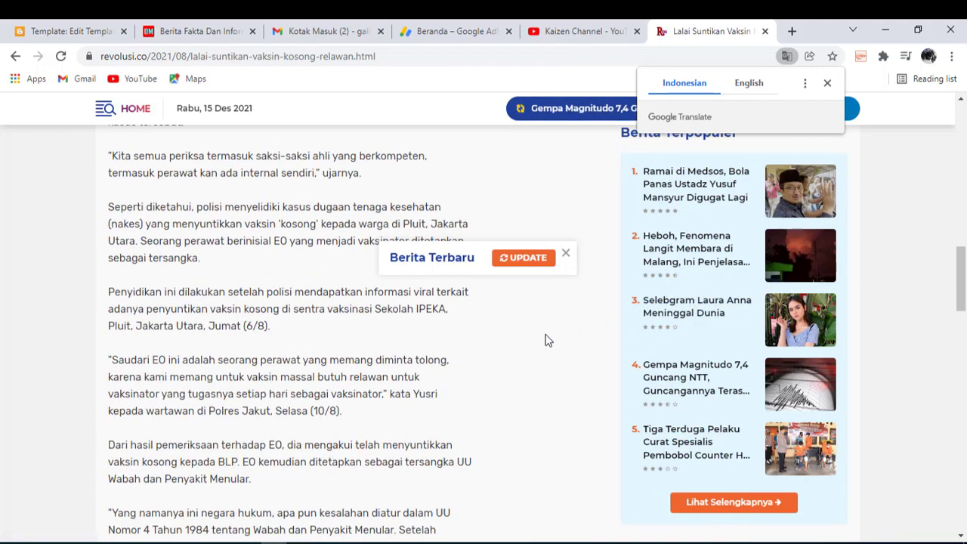
scroll(471, 367, "down", 8)
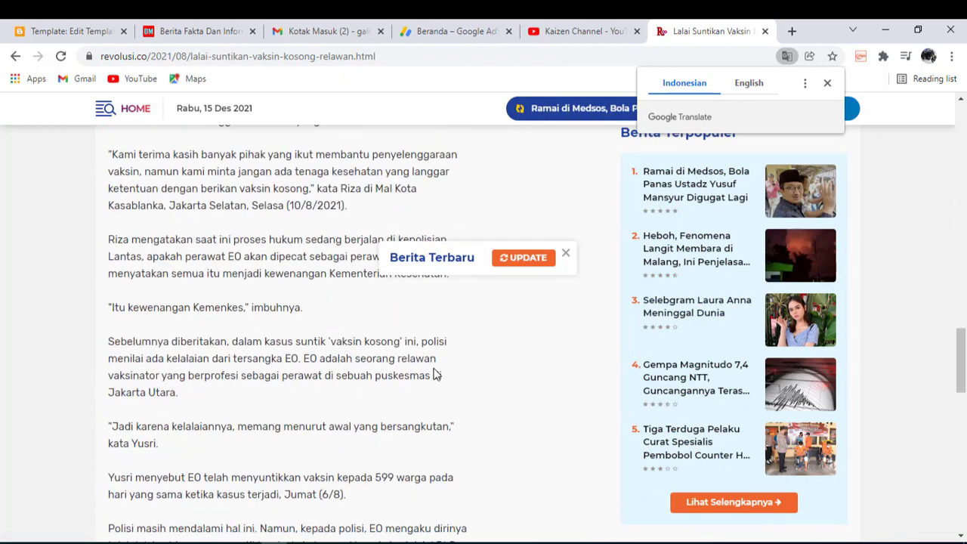
scroll(435, 375, "down", 3)
scroll(408, 371, "down", 6)
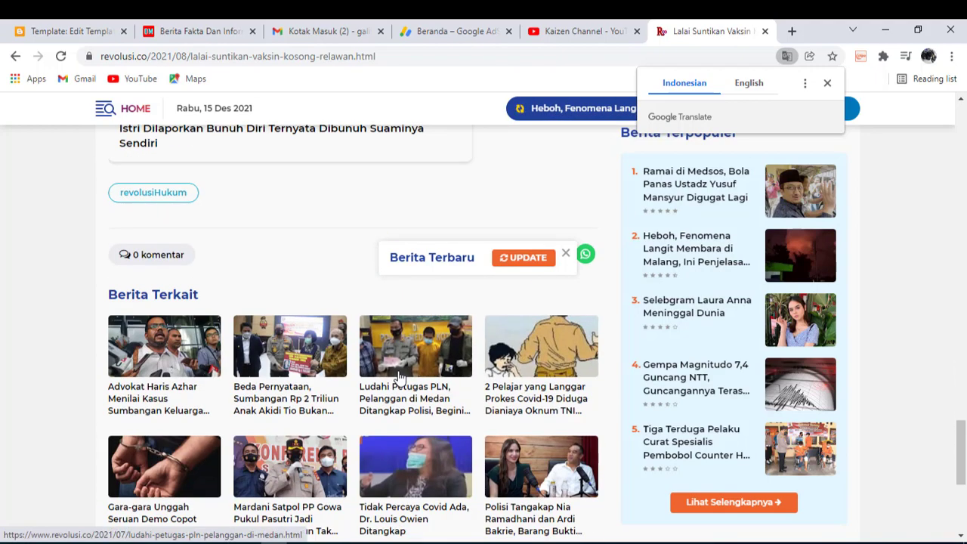
scroll(400, 378, "down", 2)
scroll(384, 388, "up", 2)
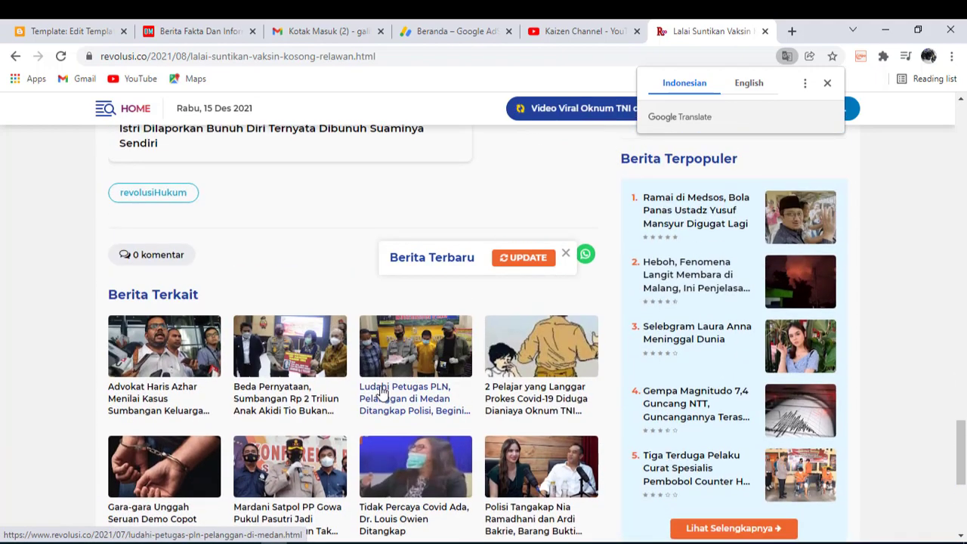
scroll(382, 393, "up", 9)
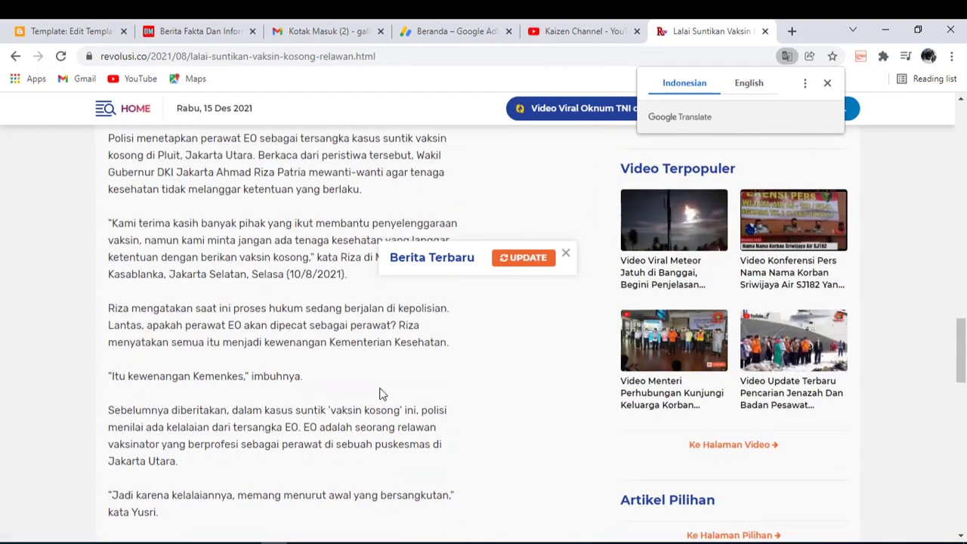
Examine the vaccine article's page from its body text up to the headline, including the Video Terpopuler, Artikel Pilihan and Berita Terpopuler sections
scroll(380, 393, "up", 12)
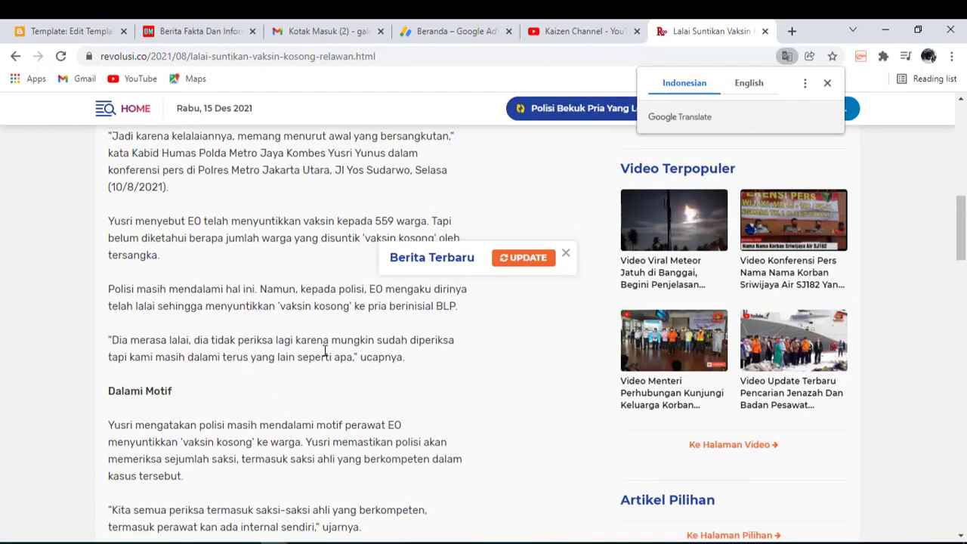
scroll(325, 351, "up", 5)
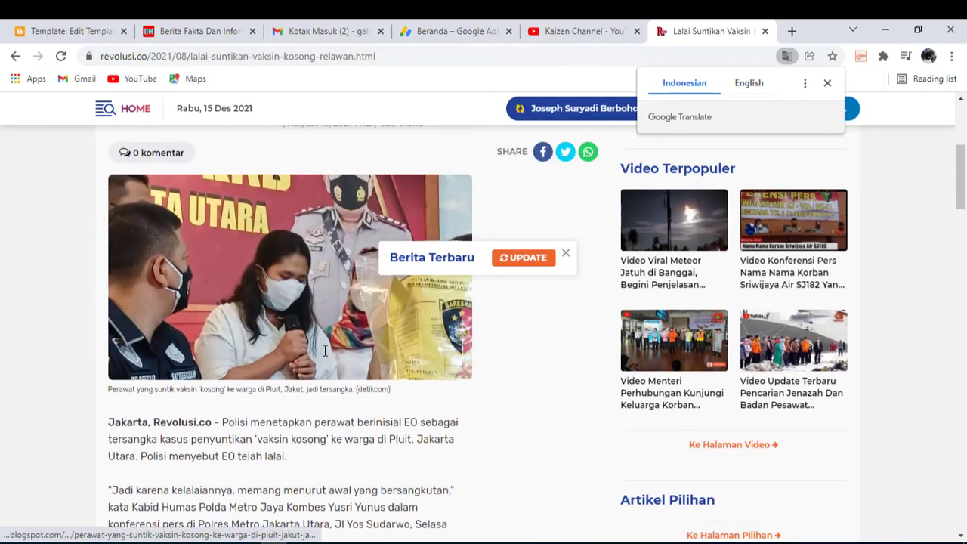
scroll(302, 348, "up", 4)
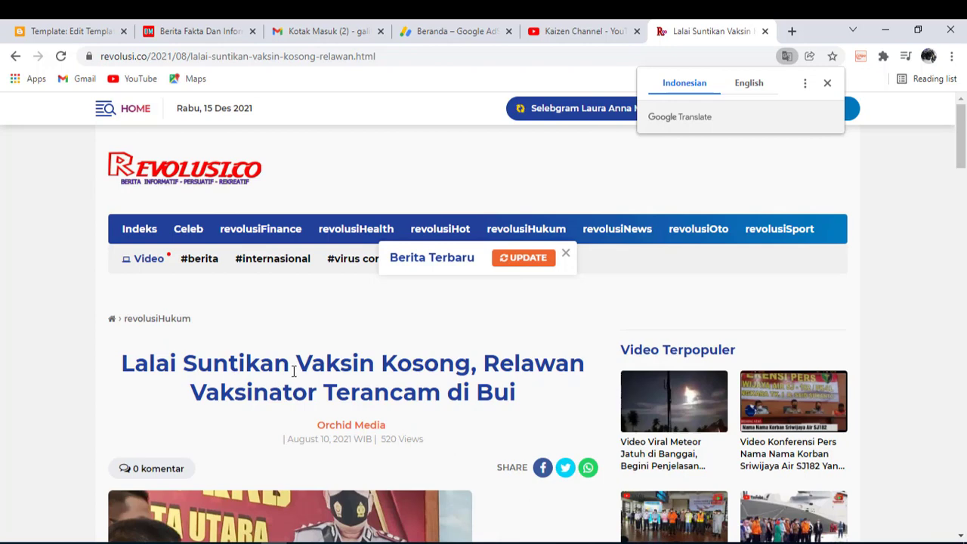
scroll(293, 370, "down", 4)
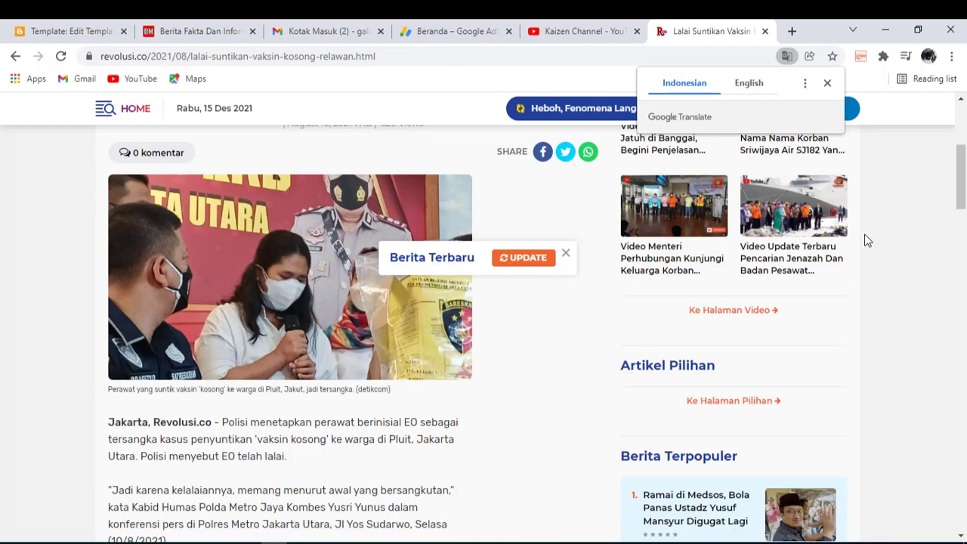
scroll(868, 255, "down", 5)
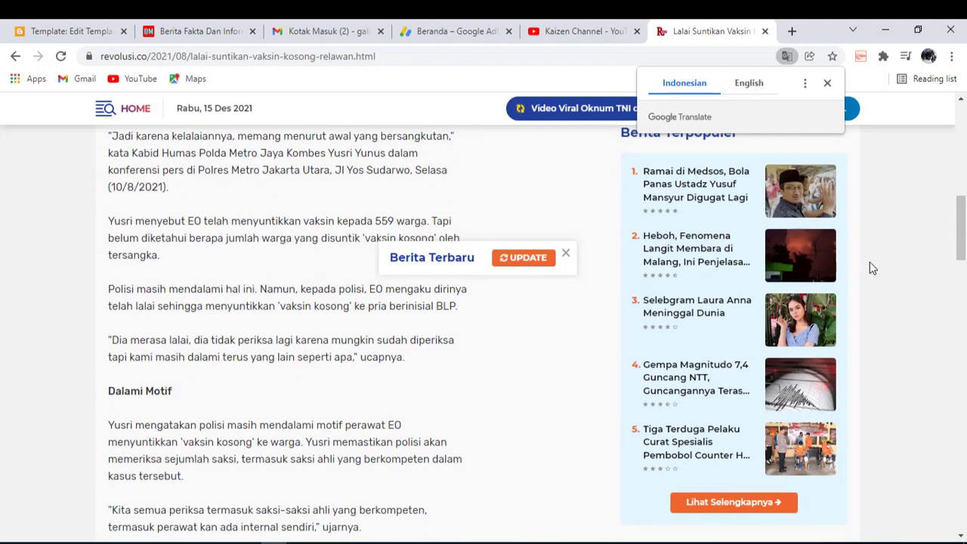
scroll(870, 266, "down", 3)
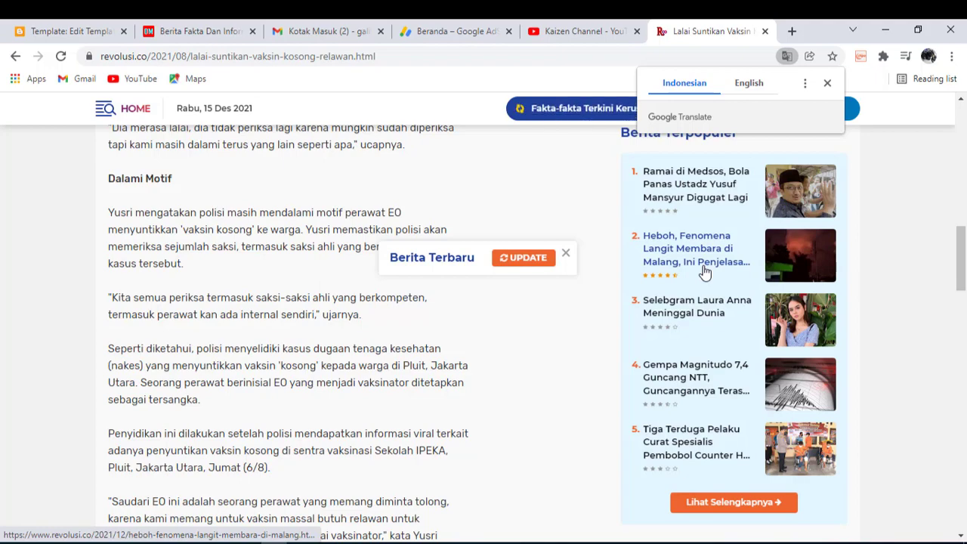
scroll(219, 302, "down", 5)
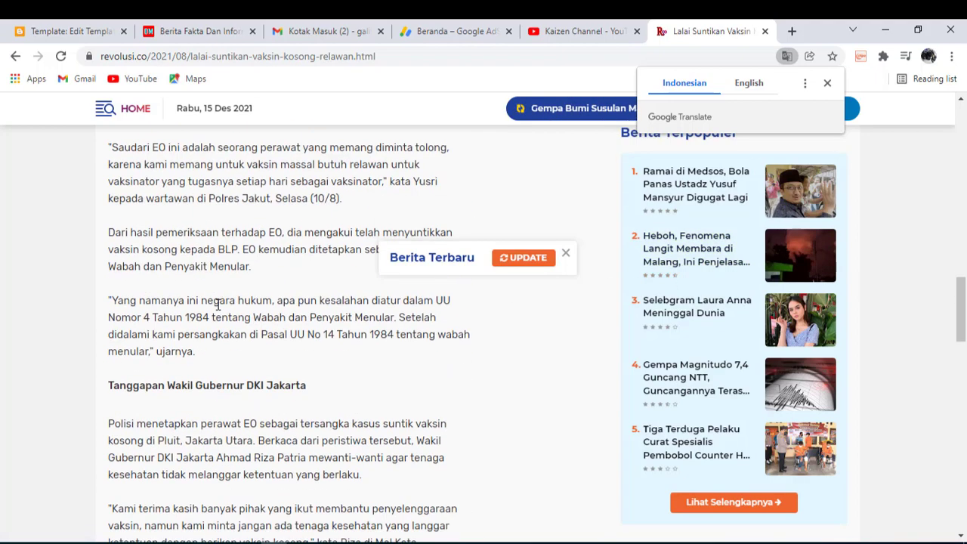
scroll(215, 316, "up", 5)
scroll(215, 316, "up", 10)
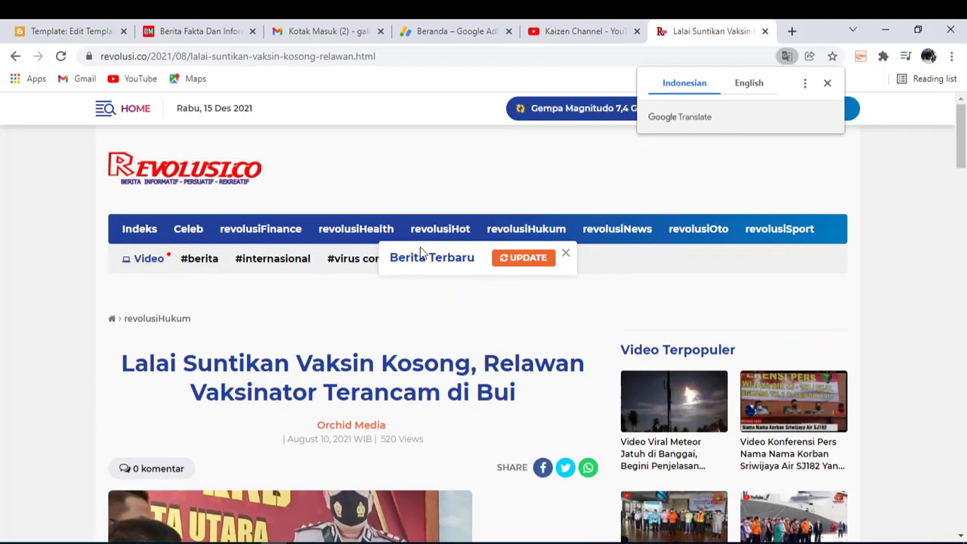
Switch to Blogger and leave the theme HTML editor for the Tema page
left_click(65, 31)
left_click(24, 116)
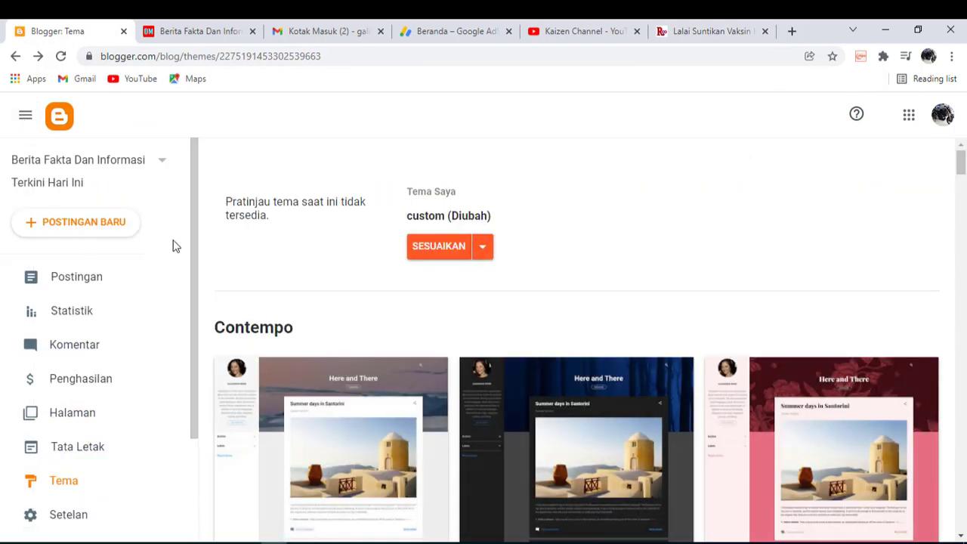
Return to Revolusi.co, open its homepage and look over the Latest News, Tag Terpopuler and News Feed sections
left_click(687, 31)
scroll(266, 205, "down", 3)
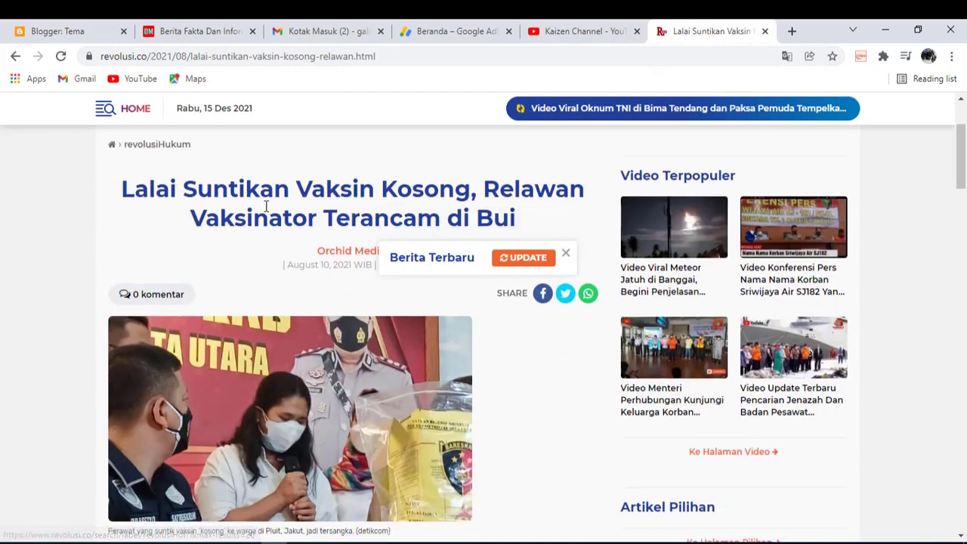
scroll(266, 205, "up", 3)
left_click(183, 168)
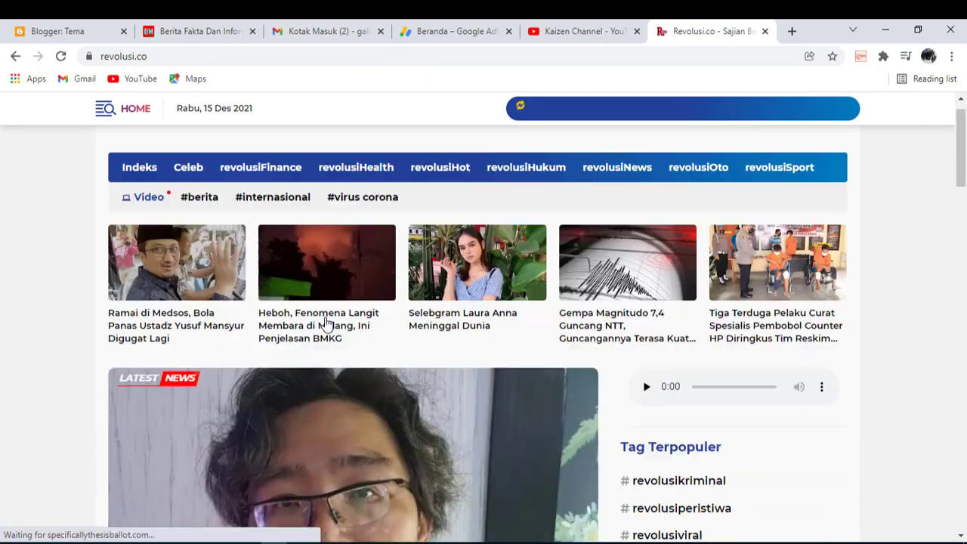
scroll(327, 325, "down", 2)
scroll(327, 325, "down", 1)
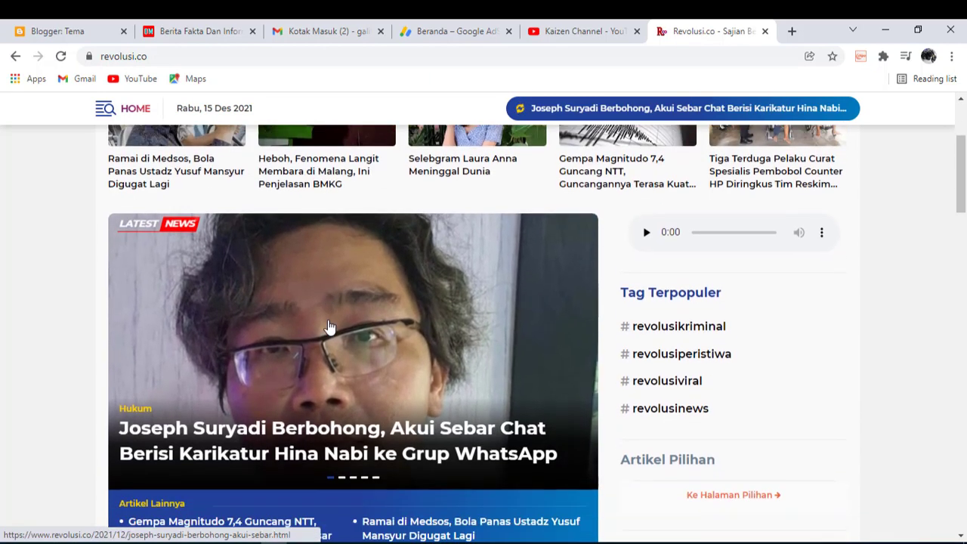
scroll(329, 326, "down", 1)
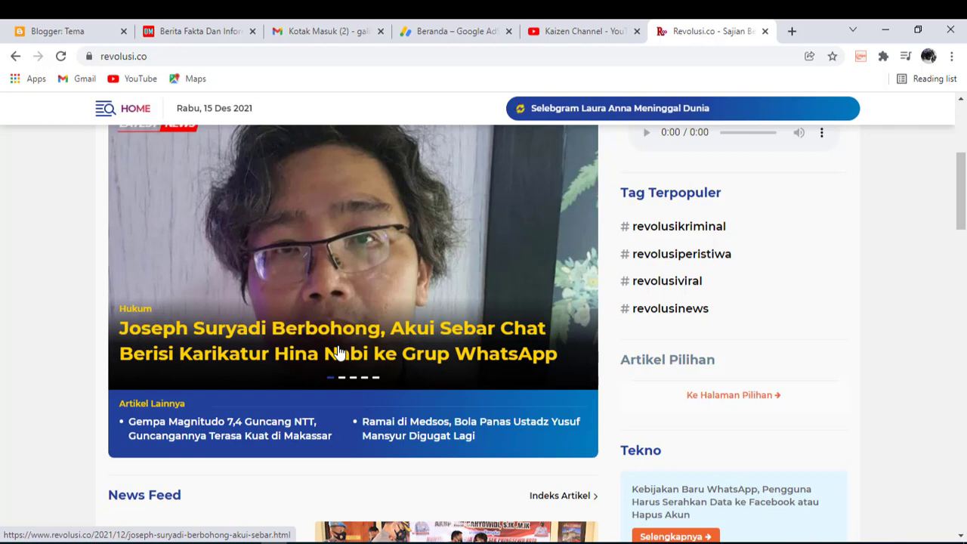
scroll(338, 352, "down", 2)
scroll(309, 342, "up", 2)
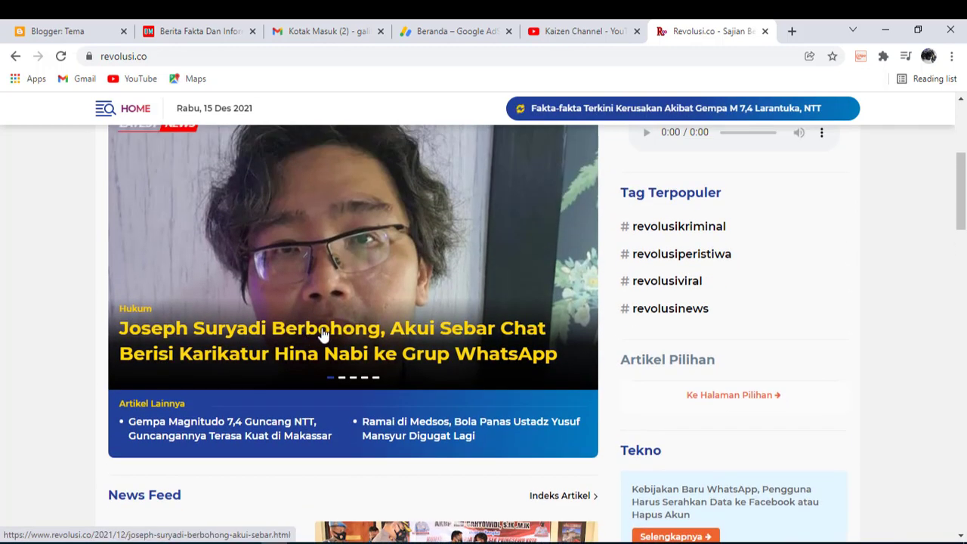
Open the lead Latest News article in the Hukum category and read through it down to the disclaimer
left_click(255, 342)
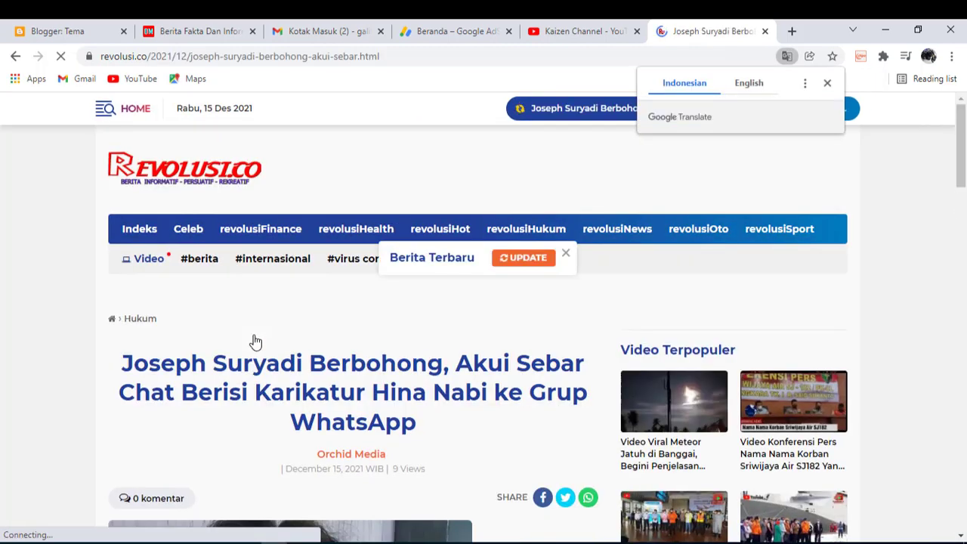
scroll(255, 343, "down", 4)
scroll(255, 349, "down", 6)
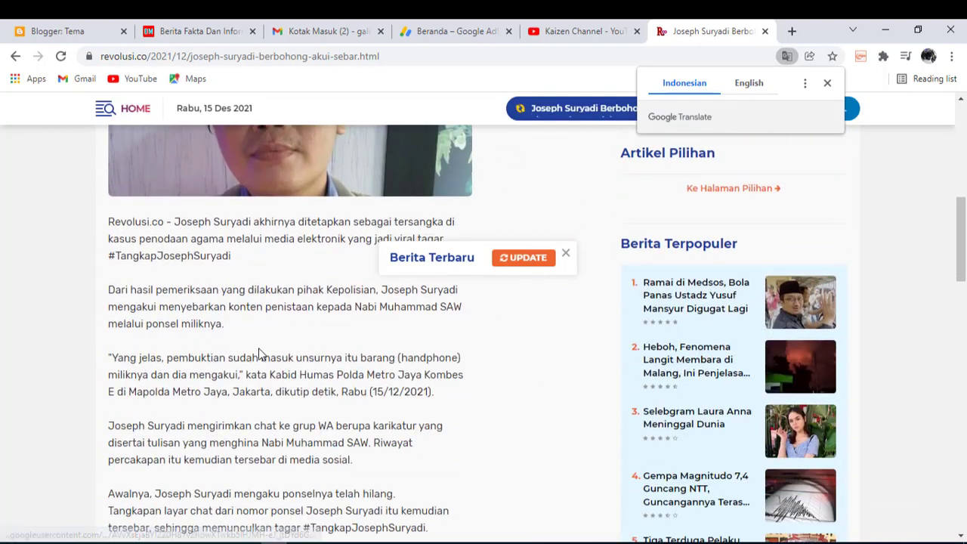
scroll(259, 352, "up", 6)
scroll(261, 363, "down", 13)
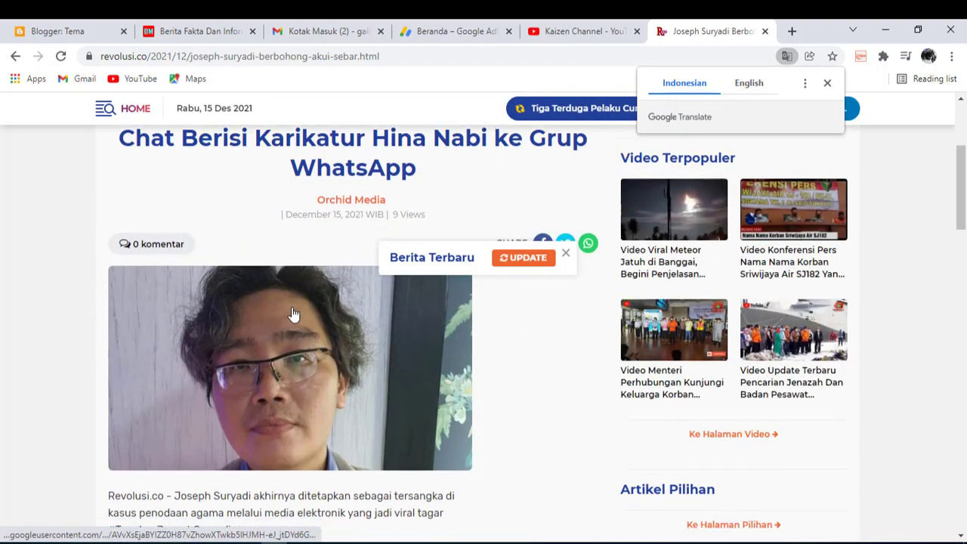
scroll(280, 376, "down", 6)
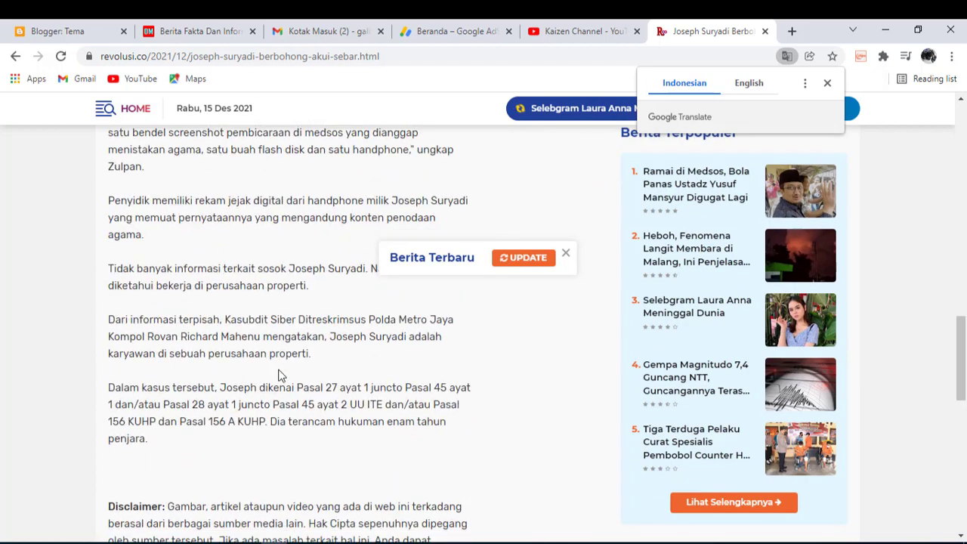
scroll(280, 376, "up", 3)
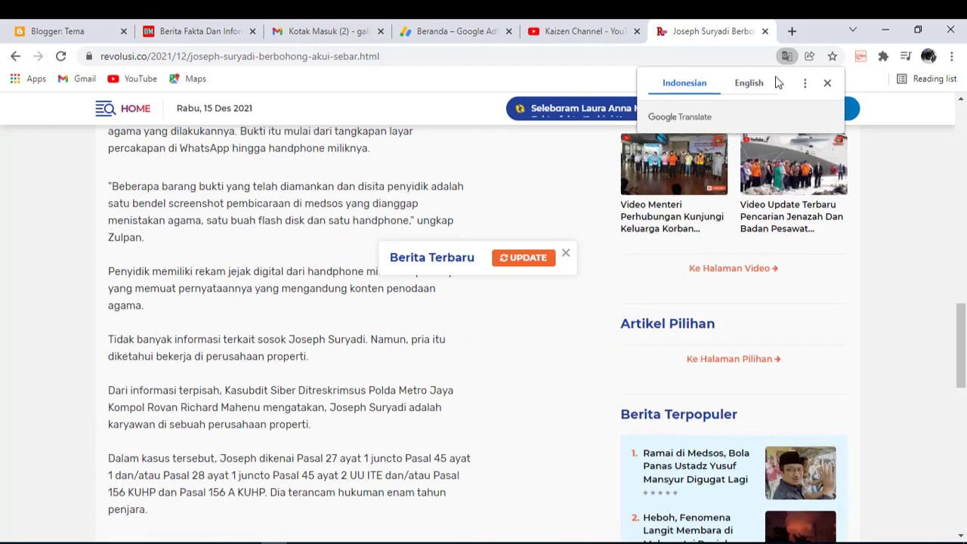
Open a new browser tab with the Google search suggestions and go back to the Revolusi.co article
left_click(791, 32)
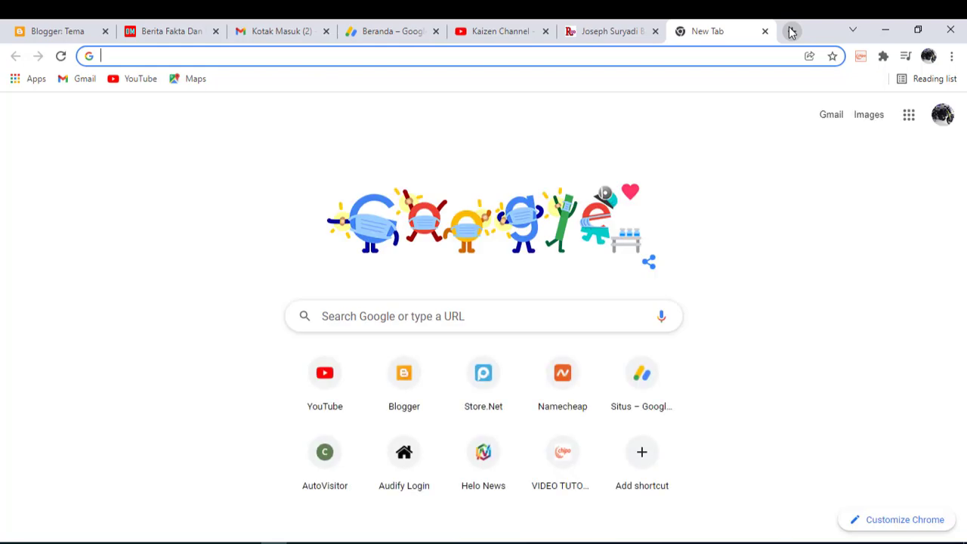
left_click(405, 321)
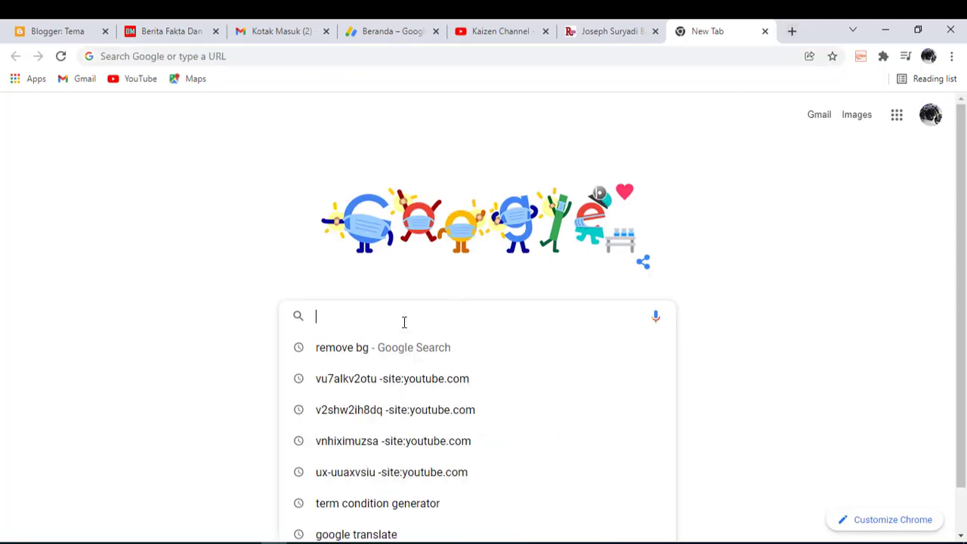
left_click(606, 33)
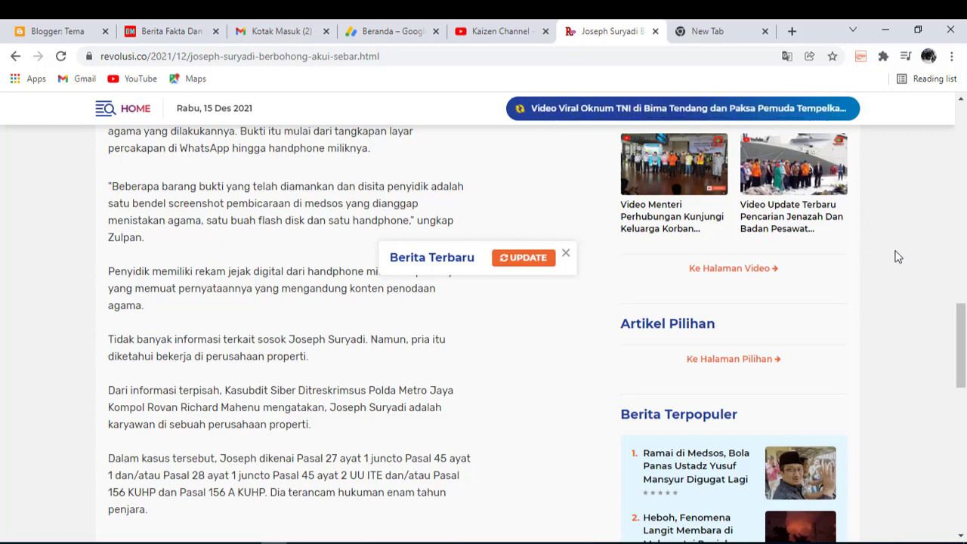
Review the article from the disclaimer up to its main photo and load the homepage through the Berita Terbaru update
scroll(897, 257, "down", 2)
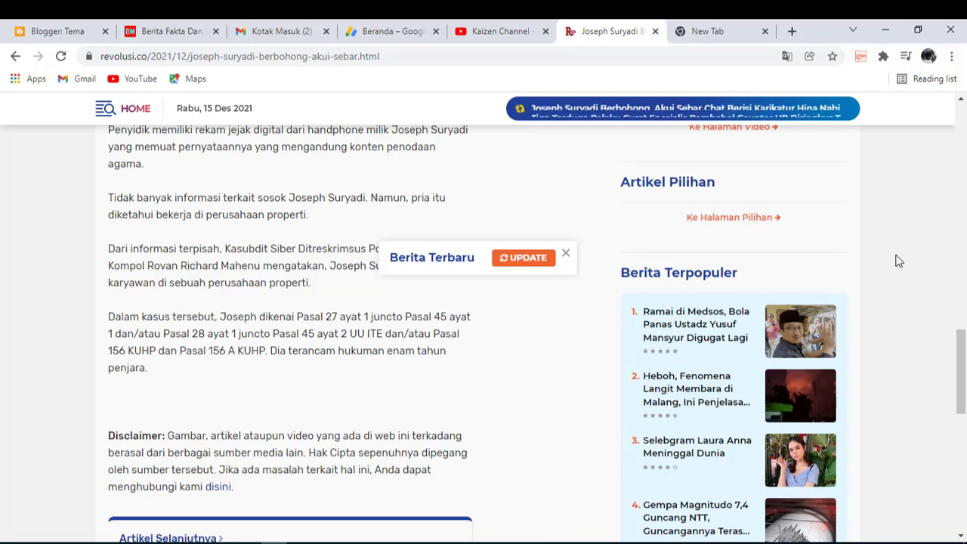
scroll(898, 261, "up", 2)
scroll(898, 261, "up", 5)
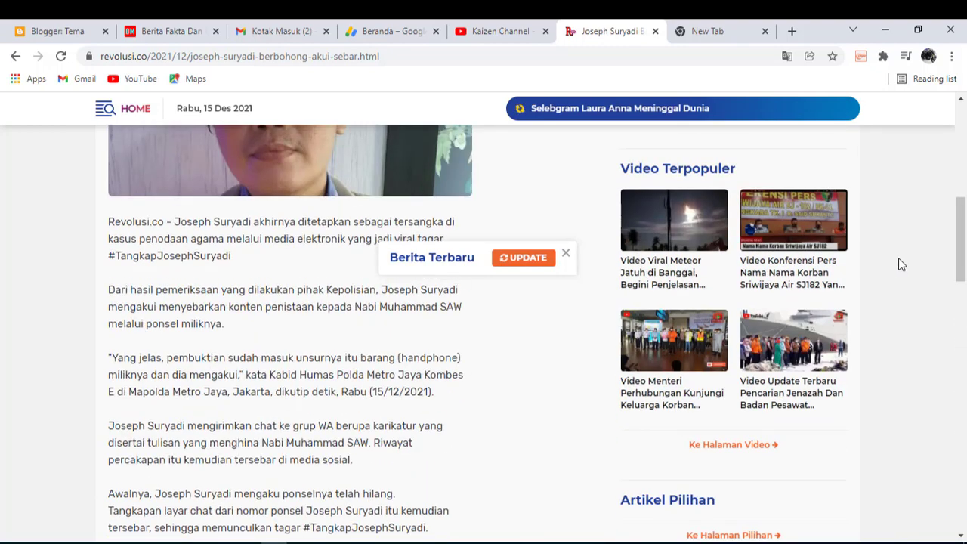
scroll(898, 264, "up", 3)
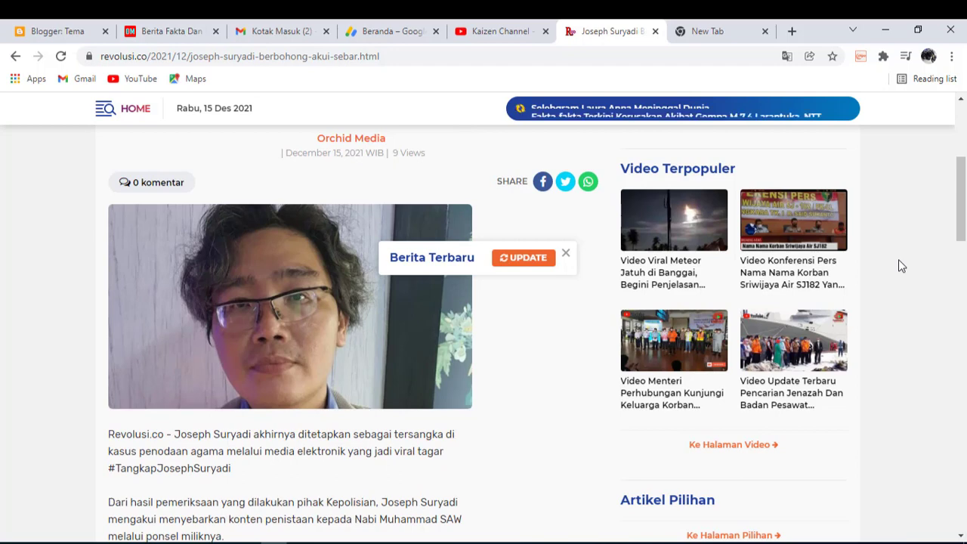
left_click(524, 262)
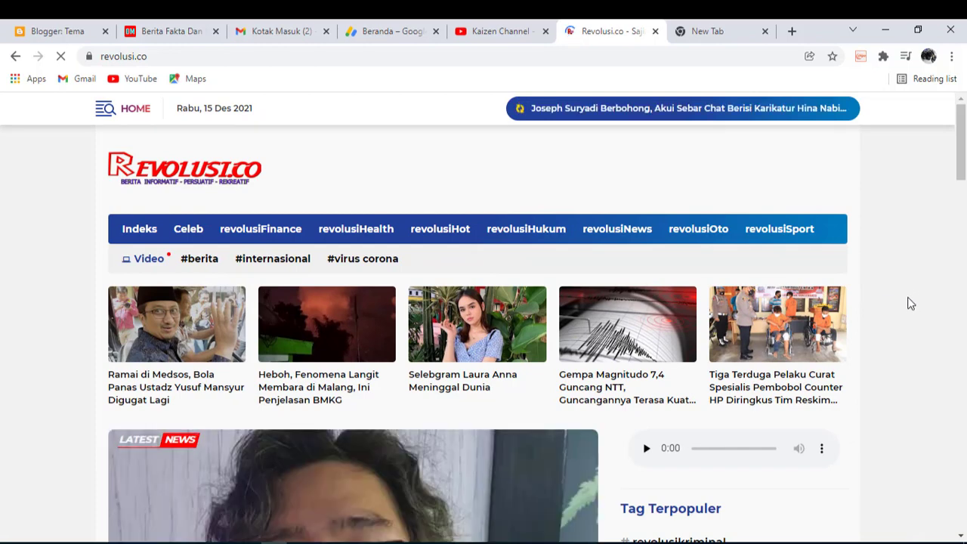
Search Google for "berita terkini" and look through the news results
left_click(705, 38)
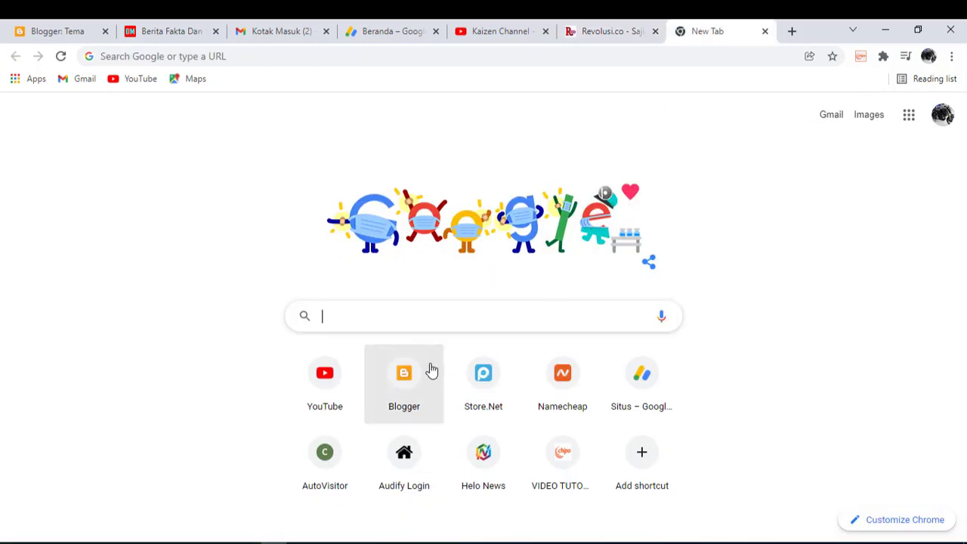
left_click(344, 324)
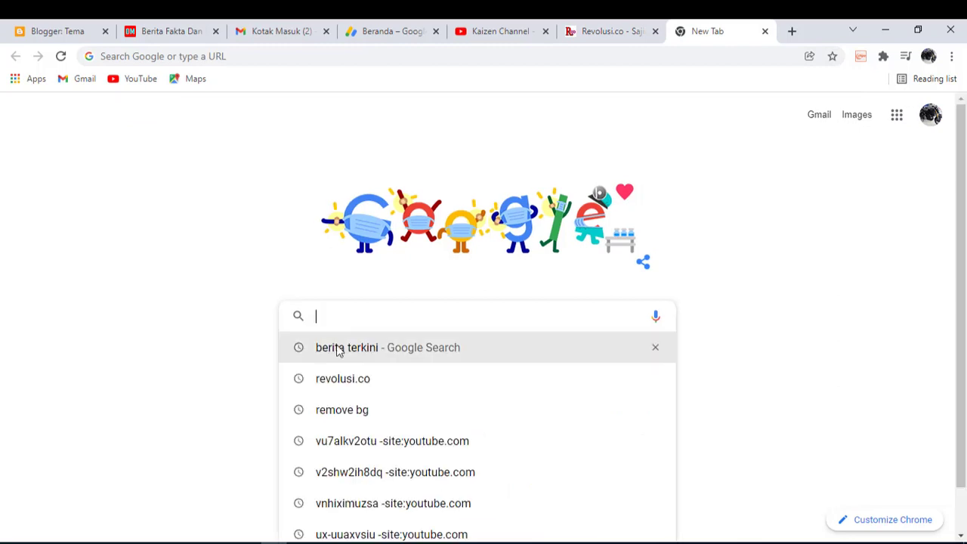
left_click(335, 348)
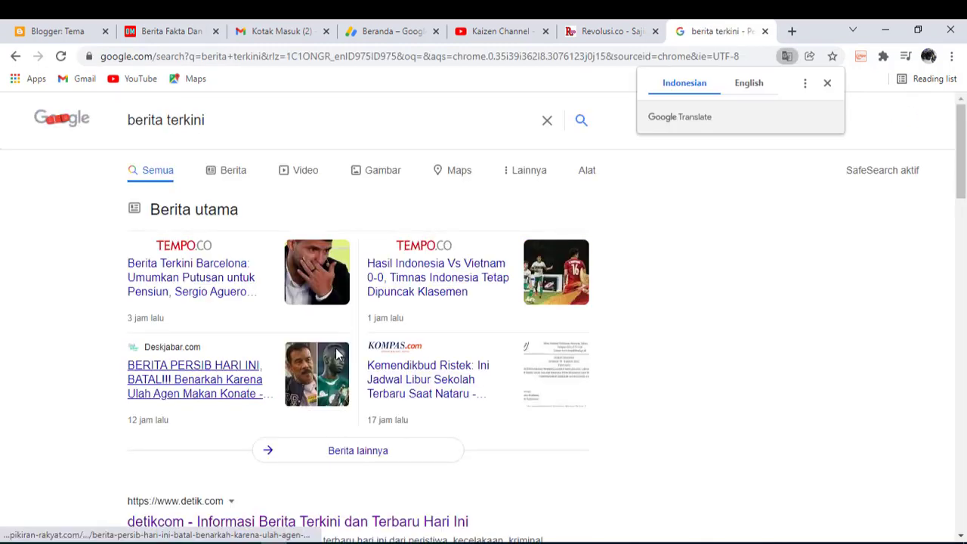
scroll(197, 317, "down", 5)
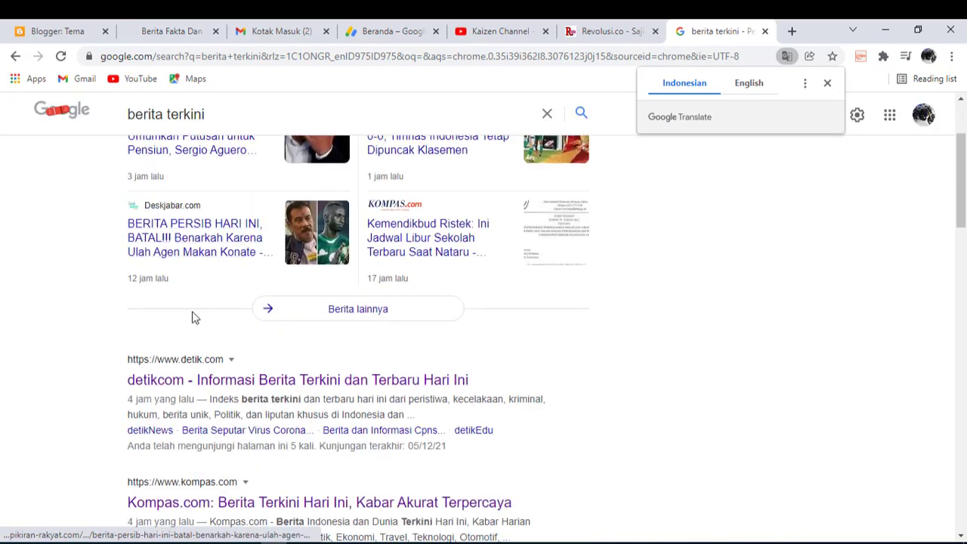
scroll(246, 249, "up", 2)
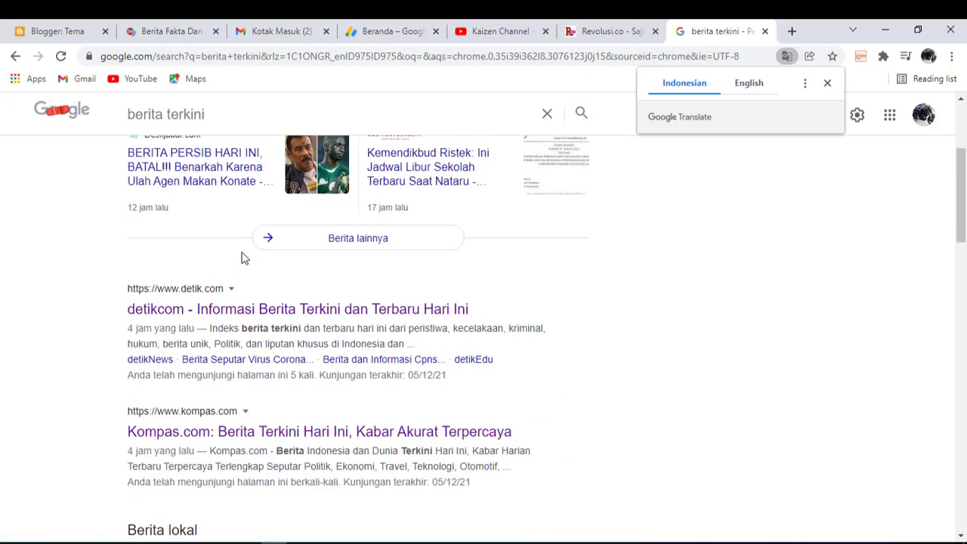
Open the detikcom website and examine its homepage layout from the category menu down to Video Terpopuler and Tag Terpopuler
left_click(249, 308)
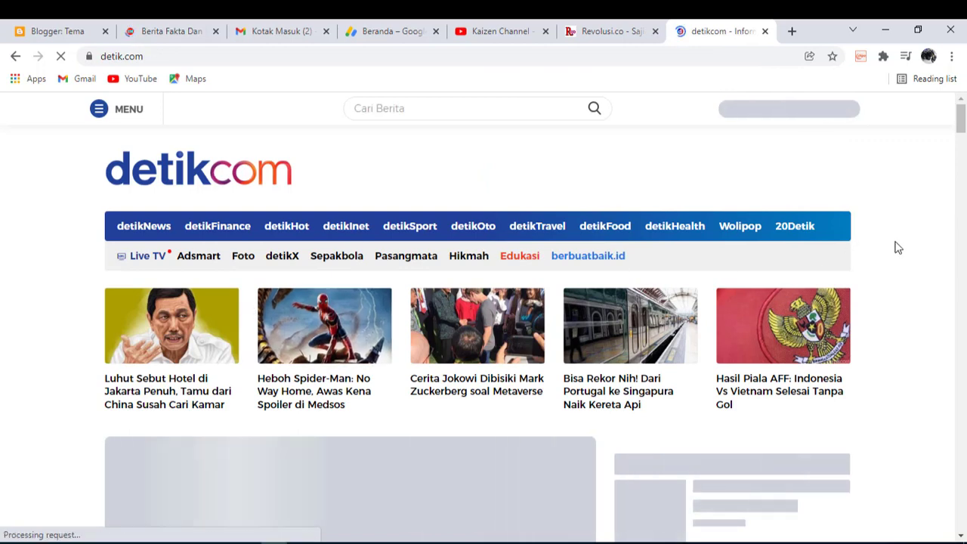
scroll(920, 264, "down", 3)
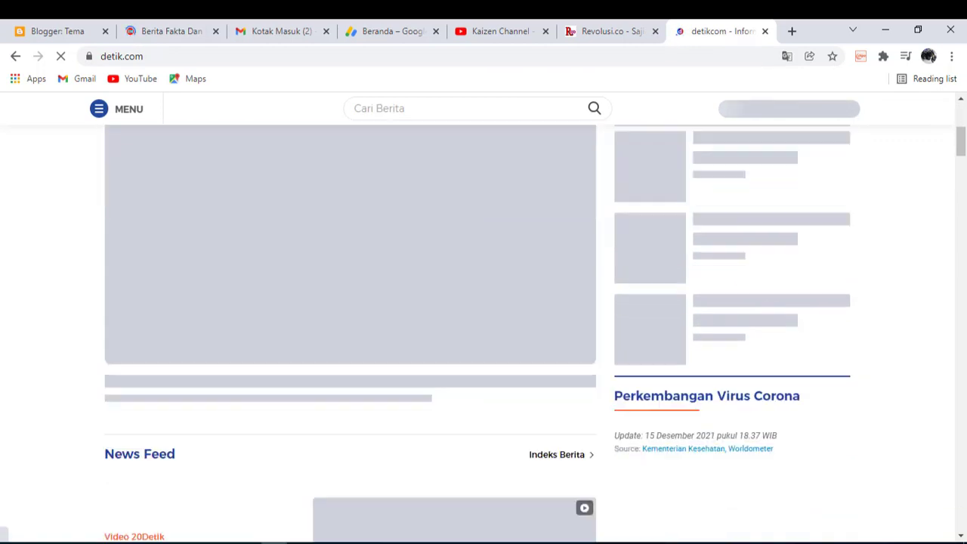
scroll(943, 216, "down", 3)
scroll(942, 225, "down", 8)
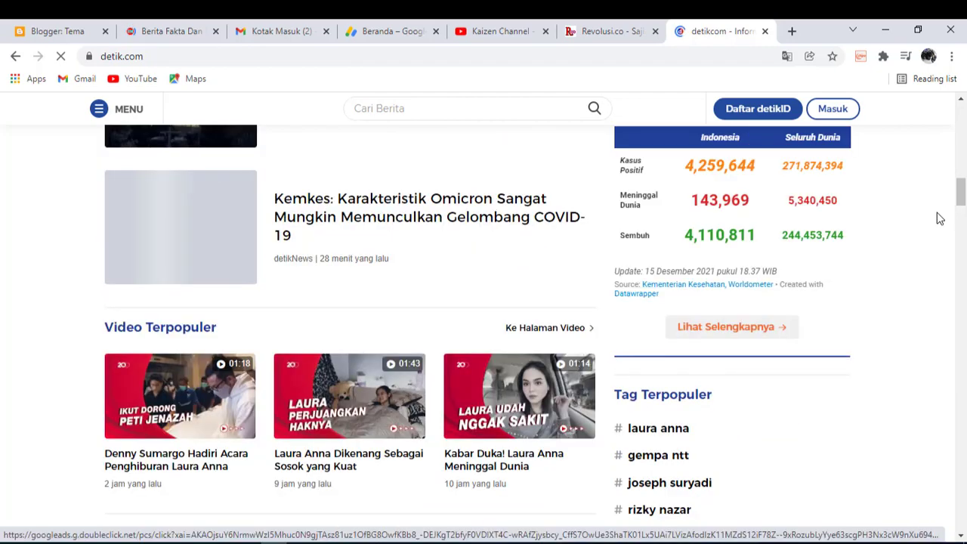
scroll(940, 219, "down", 1)
scroll(853, 212, "down", 4)
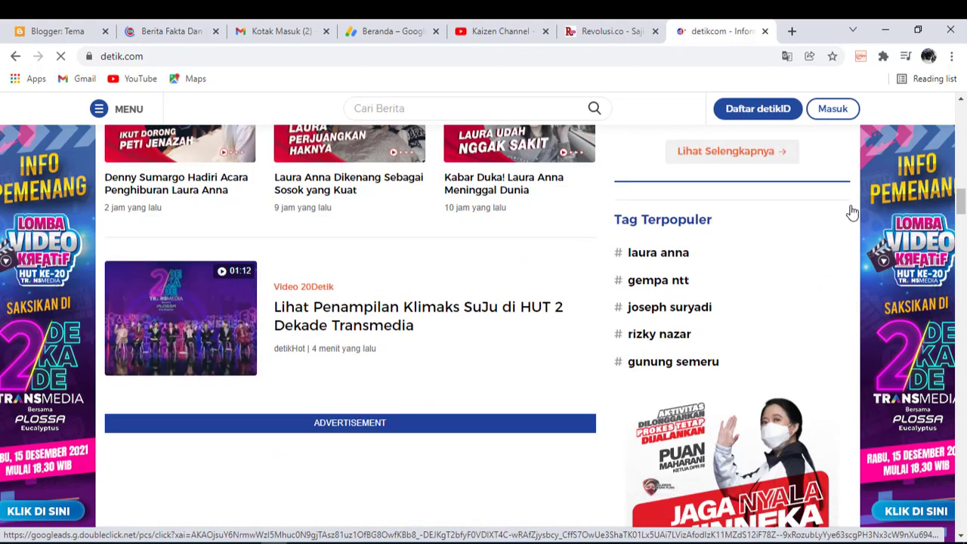
Look through detikcom's lower homepage sections and open the fourth article in the Berita Terpopuler list
scroll(827, 249, "down", 3)
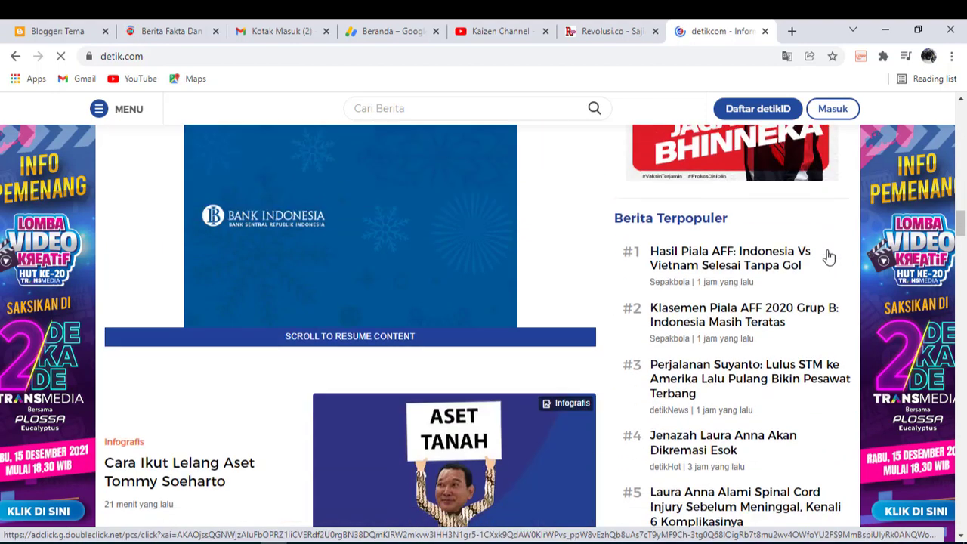
scroll(720, 303, "down", 1)
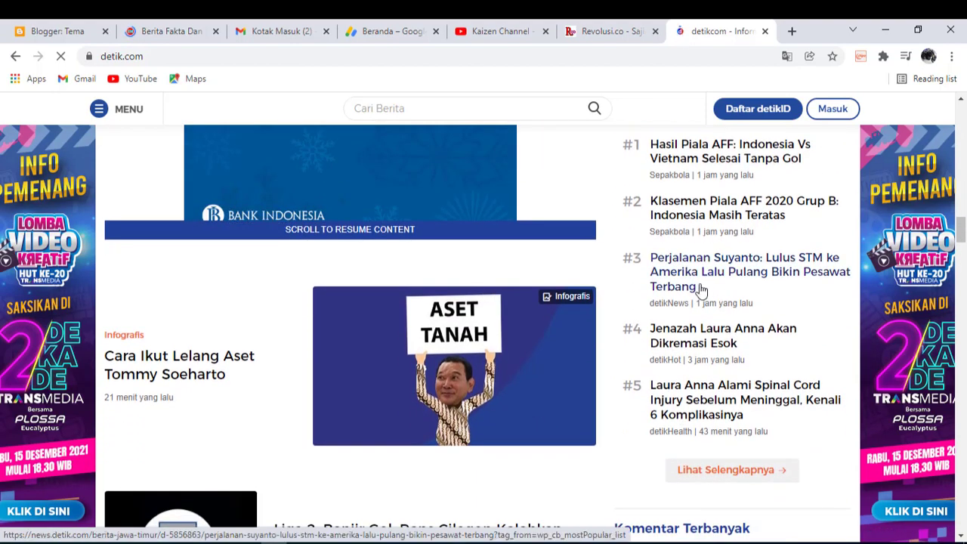
scroll(680, 291, "down", 2)
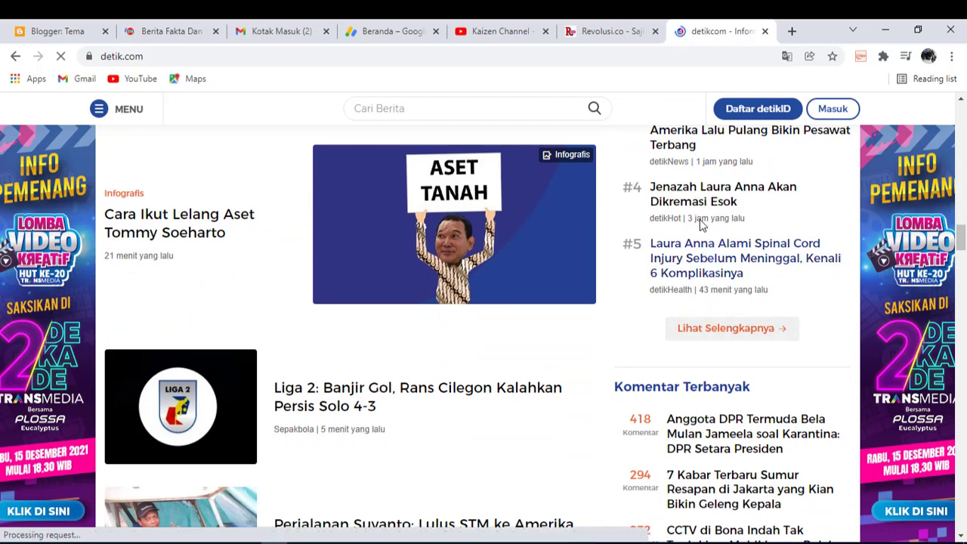
left_click(689, 195)
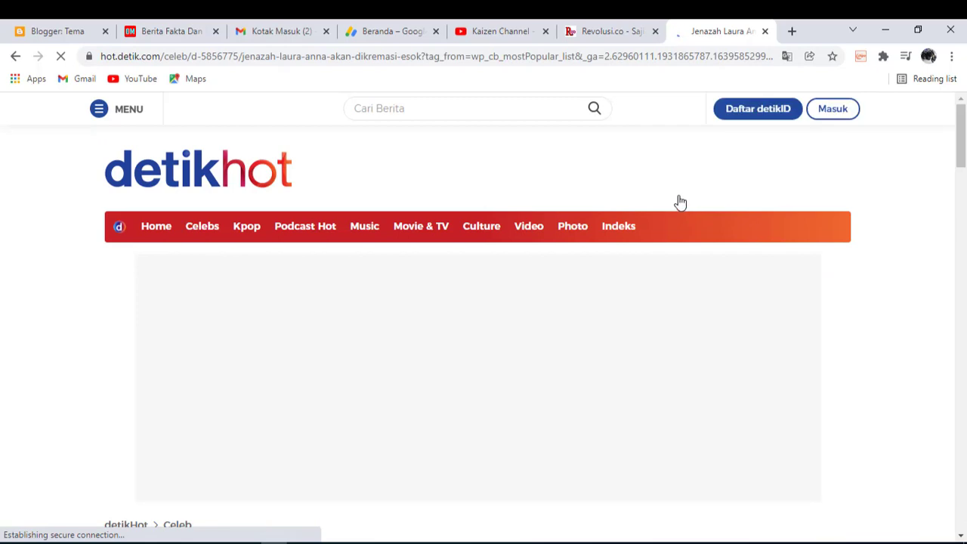
Examine the detikHot article from its headline and main photo to the opening paragraphs and Berita Terpopuler list
scroll(604, 249, "down", 4)
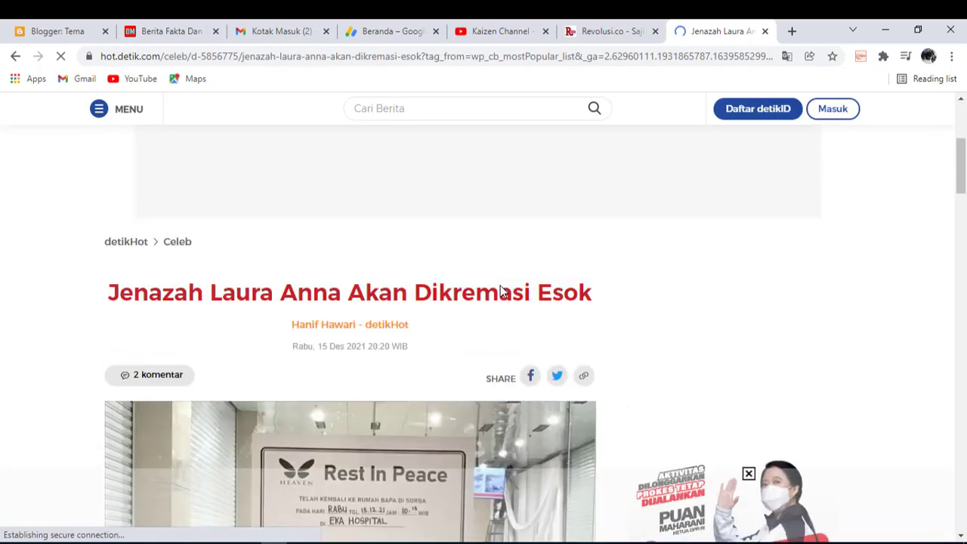
scroll(501, 290, "down", 2)
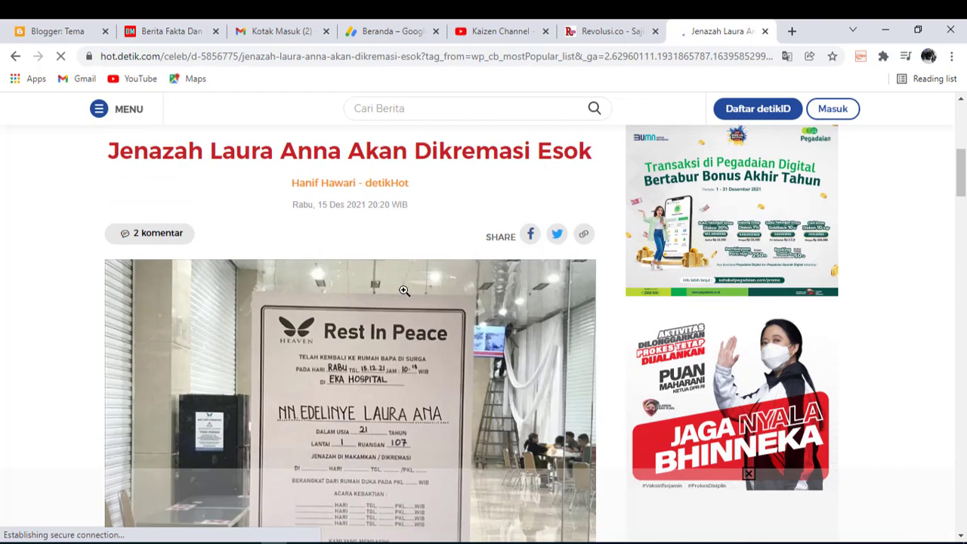
scroll(404, 291, "down", 2)
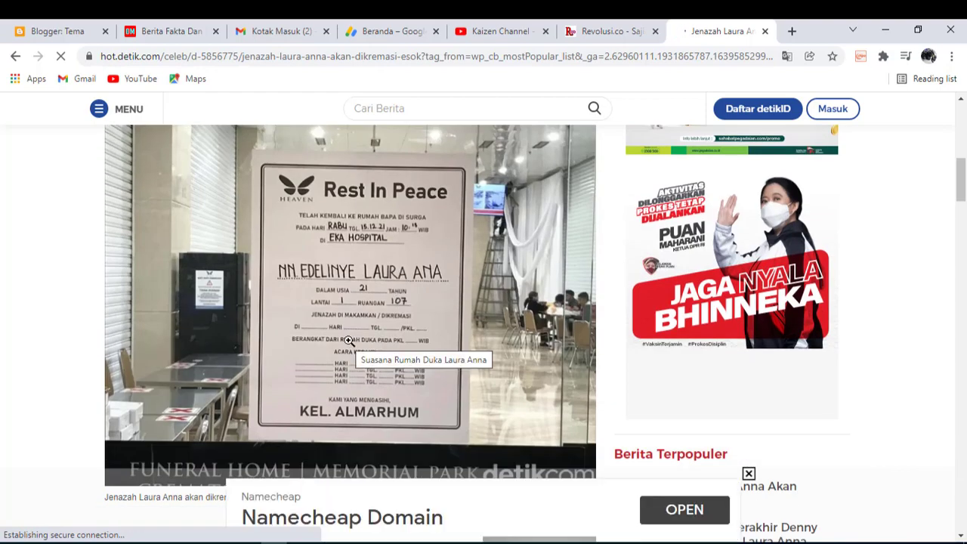
scroll(349, 340, "down", 4)
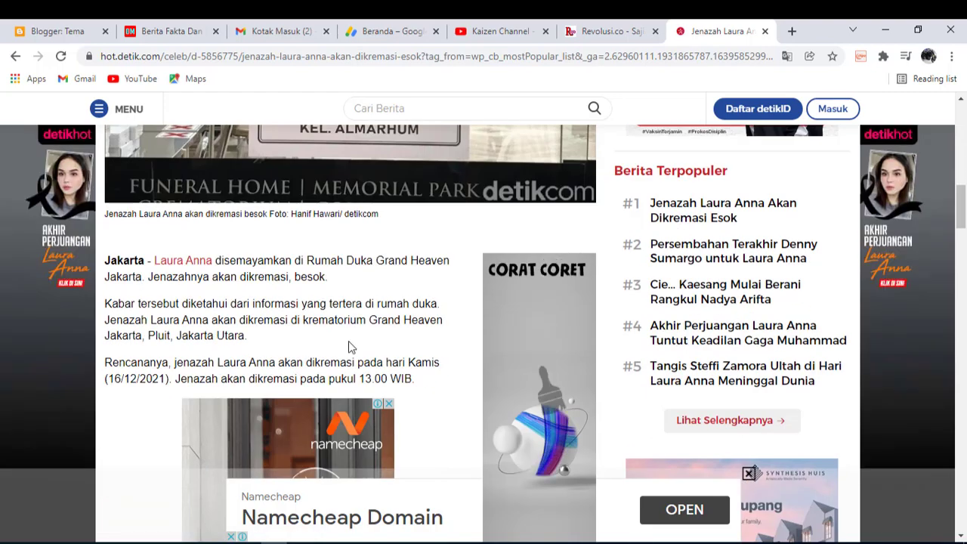
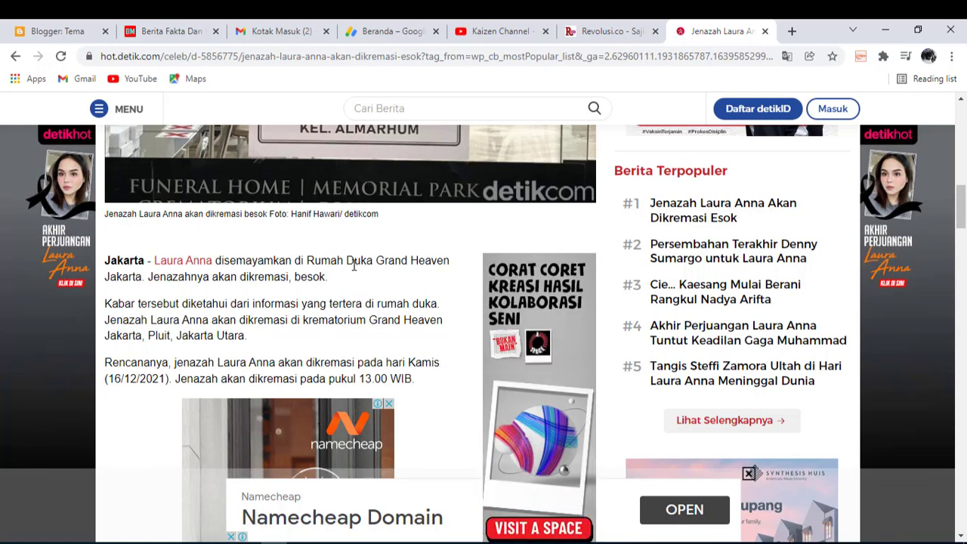
scroll(323, 301, "down", 1)
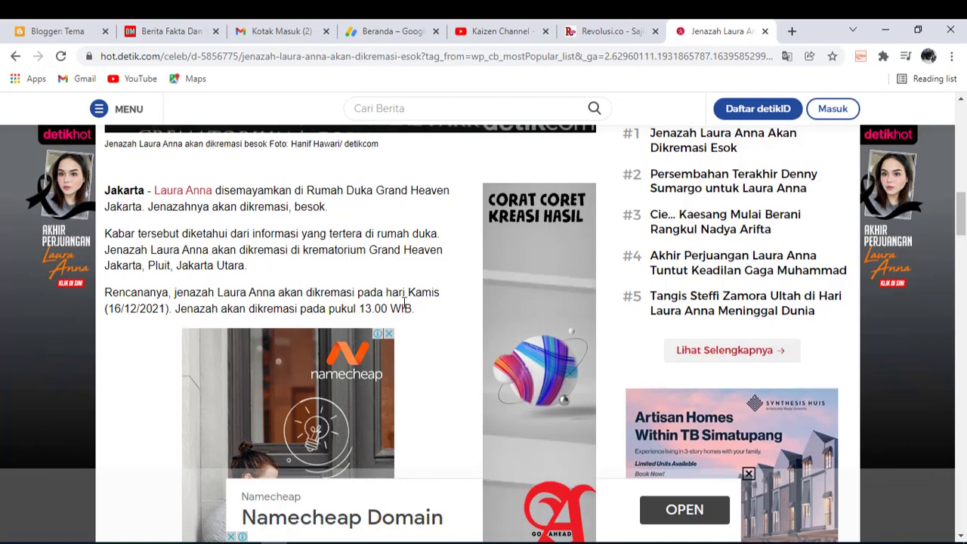
scroll(404, 306, "up", 2)
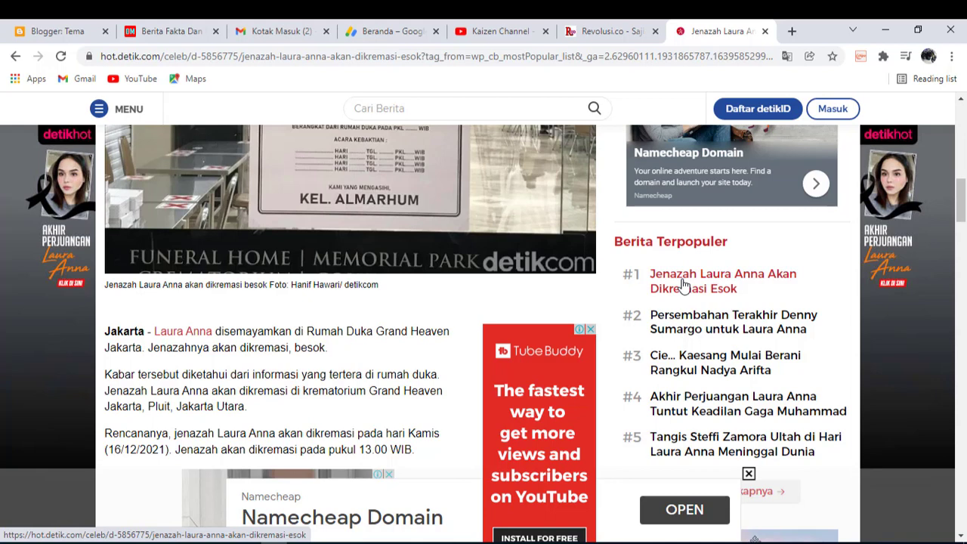
scroll(369, 358, "down", 2)
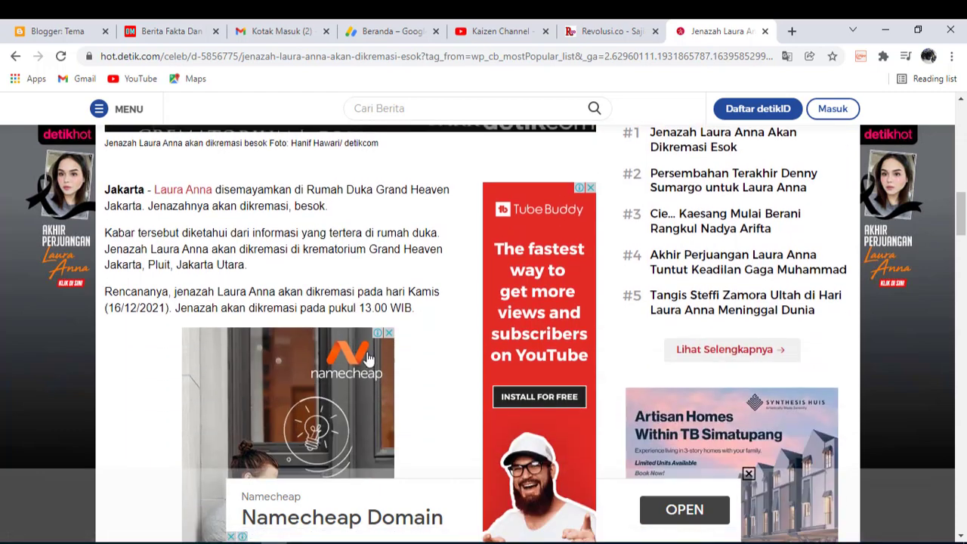
scroll(420, 343, "up", 2)
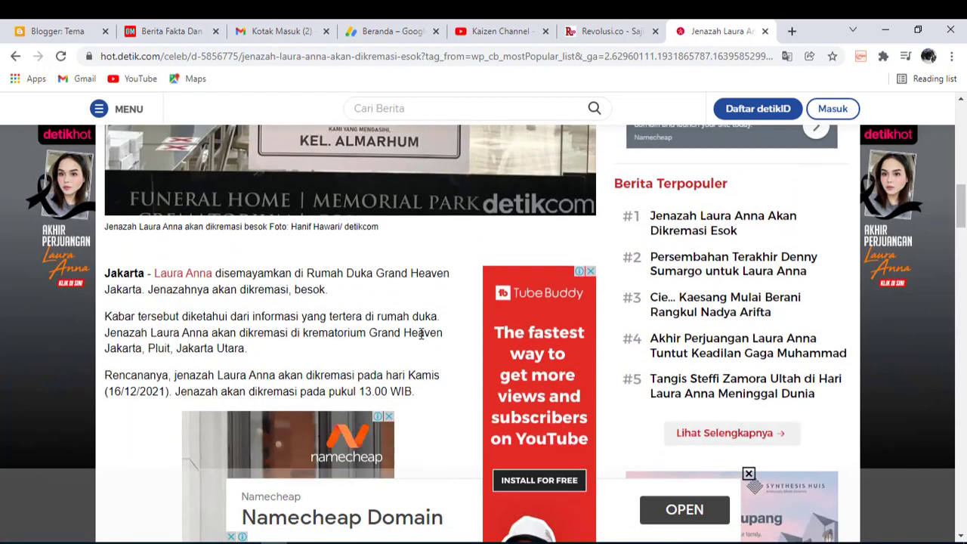
Look over the article's in-text advertisement, Baca juga links and remaining paragraphs, and return to its main photo
scroll(421, 340, "down", 4)
scroll(420, 344, "down", 5)
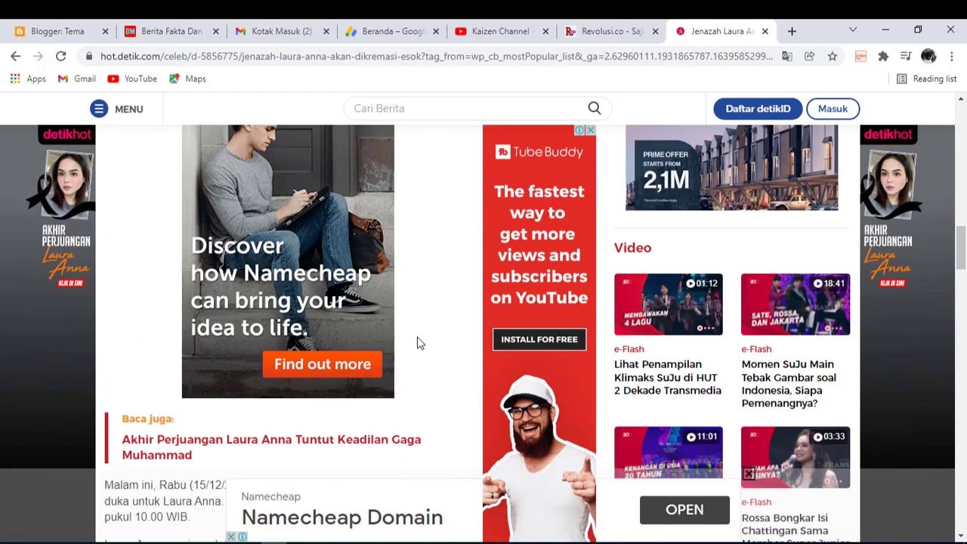
scroll(420, 344, "down", 5)
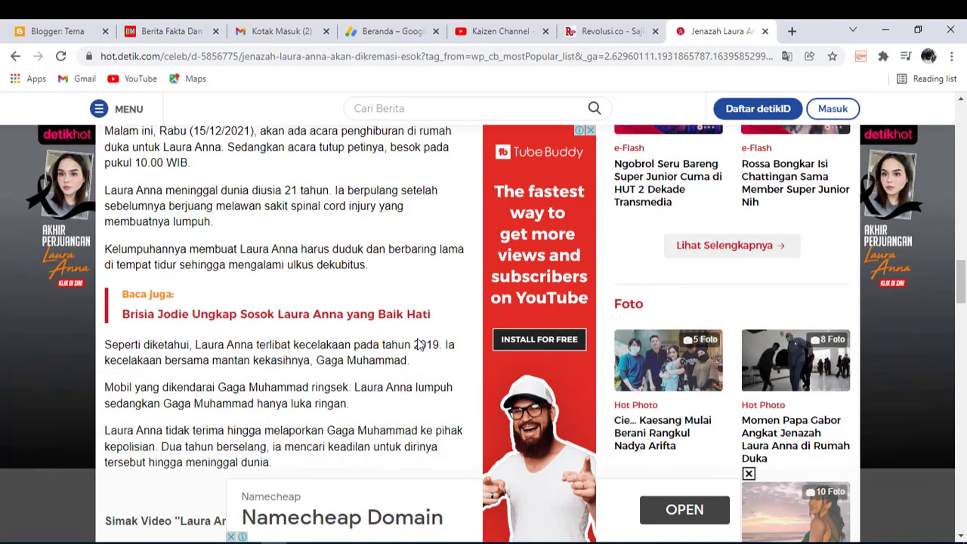
scroll(420, 343, "up", 3)
scroll(419, 344, "up", 10)
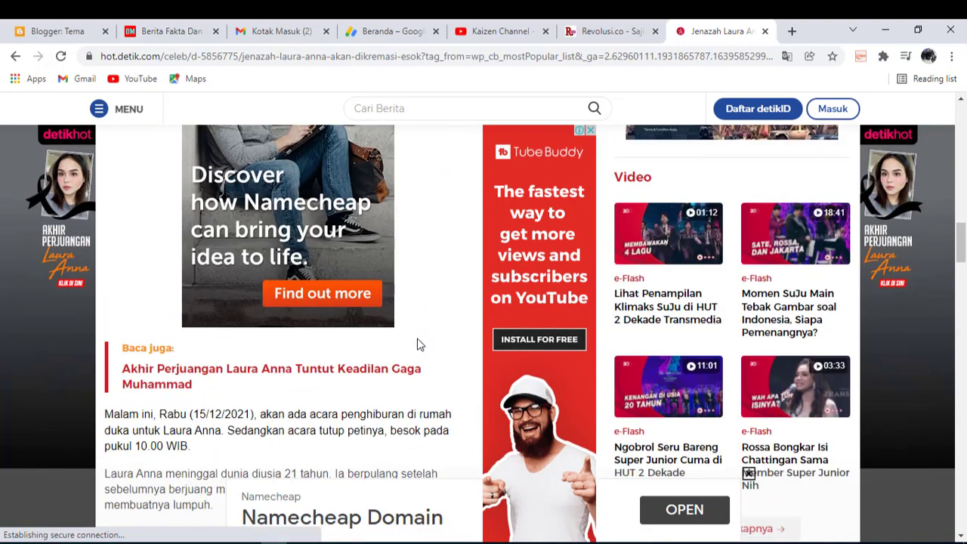
scroll(417, 337, "up", 6)
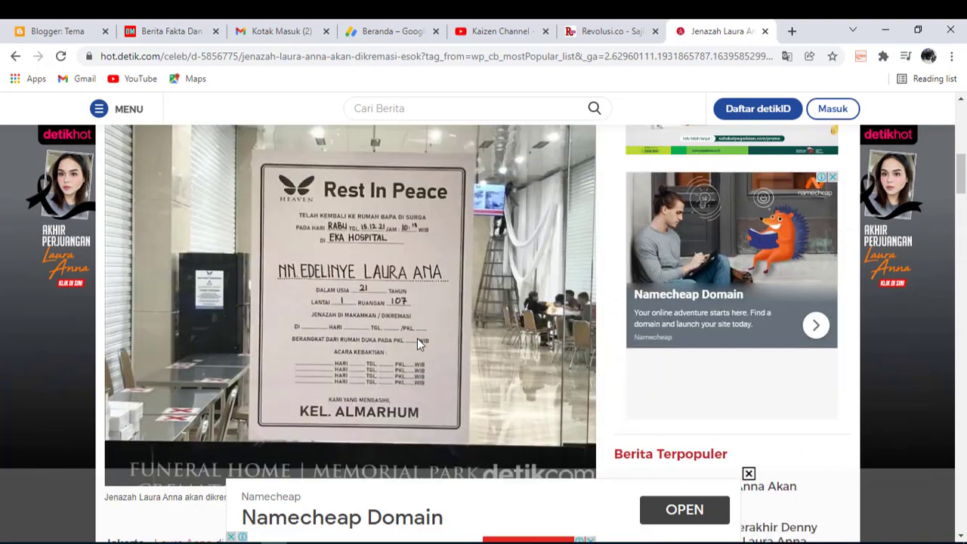
Review the article again from its headline through the opening paragraphs to the first Baca juga link
scroll(417, 344, "down", 2)
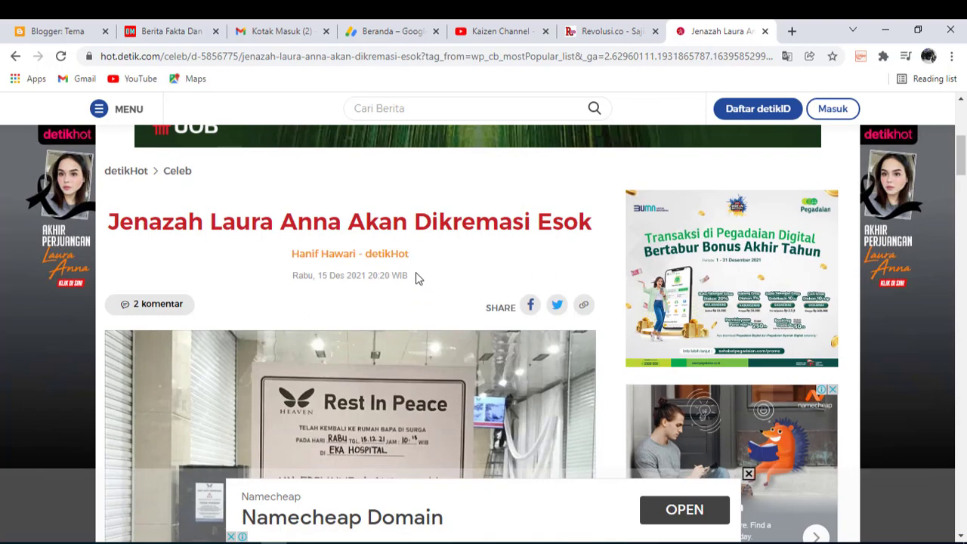
scroll(416, 280, "down", 2)
scroll(407, 282, "down", 5)
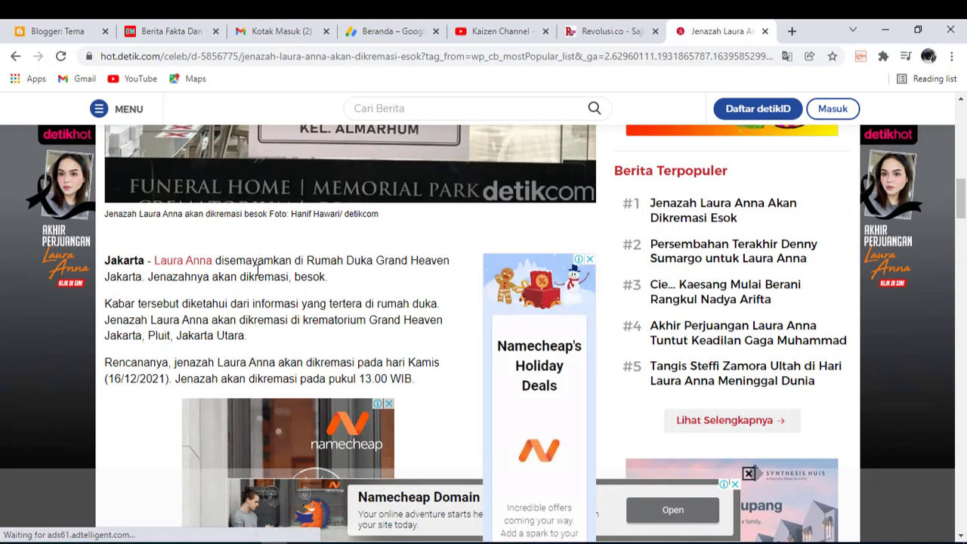
scroll(249, 267, "down", 1)
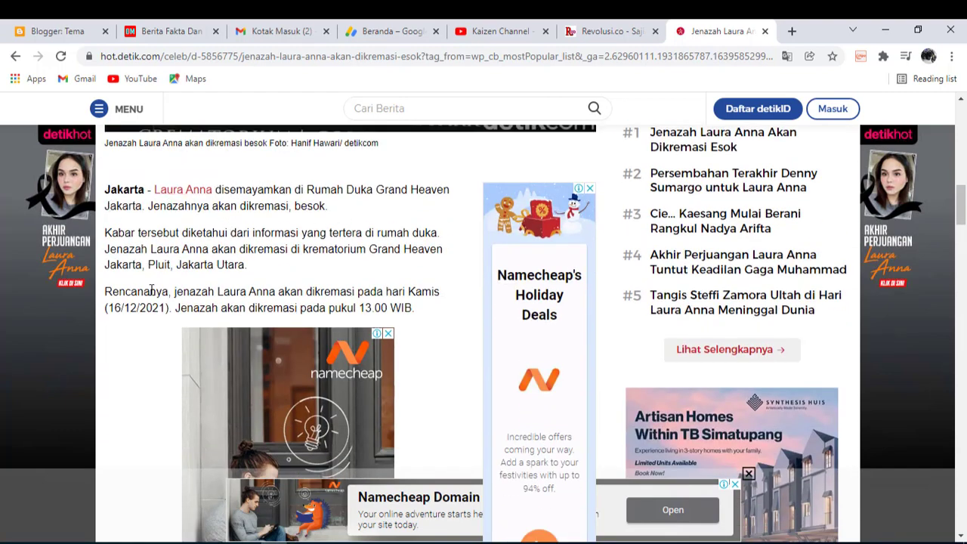
scroll(280, 272, "down", 8)
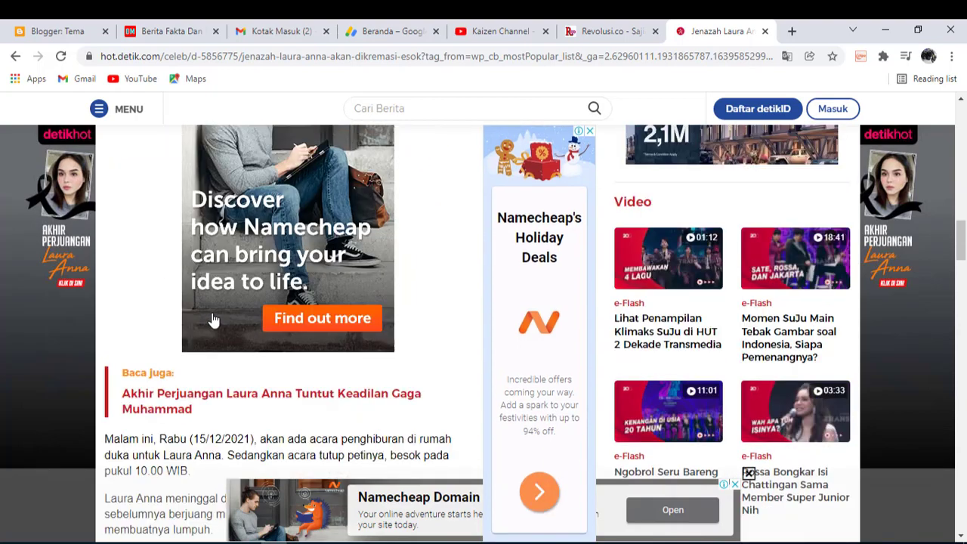
scroll(204, 333, "up", 10)
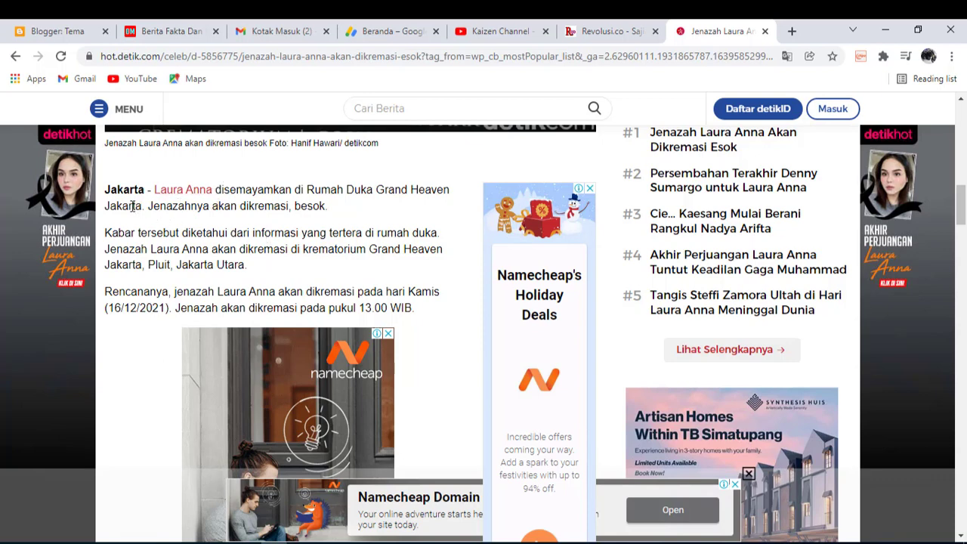
Copy the article's three opening paragraphs, from "Jakarta" to "pukul 13.00 WIB."
left_click_drag(110, 187, 189, 234)
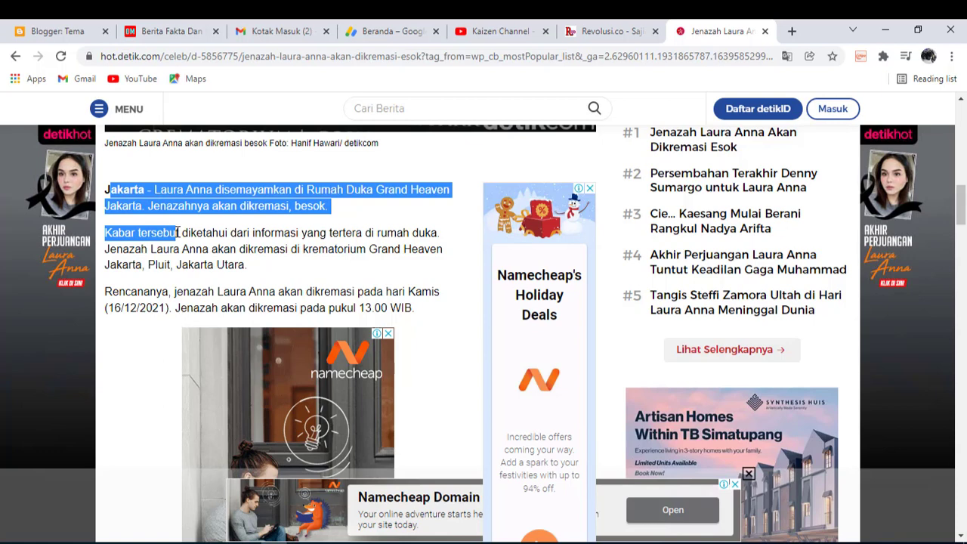
left_click(263, 260)
left_click_drag(106, 192, 414, 320)
key("ctrl+c")
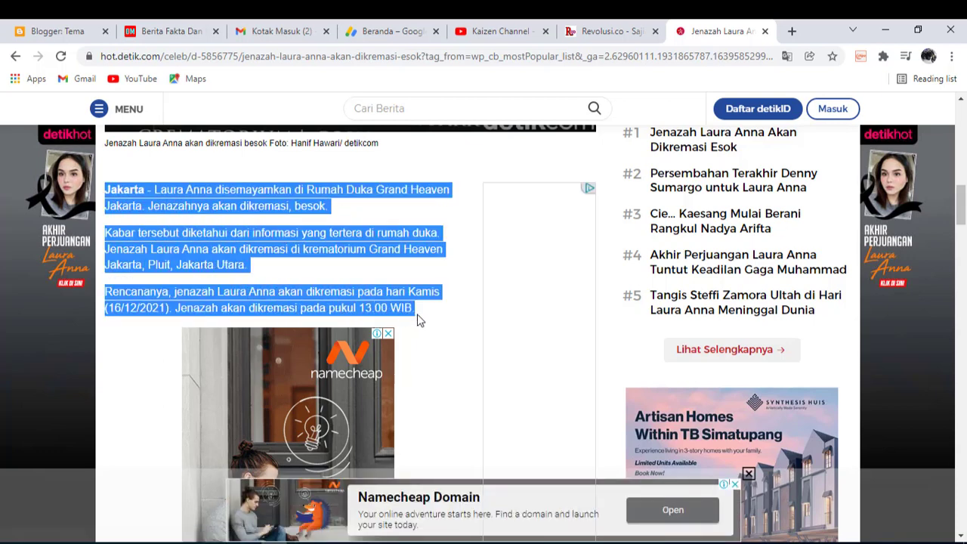
right_click(256, 248)
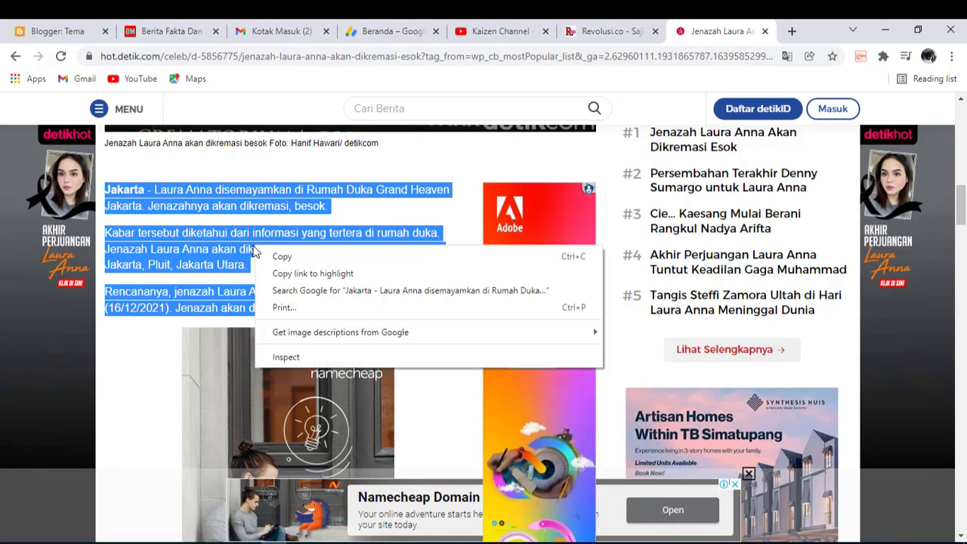
left_click(281, 258)
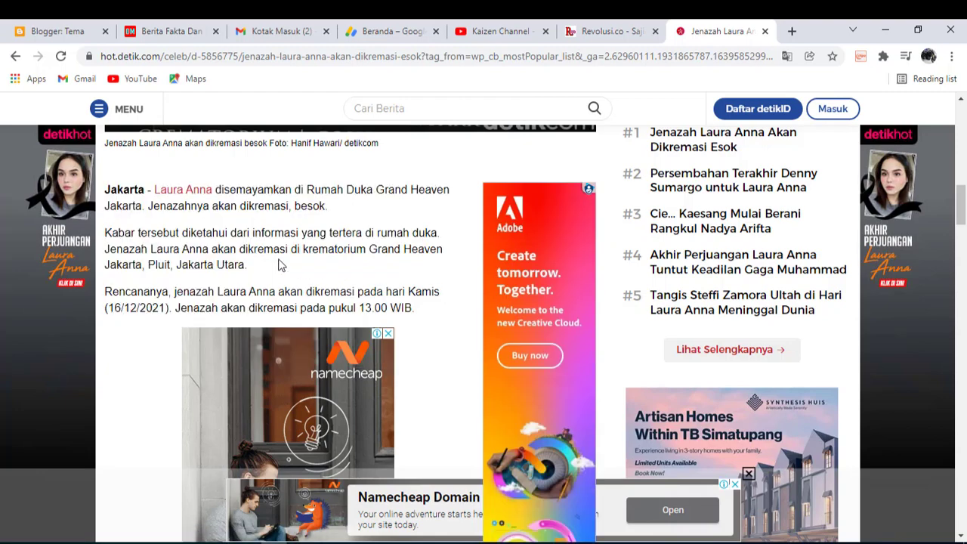
Find Notepad among the Windows Accessories programs and launch it with an empty document
key("super")
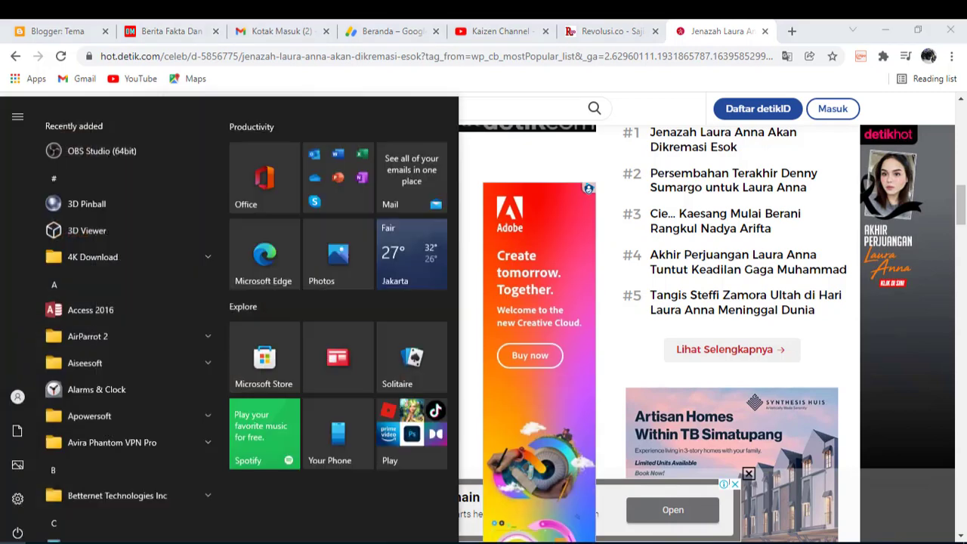
scroll(137, 370, "down", 2)
scroll(133, 378, "down", 10)
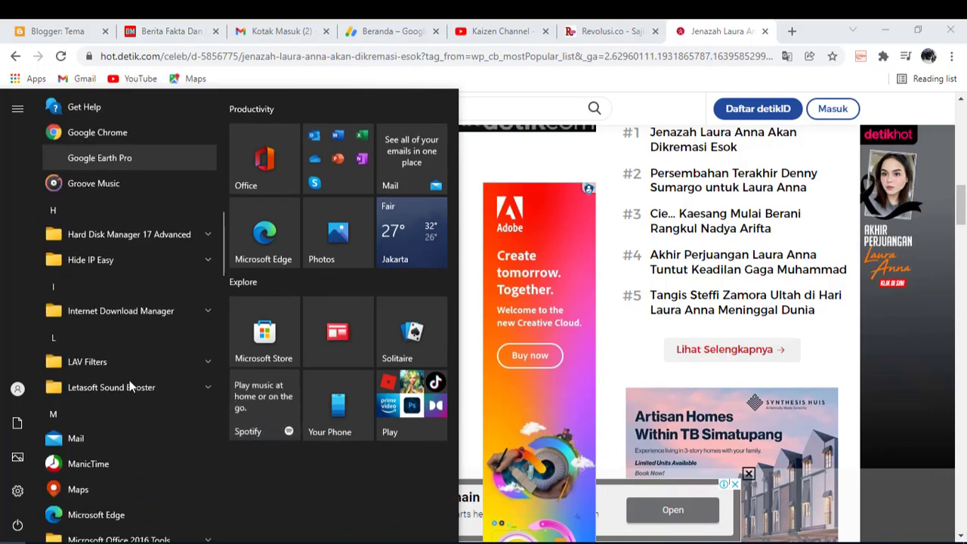
scroll(123, 393, "down", 10)
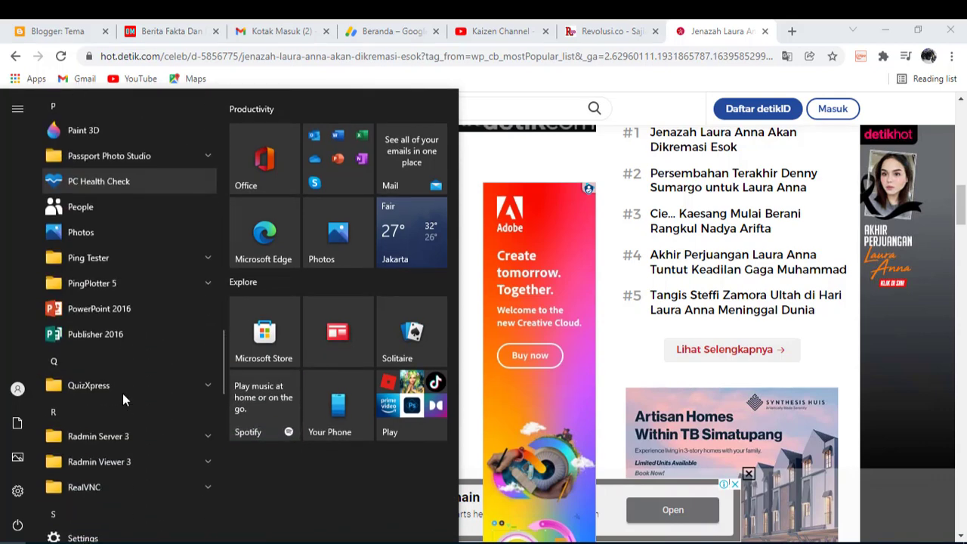
scroll(124, 402, "down", 5)
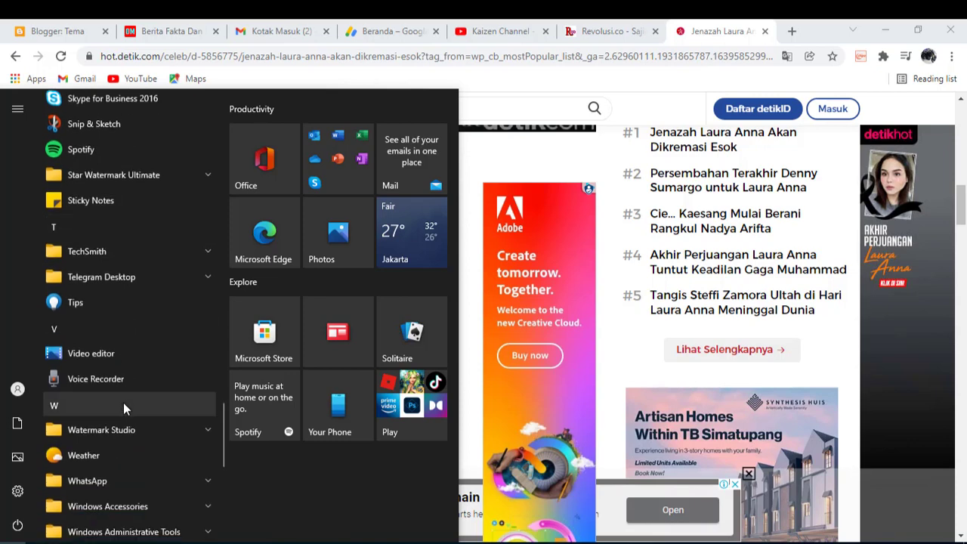
scroll(123, 403, "down", 5)
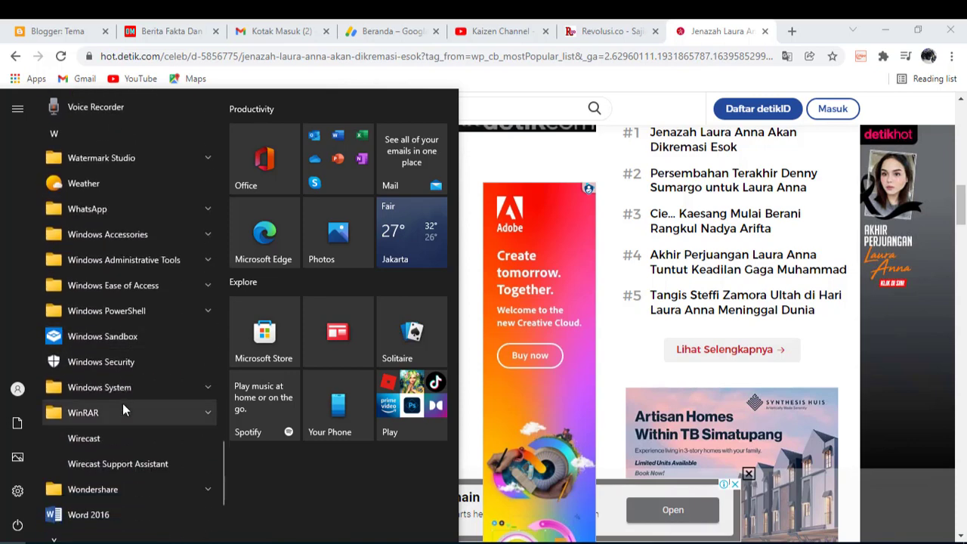
scroll(147, 353, "down", 1)
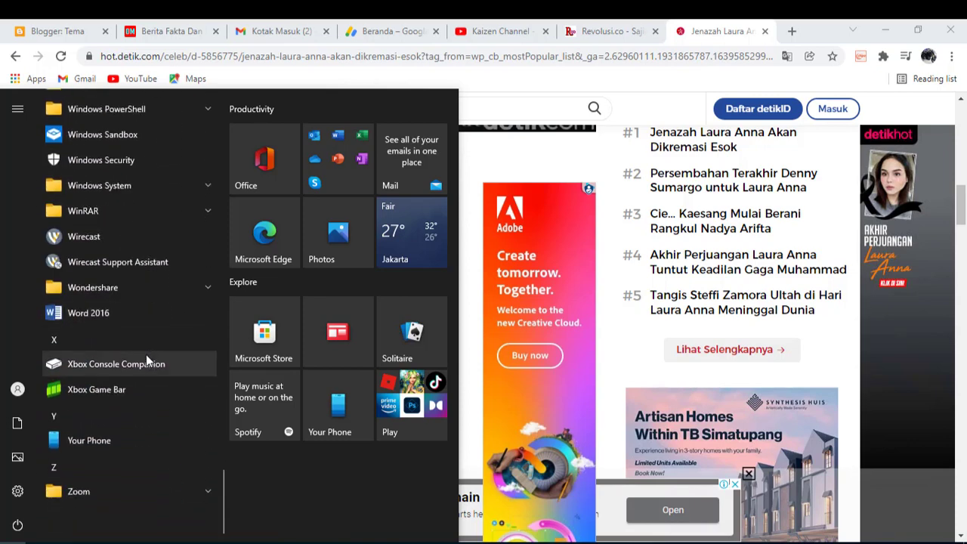
scroll(131, 429, "up", 3)
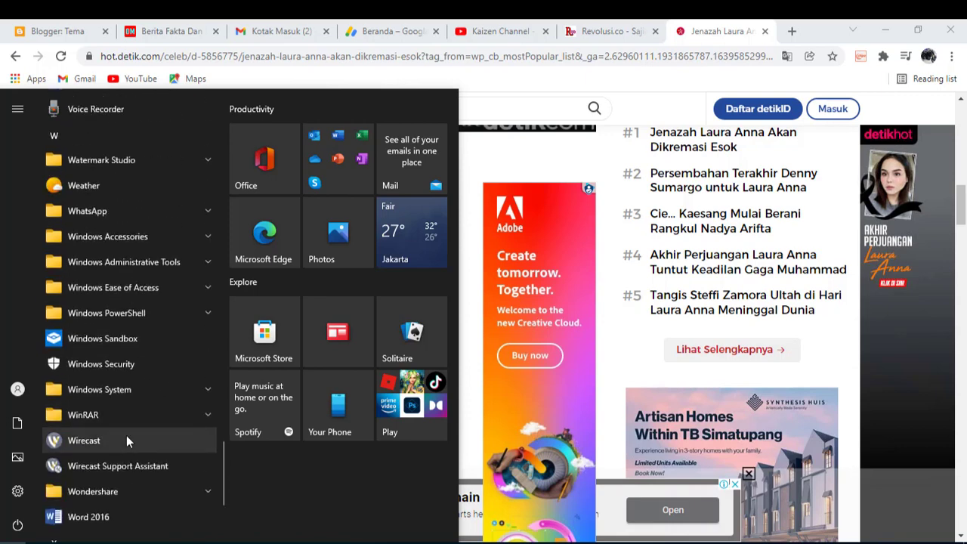
left_click(121, 241)
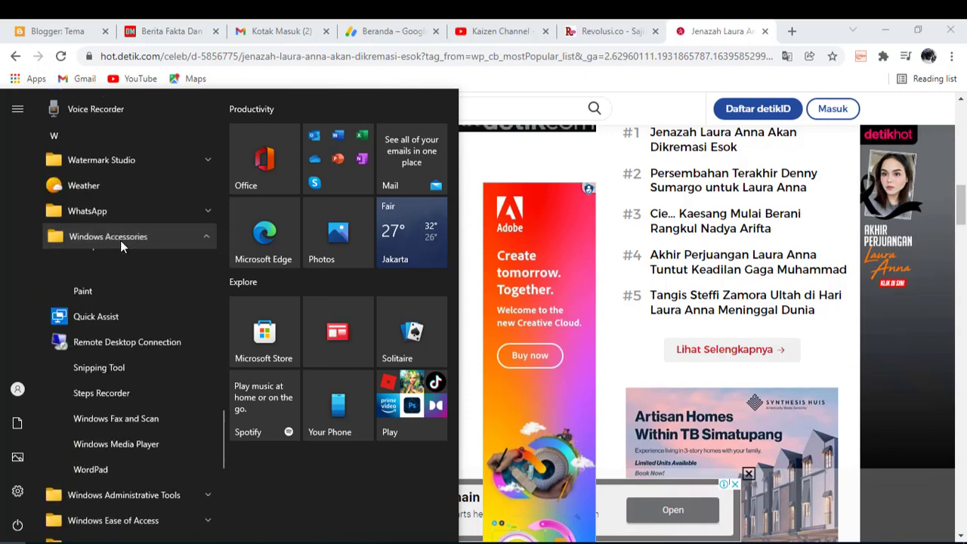
left_click(102, 342)
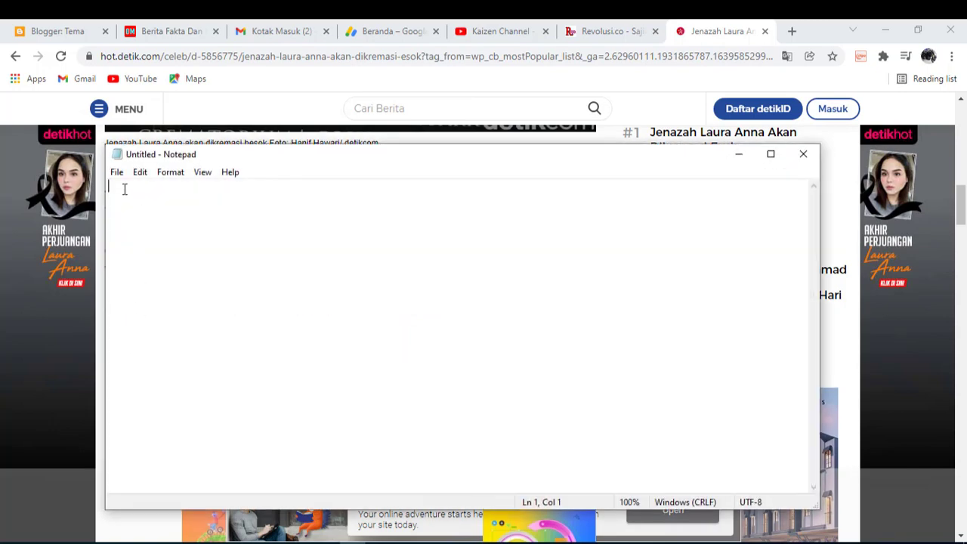
Paste the copied opening paragraphs into the empty Notepad document and delete the appended "Baca artikel detikhot" and "Download Apps Detikcom" lines
right_click(124, 189)
left_click(142, 250)
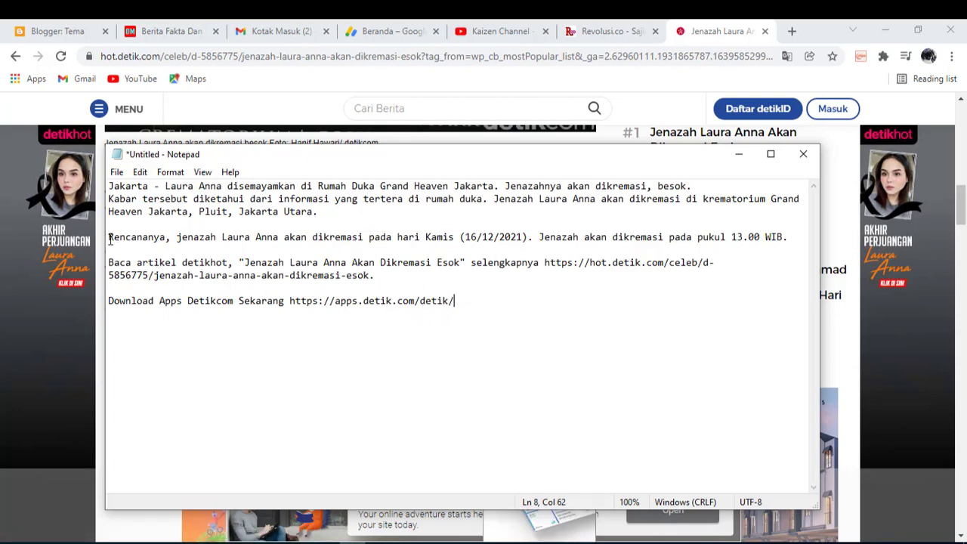
left_click_drag(109, 263, 524, 340)
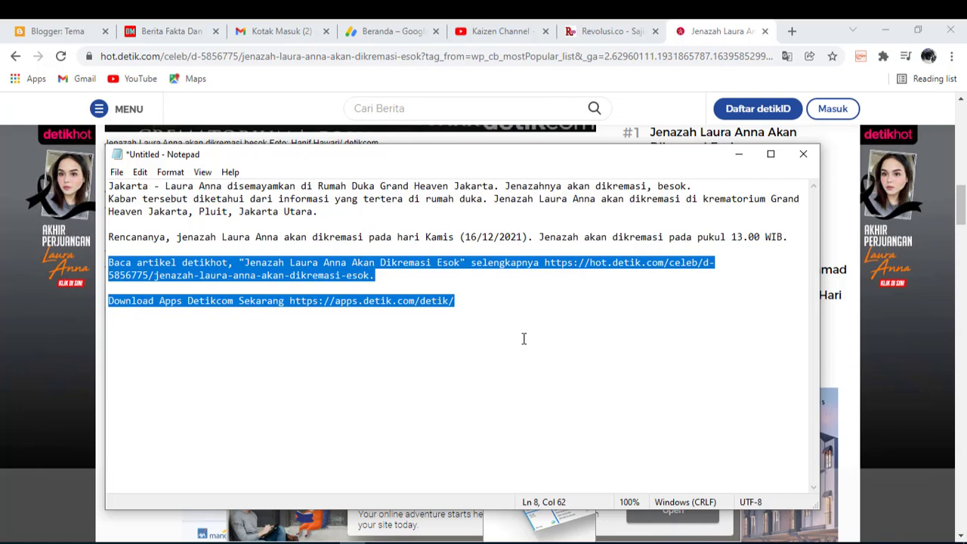
key("BackSpace")
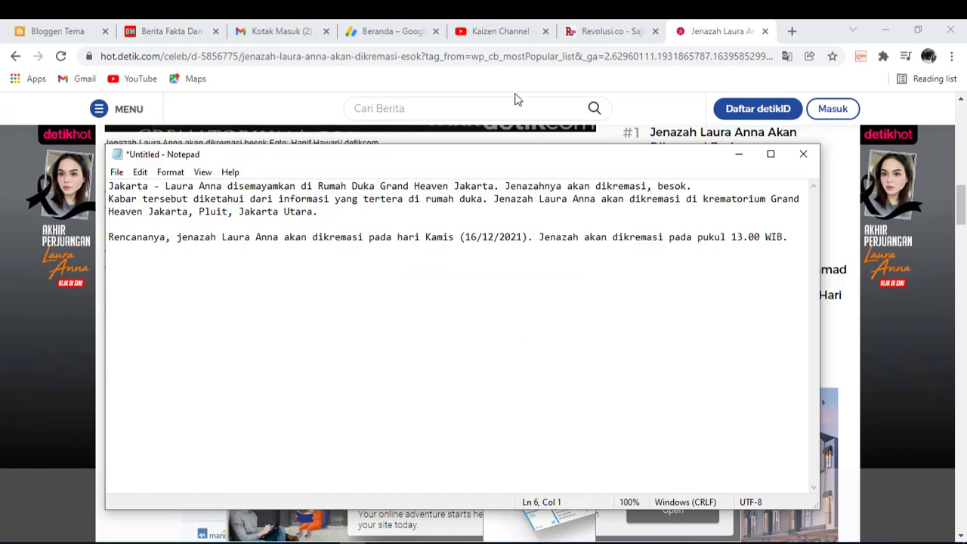
Copy the article's next three paragraphs in the browser, from "Malam ini, Rabu (15/12/2021)" to "ulkus dekubitus."
left_click(701, 36)
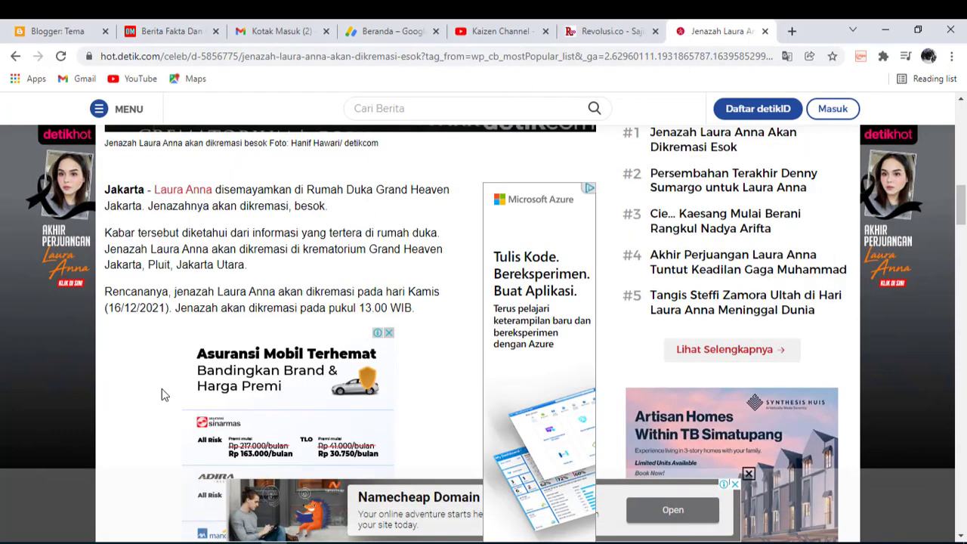
scroll(193, 320, "down", 8)
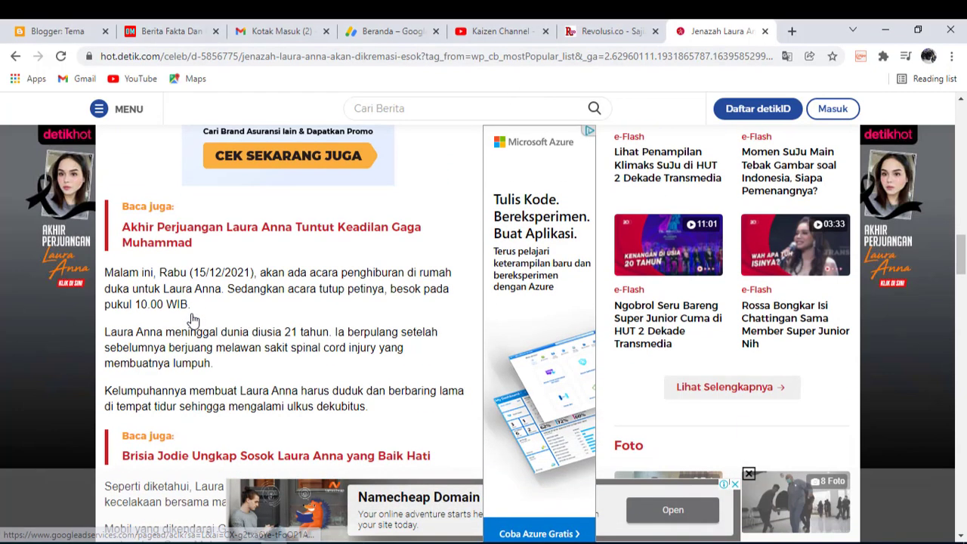
left_click_drag(107, 274, 392, 413)
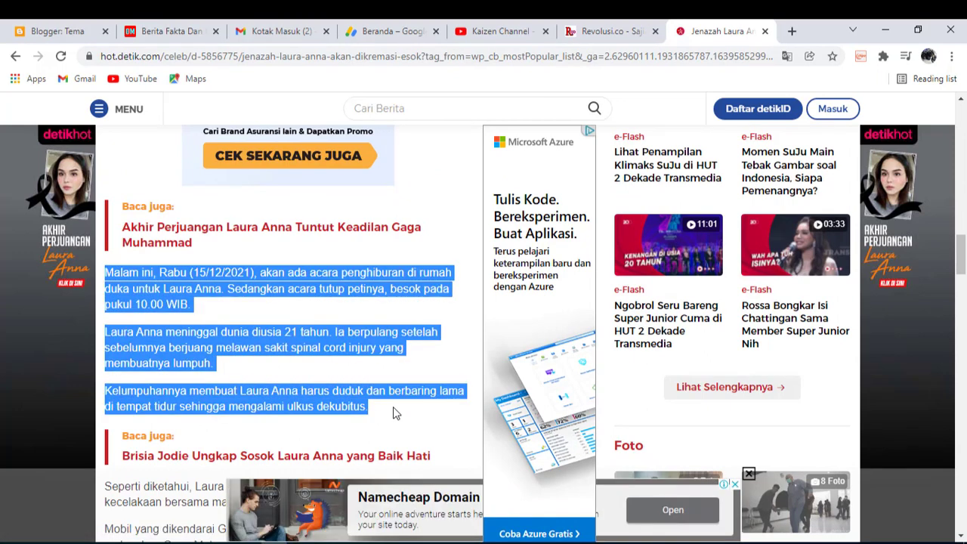
right_click(236, 350)
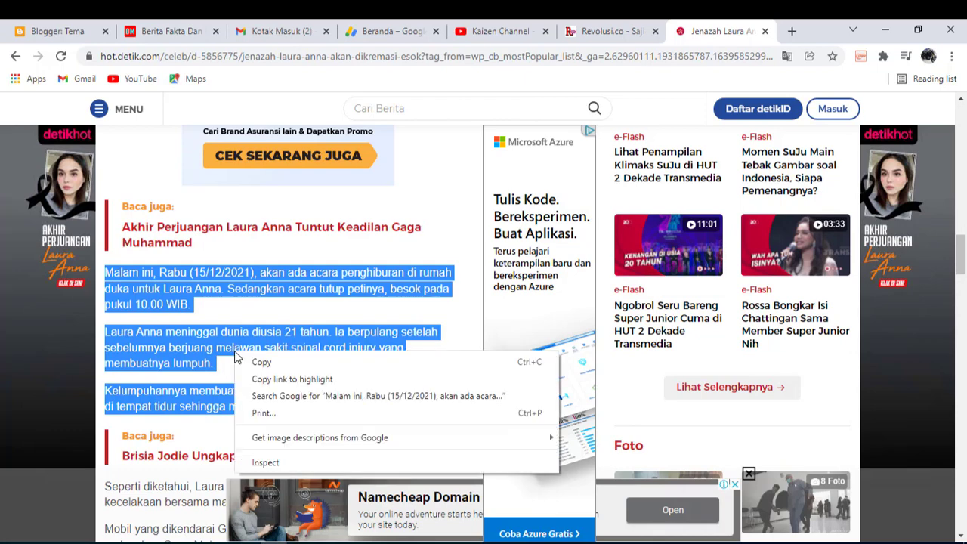
left_click(259, 364)
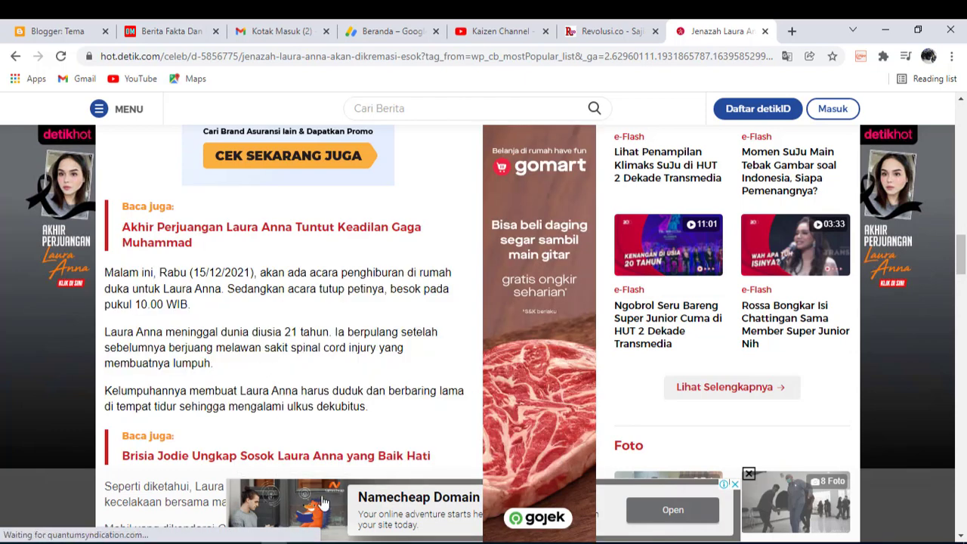
Paste the middle paragraphs below the existing Notepad text and remove the source and app download lines that follow "ulkus dekubitus."
key("alt+Tab")
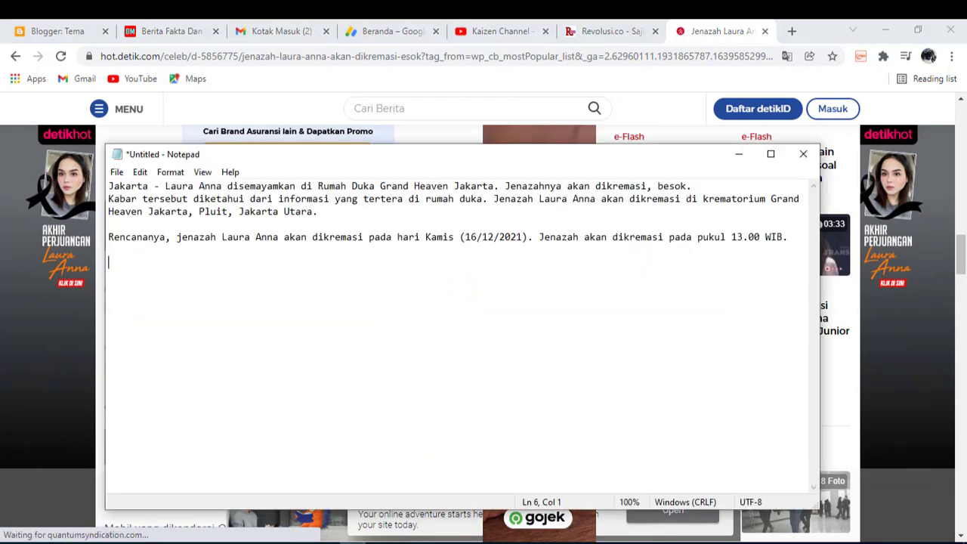
right_click(110, 261)
left_click(151, 320)
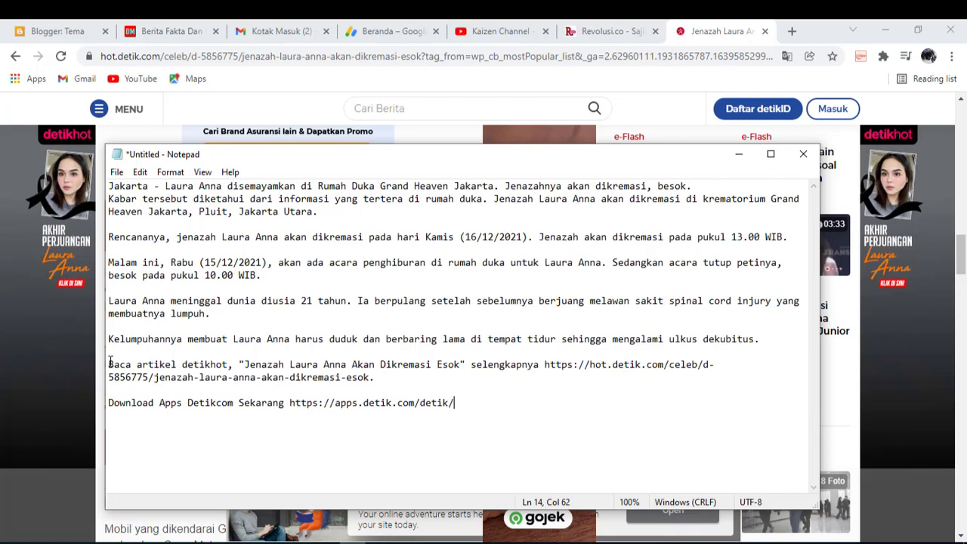
left_click_drag(109, 362, 491, 466)
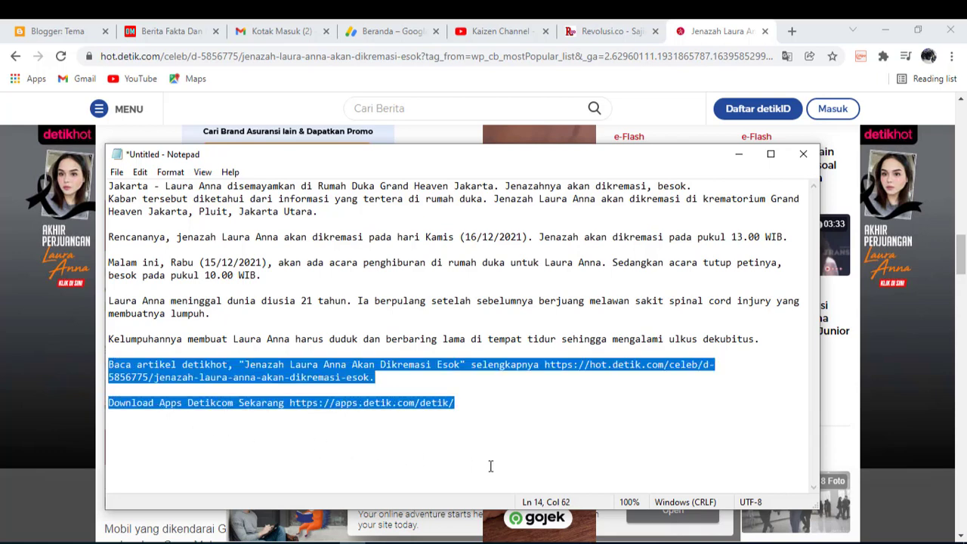
key("Delete")
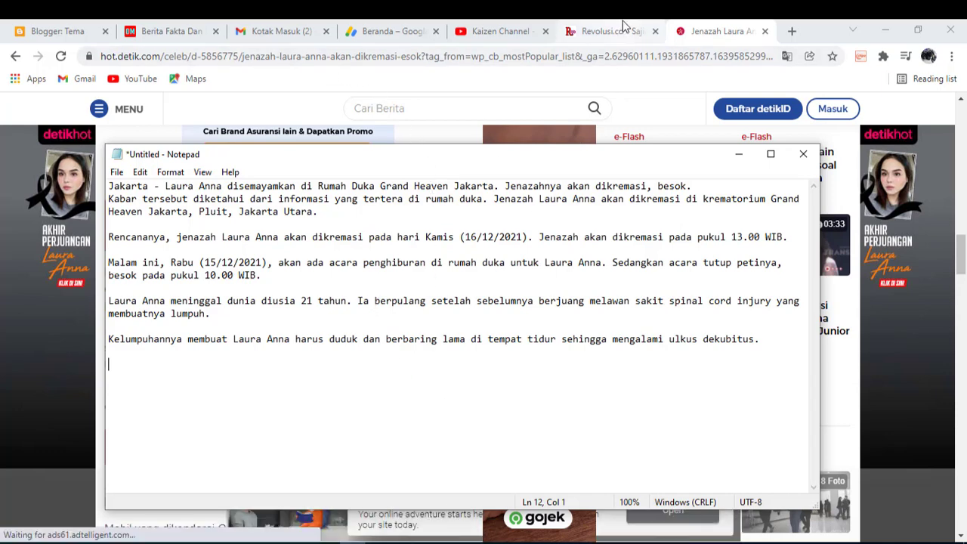
Copy the article's last three paragraphs in the browser, from "Seperti diketahui" to "hingga meninggal dunia."
left_click(696, 38)
scroll(321, 333, "down", 3)
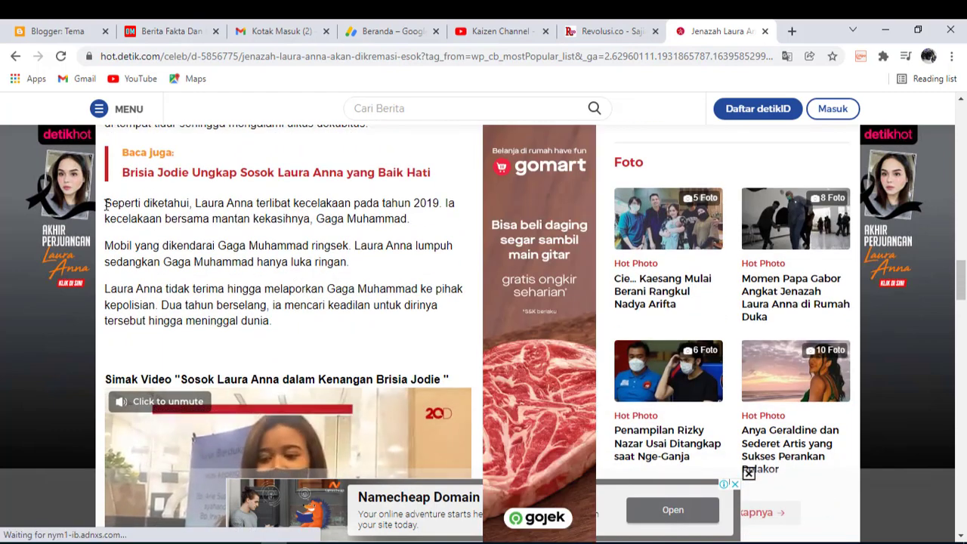
left_click_drag(105, 203, 296, 324)
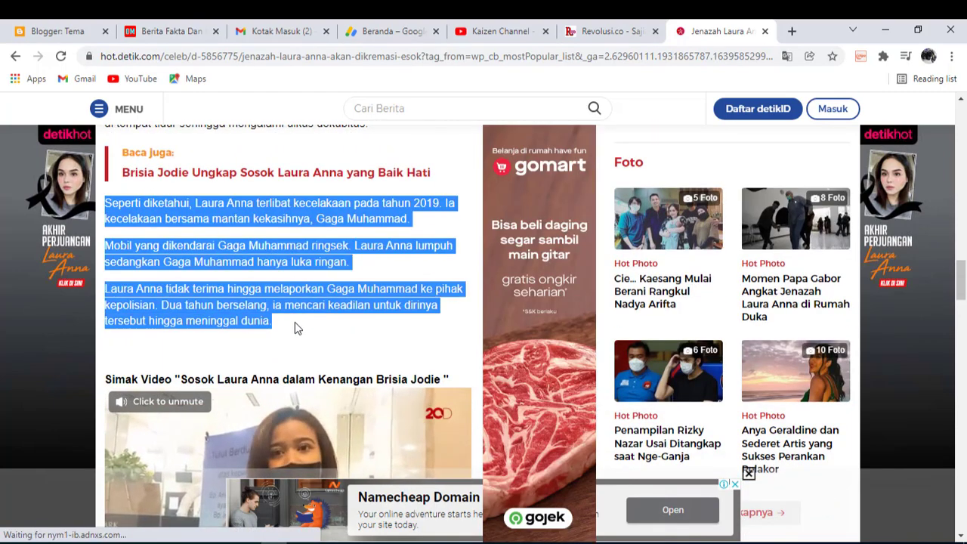
right_click(319, 304)
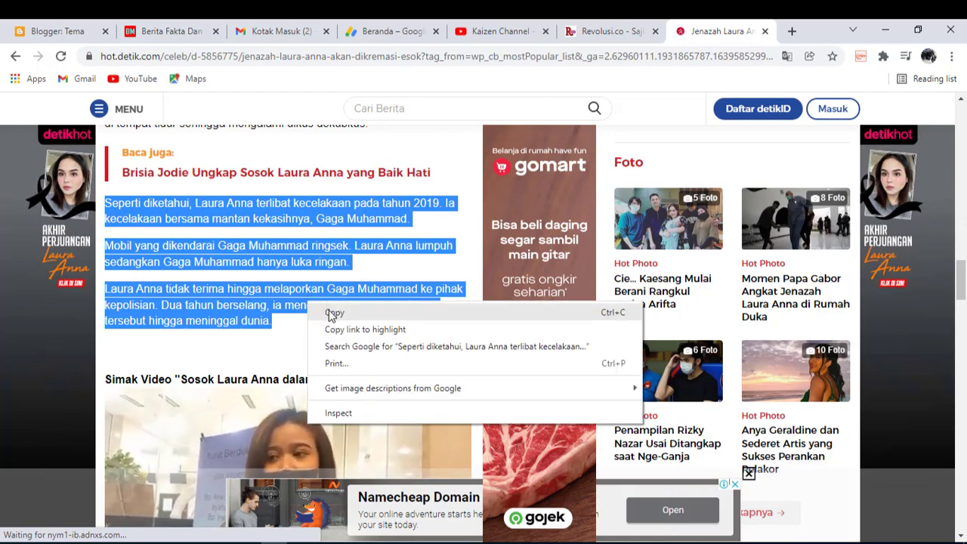
left_click(330, 313)
left_click(316, 333)
scroll(312, 327, "down", 3)
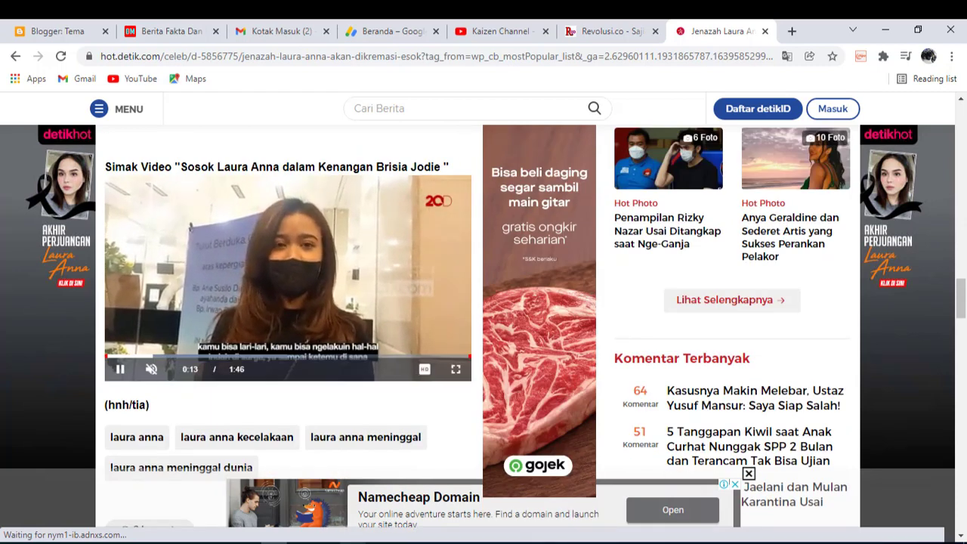
Add the copied closing paragraphs at the end of the Notepad text and delete the detikhot source and download lines after them
key("alt+Tab")
right_click(115, 367)
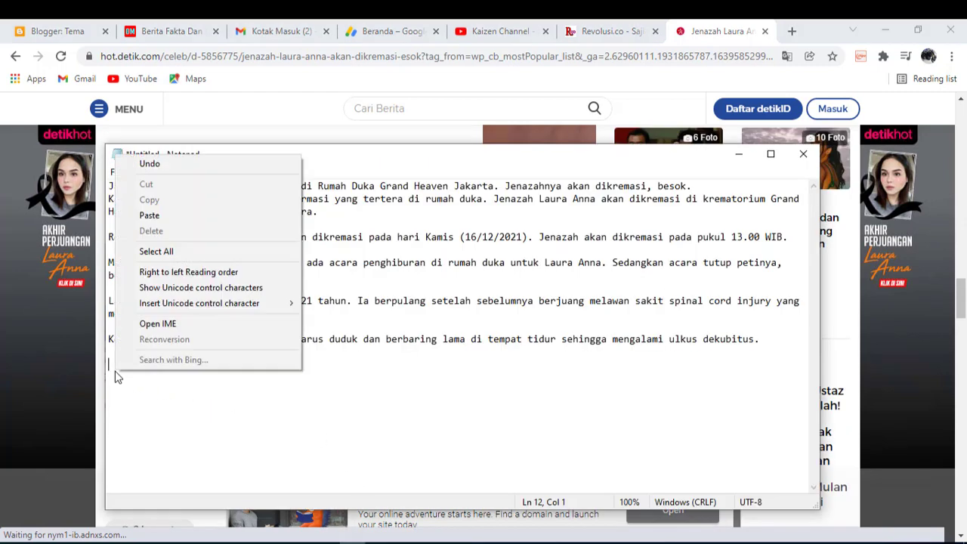
left_click(150, 216)
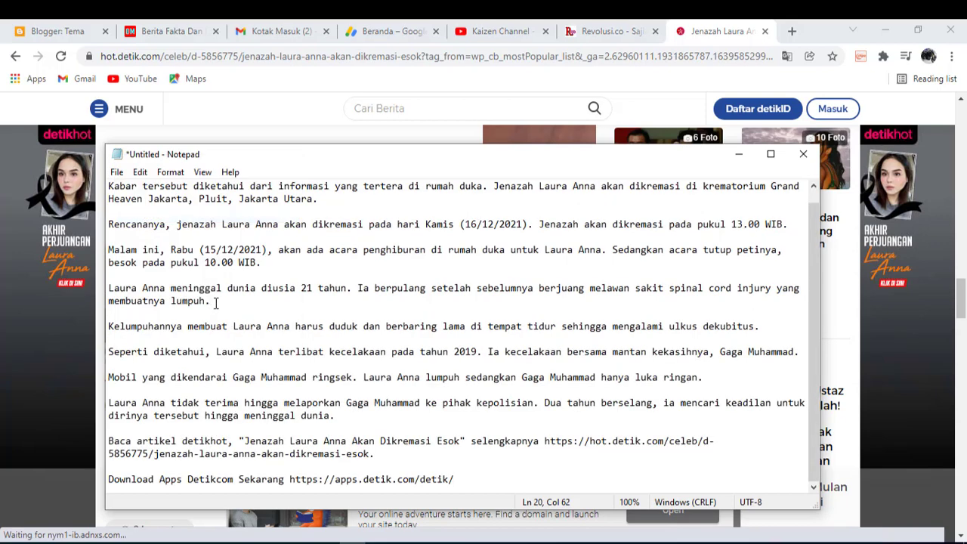
left_click_drag(109, 440, 479, 519)
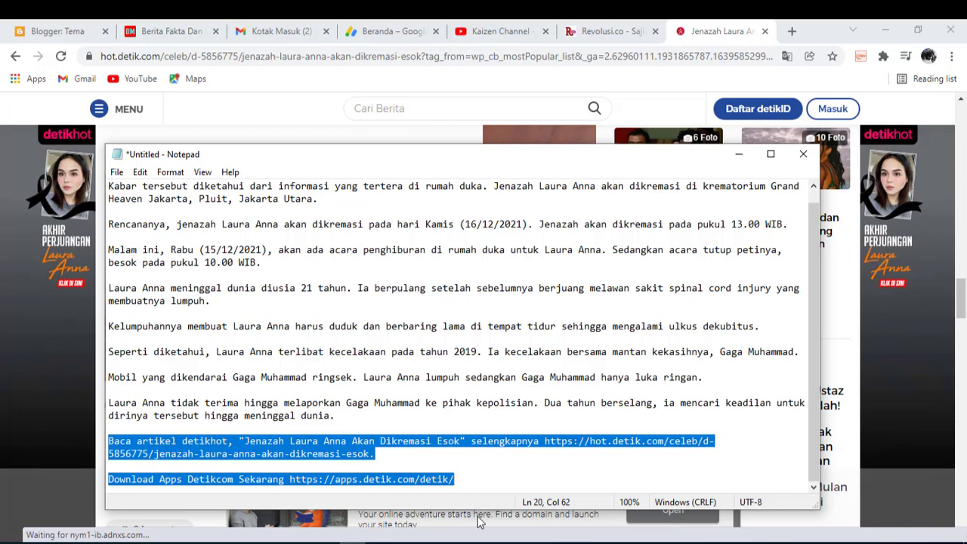
key("BackSpace")
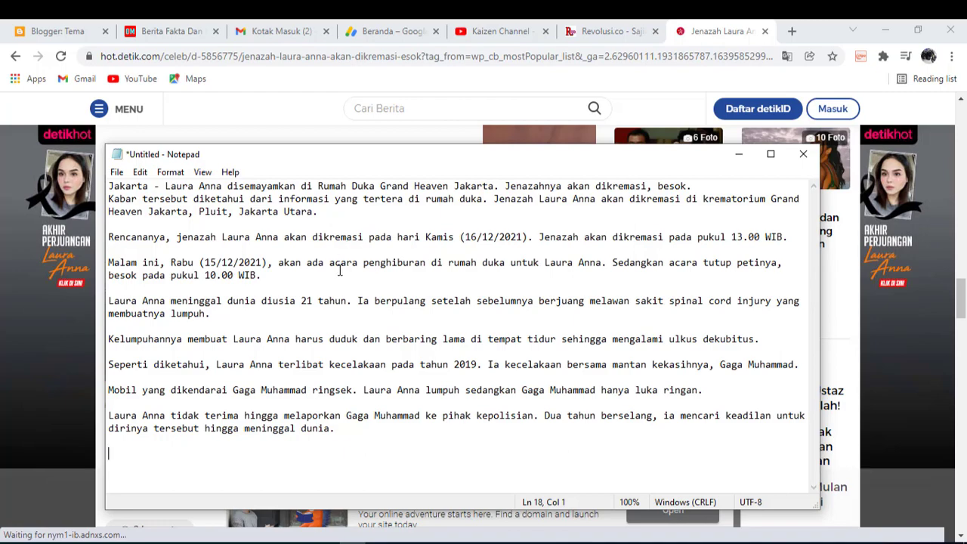
Look back over the detikcom article up to its main photo, check the photo's save and copy options, and return to the opening paragraphs
left_click(701, 38)
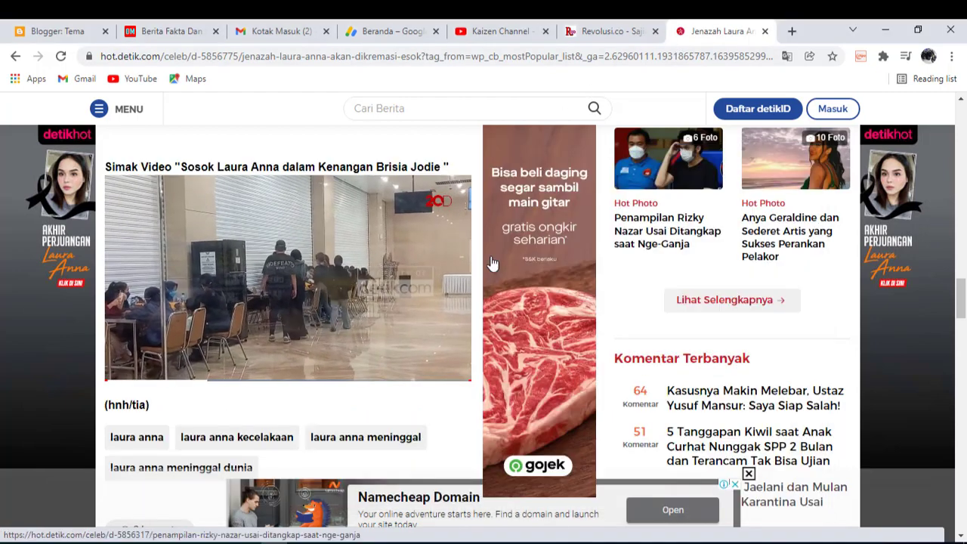
scroll(281, 295, "up", 5)
scroll(284, 293, "up", 5)
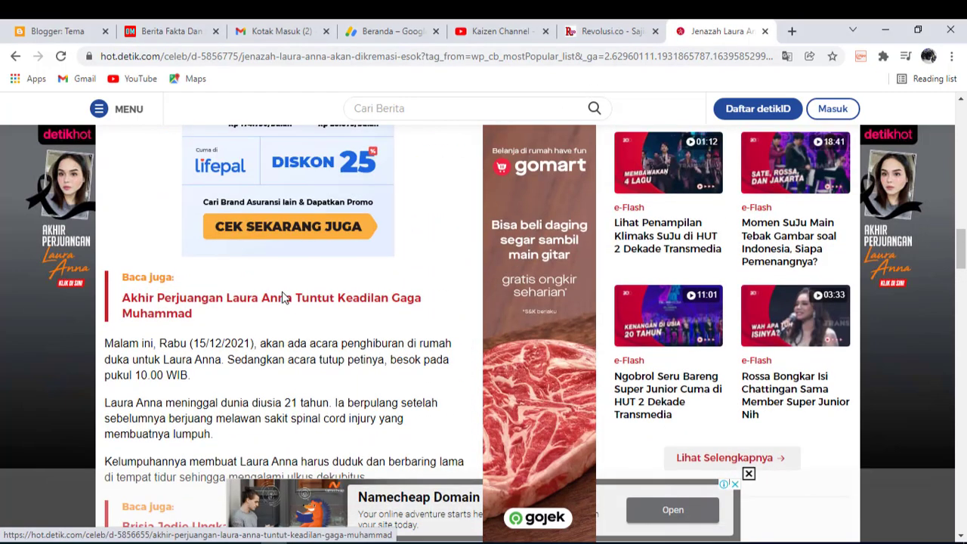
scroll(288, 355, "up", 8)
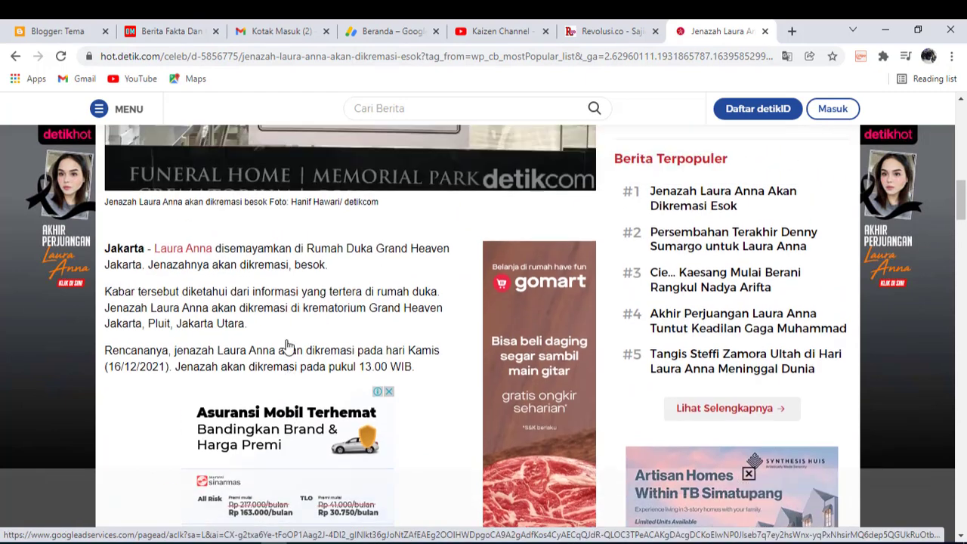
scroll(286, 344, "up", 4)
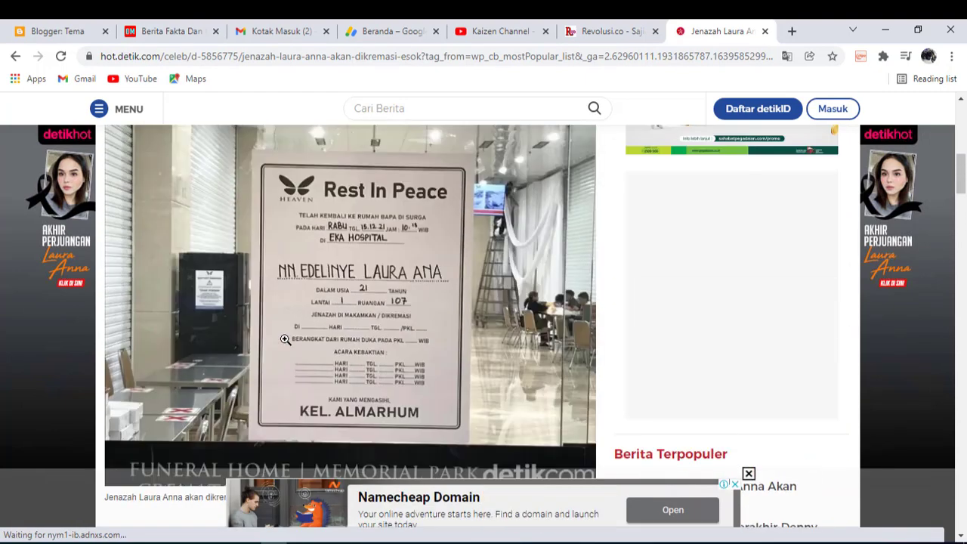
scroll(289, 330, "down", 2)
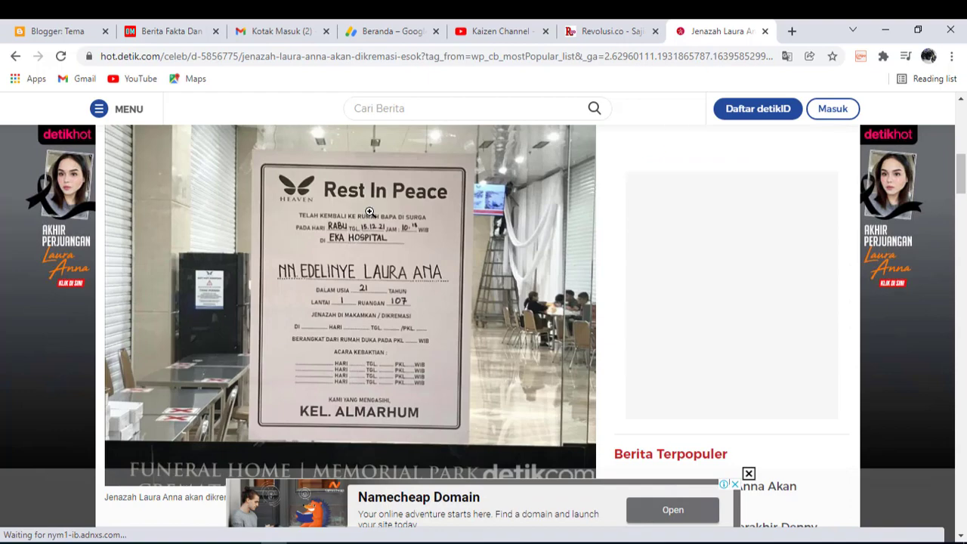
right_click(370, 215)
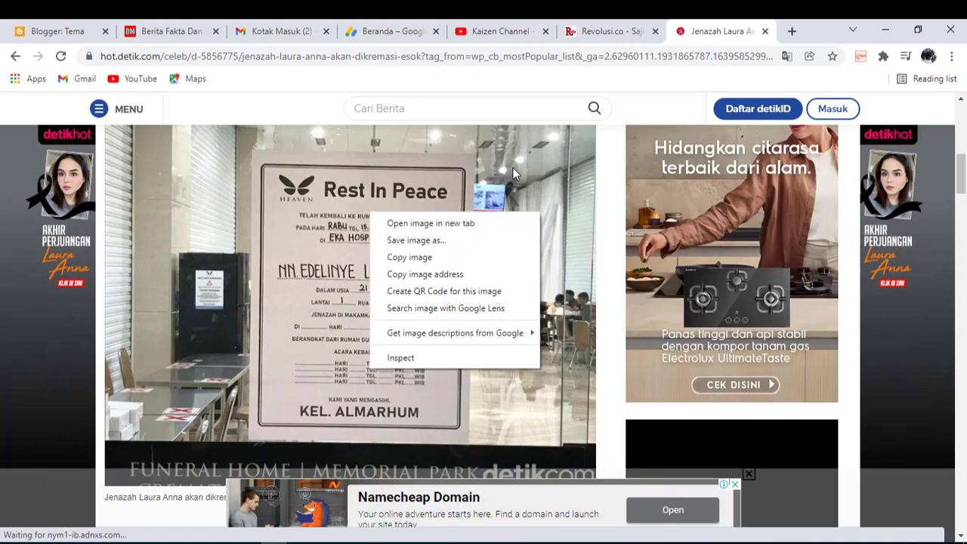
left_click(495, 113)
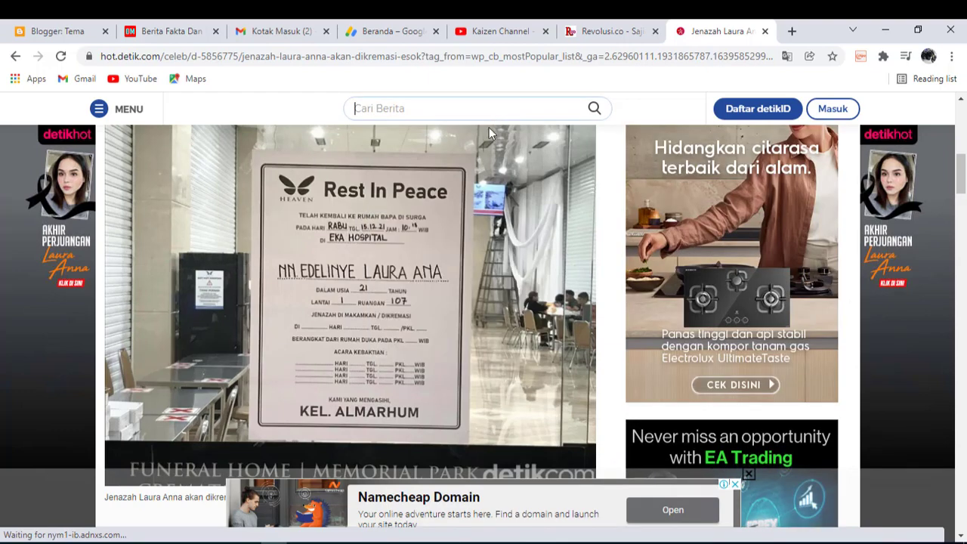
scroll(390, 317, "down", 4)
scroll(390, 318, "down", 1)
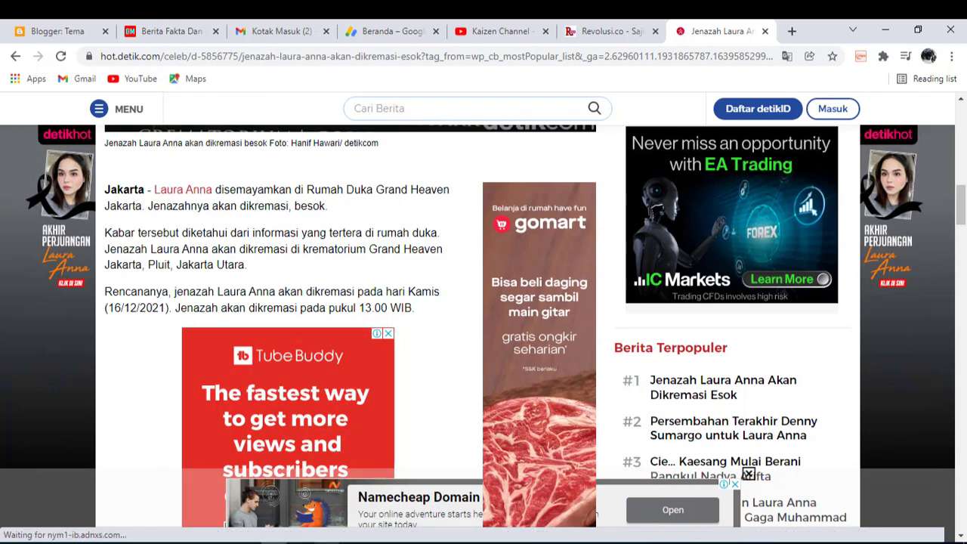
Check the assembled article text in Notepad and open a new blank browser tab
key("alt+Tab")
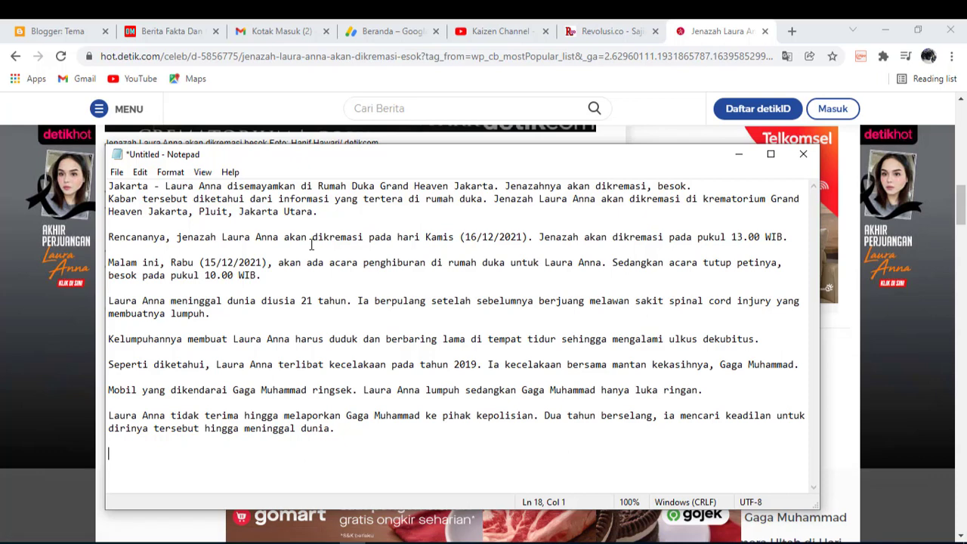
left_click(347, 199)
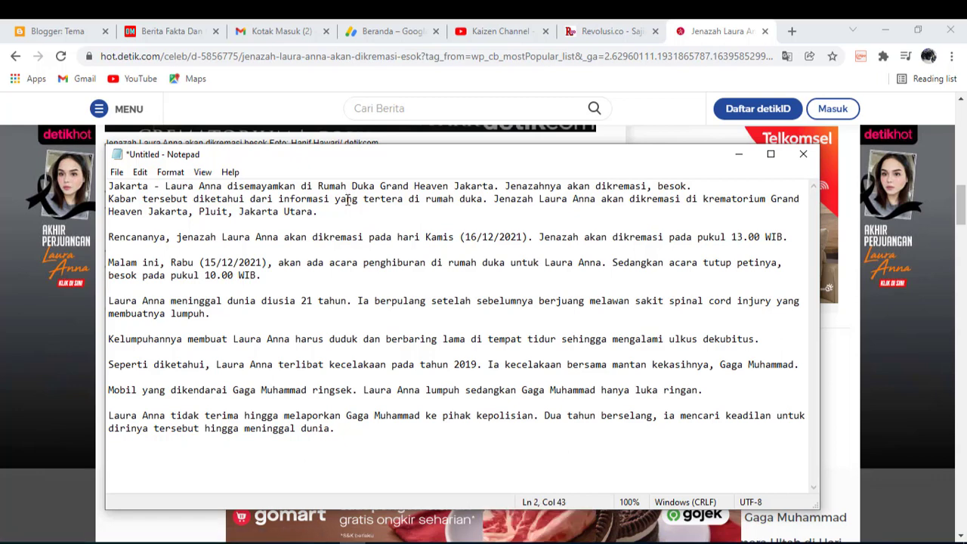
left_click(791, 32)
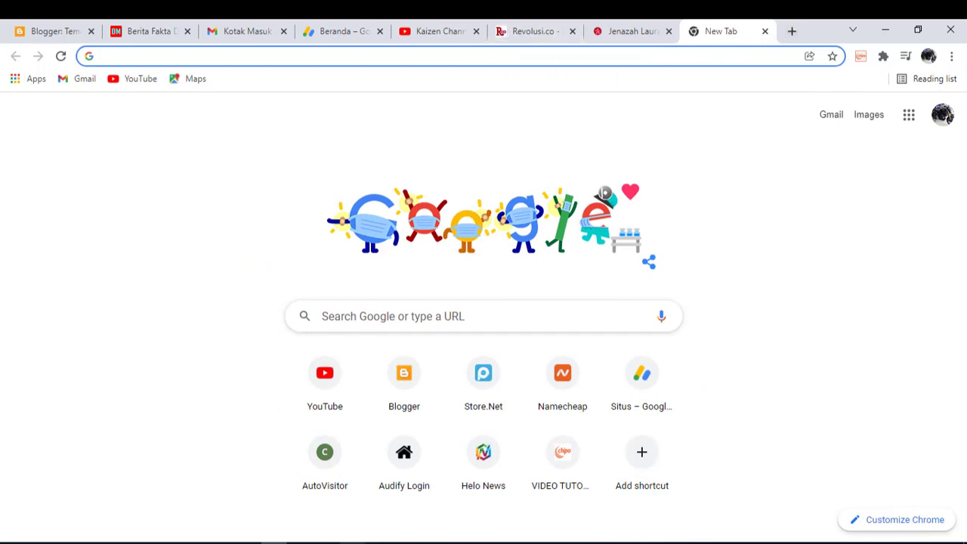
Review the collected paragraphs in Notepad again and compare them with the detikcom article, up to its headline and main photo
key("alt+Tab")
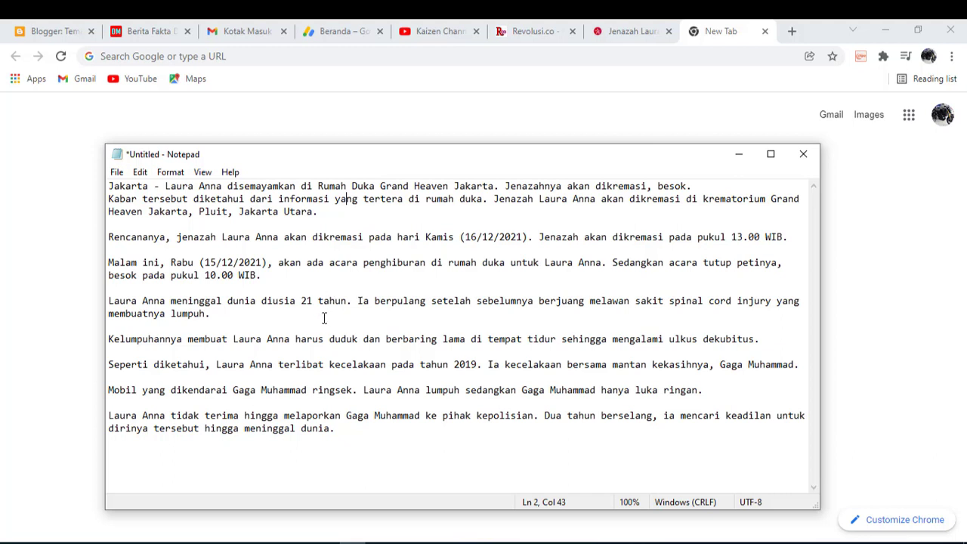
left_click(347, 429)
left_click(373, 262)
left_click(616, 33)
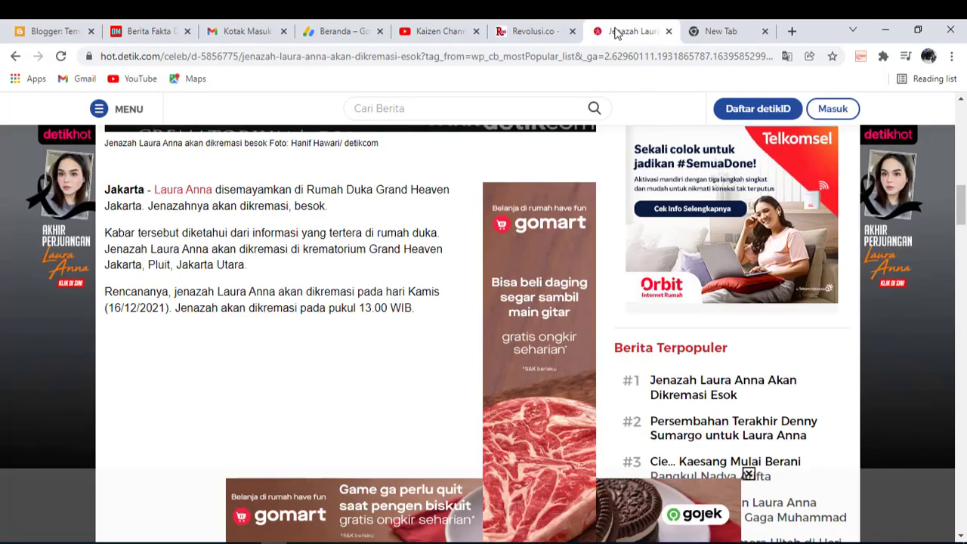
scroll(318, 423, "down", 2)
scroll(318, 422, "up", 6)
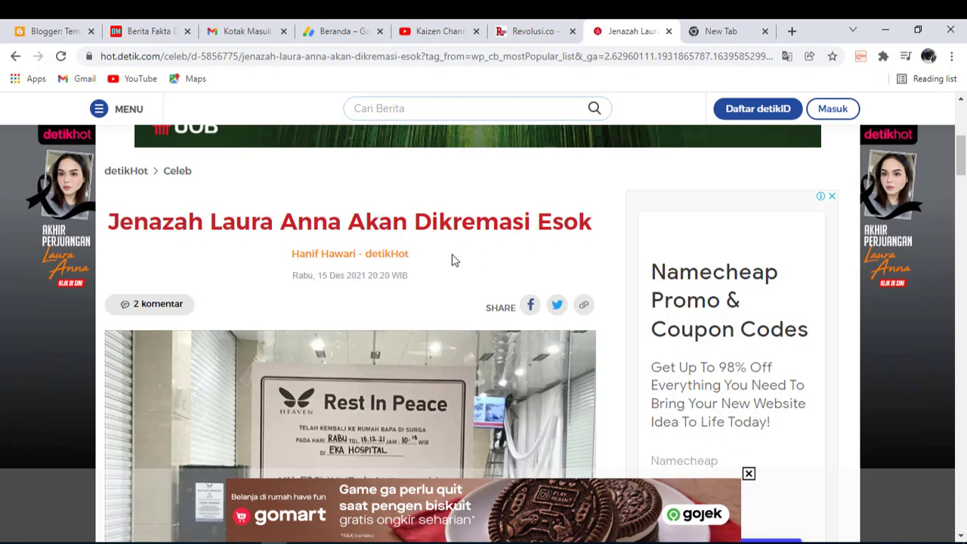
scroll(486, 256, "up", 1)
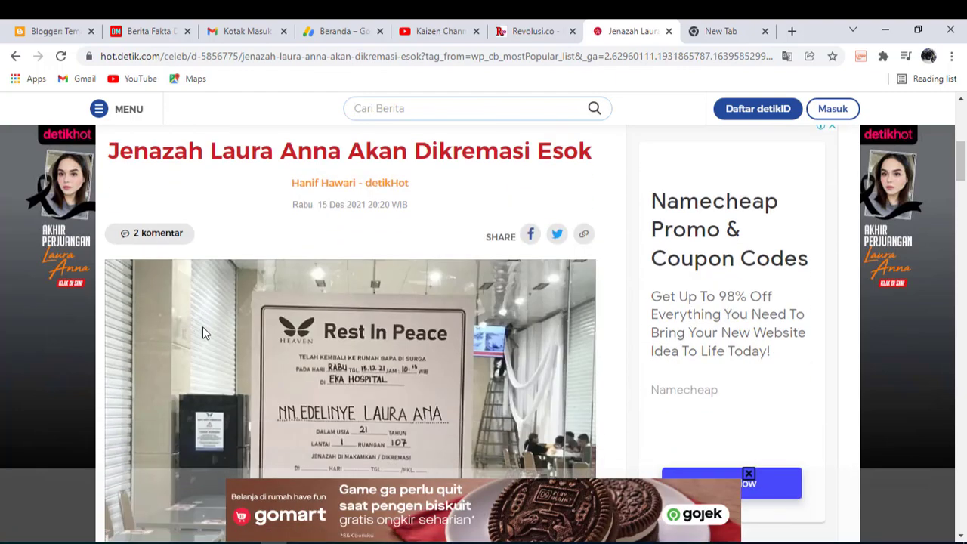
Examine the detikcom article's main photo, its caption and source credit, and the opening paragraphs below it
scroll(203, 327, "down", 2)
scroll(204, 327, "down", 2)
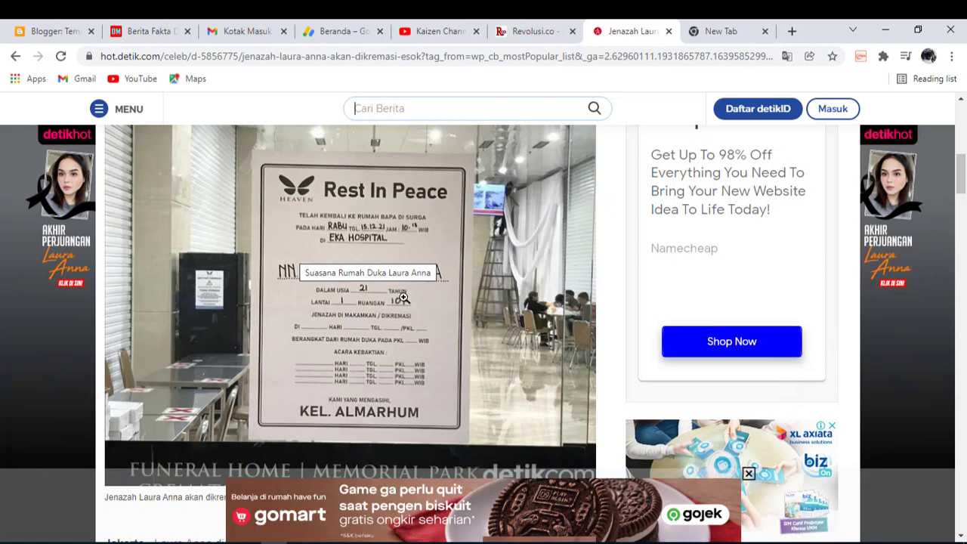
scroll(402, 304, "down", 1)
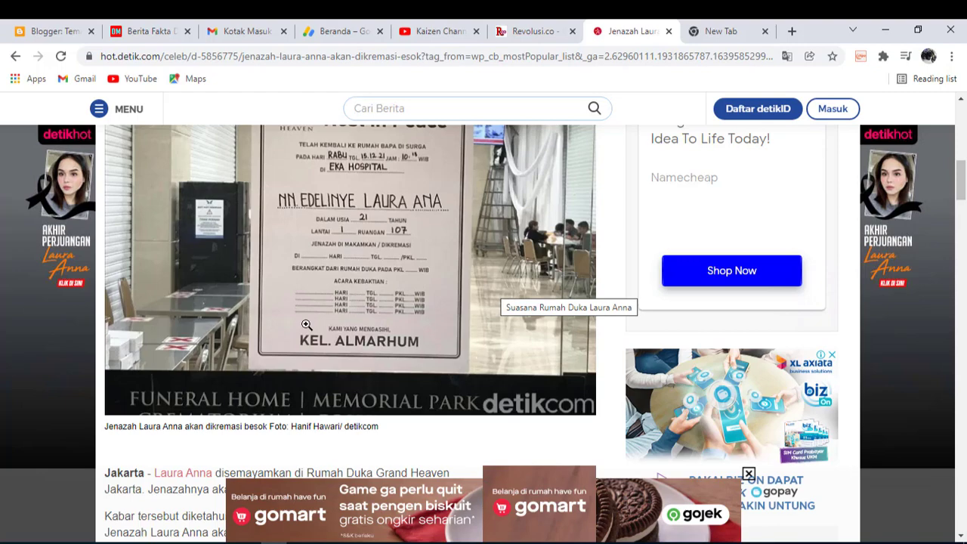
scroll(306, 325, "up", 3)
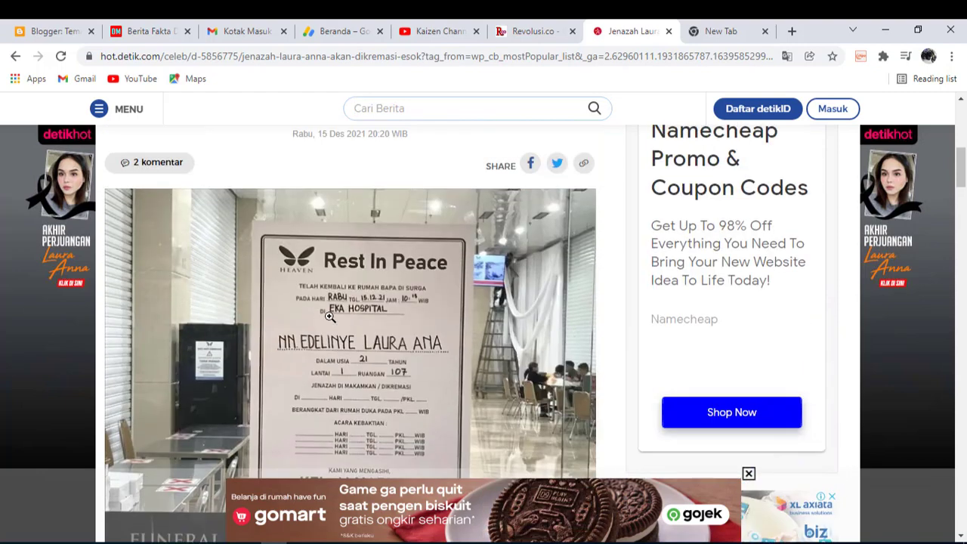
scroll(330, 319, "down", 1)
scroll(329, 319, "down", 3)
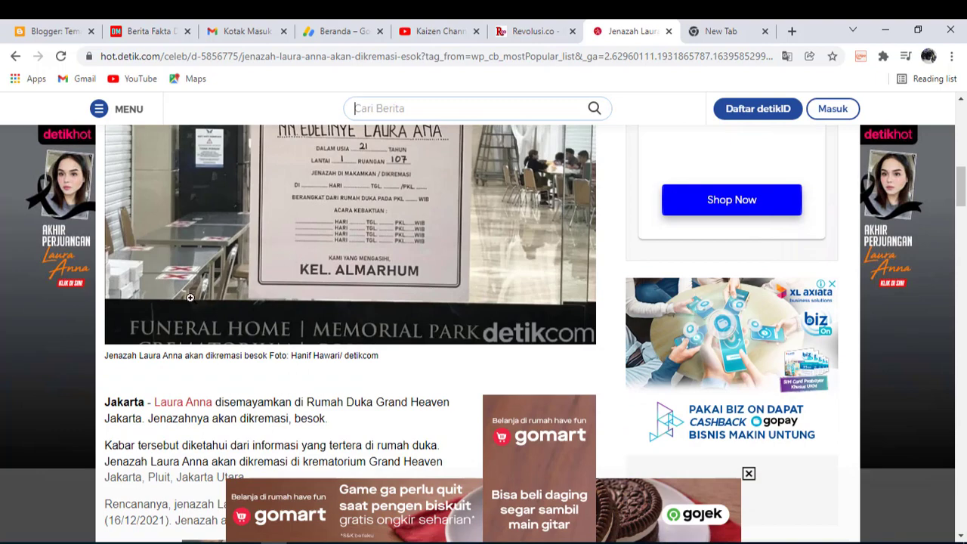
scroll(206, 326, "up", 2)
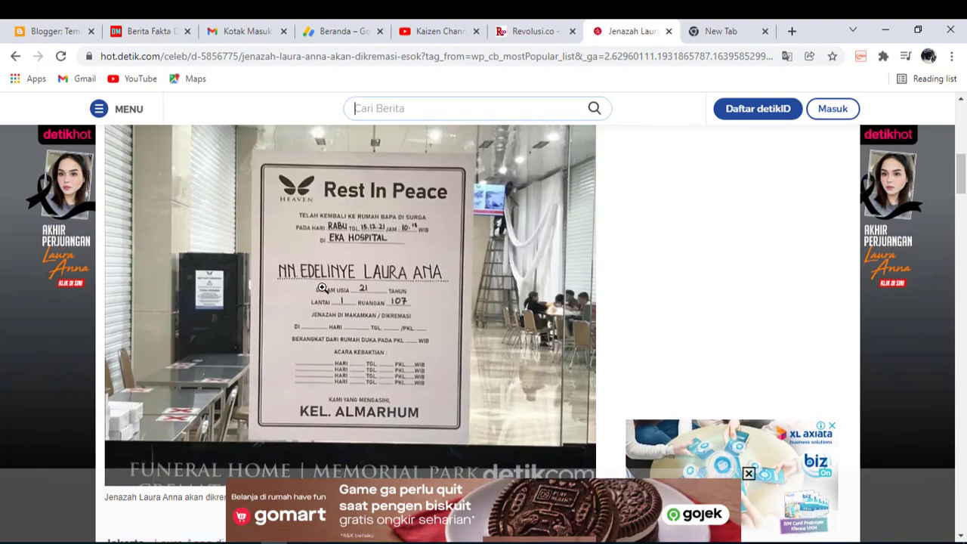
scroll(400, 298, "down", 1)
scroll(399, 298, "down", 2)
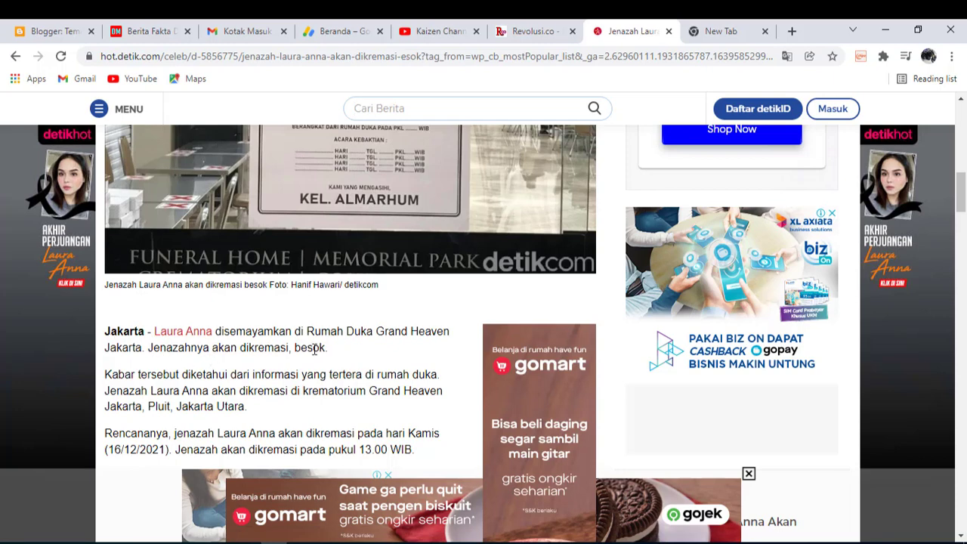
scroll(316, 373, "down", 2)
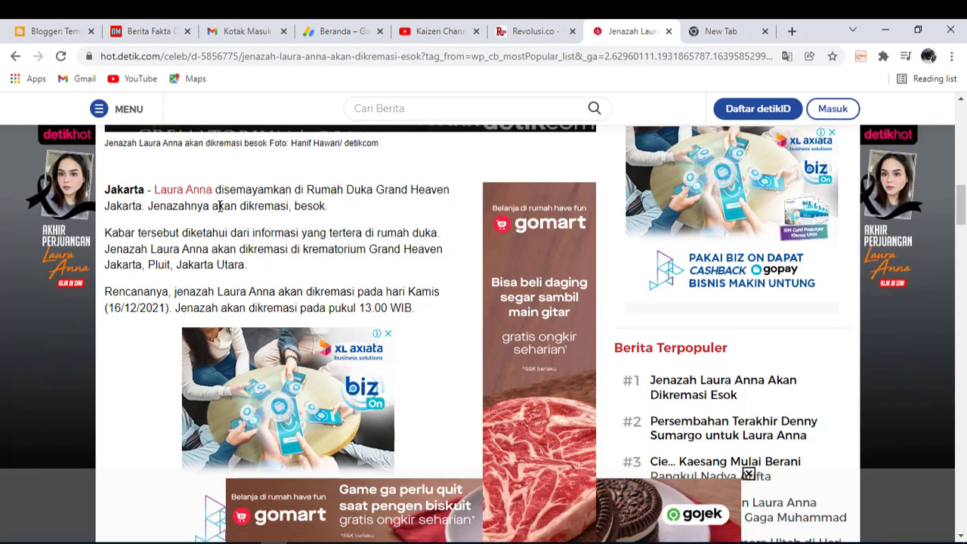
Review the article's headline, byline and date, and skim the text down to the first "Baca juga" link and back
scroll(221, 190, "up", 3)
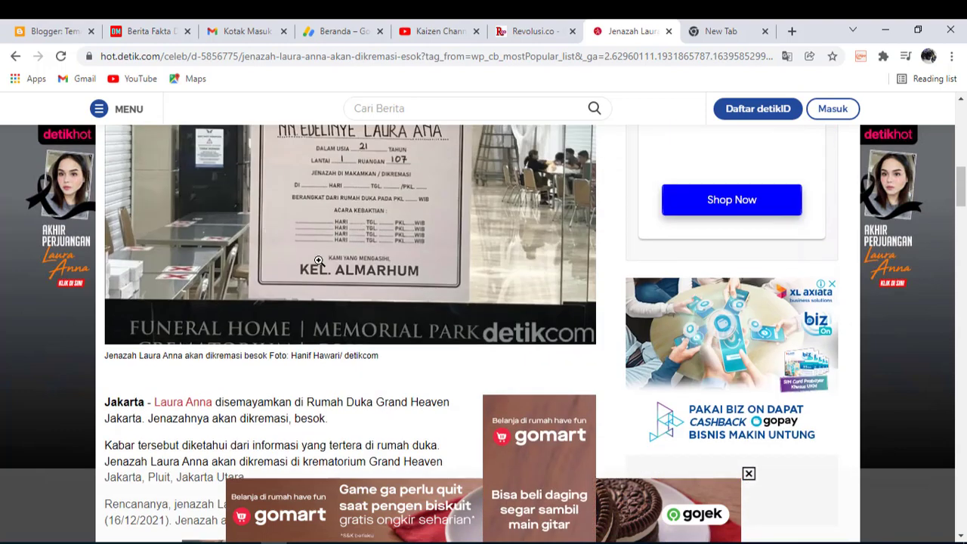
scroll(318, 260, "up", 6)
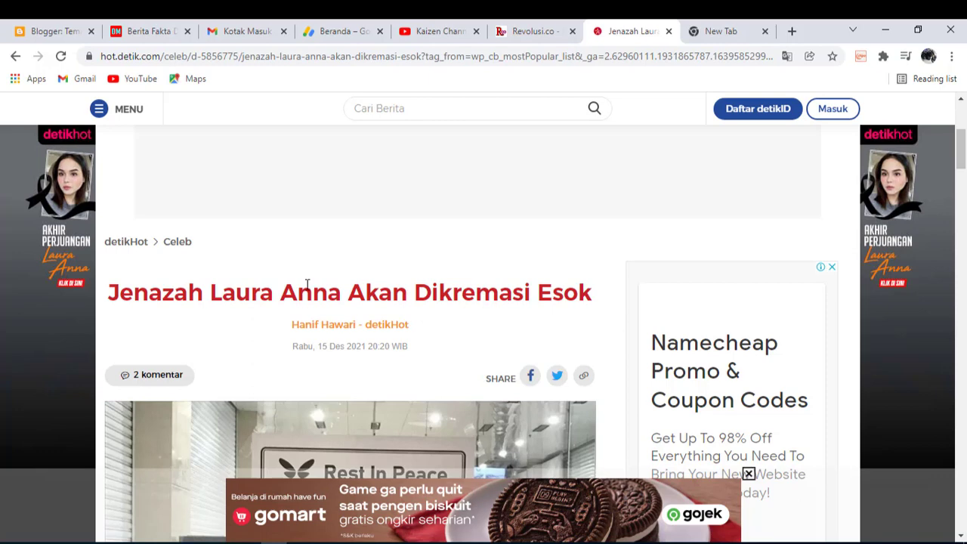
scroll(306, 285, "down", 1)
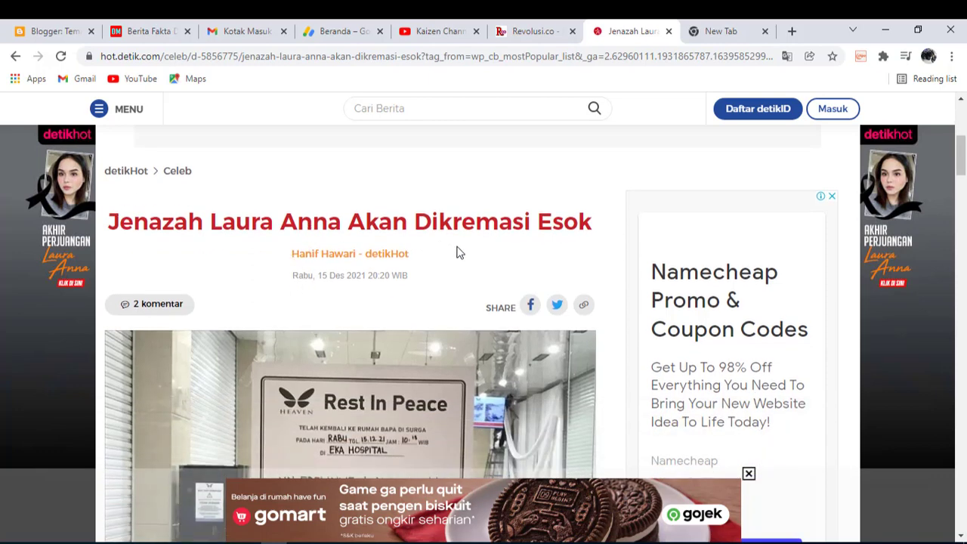
scroll(457, 252, "down", 6)
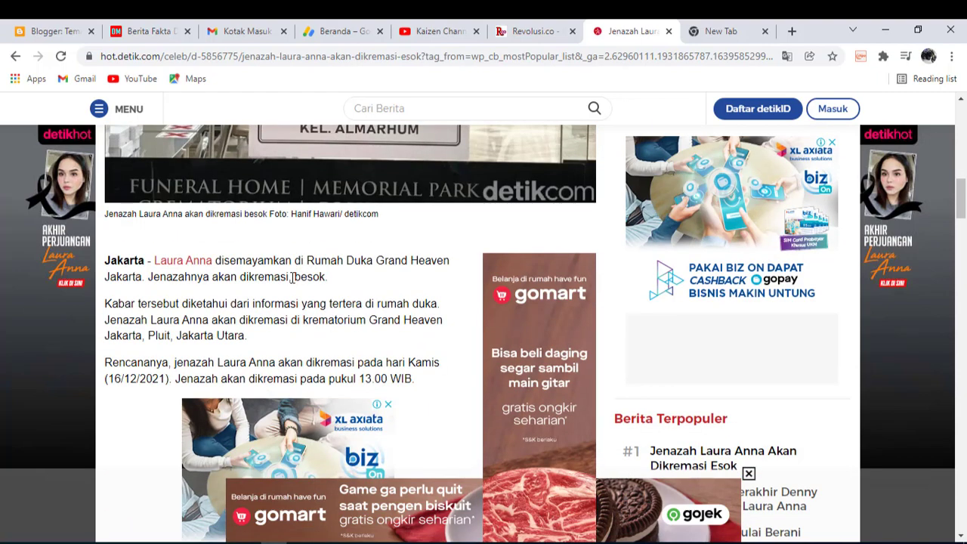
scroll(263, 278, "down", 1)
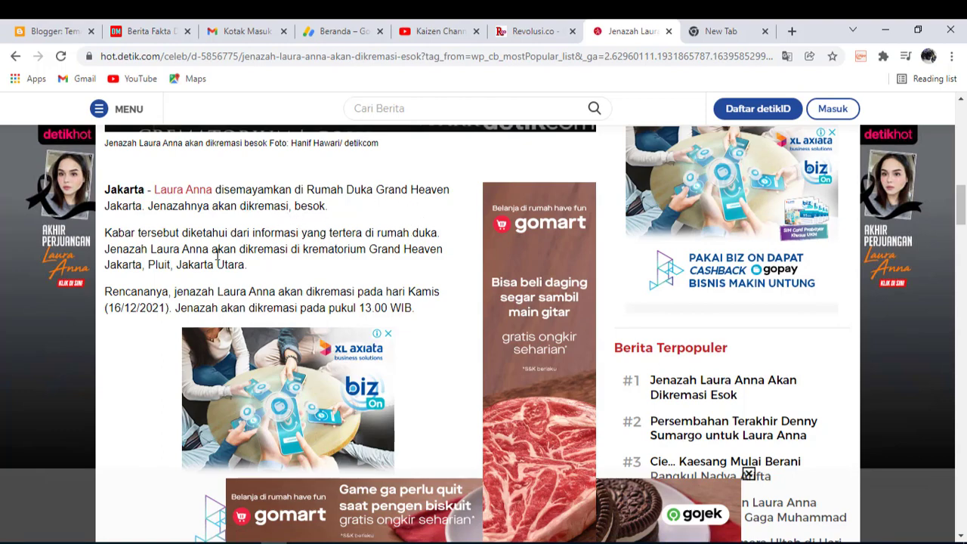
scroll(158, 284, "down", 5)
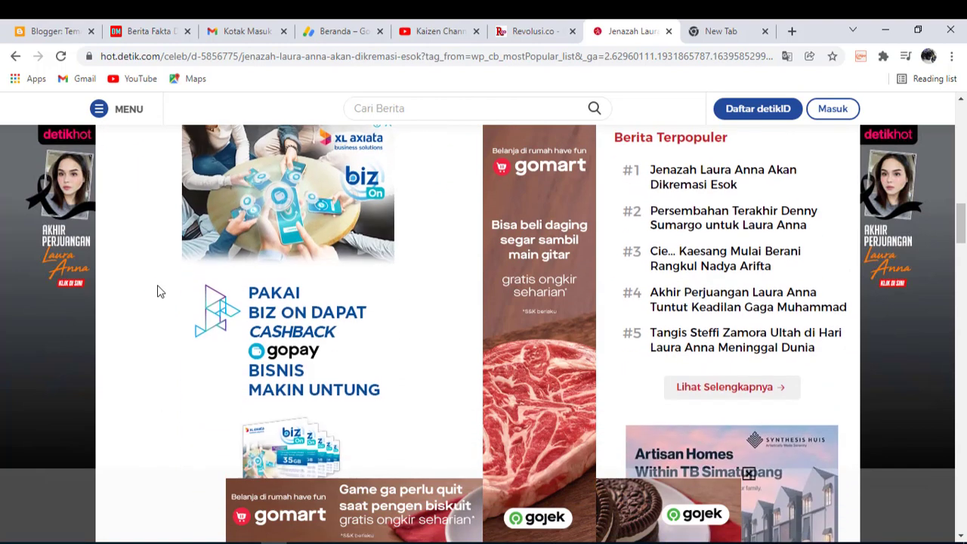
scroll(158, 287, "down", 3)
scroll(188, 324, "up", 7)
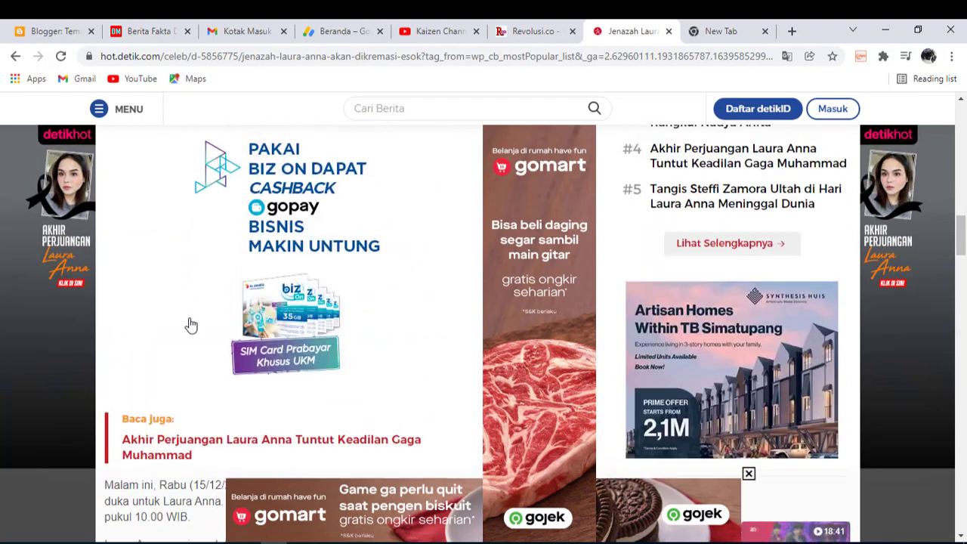
scroll(203, 337, "up", 8)
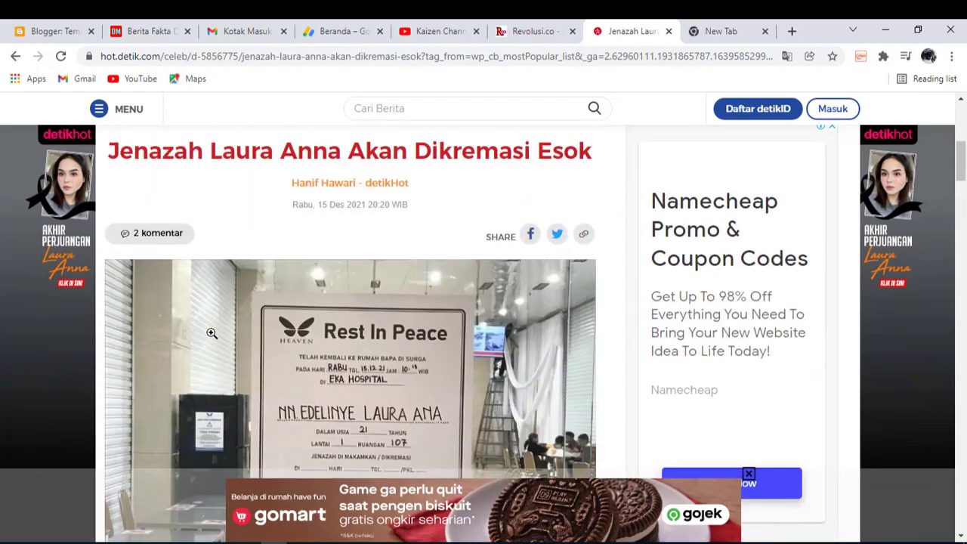
Read the article from its main photo through the opening paragraphs to the text between the two "Baca juga" links
scroll(314, 272, "down", 4)
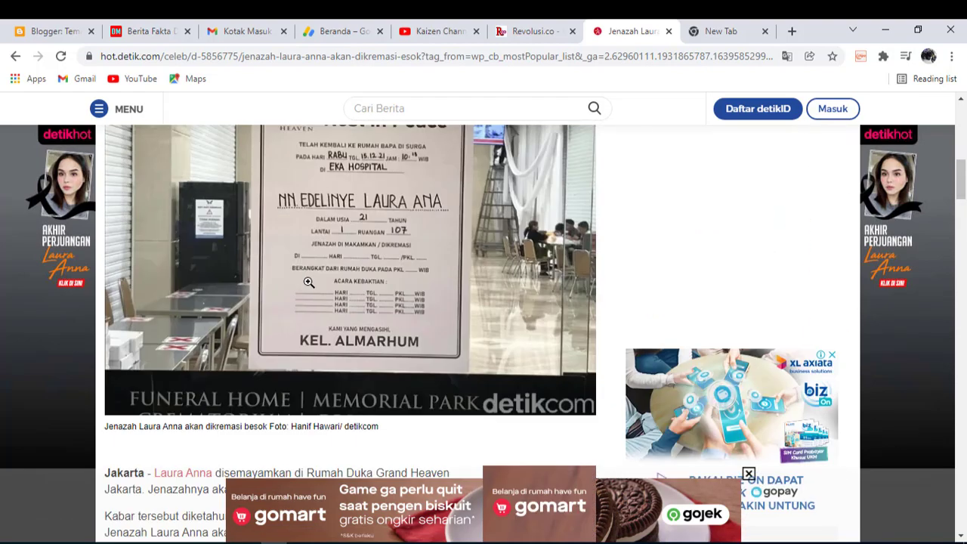
scroll(285, 317, "down", 2)
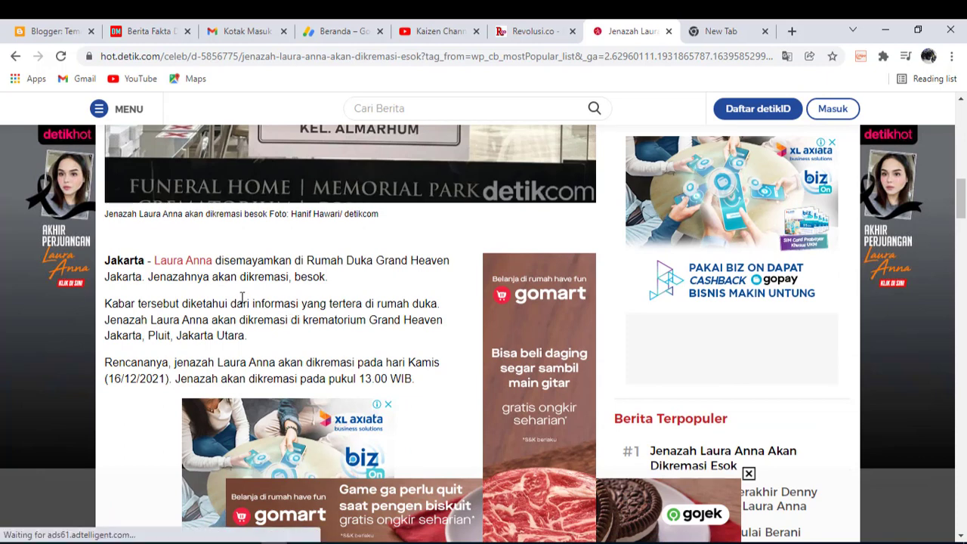
scroll(242, 296, "down", 1)
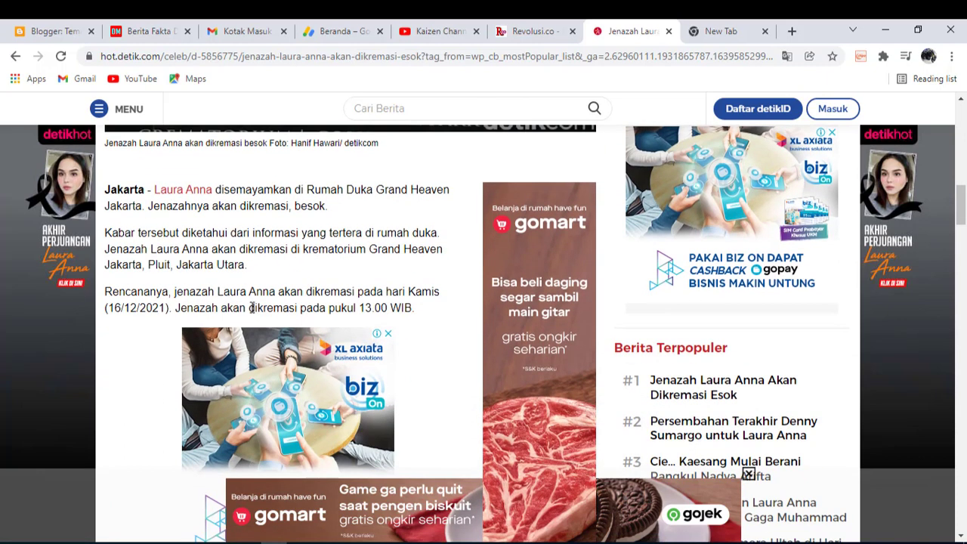
scroll(302, 330, "down", 5)
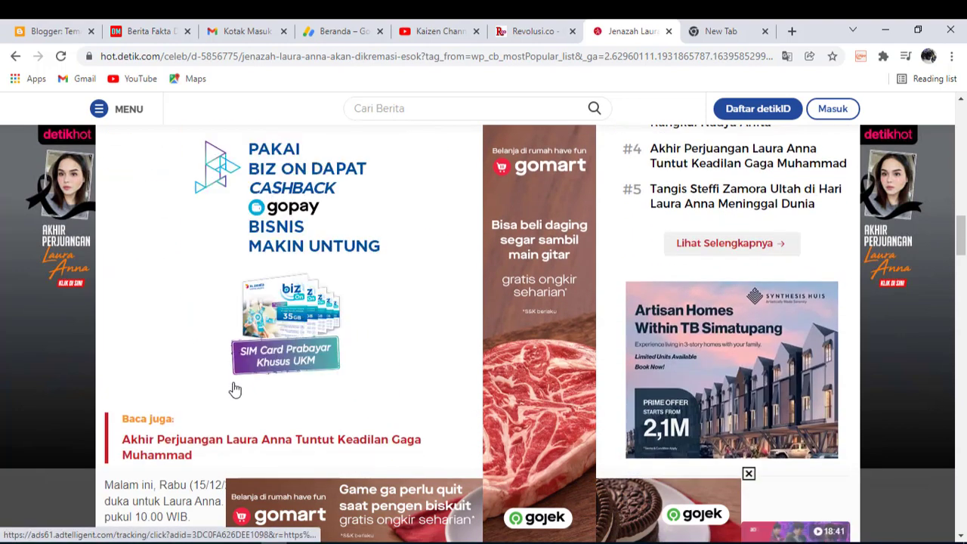
scroll(232, 388, "down", 2)
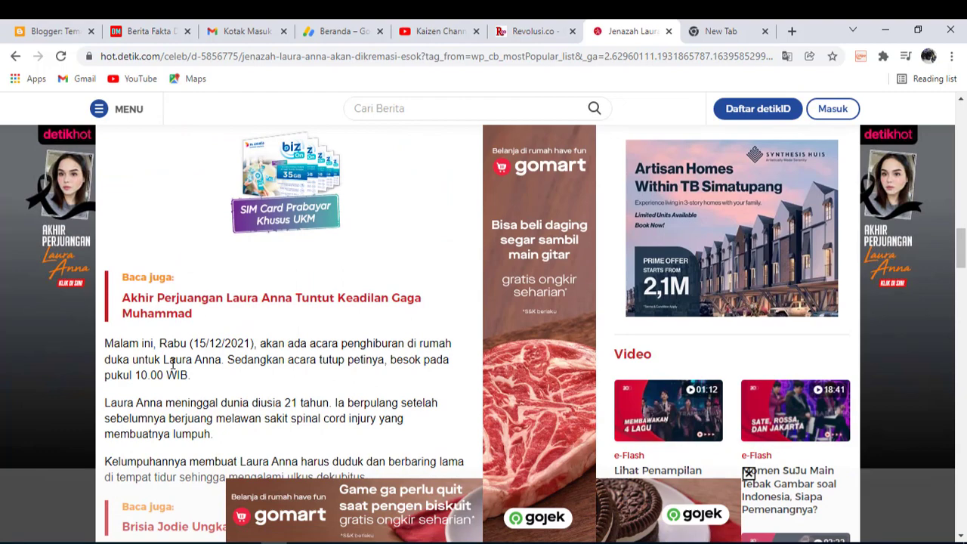
scroll(175, 380, "down", 2)
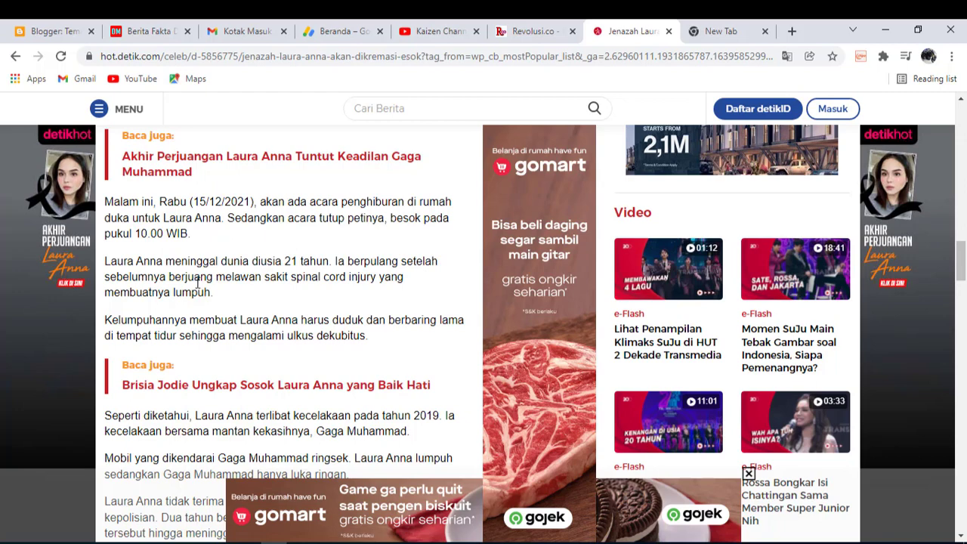
scroll(202, 291, "up", 4)
scroll(208, 313, "up", 7)
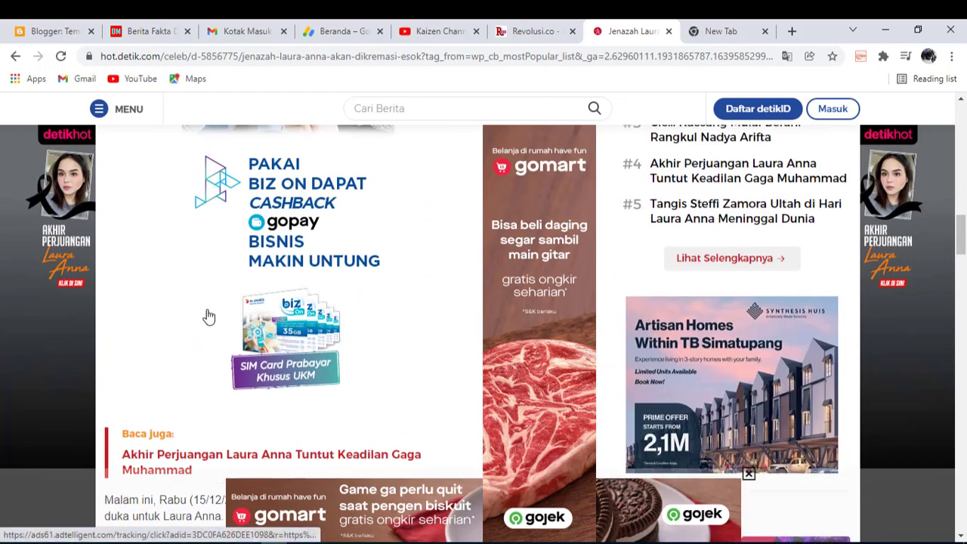
Look over the main photo again and reread the three opening paragraphs under its caption
scroll(210, 316, "up", 2)
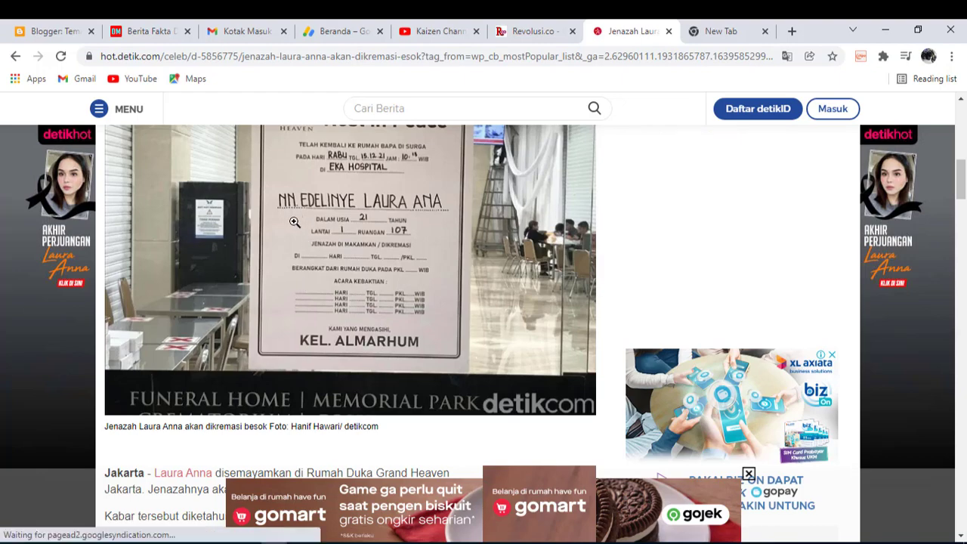
scroll(294, 231, "down", 1)
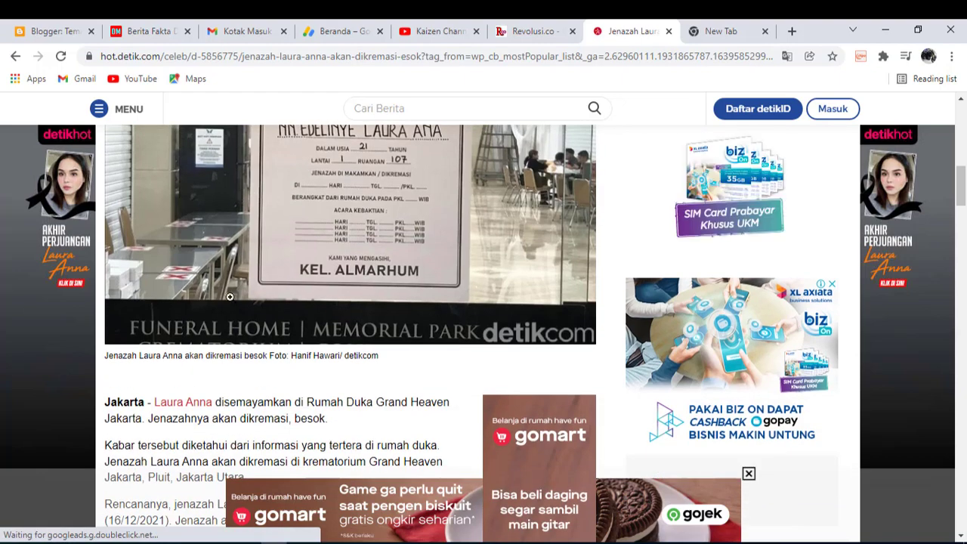
scroll(227, 295, "up", 1)
scroll(316, 284, "up", 2)
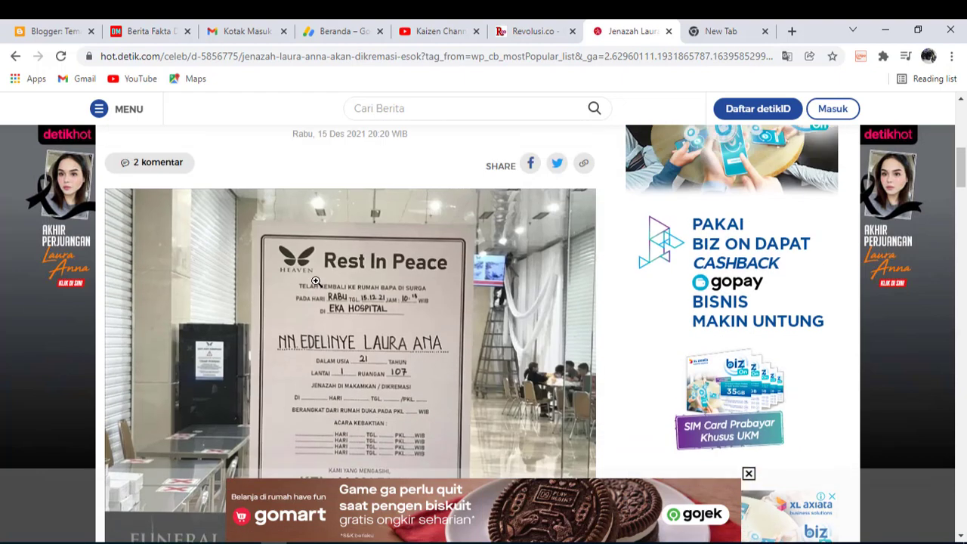
scroll(310, 278, "down", 2)
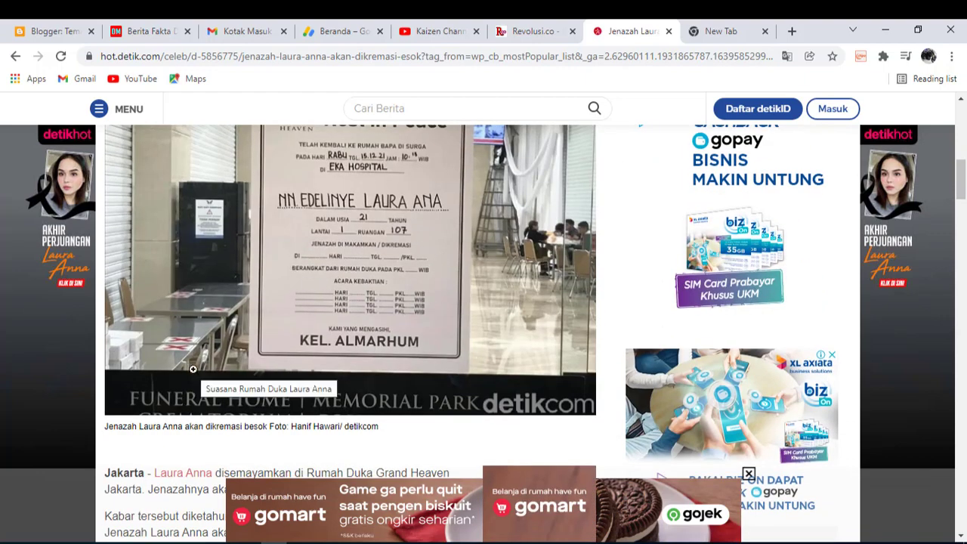
scroll(249, 378, "down", 2)
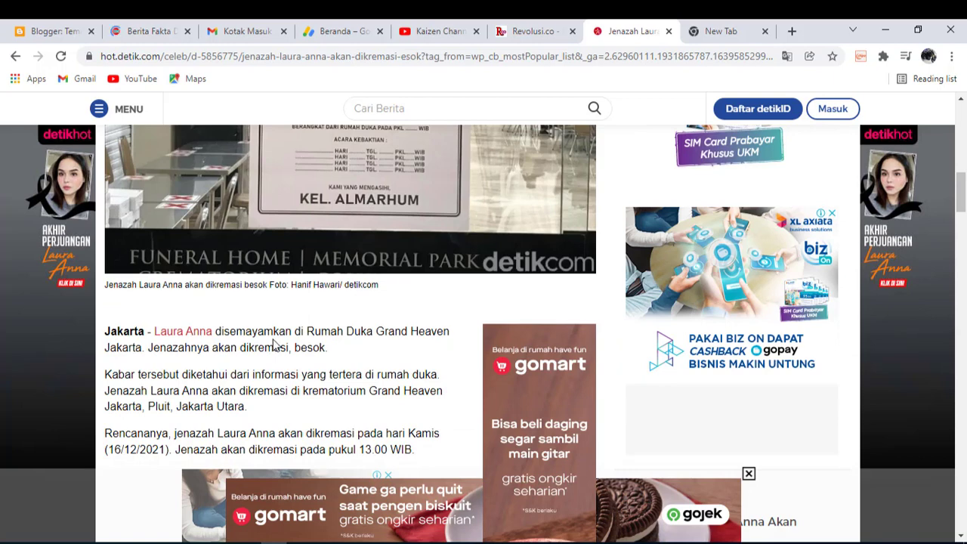
scroll(257, 346, "down", 1)
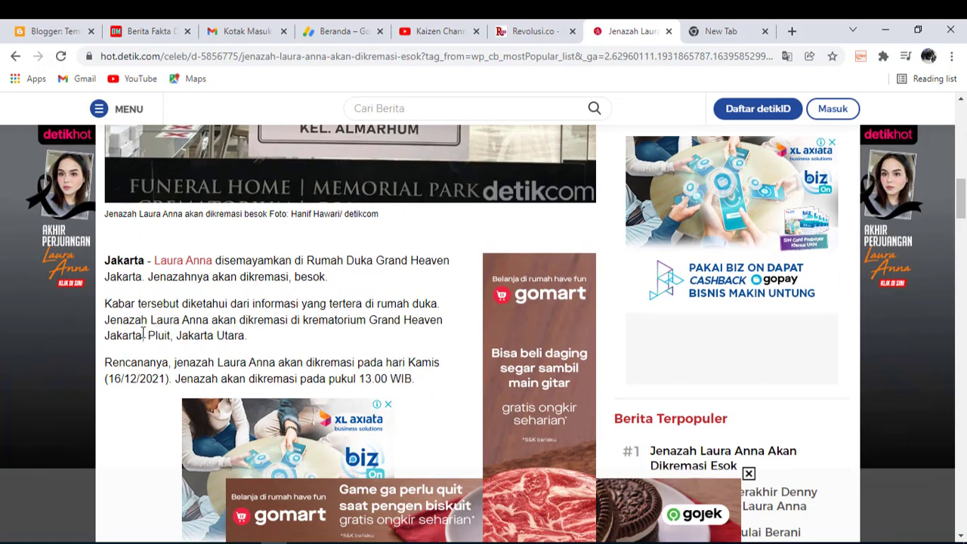
scroll(151, 343, "down", 1)
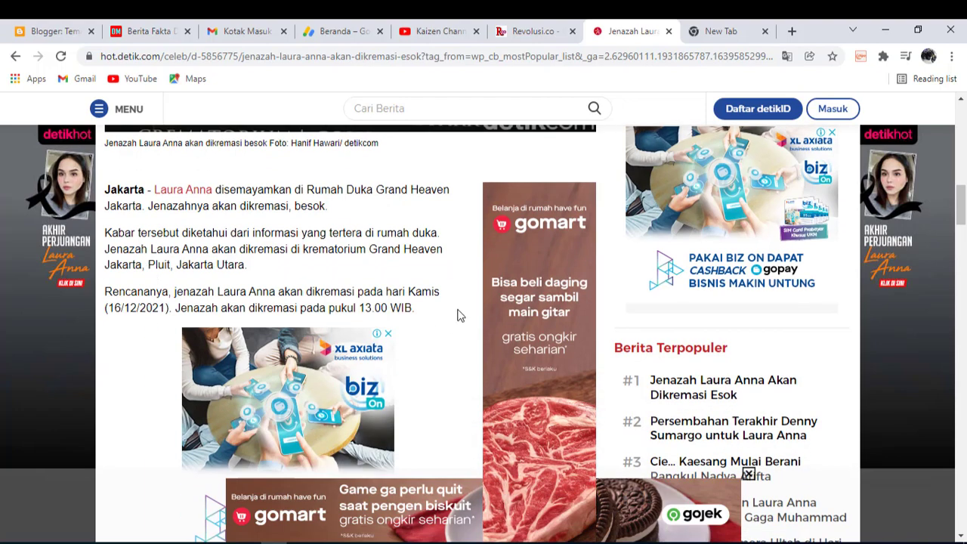
Skim the whole article from the main photo to the closing "Simak Video" line and return to the middle paragraphs
scroll(417, 283, "up", 3)
scroll(388, 384, "up", 2)
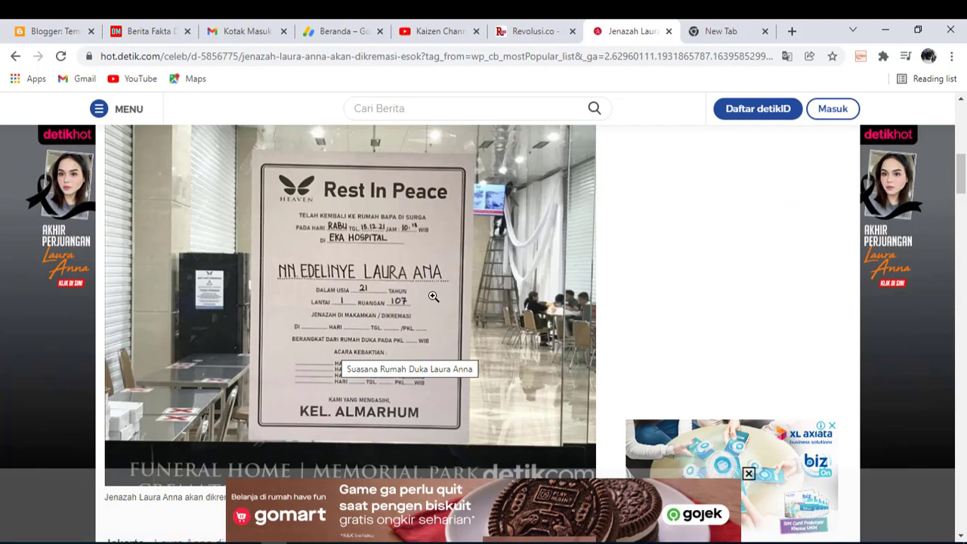
scroll(439, 299, "down", 2)
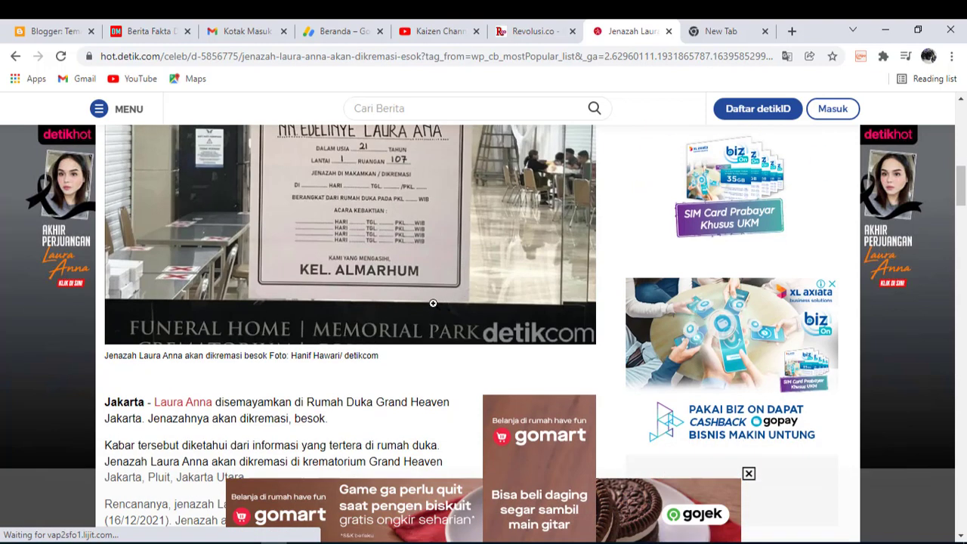
scroll(433, 302, "down", 2)
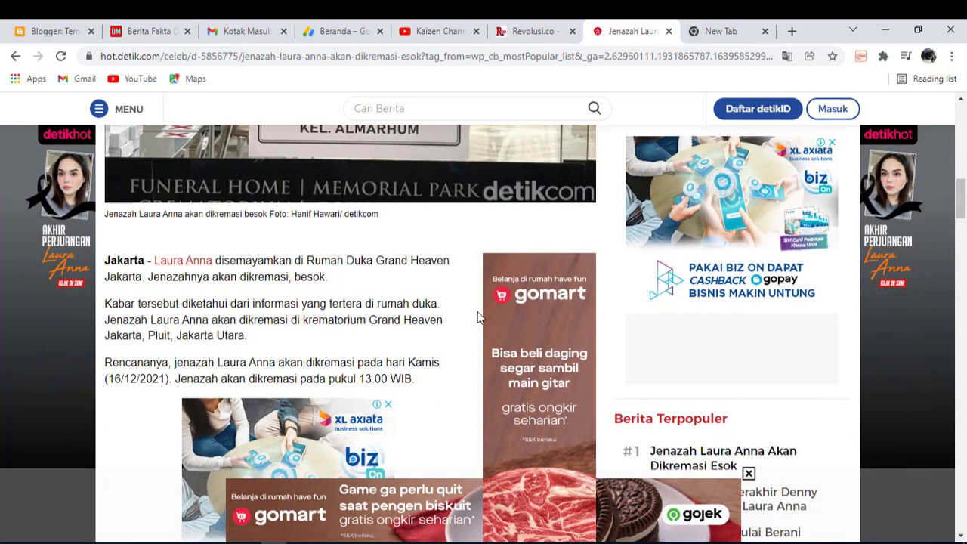
scroll(251, 265, "down", 6)
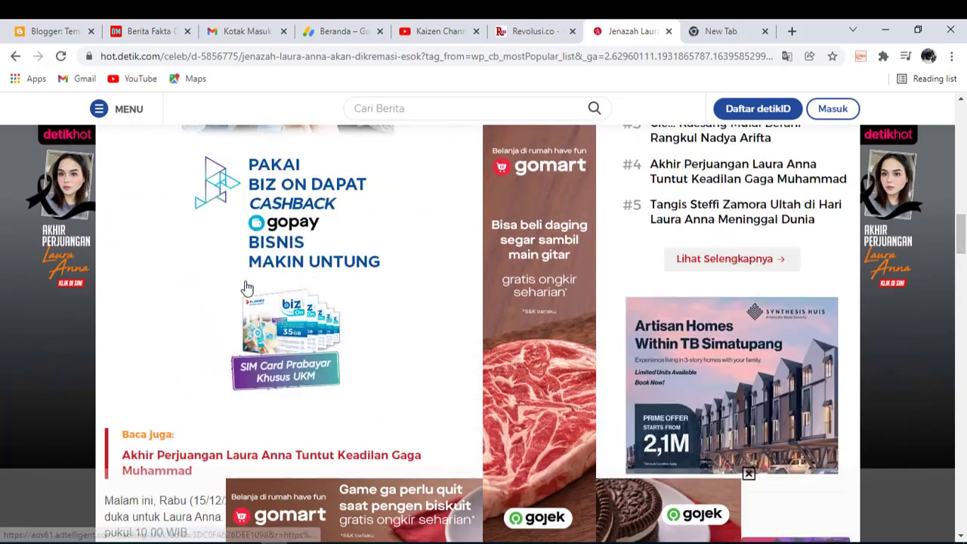
scroll(247, 288, "down", 8)
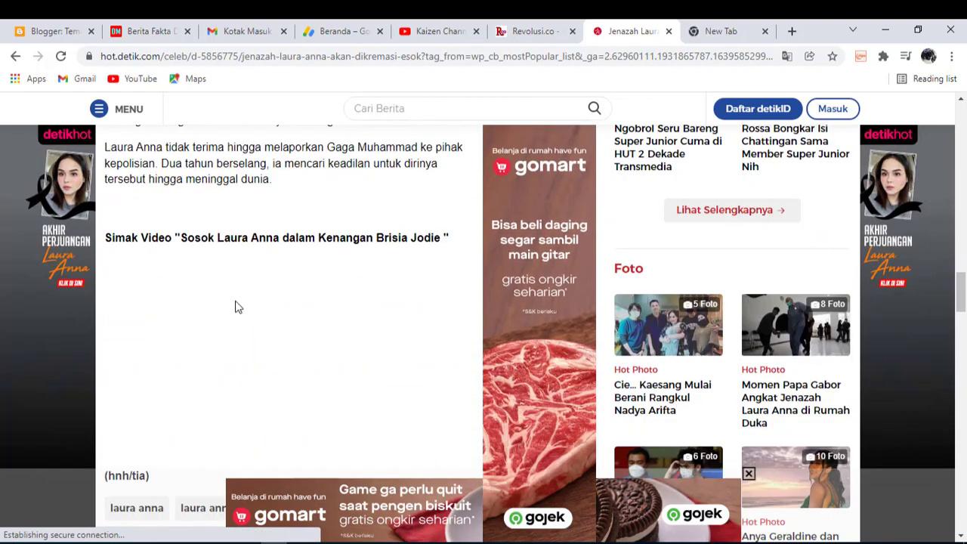
scroll(235, 307, "up", 6)
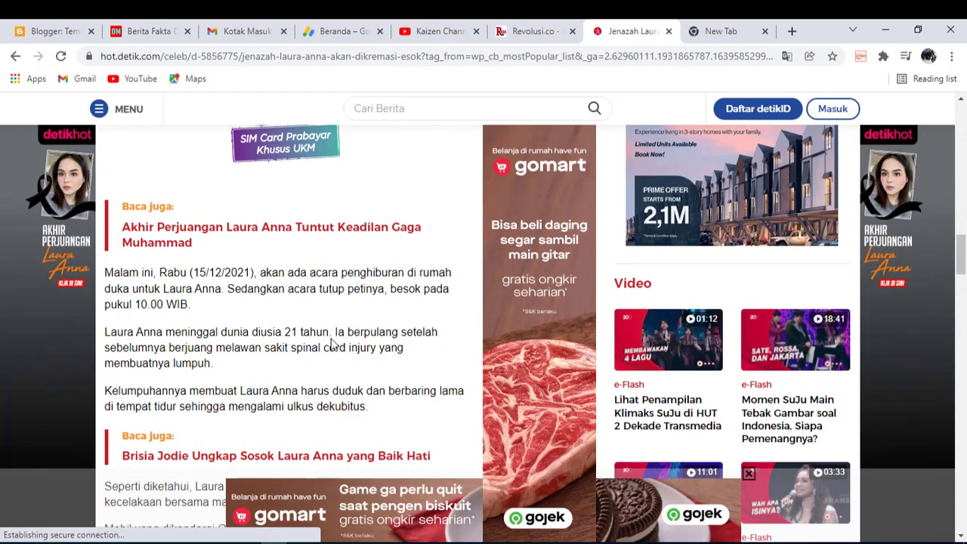
Reread the article from its opening paragraphs down to the embedded video and the topic tags beneath it
scroll(316, 321, "up", 4)
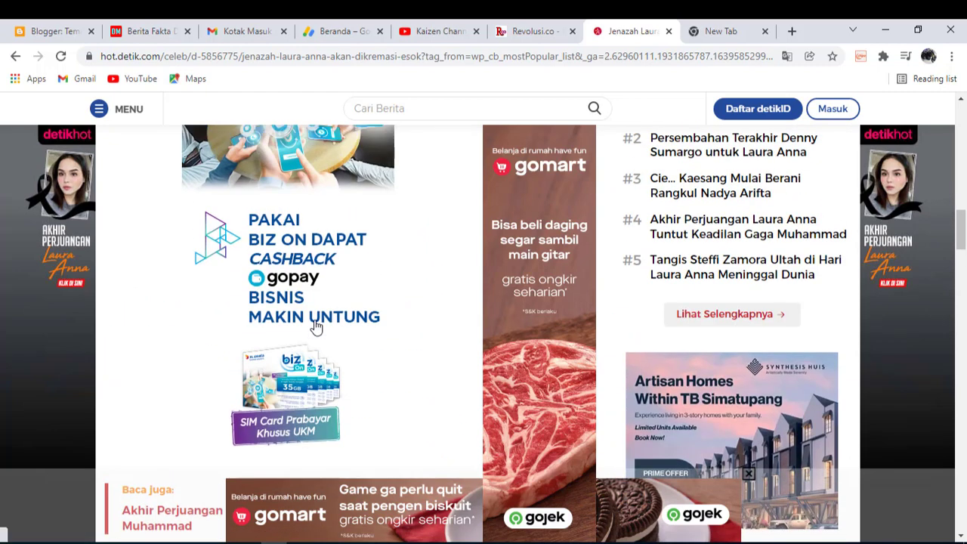
scroll(443, 325, "up", 2)
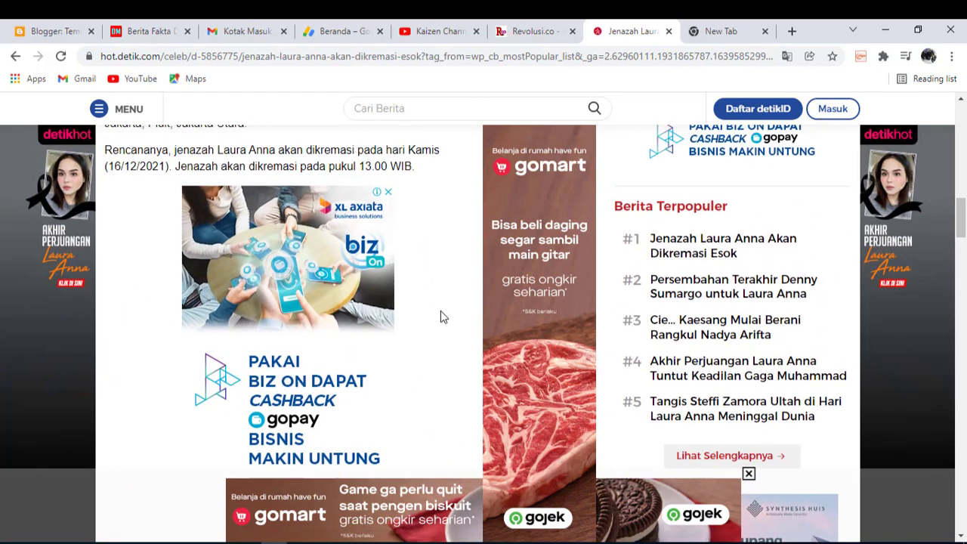
scroll(427, 292, "up", 5)
scroll(423, 287, "down", 3)
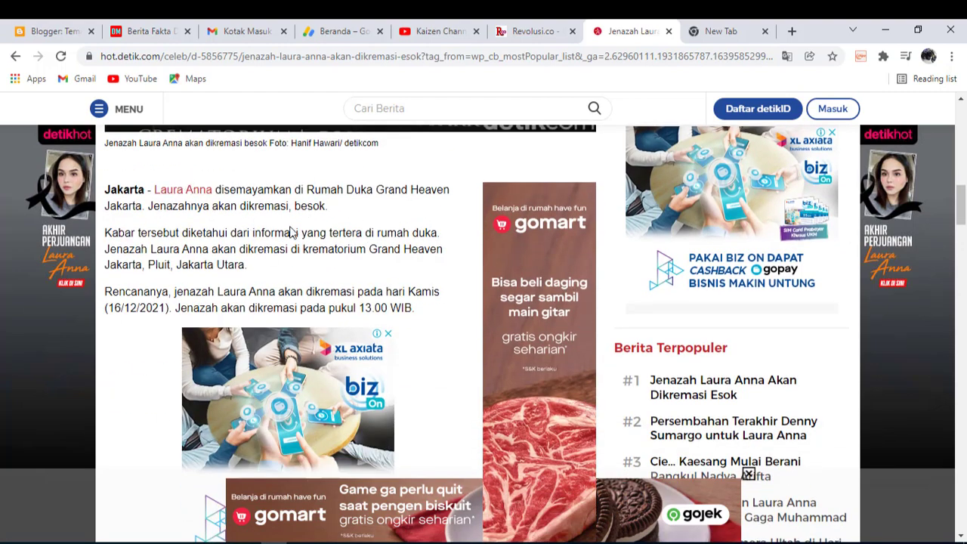
scroll(295, 234, "down", 6)
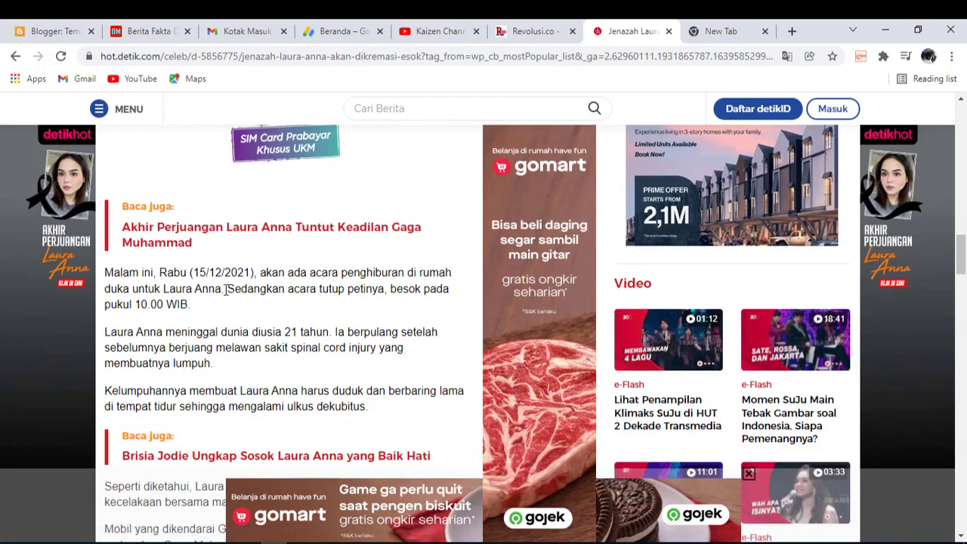
scroll(334, 345, "down", 5)
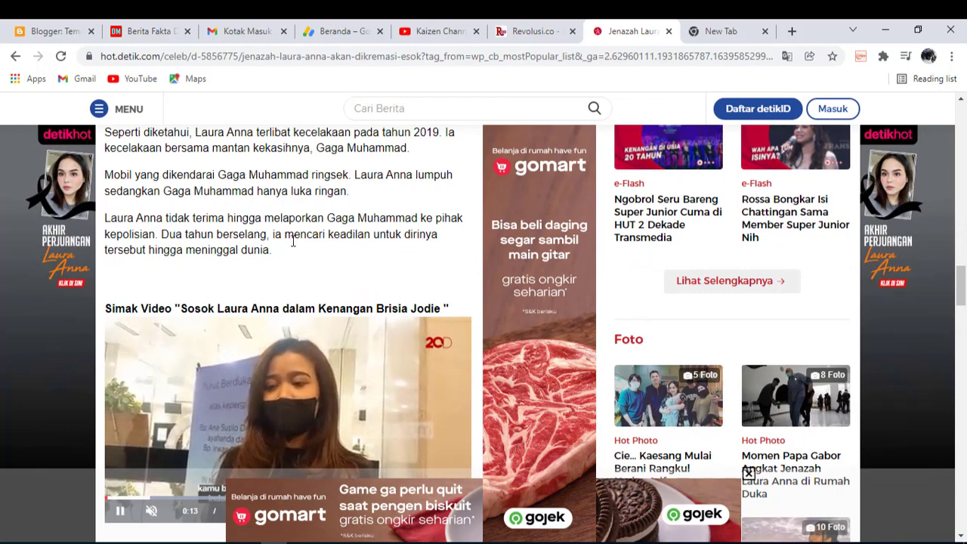
scroll(358, 277, "down", 3)
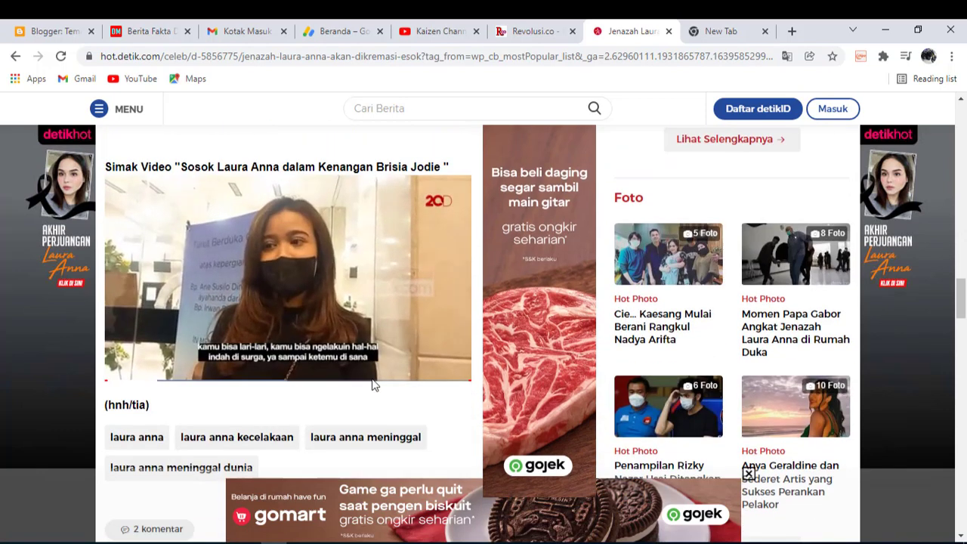
Switch to Notepad and add ",Orchidmedianews" directly after "Jakarta" at the start of the first line
key("alt+Tab")
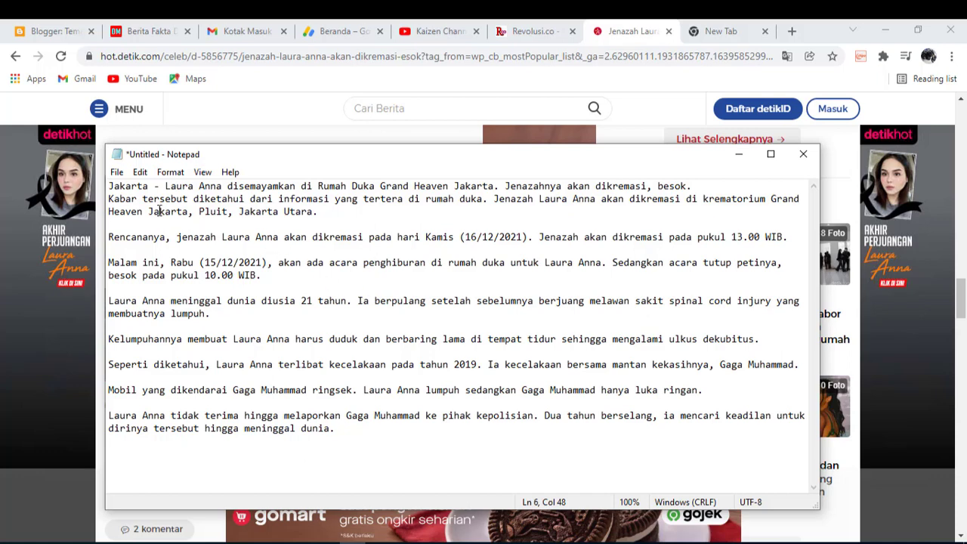
left_click(150, 186)
type(",")
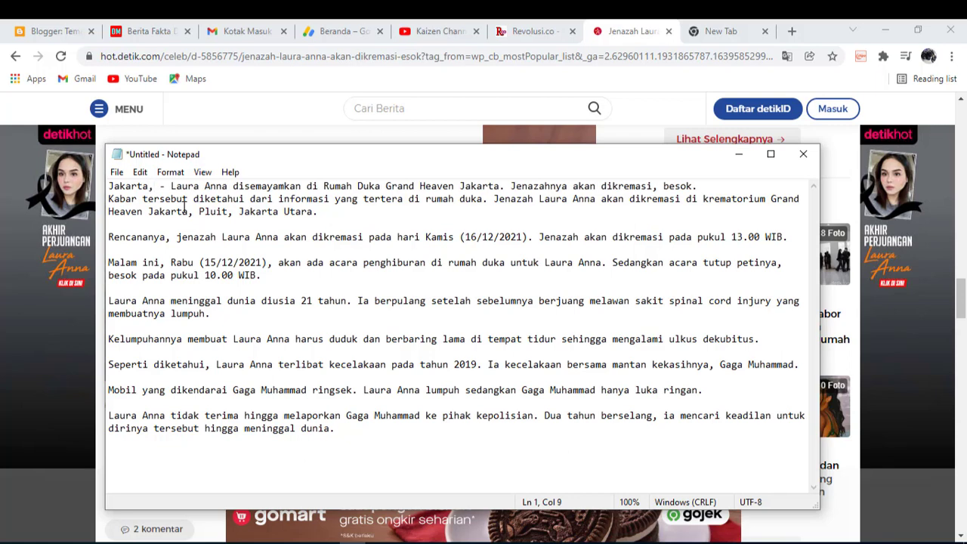
type("0")
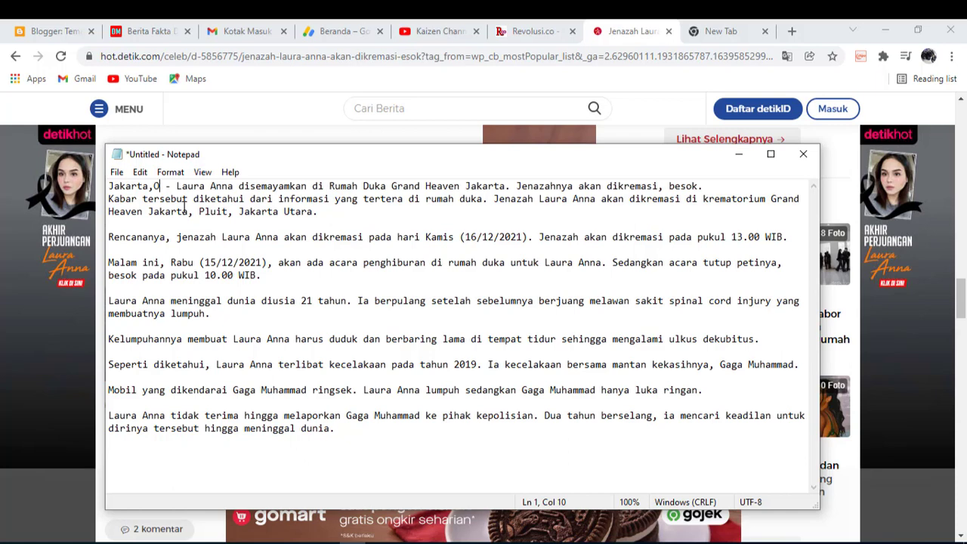
type("r")
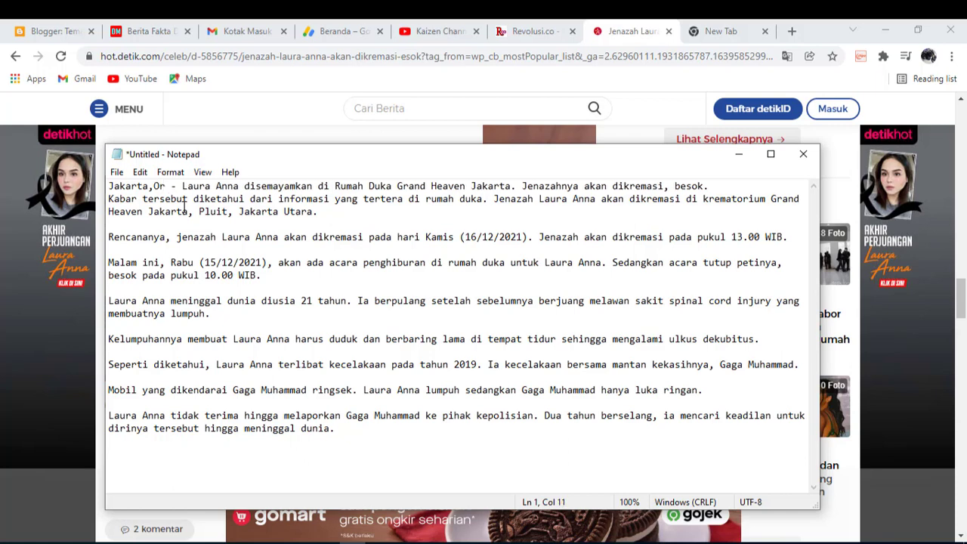
type("chi")
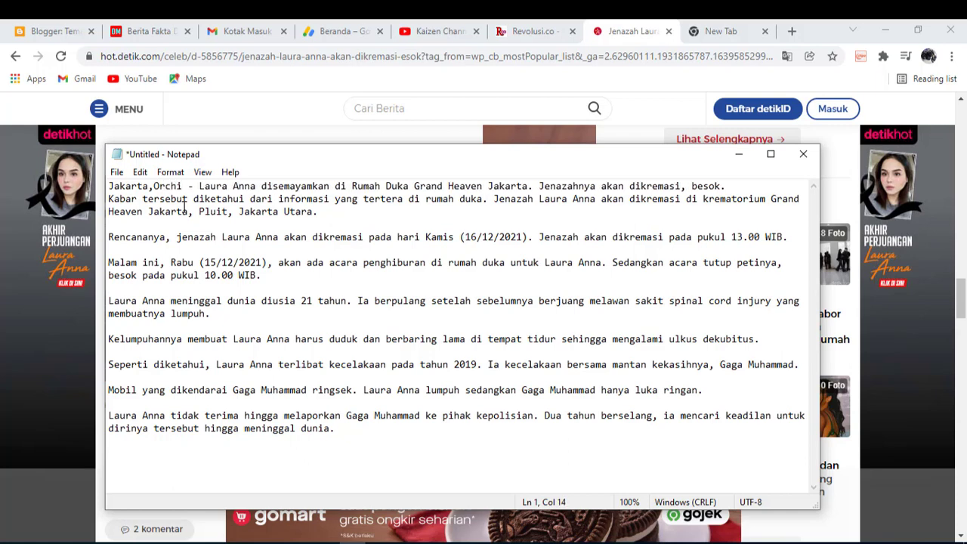
type("dmedi")
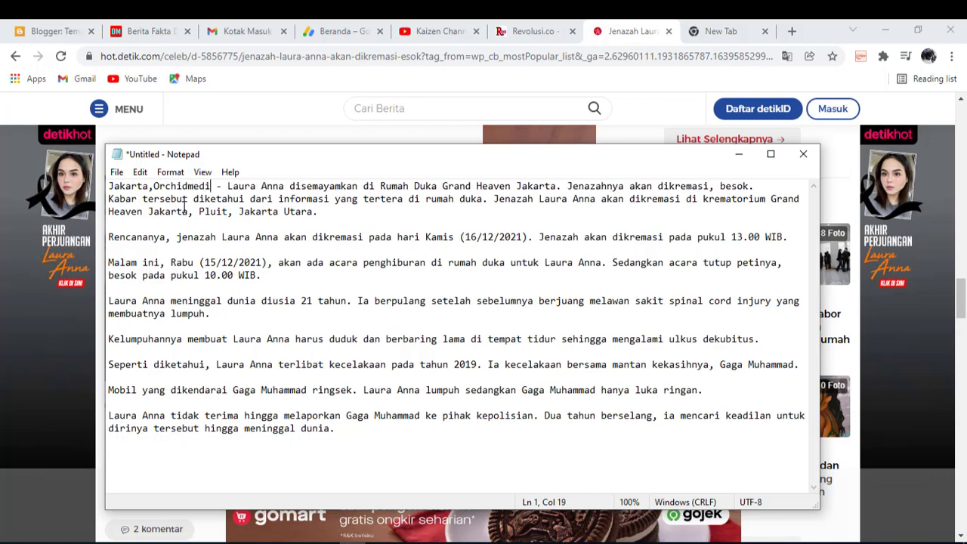
type("anews")
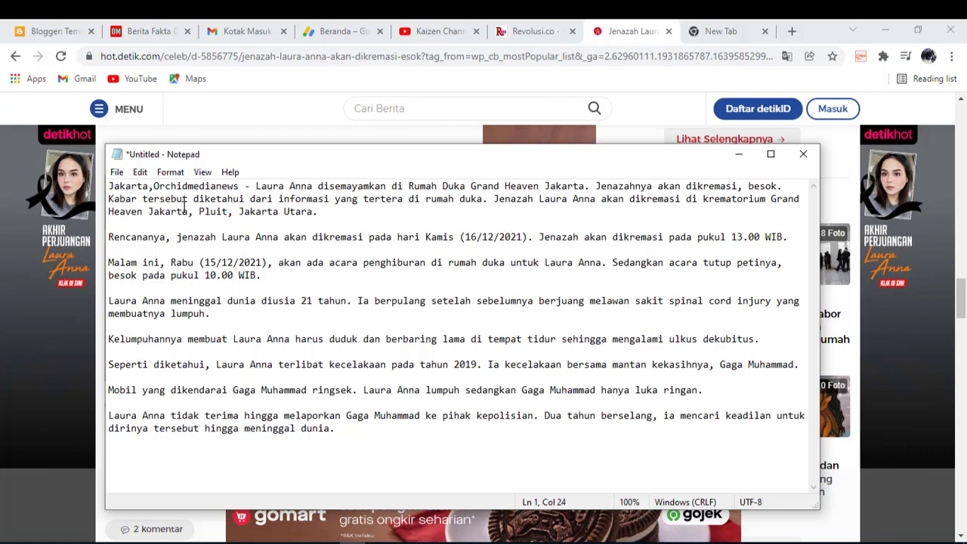
Remove the stray letter in "disemayamkan", insert "Jenazah selebgram" before "Laura Anna" in the first line, and dismiss the low-battery warning
key("BackSpace")
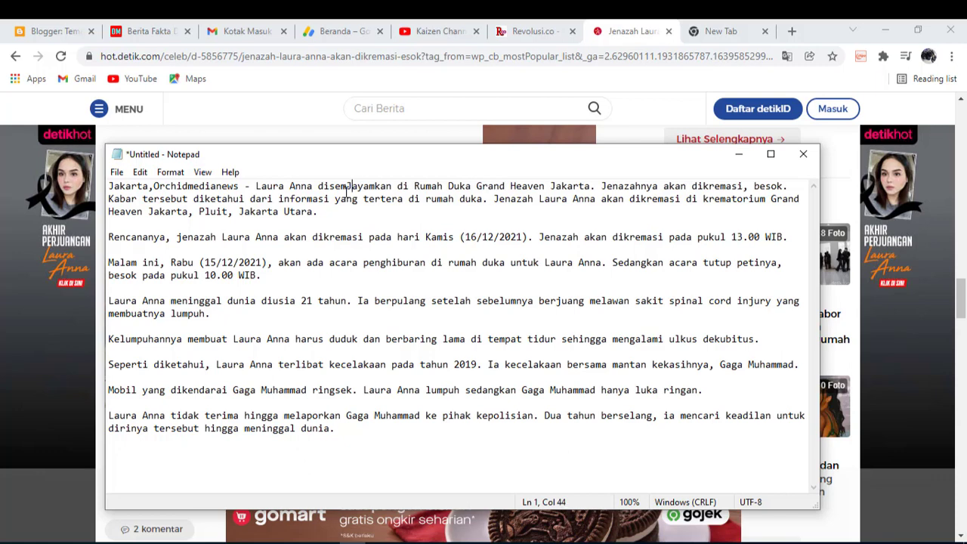
key("BackSpace")
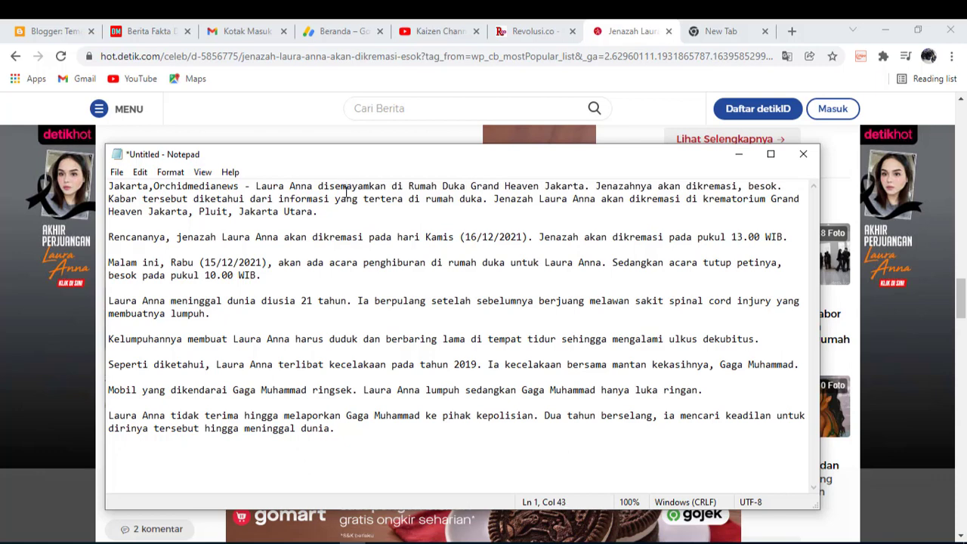
left_click(255, 186)
type("J")
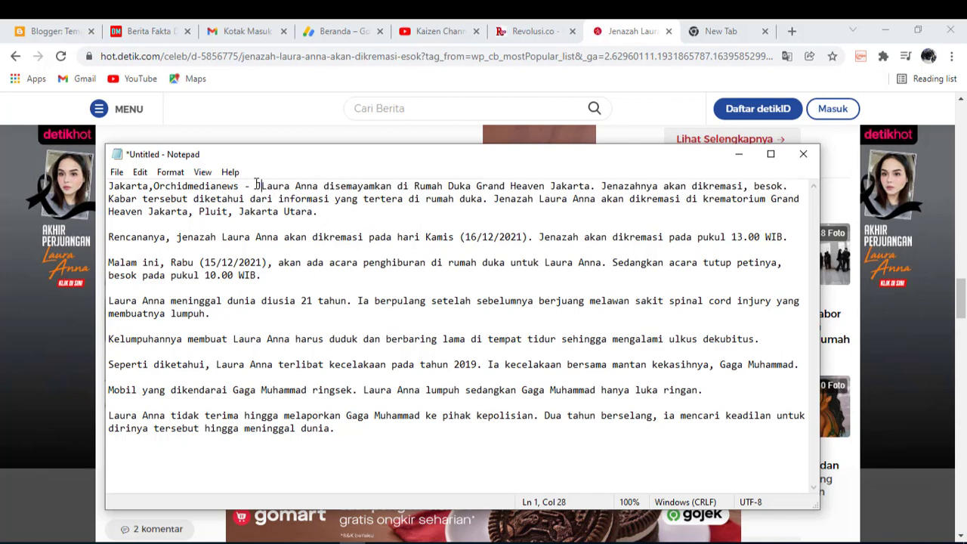
type("en")
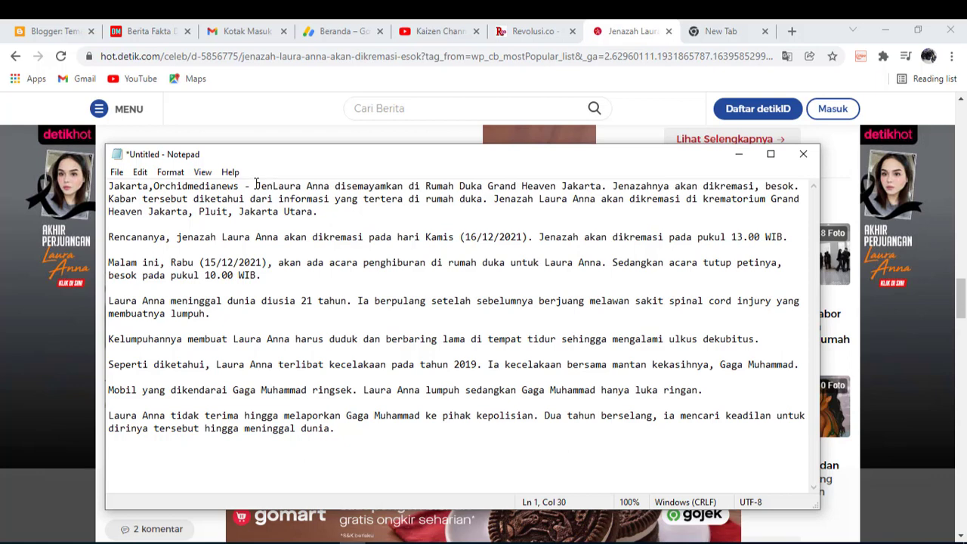
type("azah")
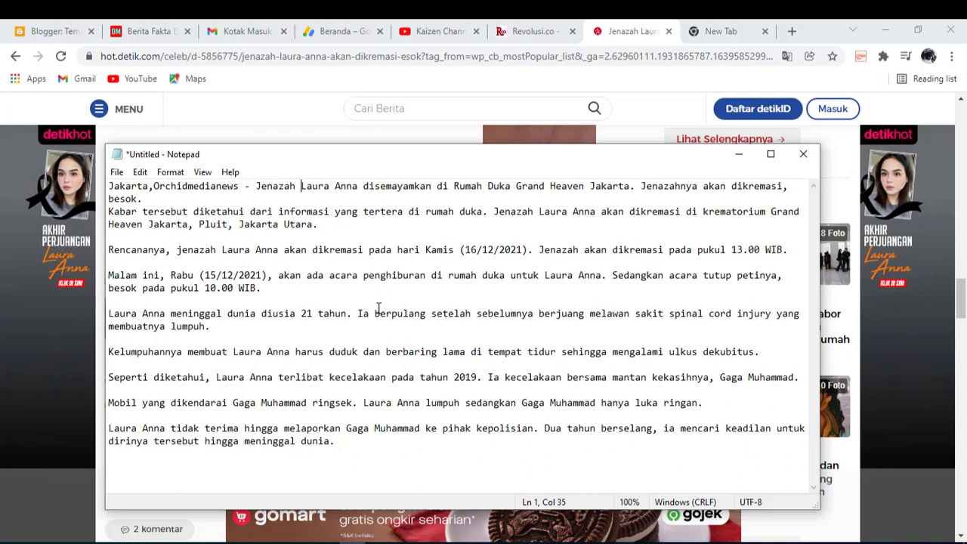
type(" sel")
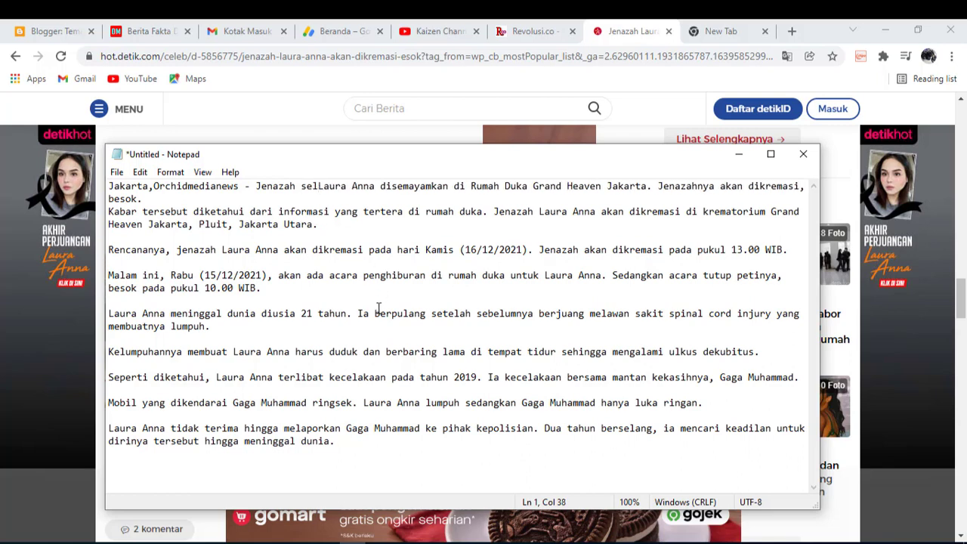
type("ebg")
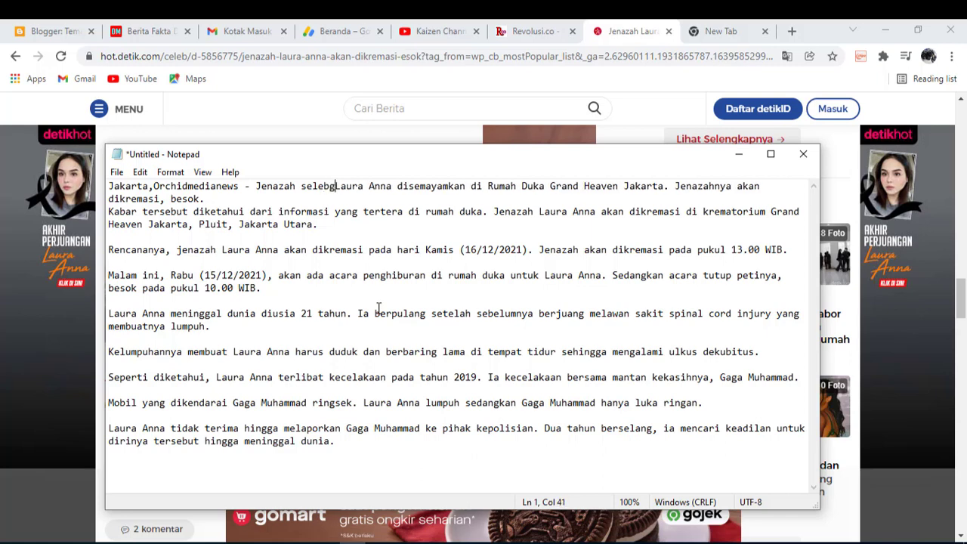
type("ra")
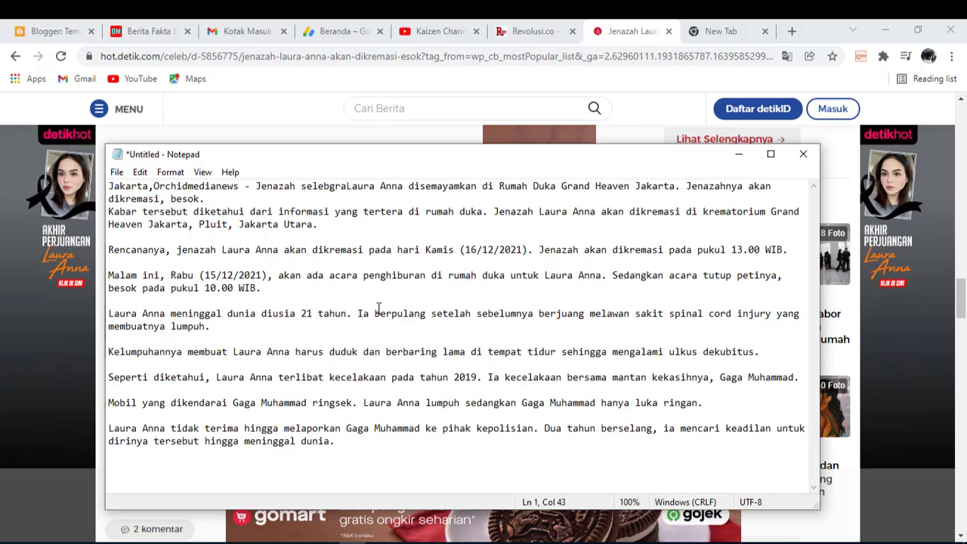
type("m")
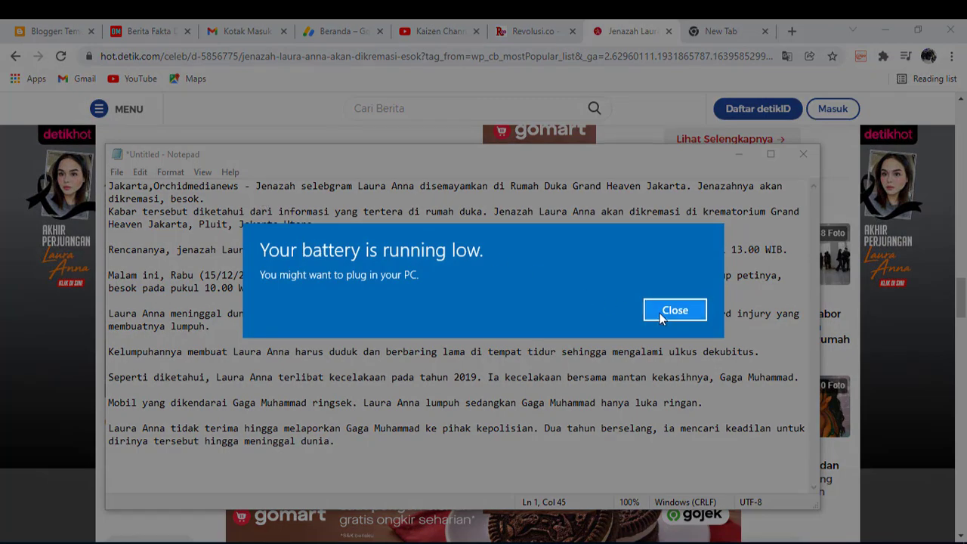
left_click(658, 312)
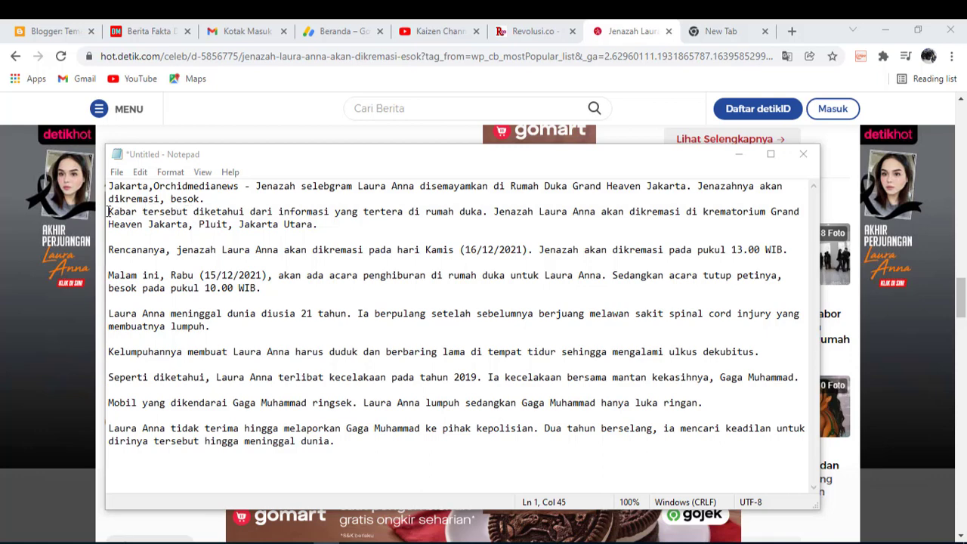
left_click(230, 214)
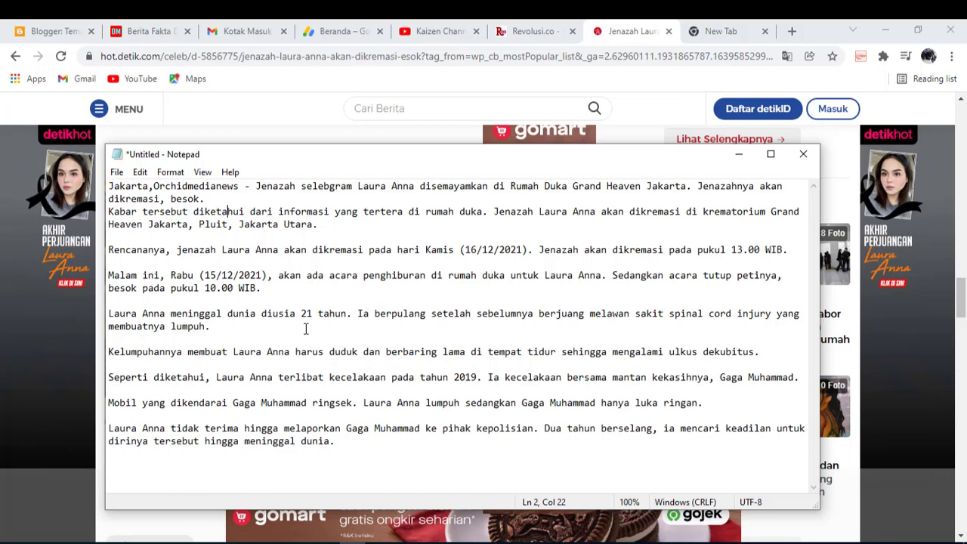
left_click_drag(329, 276, 332, 277)
left_click(358, 276)
Return to the article in the browser and save its main photo to Pictures as the JPEG suasana-rumah-duka-laura-anna_43
key("alt+Tab")
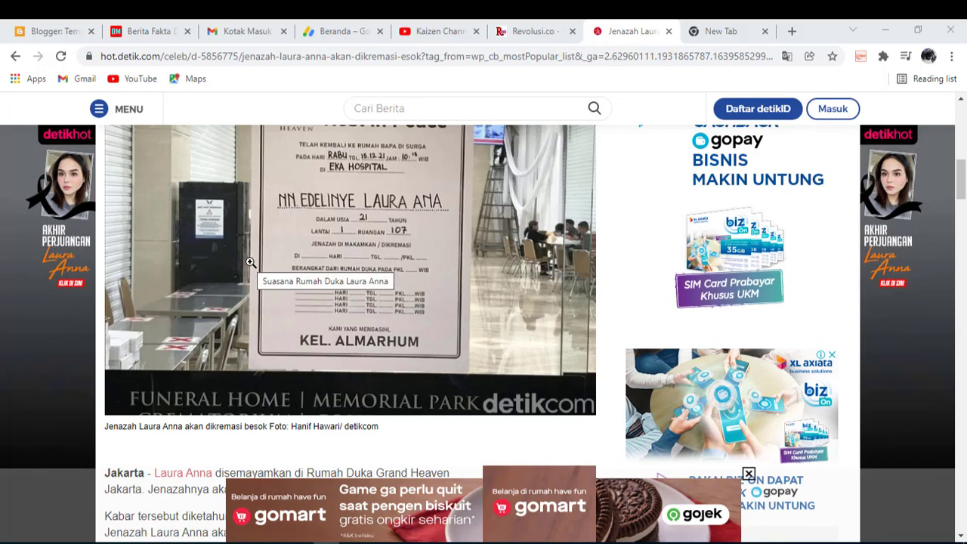
scroll(250, 262, "up", 1)
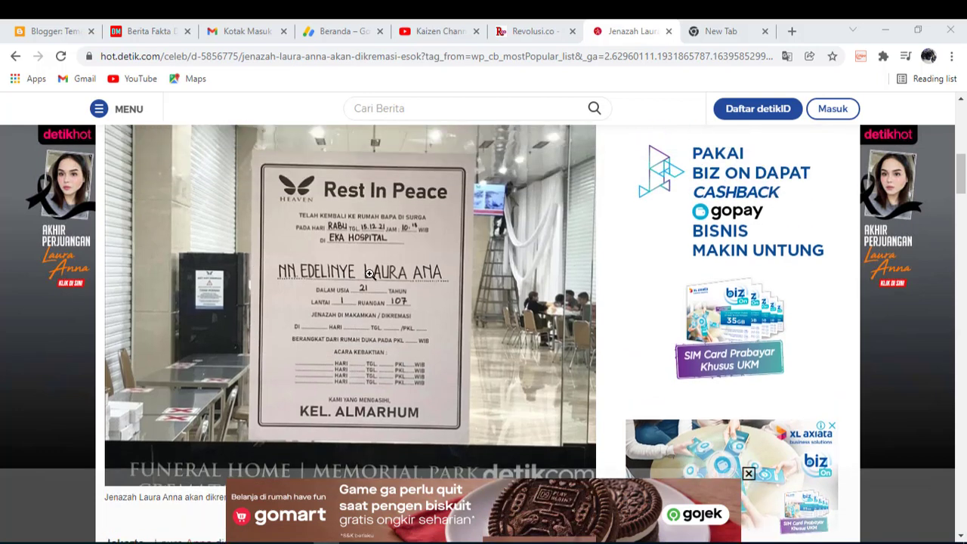
scroll(311, 287, "up", 1)
scroll(311, 287, "up", 1)
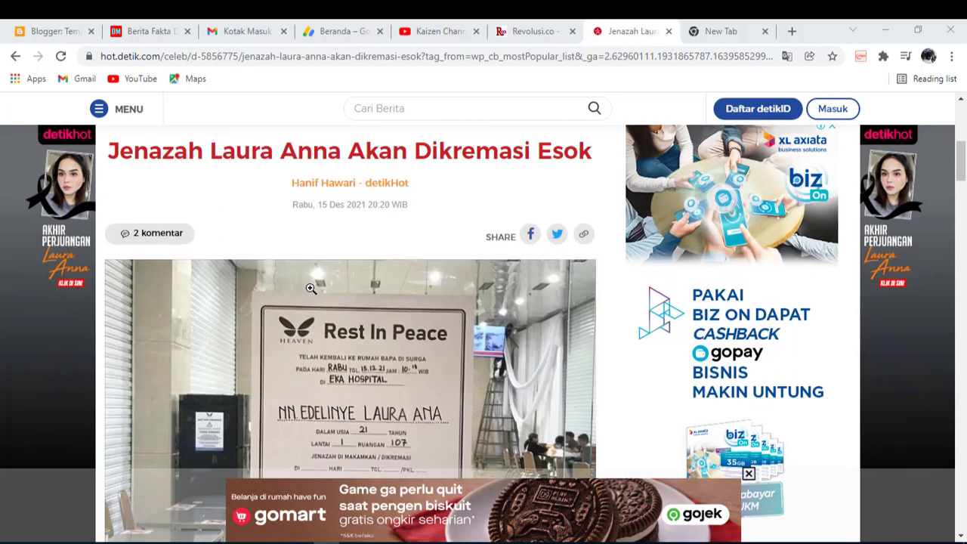
scroll(311, 287, "down", 2)
right_click(330, 221)
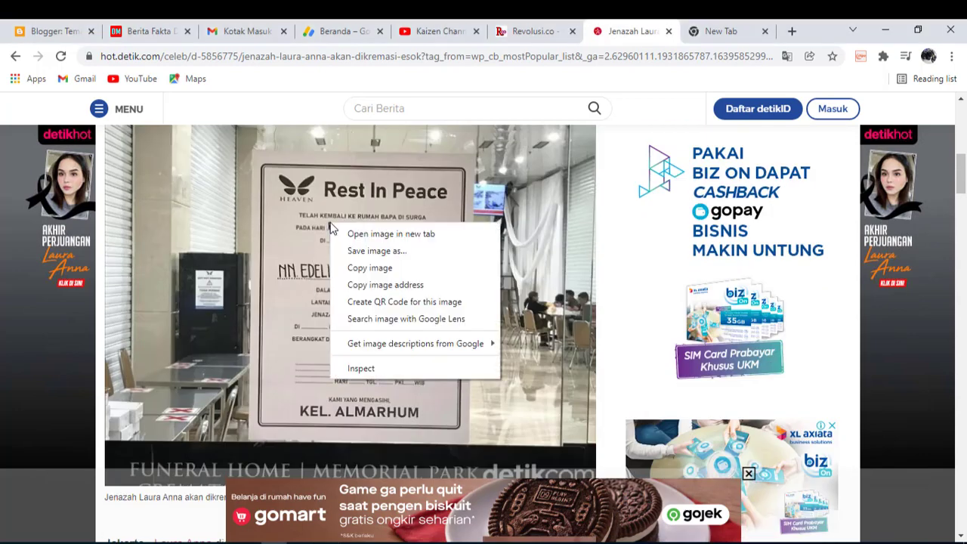
left_click(345, 250)
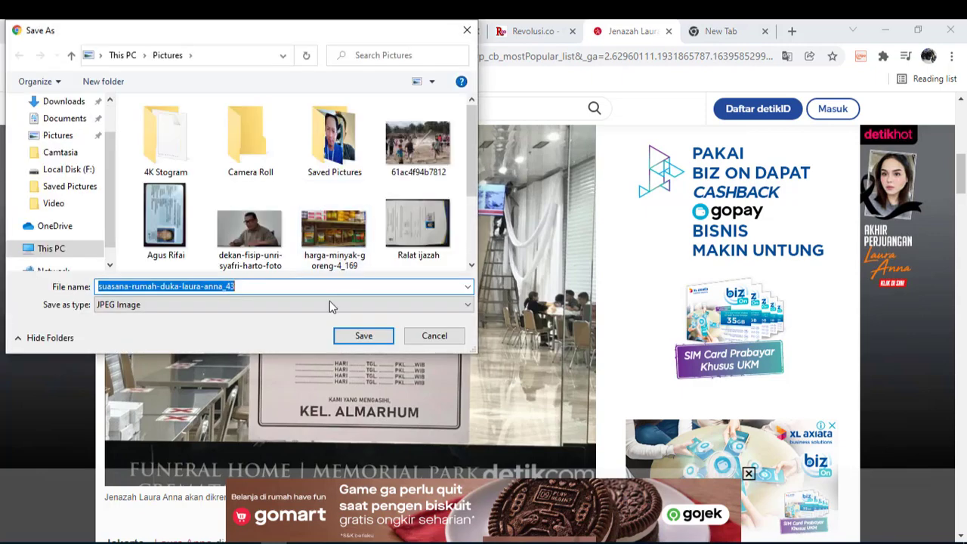
left_click(361, 335)
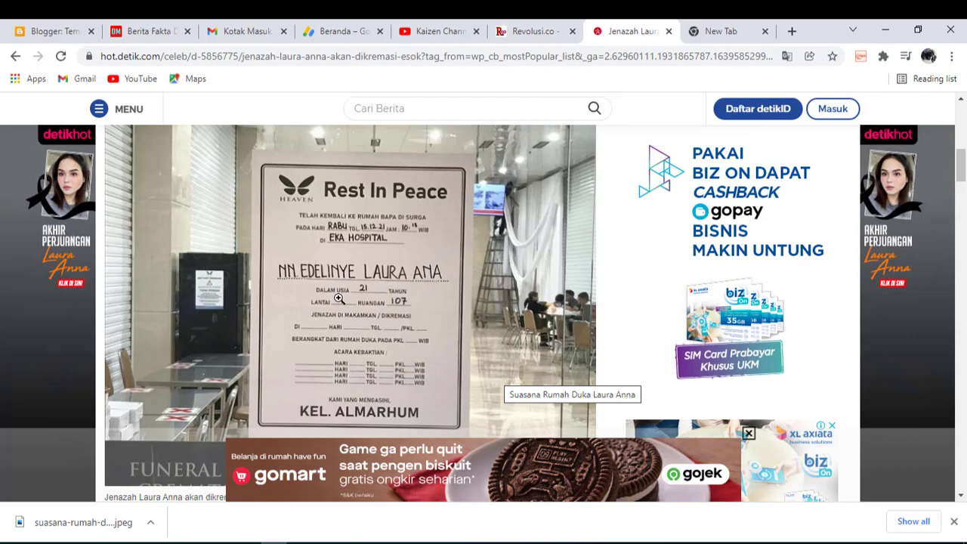
Copy the article's headline "Jenazah Laura Anna Akan Dikremasi Esok"
scroll(338, 300, "down", 2)
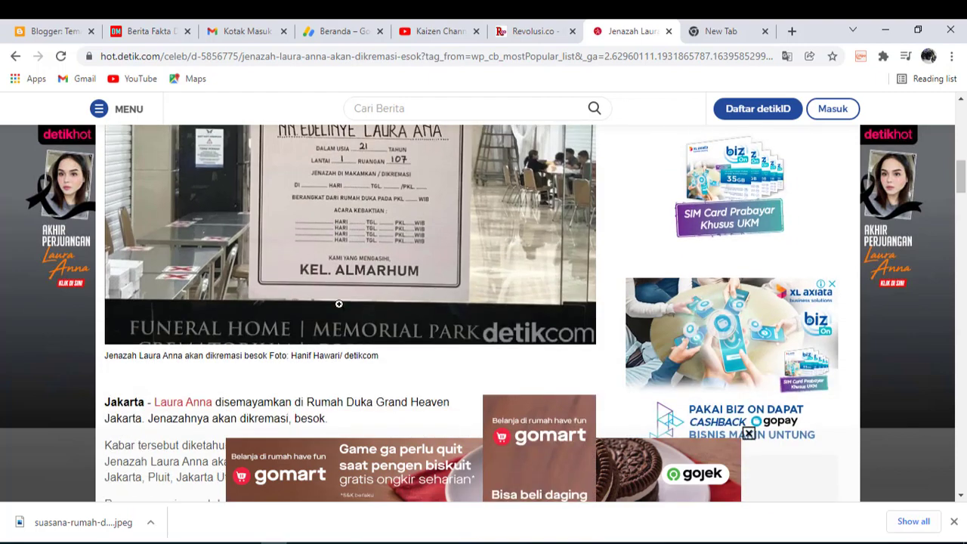
scroll(339, 305, "up", 2)
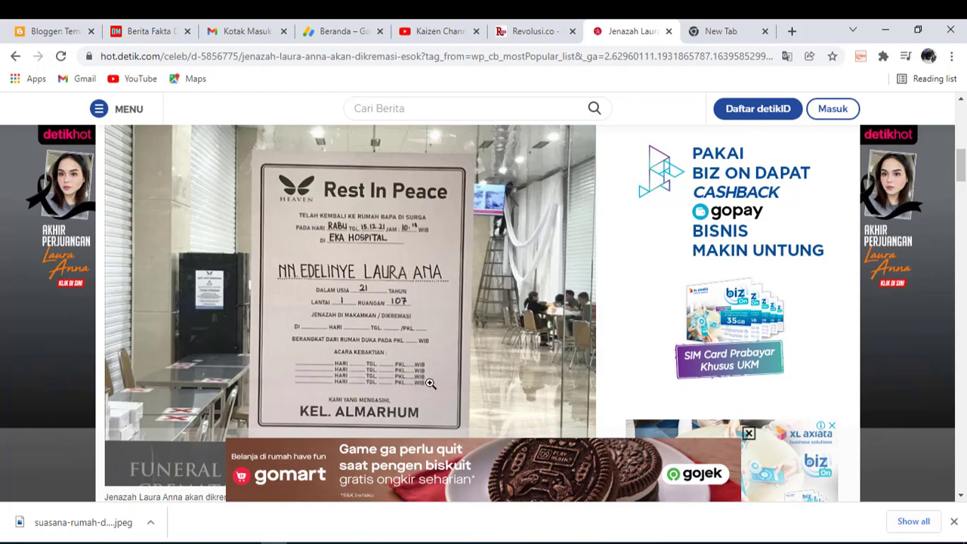
scroll(429, 383, "up", 3)
scroll(429, 382, "up", 1)
scroll(429, 381, "down", 1)
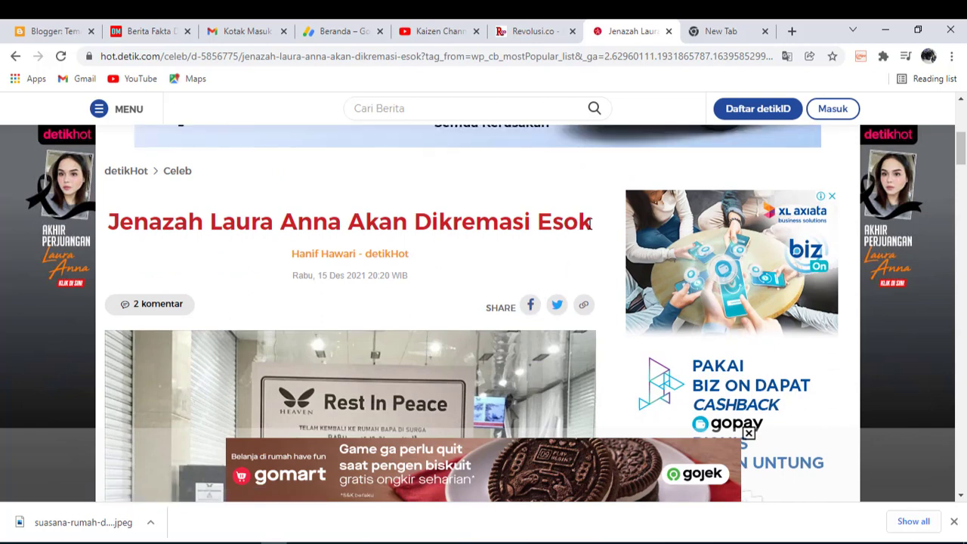
left_click_drag(590, 222, 112, 221)
right_click(113, 221)
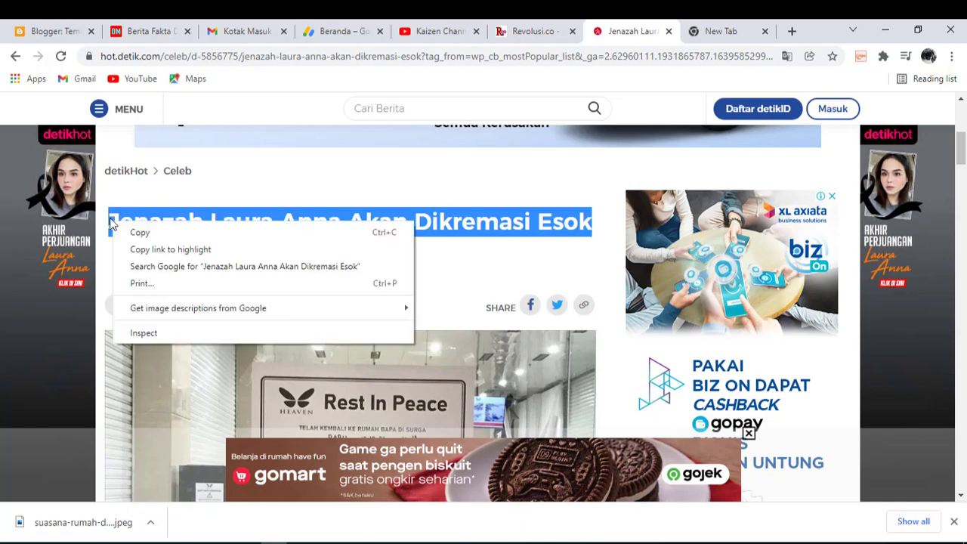
left_click(129, 230)
scroll(221, 326, "down", 5)
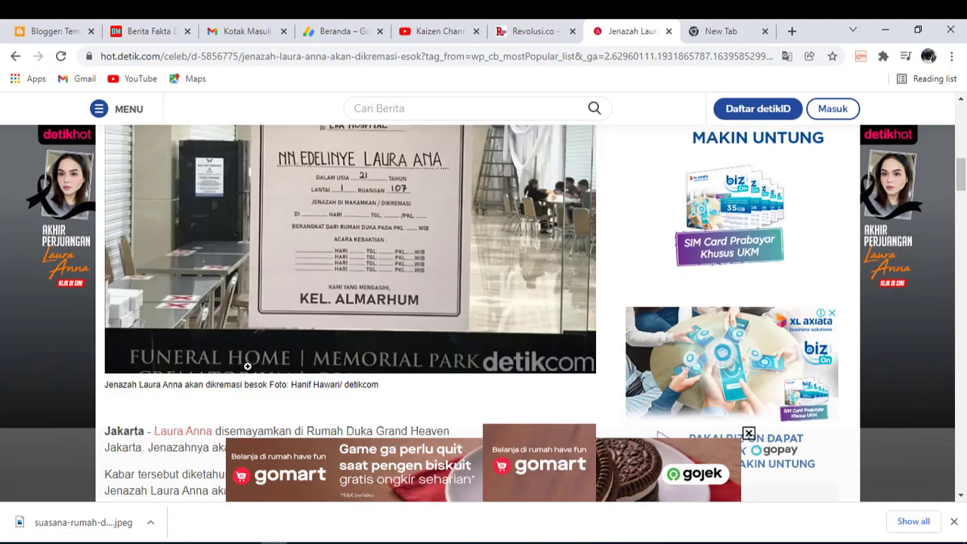
Switch to Notepad, paste the copied headline below the article's last paragraph, and delete the detikhot source and app-download lines pasted with it
key("alt+Tab")
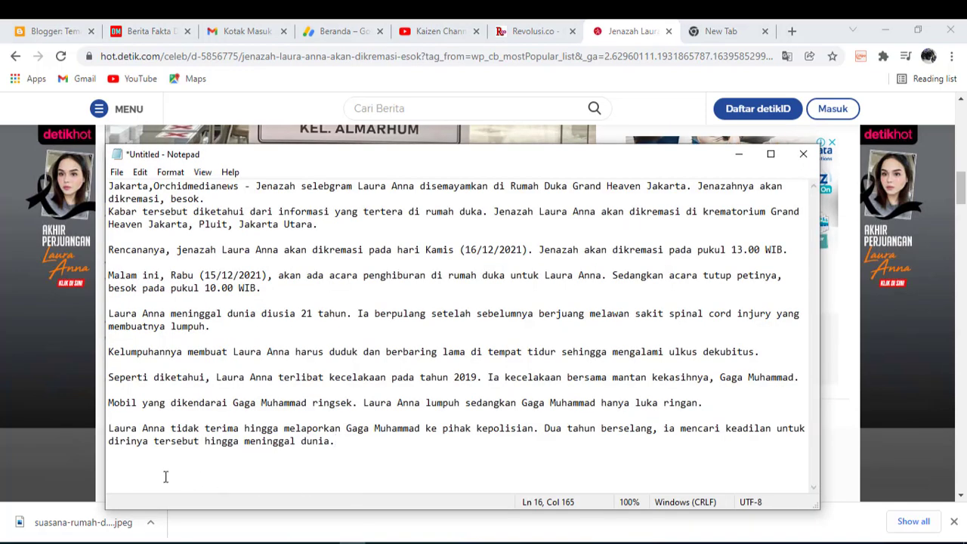
right_click(116, 469)
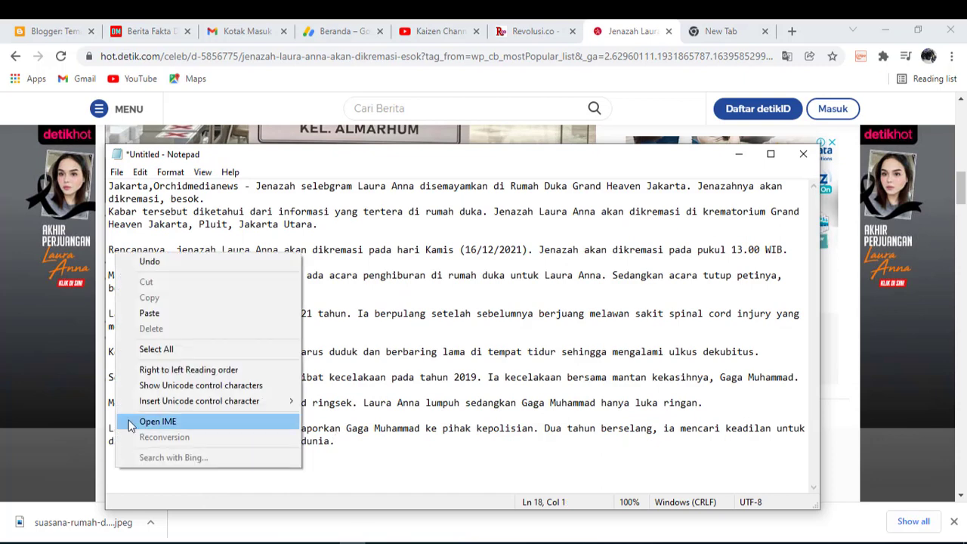
left_click(140, 313)
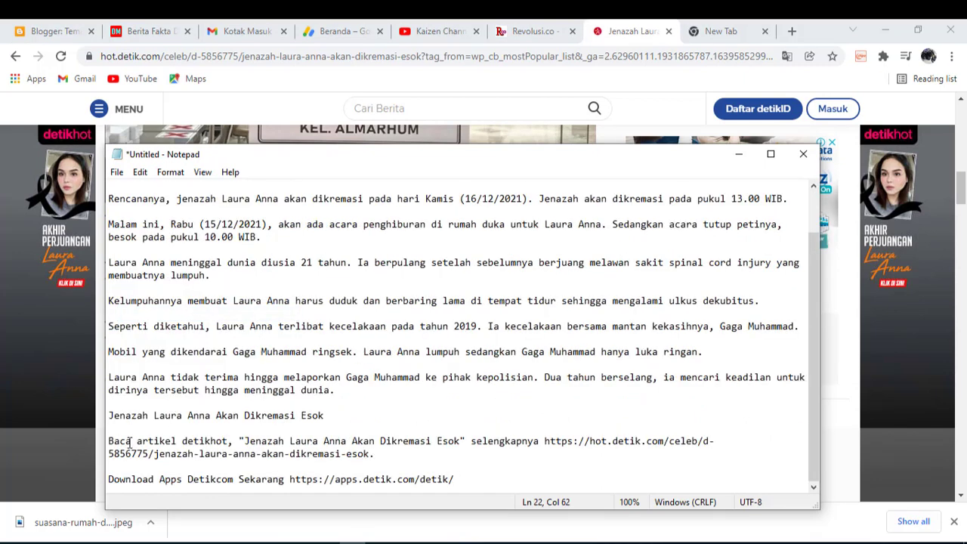
left_click_drag(110, 439, 497, 483)
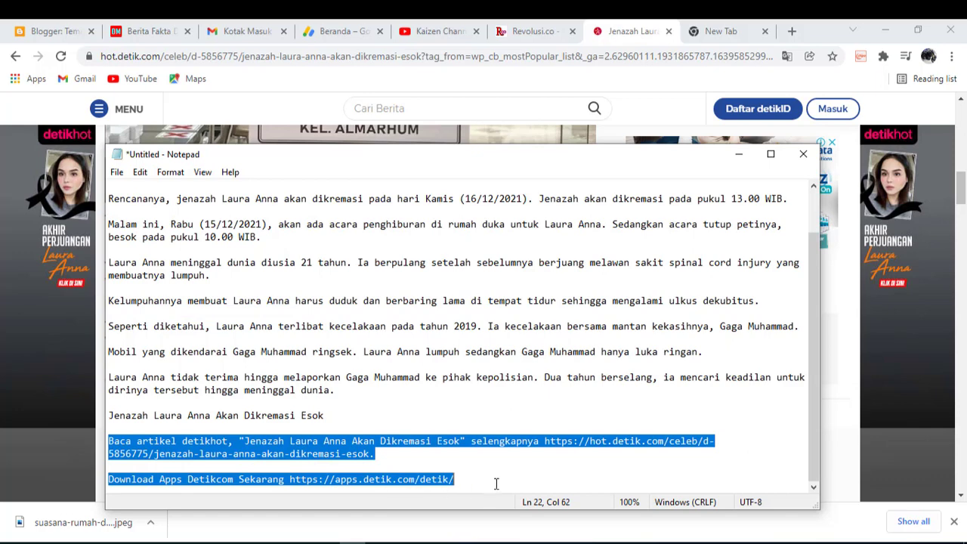
key("BackSpace")
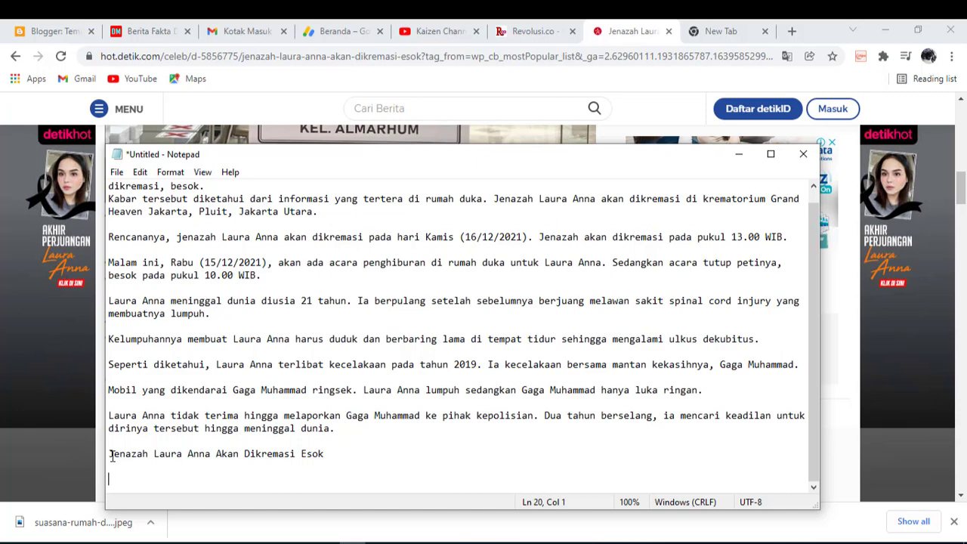
Copy "disemayamkan di Rumah Duka Grand Heaven Jakarta" from the first line and paste it into the headline directly before "Akan"
left_click(784, 432)
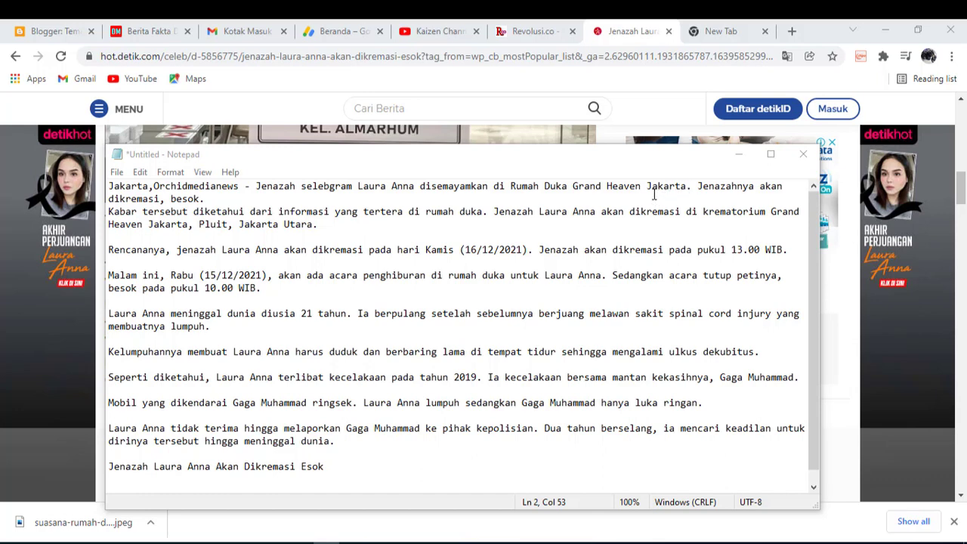
left_click_drag(685, 187, 527, 188)
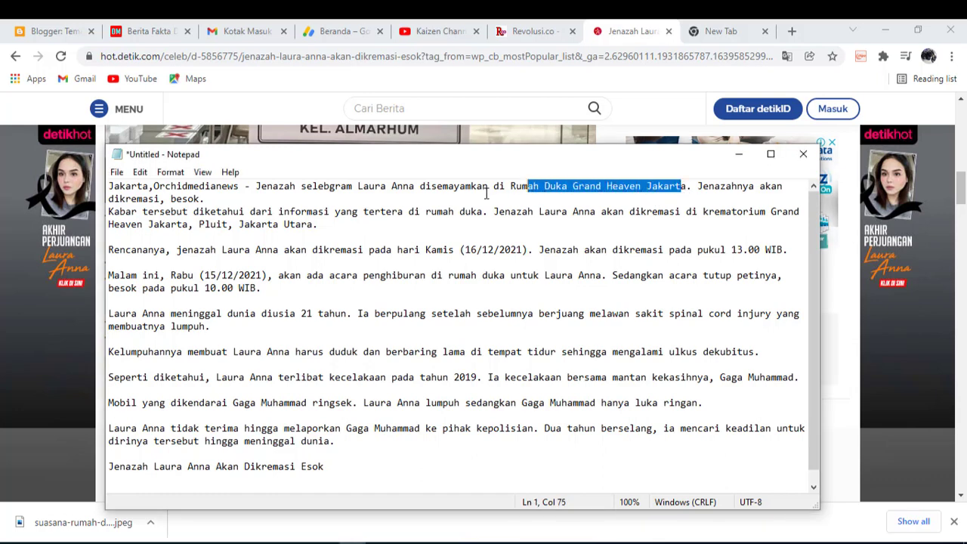
left_click_drag(418, 189, 688, 194)
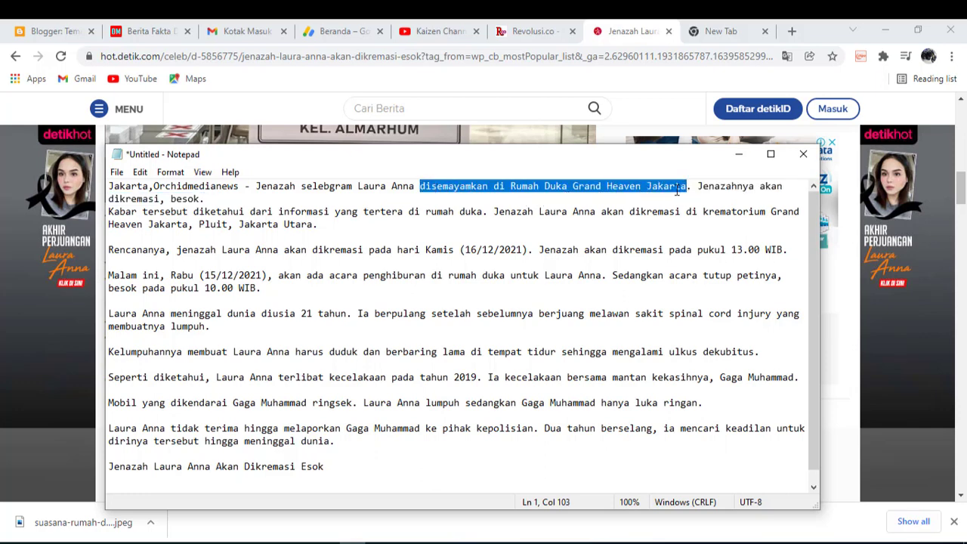
right_click(663, 190)
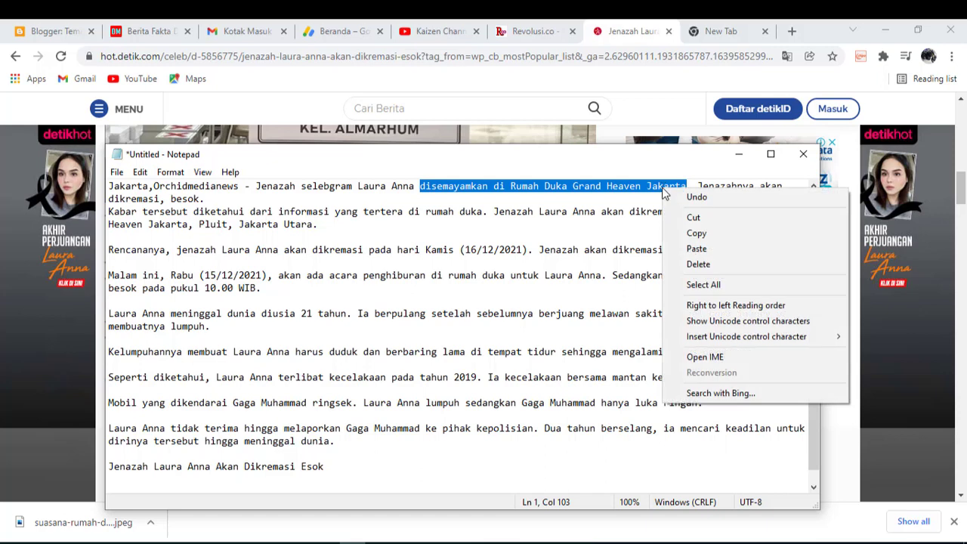
left_click(693, 234)
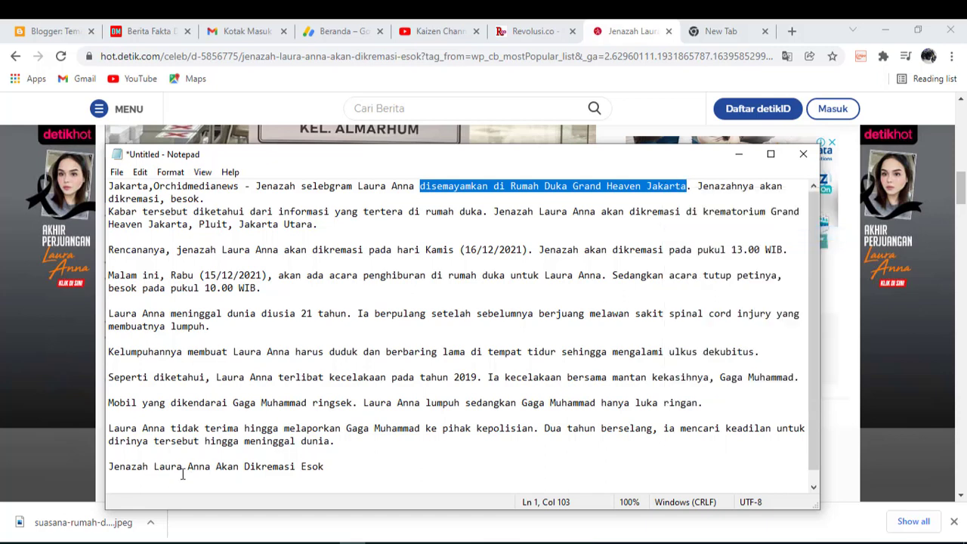
left_click(216, 466)
right_click(215, 466)
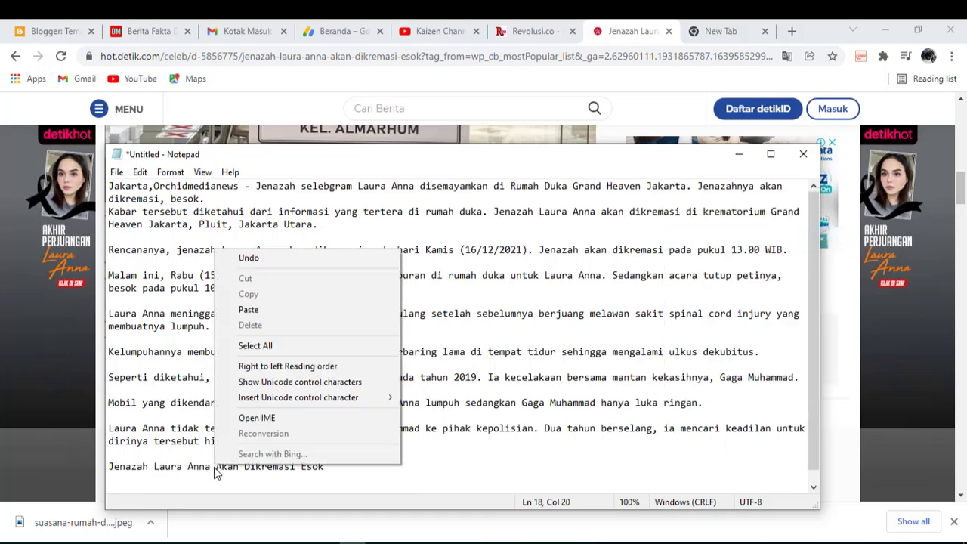
left_click(269, 310)
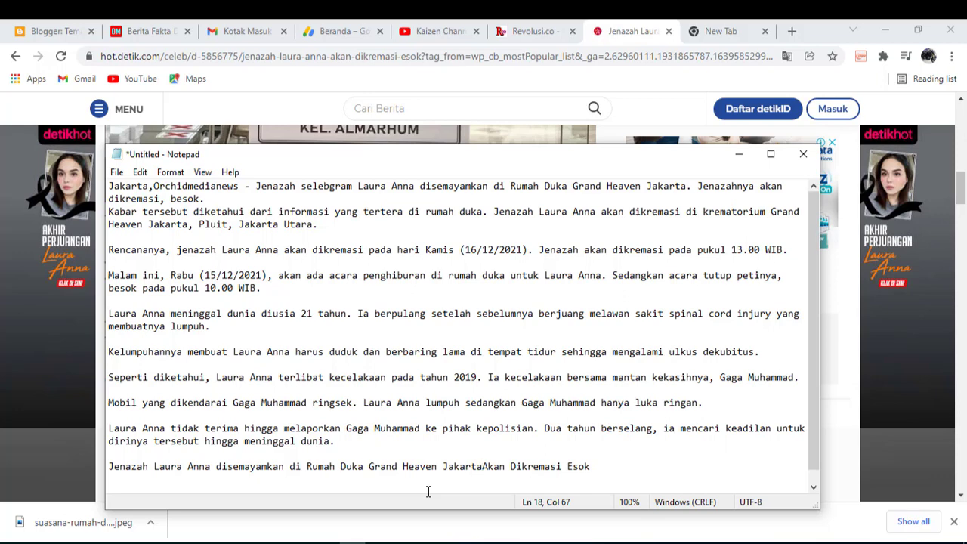
Insert the word "dan" between "Jakarta" and "Akan" in the headline at the end of the note
type("da")
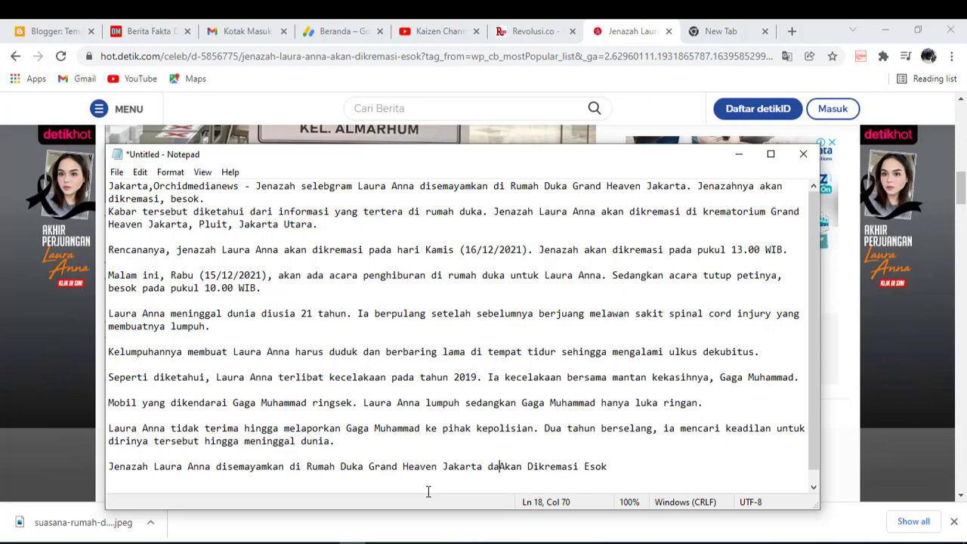
type("n")
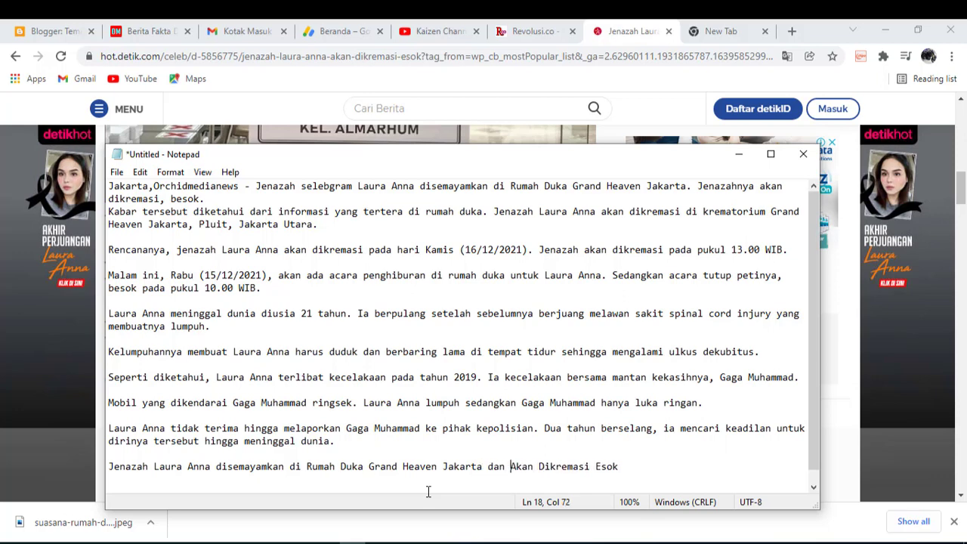
left_click(623, 469)
Copy the entire article text, including the headline, from the note
left_click(220, 315)
key("ctrl+a")
right_click(285, 267)
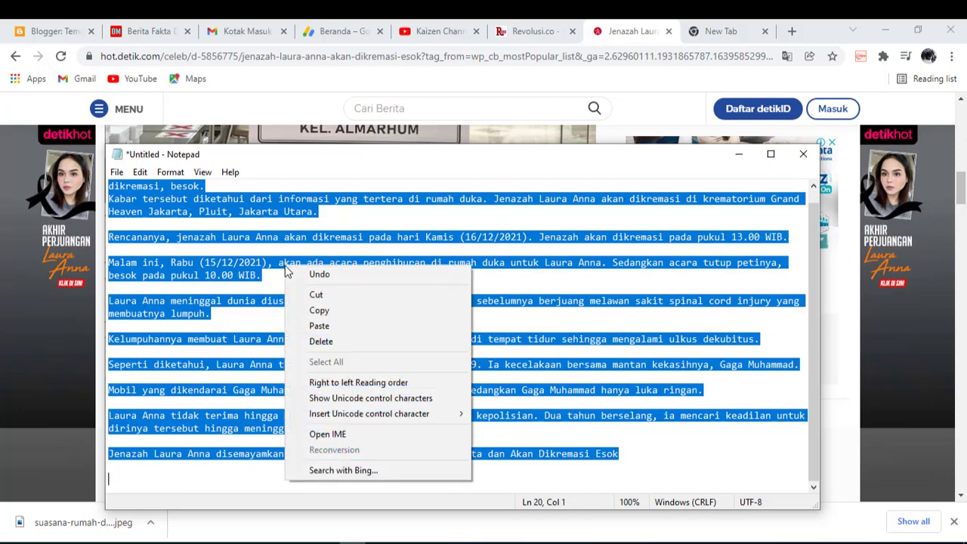
left_click(306, 309)
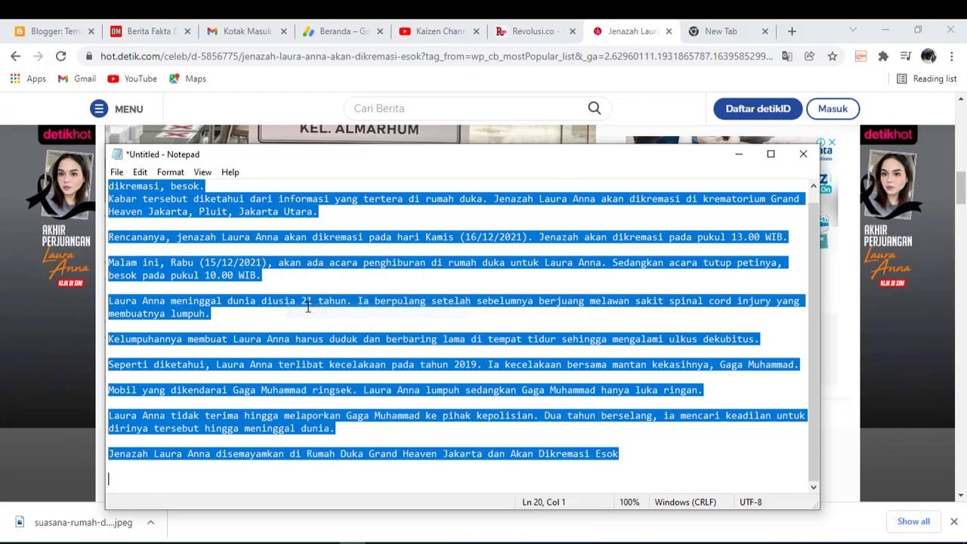
Switch to Blogger, paste the copied article into the body of a new post and delete the space before "Jakarta"
left_click(27, 28)
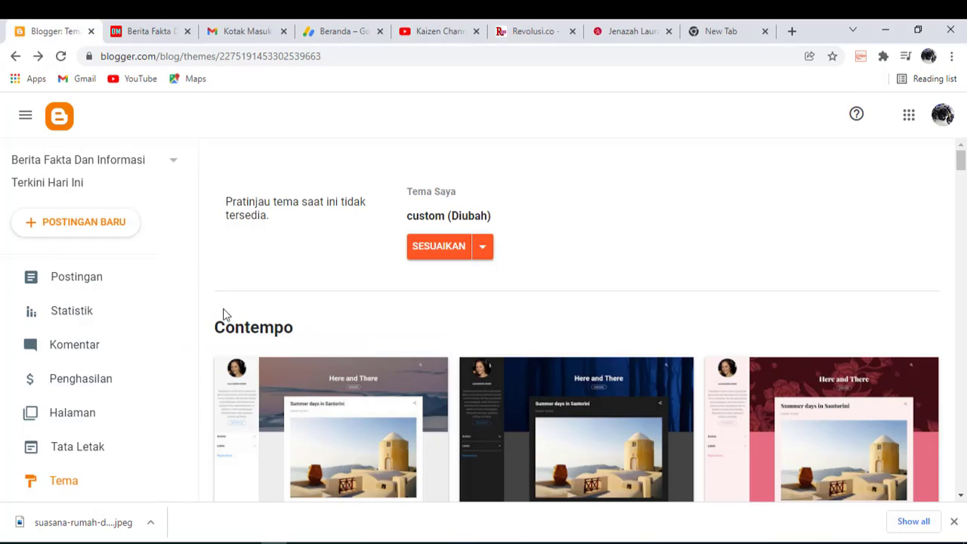
left_click(111, 234)
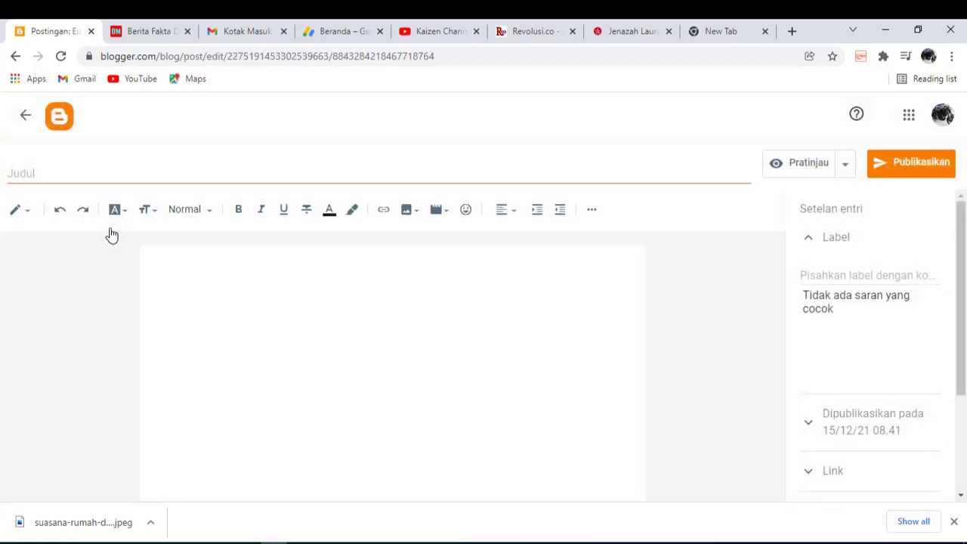
left_click(160, 262)
right_click(162, 261)
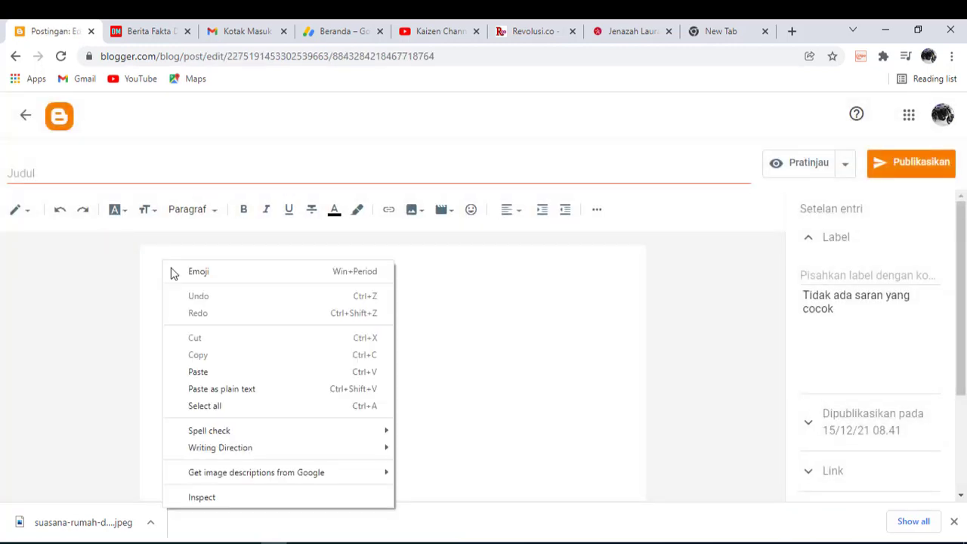
left_click(206, 372)
scroll(196, 341, "up", 3)
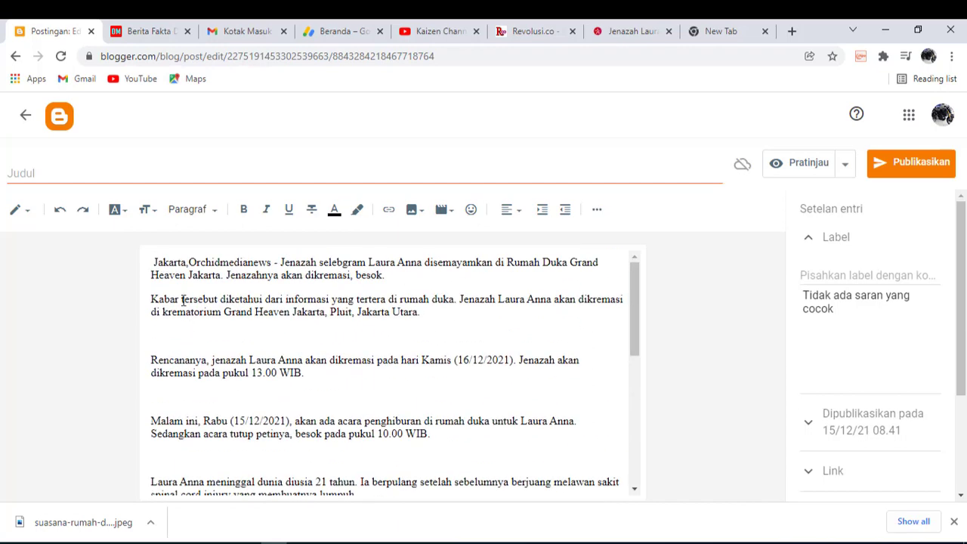
left_click(155, 262)
key("BackSpace")
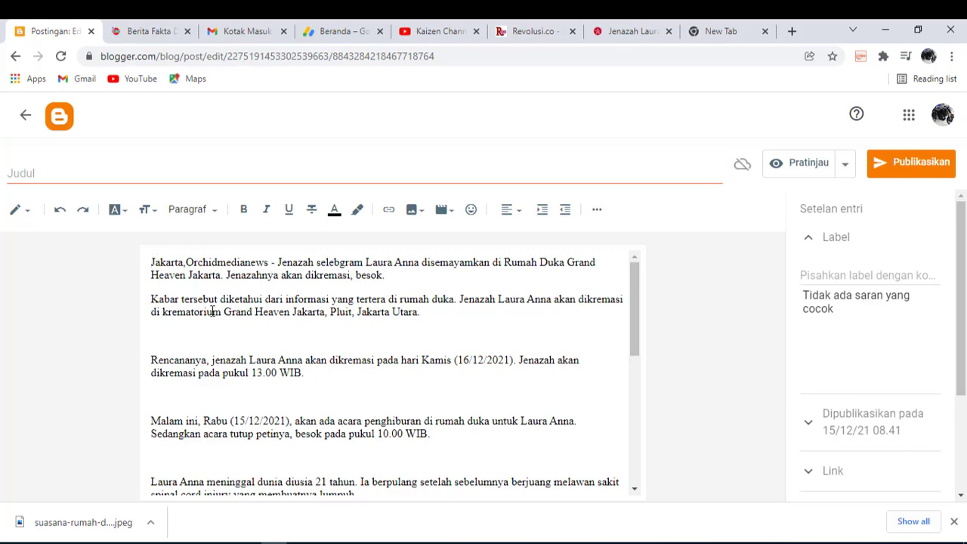
Move the headline sentence from the end of the post body into the post's title (Judul)
scroll(274, 368, "down", 5)
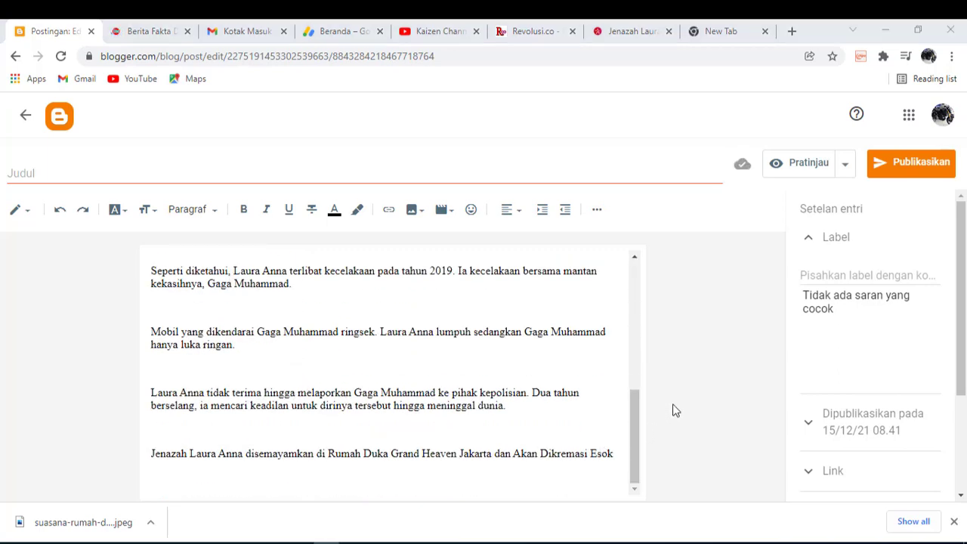
left_click_drag(618, 453, 137, 456)
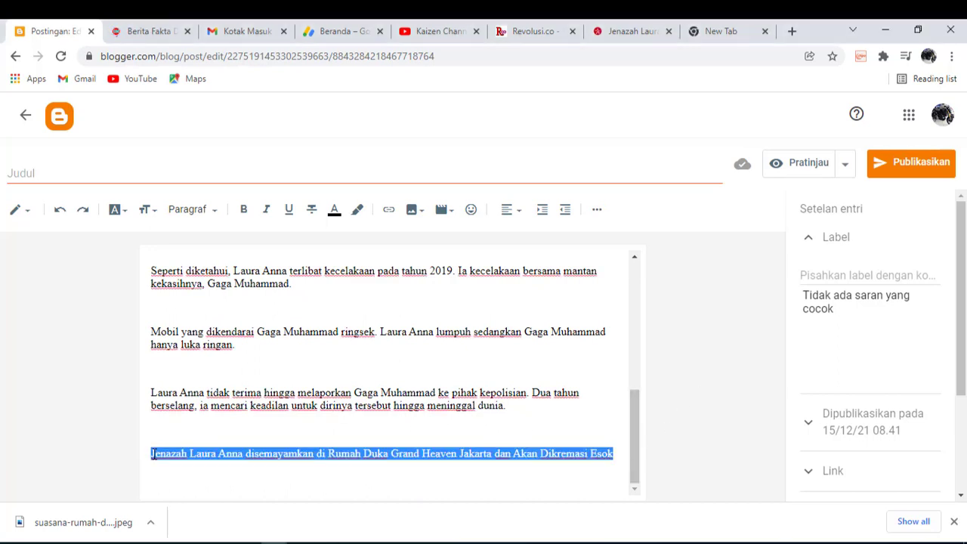
right_click(152, 456)
left_click(189, 242)
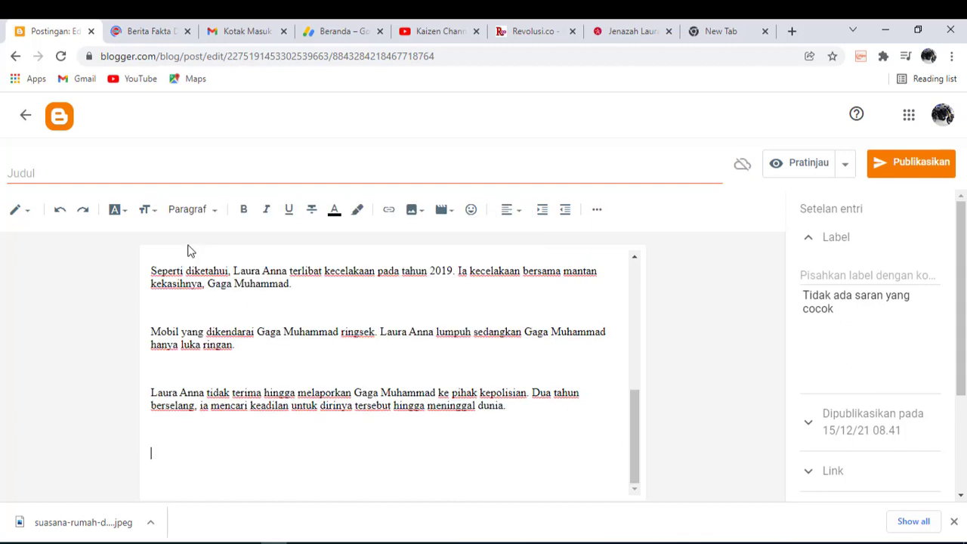
left_click(28, 179)
right_click(25, 175)
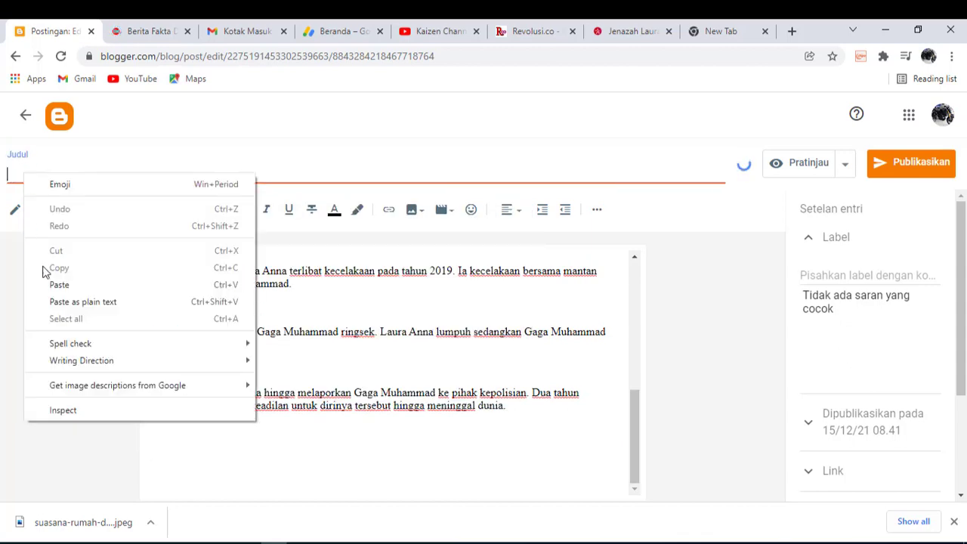
left_click(59, 285)
Add an empty line above the first paragraph and insert the image suasana-rumah-duka-laura-anna_43 there, uploaded from the Pictures folder
scroll(200, 290, "up", 5)
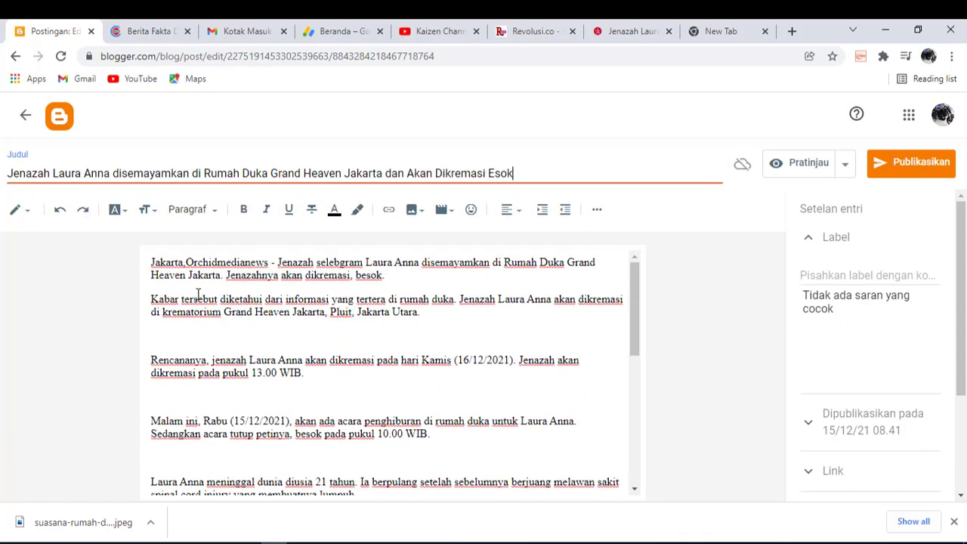
left_click(152, 264)
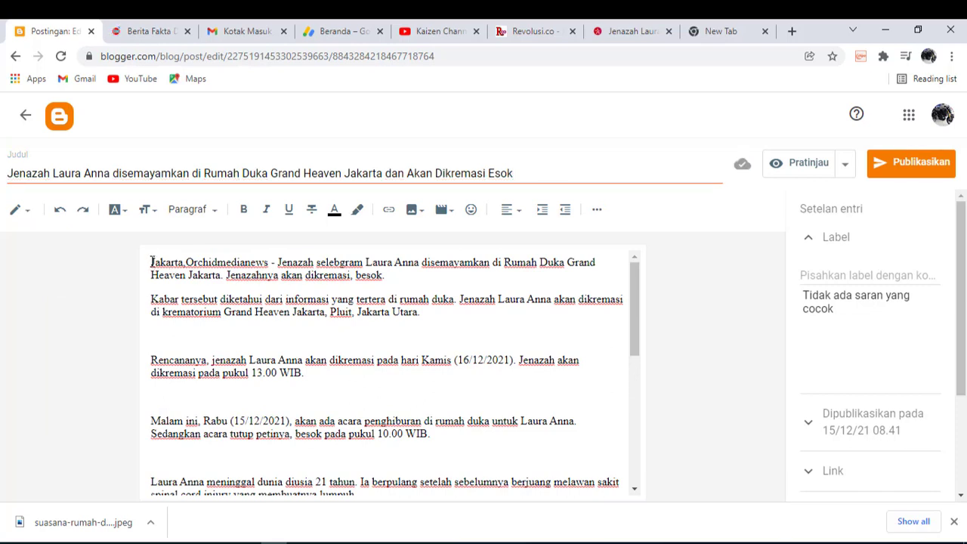
key("Return")
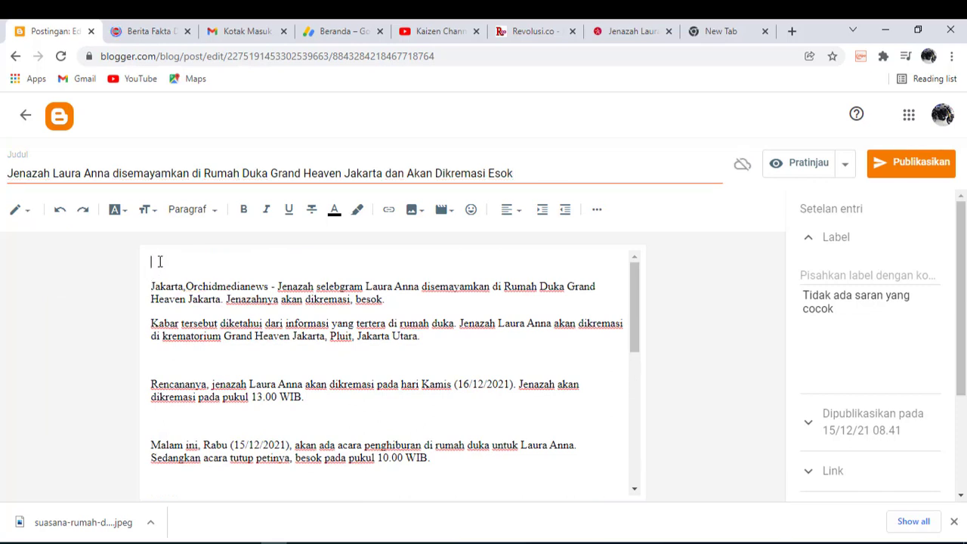
left_click(411, 211)
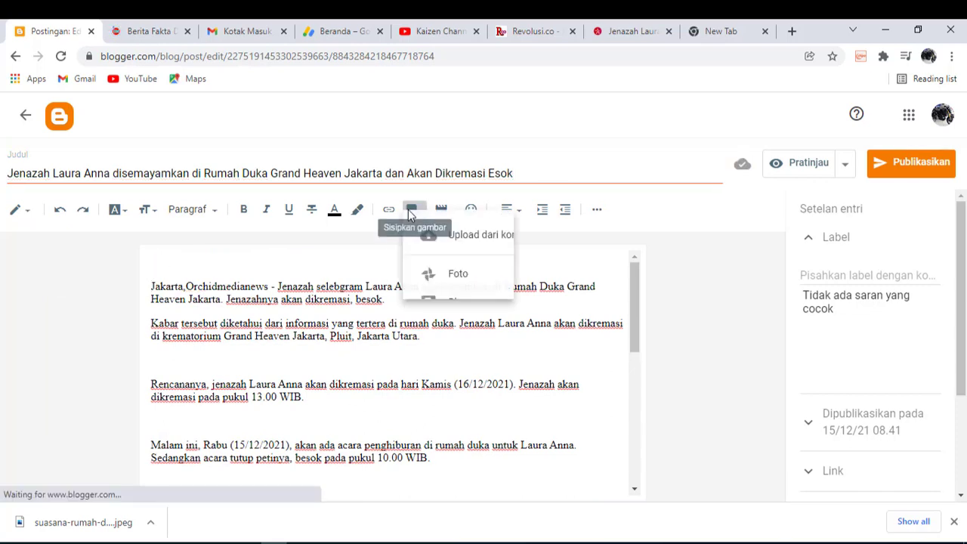
left_click(466, 243)
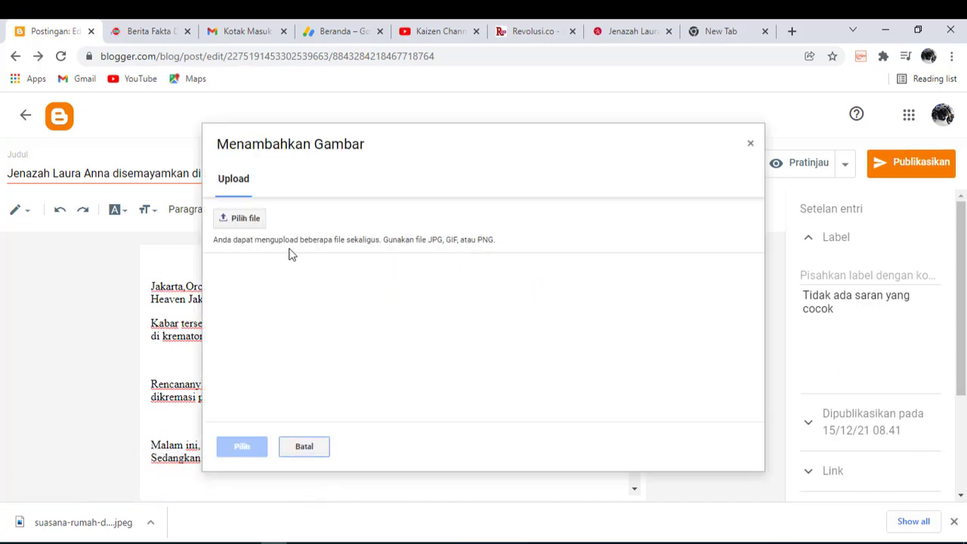
left_click(249, 219)
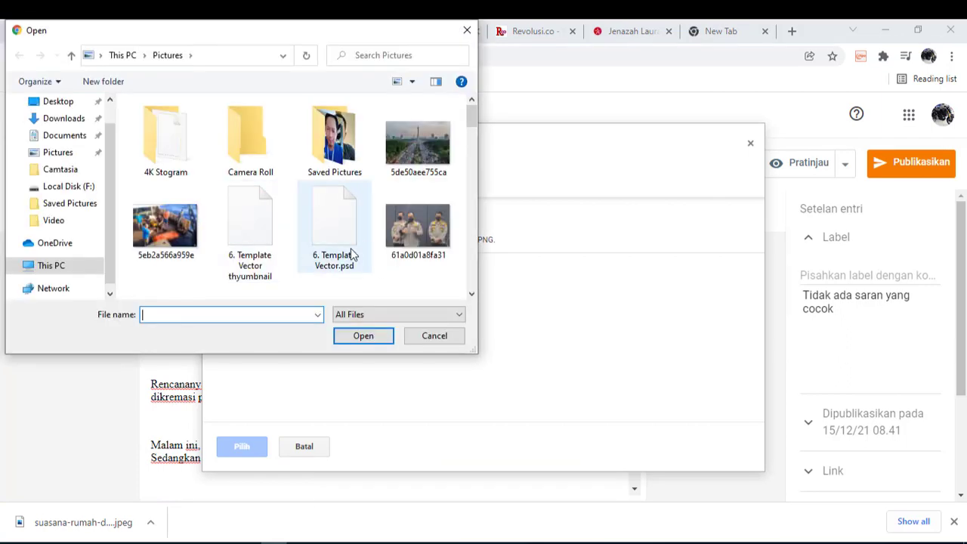
scroll(382, 238, "down", 3)
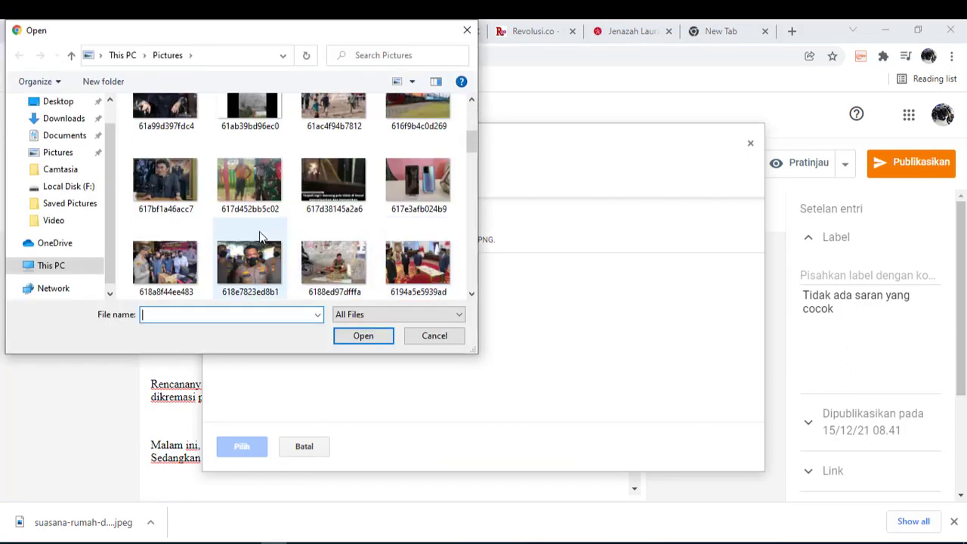
scroll(260, 237, "up", 2)
scroll(259, 236, "down", 5)
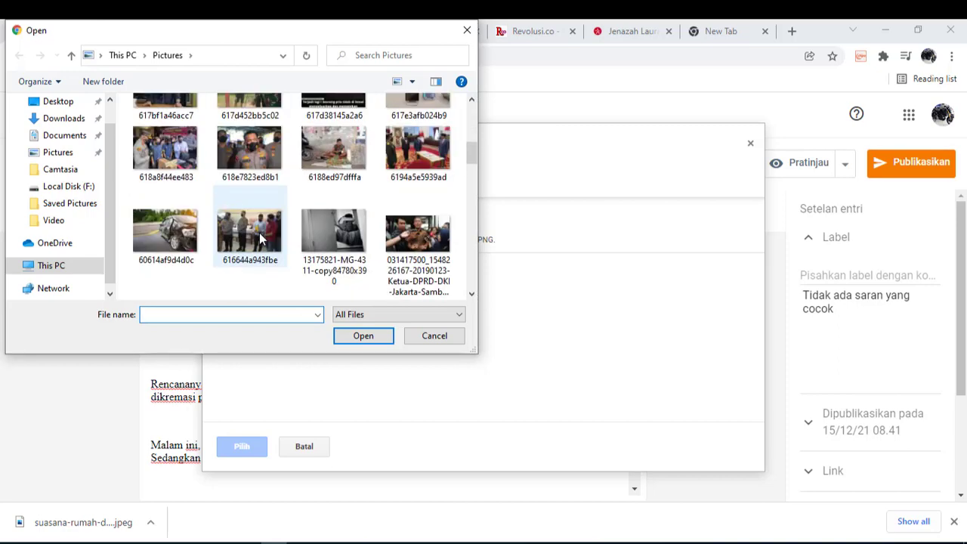
scroll(259, 236, "down", 2)
scroll(259, 238, "down", 2)
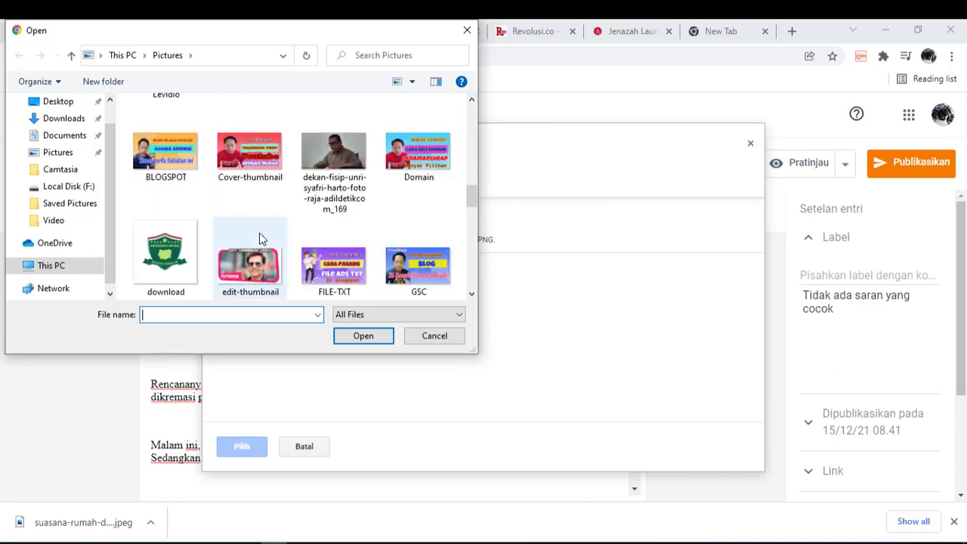
scroll(259, 238, "down", 2)
scroll(259, 237, "down", 3)
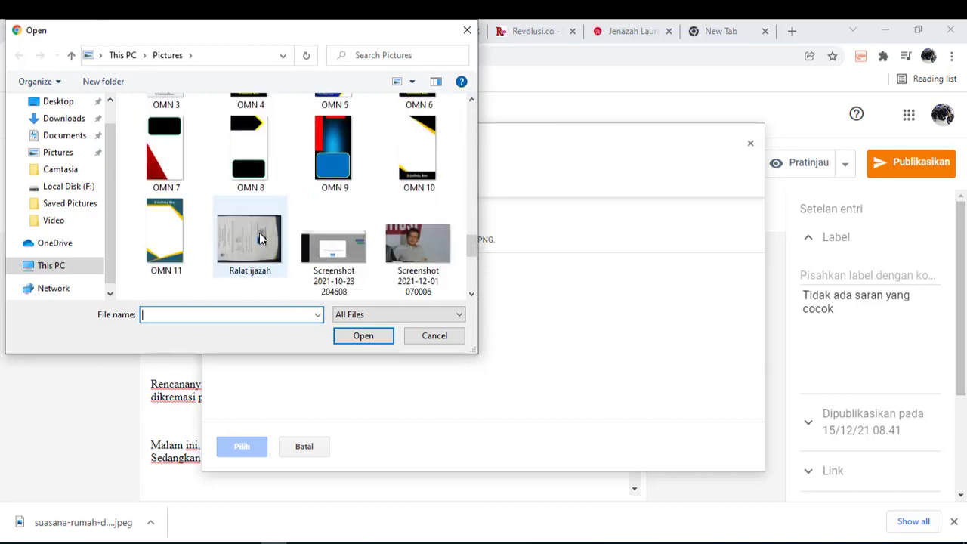
scroll(259, 238, "down", 2)
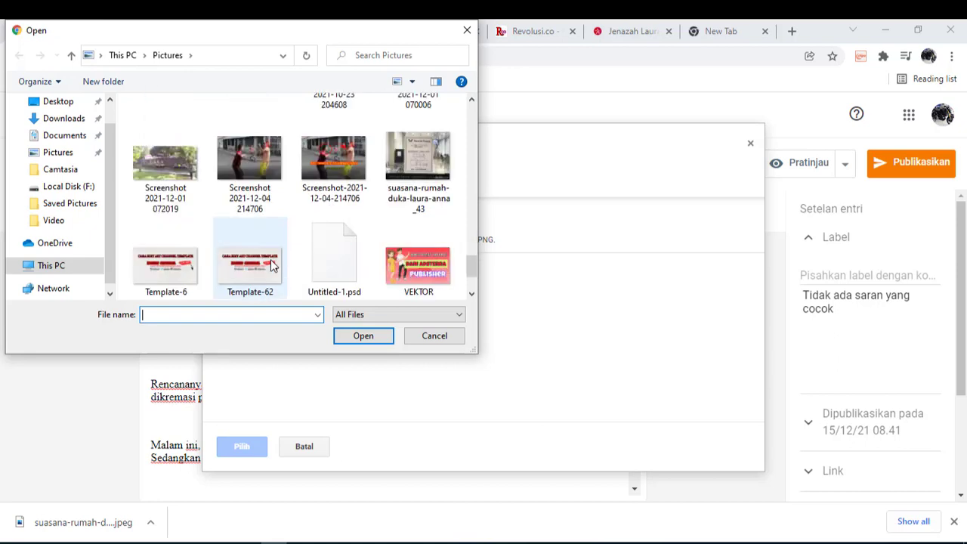
left_click(414, 163)
left_click(363, 338)
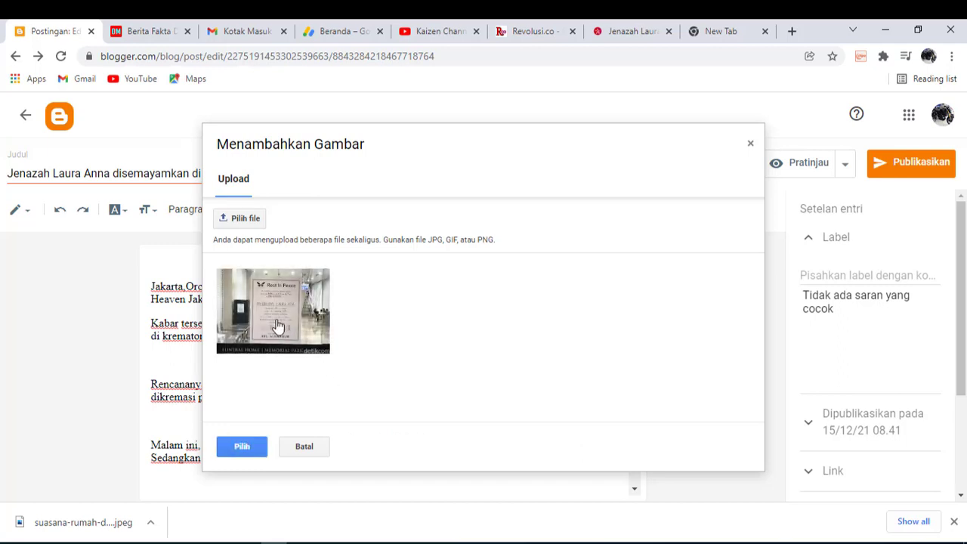
left_click(242, 446)
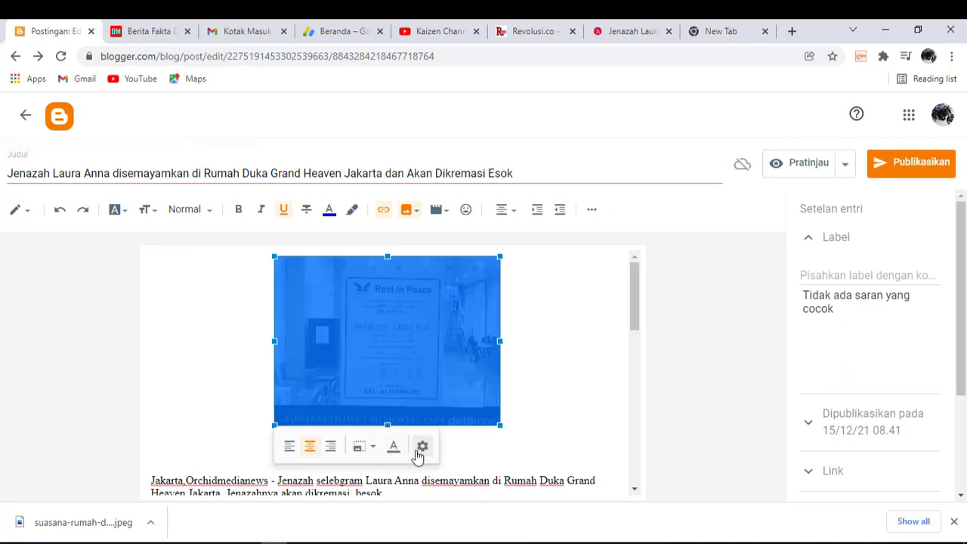
Paste the headline as the image's alternative text and title text, and set its size to Ukuran asli
left_click(423, 445)
left_click(379, 209)
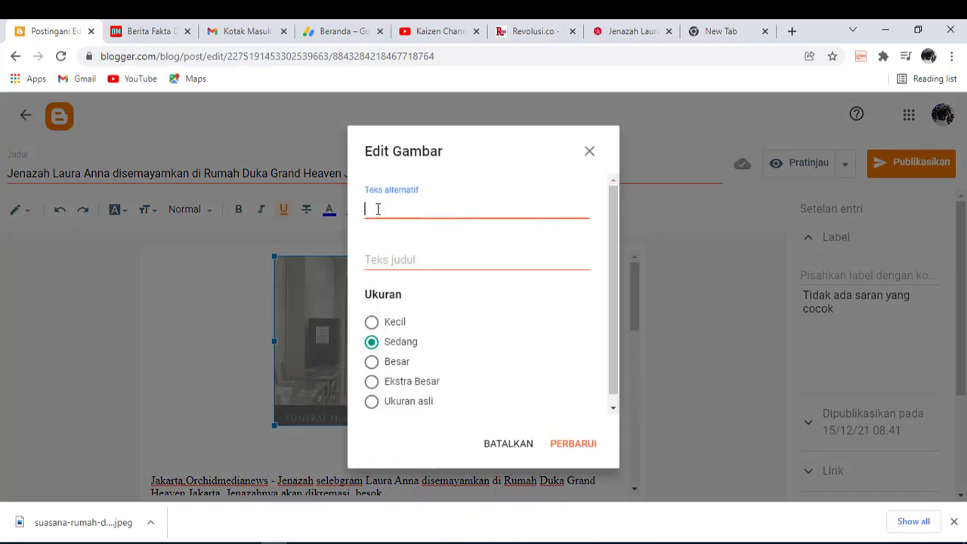
right_click(377, 209)
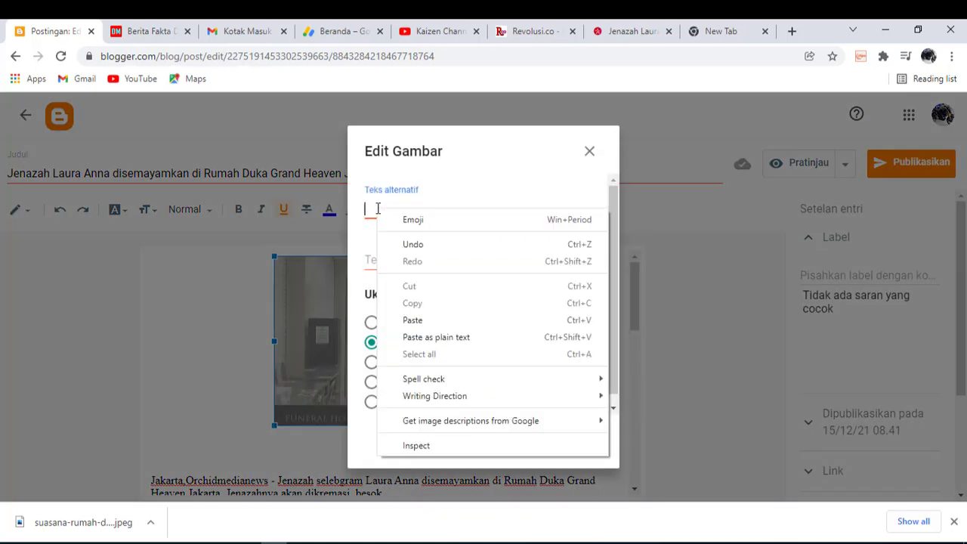
left_click(433, 319)
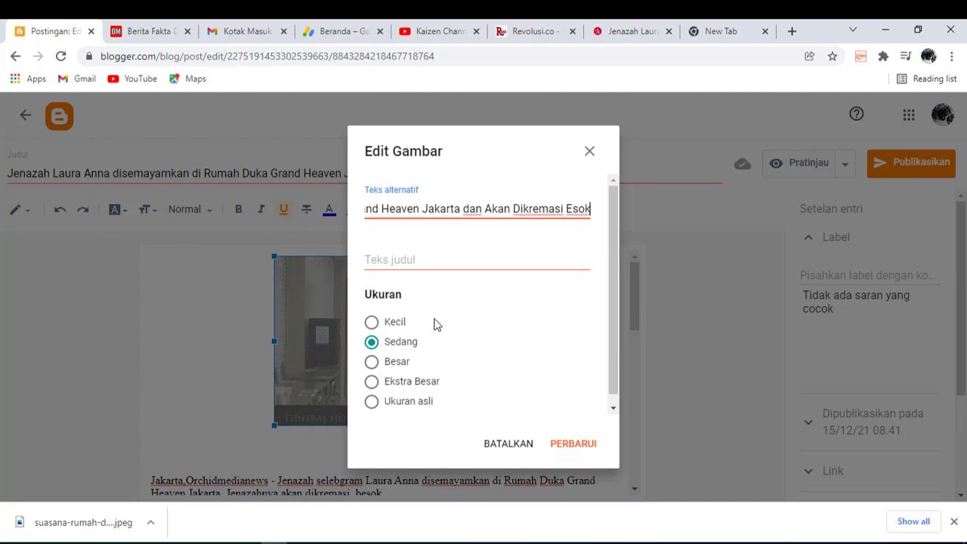
left_click(369, 265)
right_click(368, 263)
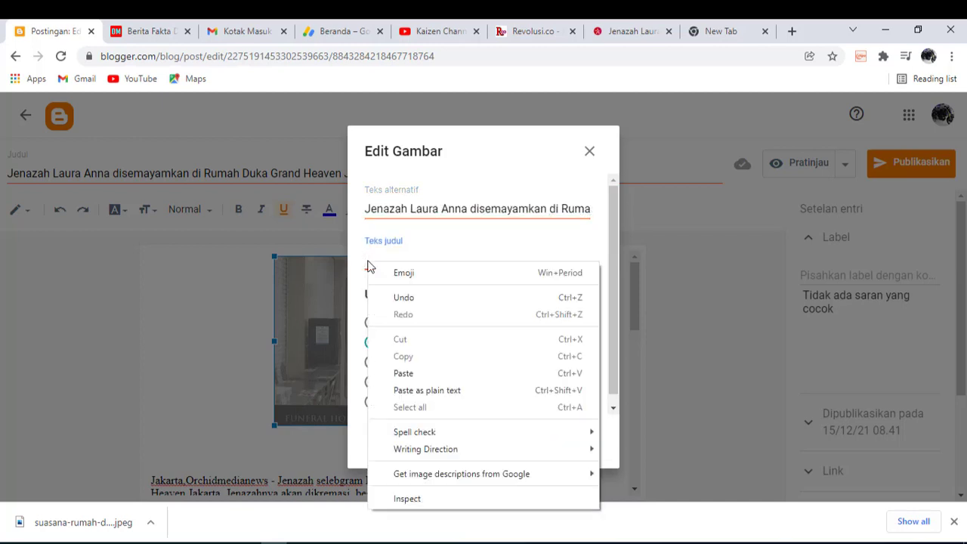
left_click(405, 374)
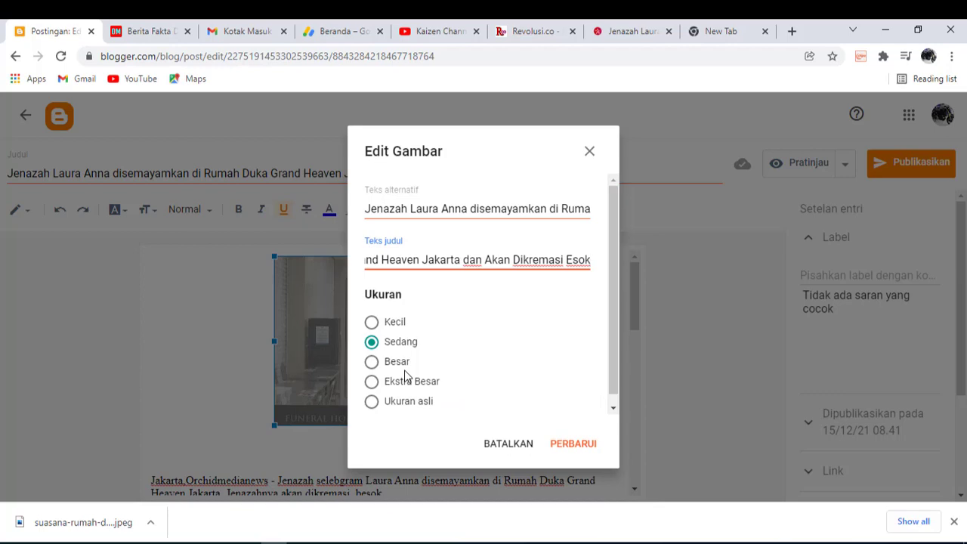
left_click(372, 402)
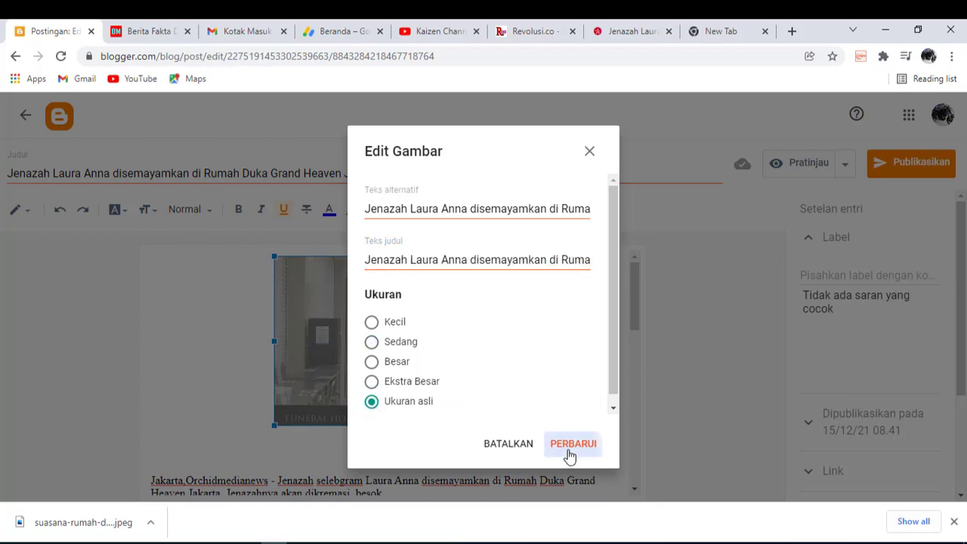
left_click(569, 446)
Remove the extra blank line between the image and the first paragraph
scroll(479, 419, "down", 2)
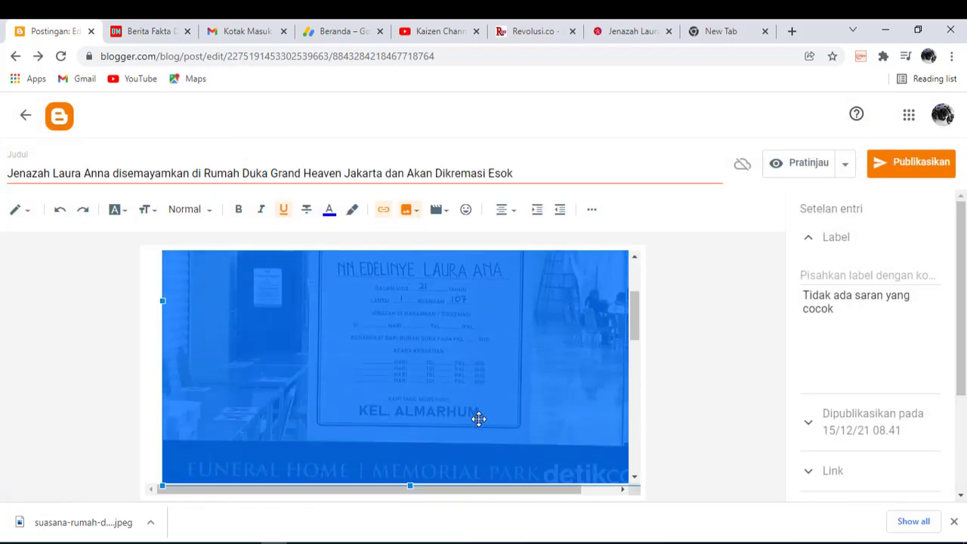
scroll(479, 419, "down", 2)
left_click(173, 377)
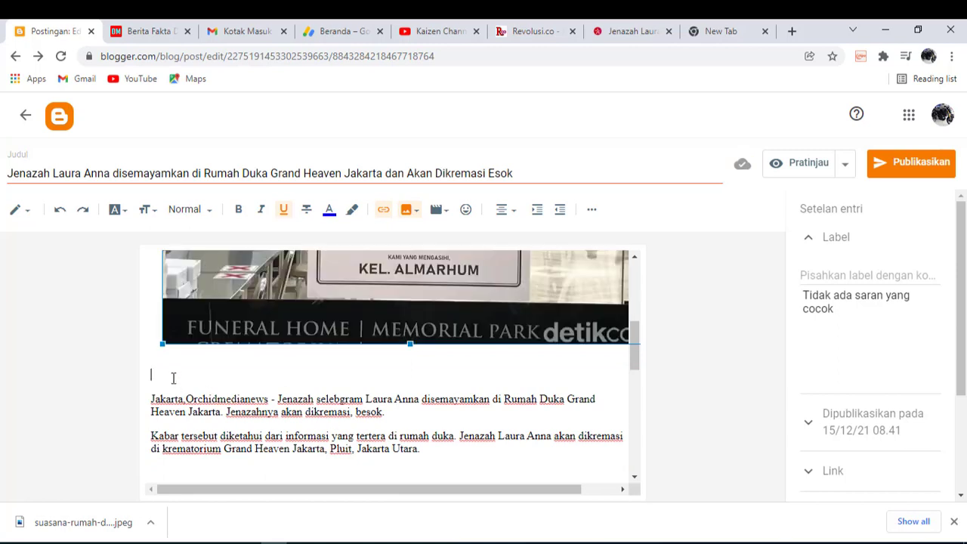
key("BackSpace")
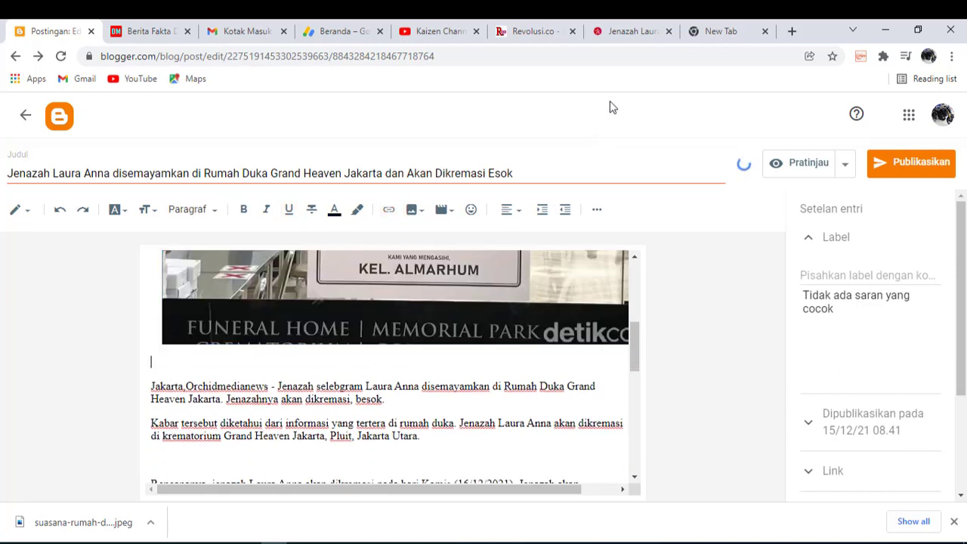
Switch to the detik.com article and copy only the photo credit, starting at "Foto:", from the caption below the image
left_click(620, 38)
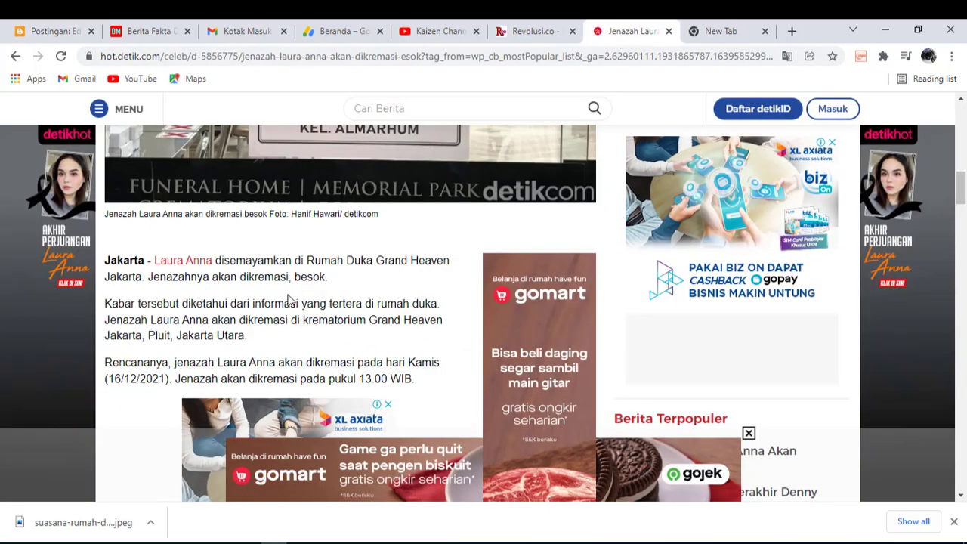
scroll(290, 257, "up", 1)
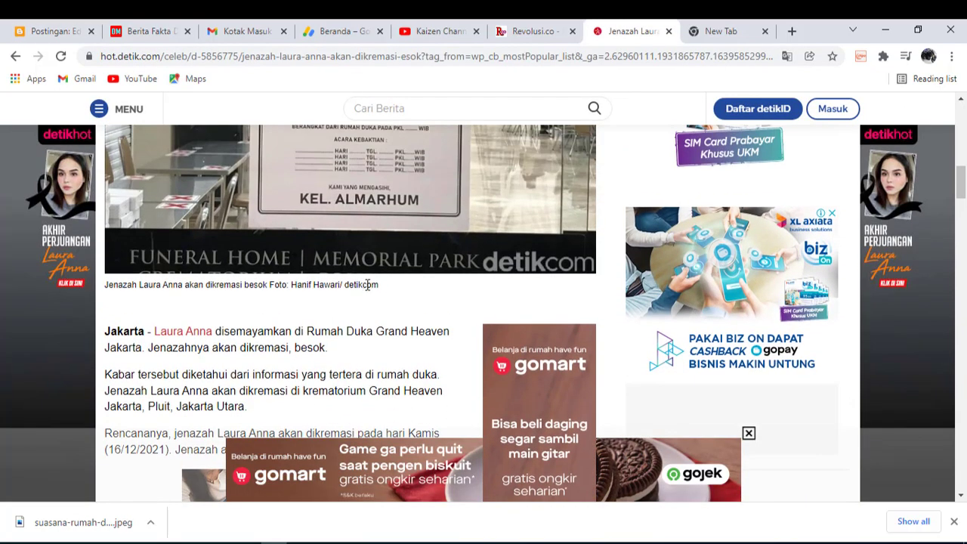
left_click_drag(378, 285, 157, 287)
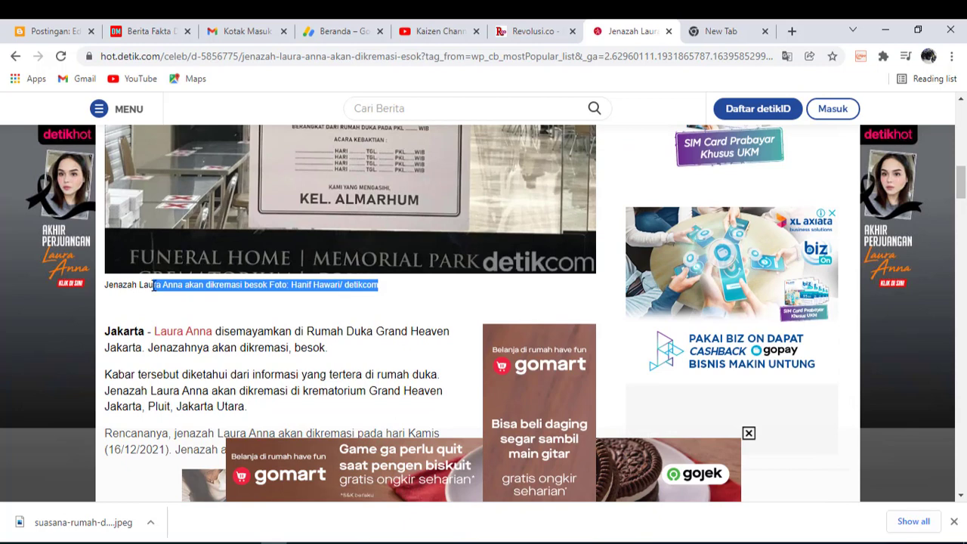
left_click(246, 296)
left_click_drag(270, 286, 272, 291)
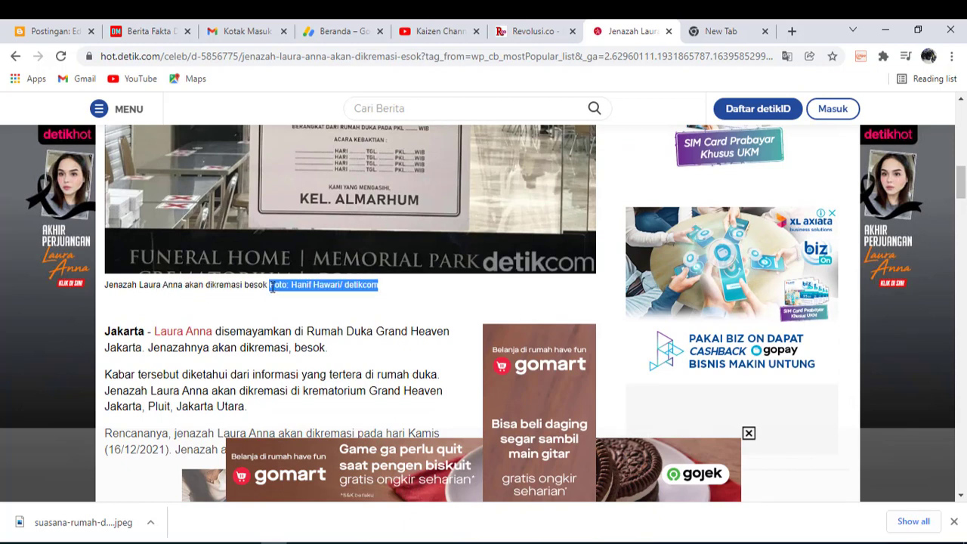
right_click(302, 287)
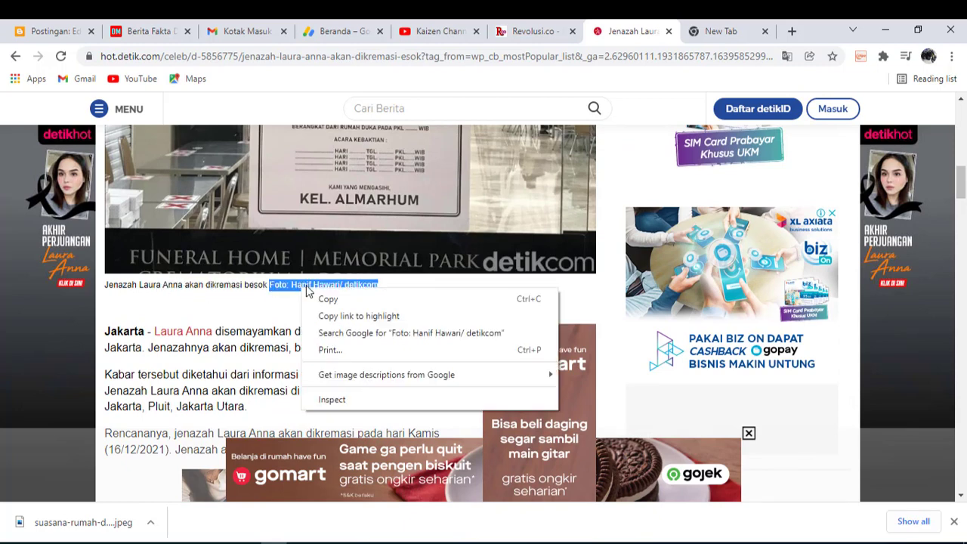
left_click(327, 300)
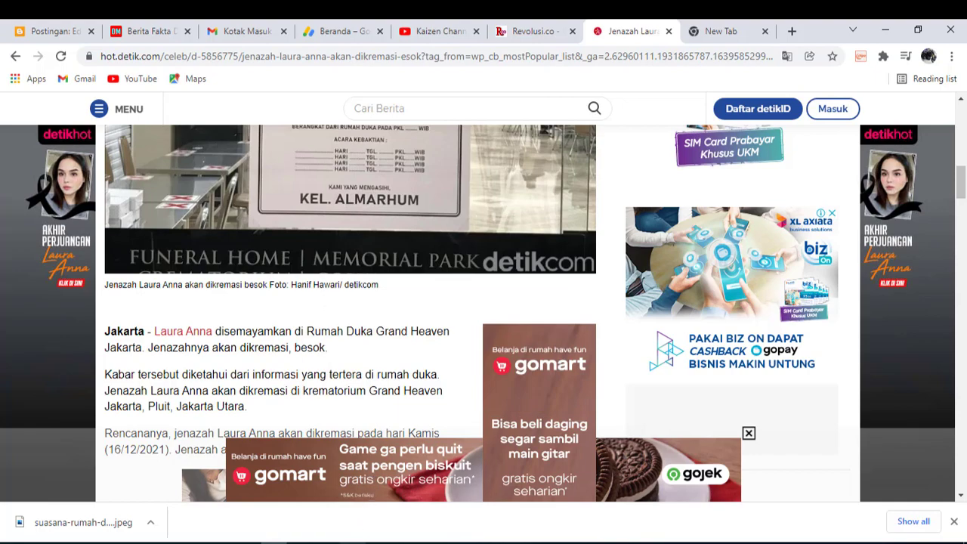
Paste the copied photo credit at the end of the Notepad draft and copy just the credit line, without the appended source text
key("alt+Tab")
left_click(122, 481)
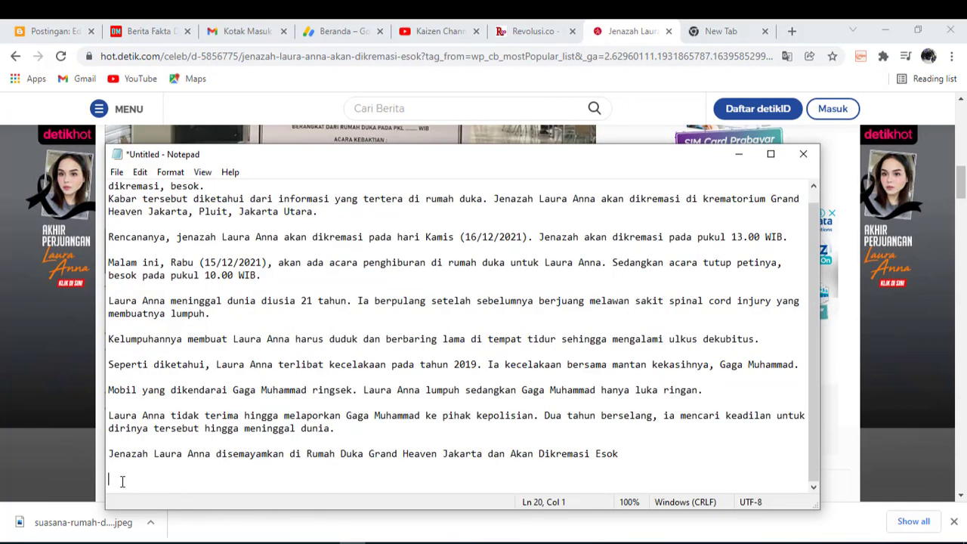
right_click(118, 478)
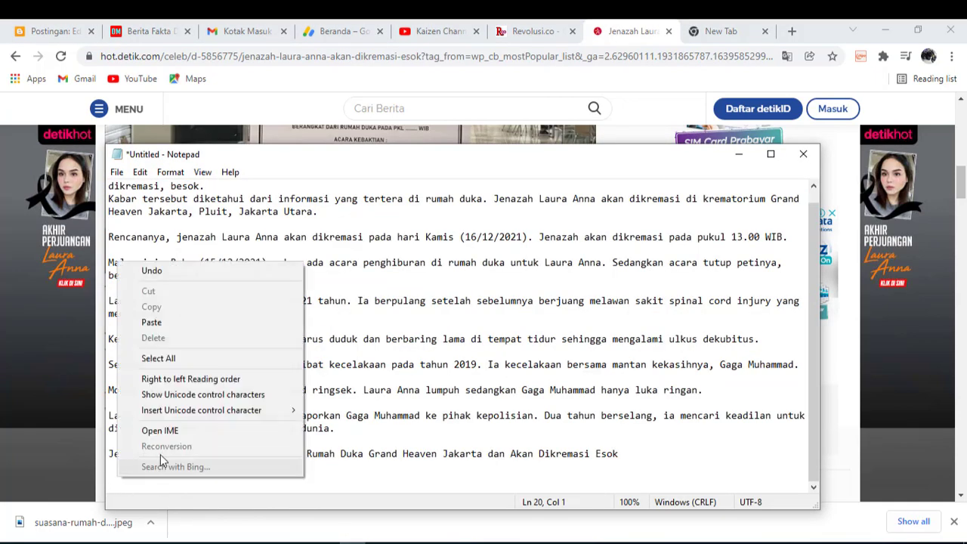
left_click(165, 323)
left_click_drag(268, 416, 107, 417)
right_click(110, 416)
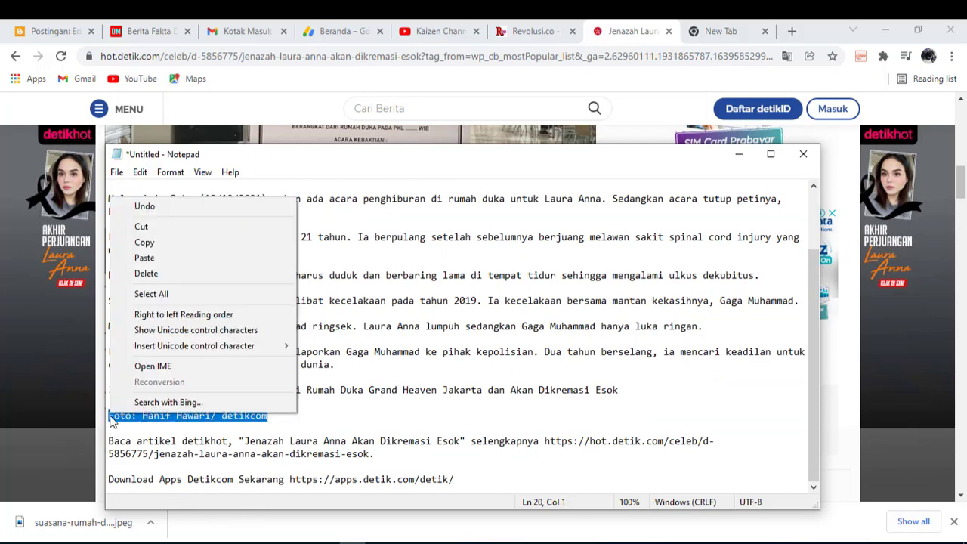
left_click(160, 244)
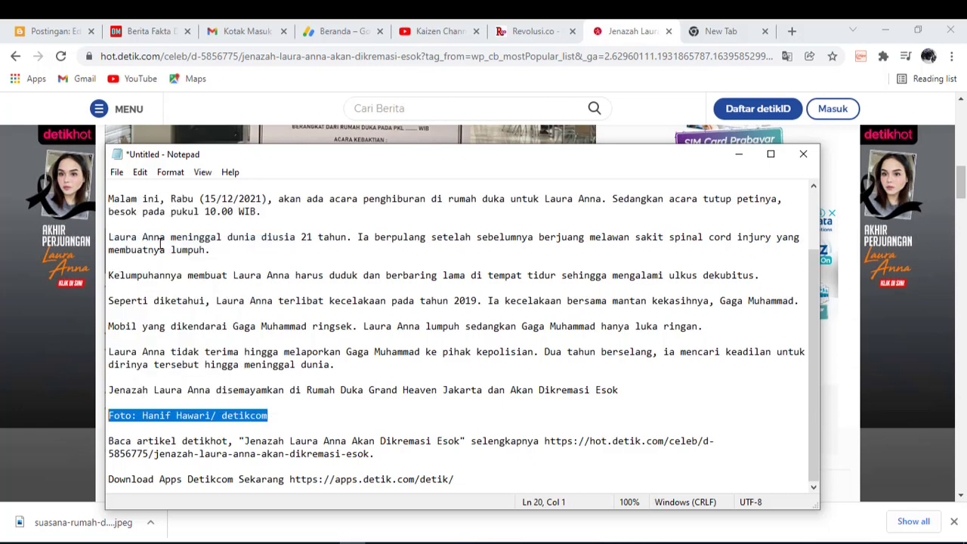
Add an empty line between the image and the first paragraph of the Blogger post and paste the photo credit there
left_click(54, 31)
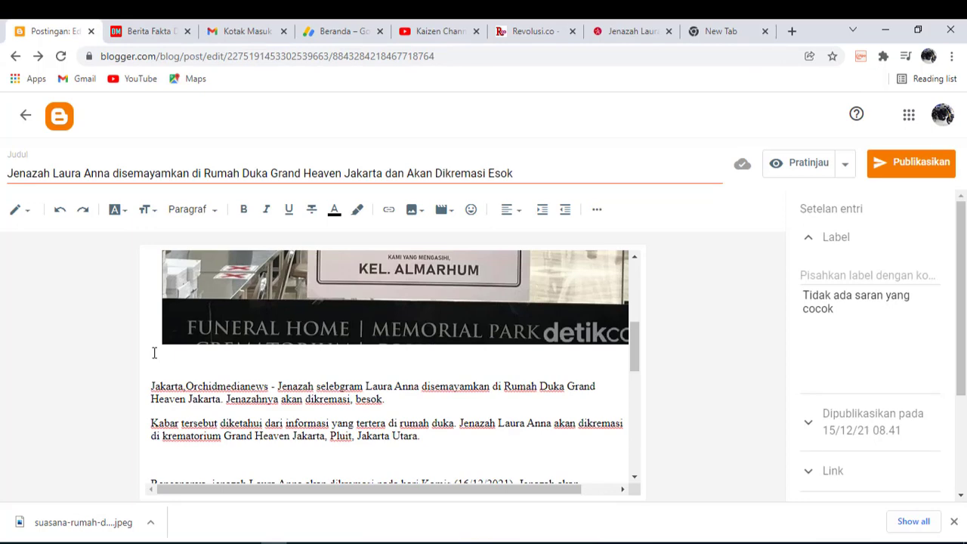
left_click(153, 353)
scroll(214, 351, "down", 3)
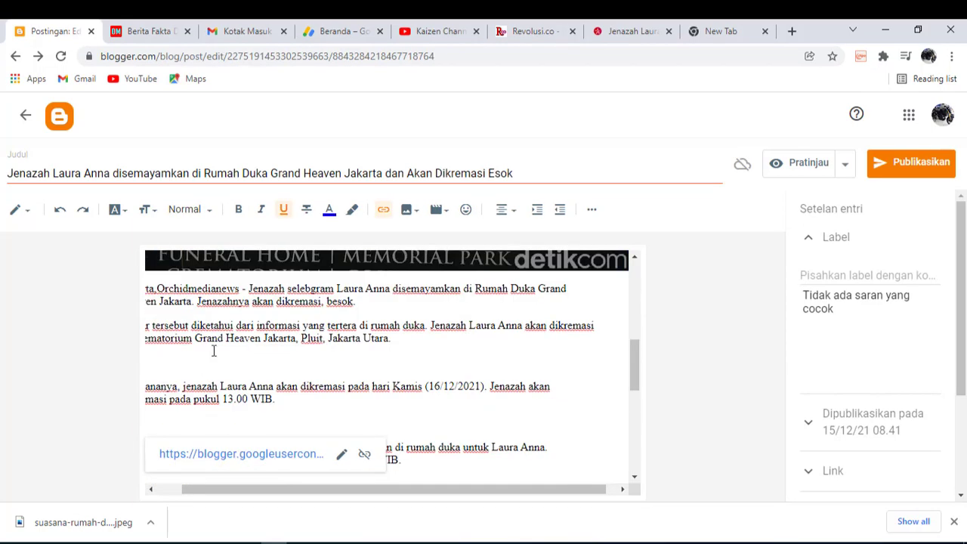
left_click_drag(252, 490, 219, 490)
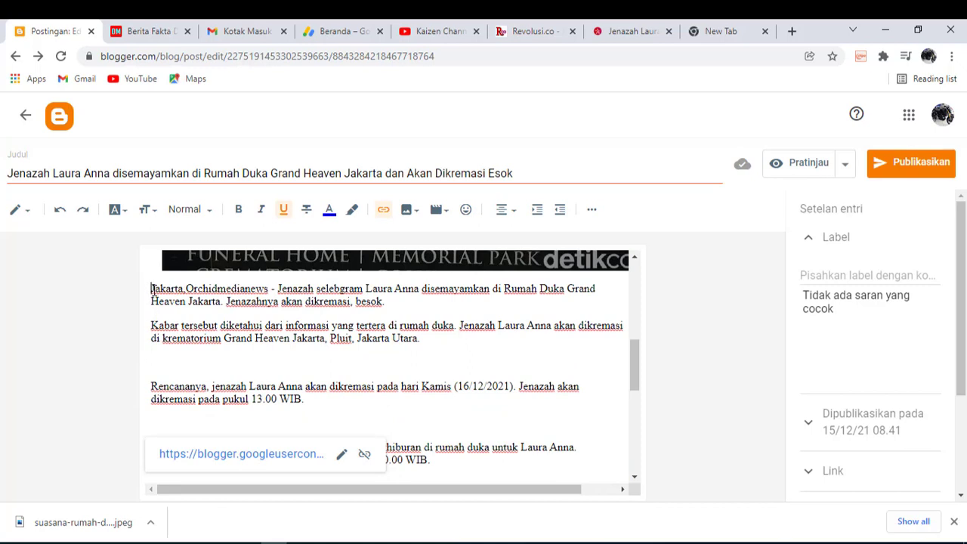
key("Return")
left_click(164, 273)
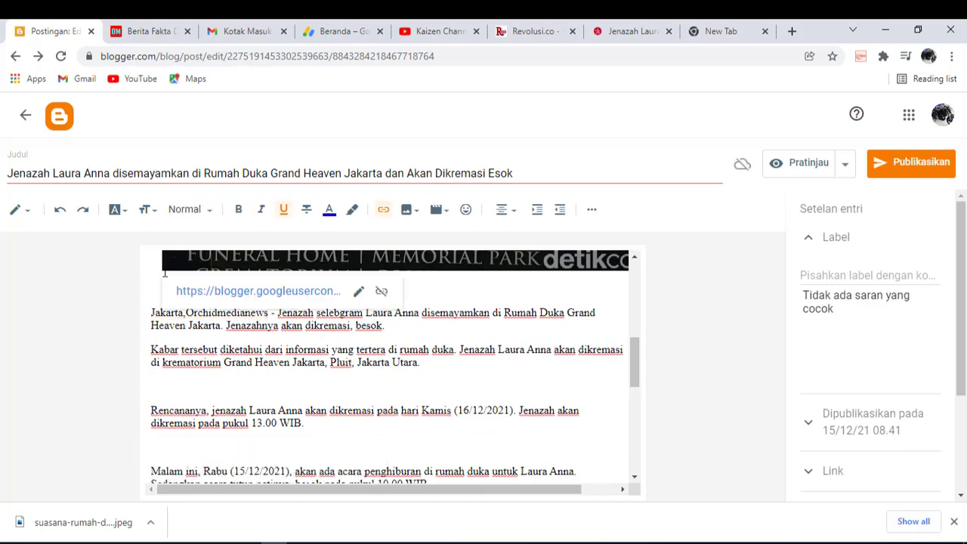
left_click(155, 281)
right_click(156, 286)
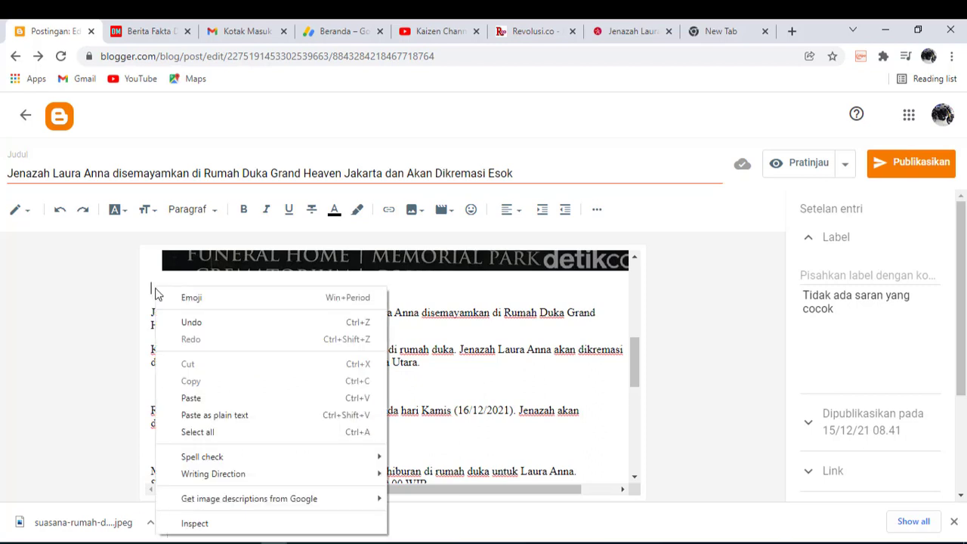
left_click(185, 398)
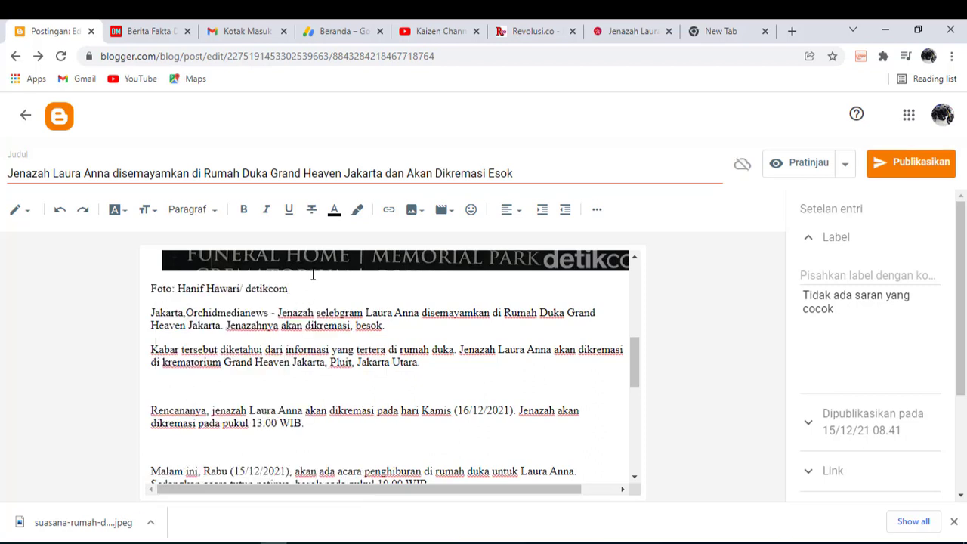
Set the photo credit's font size to Kecil and make "Jakarta,Orchidmedianews" at the start of the first paragraph bold
left_click_drag(297, 287, 125, 282)
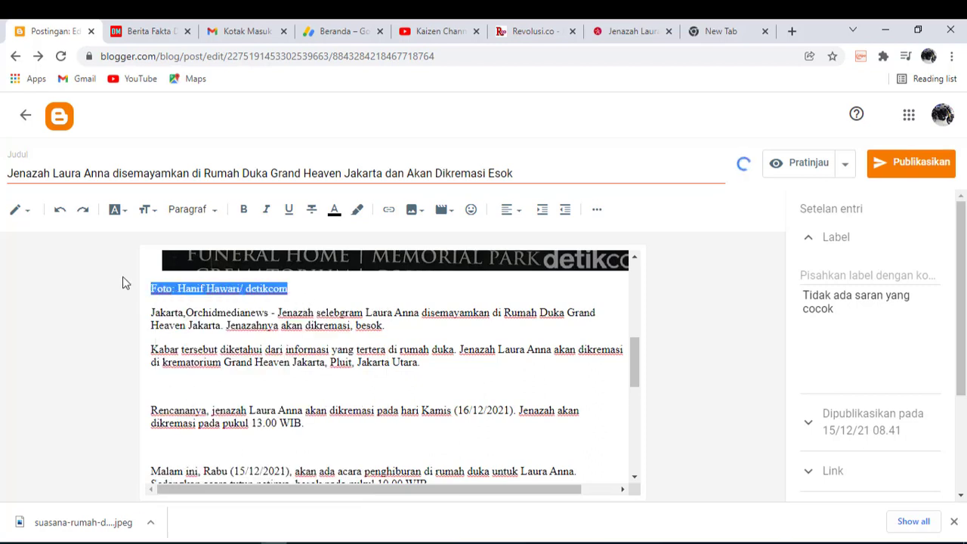
left_click(147, 210)
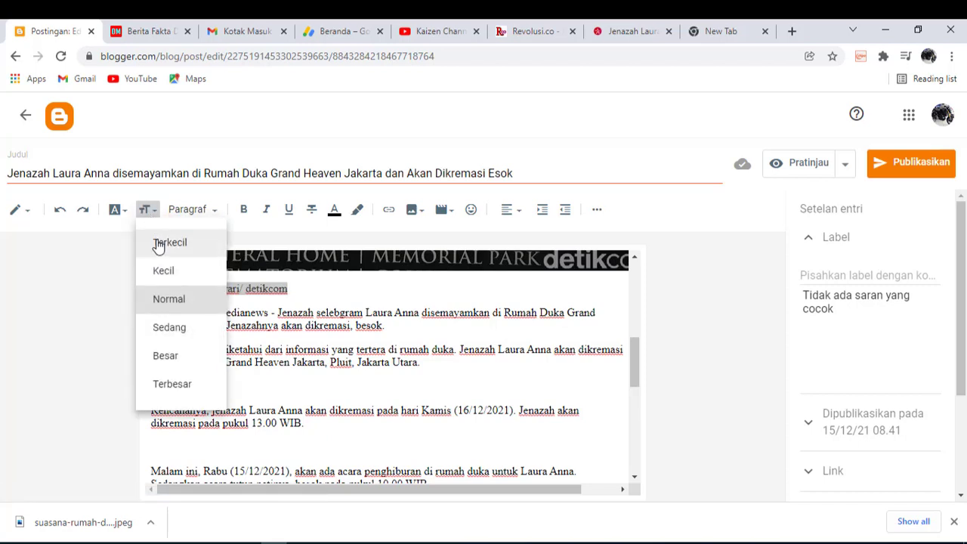
left_click(159, 244)
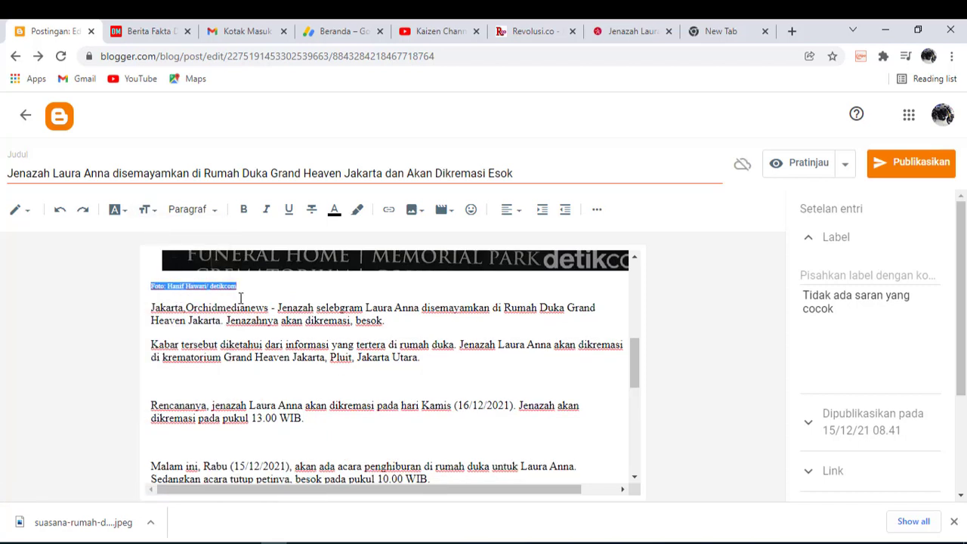
left_click(149, 212)
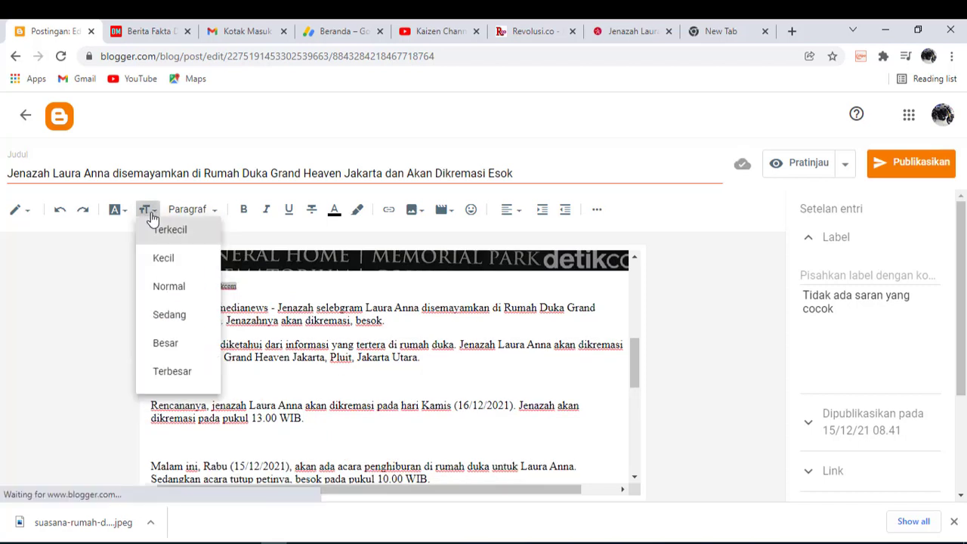
left_click(167, 274)
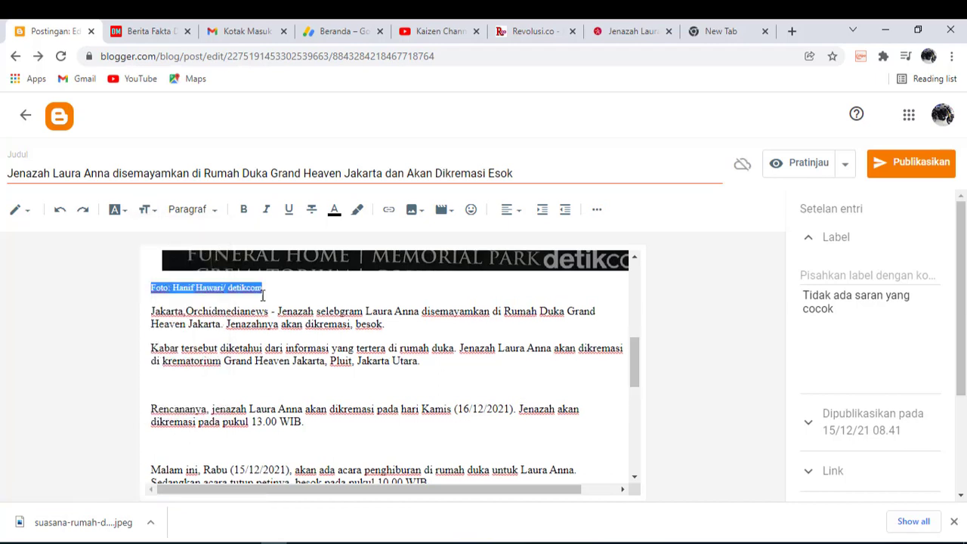
left_click_drag(271, 316, 143, 311)
left_click(244, 214)
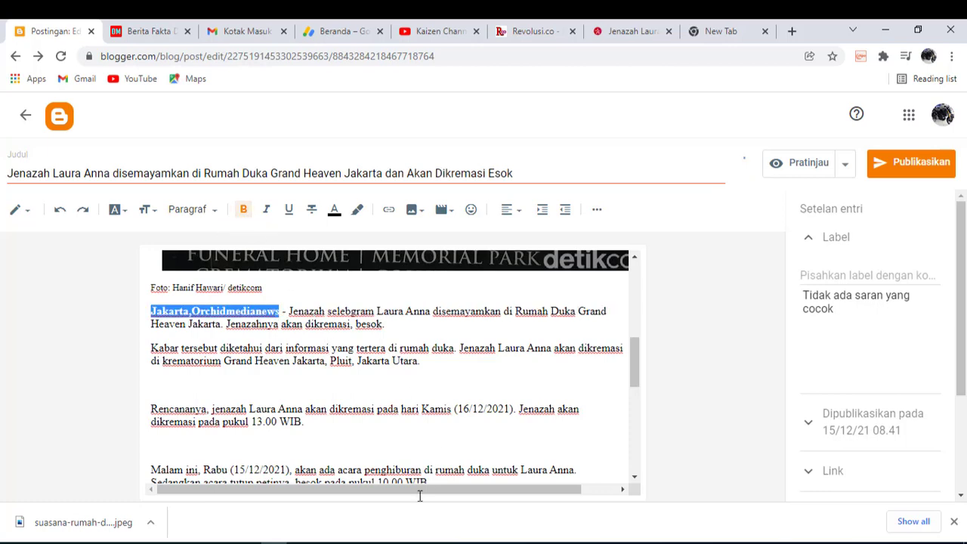
Review the whole post body from the image to the last paragraph, checking the paragraph text and spacing
scroll(423, 384, "down", 3)
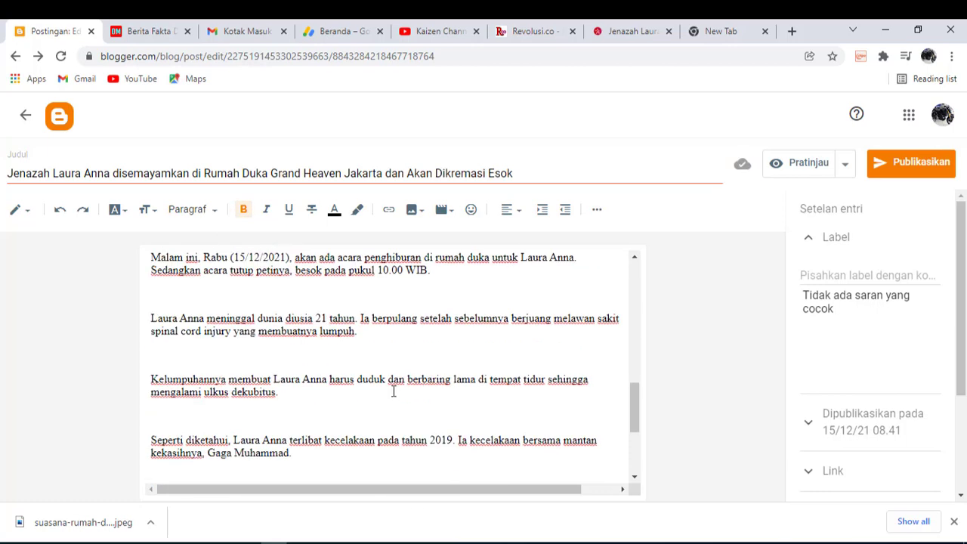
scroll(393, 392, "up", 3)
scroll(393, 389, "down", 6)
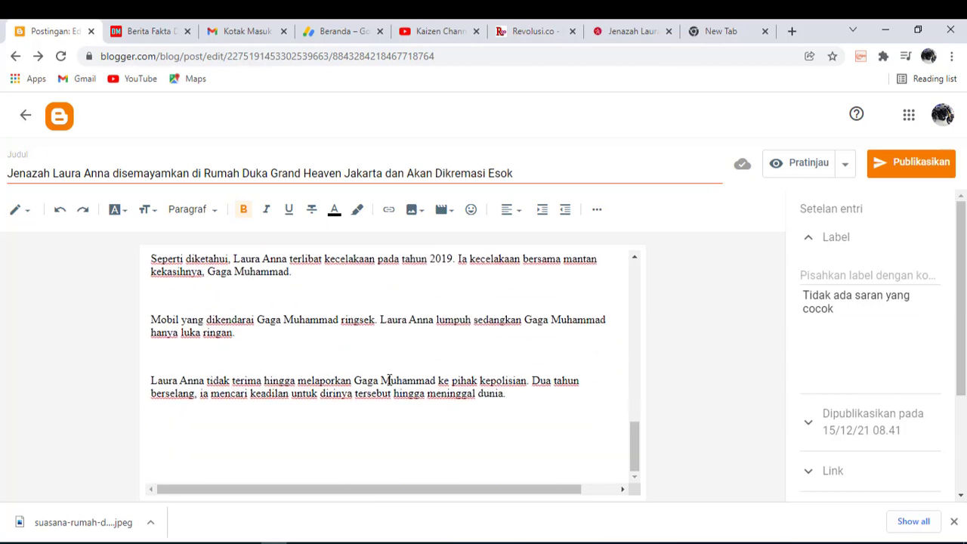
scroll(336, 395, "up", 3)
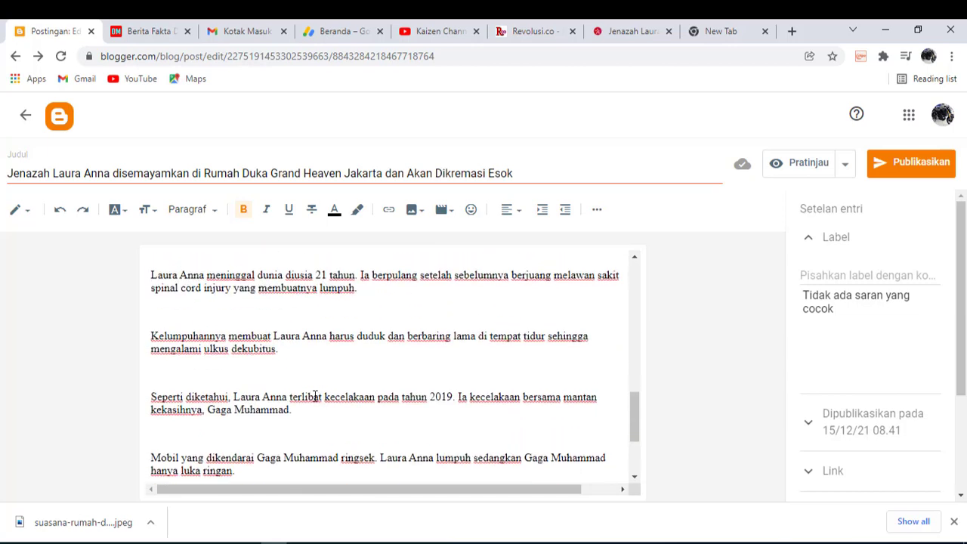
scroll(315, 396, "up", 1)
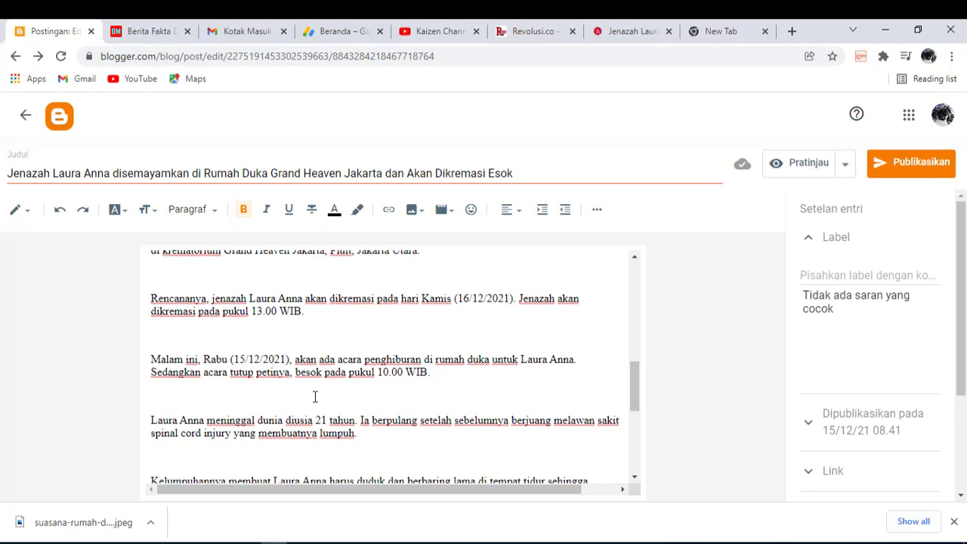
scroll(315, 397, "up", 2)
scroll(315, 398, "down", 2)
scroll(172, 387, "down", 2)
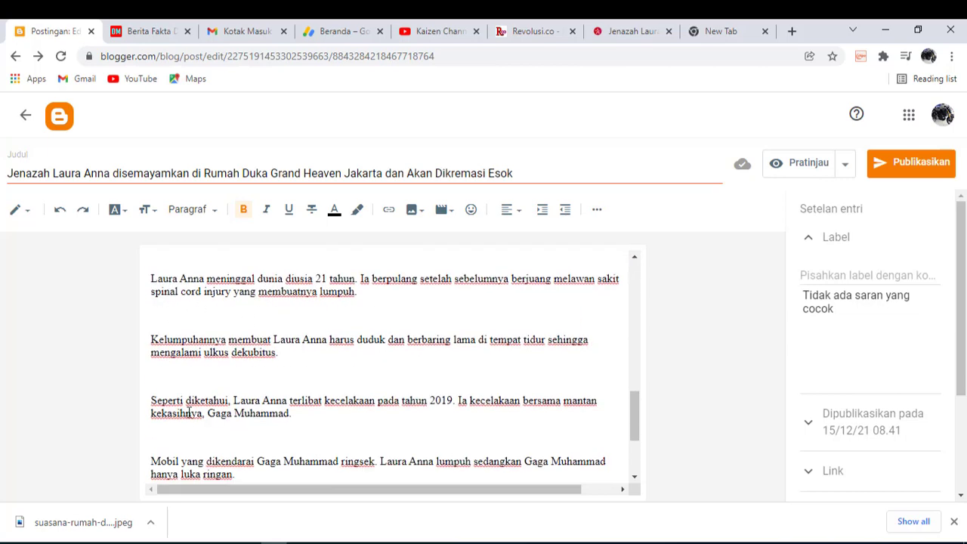
scroll(197, 425, "down", 2)
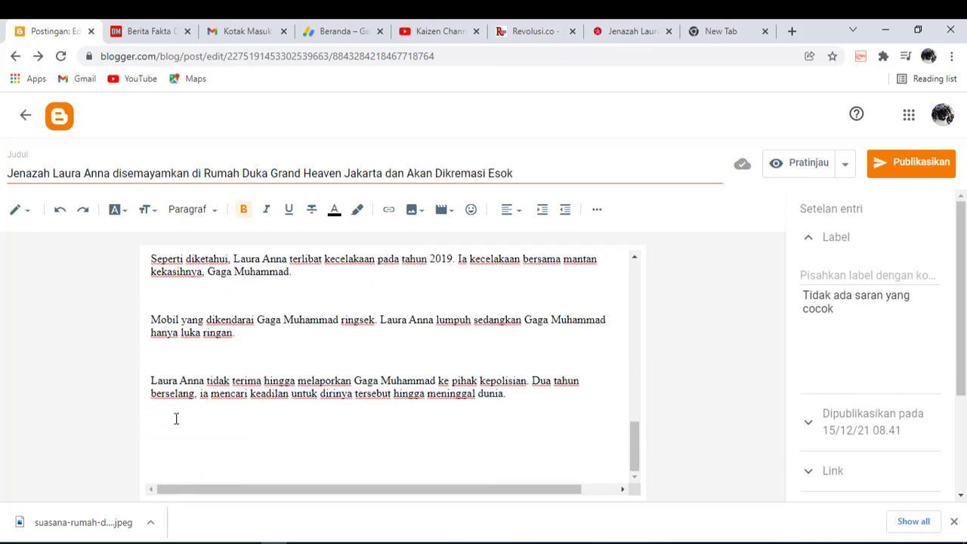
scroll(176, 419, "up", 10)
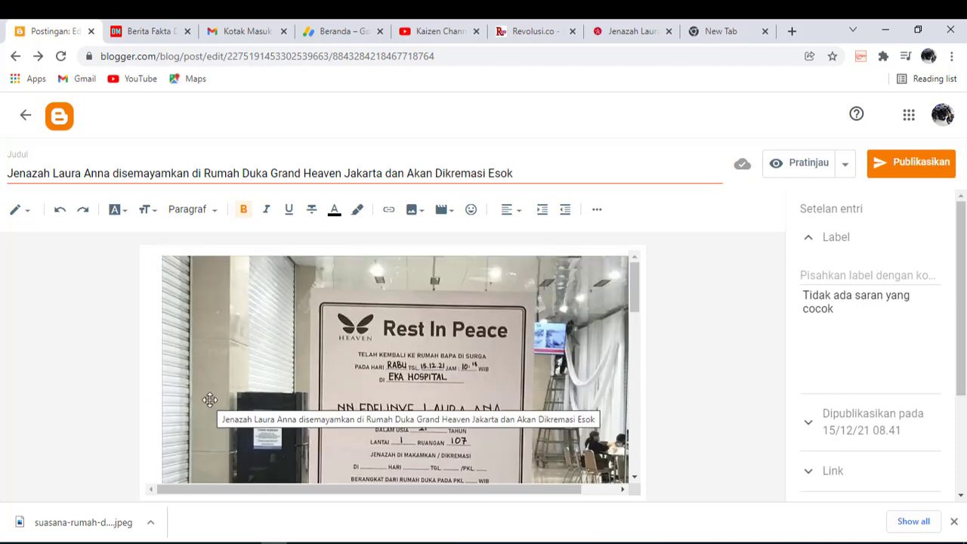
scroll(210, 401, "down", 8)
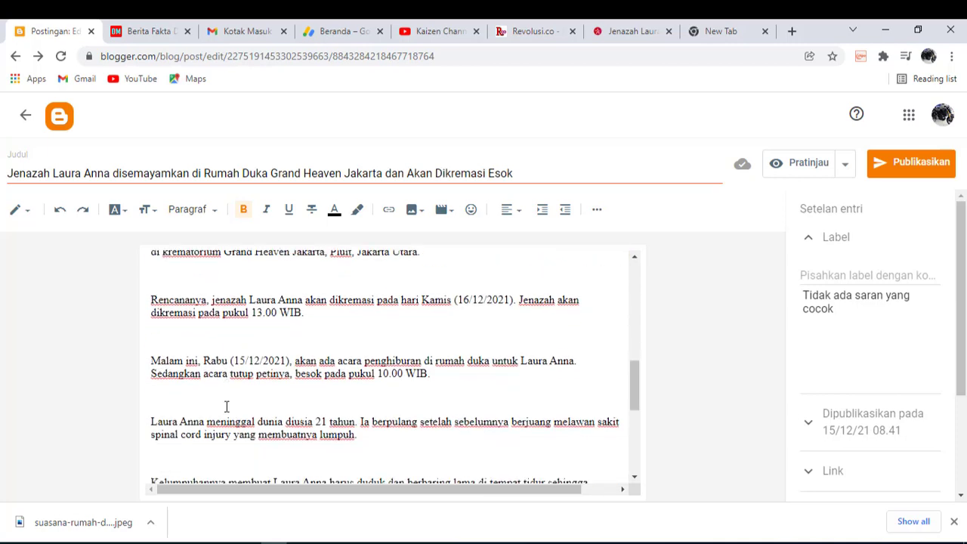
scroll(226, 407, "down", 4)
left_click(169, 432)
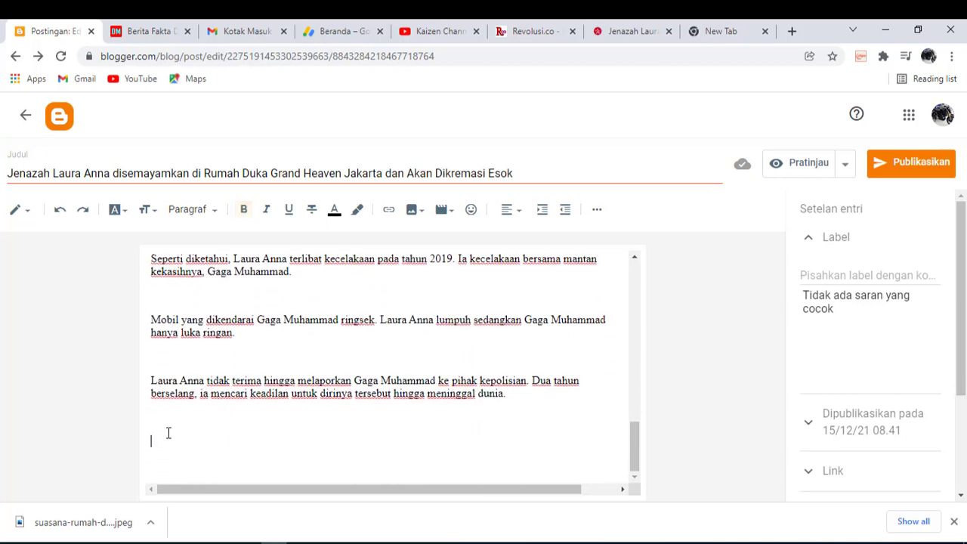
Copy the post title and paste it into the search description (Deskripsi Penelusuran) of the post settings
left_click_drag(534, 175, 3, 210)
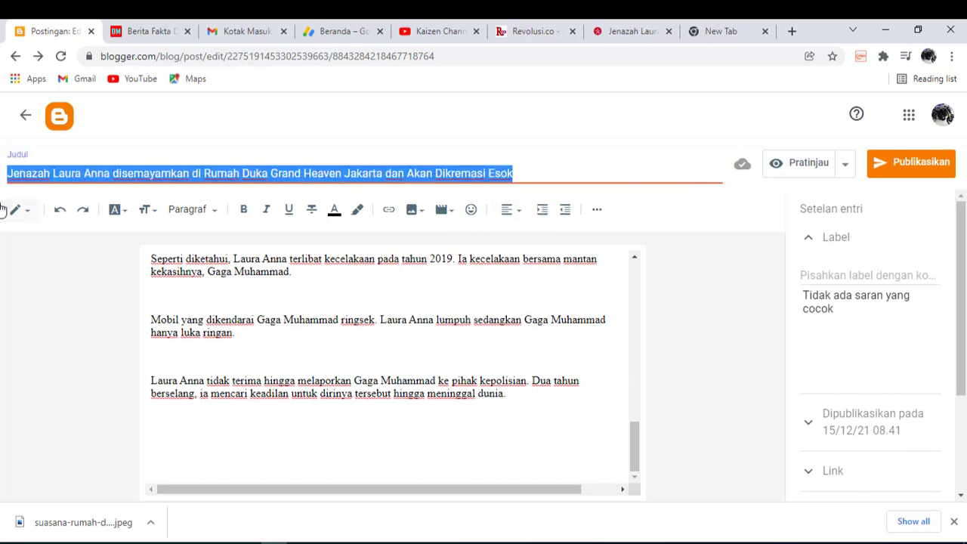
right_click(62, 180)
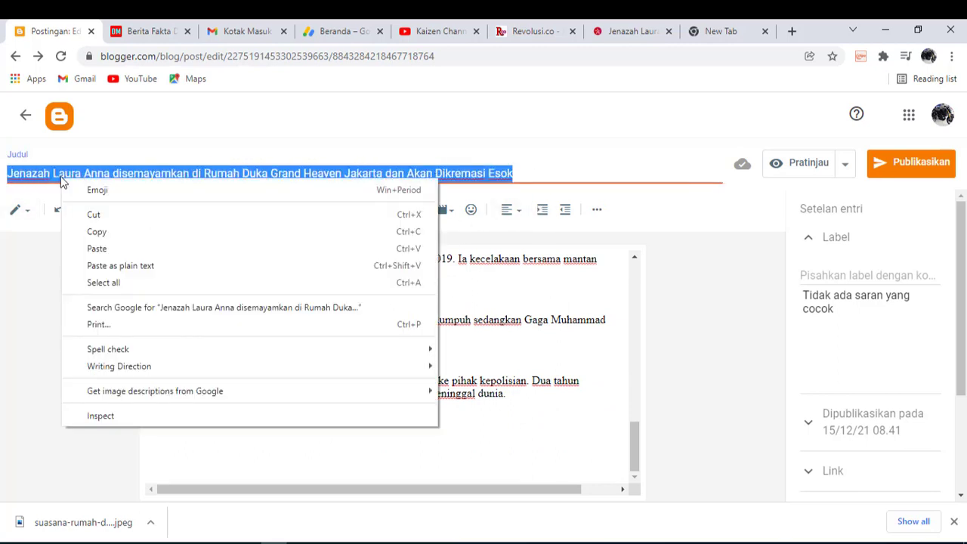
left_click(96, 232)
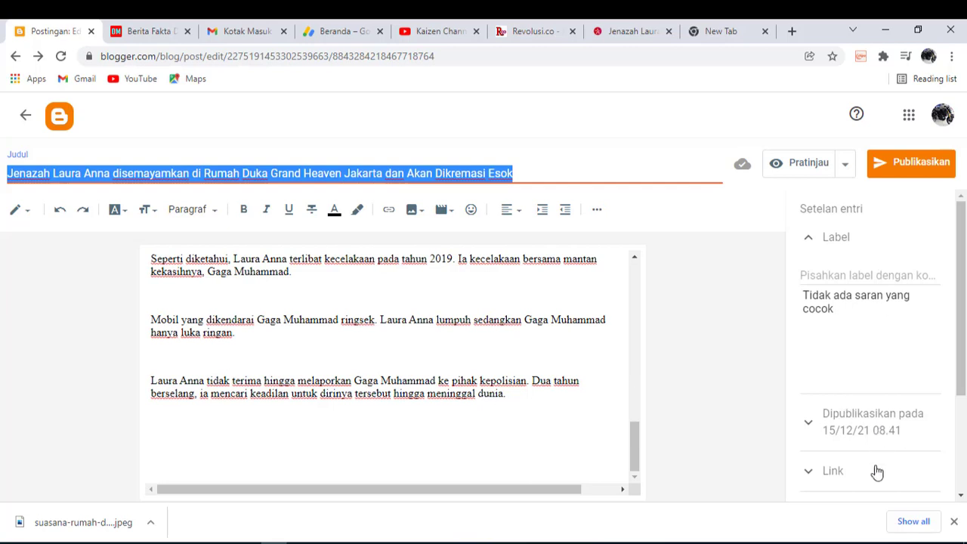
scroll(925, 423, "down", 2)
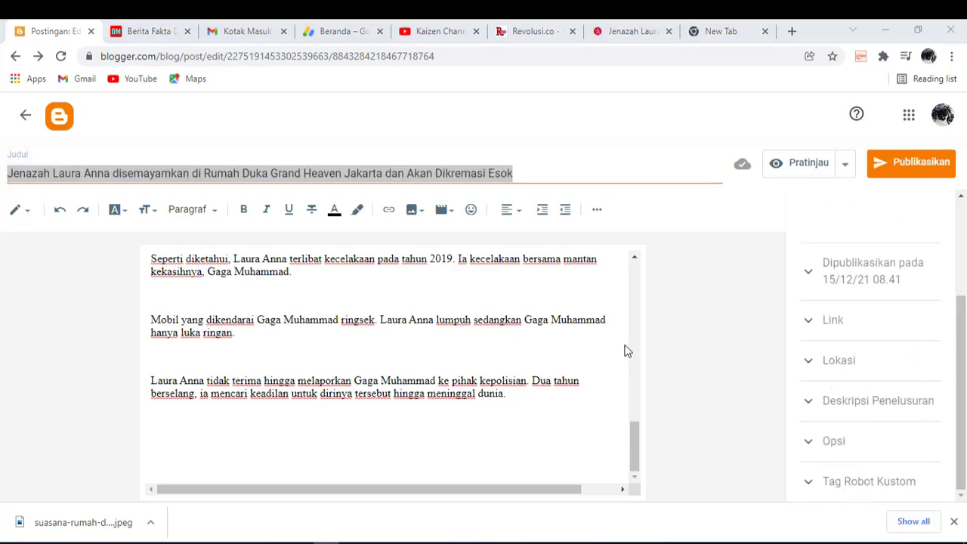
left_click(836, 412)
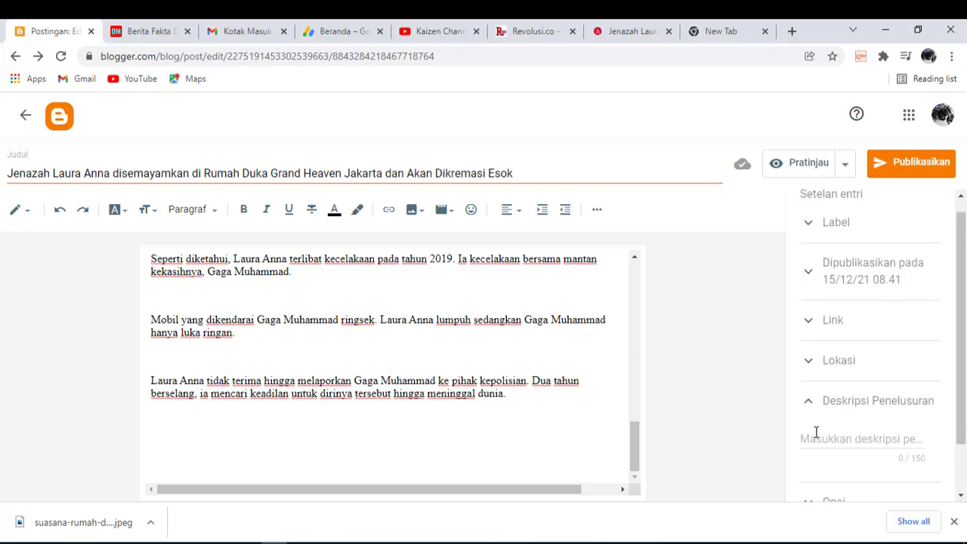
left_click(814, 438)
right_click(812, 442)
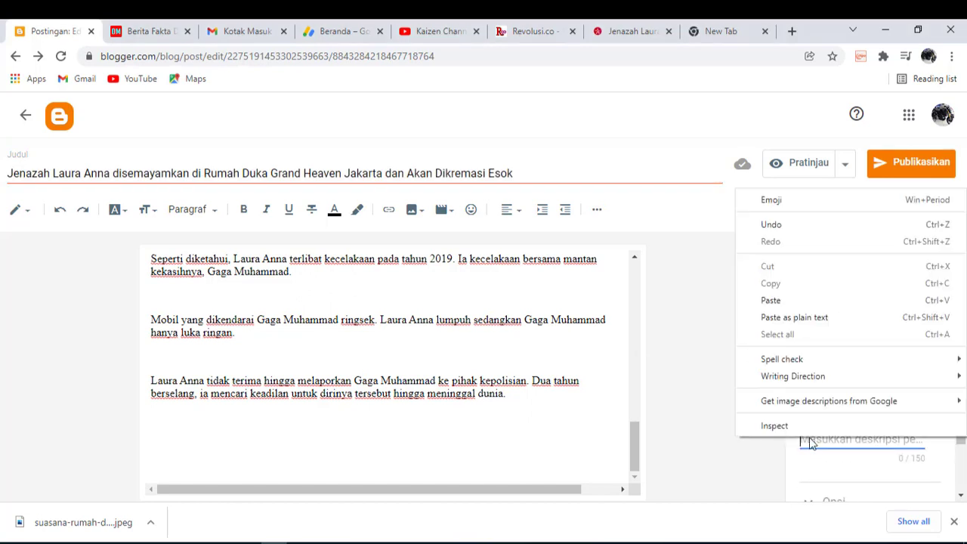
left_click(781, 309)
Assign the existing label Selebritis to the post in the entry settings
scroll(841, 399, "up", 1)
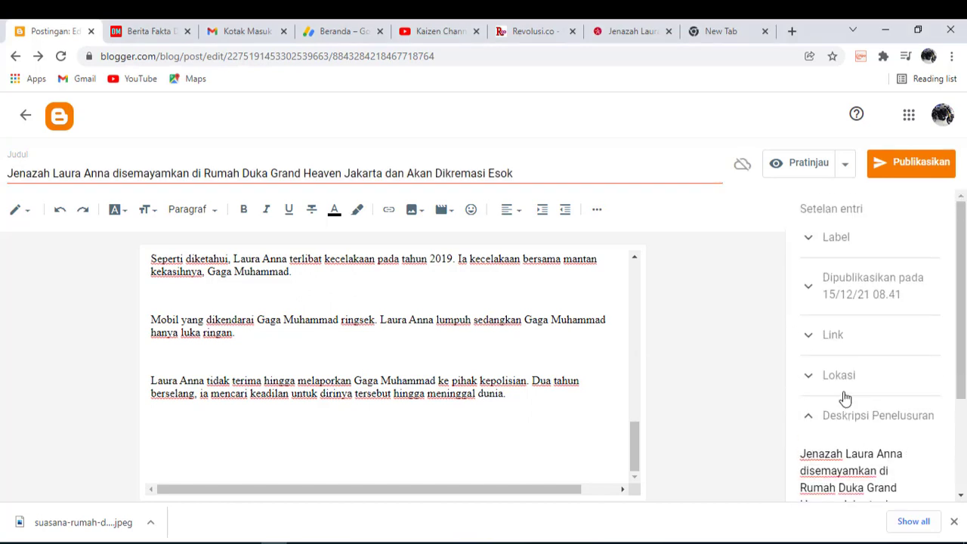
left_click(818, 252)
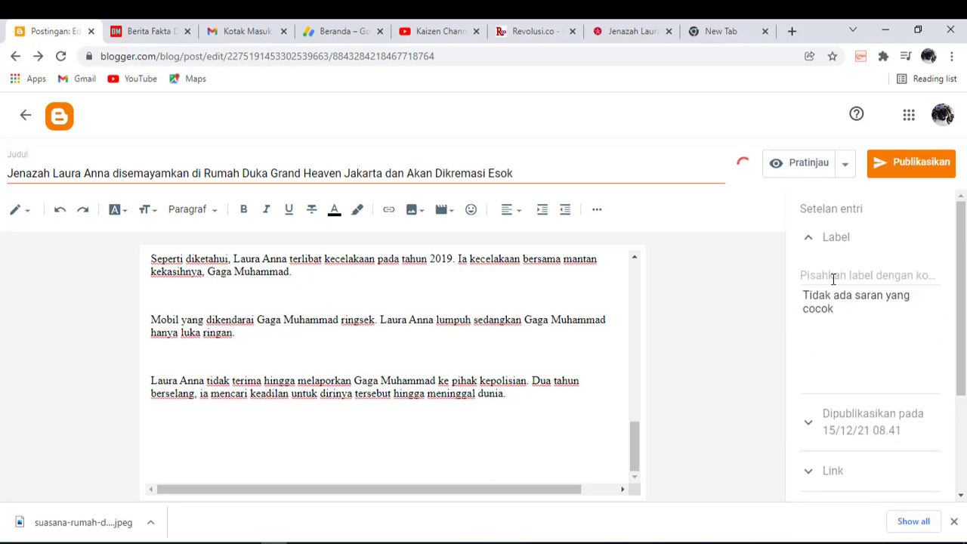
left_click(827, 275)
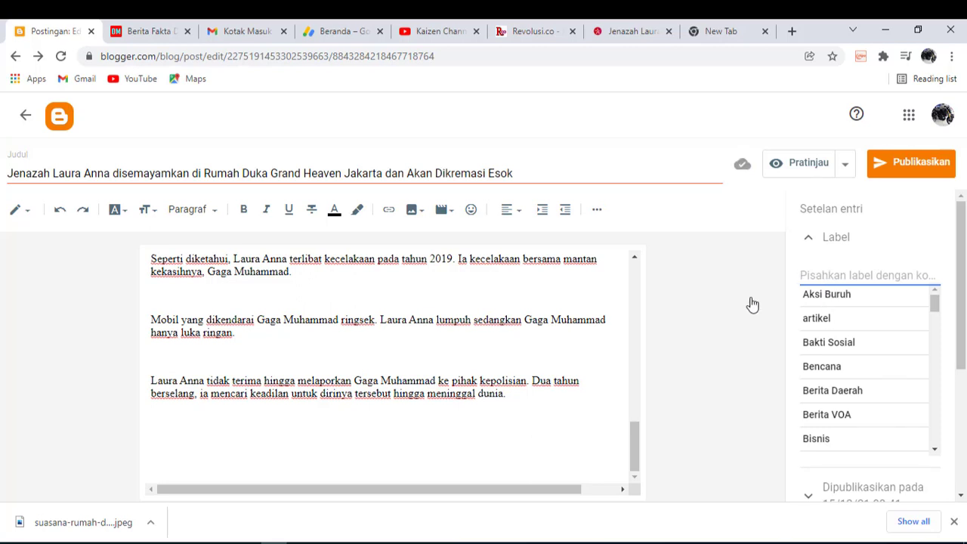
scroll(846, 328, "down", 2)
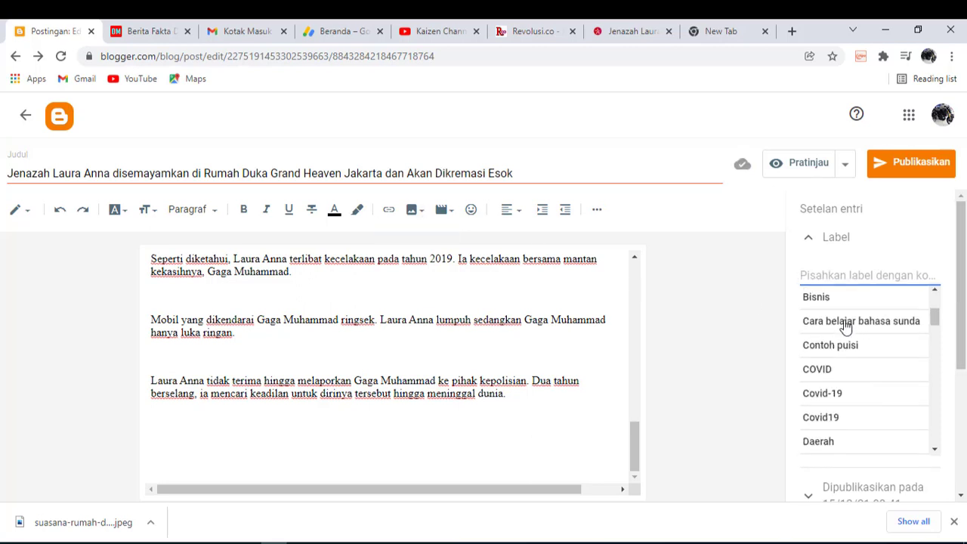
scroll(854, 367, "down", 2)
scroll(853, 368, "down", 10)
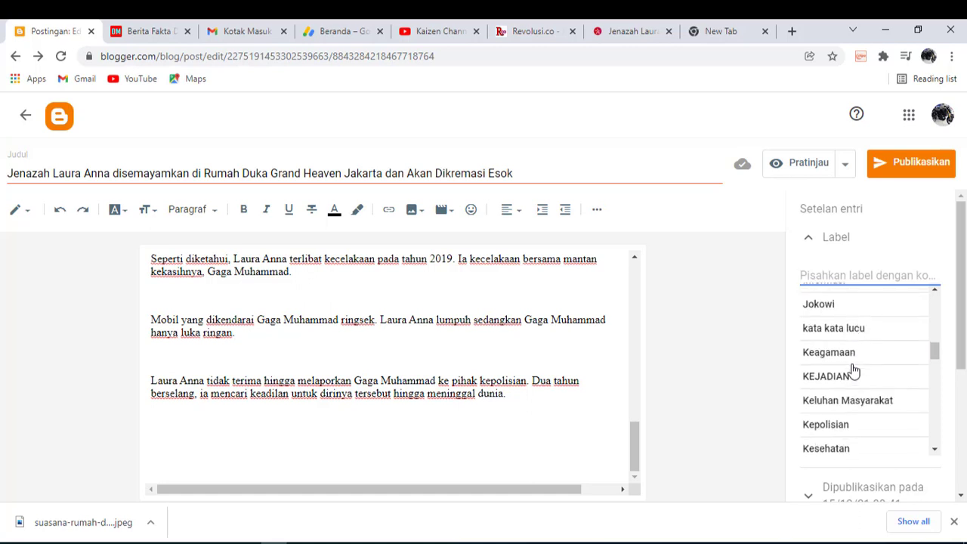
scroll(852, 377, "down", 1)
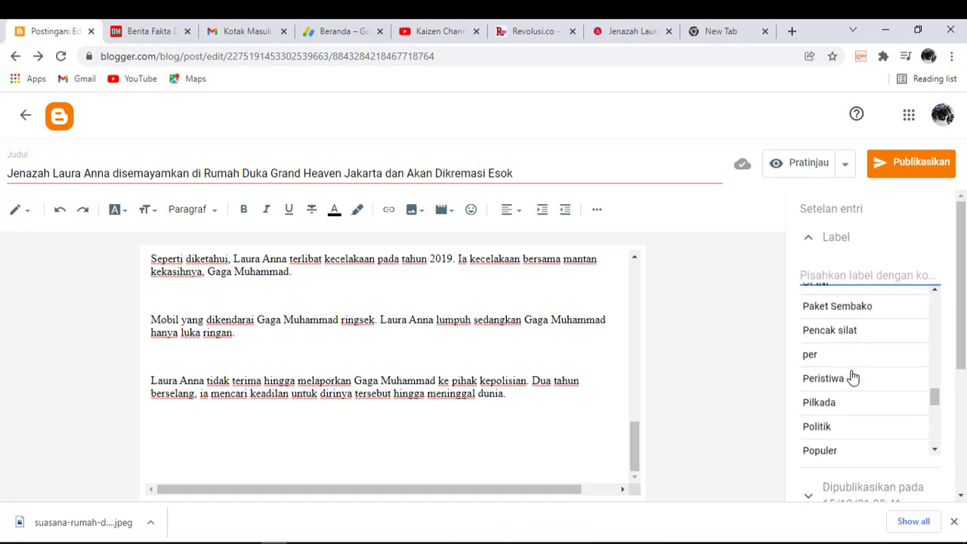
scroll(853, 376, "down", 2)
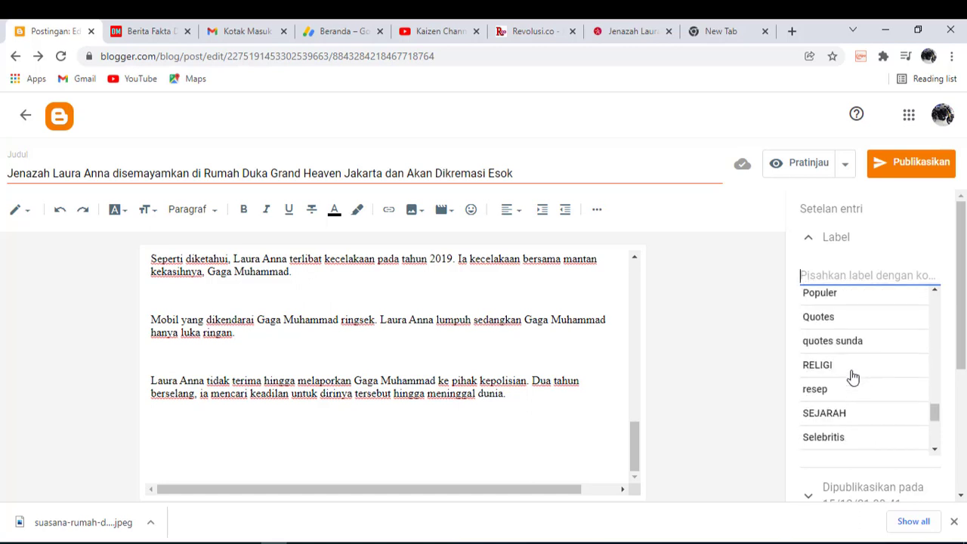
left_click(828, 438)
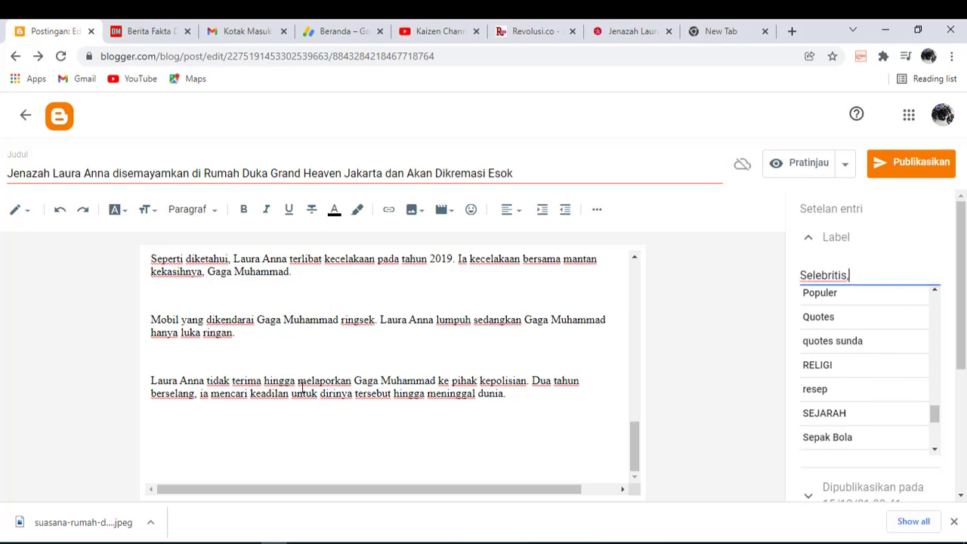
Place the cursor below the post's last paragraph and copy the "Baca artikel detikhot" source line with its URL from the Notepad draft
left_click(159, 432)
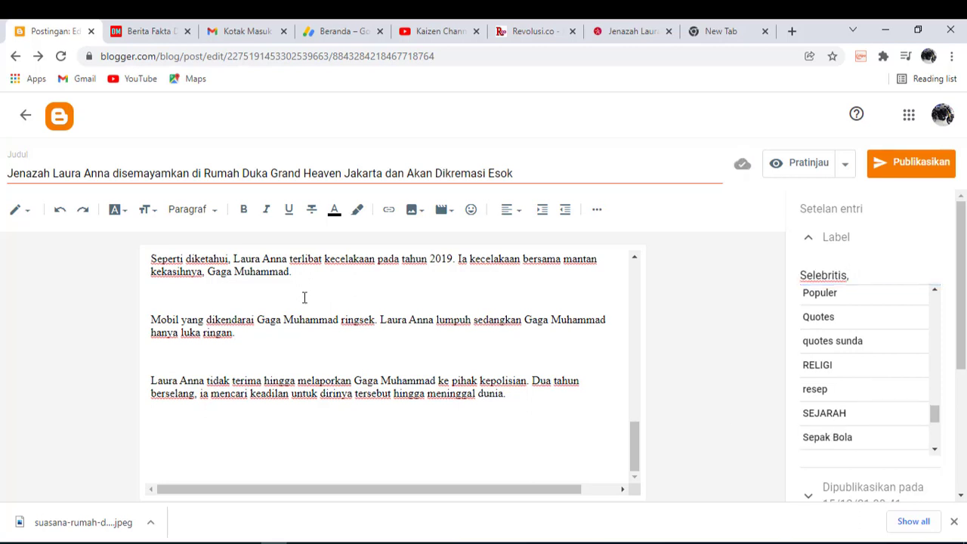
left_click(615, 34)
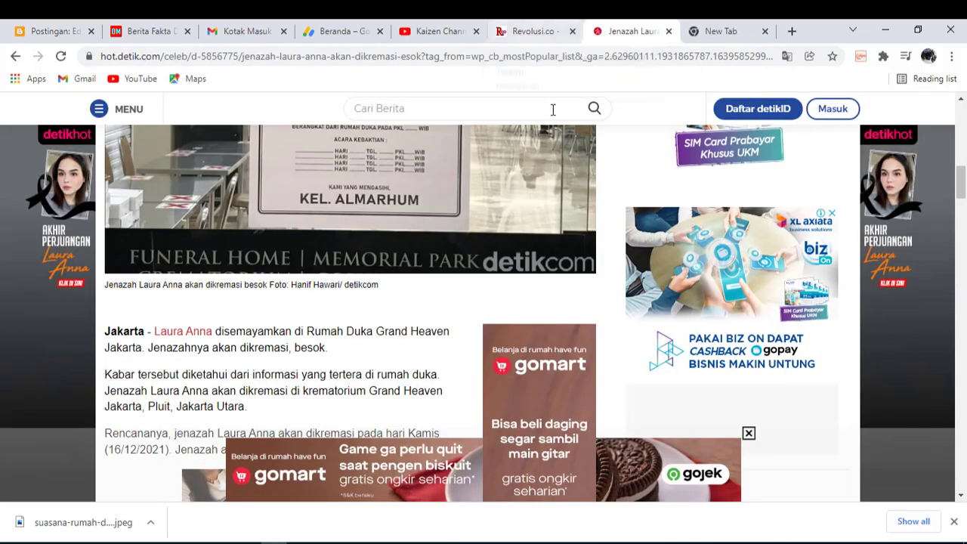
scroll(519, 255, "down", 3)
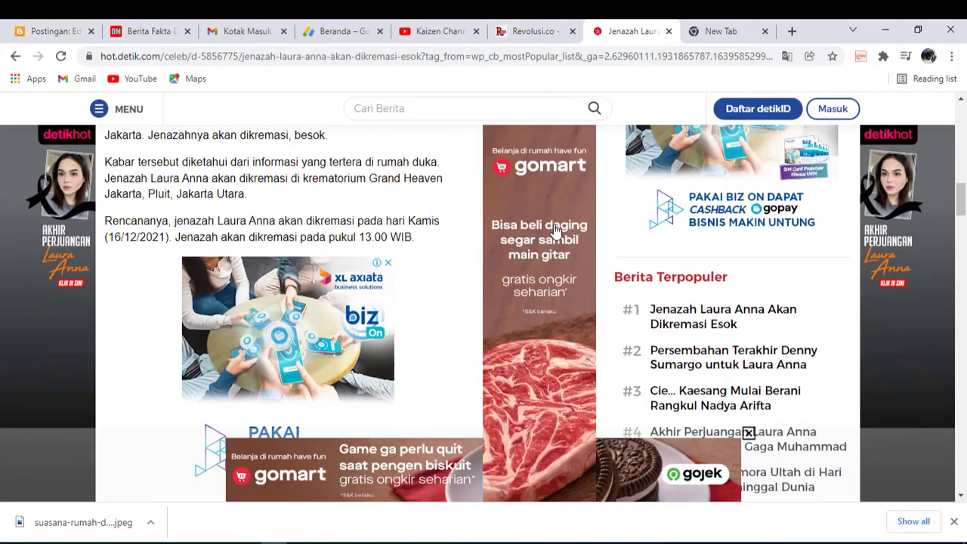
left_click(353, 540)
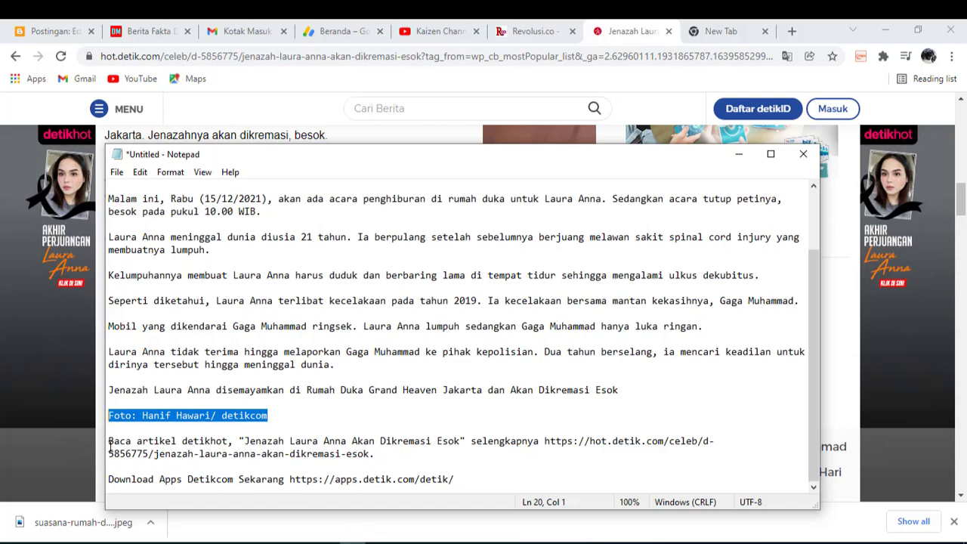
left_click_drag(109, 441, 428, 458)
key("ctrl+c")
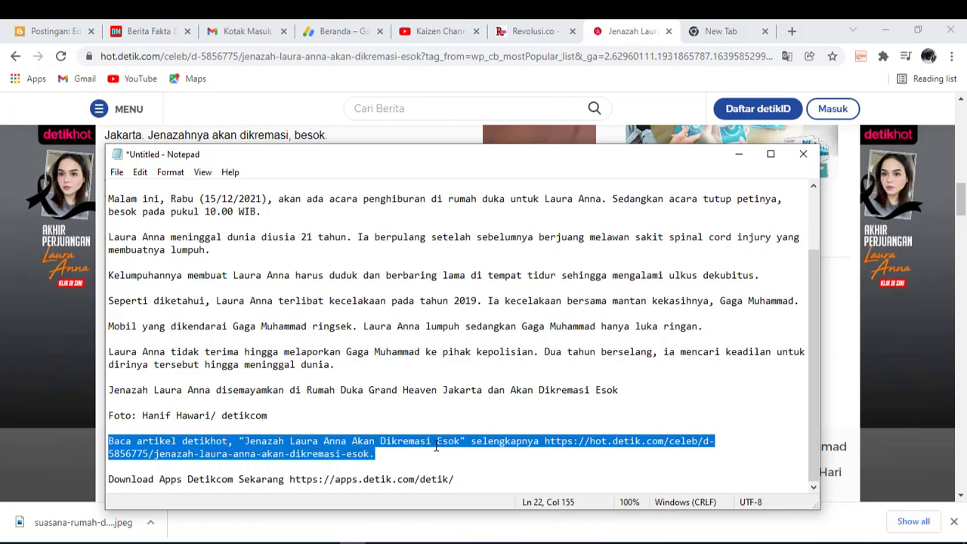
right_click(436, 447)
left_click(474, 276)
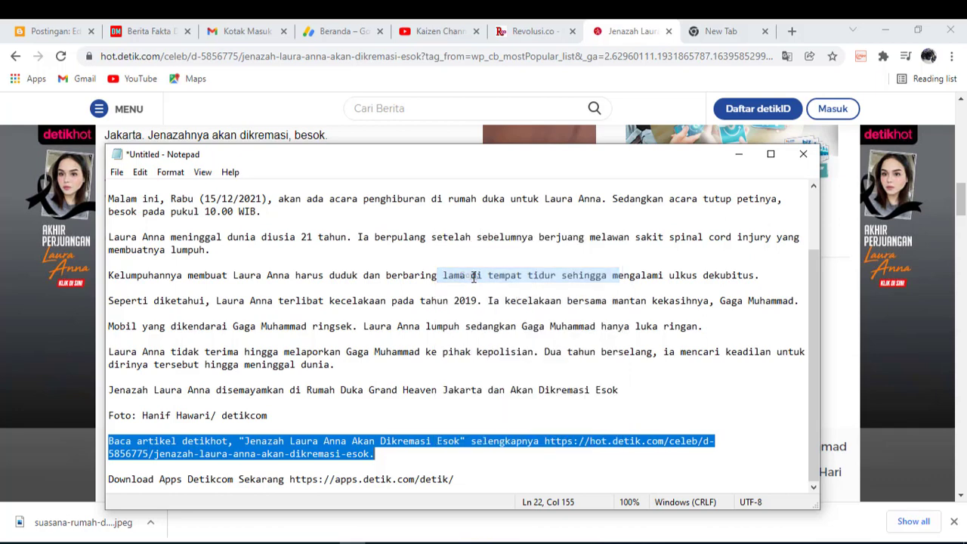
Paste the copied source line below the last paragraph of the Blogger post and cut the URL out of it
left_click(51, 34)
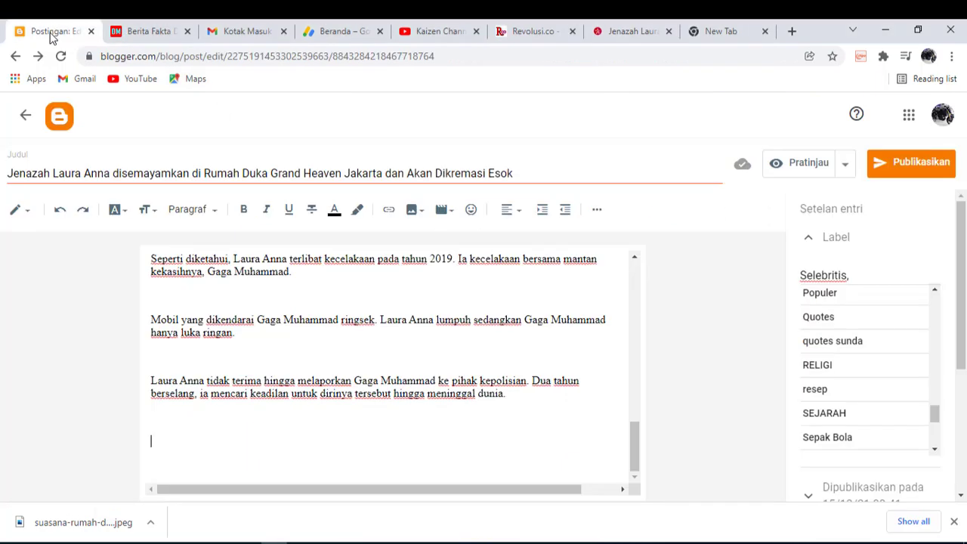
right_click(153, 442)
left_click(178, 307)
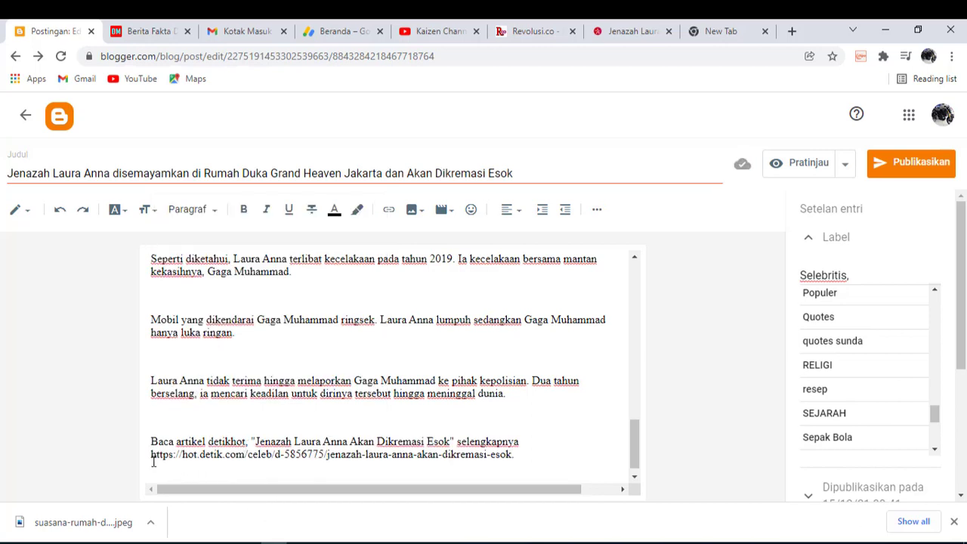
left_click_drag(151, 459, 293, 481)
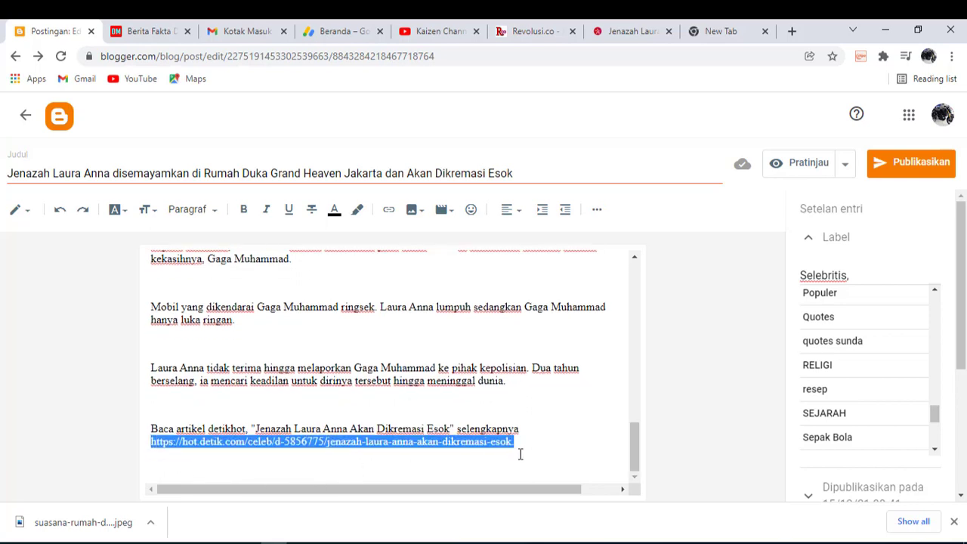
right_click(463, 442)
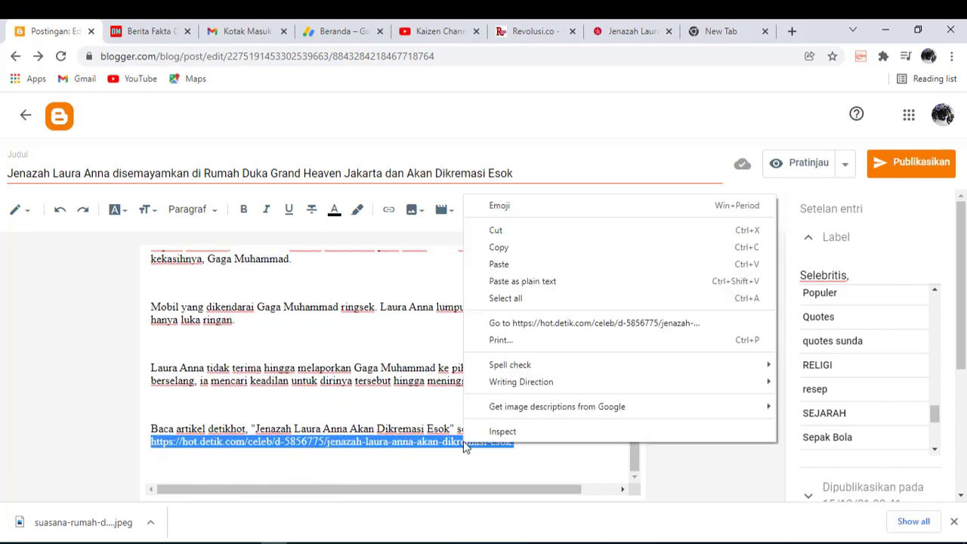
left_click(495, 230)
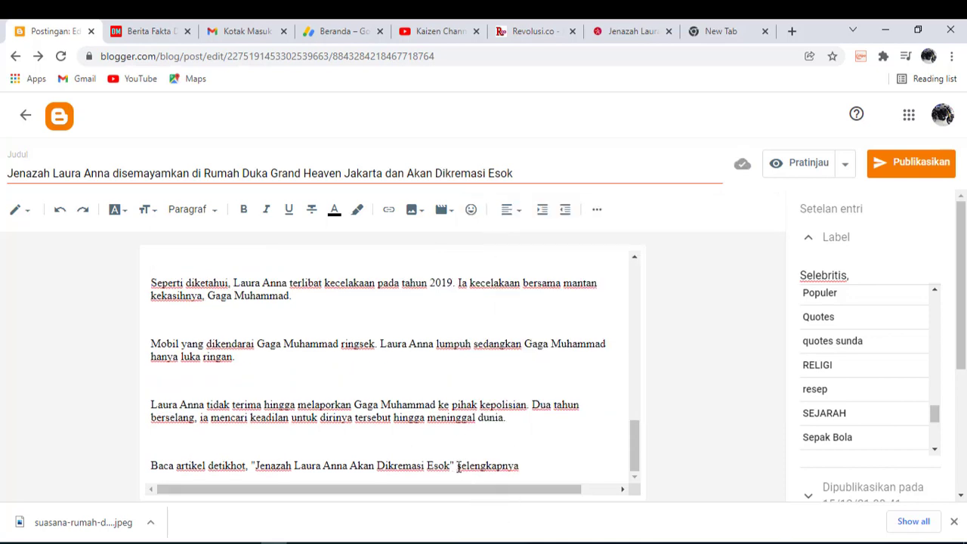
Link the quoted article title in the source line to the cut URL, opening in a new window with the rel=nofollow attribute
left_click_drag(453, 466, 258, 466)
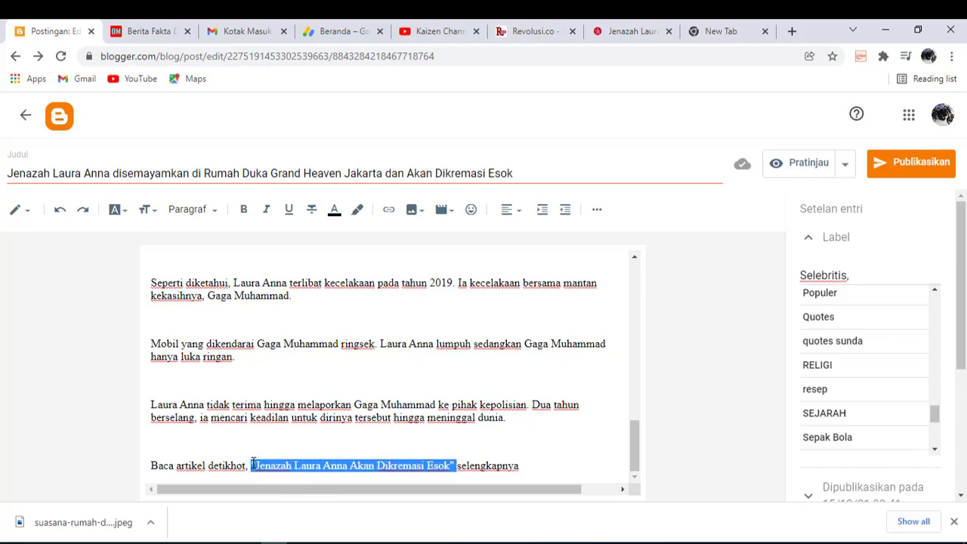
left_click(385, 216)
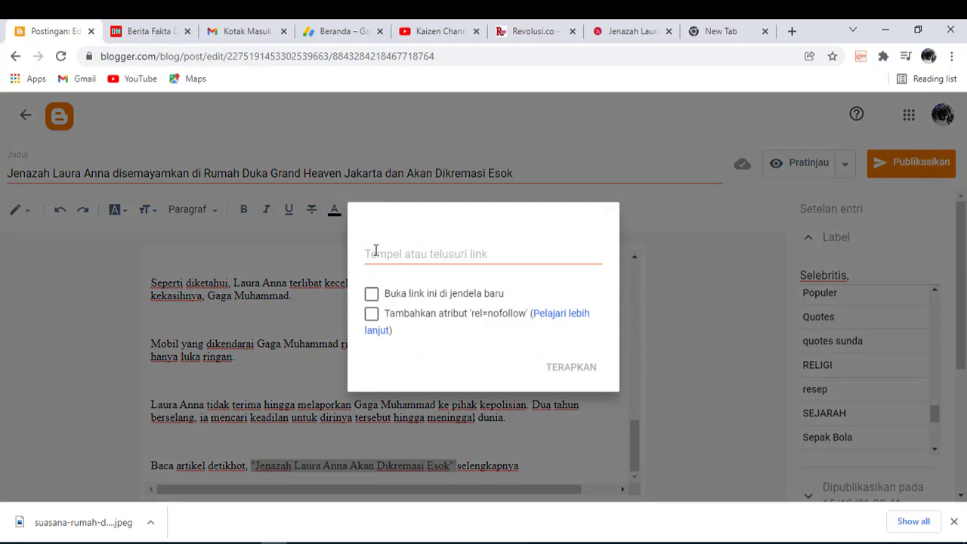
left_click(374, 252)
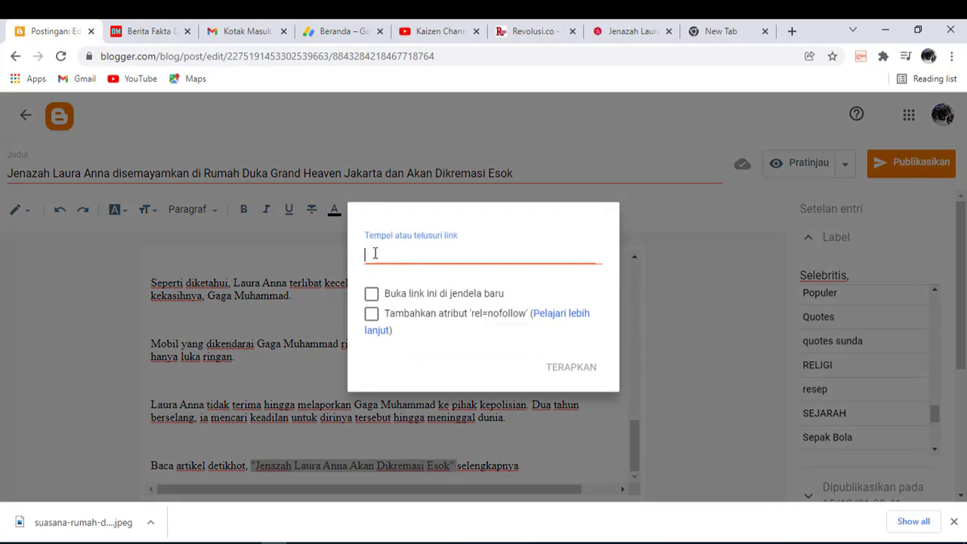
right_click(372, 254)
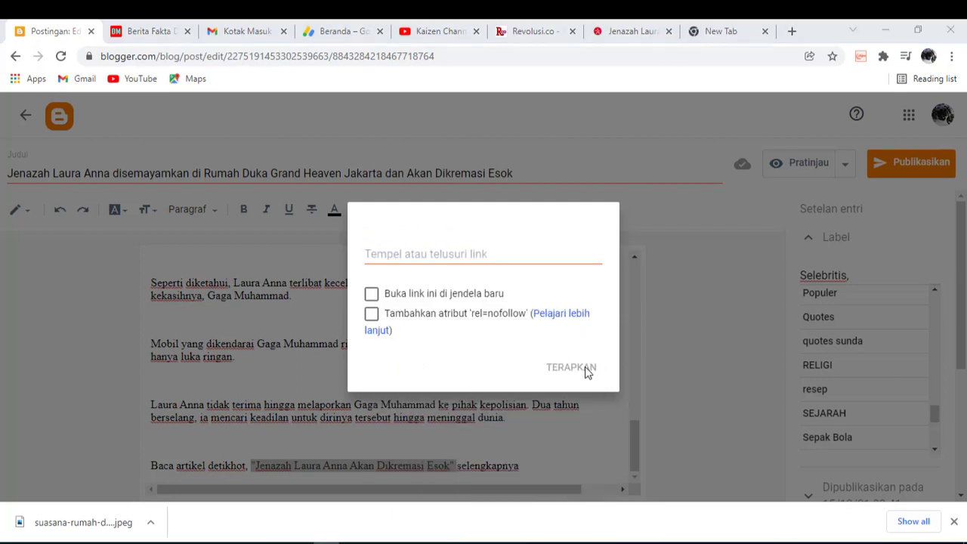
left_click(386, 257)
right_click(387, 256)
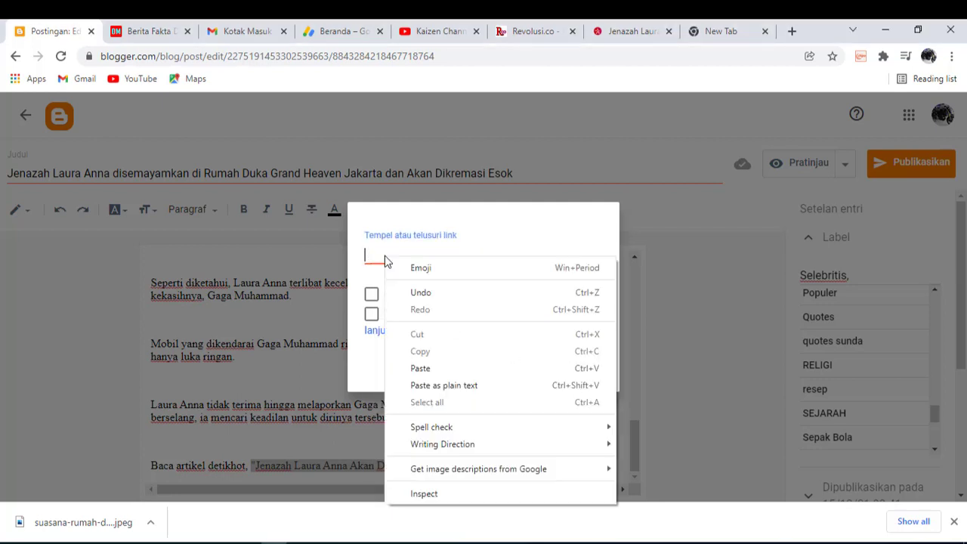
left_click(417, 370)
left_click(371, 294)
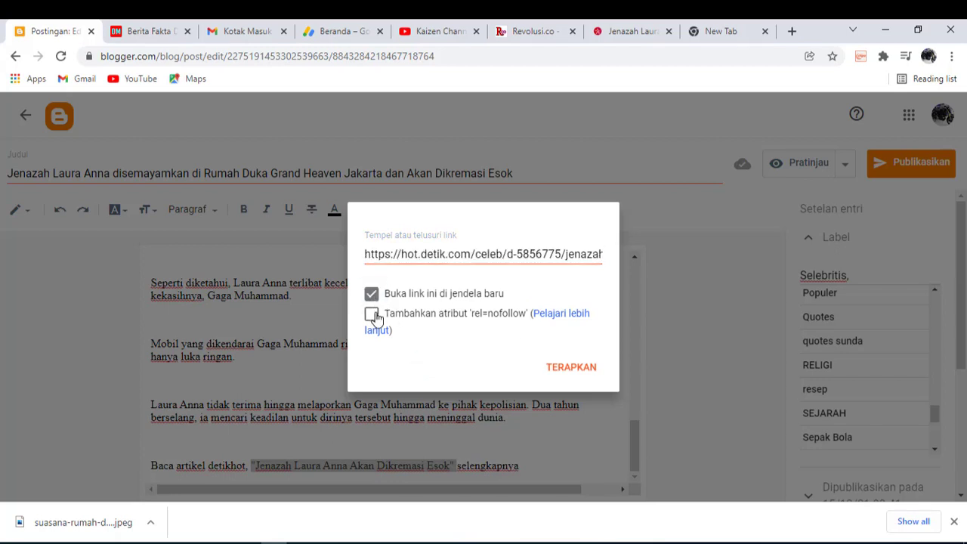
left_click(371, 314)
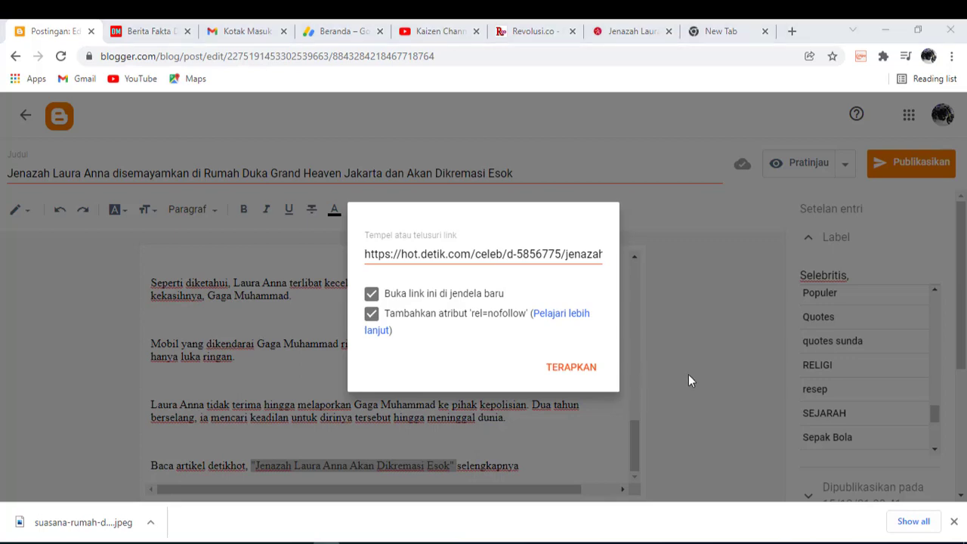
left_click(572, 367)
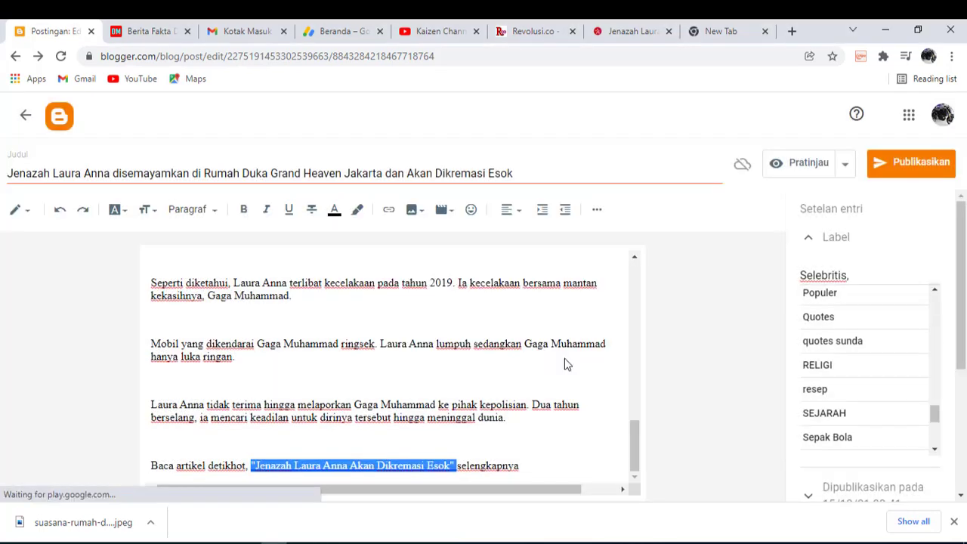
Delete the word "selengkapnya" after the linked article title in the source line
left_click(527, 465)
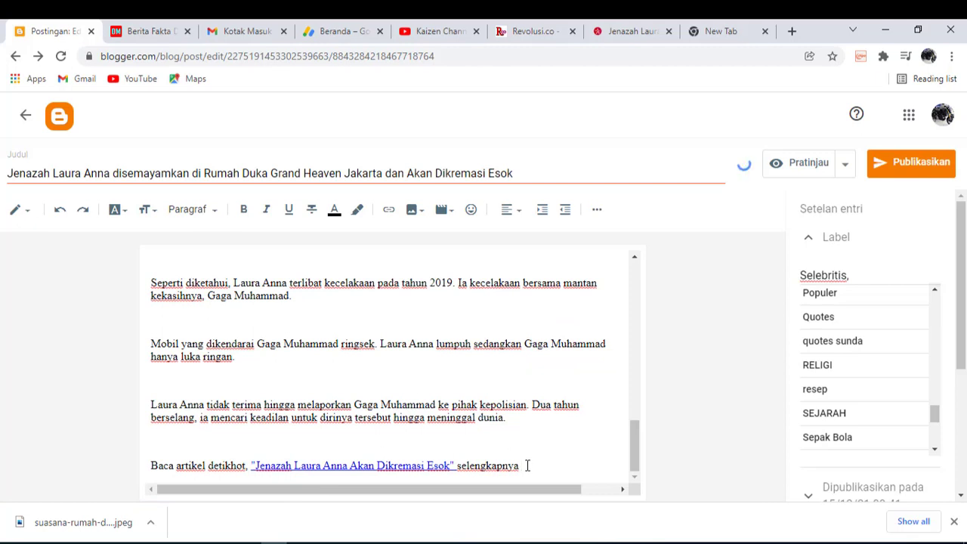
key("BackSpace")
key("BackSpace")
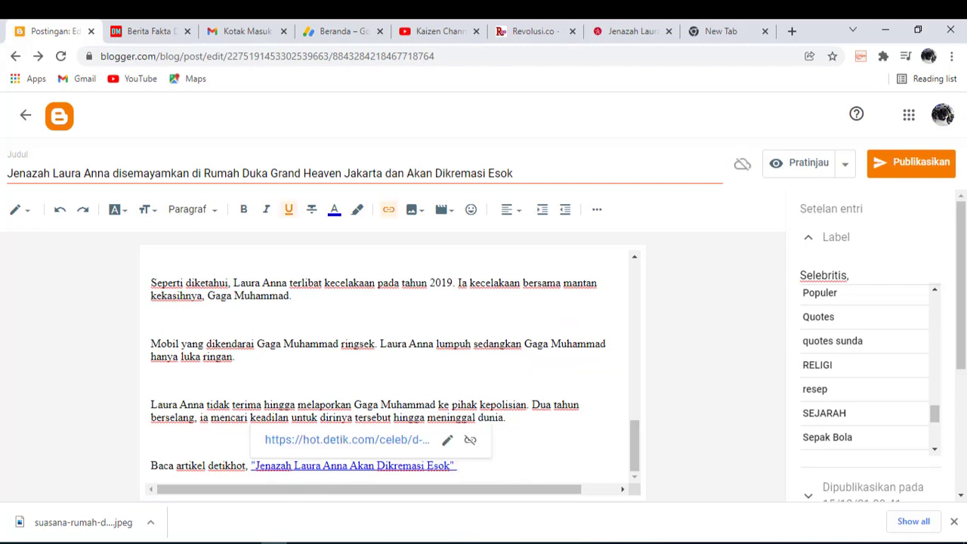
Delete the "Baca artikel detikhot," wording before the linked article title, back through the blank line into the last paragraph's closing words
left_click(247, 465)
key("BackSpace")
key("BackSpace")
key("BackSpace")
key("BackSpace")
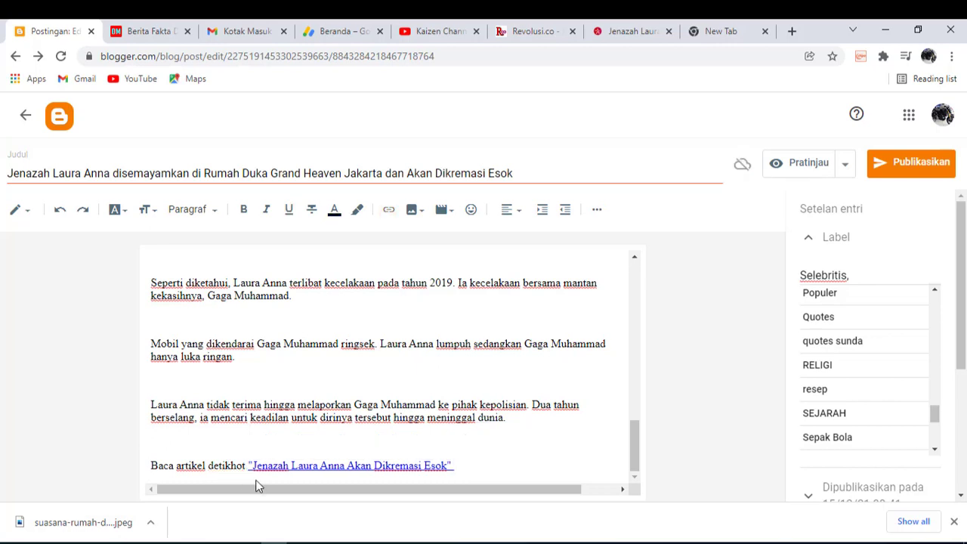
key("BackSpace")
key("BackSpace")
key("BackSpace")
key("BackSpace")
key("BackSpace")
key("BackSpace")
key("BackSpace")
key("BackSpace")
key("BackSpace")
key("BackSpace")
key("BackSpace")
key("BackSpace")
key("BackSpace")
key("BackSpace")
key("BackSpace")
key("BackSpace")
key("BackSpace")
key("BackSpace")
key("BackSpace")
key("BackSpace")
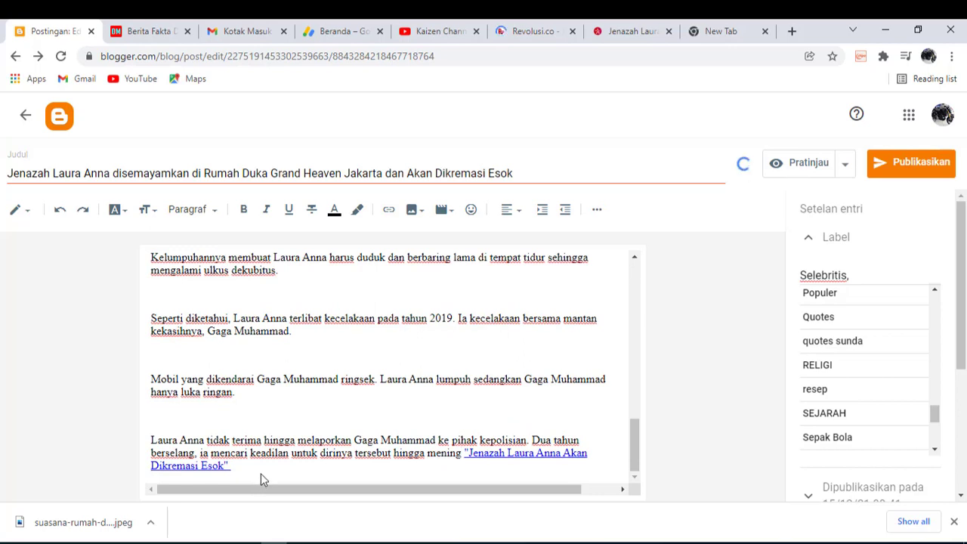
Complete the last paragraph's final word as "meninggal" and move the linked article title below it, separated by a blank line
type("ga")
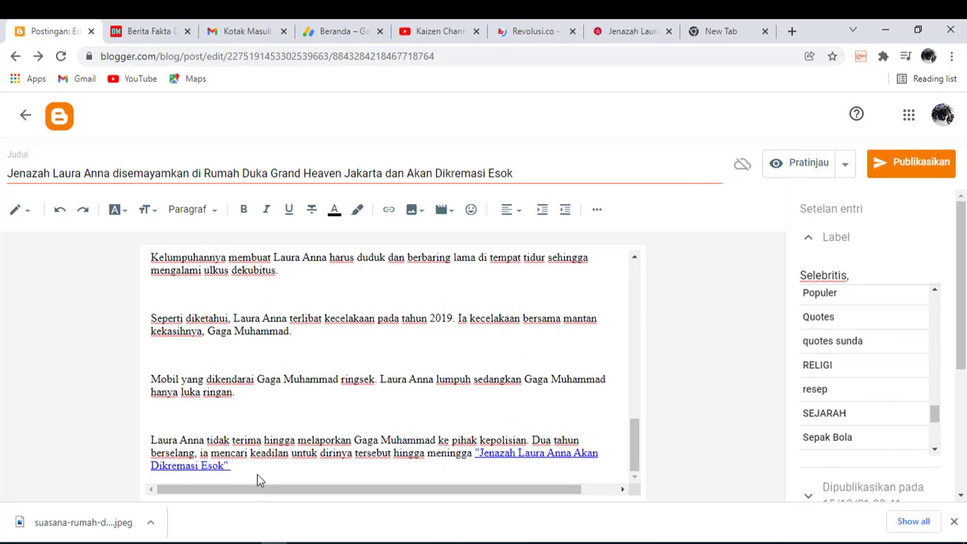
type("l")
key("Return")
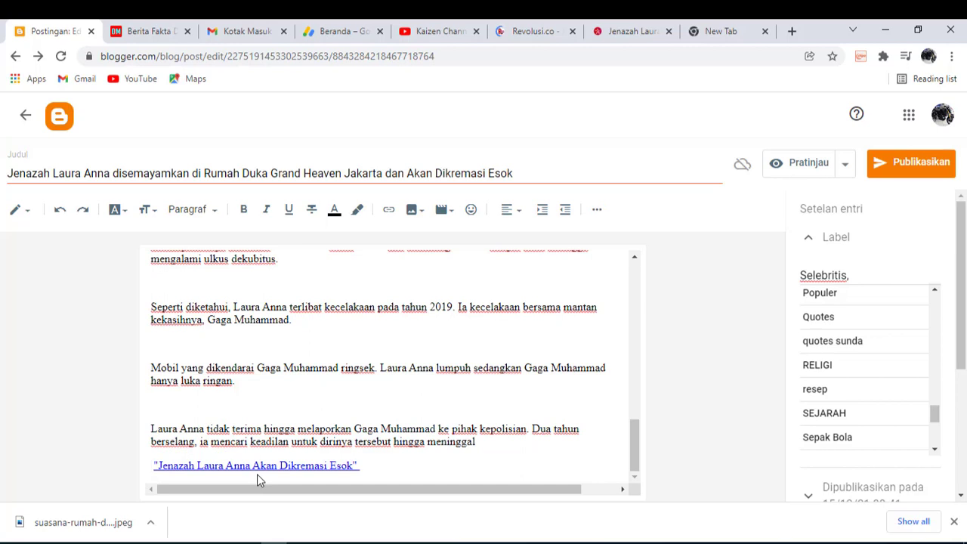
key("Return")
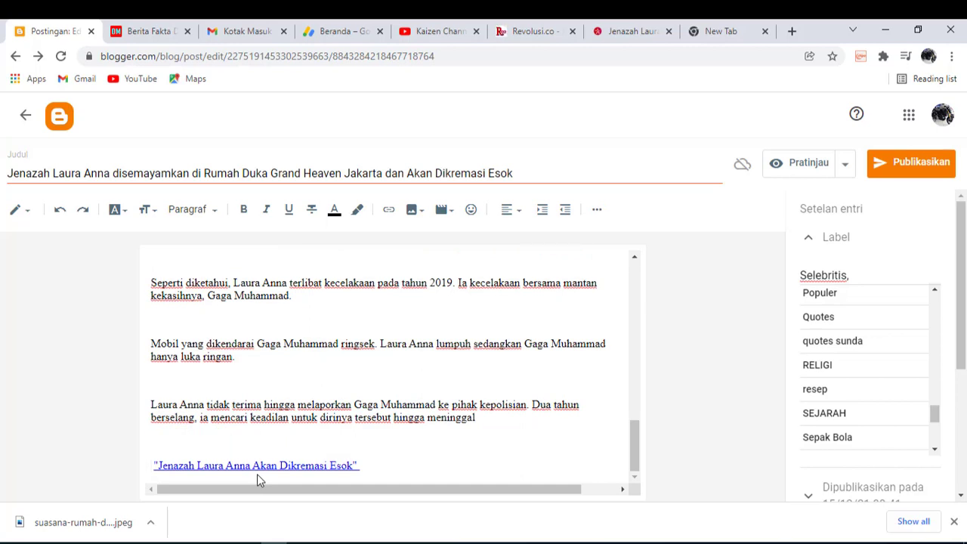
Put "Sumber:" in front of the linked article title and start a new line below it
type("S ")
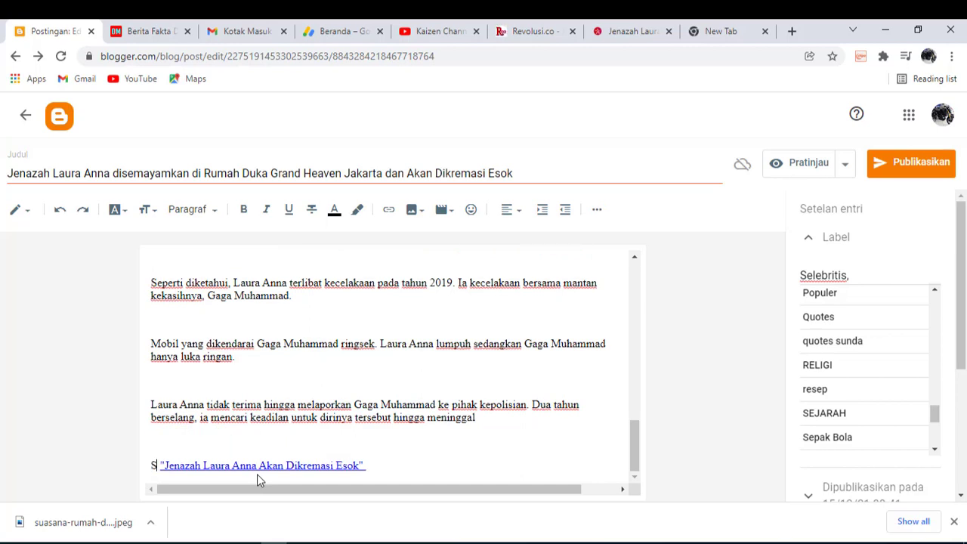
type("umb")
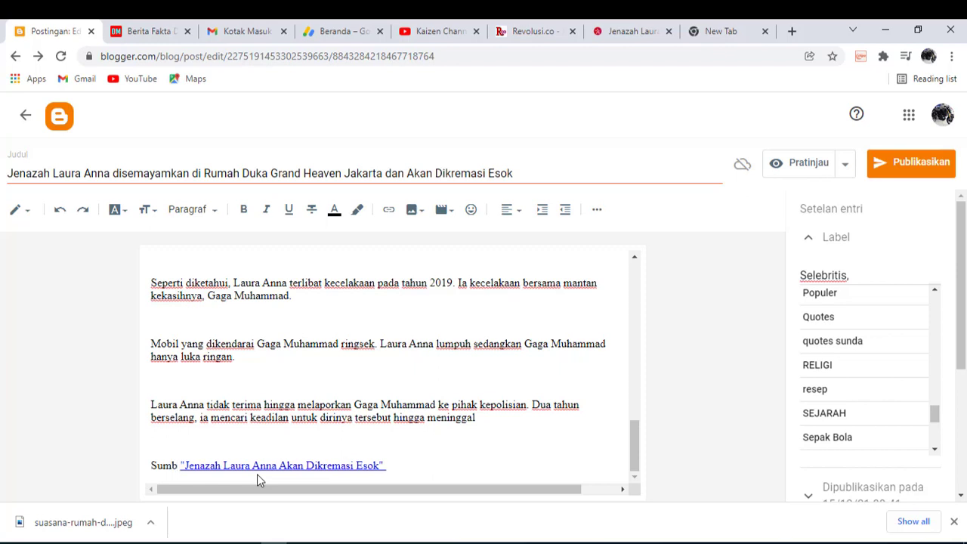
type("er")
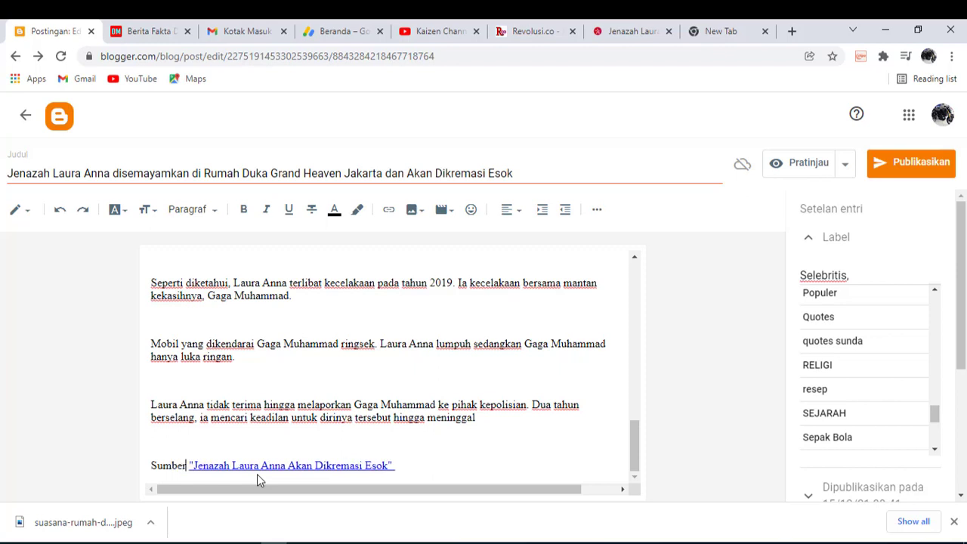
type(":")
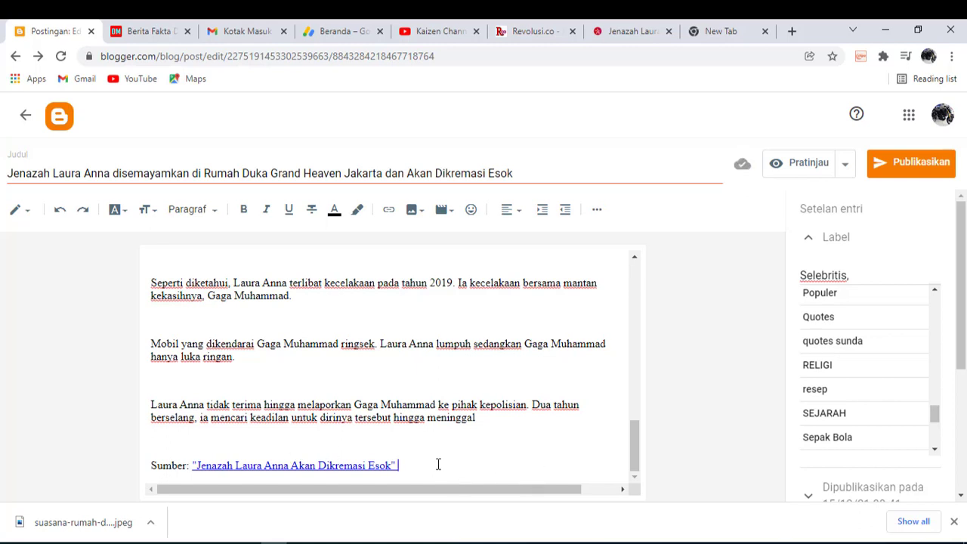
key("Return")
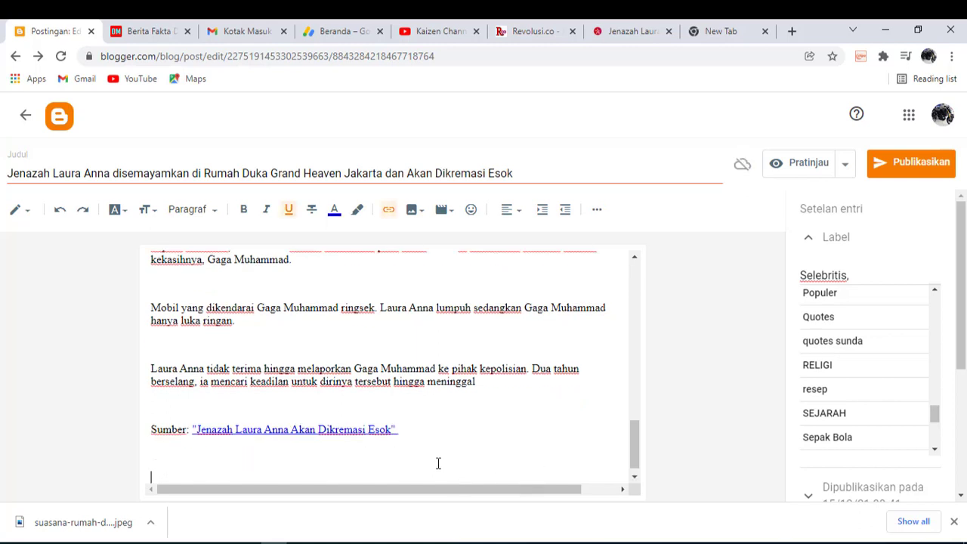
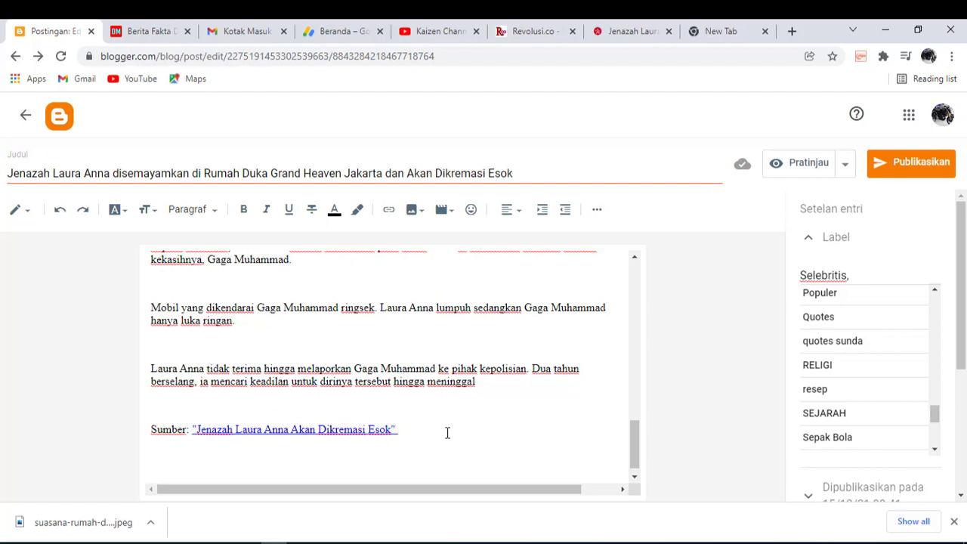
Delete the blank lines above and below the paragraph starting with "Rencananya" in the post body
scroll(219, 453, "up", 10)
scroll(239, 431, "up", 2)
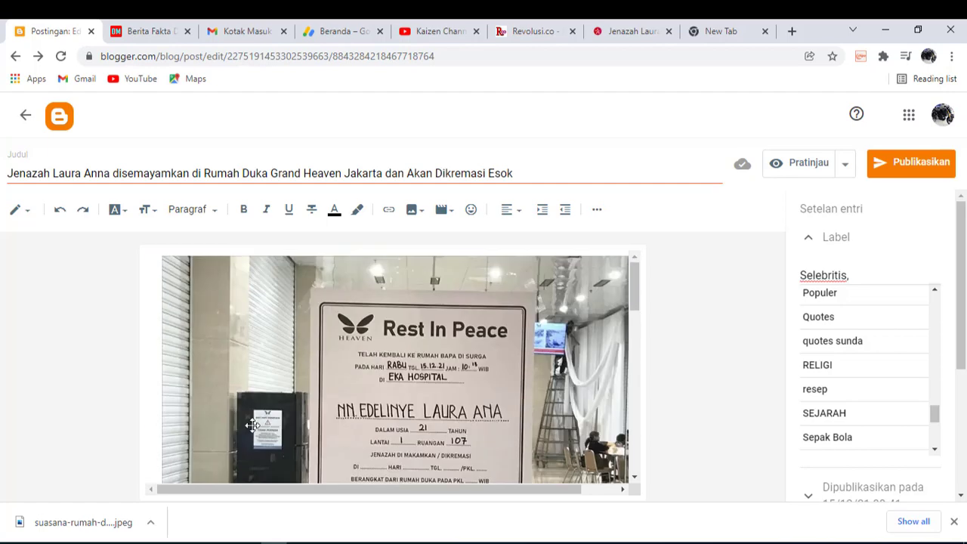
scroll(257, 419, "down", 6)
scroll(295, 411, "down", 5)
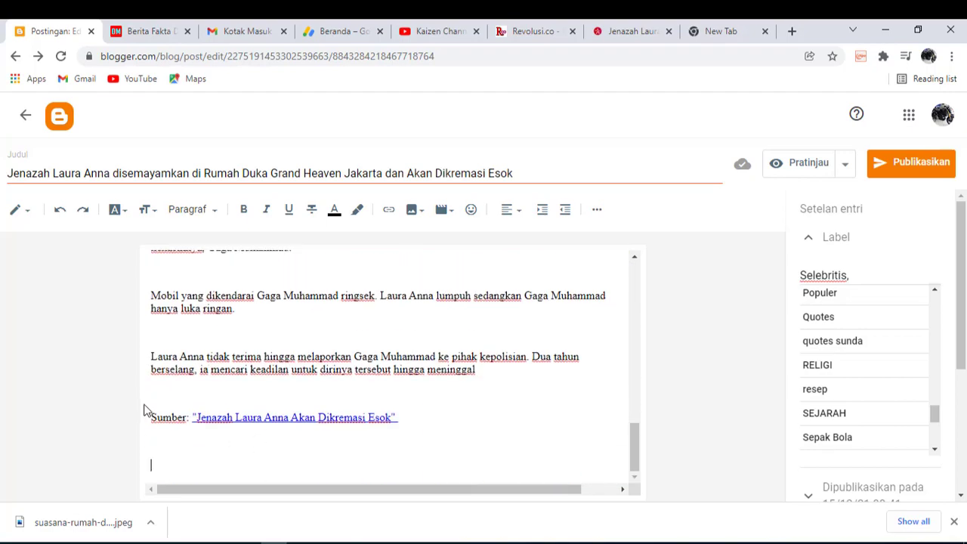
scroll(158, 400, "up", 7)
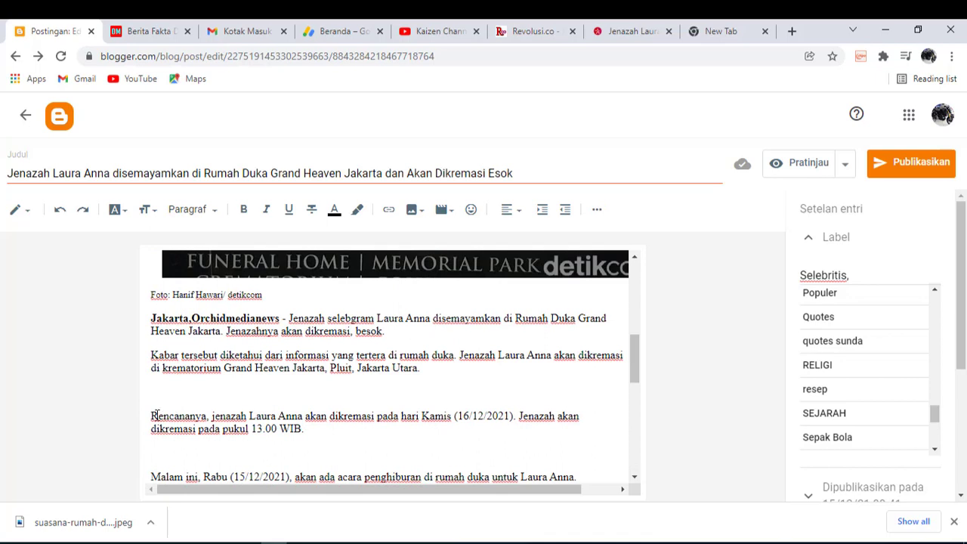
left_click_drag(154, 416, 161, 397)
left_click(180, 444)
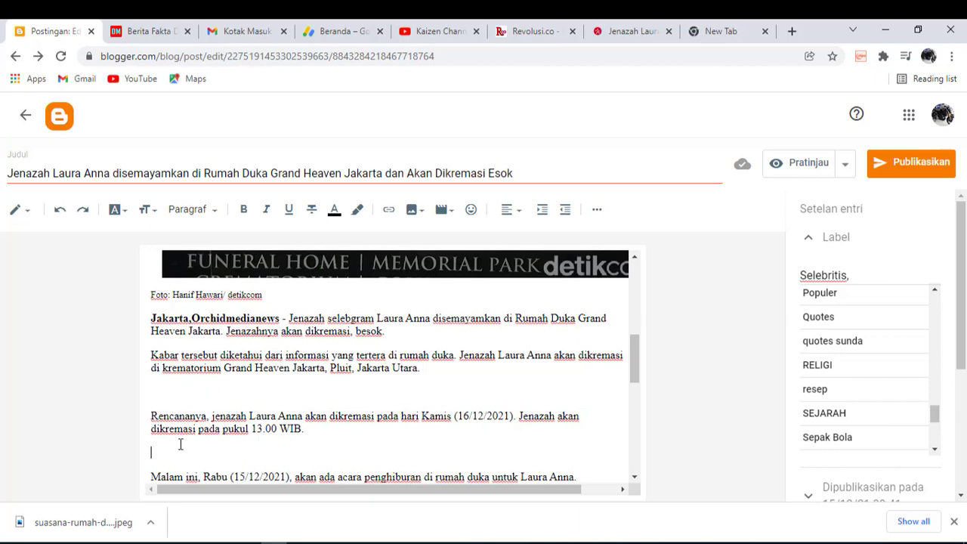
left_click(154, 396)
key("BackSpace")
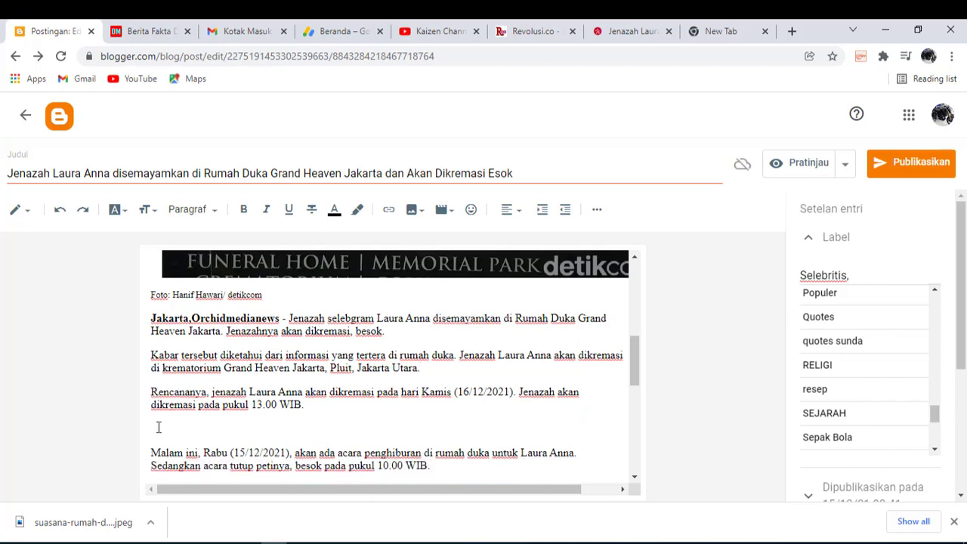
left_click(158, 427)
key("BackSpace")
Delete the blank lines above the paragraphs starting with "Laura Anna meninggal dunia", "Kelumpuhannya" and "Seperti diketahui"
scroll(170, 463, "down", 2)
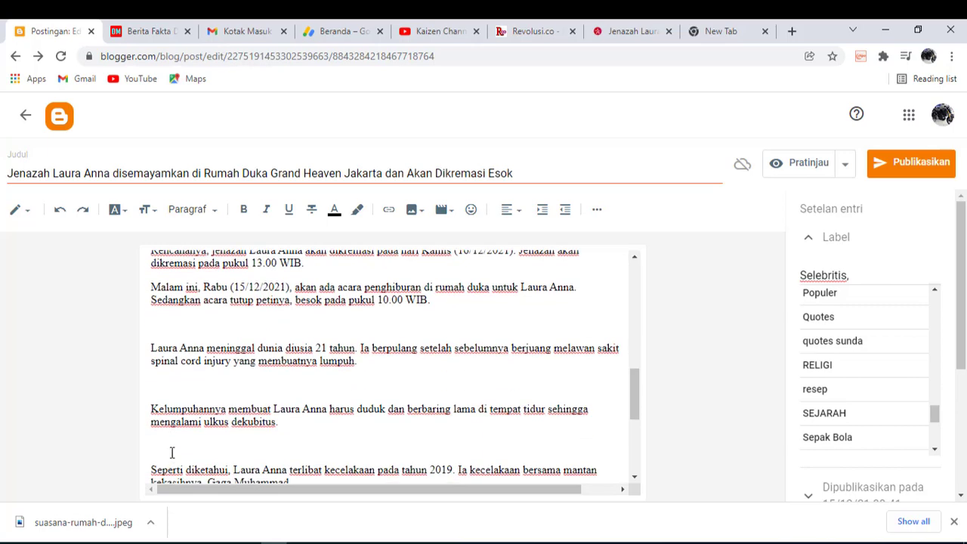
key("BackSpace")
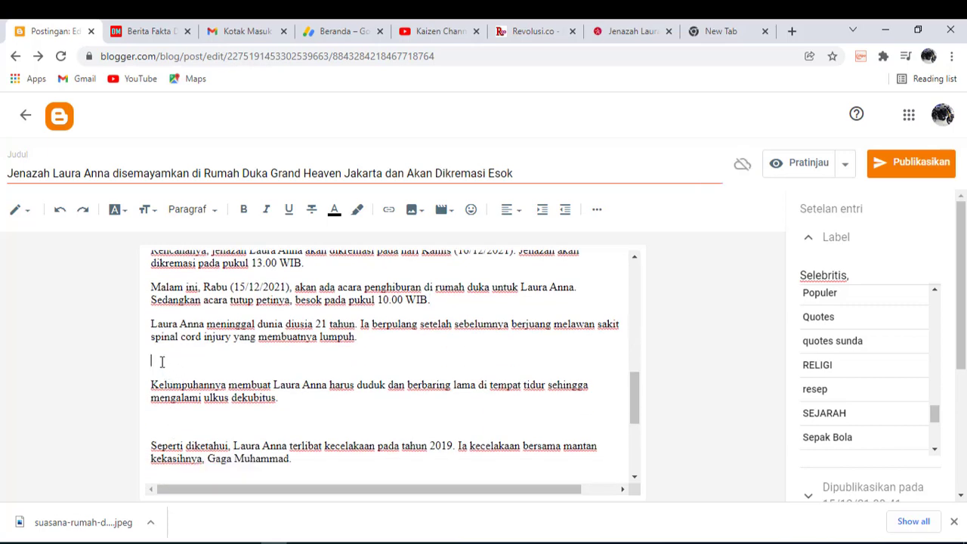
key("BackSpace")
left_click_drag(160, 397, 168, 404)
left_click(167, 399)
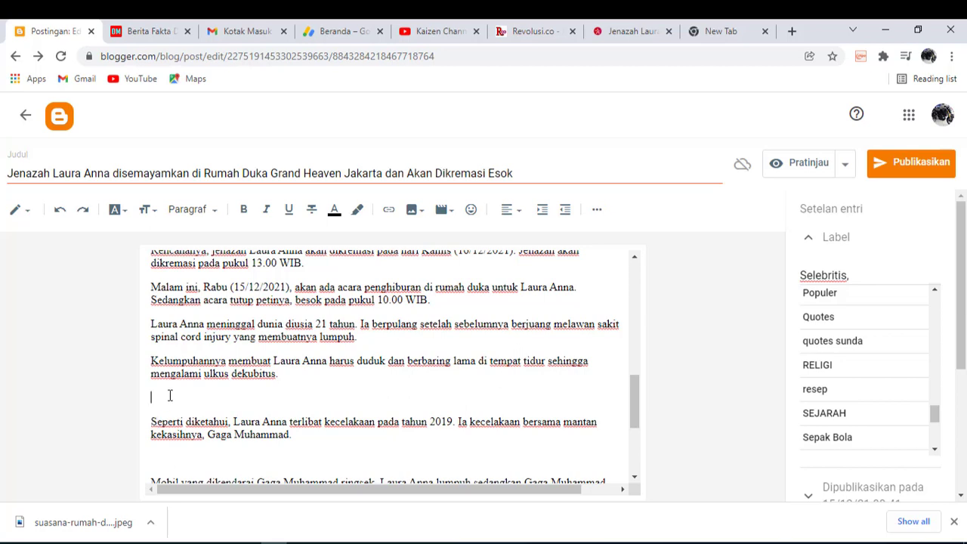
key("BackSpace")
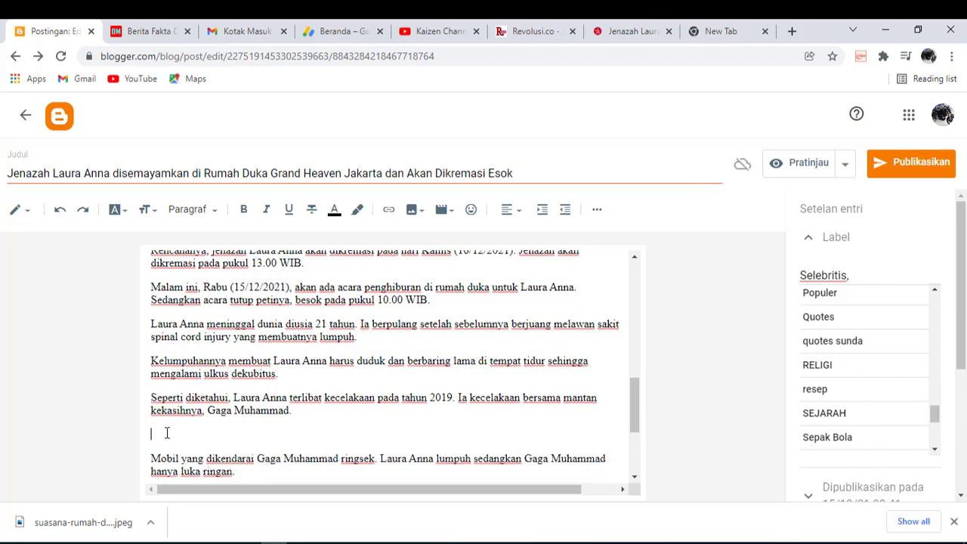
Delete the blank lines above the paragraphs starting with "Mobil yang dikendarai" and "Laura Anna tidak terima"
key("Return")
key("BackSpace")
key("BackSpace")
scroll(166, 457, "down", 1)
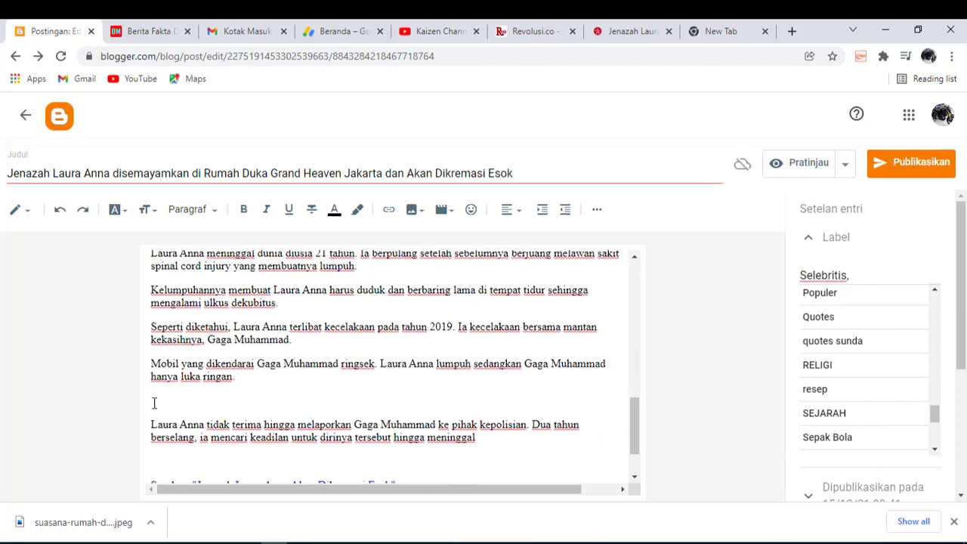
left_click(153, 403)
key("BackSpace")
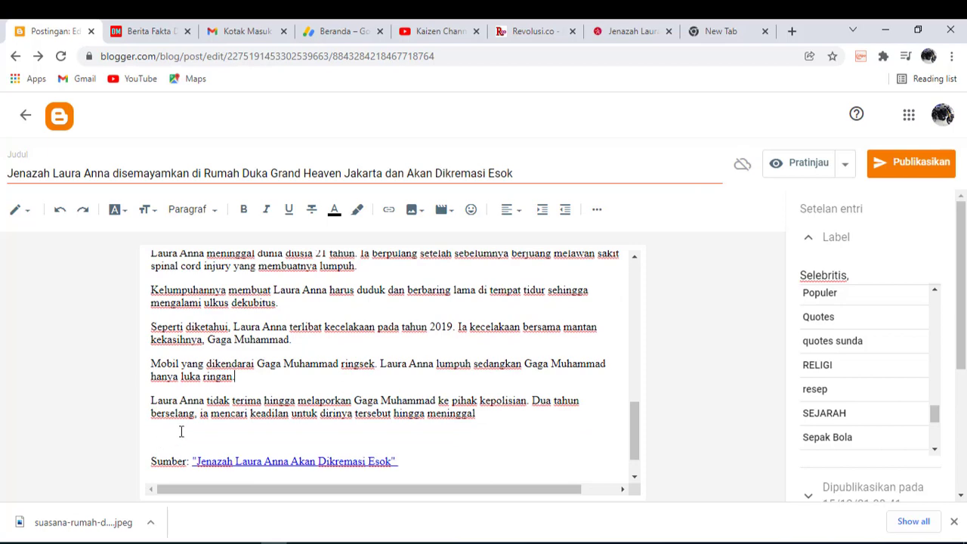
Check the spacing of the post body and publish the post to the blog
scroll(181, 431, "up", 4)
scroll(281, 402, "down", 3)
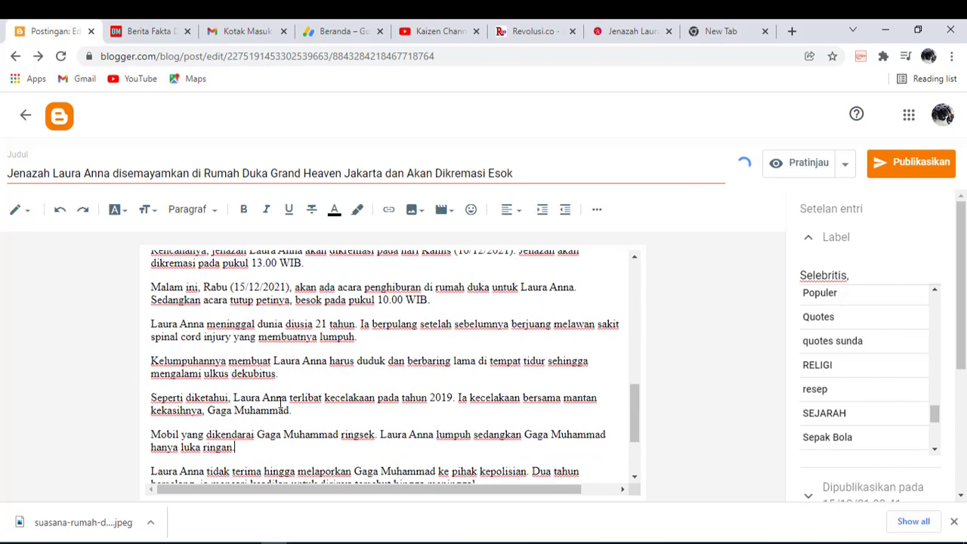
scroll(313, 393, "down", 3)
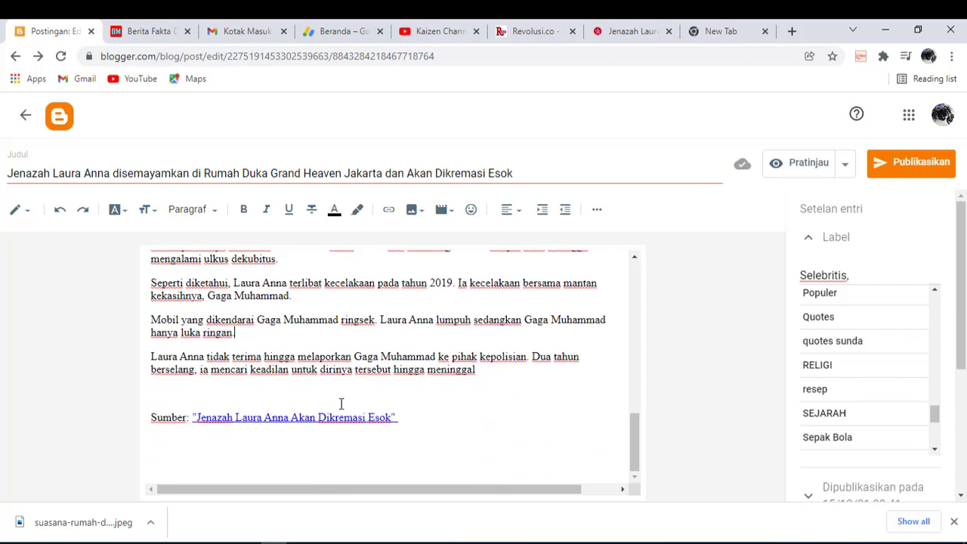
scroll(305, 327, "up", 5)
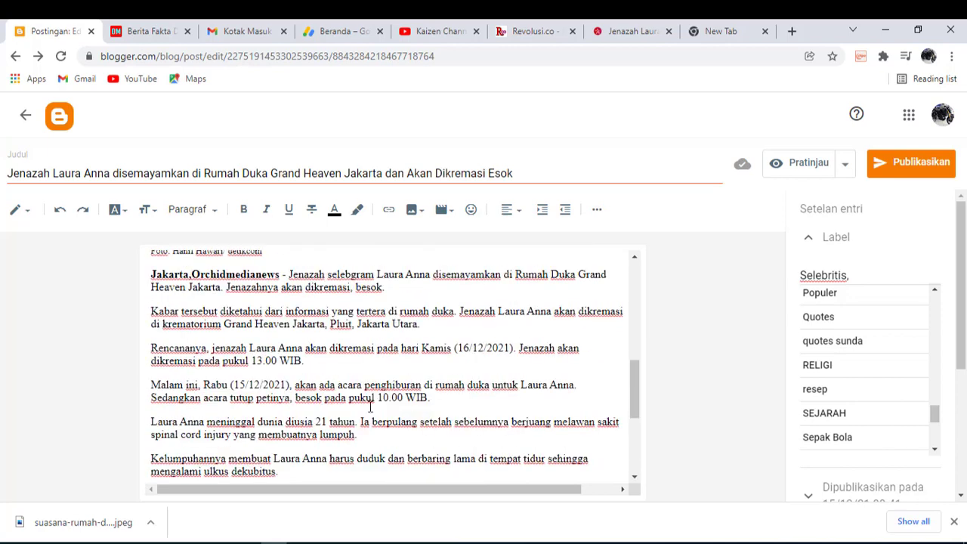
scroll(937, 283, "down", 3)
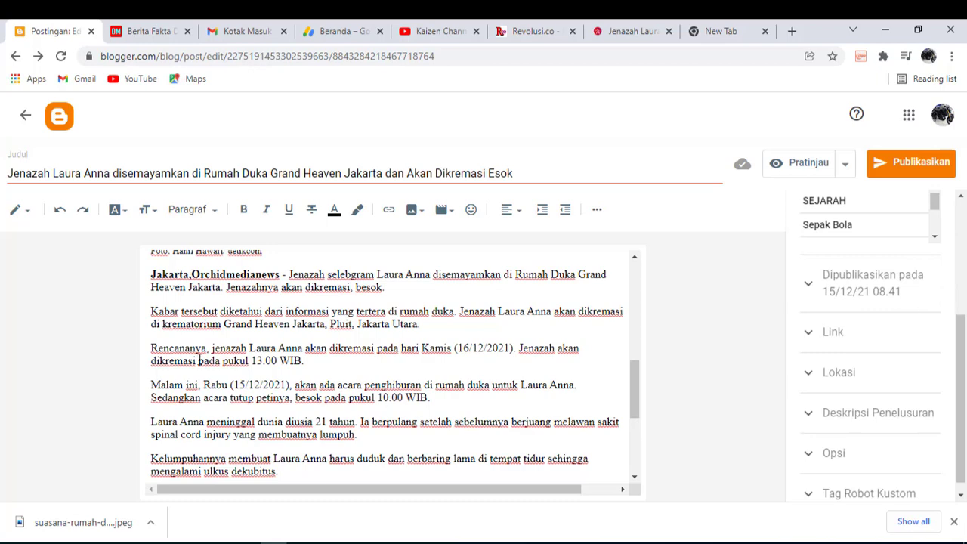
scroll(189, 348, "down", 5)
scroll(277, 401, "up", 7)
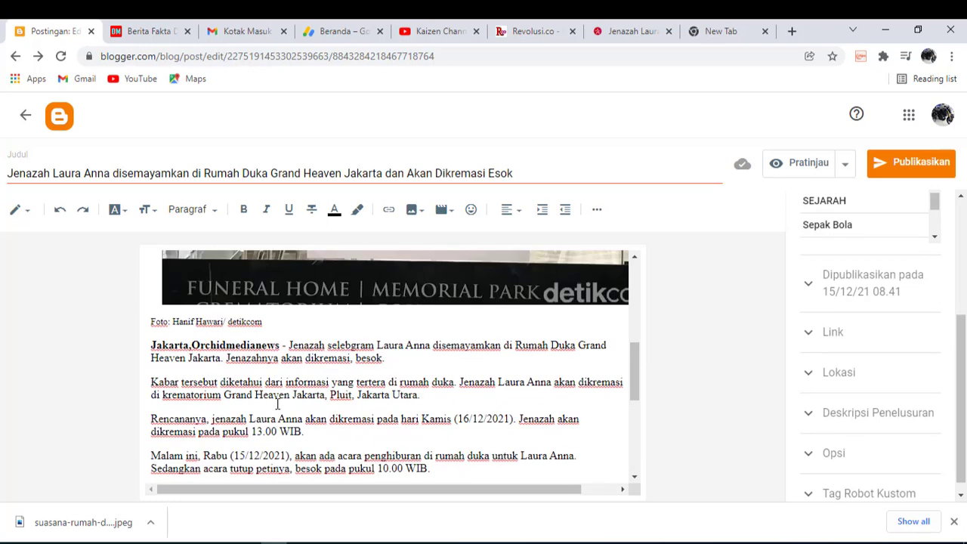
left_click(903, 172)
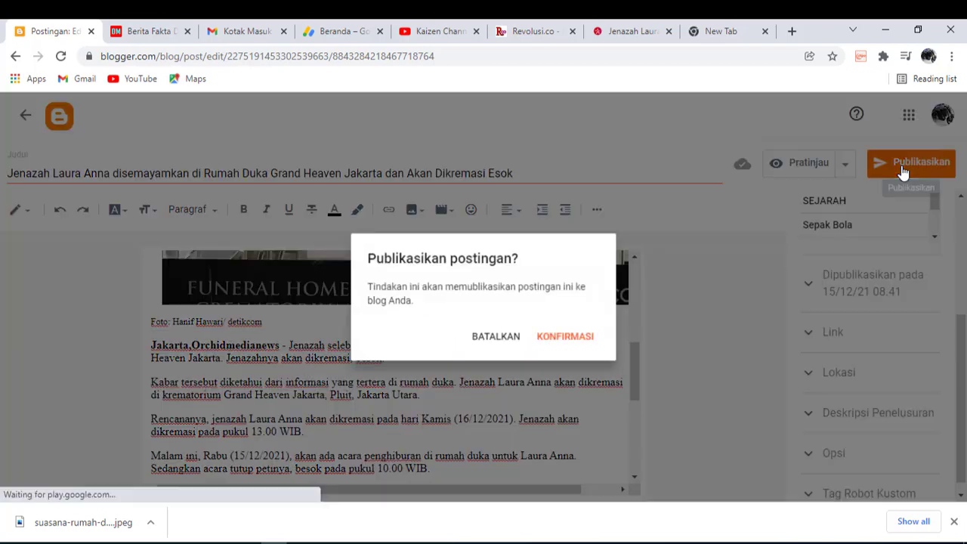
left_click(580, 347)
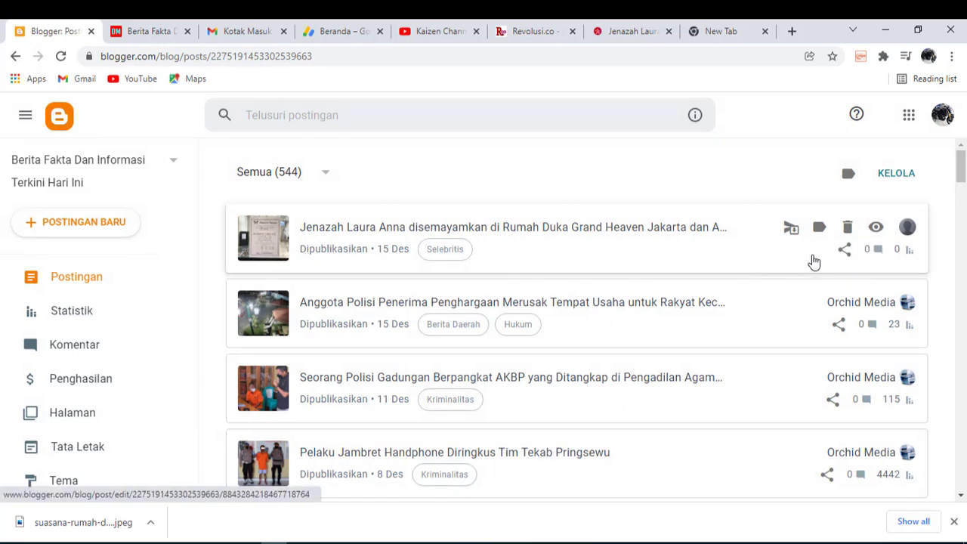
Open the published post's live page and examine its title, photo, paragraphs and source line
left_click(876, 227)
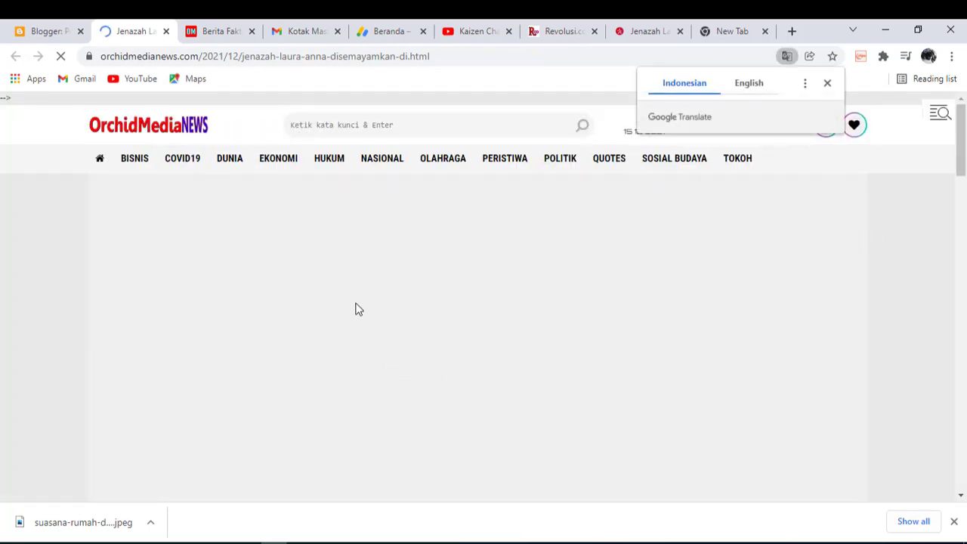
scroll(355, 306, "down", 5)
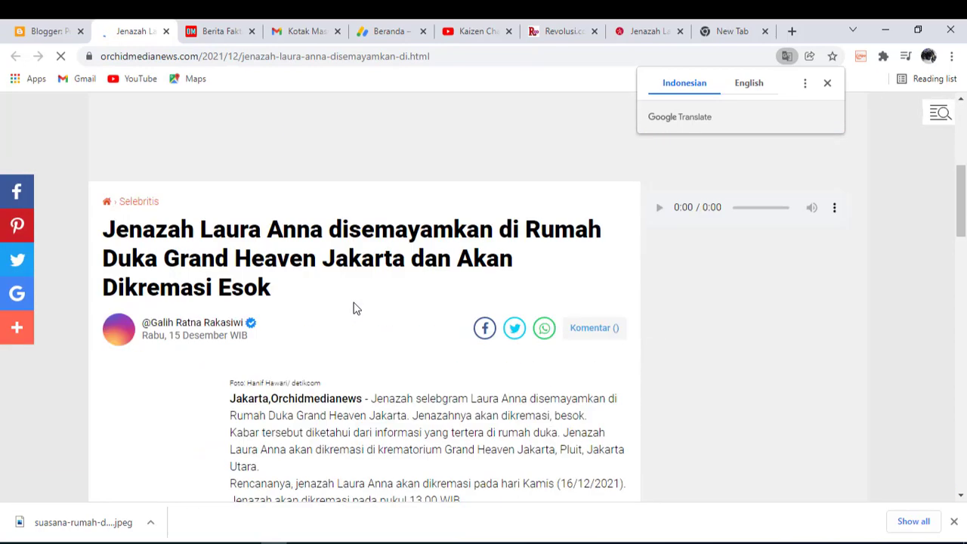
scroll(353, 305, "down", 3)
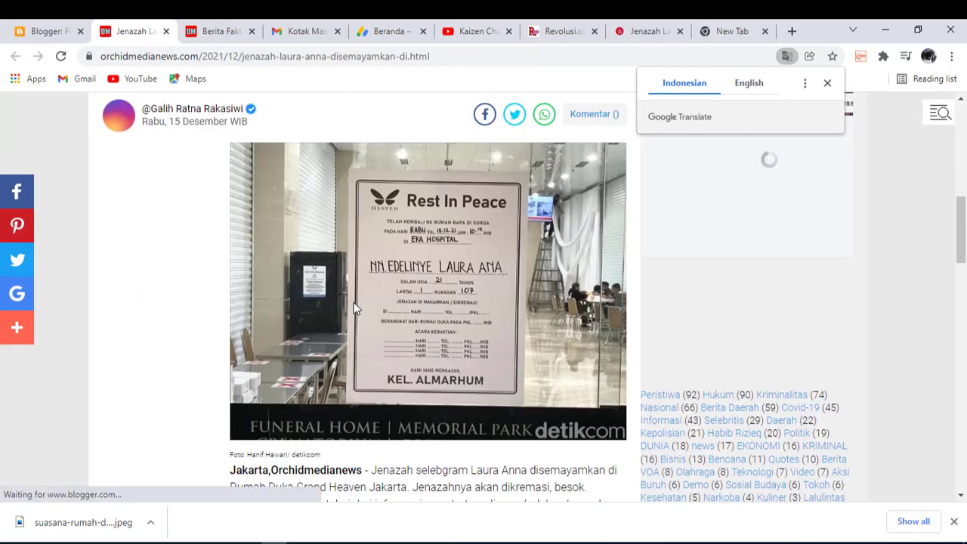
scroll(354, 303, "down", 6)
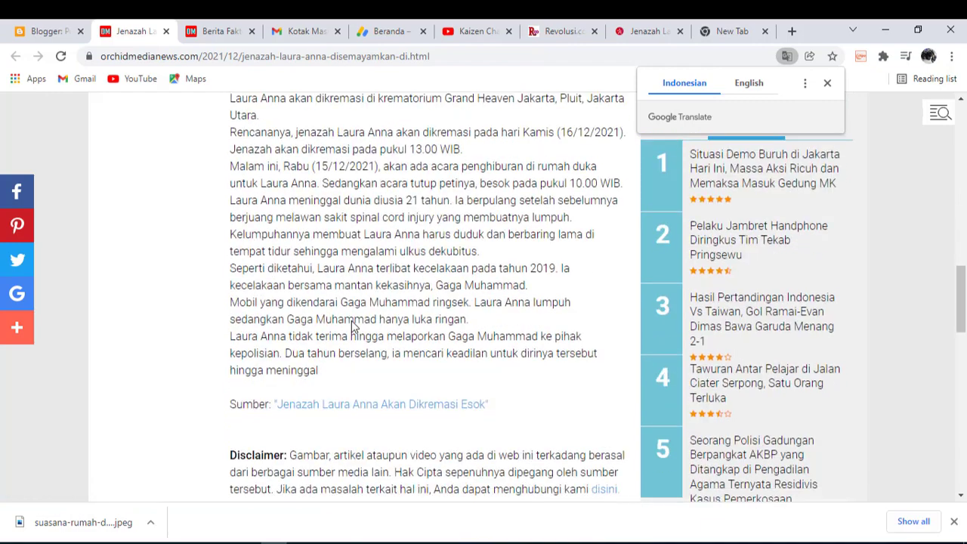
scroll(336, 344, "up", 1)
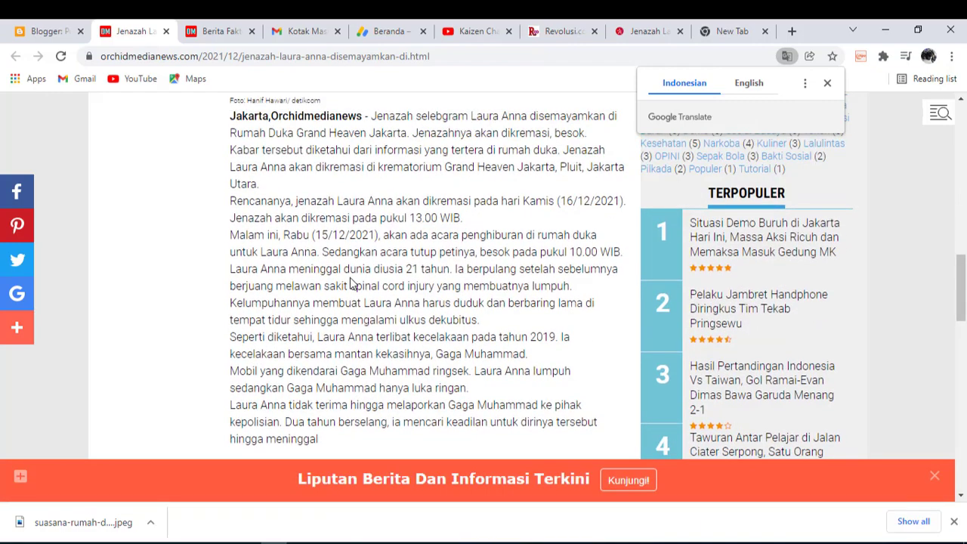
scroll(350, 284, "down", 2)
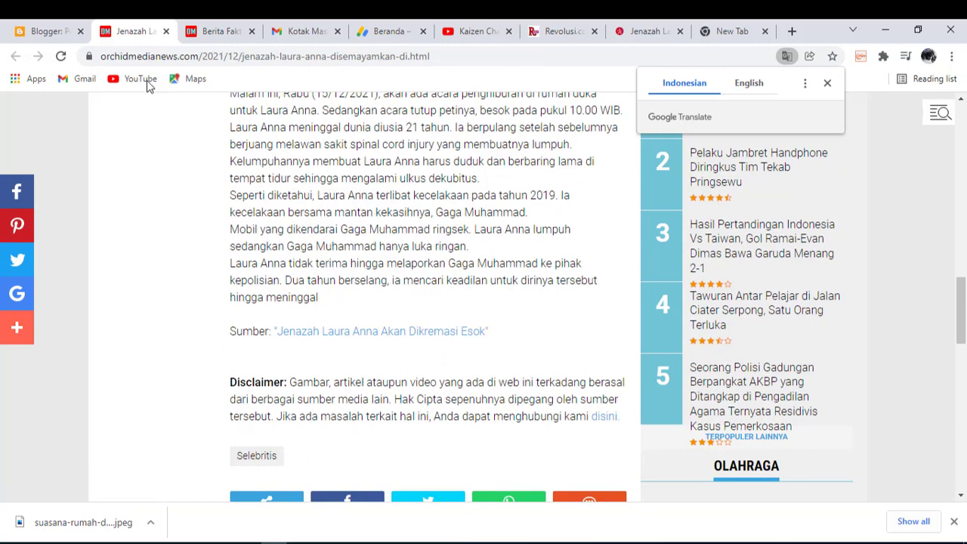
Reopen the published post "Jenazah Laura Anna disemayamkan di Rumah Duka Grand Heaven Jakarta dan Akan Dikremasi Esok" for editing
left_click(43, 32)
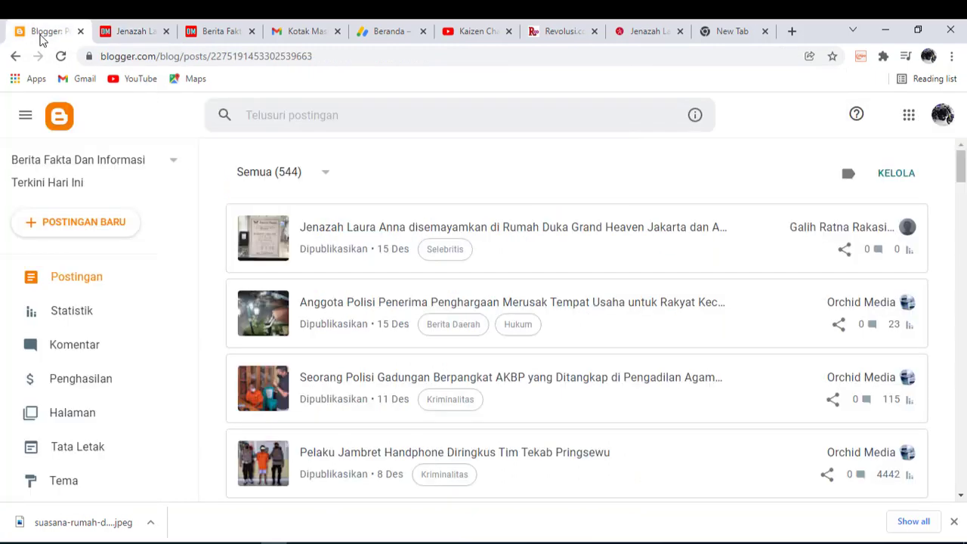
left_click(129, 32)
left_click(34, 32)
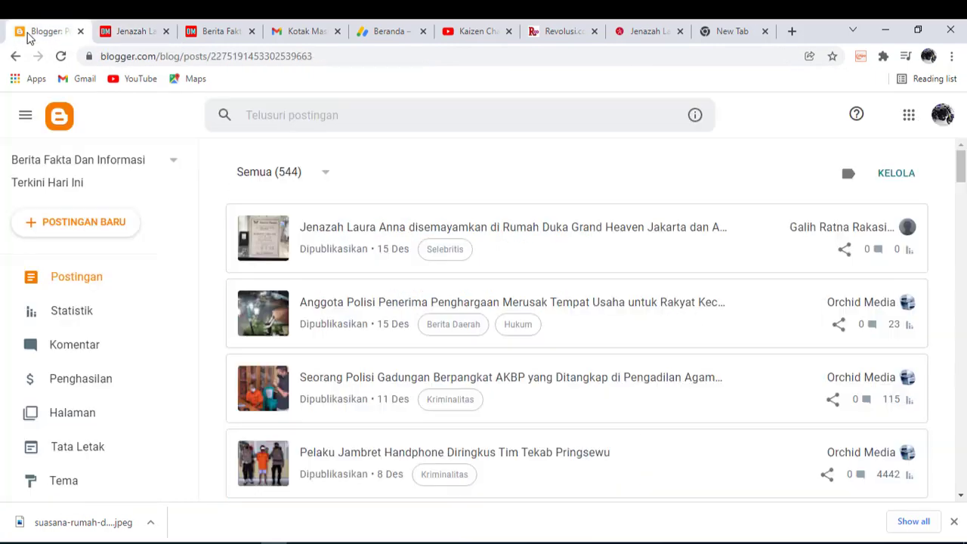
left_click(343, 234)
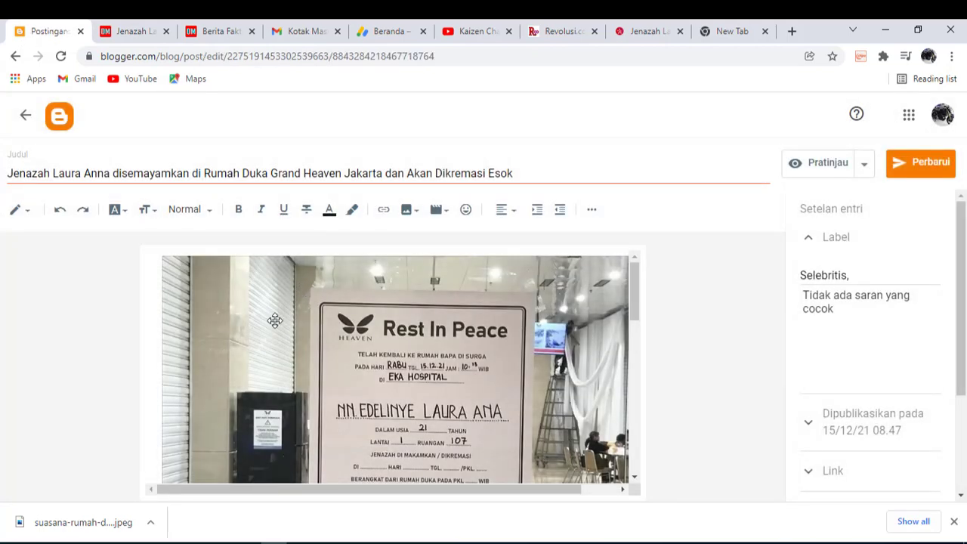
Insert a blank line below each of the paragraphs starting with "Jakarta,Orchidmedianews", "Kabar tersebut" and "Rencananya"
scroll(276, 326, "down", 5)
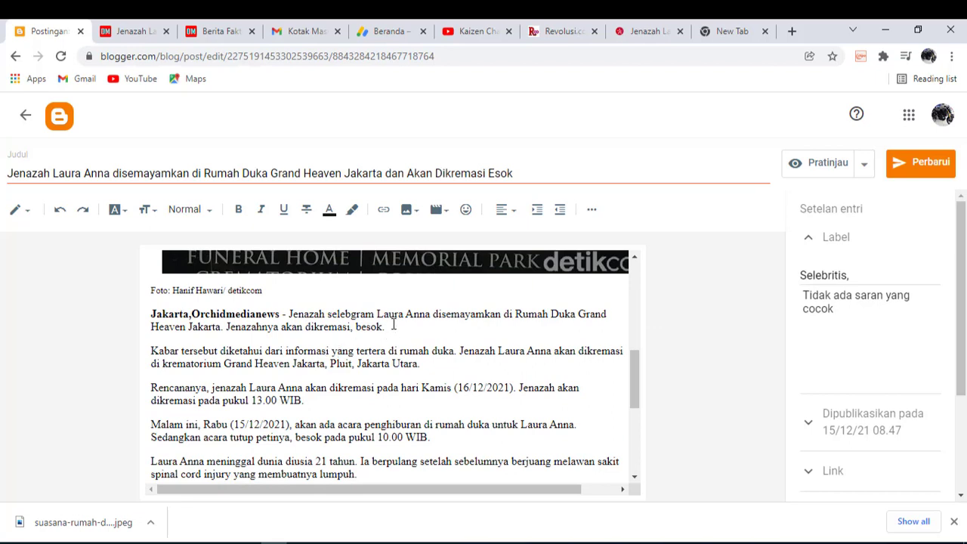
key("Return")
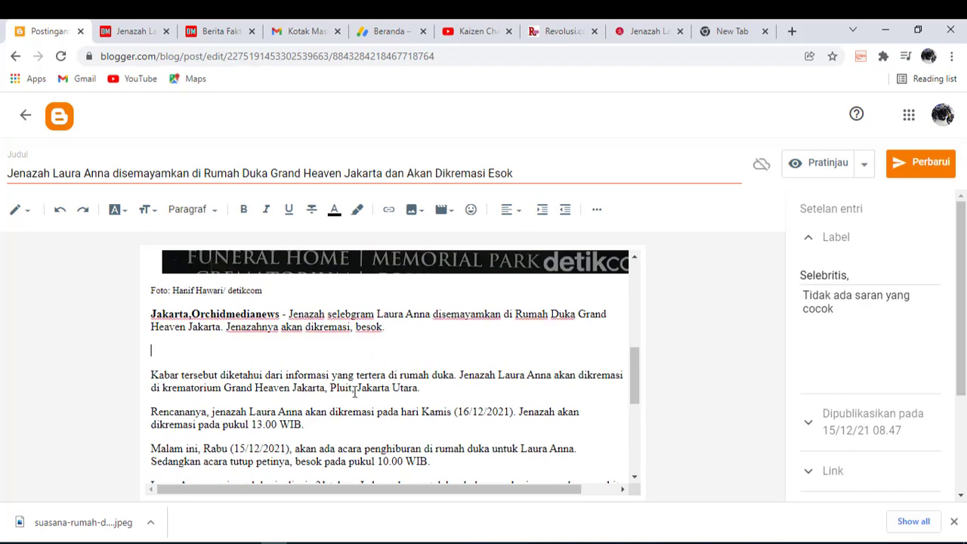
key("Return")
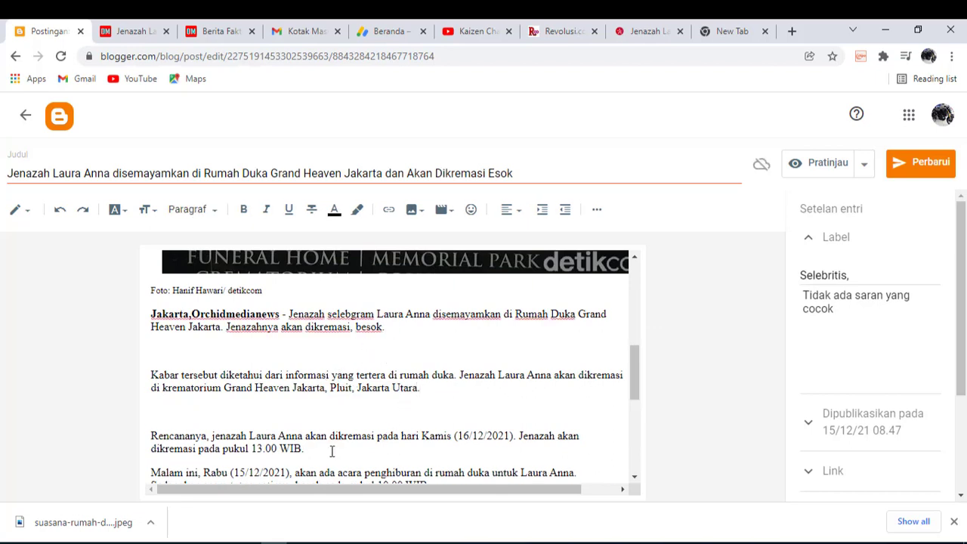
key("Return")
Insert a blank line below each of the paragraphs starting with "Malam ini" and "Laura Anna meninggal dunia"
scroll(451, 373, "down", 2)
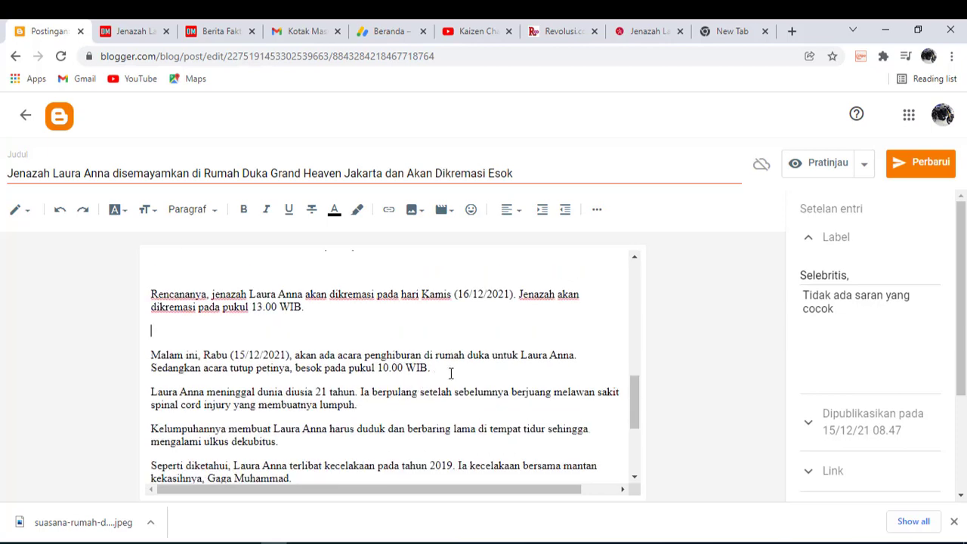
key("Return")
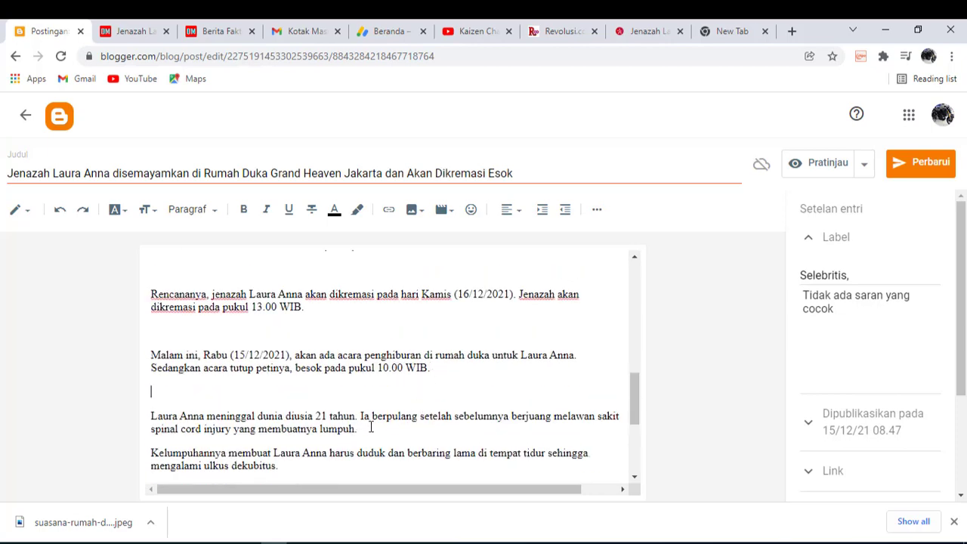
key("Return")
Insert a blank line below each of the paragraphs starting with "Kelumpuhannya", "Seperti diketahui" and "Mobil yang dikendarai"
scroll(369, 426, "down", 2)
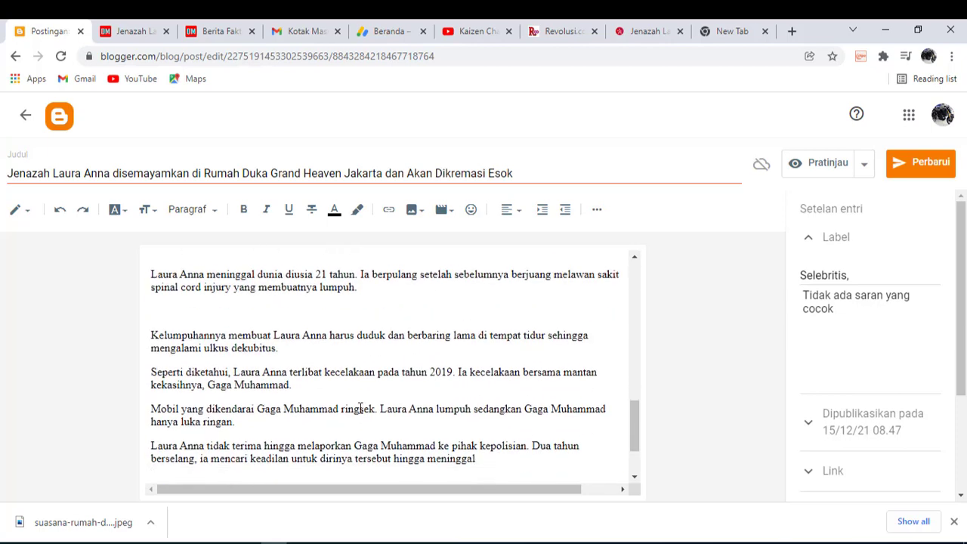
left_click(295, 348)
key("Return")
left_click(306, 408)
key("Return")
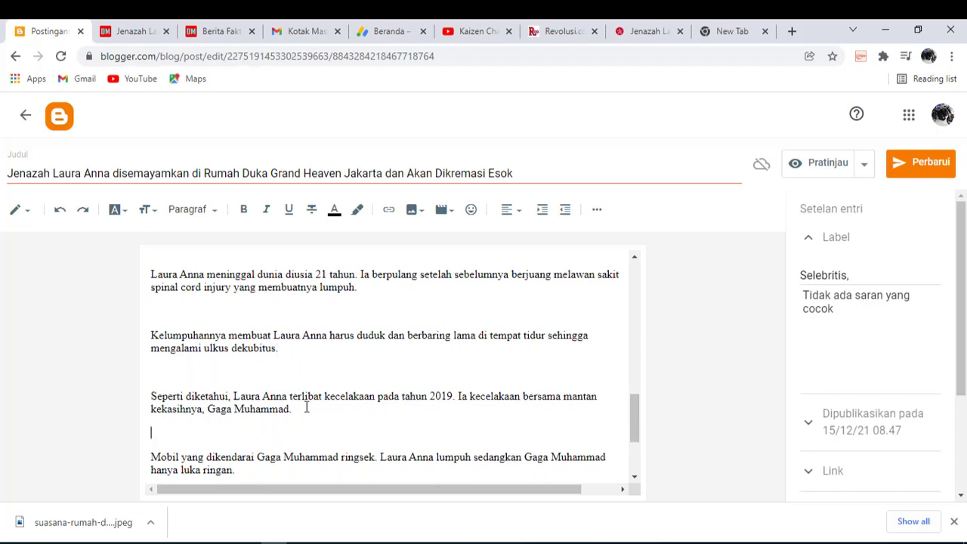
scroll(306, 408, "down", 1)
left_click(244, 399)
key("Return")
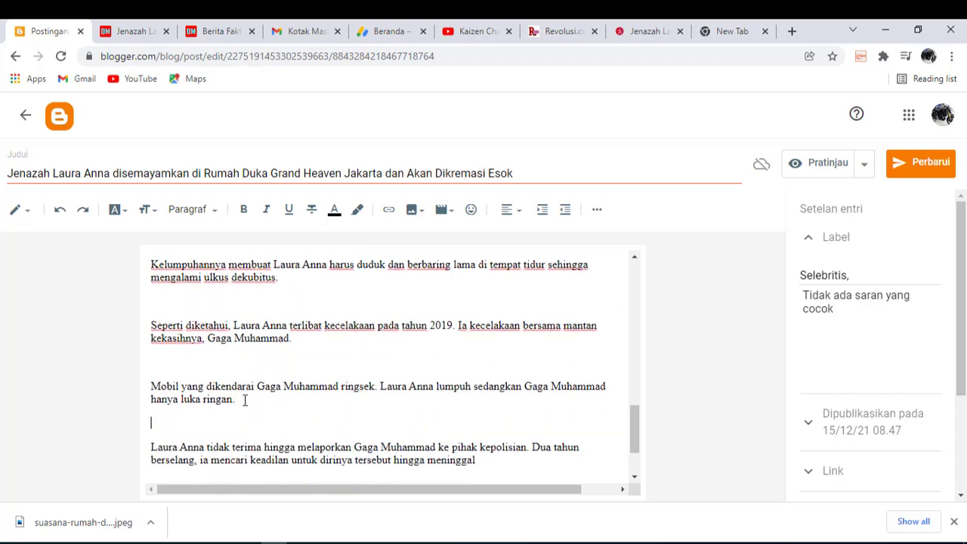
Update the published post and check the paragraph spacing on its reloaded live page
scroll(244, 400, "down", 2)
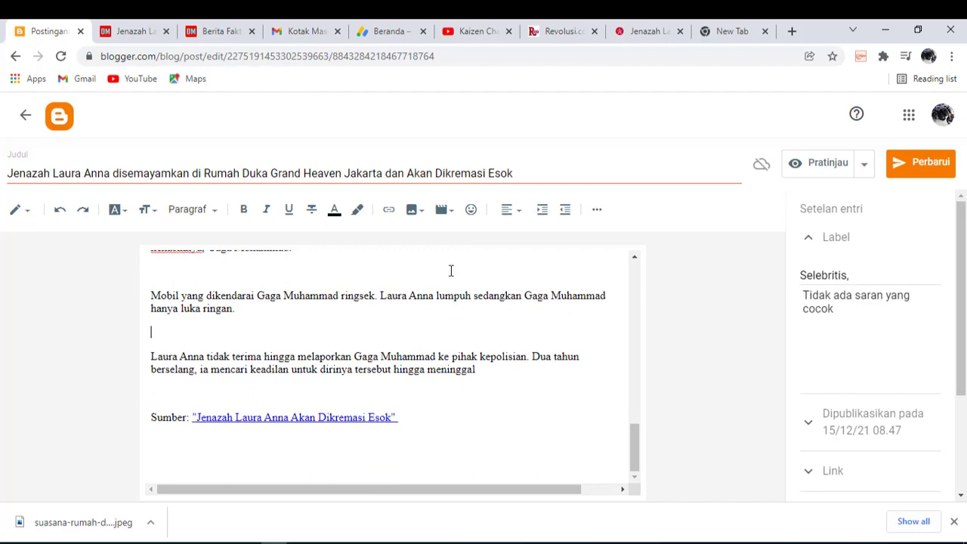
left_click(940, 170)
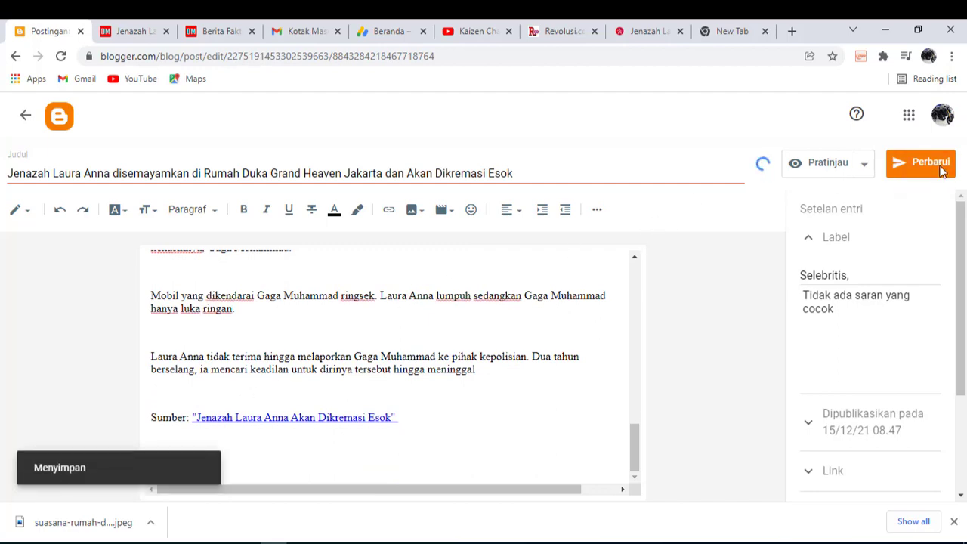
left_click(132, 34)
left_click(61, 57)
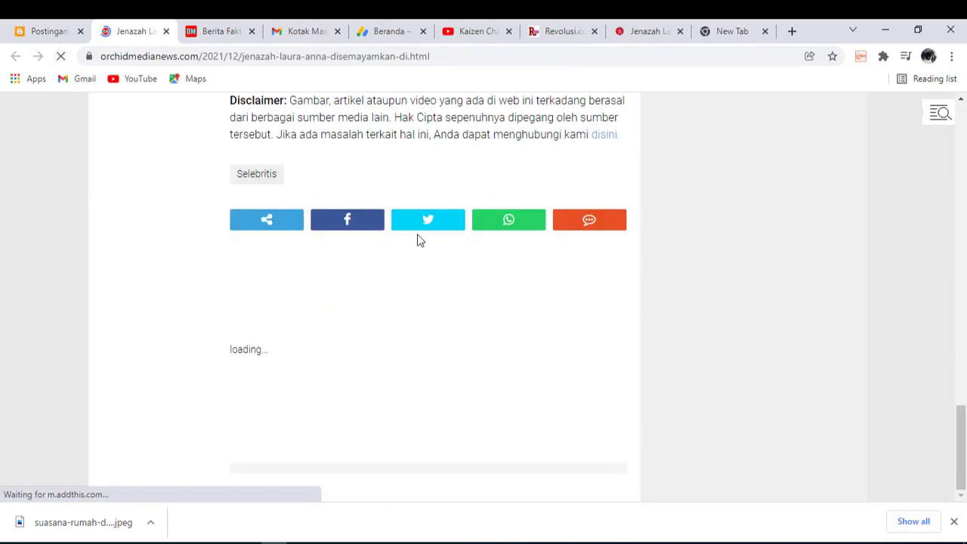
scroll(402, 270, "up", 8)
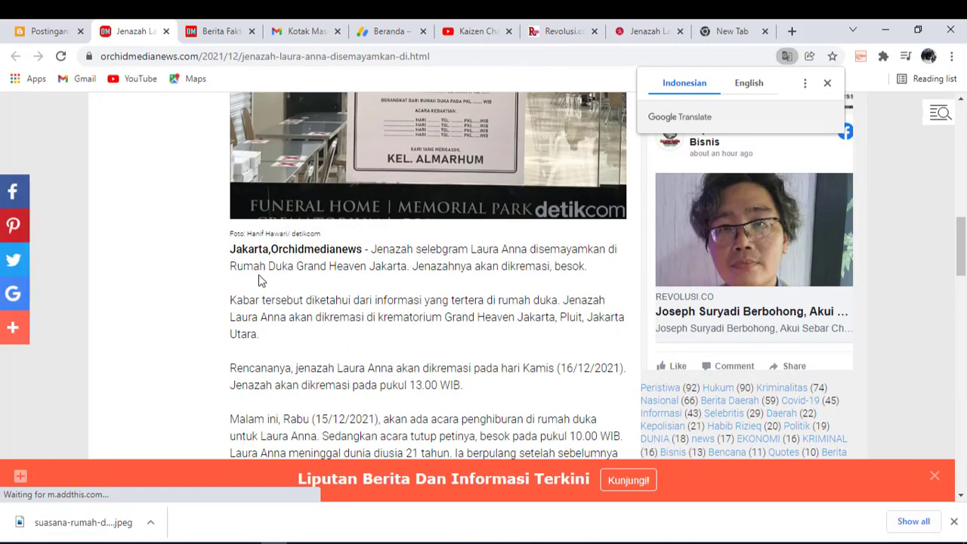
scroll(497, 262, "down", 7)
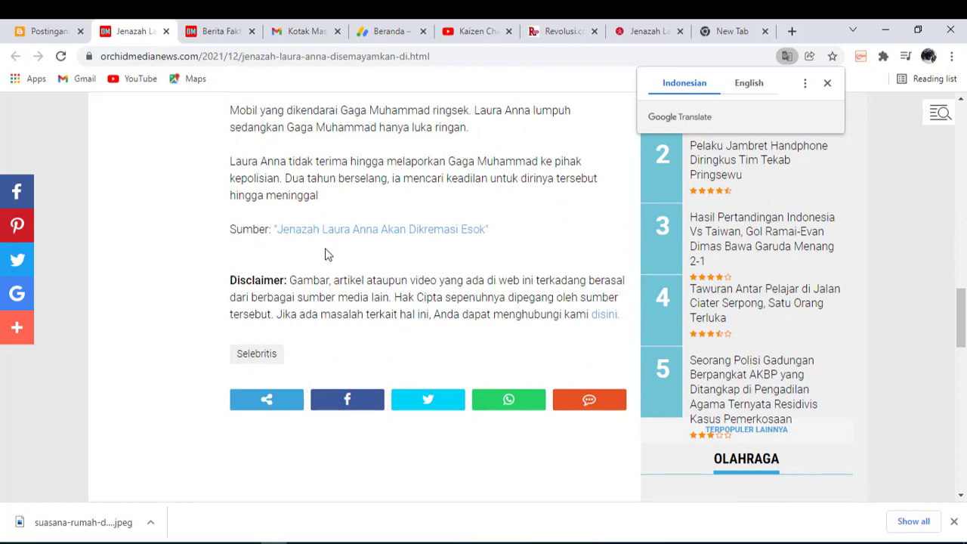
Test the "Jenazah Laura Anna Akan Dikremasi Esok" source link on the live page and return to the post
left_click(384, 230)
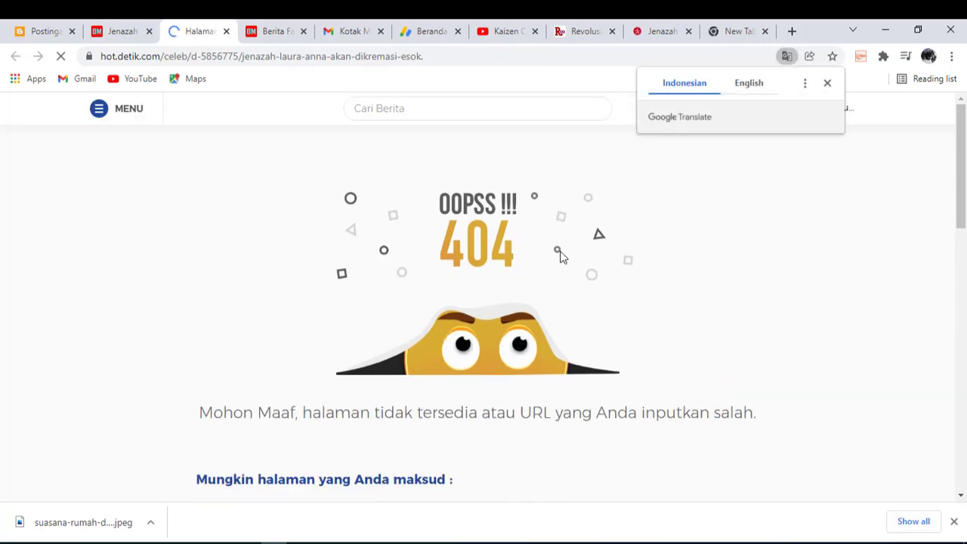
scroll(476, 303, "down", 2)
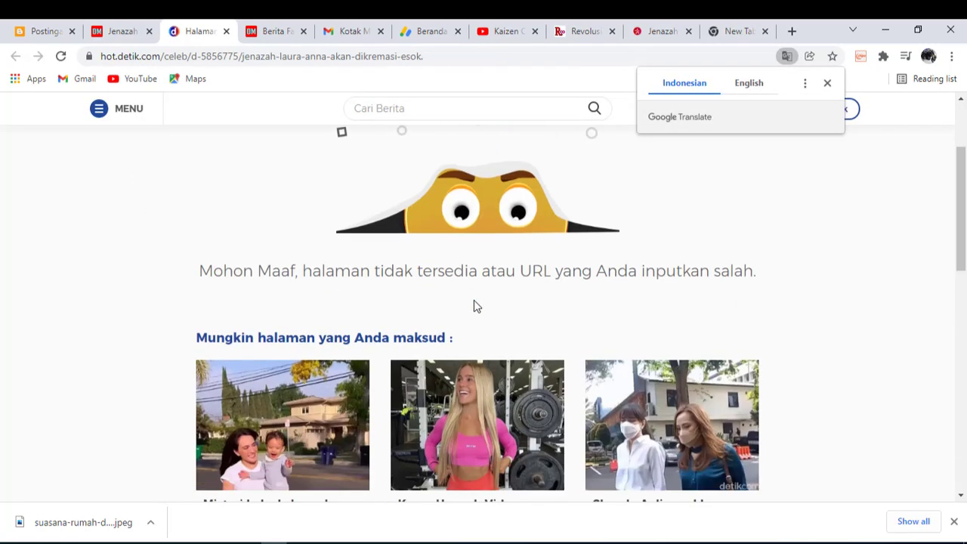
left_click(115, 32)
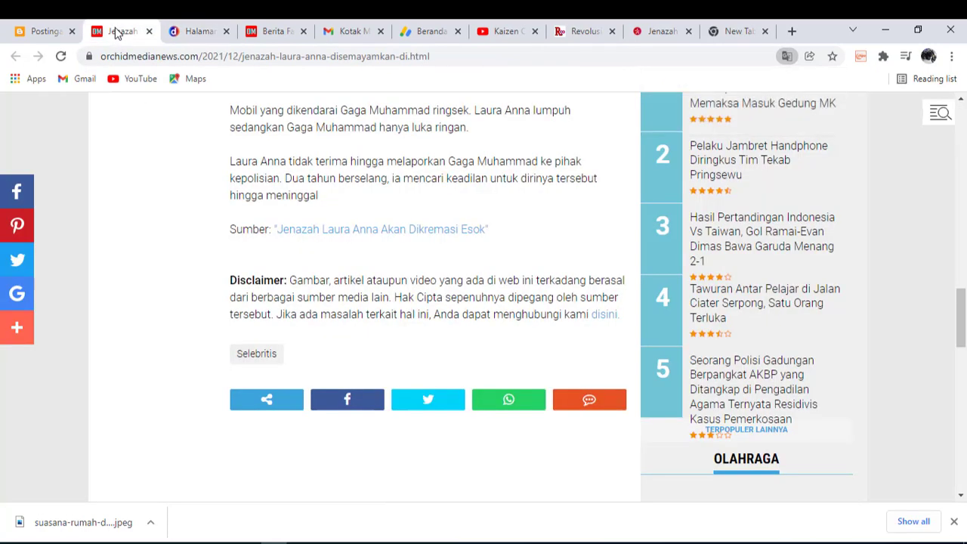
left_click(41, 31)
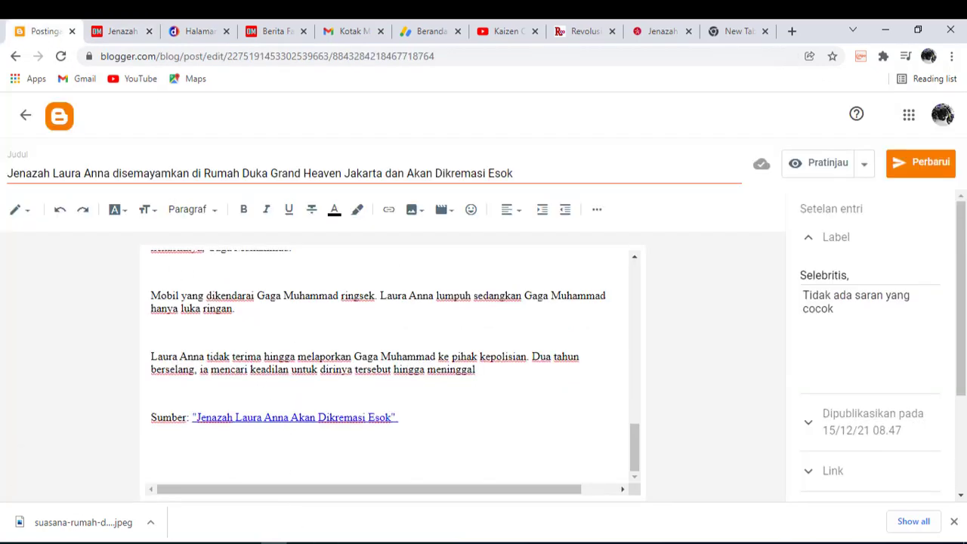
left_click(326, 543)
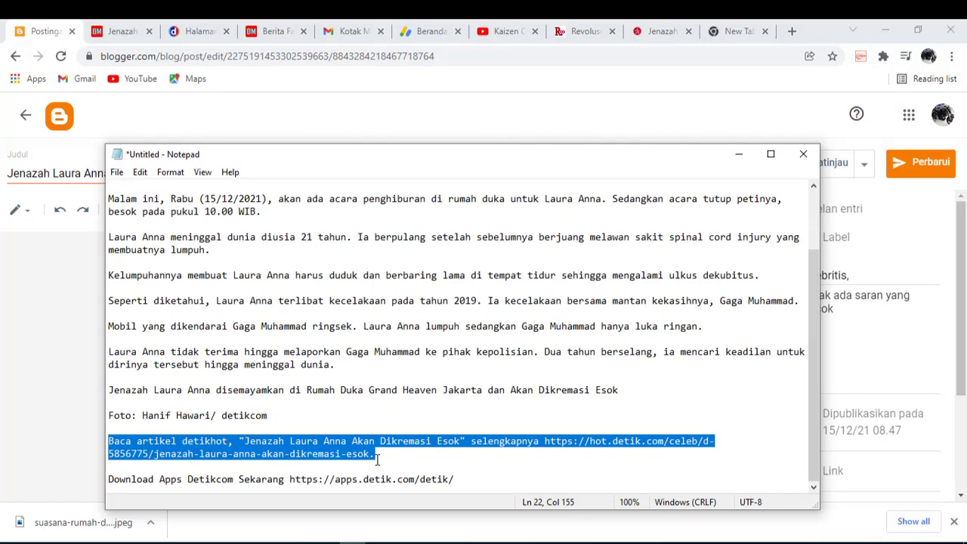
left_click(412, 467)
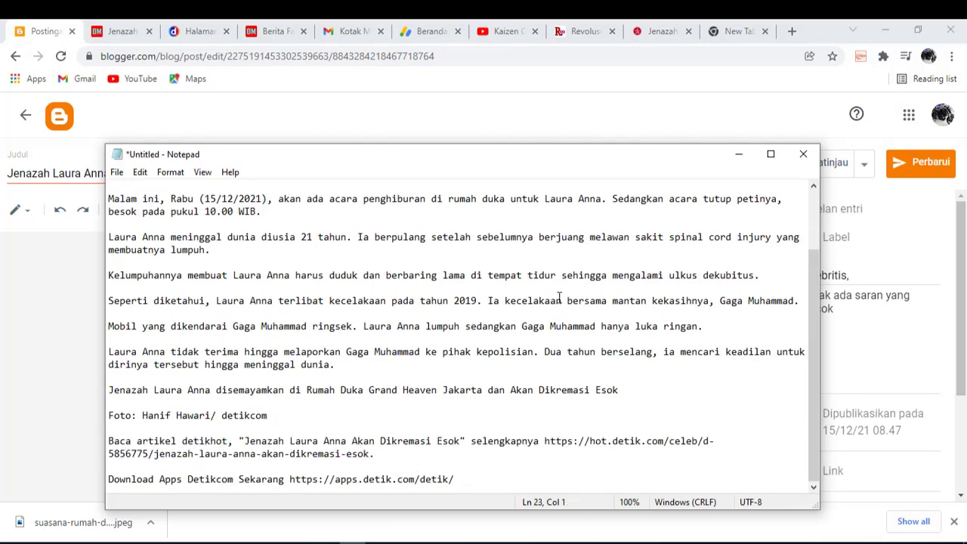
left_click_drag(563, 161, 518, 67)
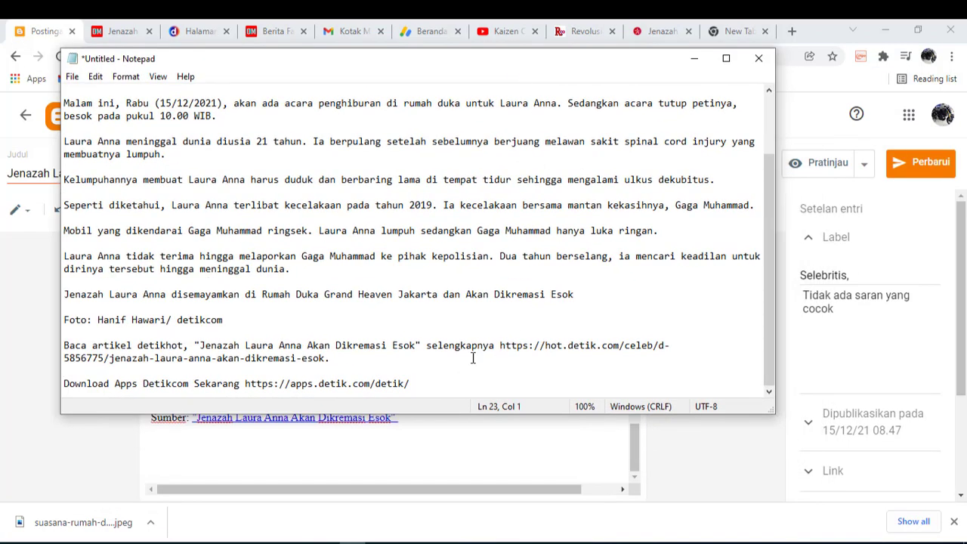
left_click_drag(500, 345, 539, 363)
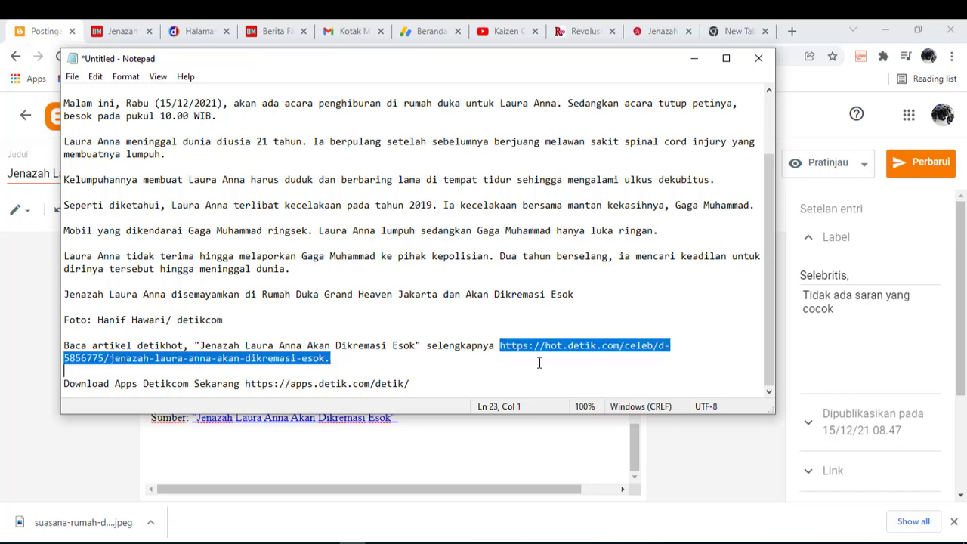
right_click(309, 357)
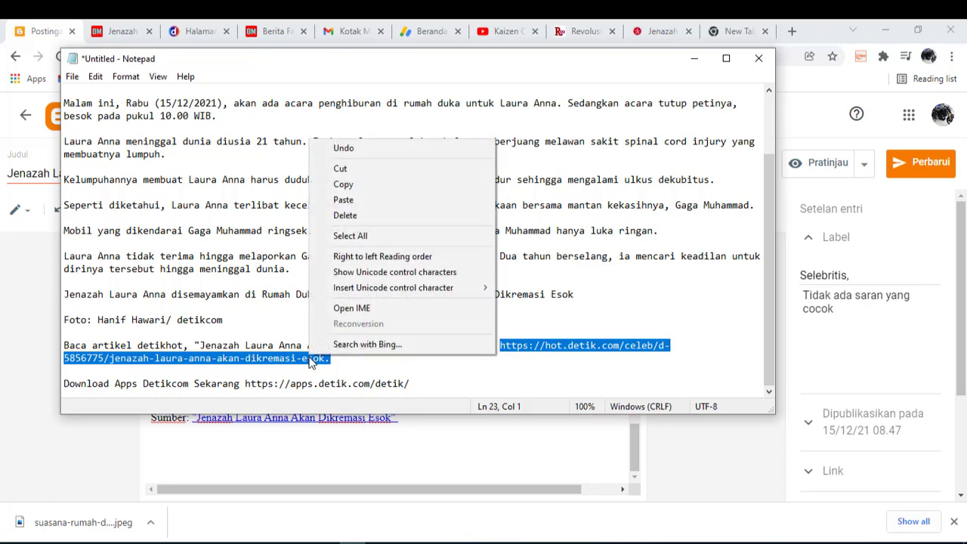
left_click(344, 185)
left_click(24, 296)
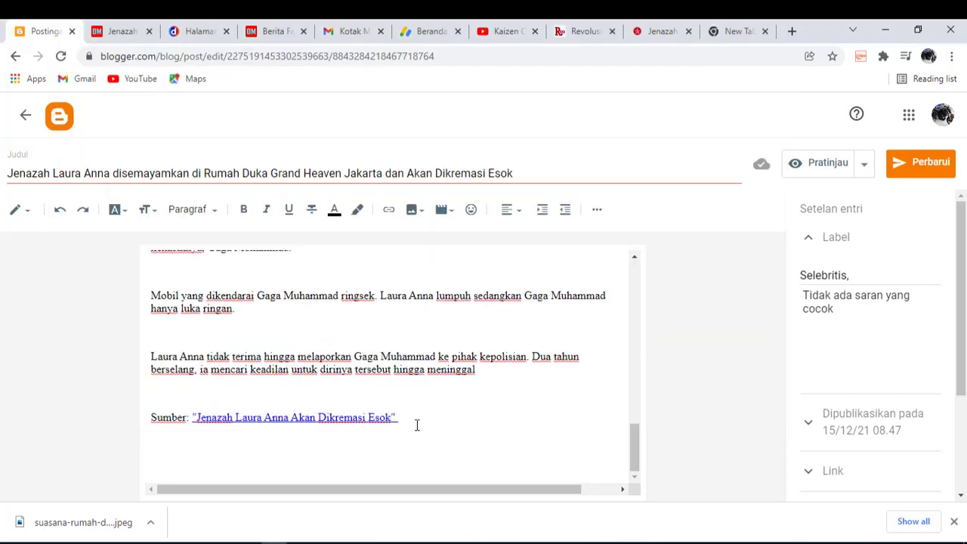
Replace the source link's URL with the copied detik.com article address and apply it
left_click(380, 420)
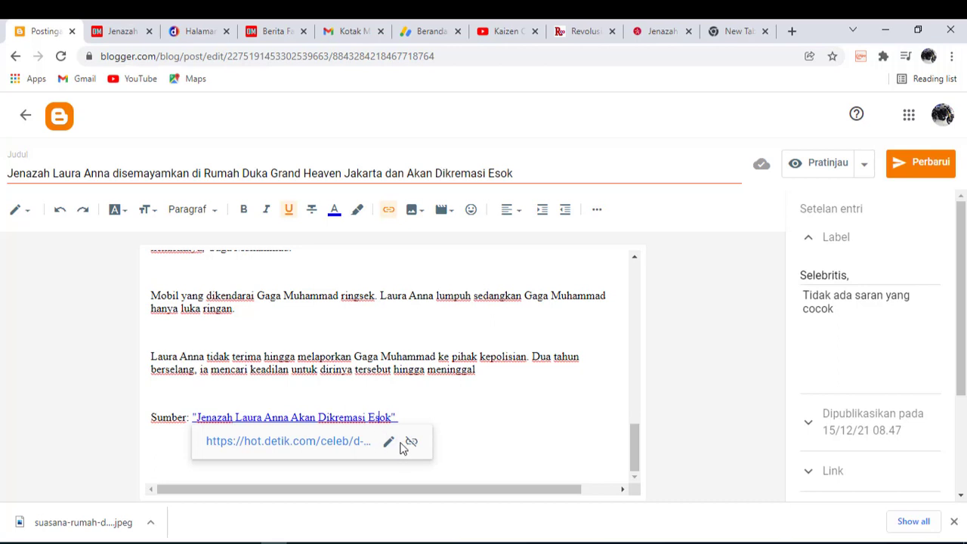
left_click(390, 443)
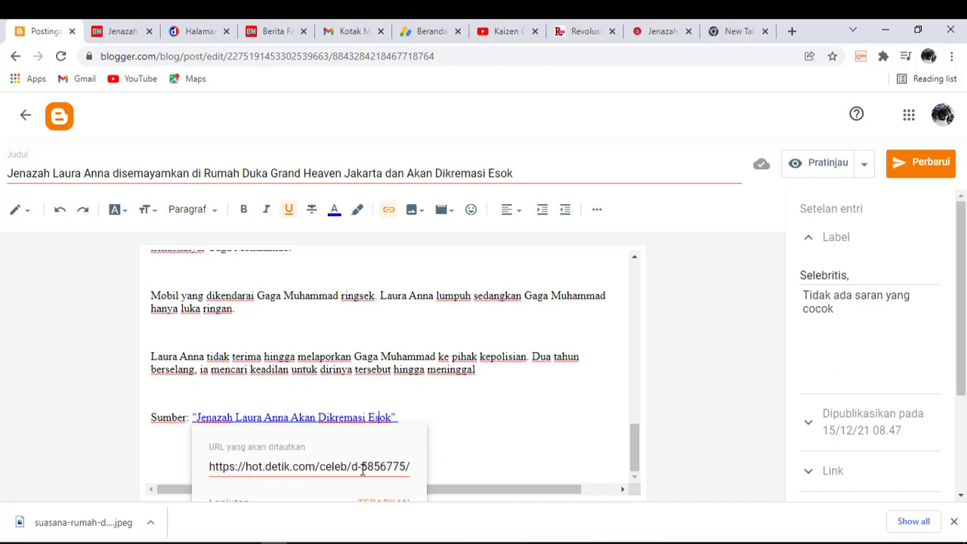
left_click(362, 468)
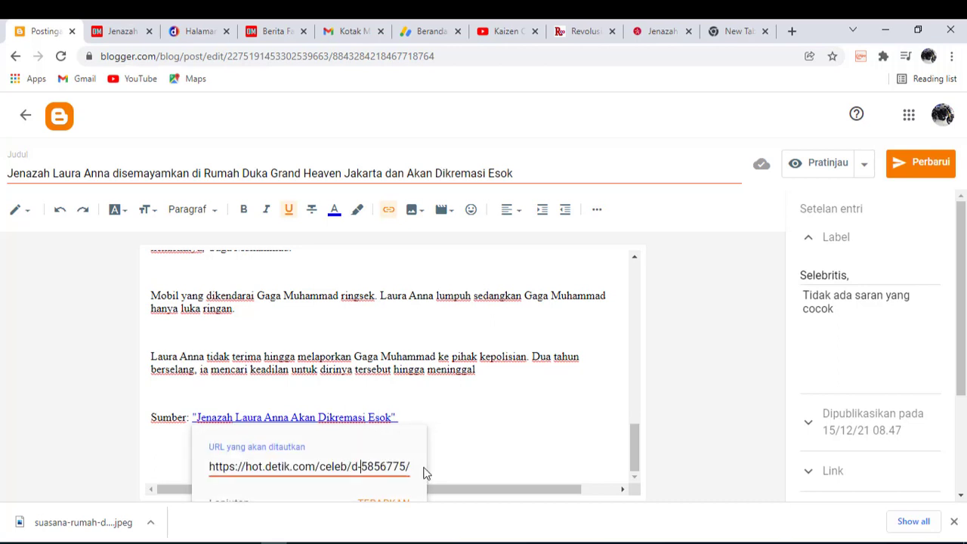
triple_click(396, 469)
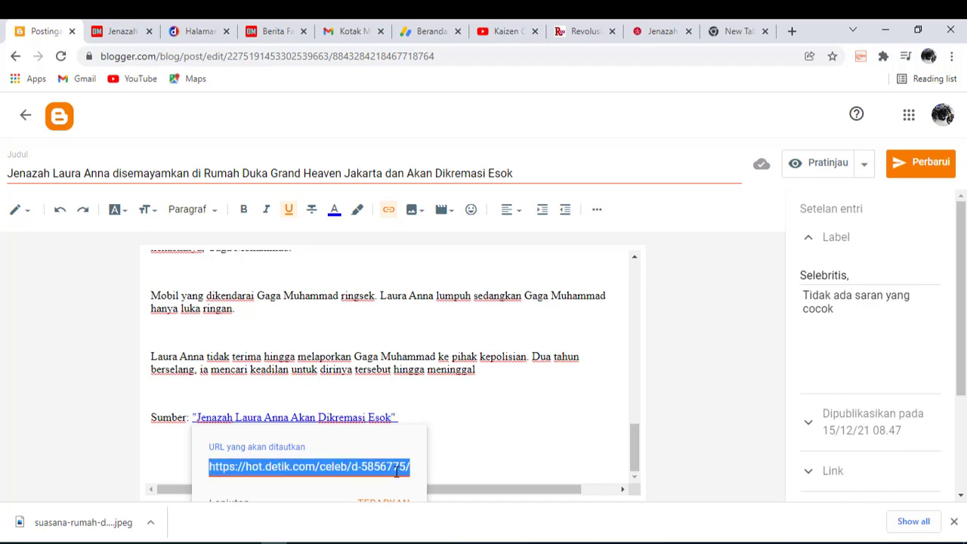
key("BackSpace")
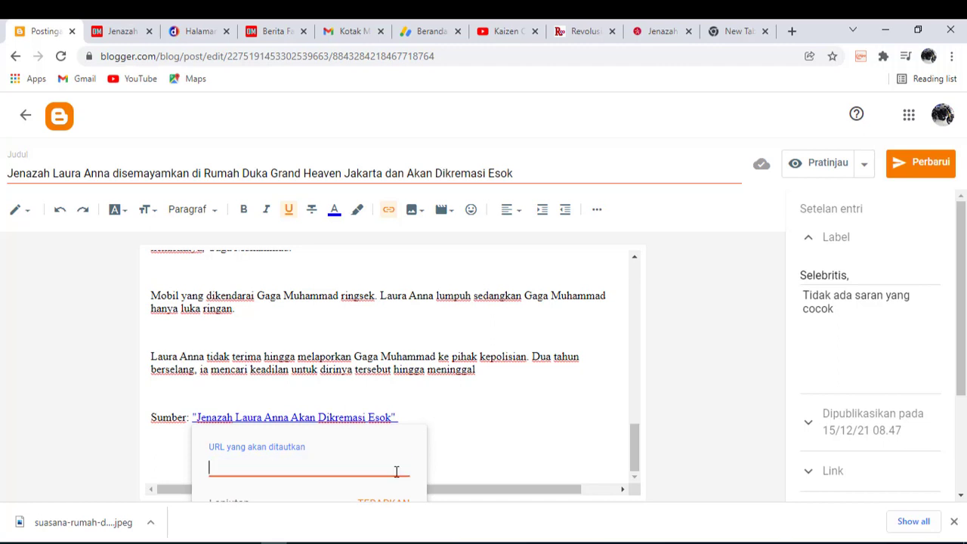
key("ctrl+v")
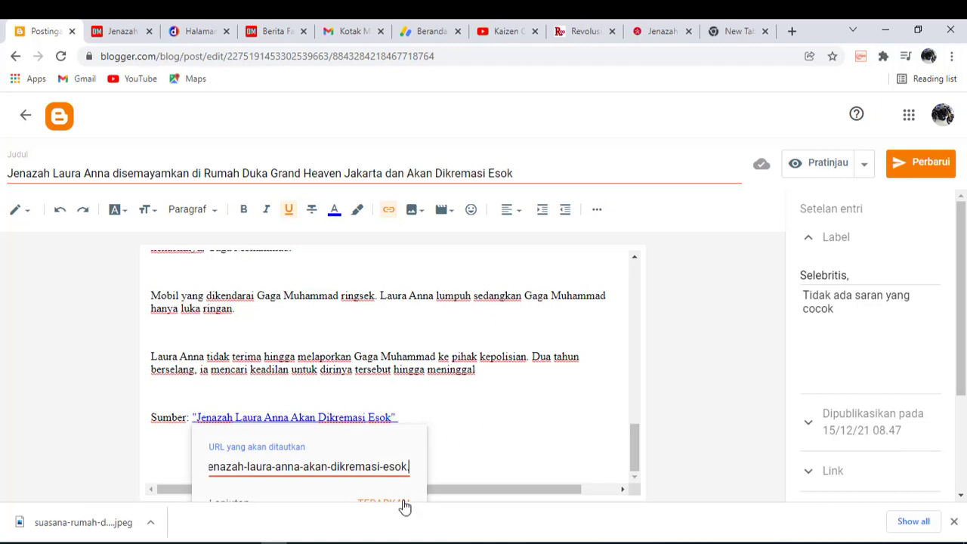
left_click(380, 503)
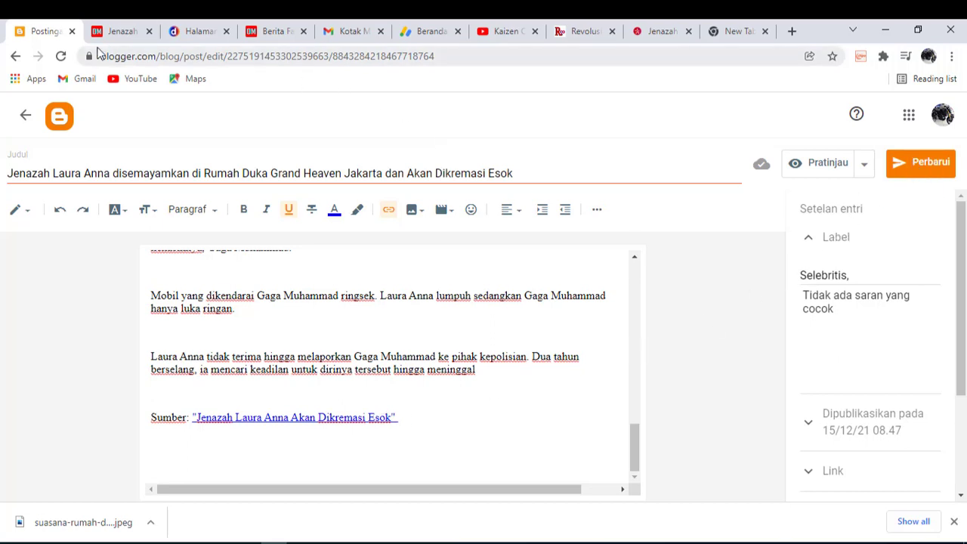
Reload the live post, close the old detik.com error page, and test the "Jenazah Laura Anna Akan Dikremasi Esok" source link
left_click(117, 31)
left_click(61, 58)
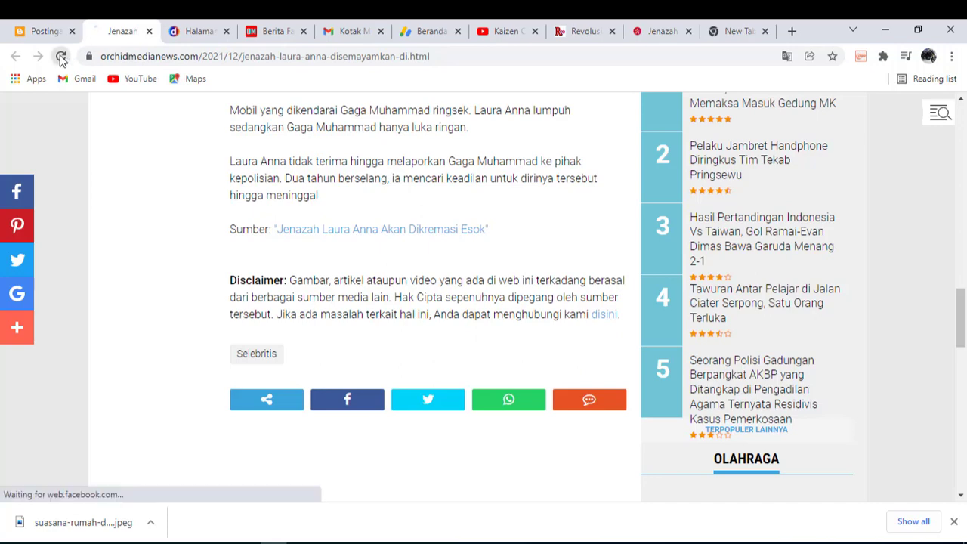
left_click(61, 57)
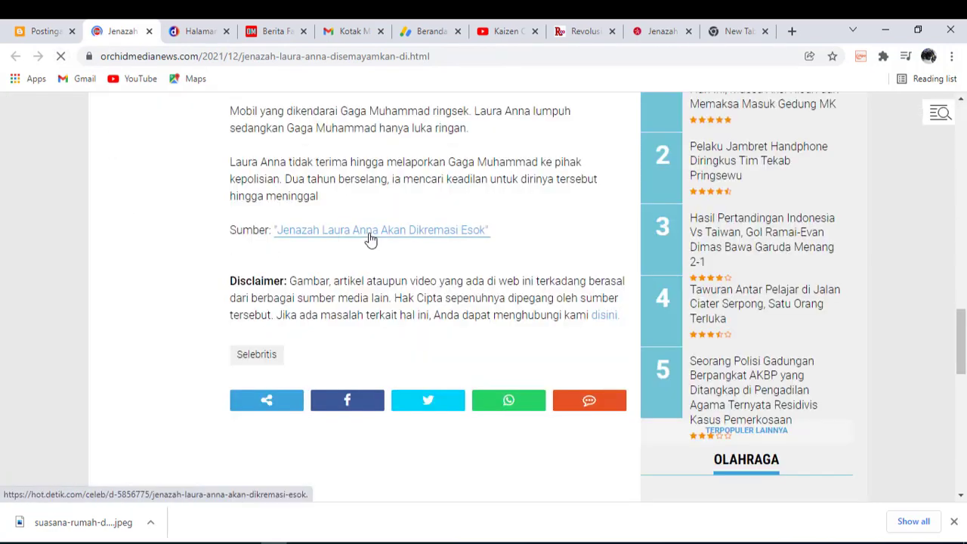
left_click(225, 31)
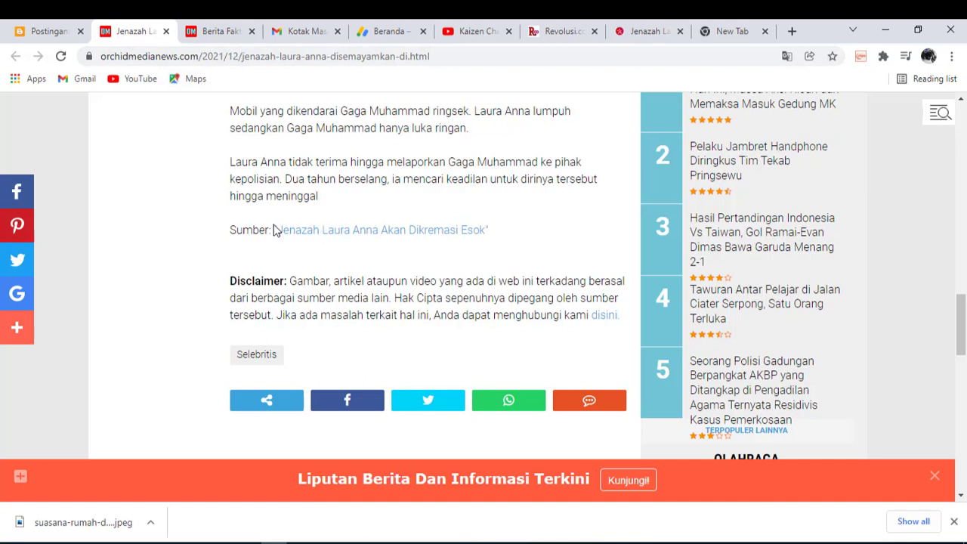
scroll(369, 234, "up", 1)
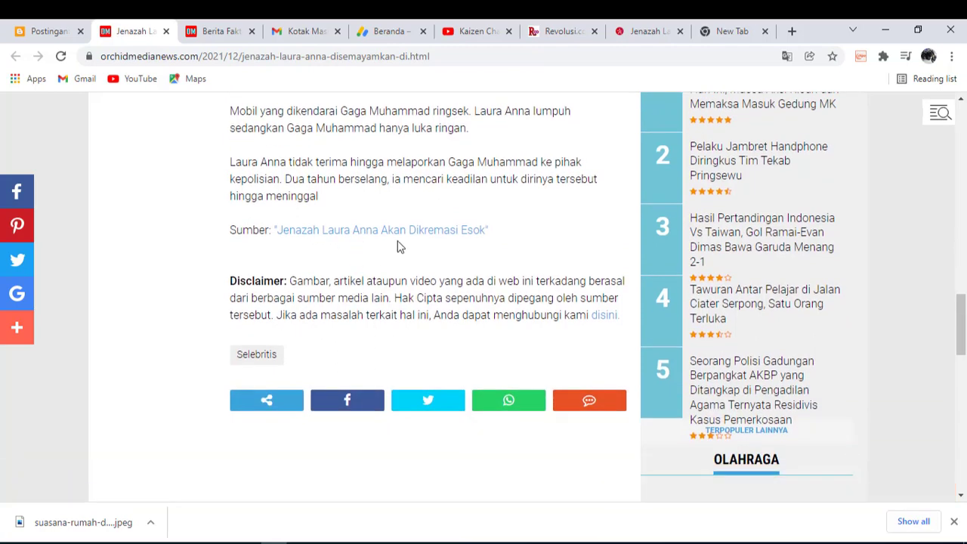
left_click(406, 230)
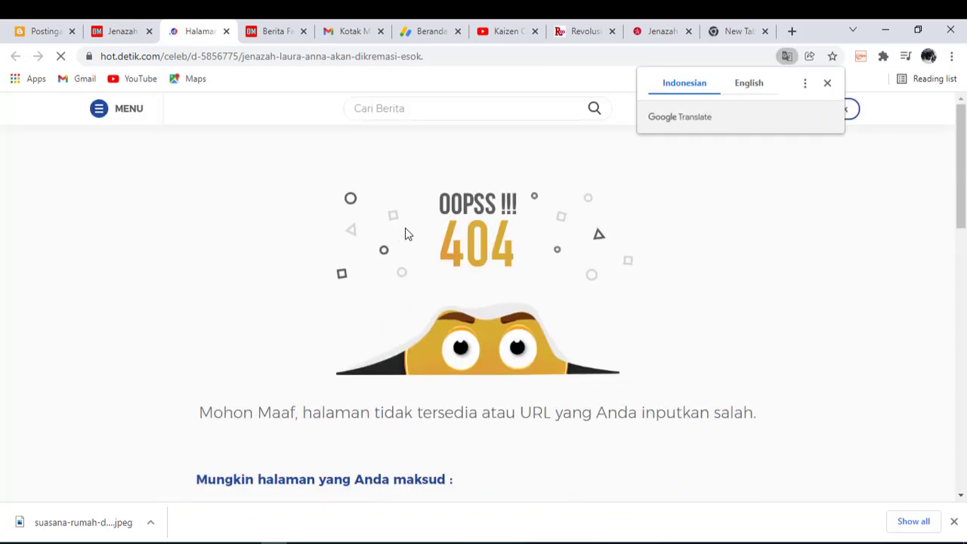
scroll(438, 253, "down", 2)
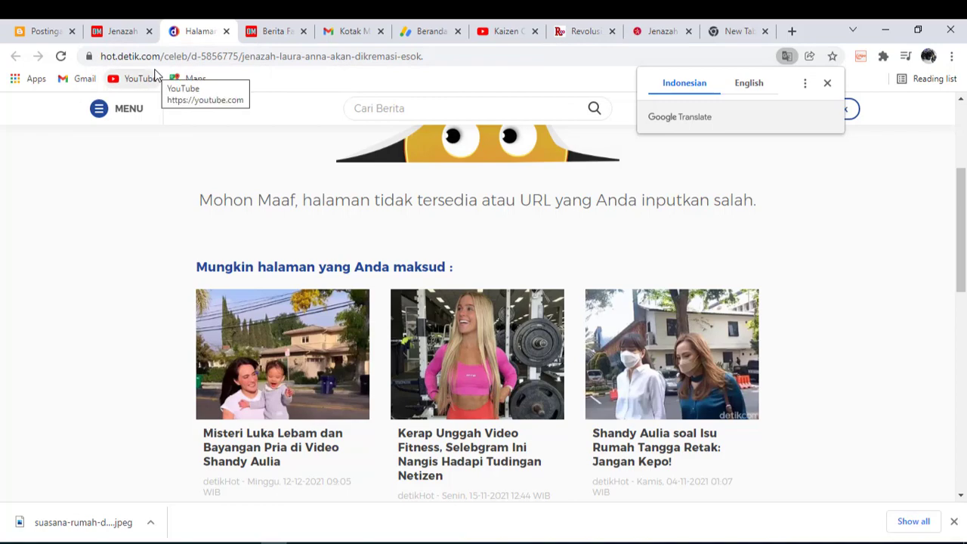
Copy the paragraph starting "Kabar tersebut diketahui dari informasi" from the original detik.com article
left_click(643, 34)
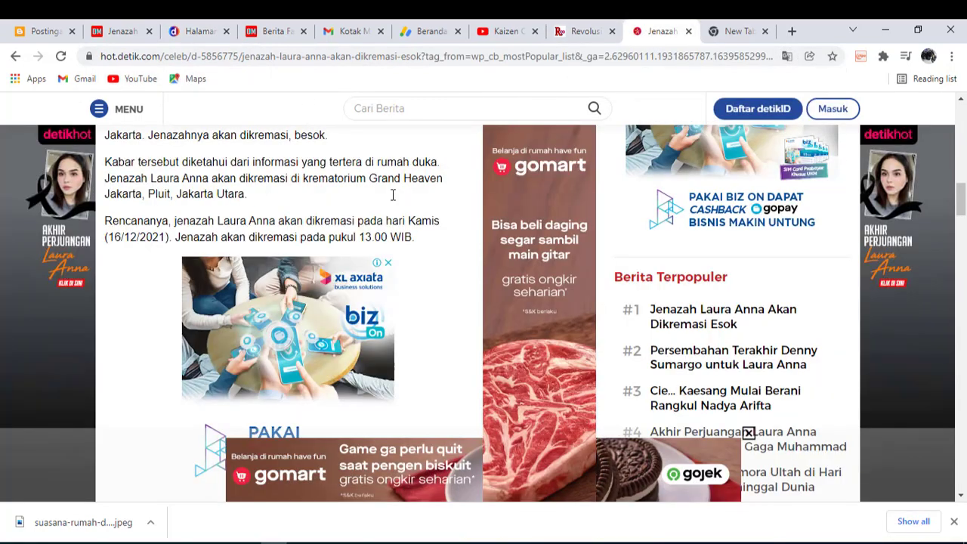
scroll(361, 212, "up", 2)
scroll(361, 213, "up", 3)
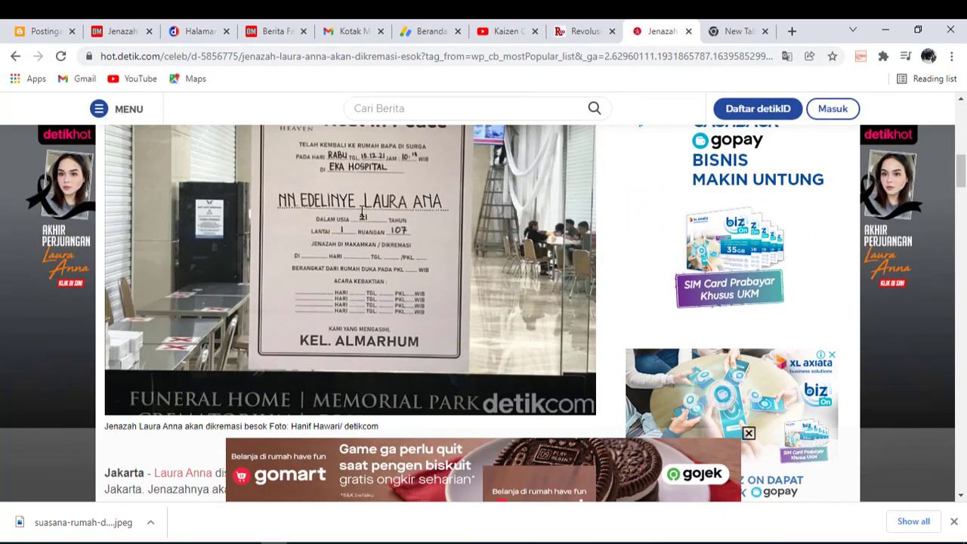
scroll(361, 212, "down", 4)
left_click(366, 56)
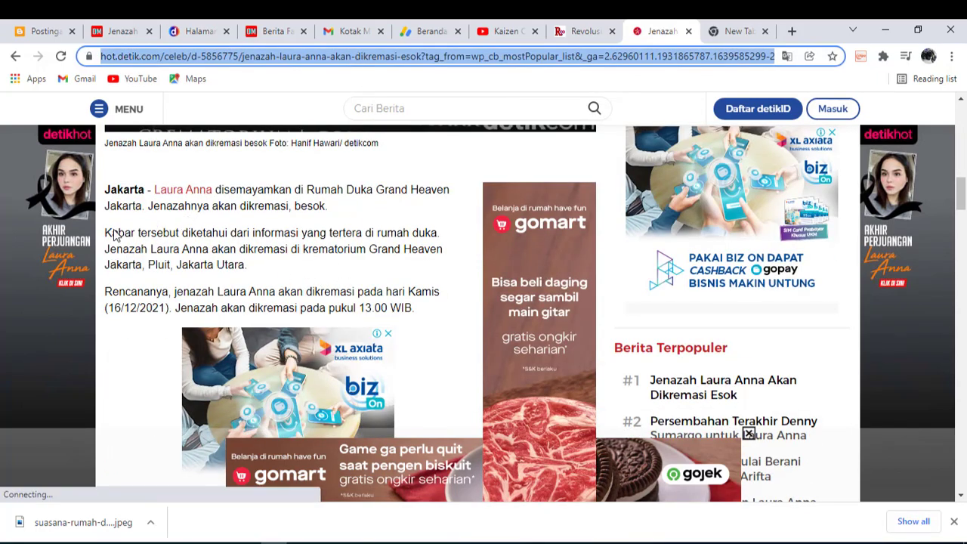
left_click_drag(106, 228, 246, 266)
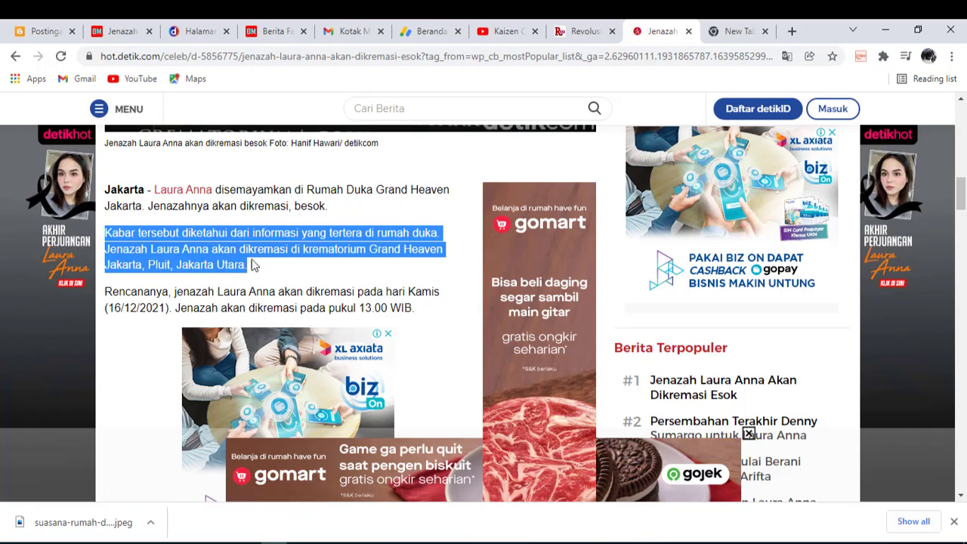
right_click(250, 246)
left_click(268, 251)
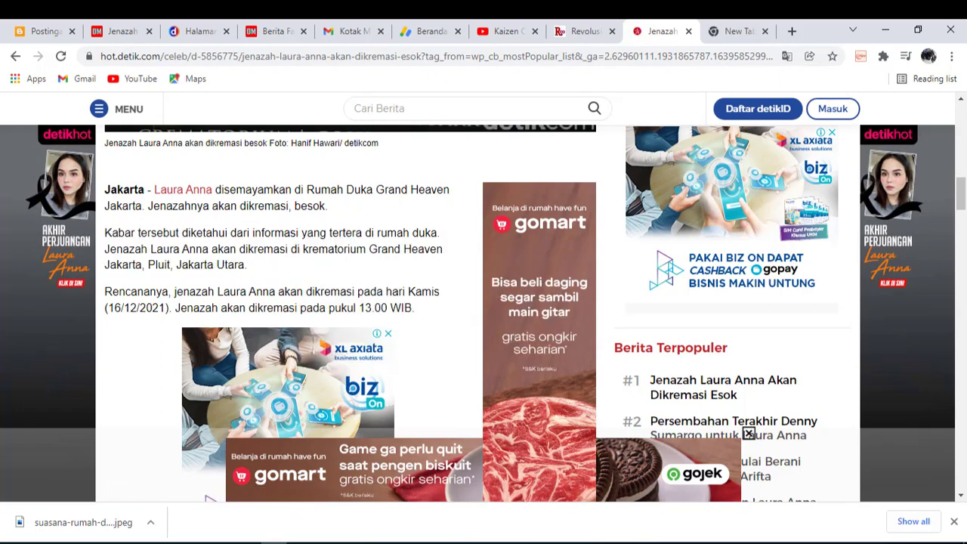
Switch to the Notepad draft and paste the copied paragraph with its source attribution after a blank line at the end
key("alt+Tab")
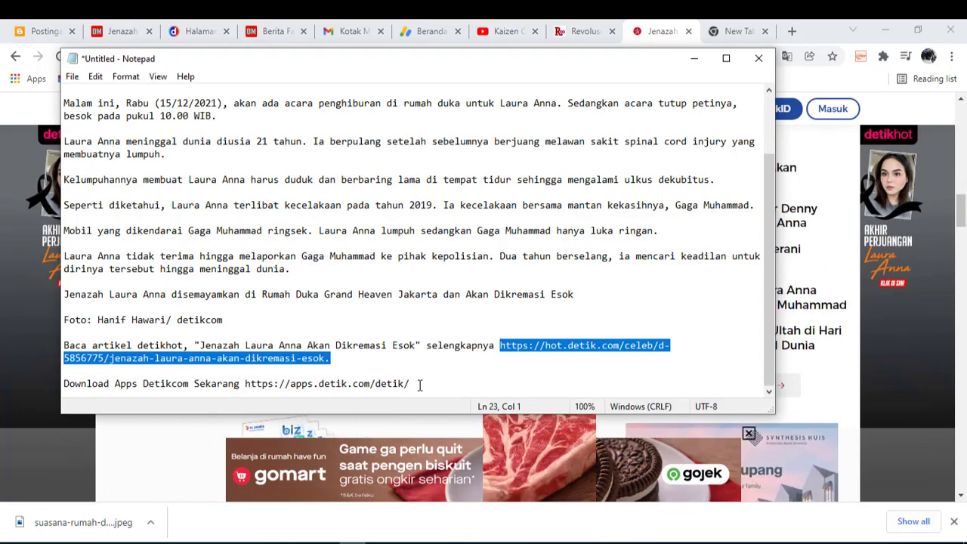
left_click(420, 384)
key("Return")
key("Return")
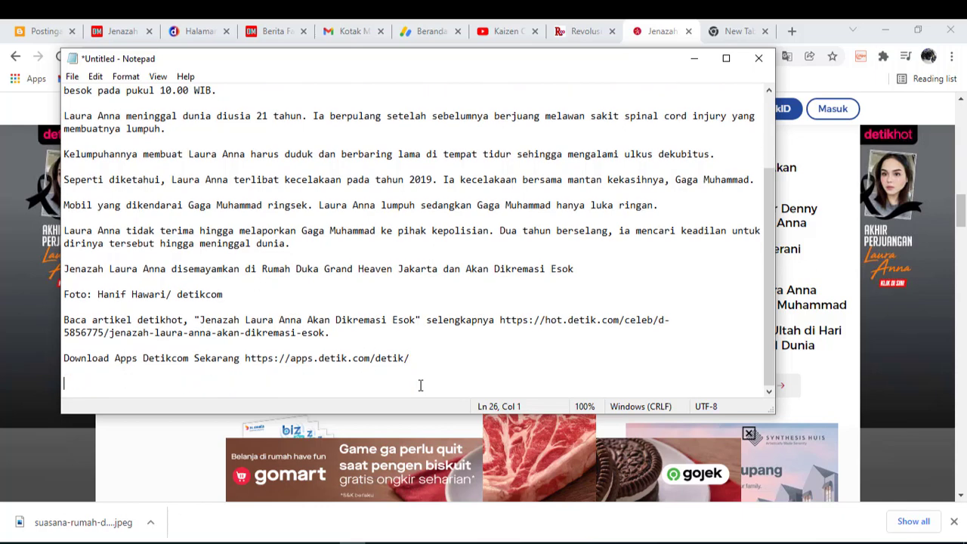
type("Kabar tersebut diketahui dari informasi yang tertera di rumah duka. Jenazah Laura Anna akan dikremasi di krematorium Grand Heaven Jakarta, Pluit, Jakarta Utara.  Baca artikel detikhot, \"Jenazah Laura Anna Akan Dikremasi Esok\" selengkapnya https://hot.detik.com/celeb/d-5856775/jenazah-laura-anna-akan-dikremasi-esok.  Download Apps Detikcom Sekarang https://apps.detik.com/detik/")
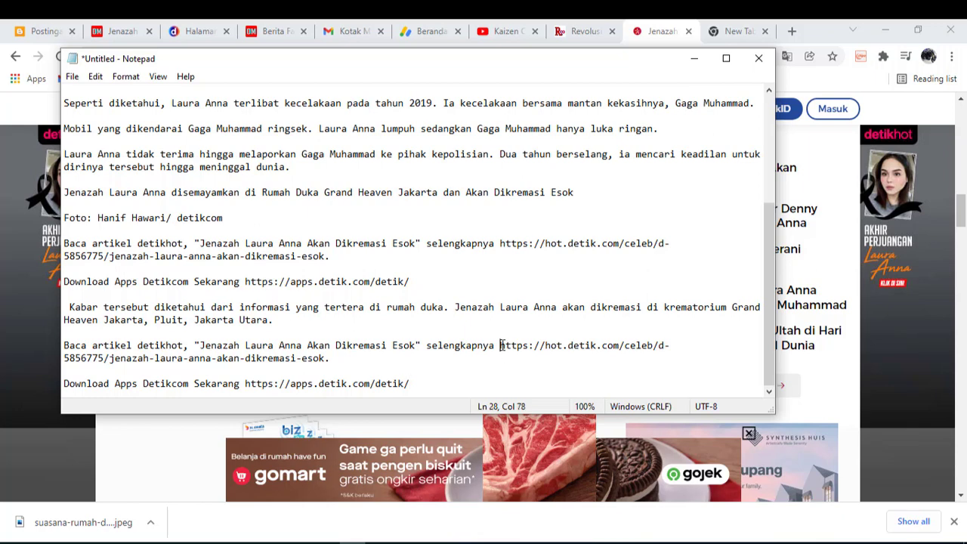
Copy the detik.com article URL from the newly pasted attribution in Notepad and go back to the Blogger post editor
left_click_drag(500, 346, 339, 375)
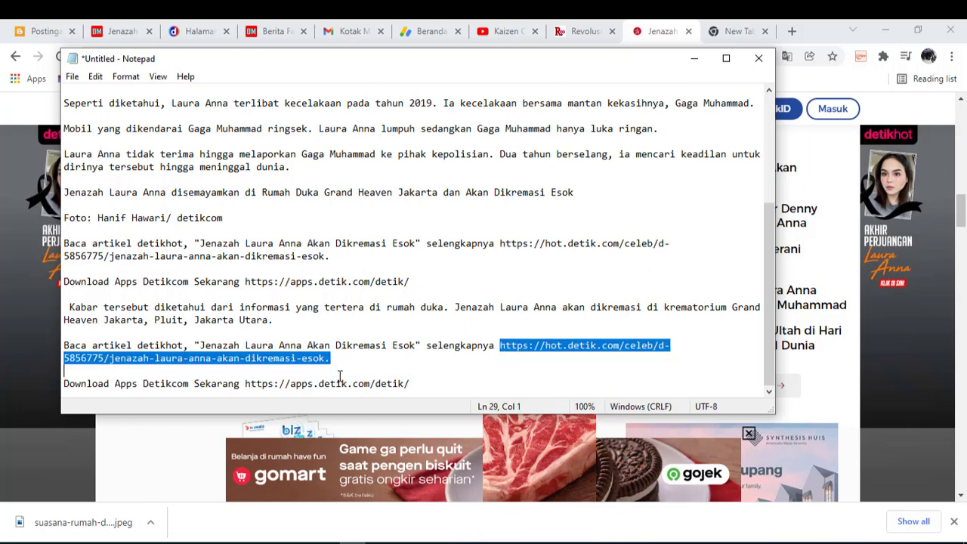
right_click(322, 360)
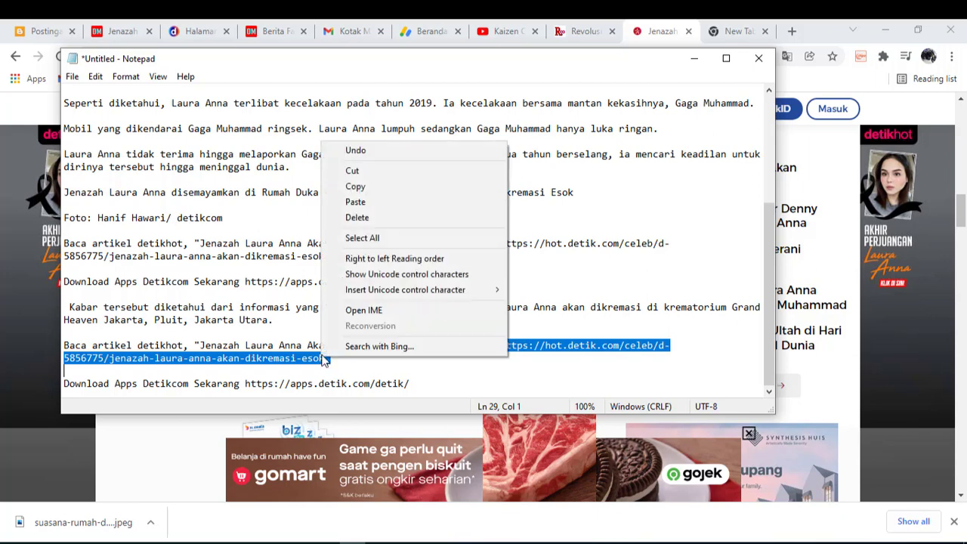
left_click(354, 186)
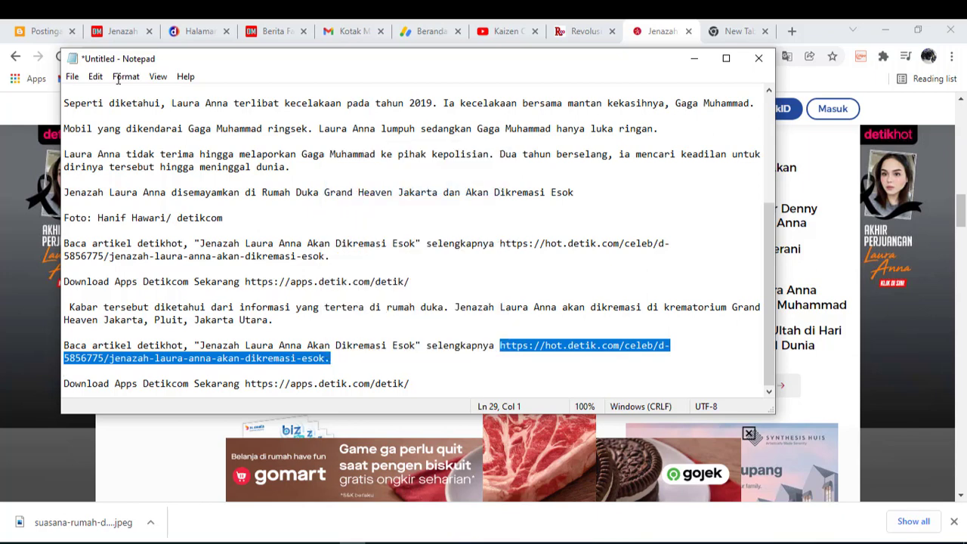
left_click(39, 31)
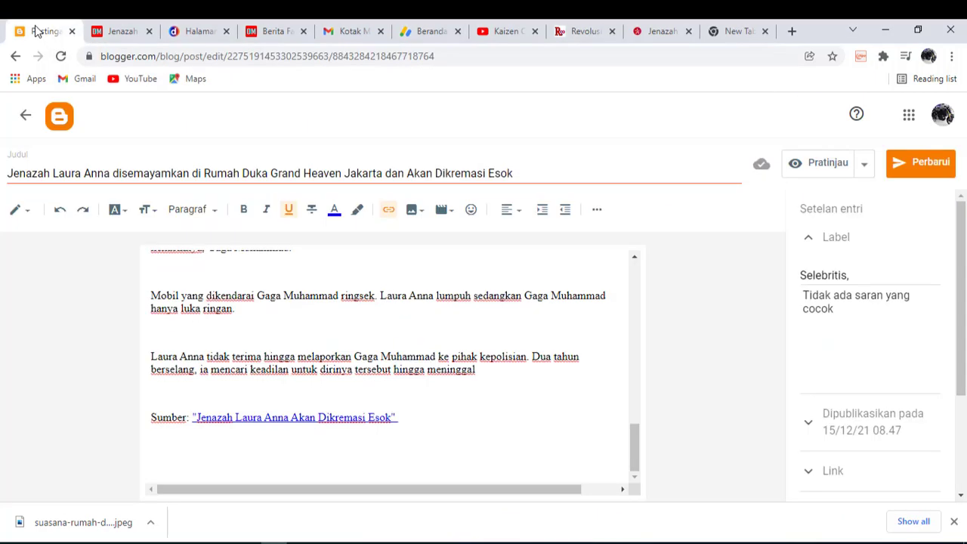
left_click(351, 420)
left_click(383, 443)
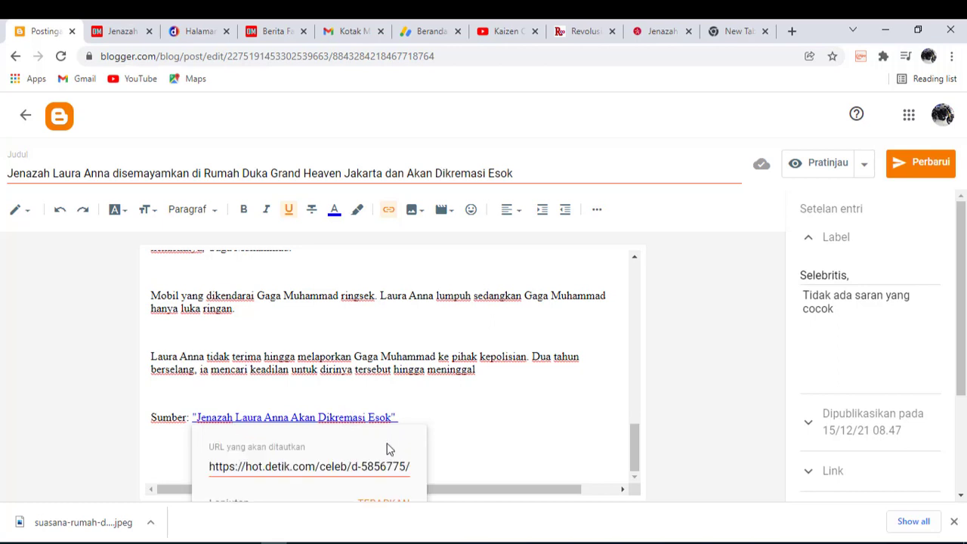
left_click(368, 466)
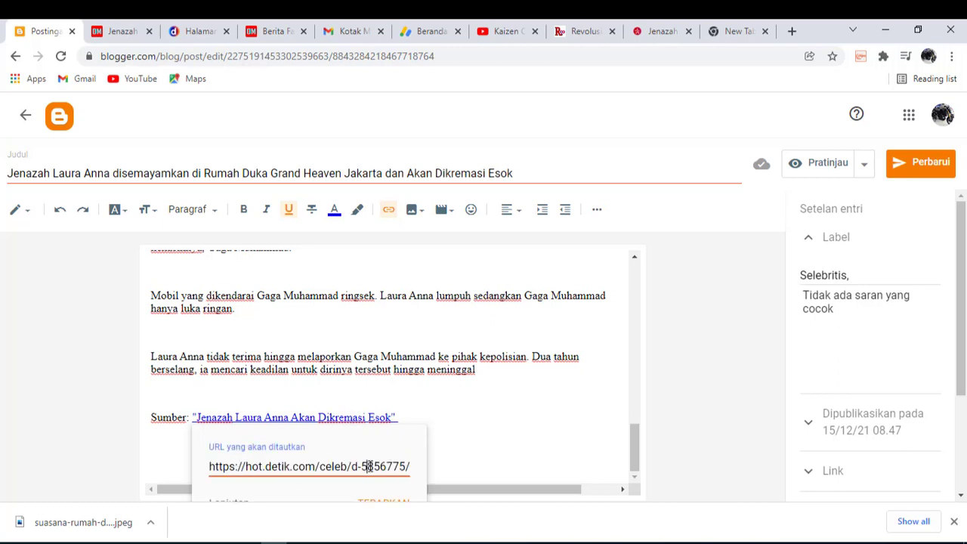
key("ctrl+a")
key("BackSpace")
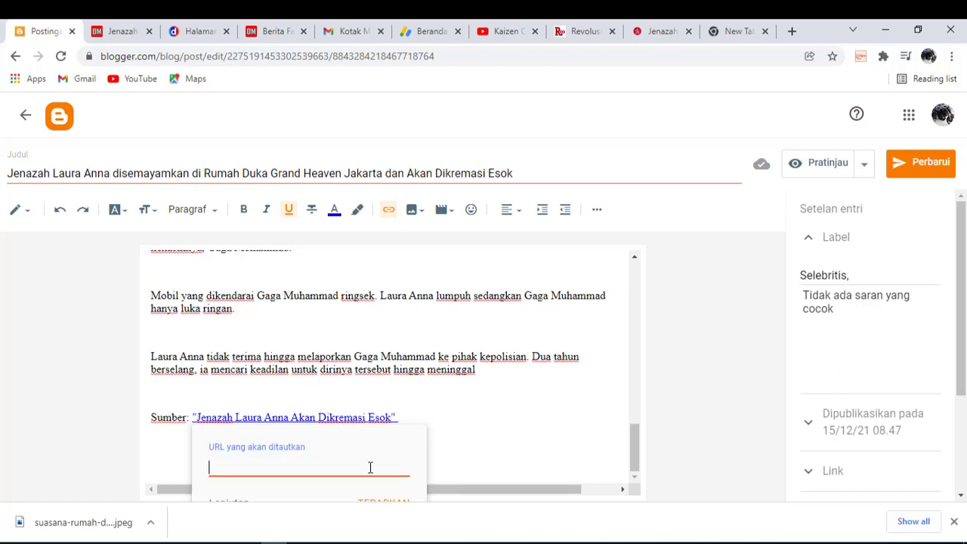
key("ctrl+v")
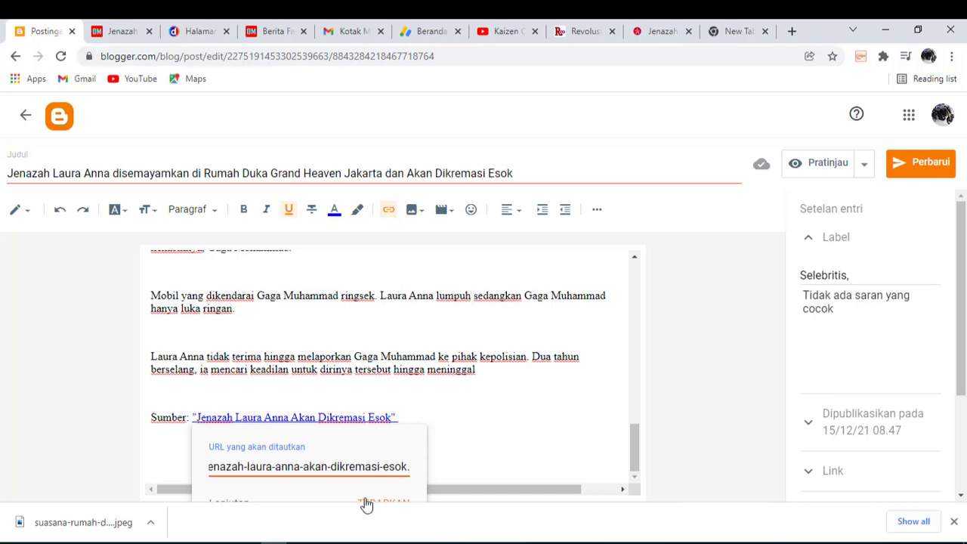
left_click(366, 504)
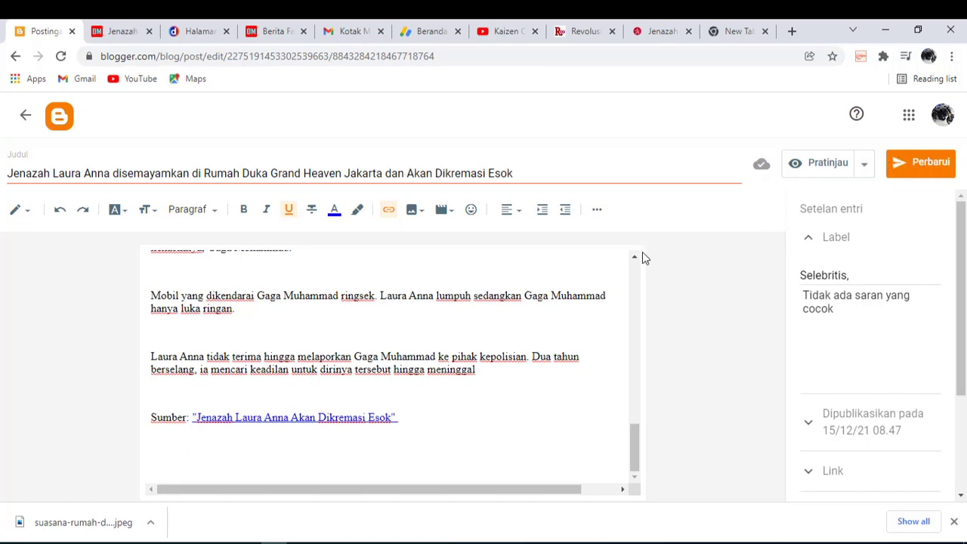
Reload the live post, close the previous error page, test the source link again, and return to the live post
scroll(628, 348, "up", 5)
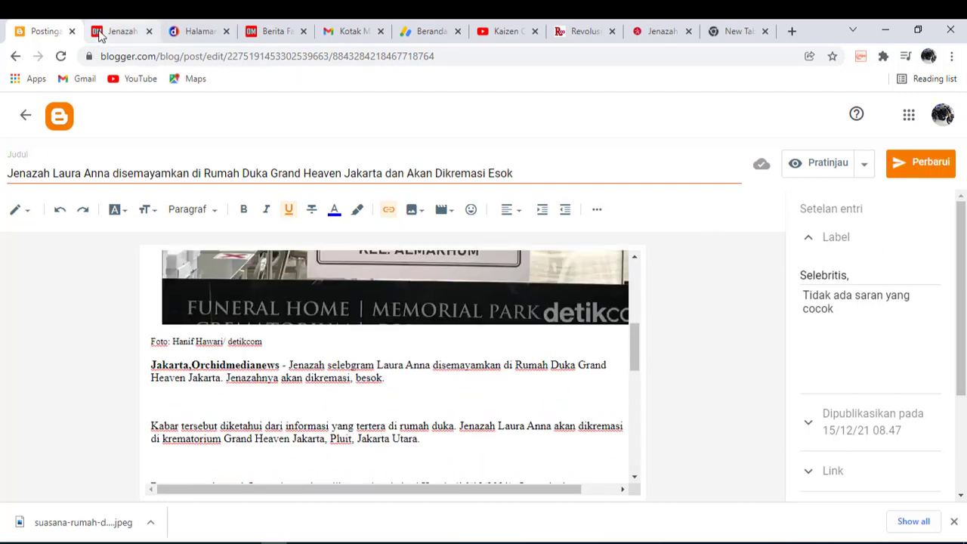
left_click(100, 34)
left_click(59, 58)
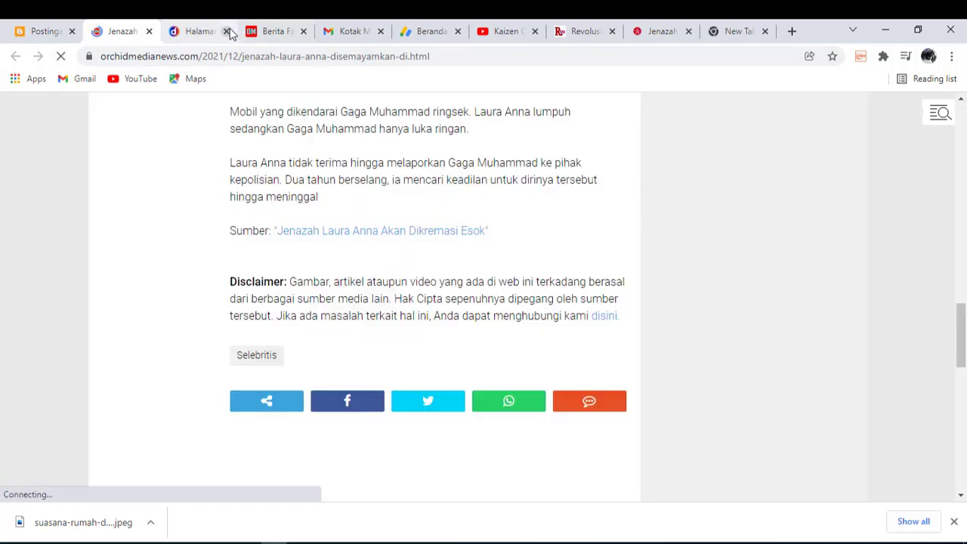
left_click(226, 31)
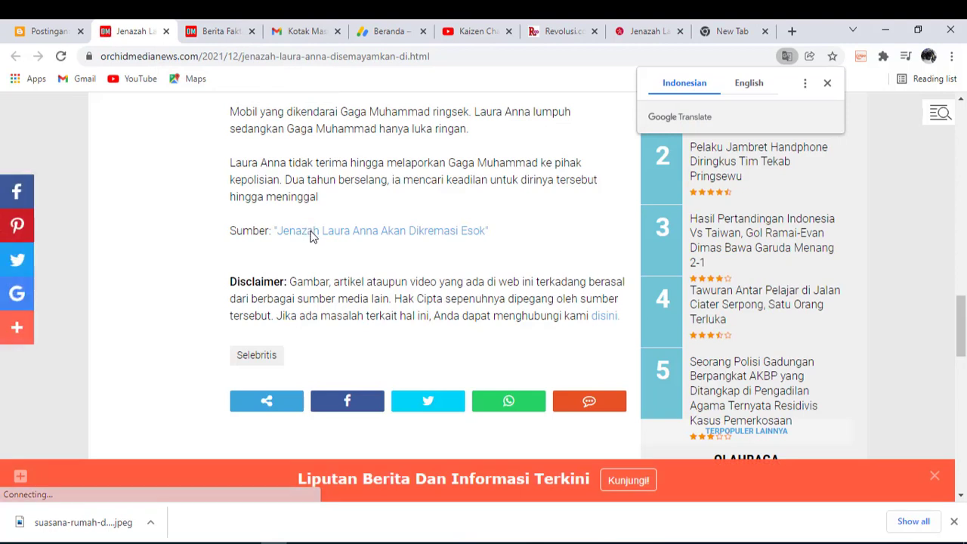
left_click(472, 235)
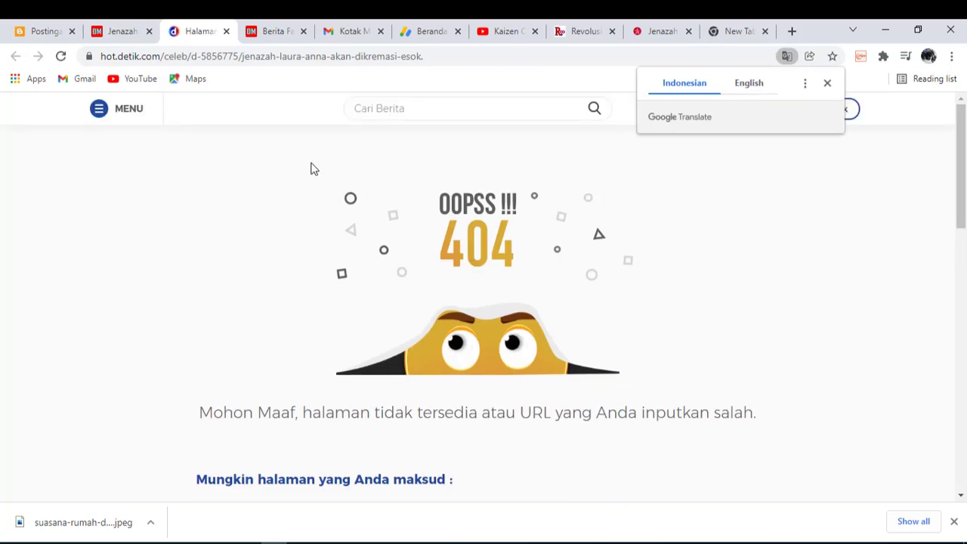
left_click(102, 37)
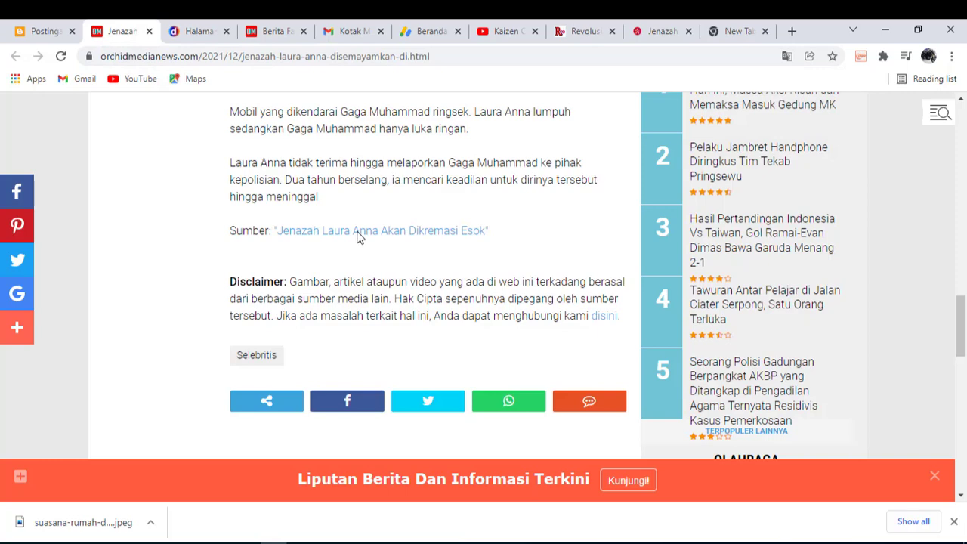
left_click(726, 224)
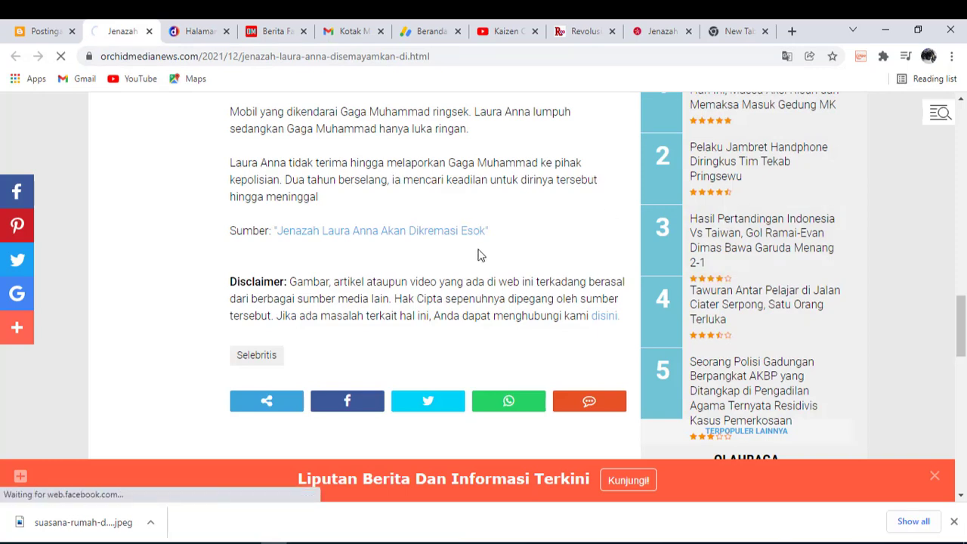
Compare the end of the post with the detik.com article and the source URL in the Notepad draft, returning to the post editor
left_click(34, 31)
scroll(308, 369, "down", 4)
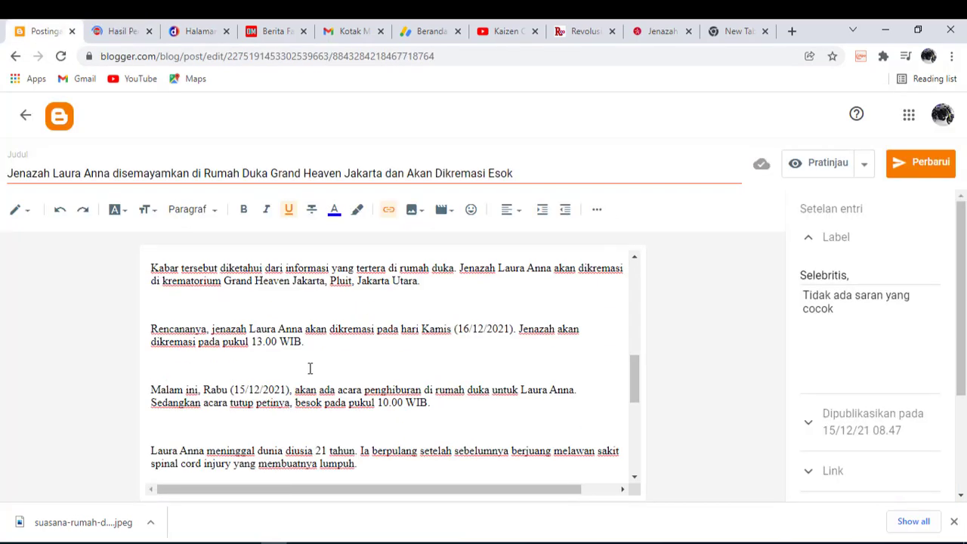
scroll(301, 374, "down", 2)
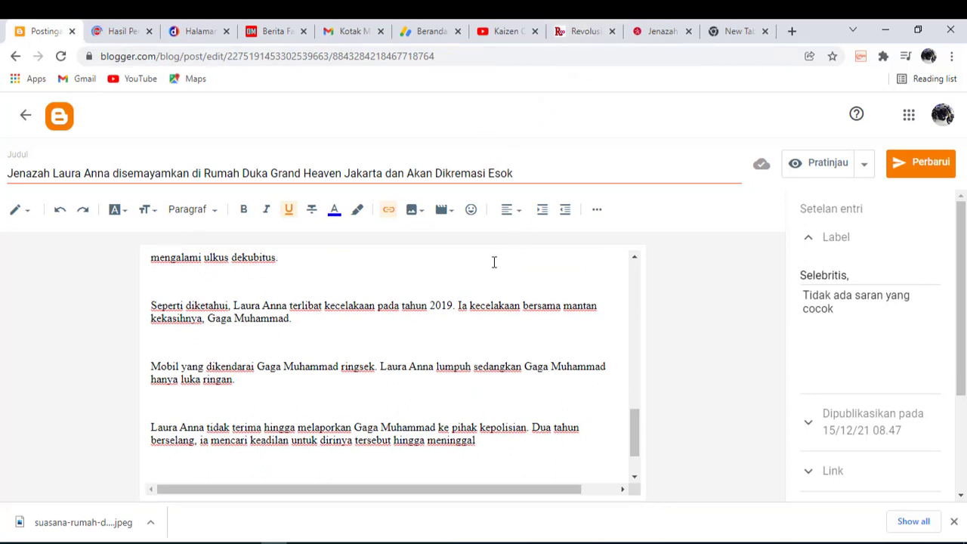
left_click(654, 33)
scroll(395, 278, "down", 3)
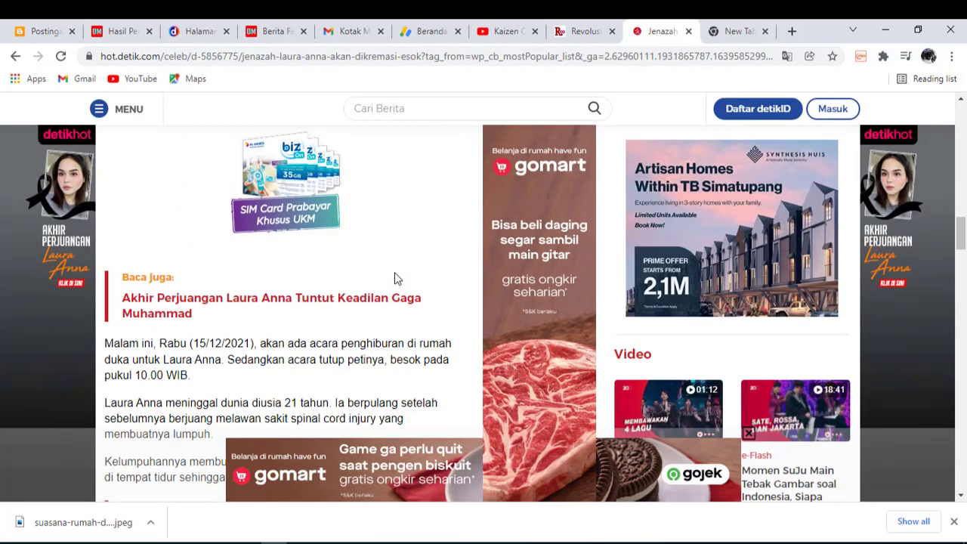
key("alt+Tab")
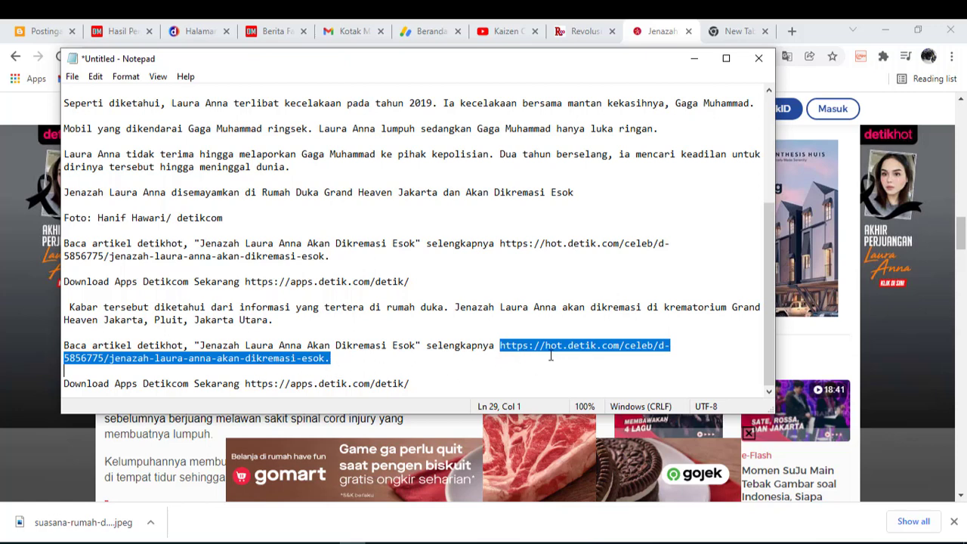
left_click(510, 364)
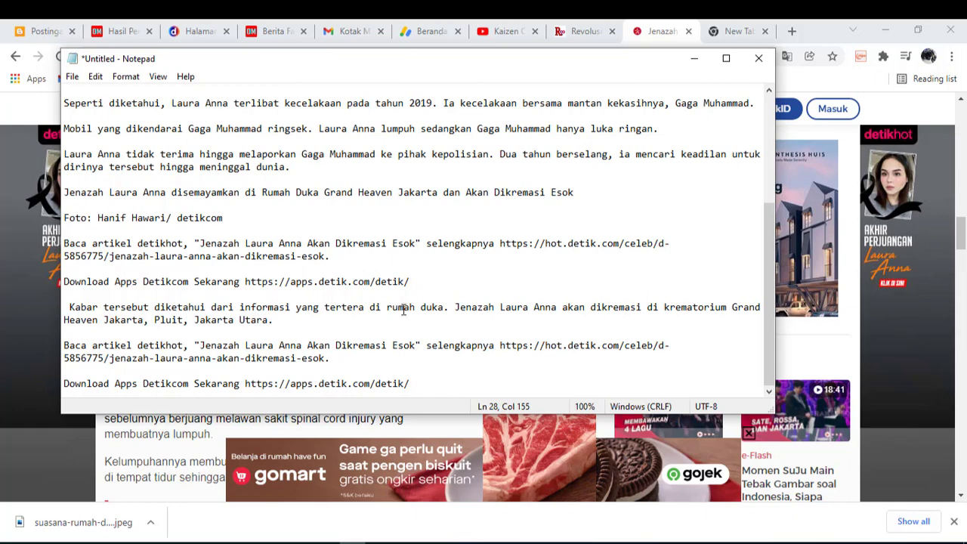
left_click(43, 31)
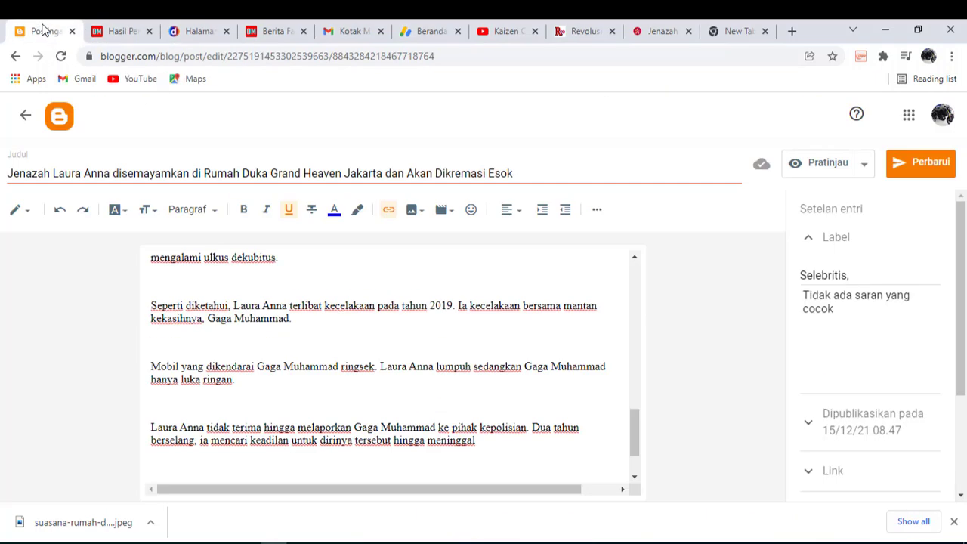
Remove the trailing period from the URL of the "Jenazah Laura Anna Akan Dikremasi Esok" source link and apply the change
type("Sumber: \"Jenazah Laura Anna Akan Dikremasi Esok\"")
left_click(360, 423)
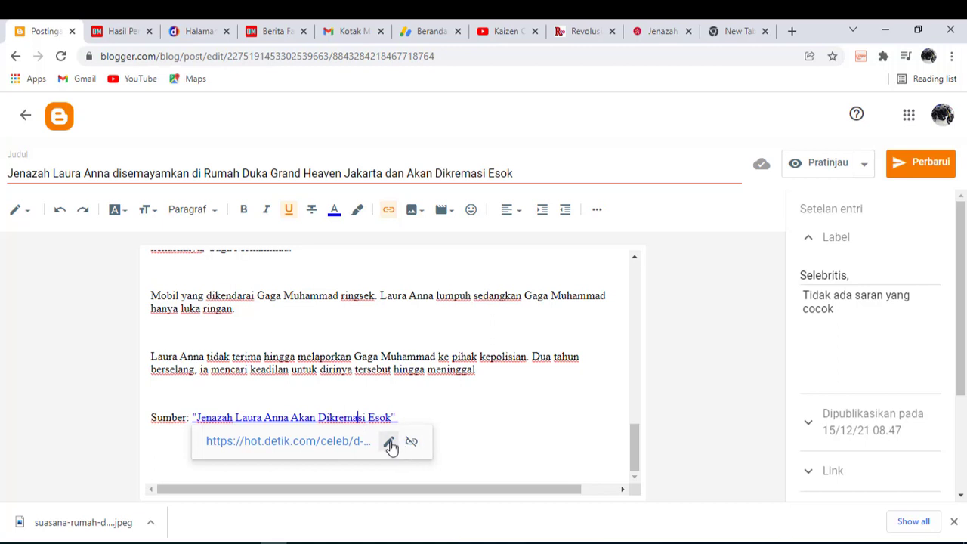
left_click(389, 442)
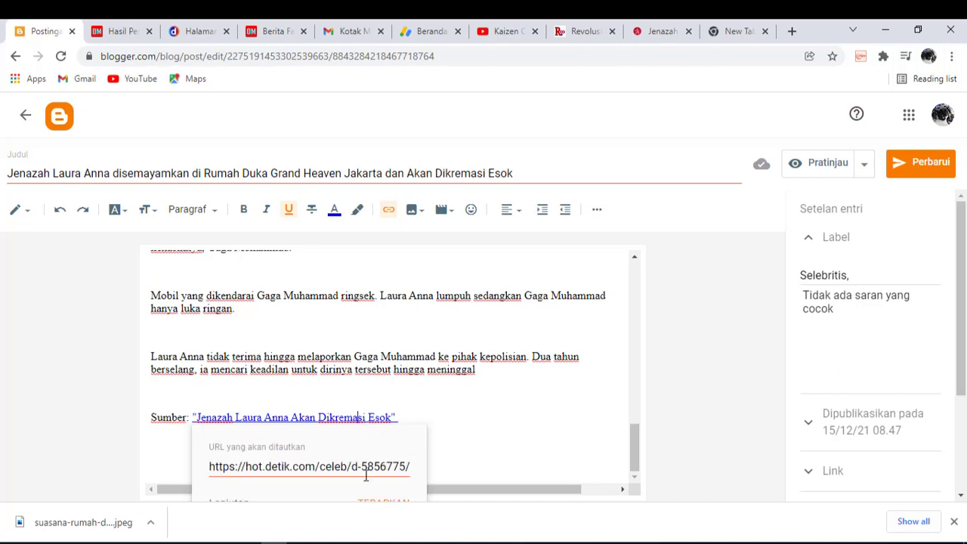
left_click(258, 467)
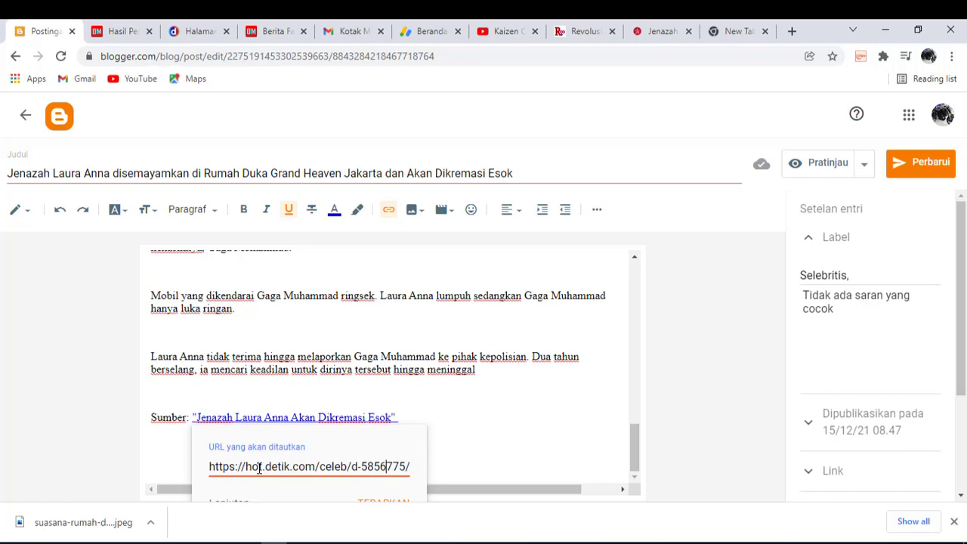
key("Right")
key("Right")
key("Right")
key("Right")
key("Right")
key("Right")
key("Right")
key("Right")
key("Right")
key("Right")
key("Right")
key("Right")
key("Right")
key("Right")
key("Right")
key("Right")
key("Right")
key("Right")
key("Right")
key("Right")
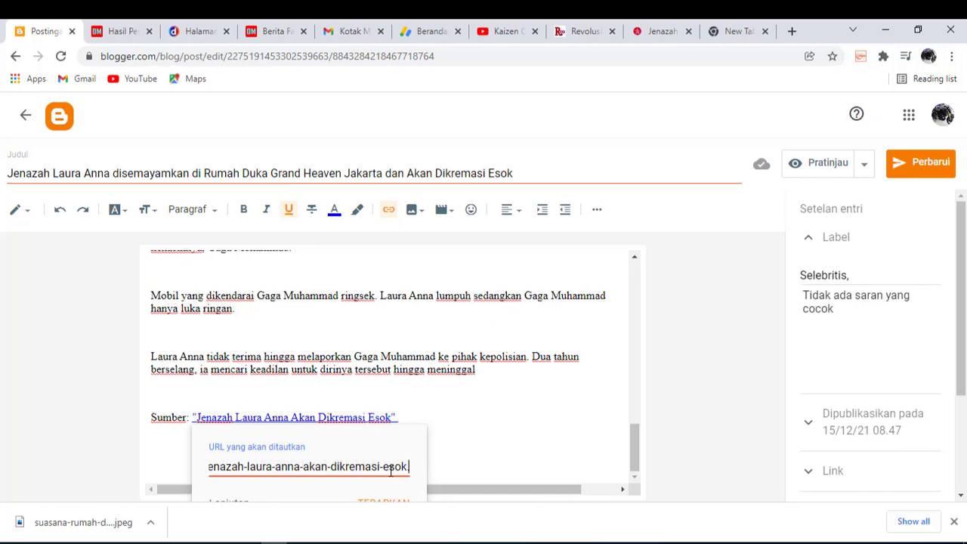
key("BackSpace")
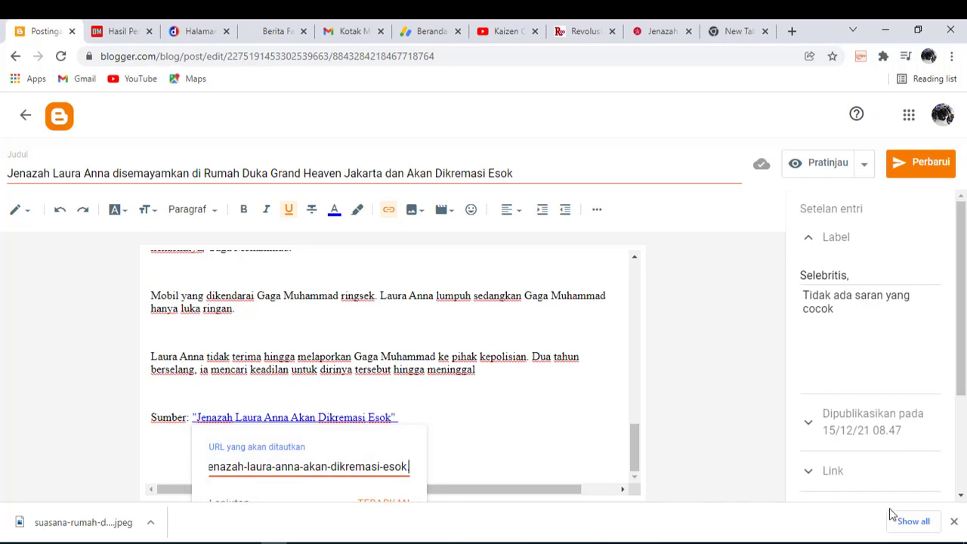
left_click(953, 522)
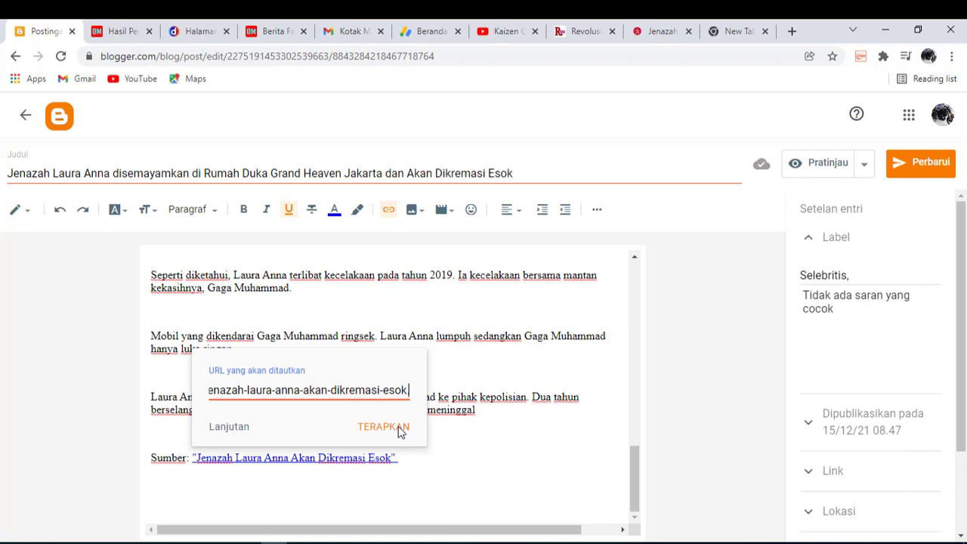
left_click(901, 167)
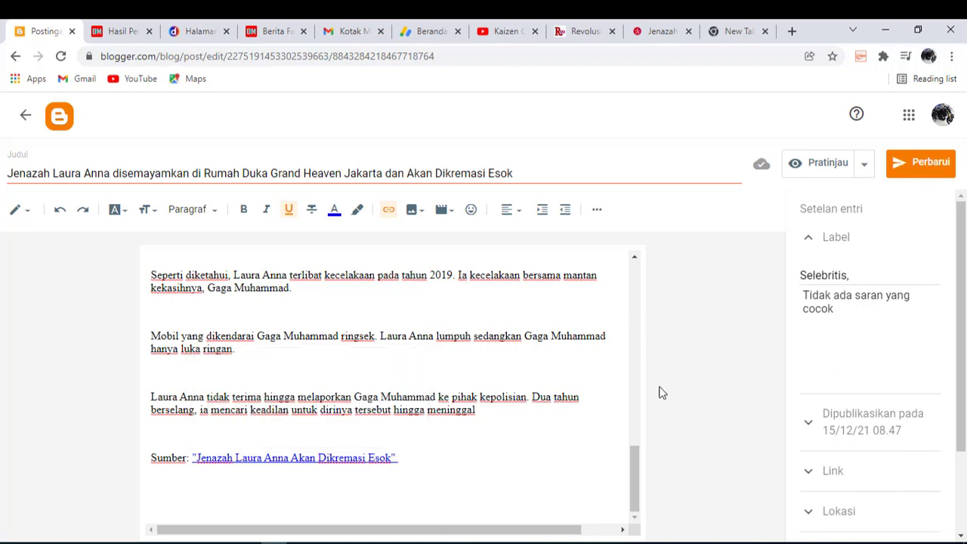
Recheck the source link's URL in the link editor and update the published post
left_click(352, 459)
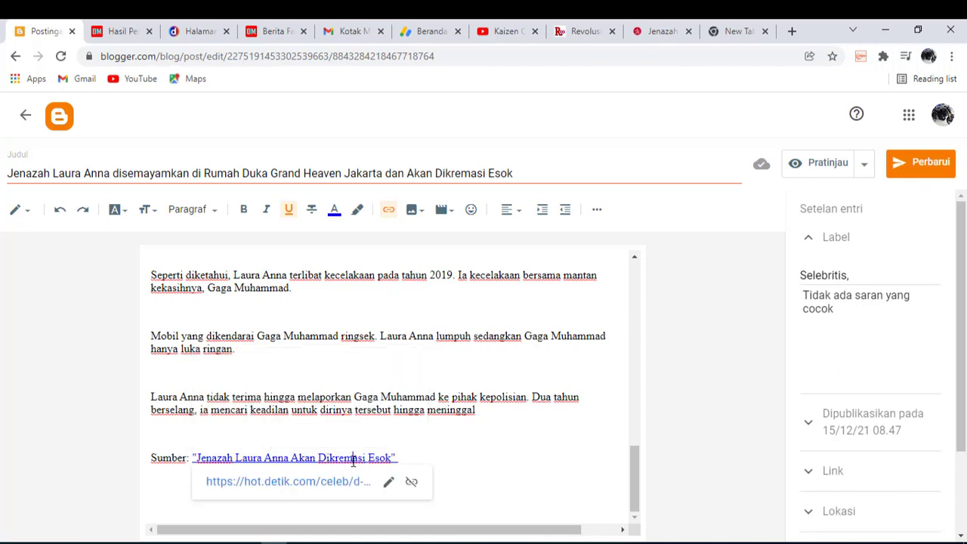
left_click(387, 484)
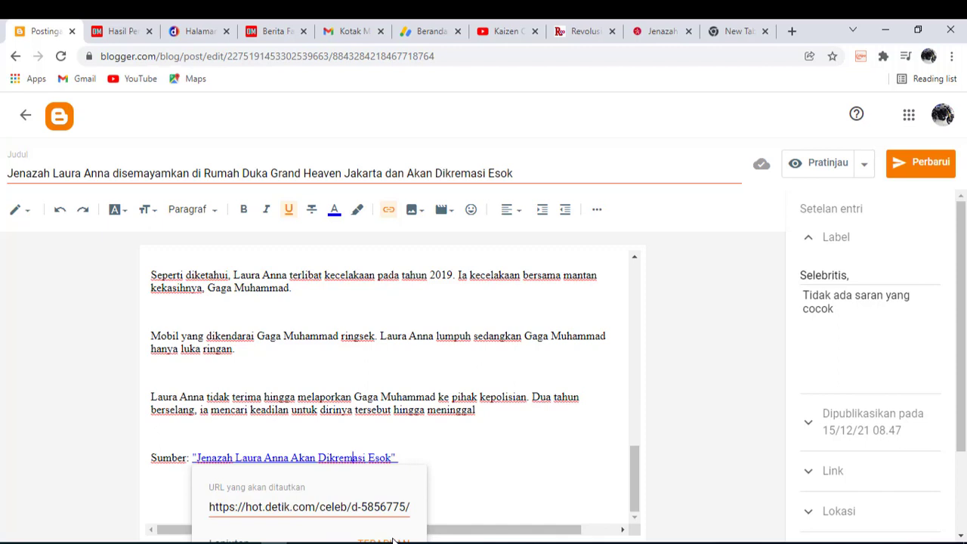
left_click(917, 166)
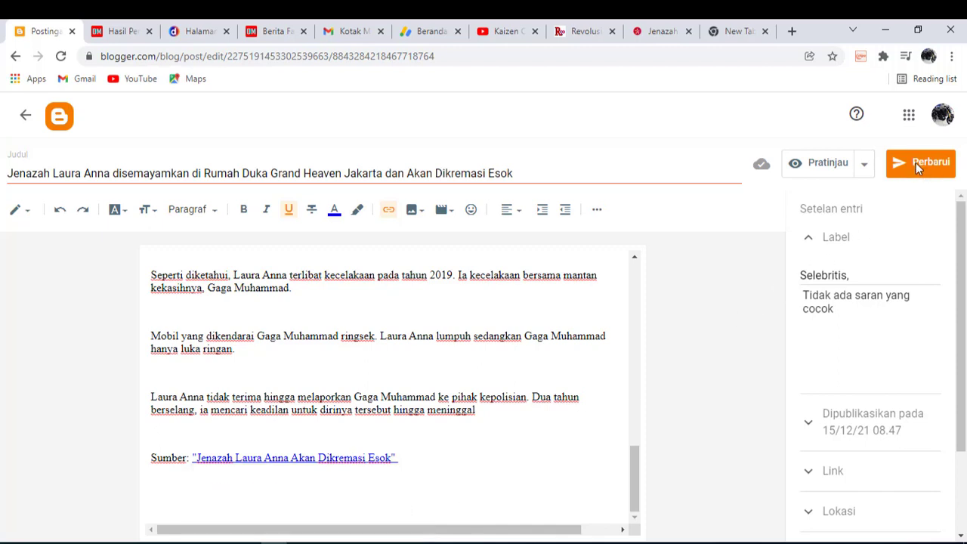
Switch to the OrchidMediaNews site, go to its home page, open the new Laura Anna headline post and review its title, photo and opening paragraphs
left_click(117, 31)
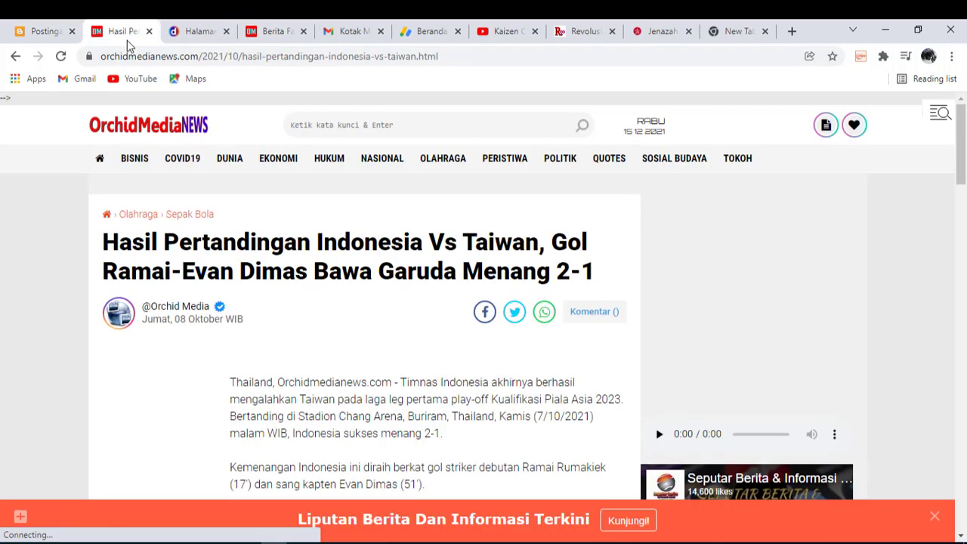
left_click(126, 134)
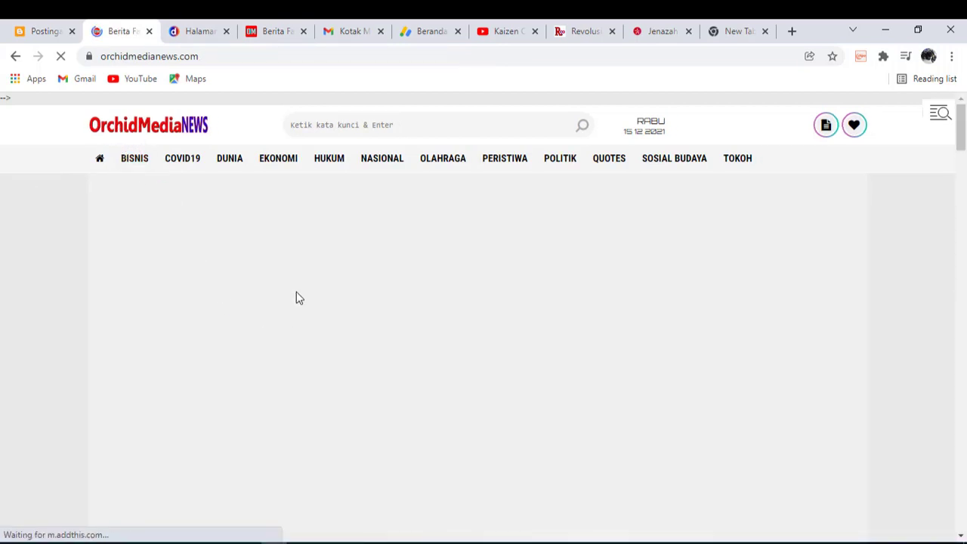
scroll(295, 292, "down", 5)
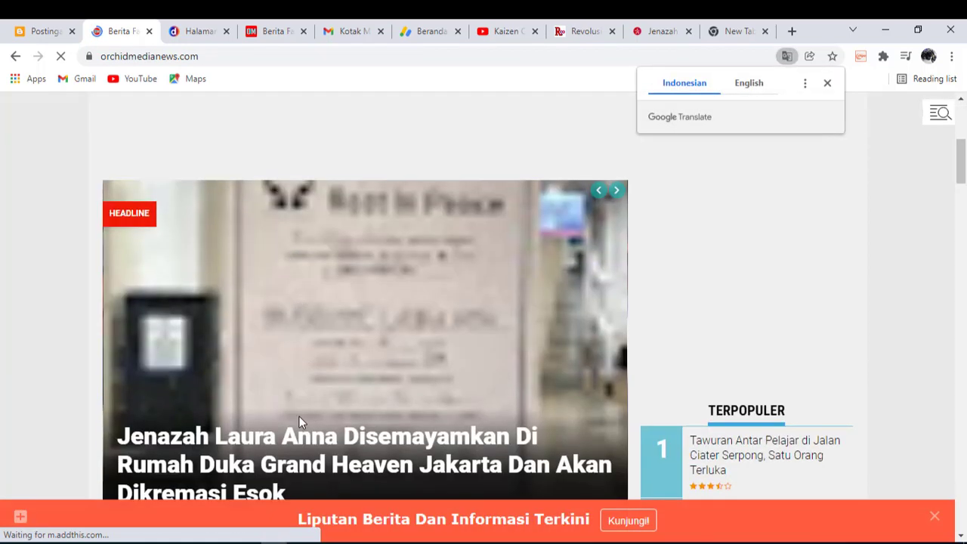
scroll(298, 415, "down", 1)
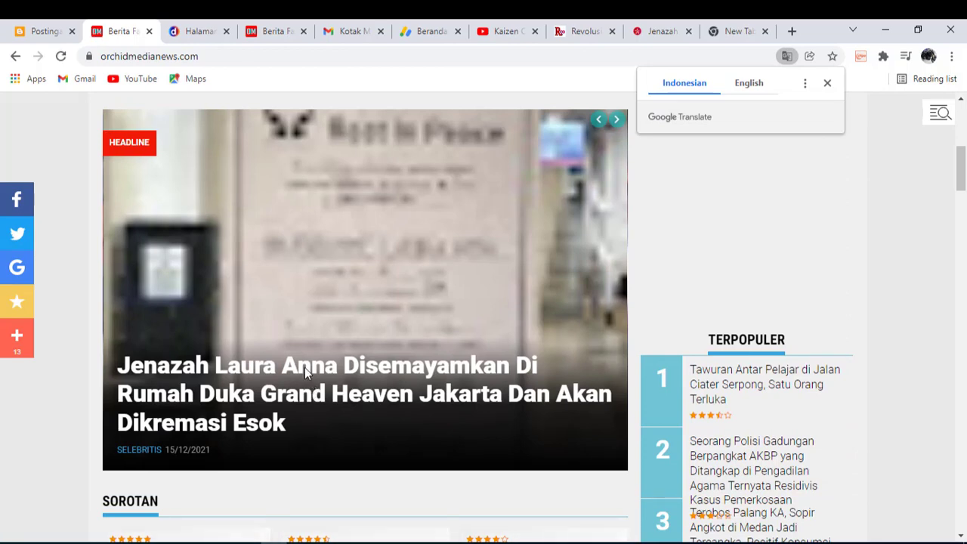
scroll(312, 379, "down", 1)
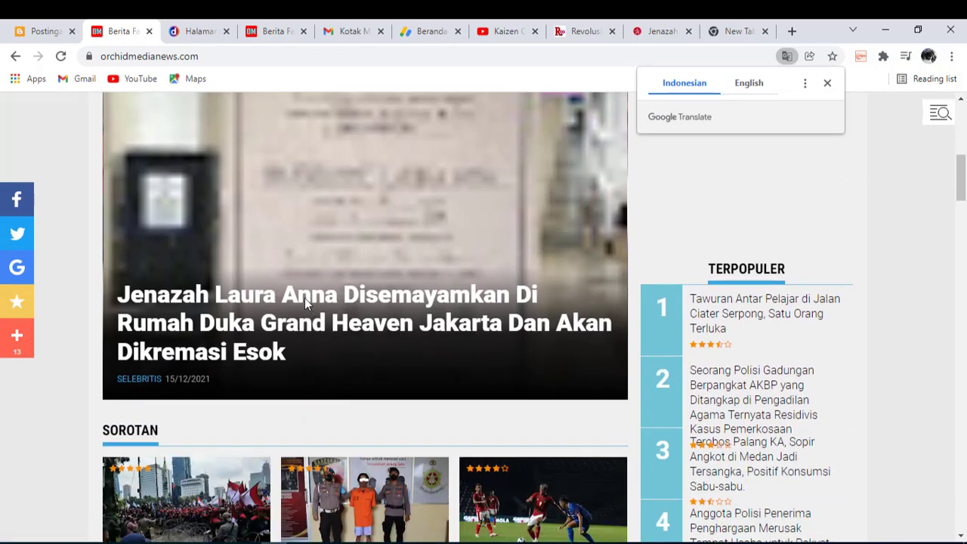
left_click(178, 306)
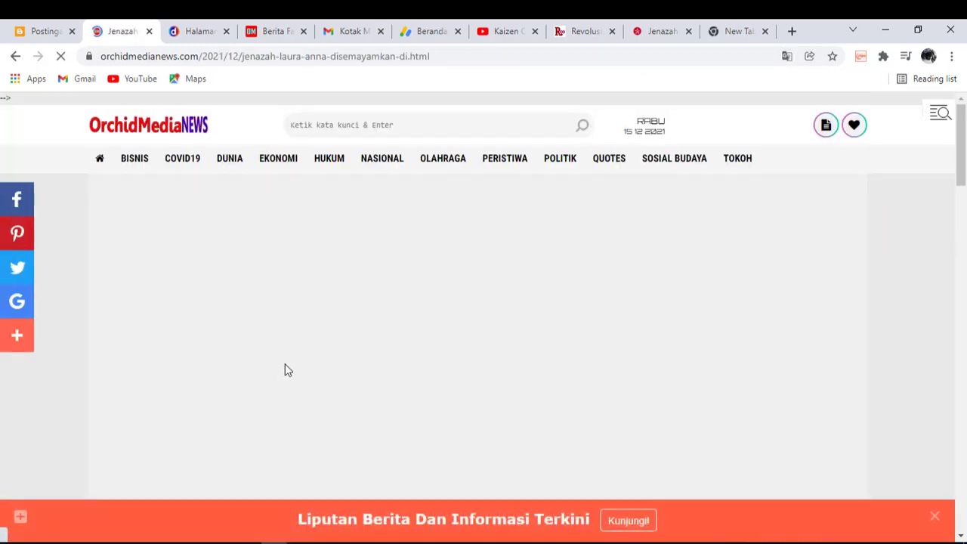
scroll(285, 370, "down", 5)
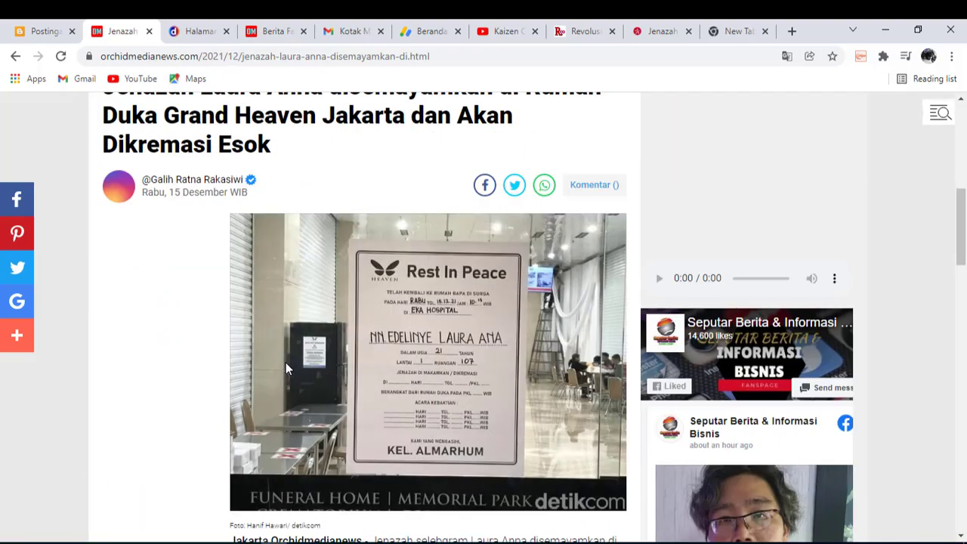
scroll(442, 368, "down", 3)
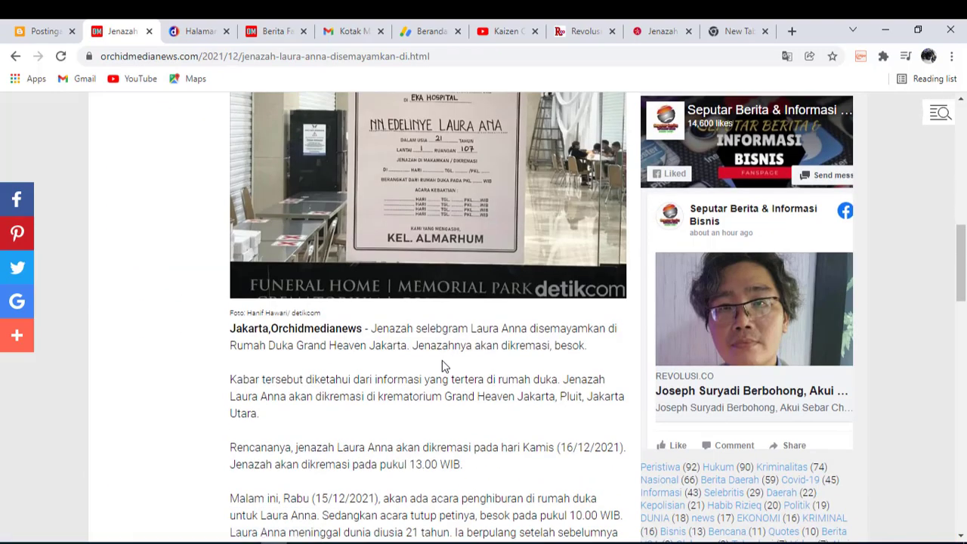
scroll(442, 361, "up", 4)
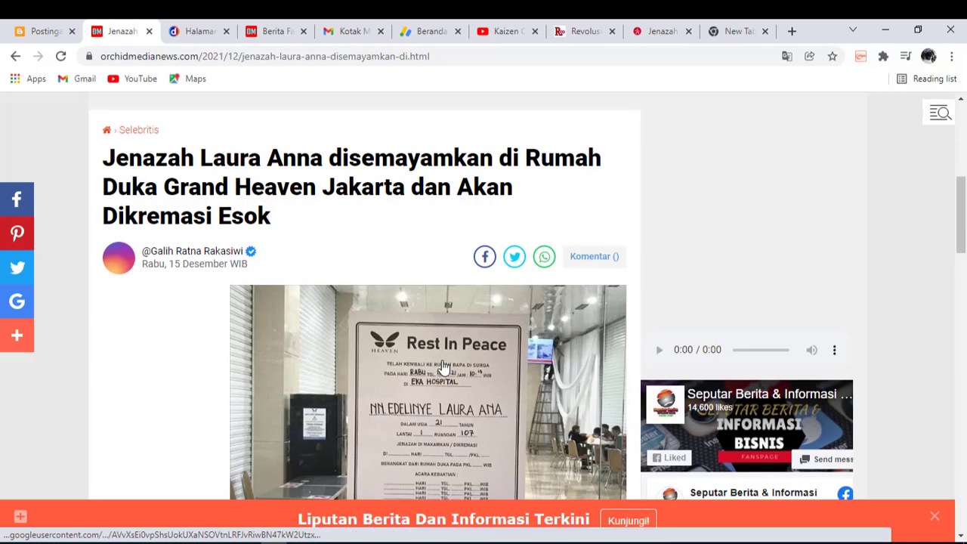
scroll(444, 366, "up", 5)
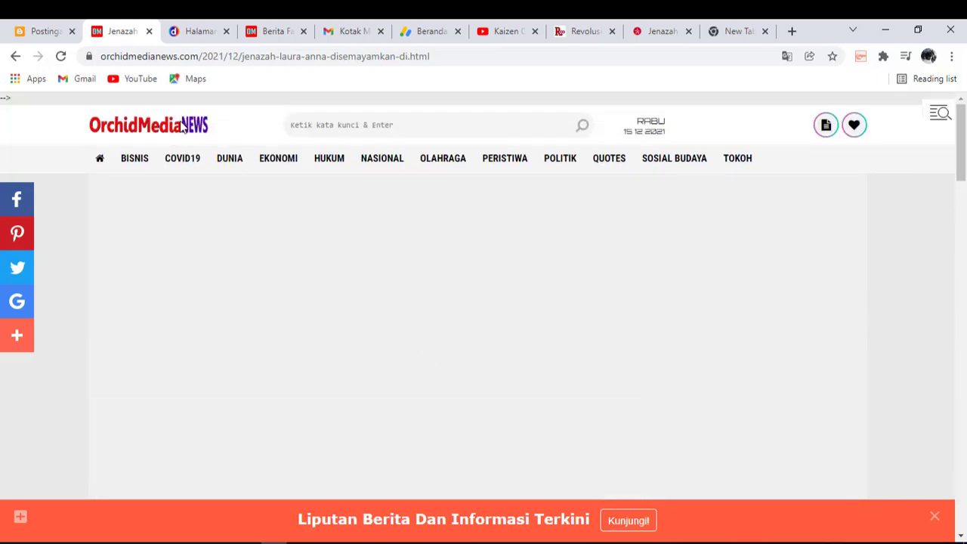
Return to the OrchidMediaNews home page and cycle through all the headline carousel stories back to the new post
left_click(121, 133)
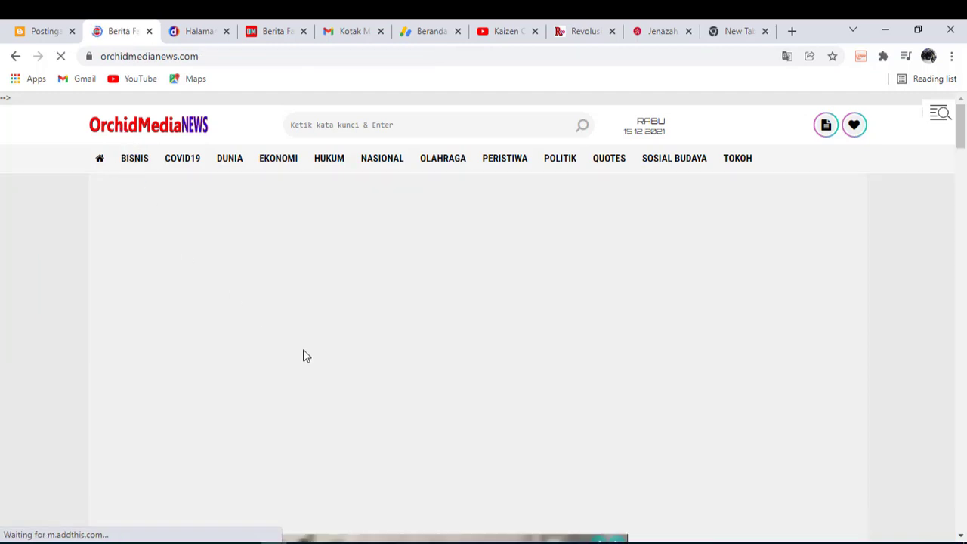
scroll(301, 352, "down", 3)
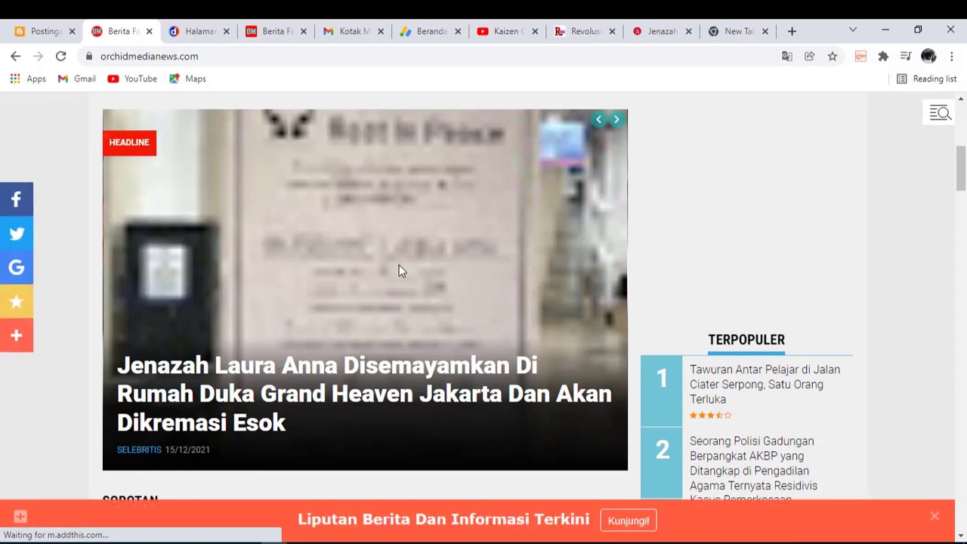
left_click(617, 127)
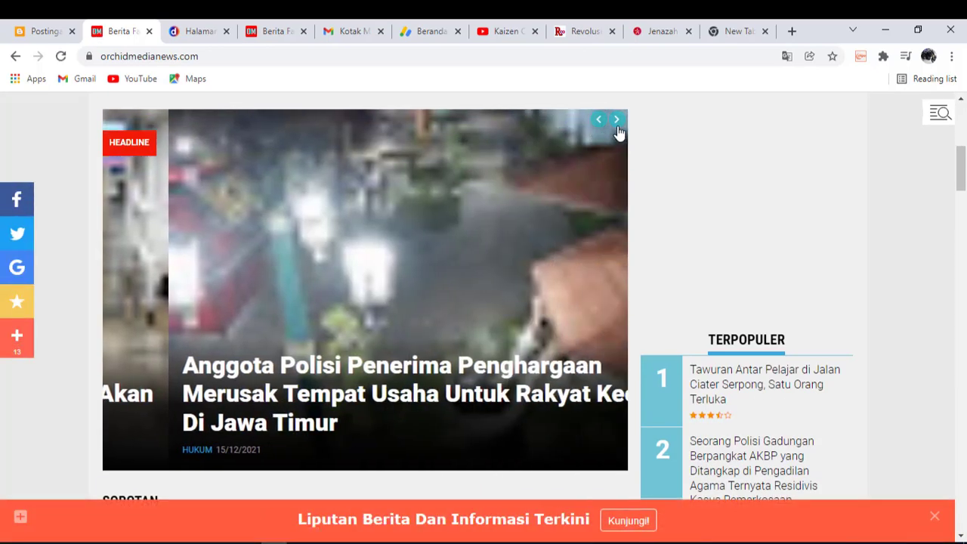
left_click(617, 127)
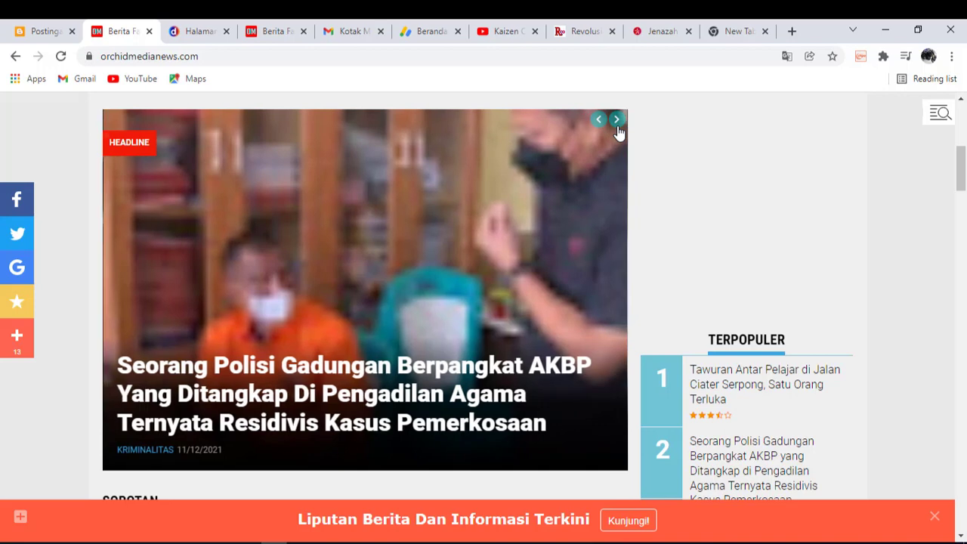
left_click(617, 129)
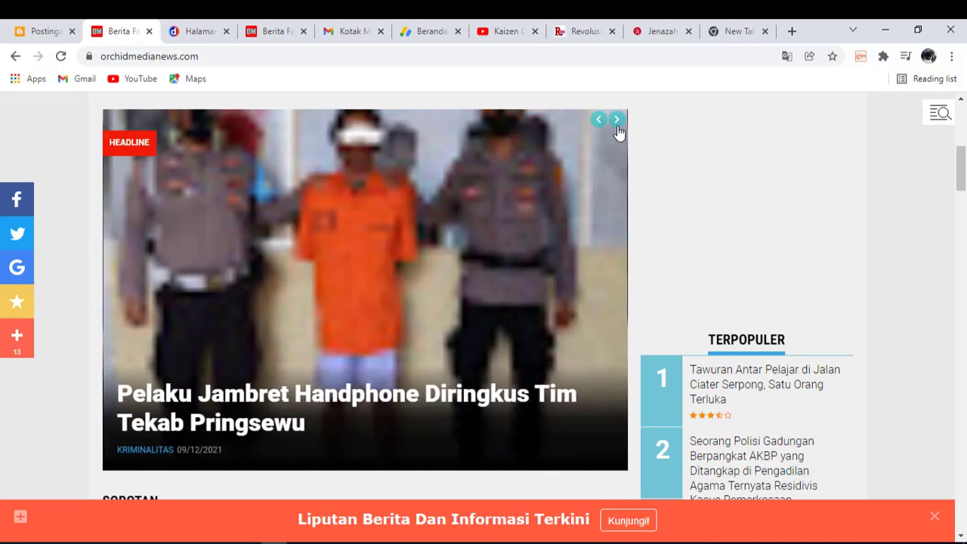
left_click(617, 128)
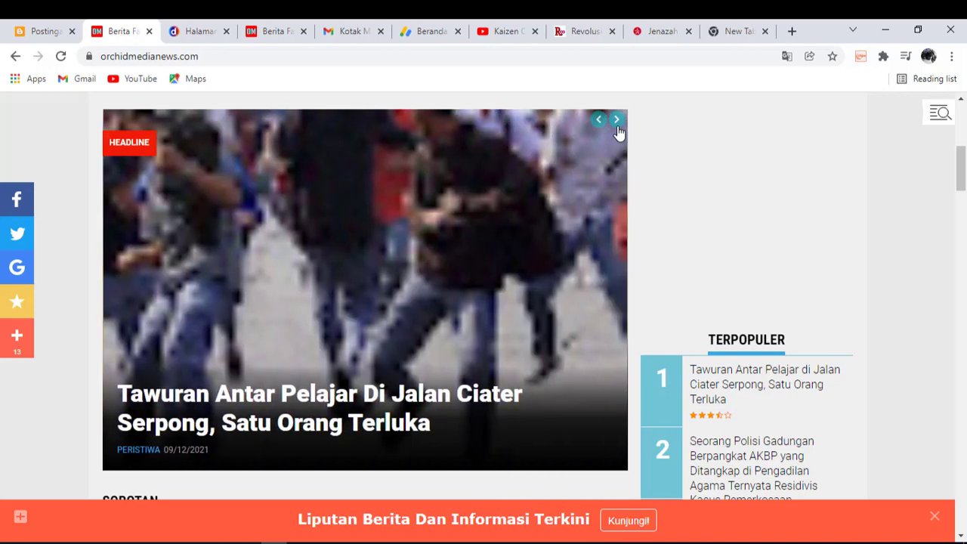
left_click(617, 129)
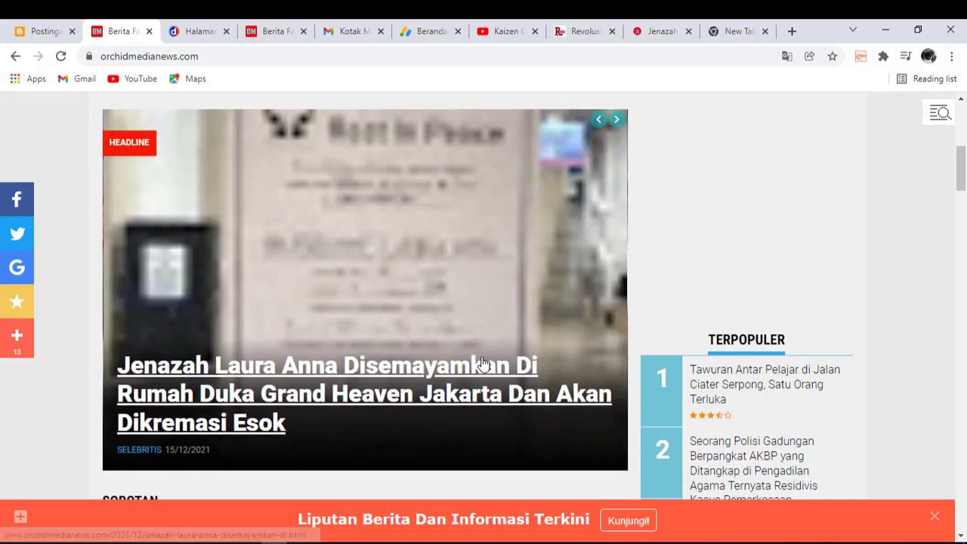
scroll(470, 297, "down", 3)
scroll(469, 297, "up", 3)
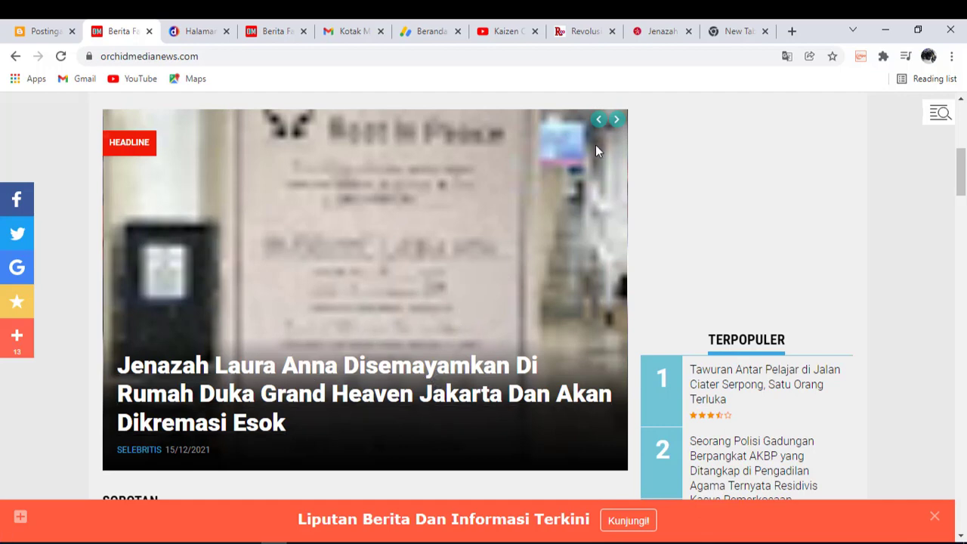
Go through the headline carousel a second time, also viewing the Sorotan section below it, and end on the new post
left_click(614, 122)
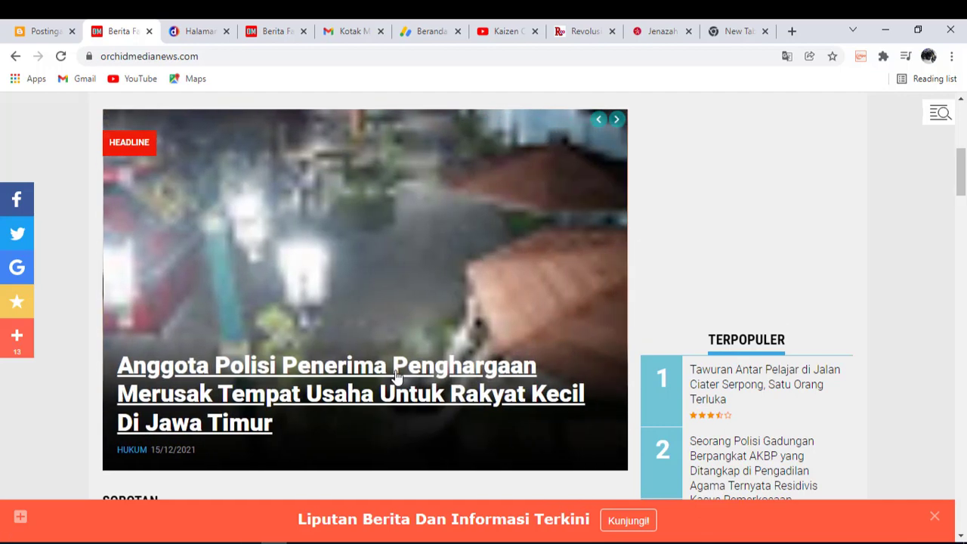
scroll(457, 302, "down", 2)
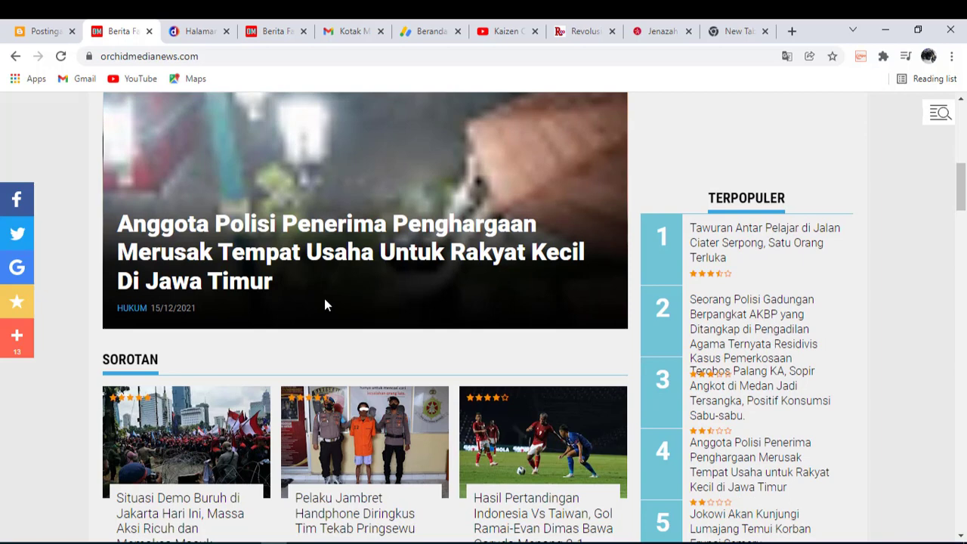
scroll(324, 302, "up", 2)
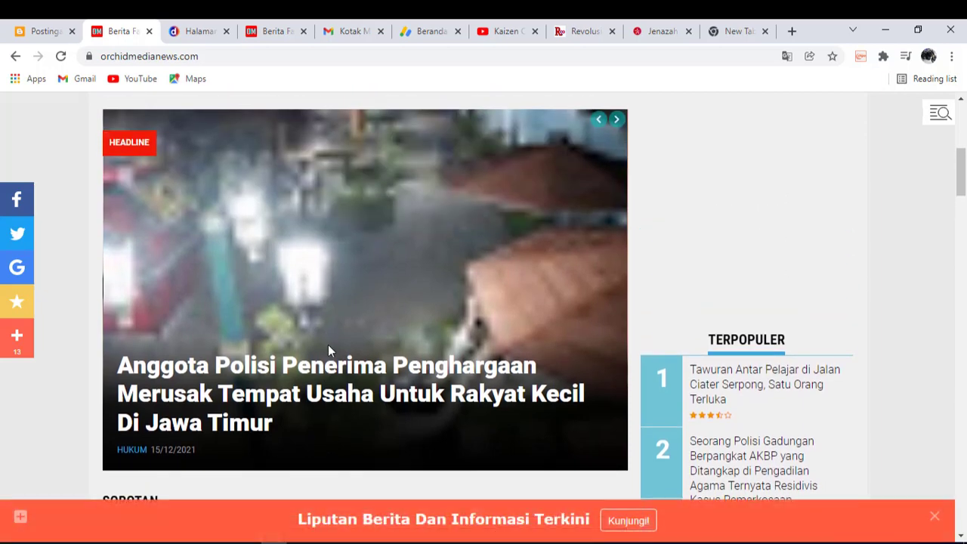
left_click(616, 121)
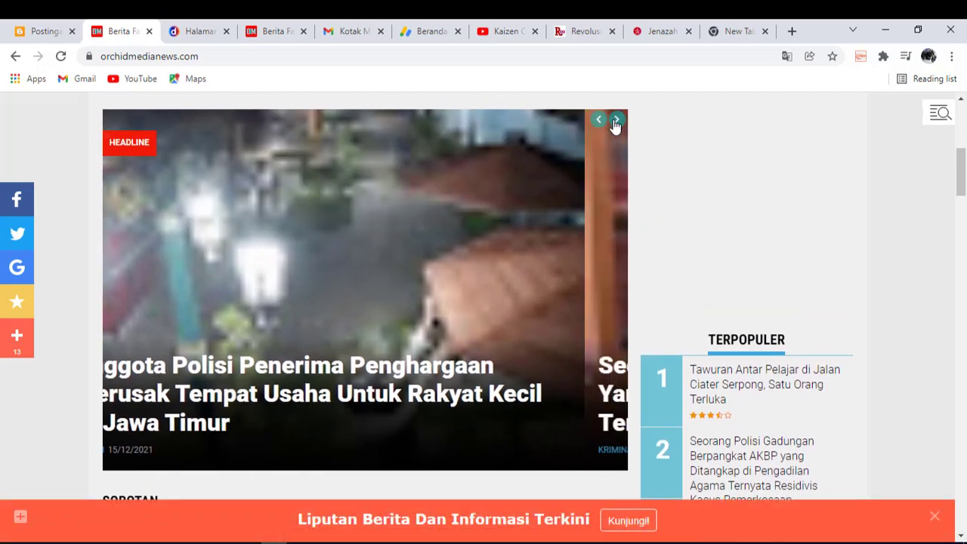
left_click(616, 121)
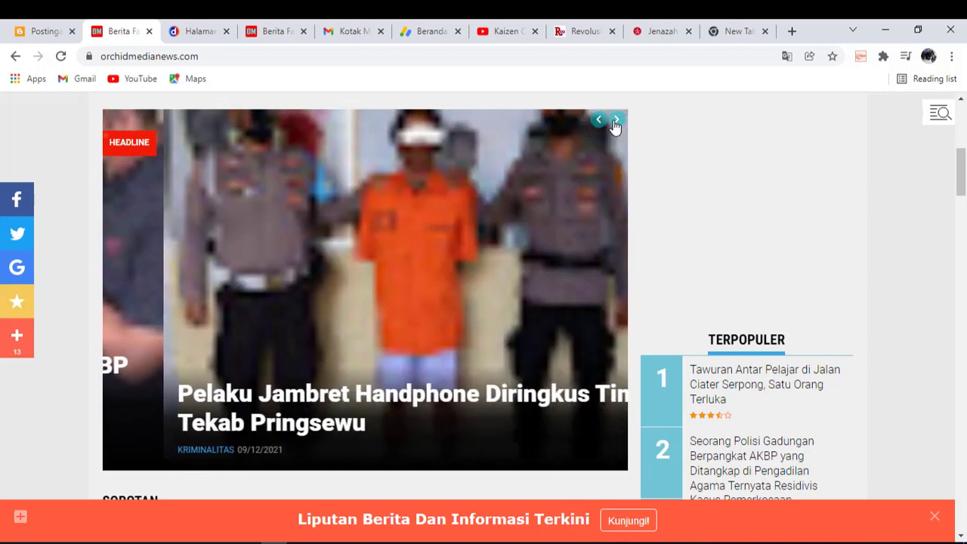
left_click(616, 121)
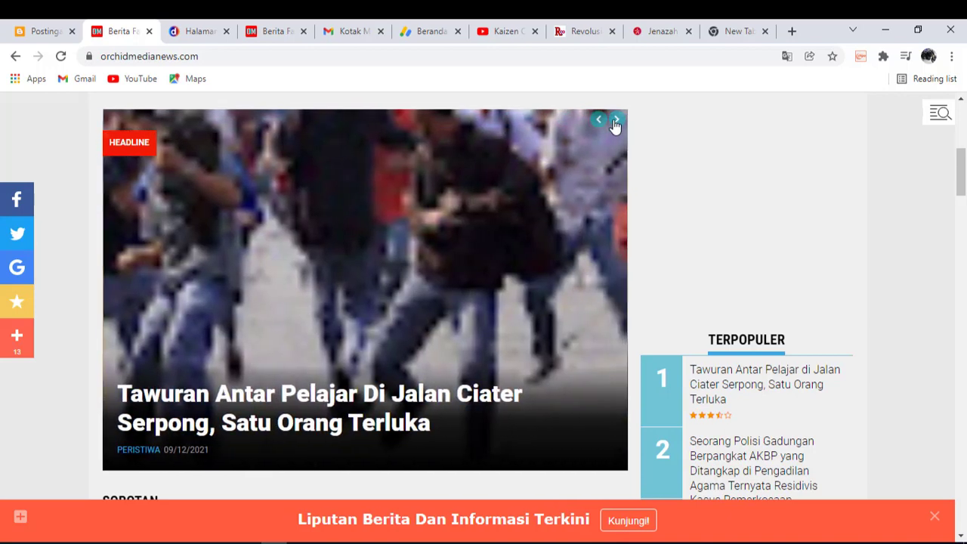
left_click(615, 121)
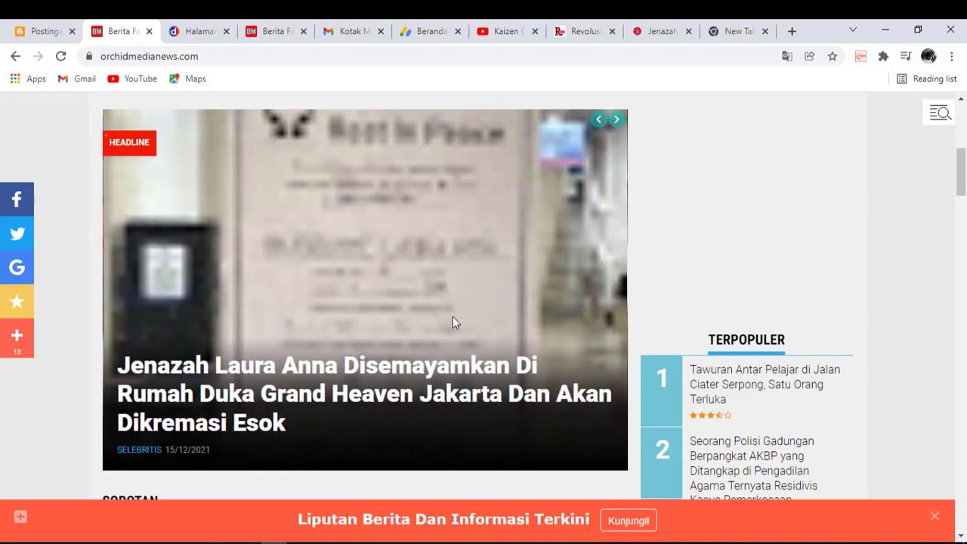
Open the Laura Anna headline post and review its photo, article paragraphs and title
left_click(400, 372)
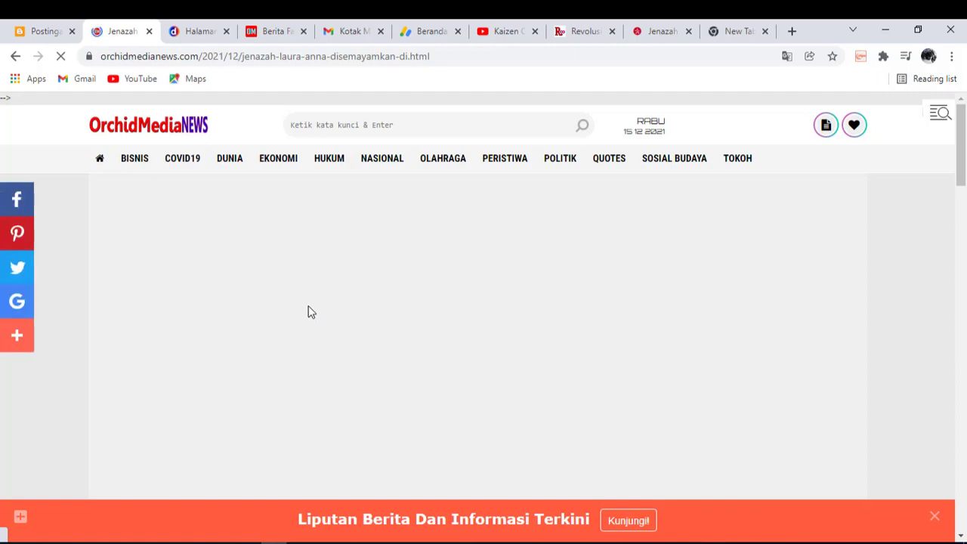
scroll(306, 311, "down", 3)
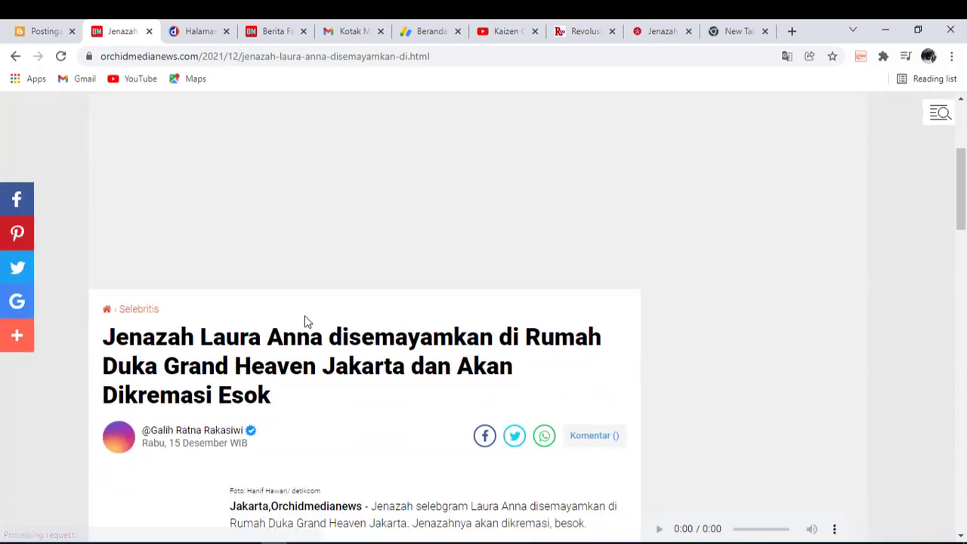
scroll(306, 320, "down", 2)
scroll(306, 321, "down", 2)
scroll(305, 321, "down", 3)
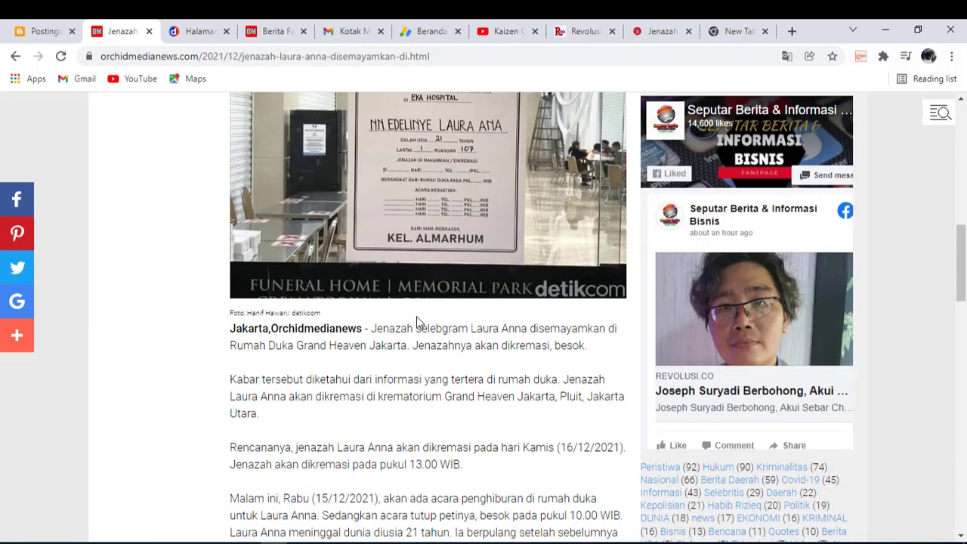
scroll(417, 325, "down", 3)
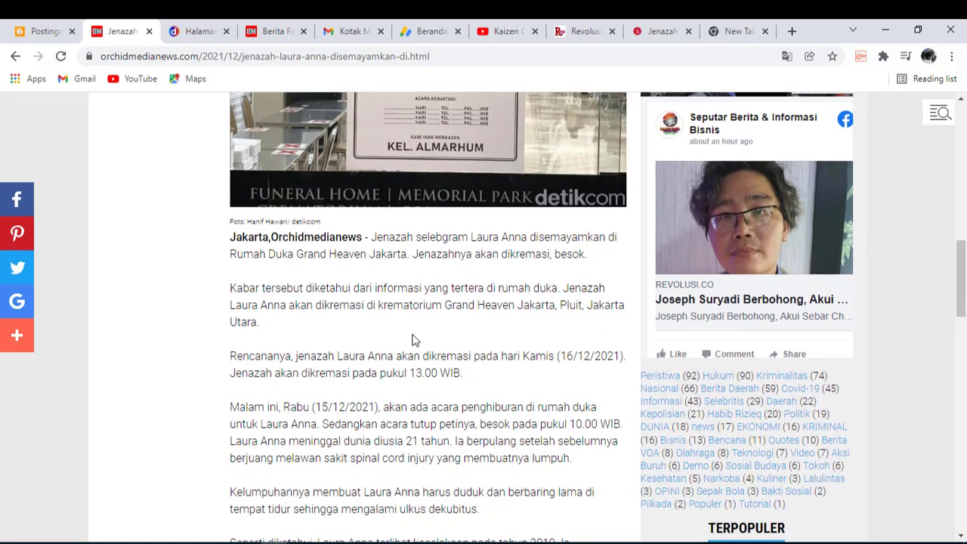
scroll(413, 339, "up", 3)
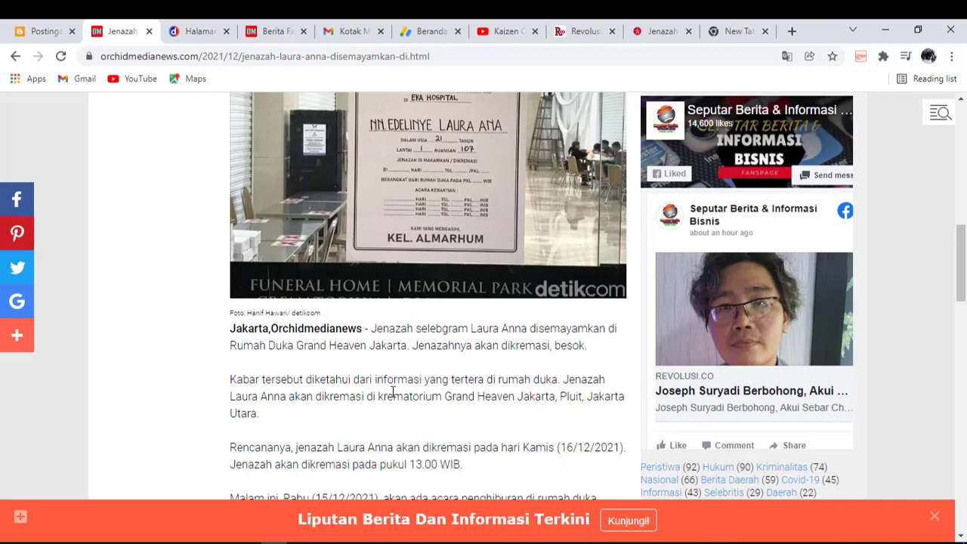
scroll(359, 369, "up", 5)
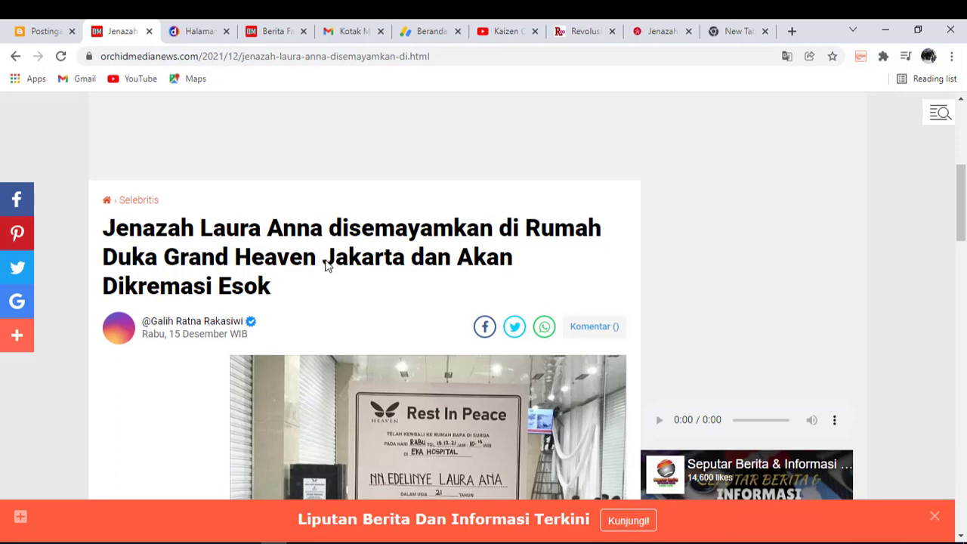
Compare the post's title and photo with the original detikHot source article, and return to the OrchidMediaNews post
left_click(658, 31)
scroll(408, 193, "up", 10)
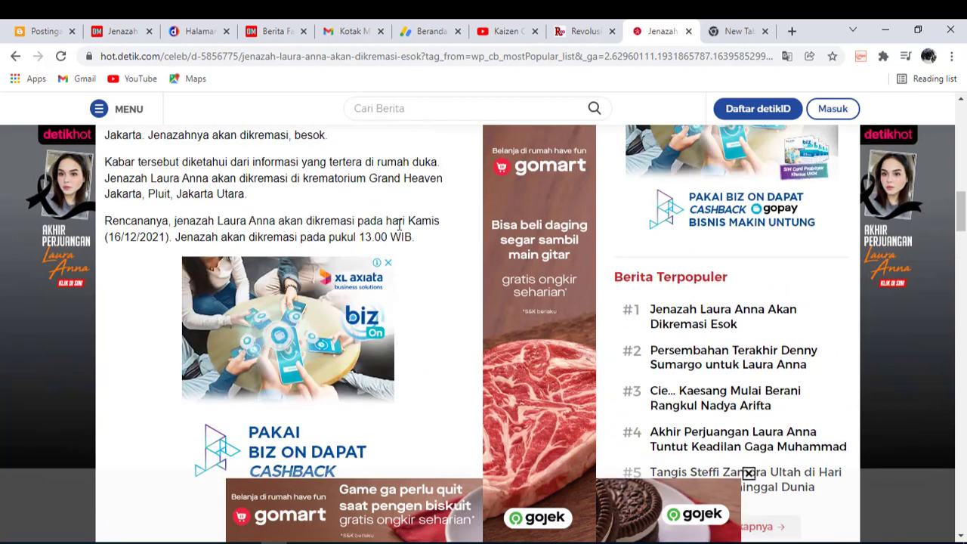
scroll(404, 236, "up", 5)
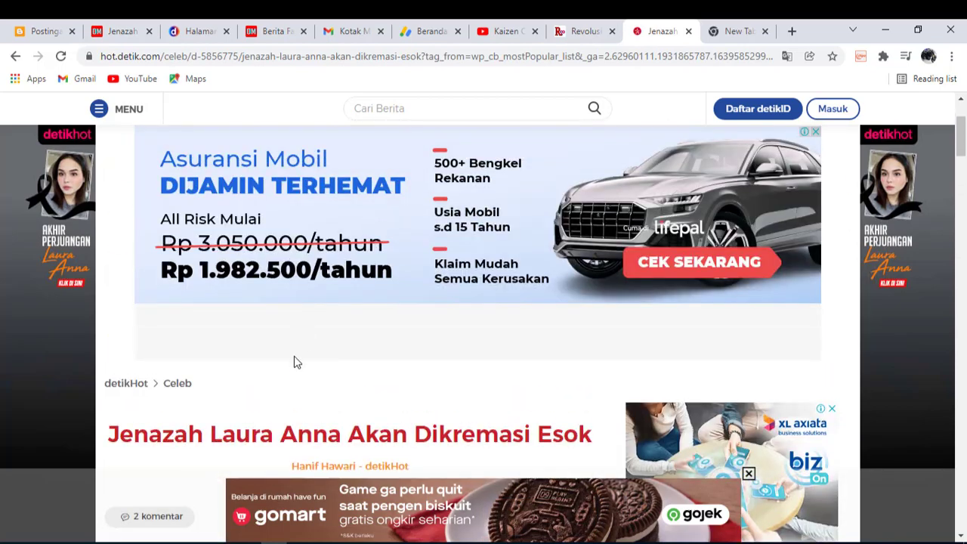
scroll(294, 361, "down", 2)
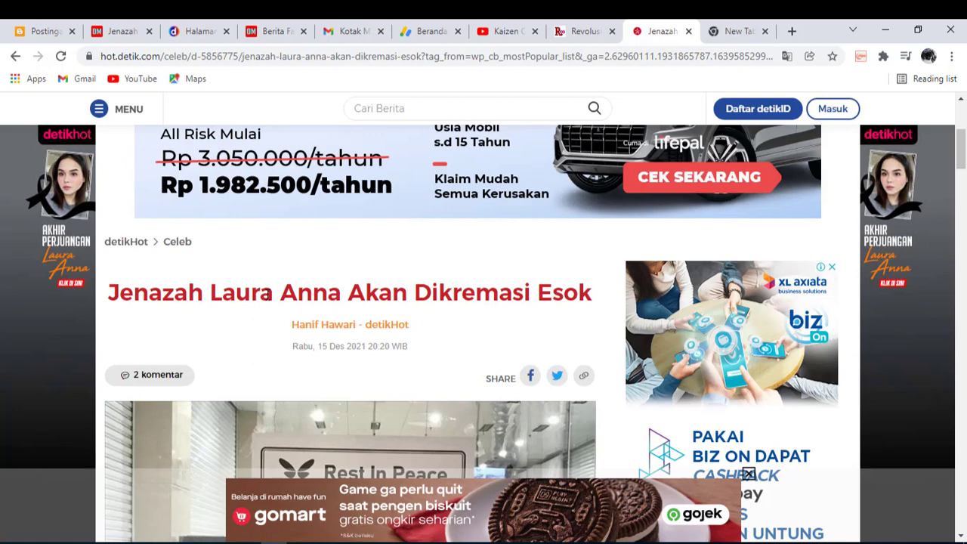
scroll(346, 303, "down", 2)
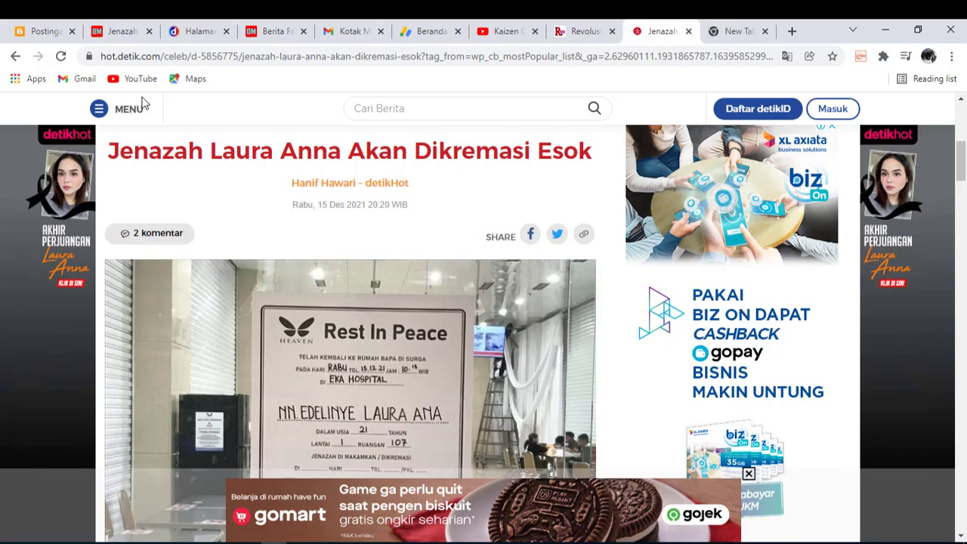
left_click(118, 33)
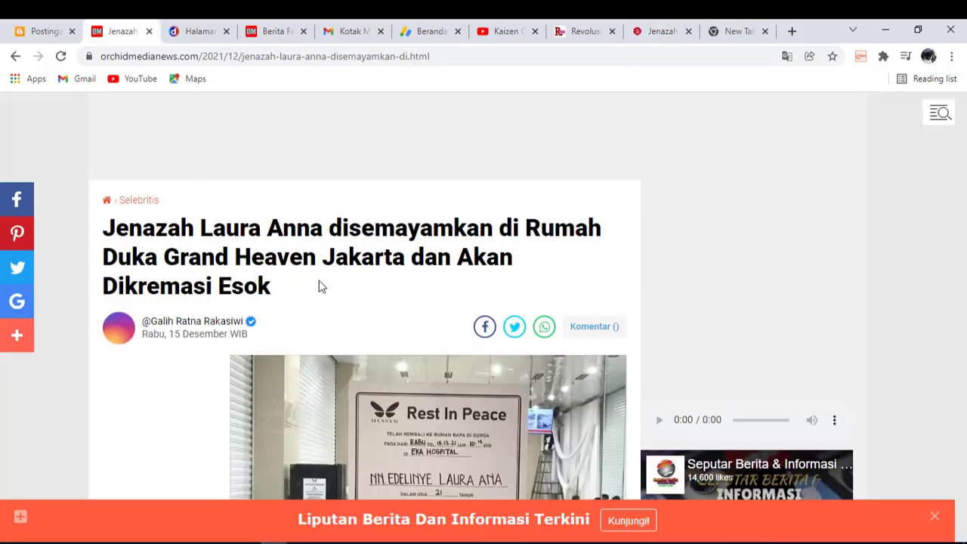
left_click(792, 31)
left_click(369, 315)
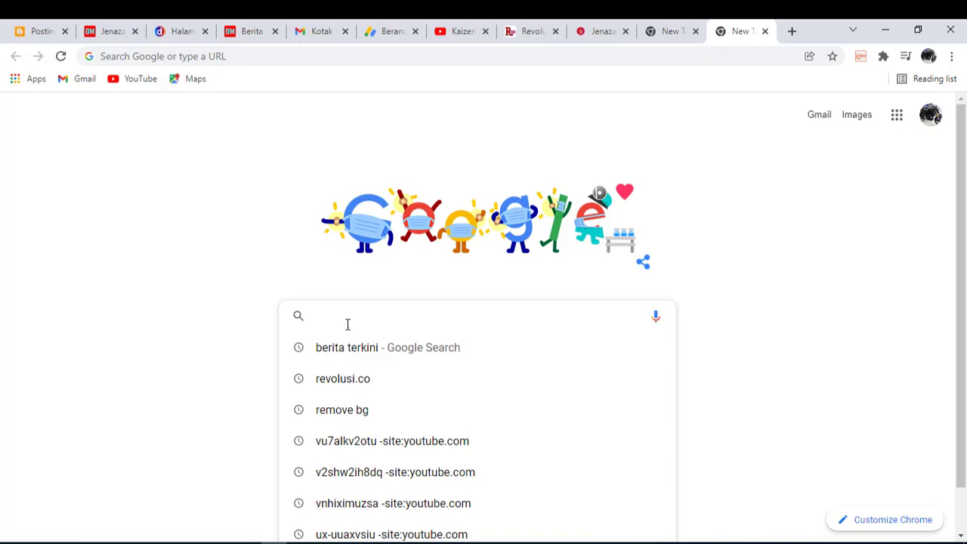
left_click(110, 37)
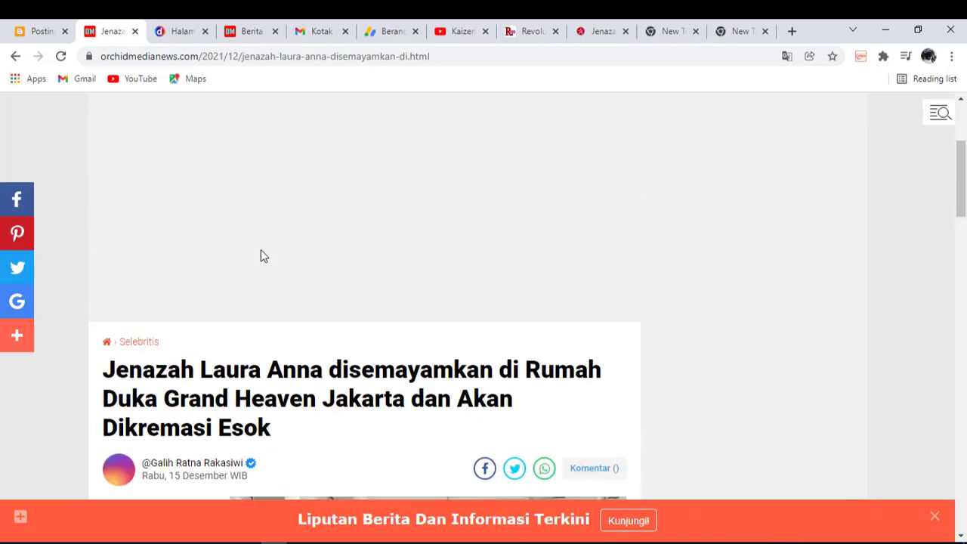
left_click(730, 30)
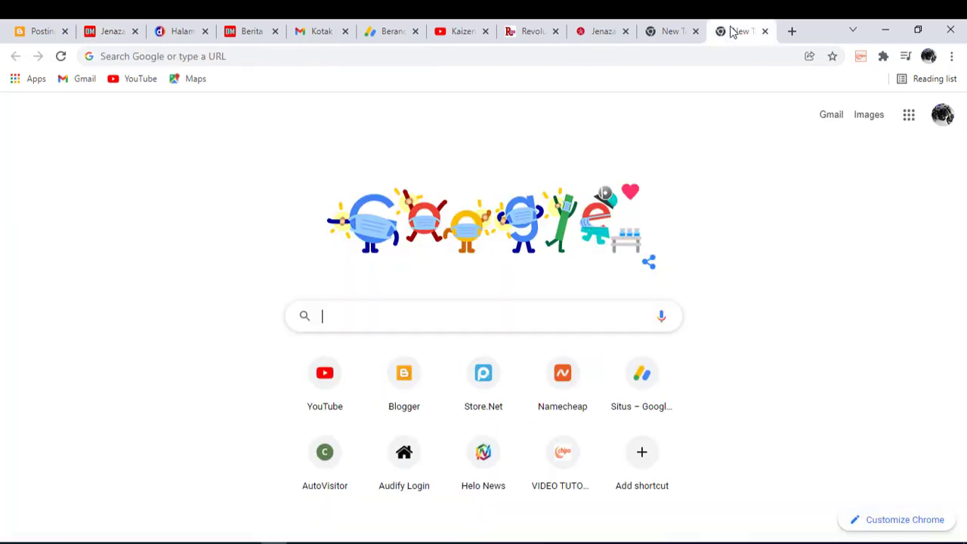
left_click(671, 31)
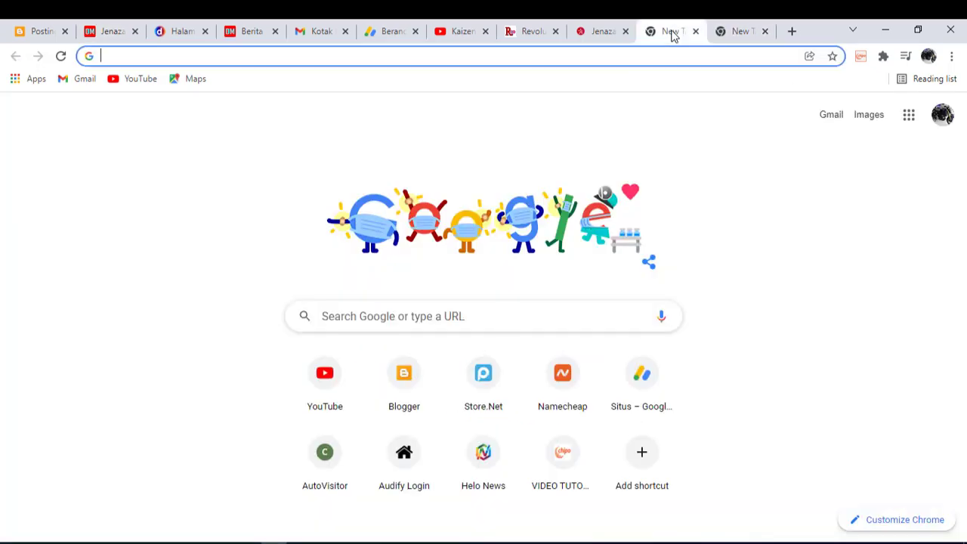
Look over the detikHot source article again, from its photo to its opening text and back to its title
left_click(604, 32)
scroll(453, 262, "down", 3)
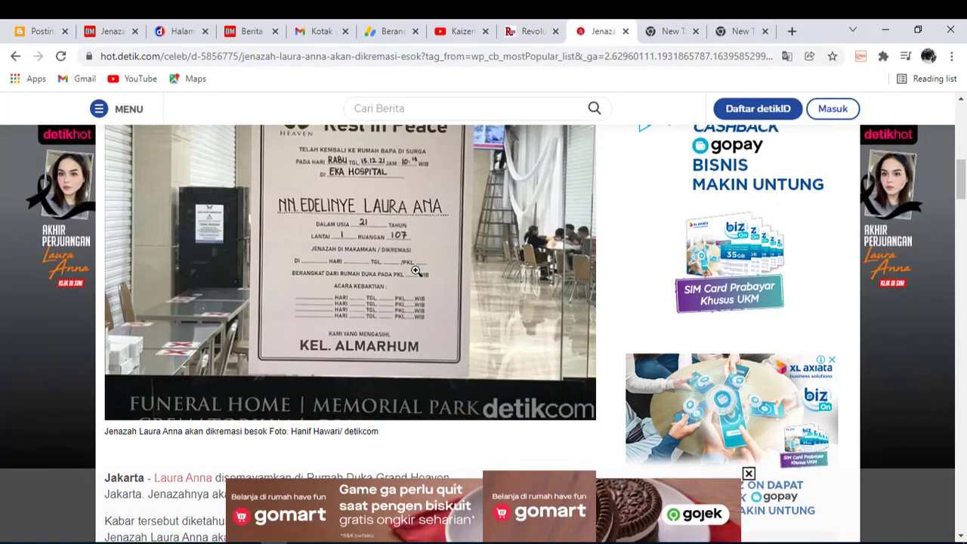
scroll(397, 271, "down", 5)
scroll(382, 268, "up", 8)
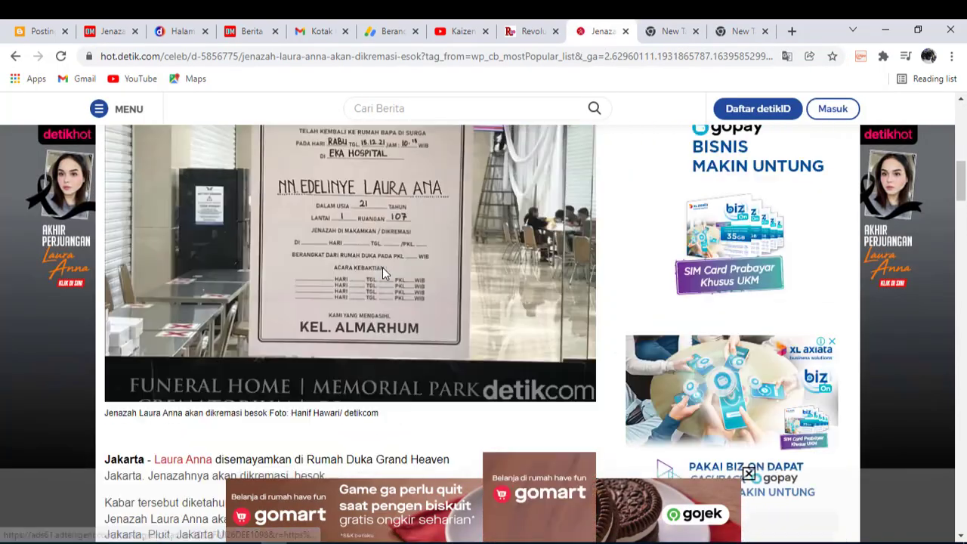
scroll(383, 267, "up", 1)
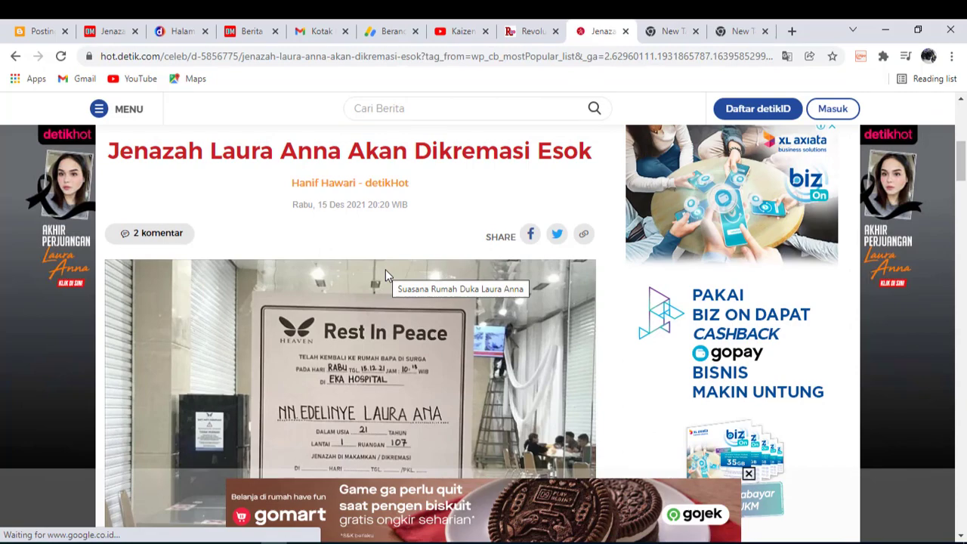
scroll(335, 330, "down", 1)
scroll(335, 329, "down", 1)
Search Google for "berita terkini" in the first blank tab, using the suggested earlier search
left_click(668, 31)
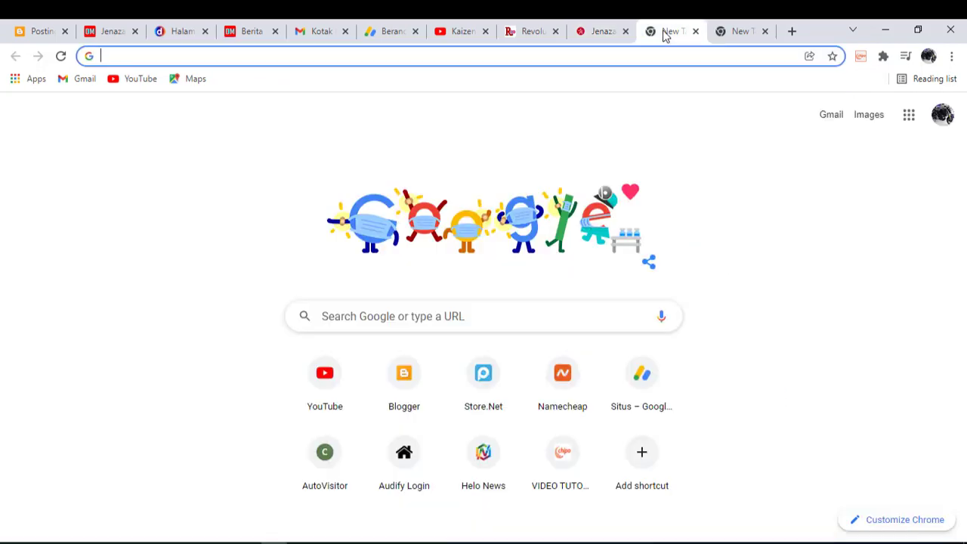
left_click(444, 314)
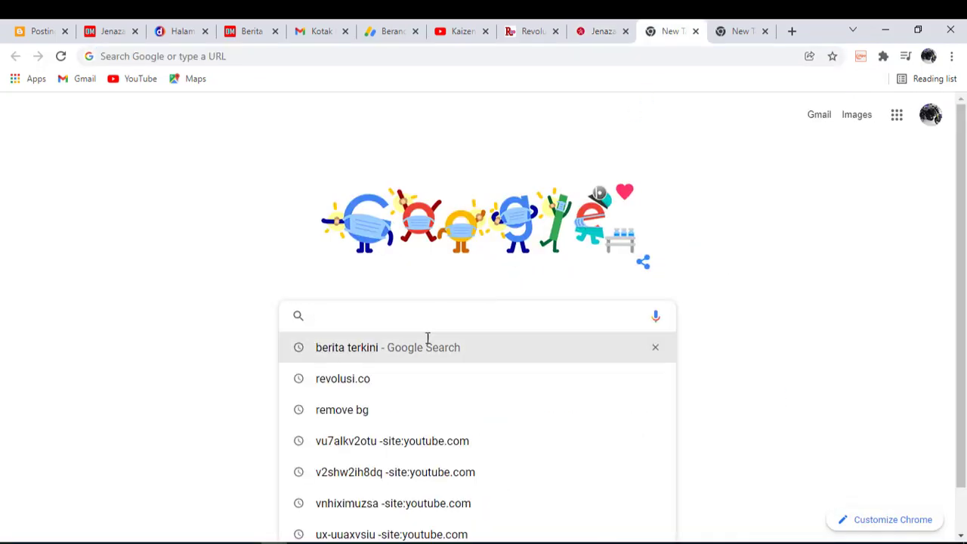
left_click(359, 349)
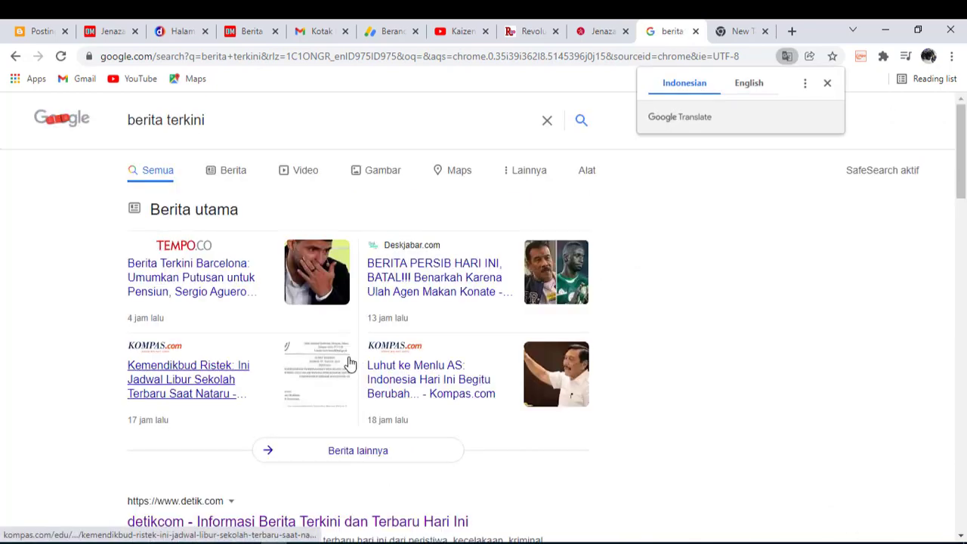
View the published post's title once more, and leave the Blogger editor for the list of posts
left_click(106, 33)
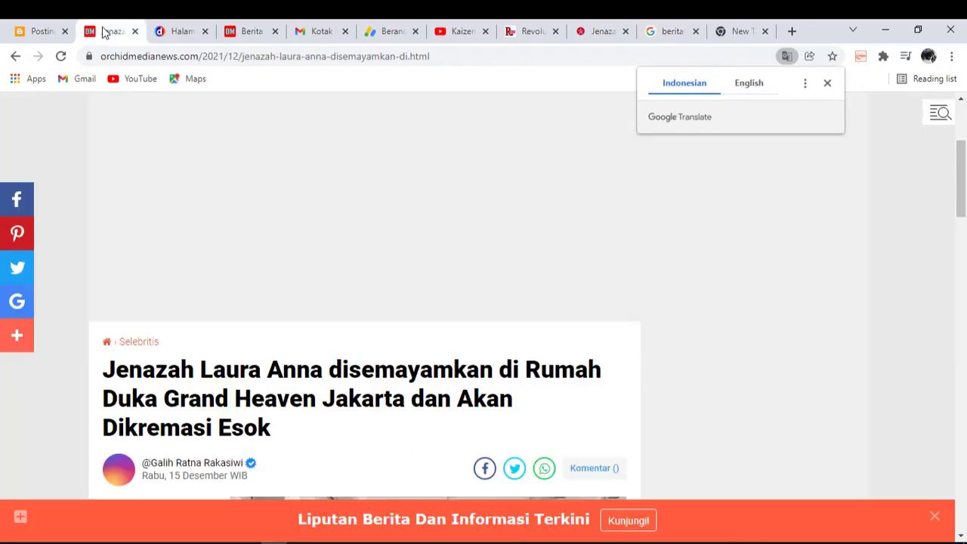
scroll(242, 300, "down", 2)
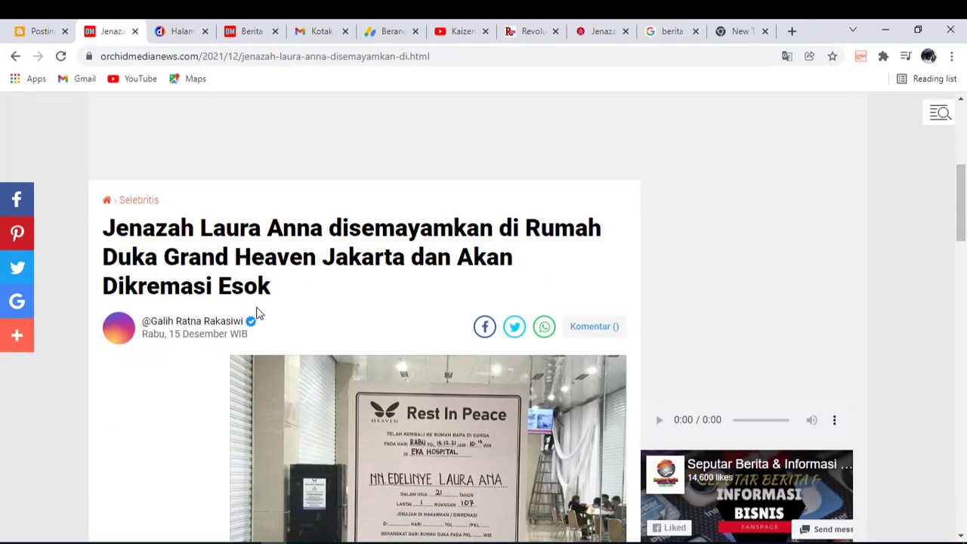
scroll(244, 259, "up", 3)
left_click(33, 31)
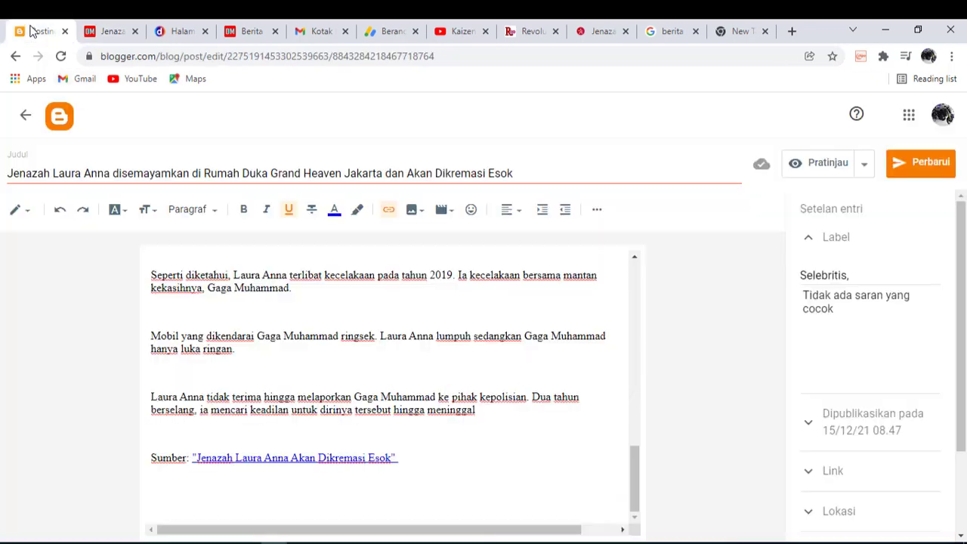
left_click(16, 124)
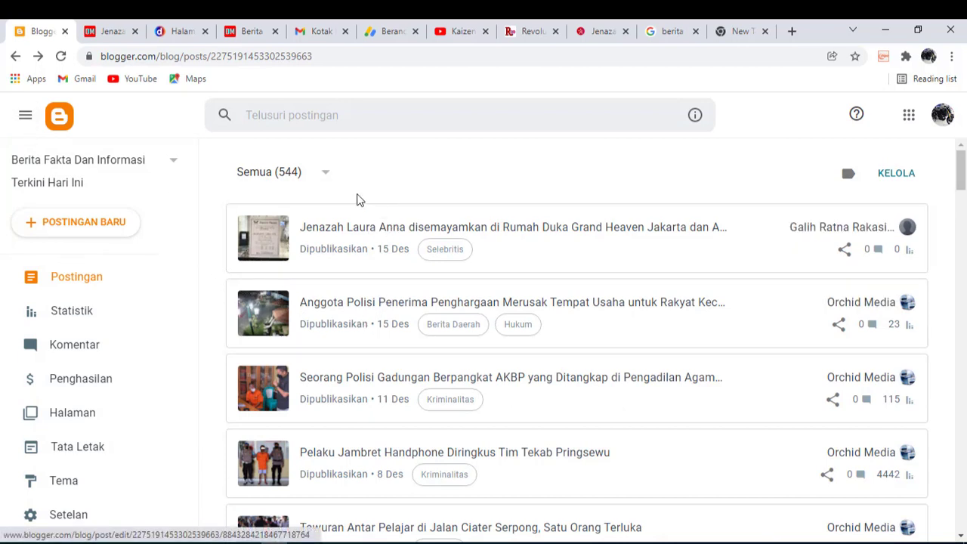
Scan the first page of Google results for "berita terkini" down to the related searches and return to its beginning
left_click(656, 34)
scroll(242, 321, "down", 6)
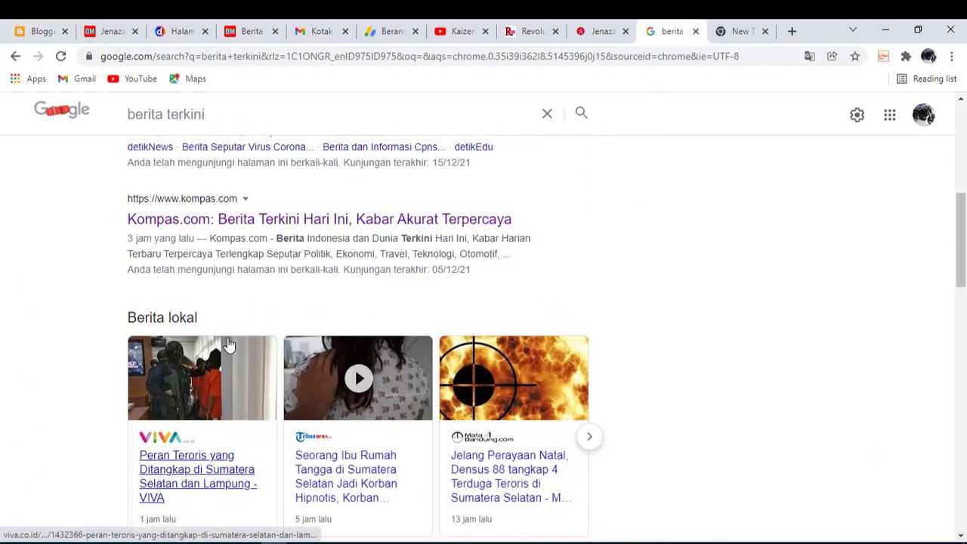
scroll(253, 325, "up", 3)
scroll(253, 324, "down", 3)
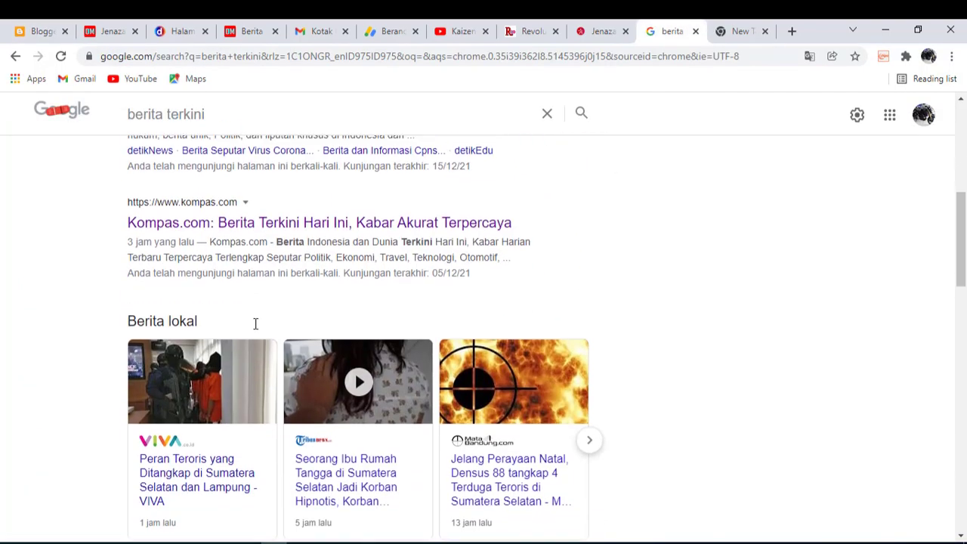
scroll(255, 229, "down", 6)
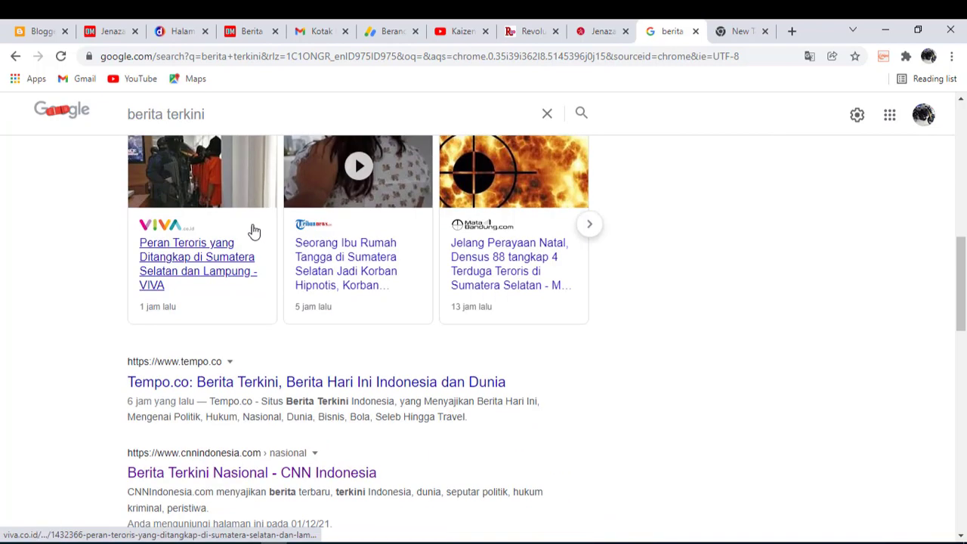
scroll(268, 298, "down", 4)
scroll(268, 294, "down", 5)
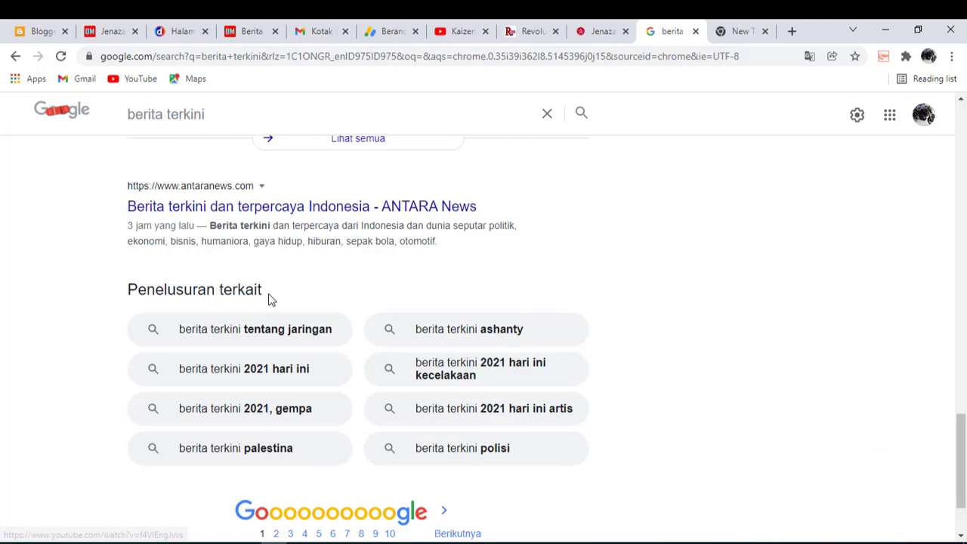
scroll(272, 298, "up", 11)
scroll(272, 301, "up", 10)
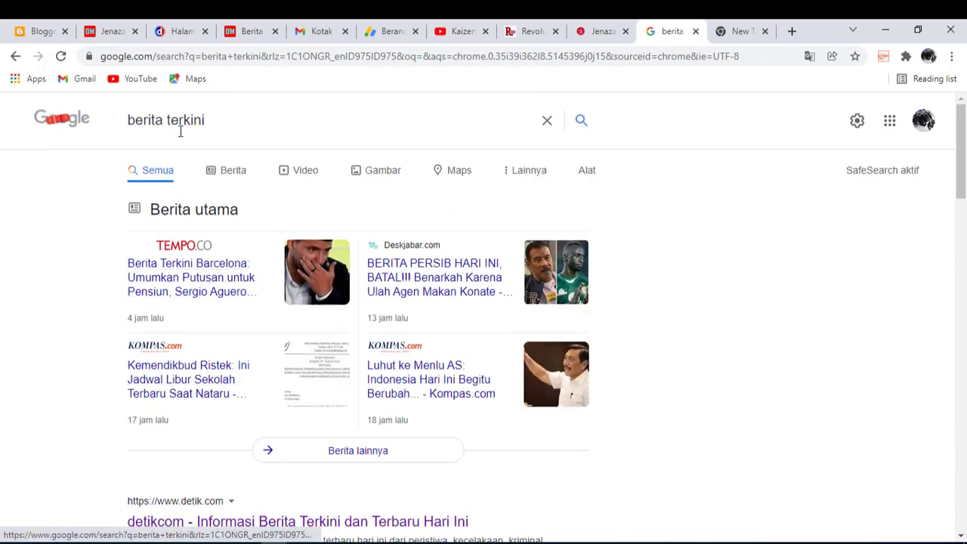
Go through the "berita terkini" news sites and related searches once more, and open results page 5
scroll(227, 177, "down", 1)
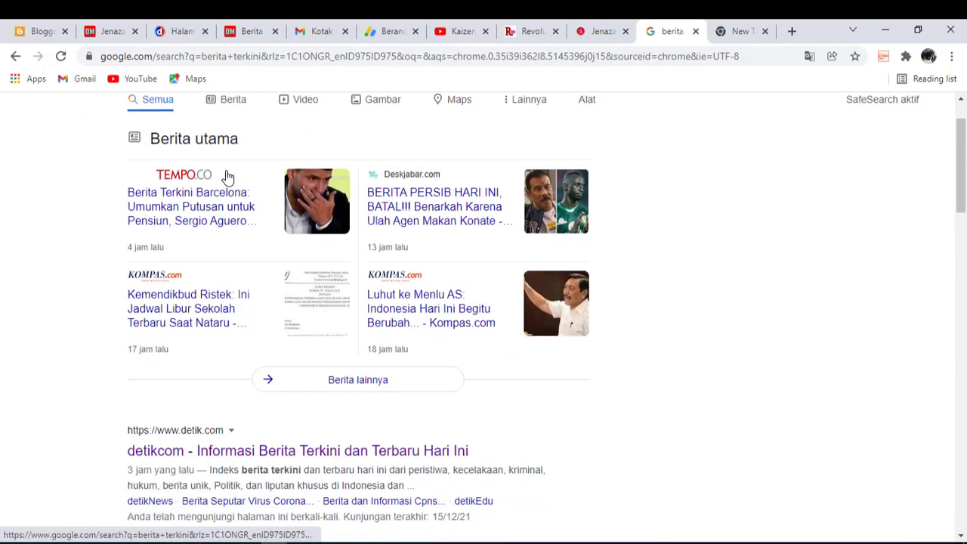
scroll(202, 243, "down", 5)
scroll(203, 246, "down", 5)
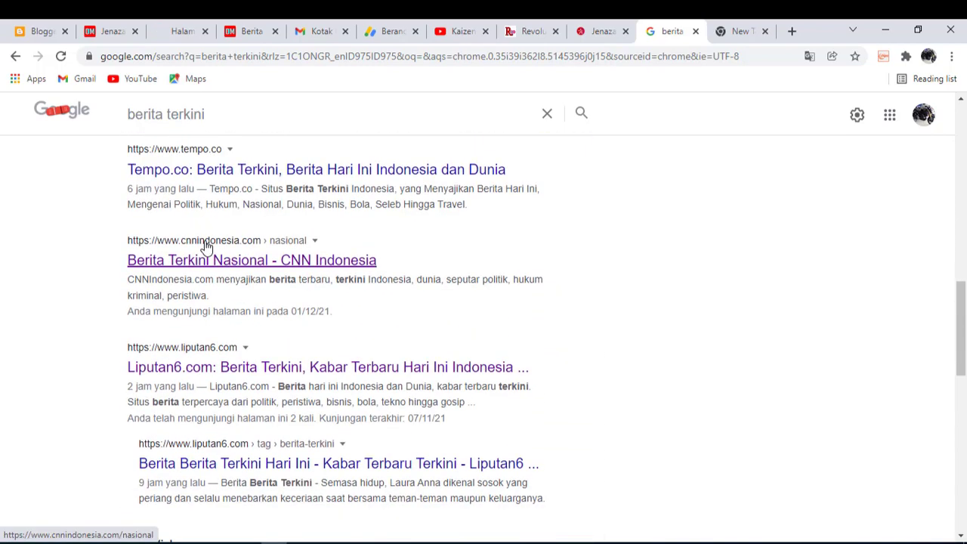
scroll(206, 247, "down", 10)
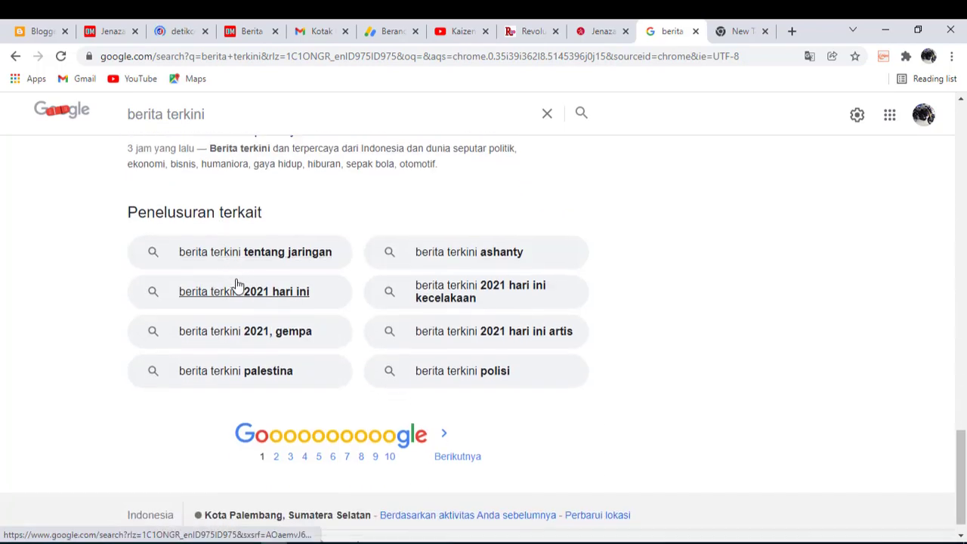
scroll(238, 285, "down", 1)
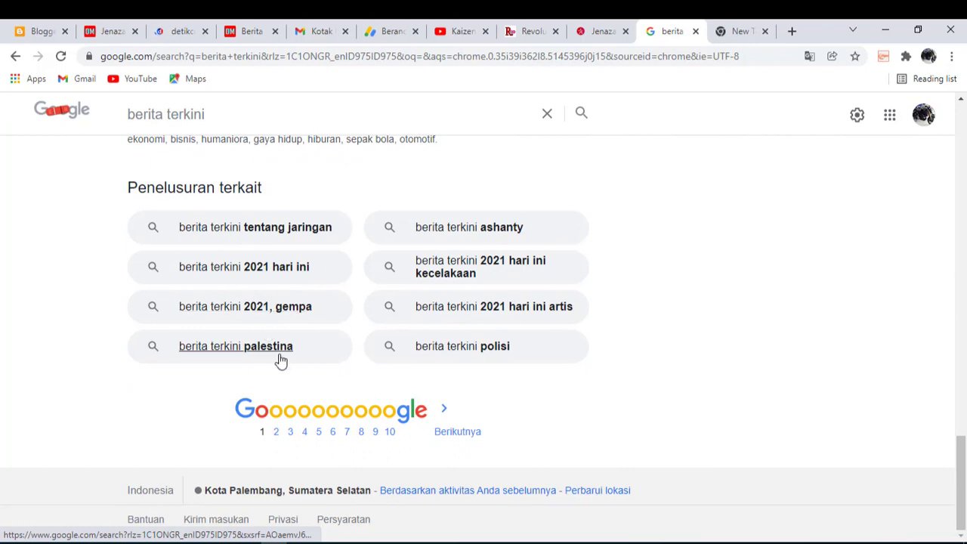
left_click(319, 434)
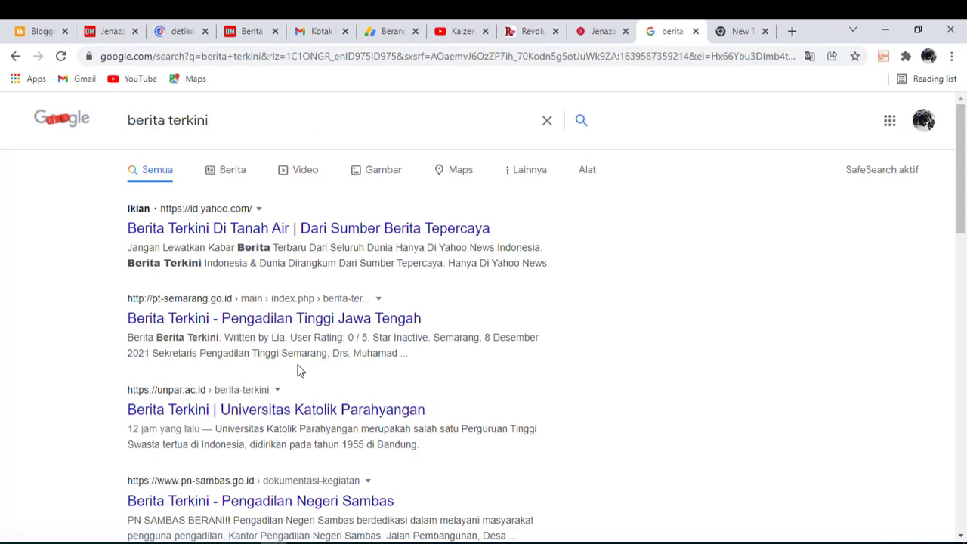
Examine the sites listed on results page 5 for "berita terkini" down to the related searches
scroll(272, 343, "down", 2)
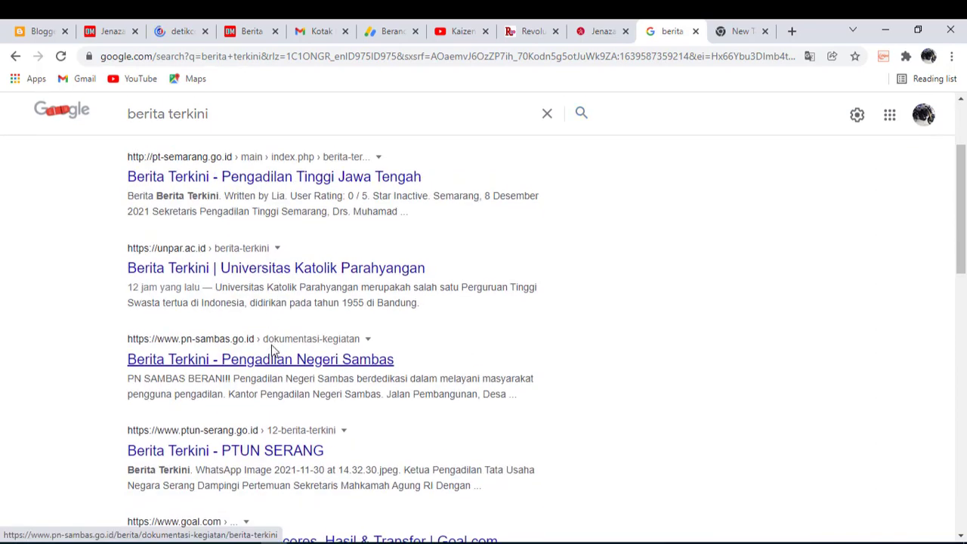
scroll(271, 345, "down", 2)
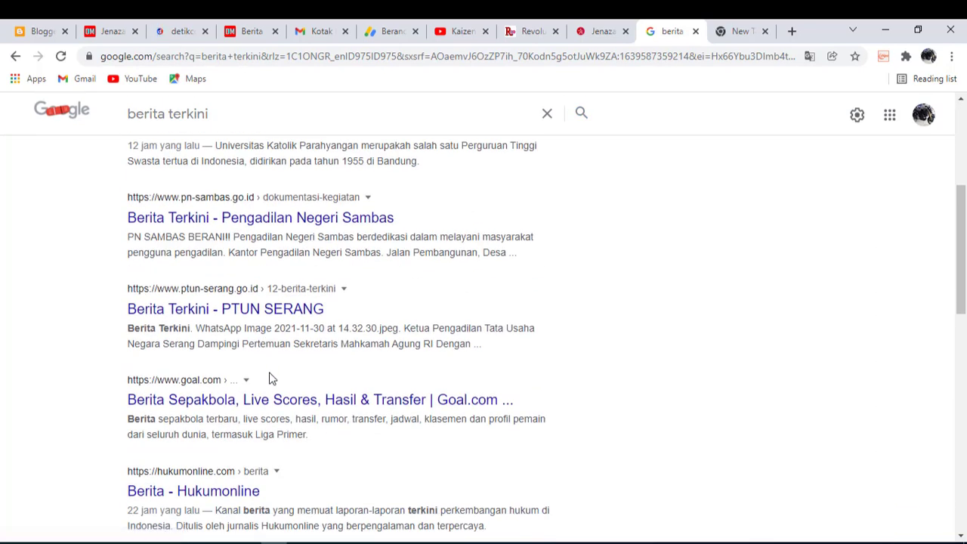
scroll(271, 385, "down", 3)
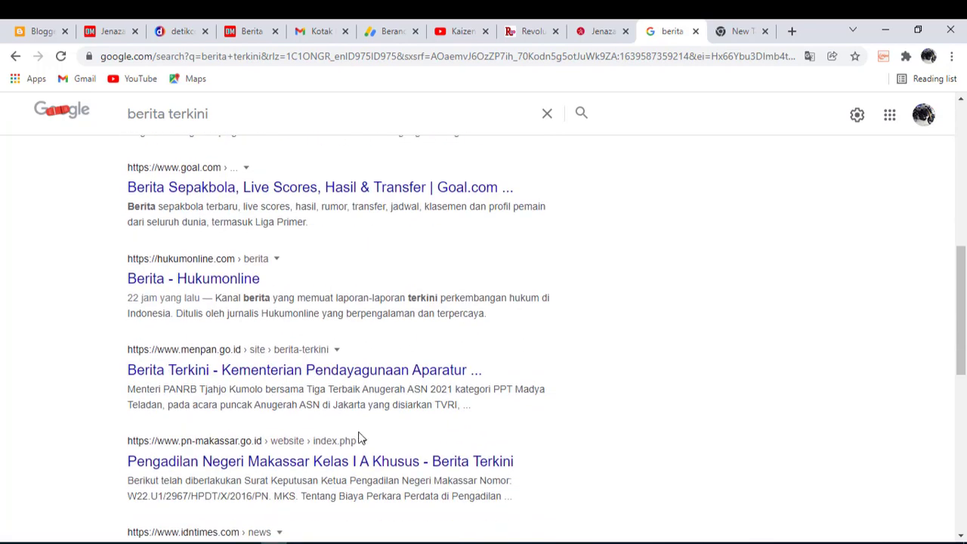
scroll(280, 402, "down", 3)
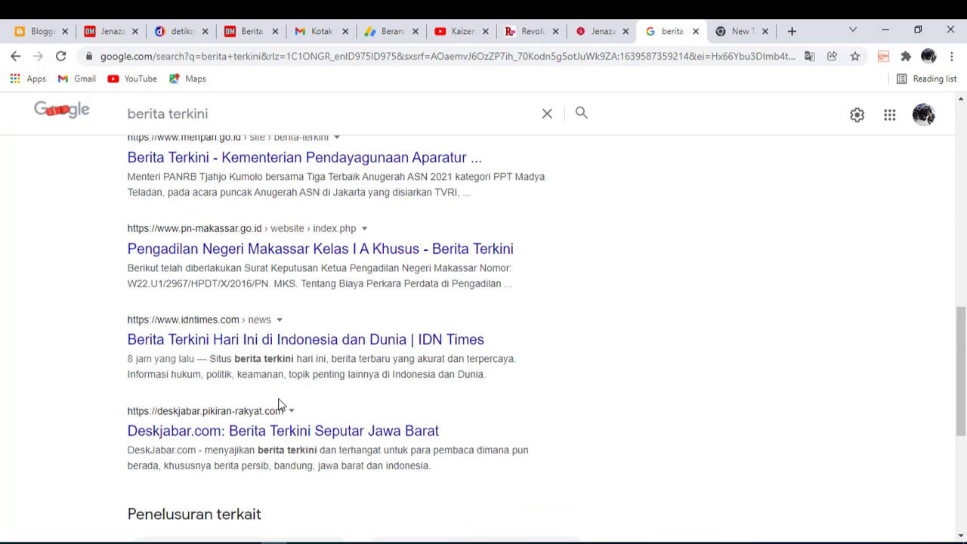
scroll(278, 404, "down", 1)
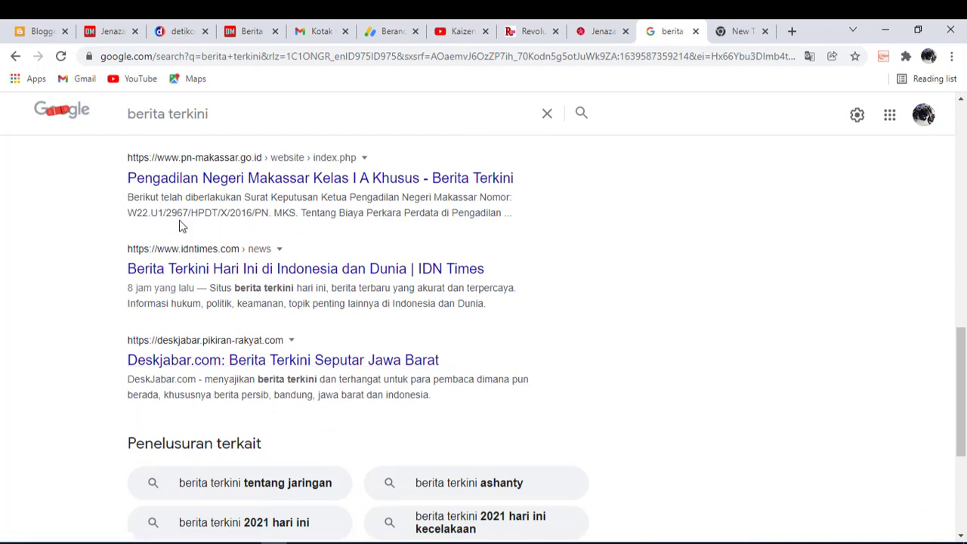
Review the live Orchidmedianews article from its title to the recommended posts and return to its headline
left_click(105, 32)
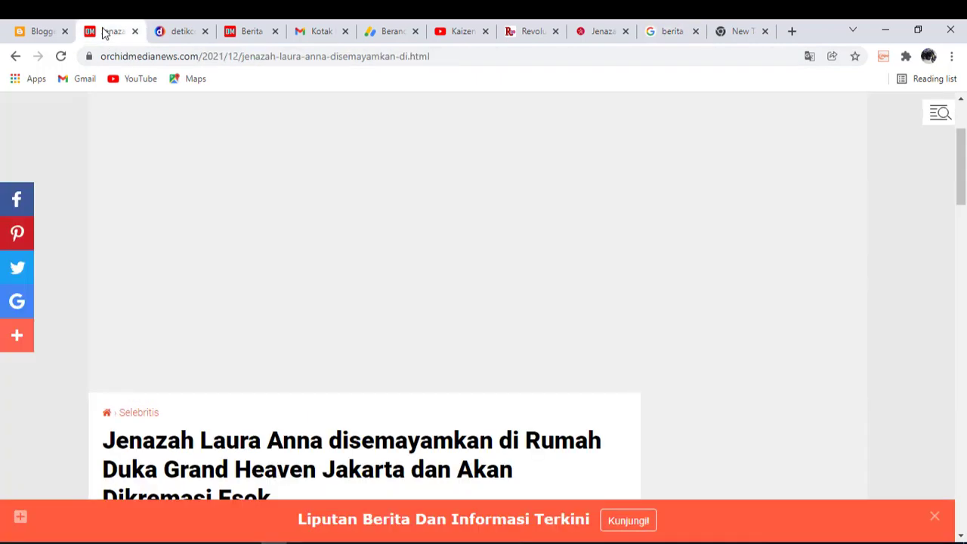
scroll(425, 216, "down", 3)
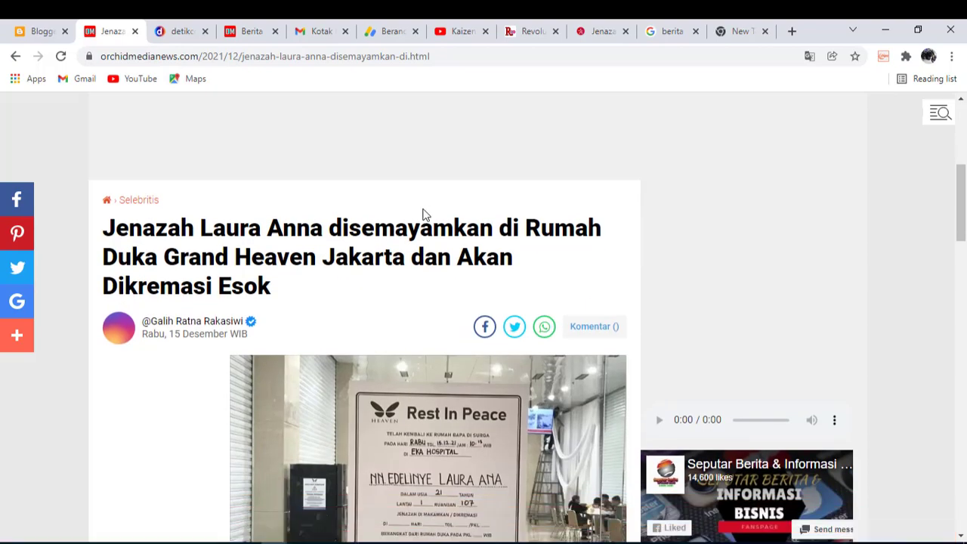
scroll(423, 213, "down", 9)
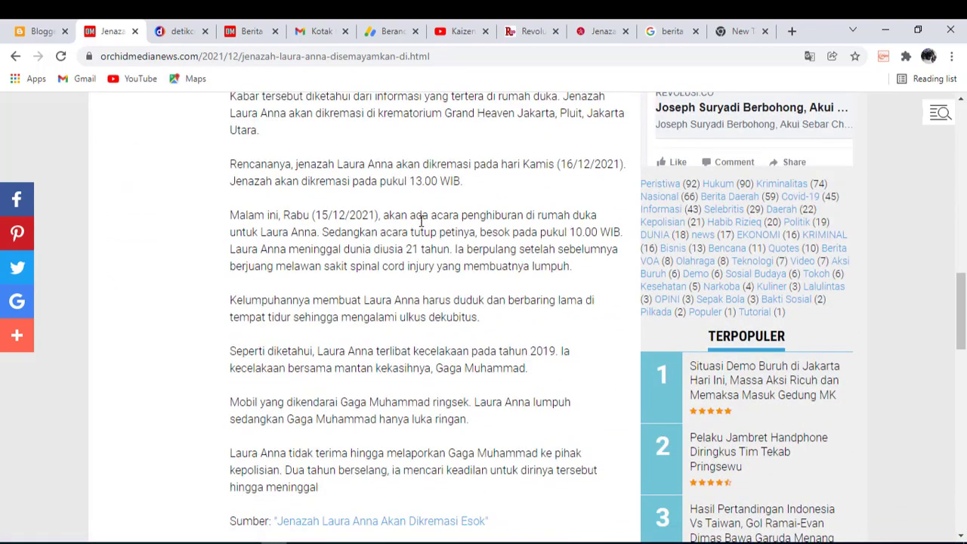
scroll(421, 219, "down", 6)
scroll(422, 230, "down", 6)
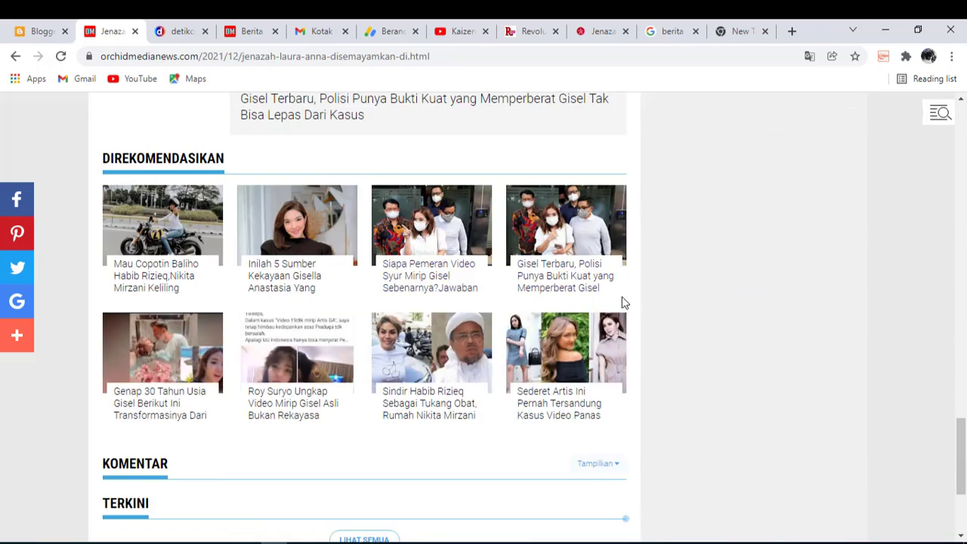
scroll(655, 294, "up", 3)
scroll(655, 299, "up", 3)
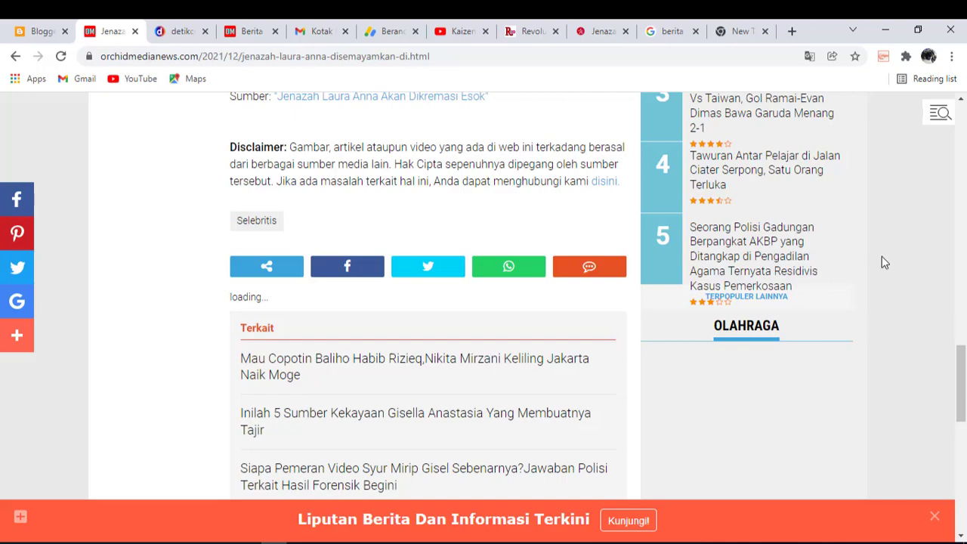
scroll(881, 256, "up", 11)
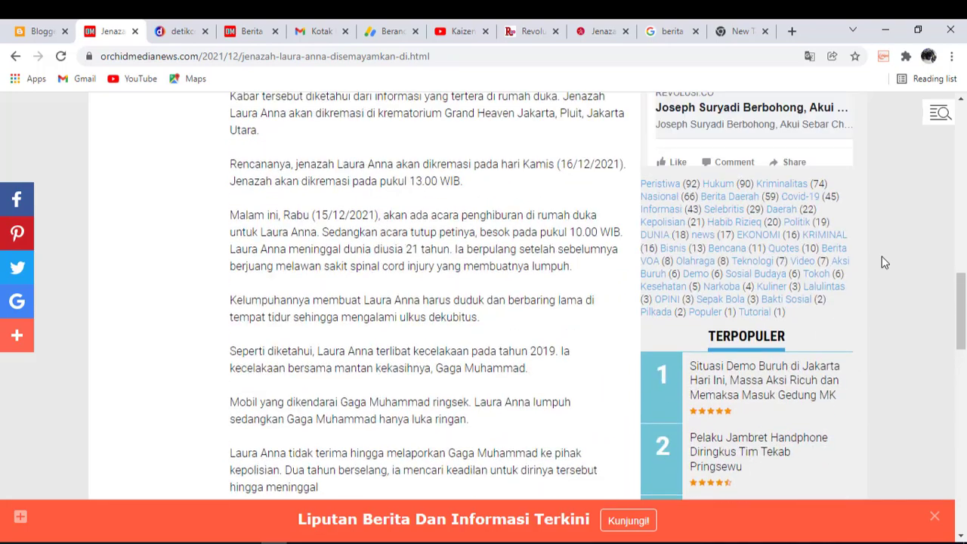
scroll(882, 262, "up", 3)
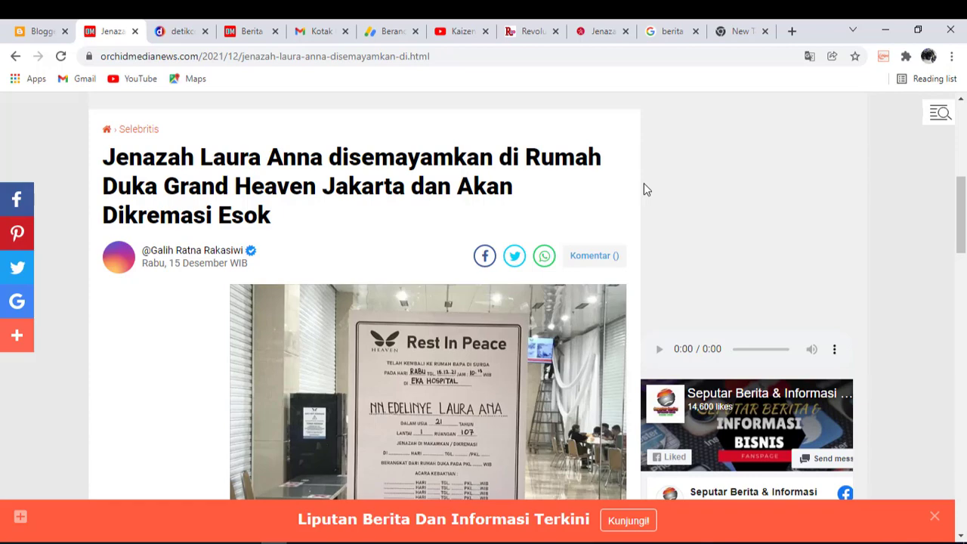
Recheck the live article's body text, source link, disclaimer and related-post list, returning to the paragraphs above the source line
scroll(640, 193, "down", 5)
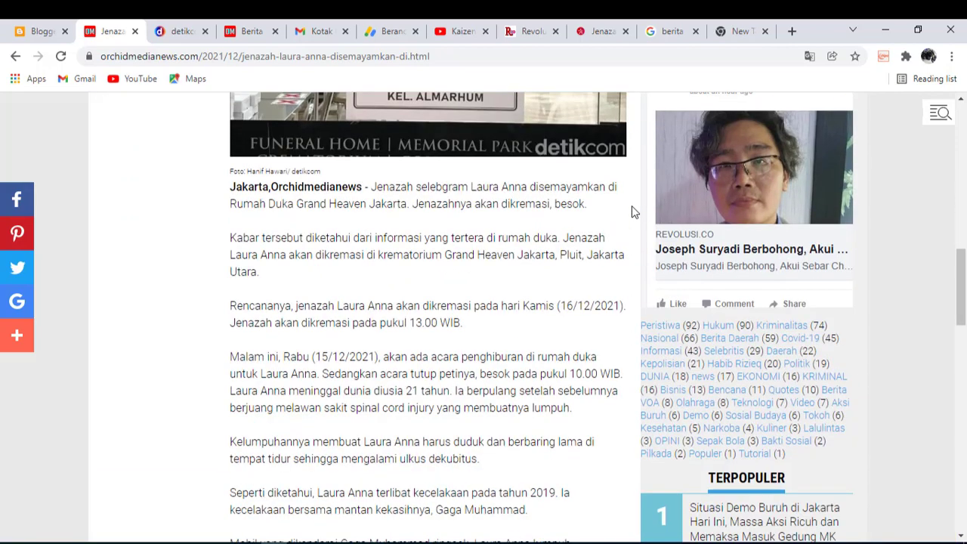
scroll(632, 211, "down", 7)
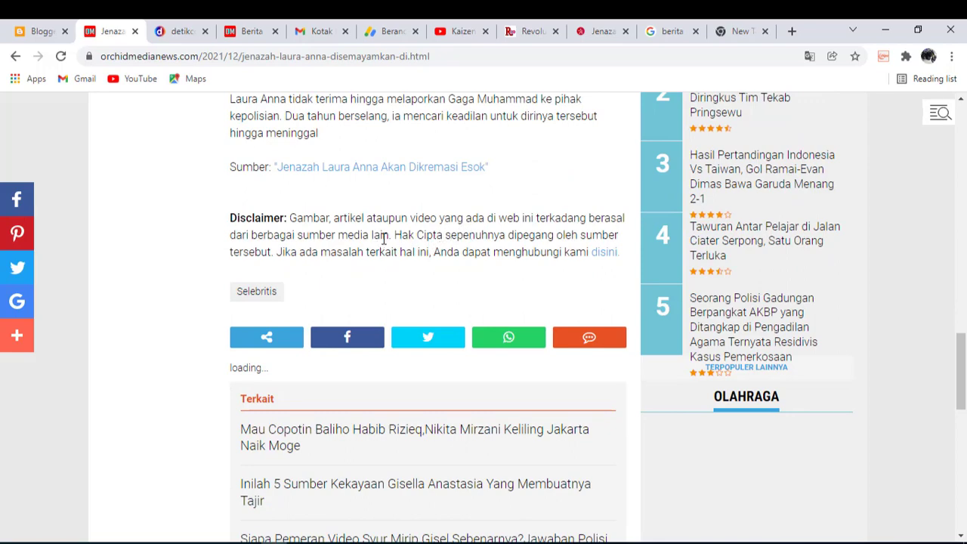
scroll(384, 238, "down", 3)
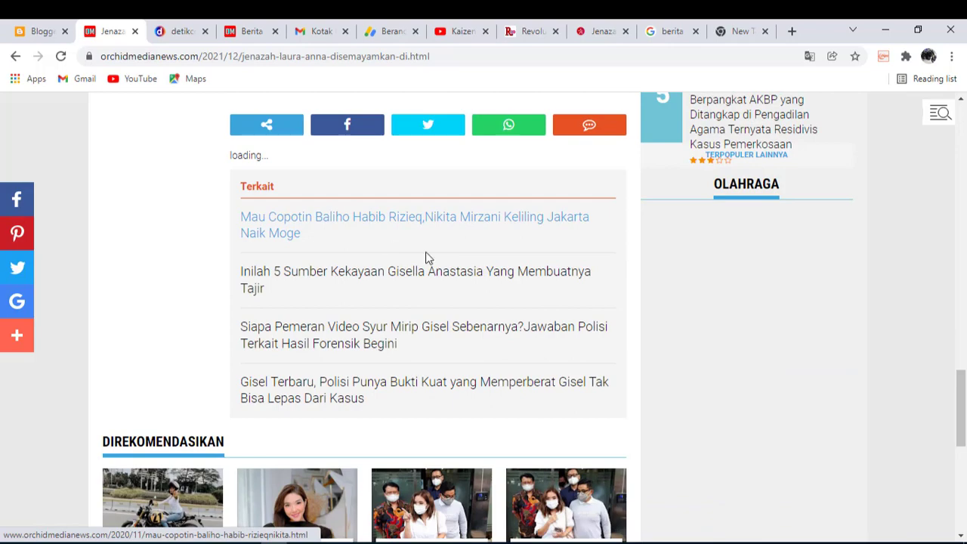
scroll(626, 297, "down", 2)
scroll(625, 293, "up", 3)
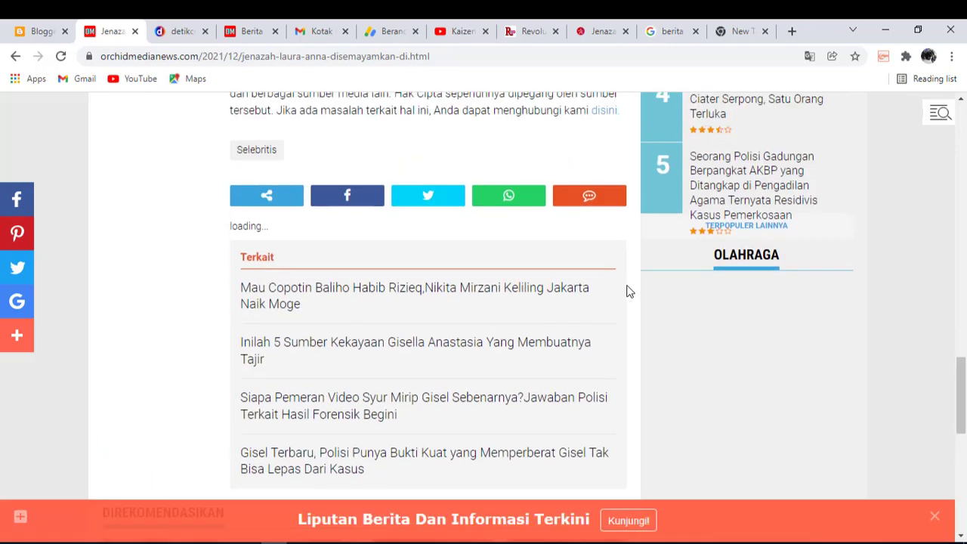
scroll(626, 291, "up", 6)
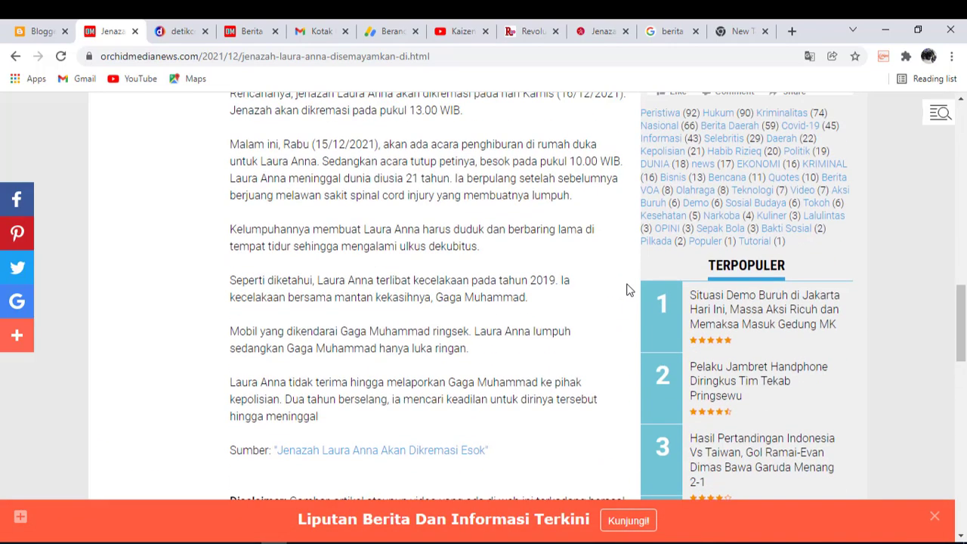
scroll(626, 290, "up", 3)
scroll(627, 291, "up", 6)
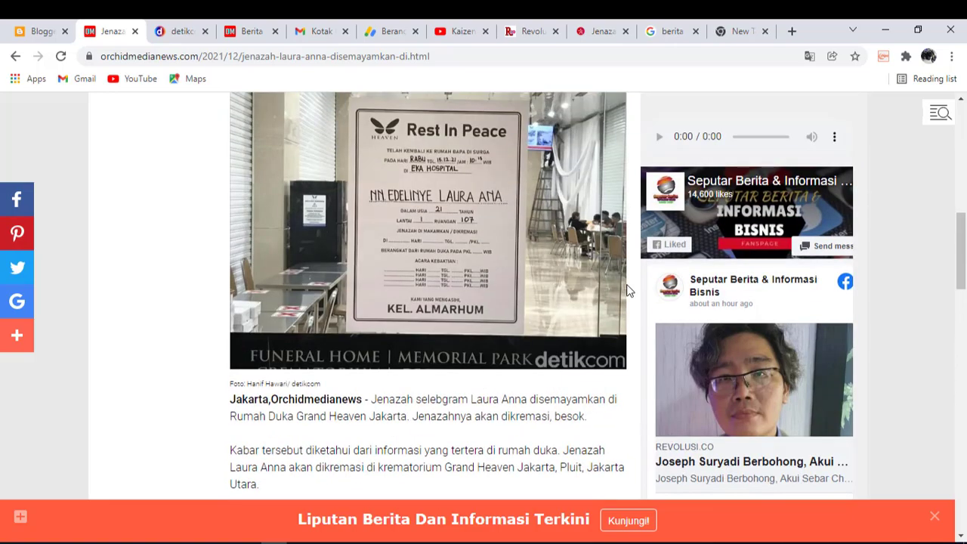
scroll(626, 291, "down", 8)
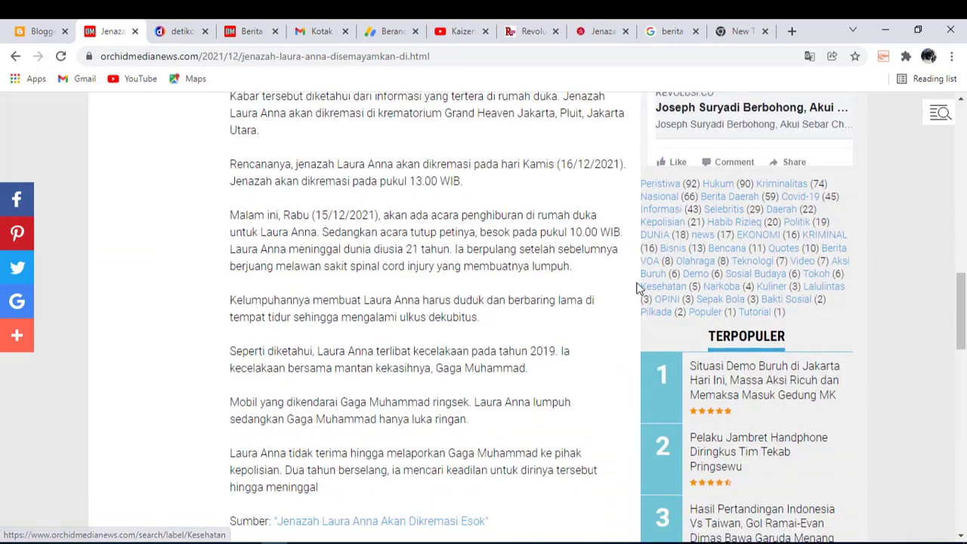
Look over the revolusi.co homepage, and examine the detikHot source article from its headline to its most popular news list
left_click(520, 28)
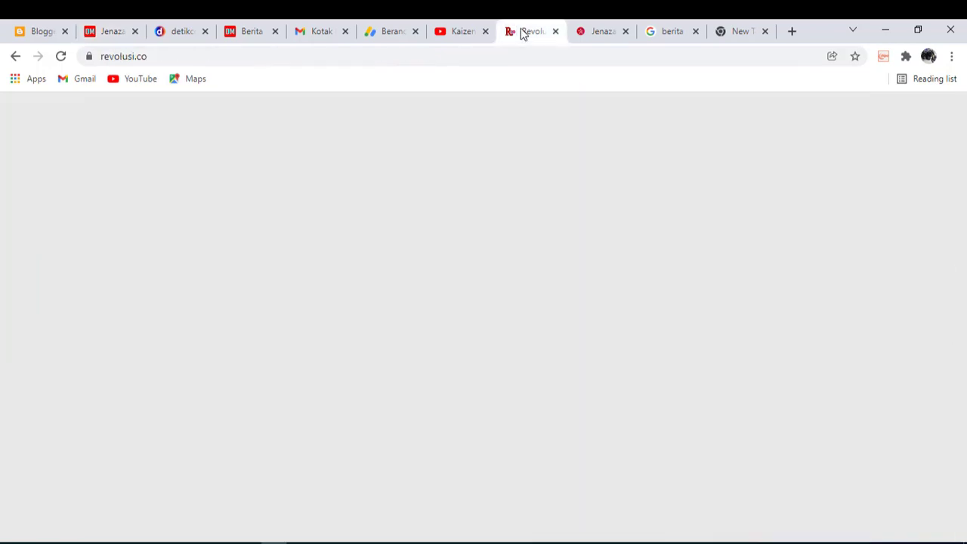
scroll(446, 210, "down", 3)
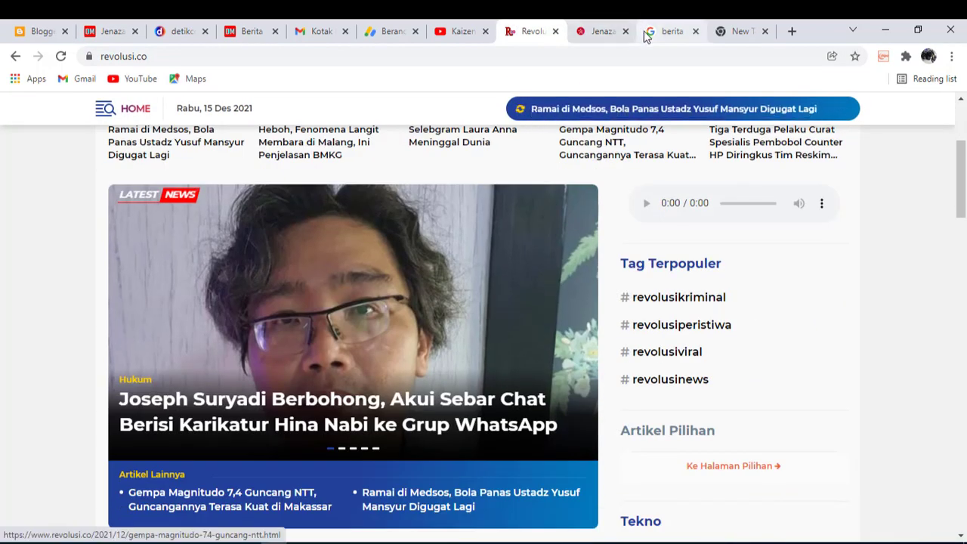
left_click(606, 33)
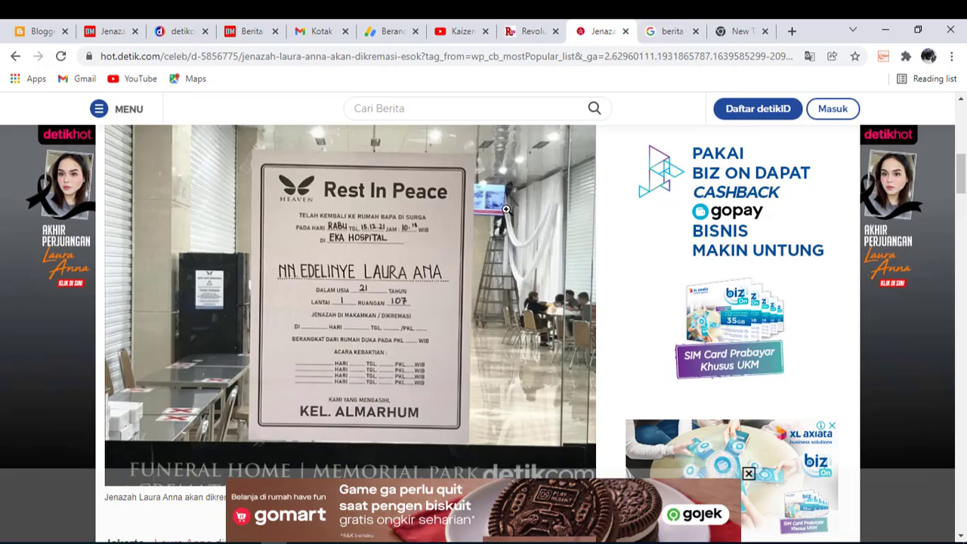
scroll(503, 214, "down", 4)
scroll(512, 247, "up", 6)
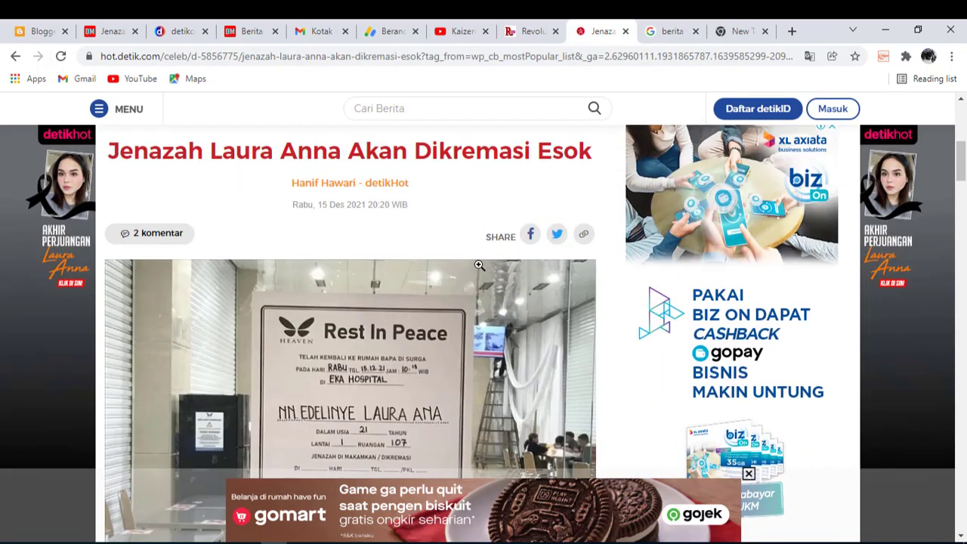
scroll(434, 280, "down", 2)
scroll(434, 280, "down", 5)
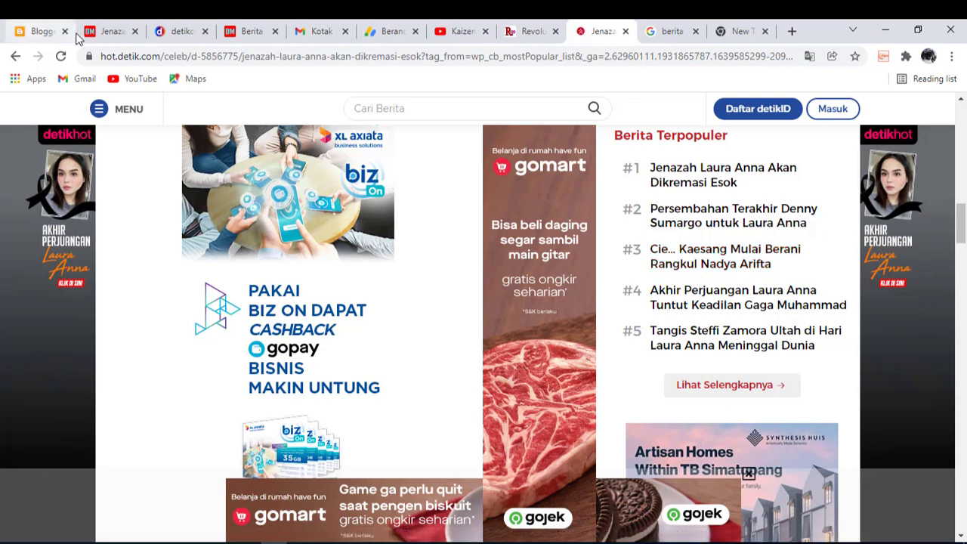
Compare the opening paragraphs of the published Orchidmedianews article with those of the detikHot source article
left_click(112, 31)
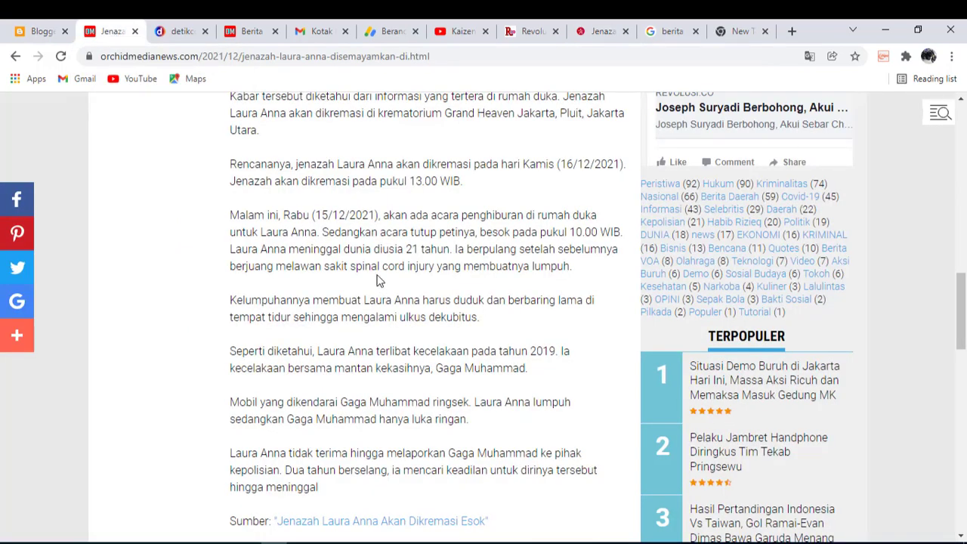
left_click(733, 31)
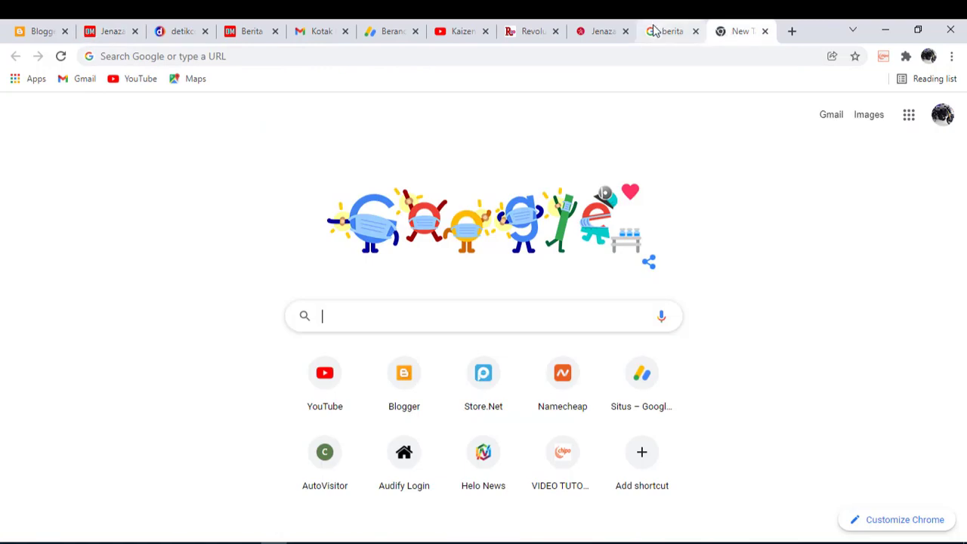
left_click(597, 31)
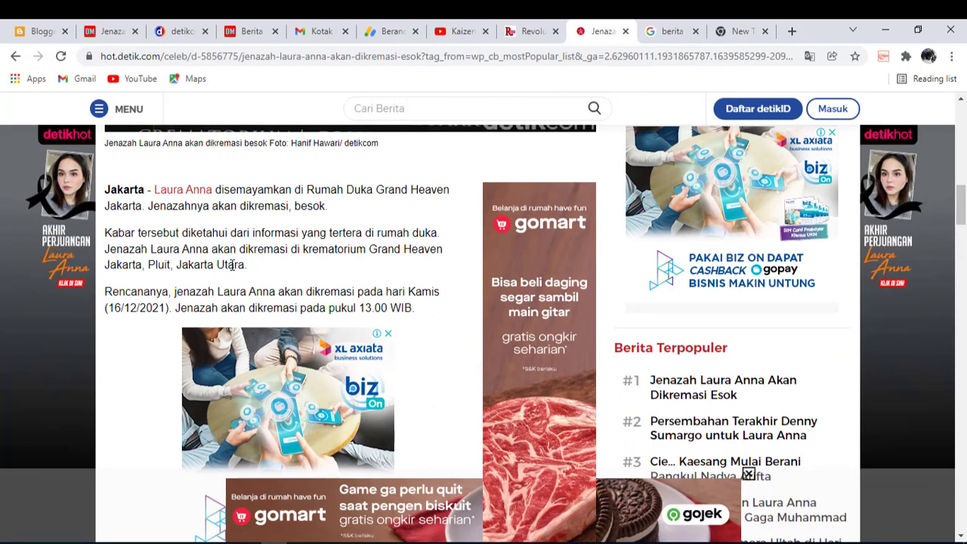
left_click(96, 34)
scroll(338, 361, "up", 4)
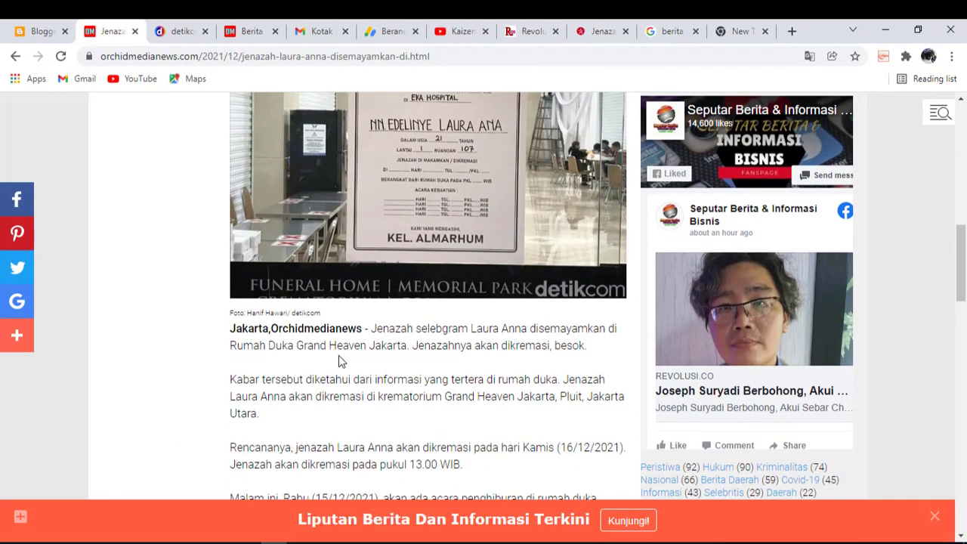
scroll(339, 355, "down", 2)
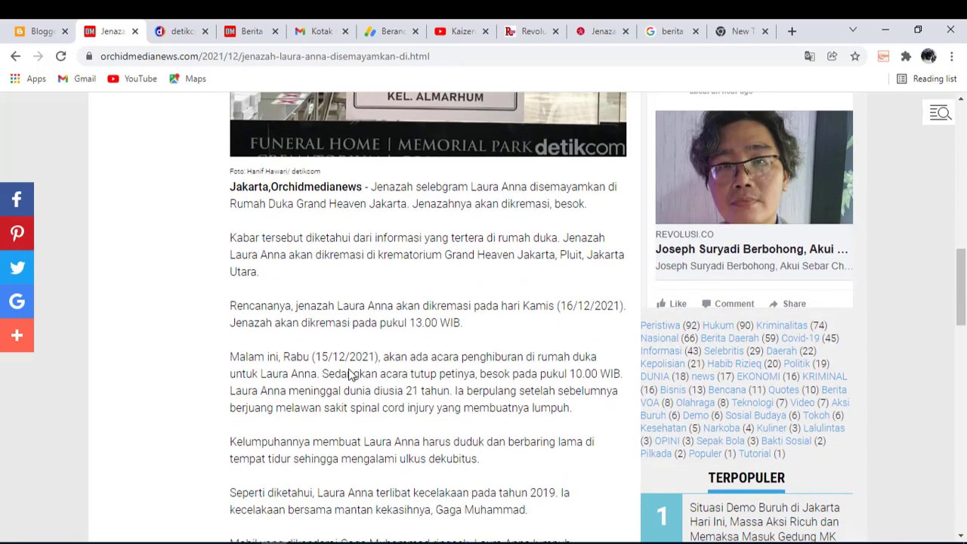
scroll(387, 332, "down", 2)
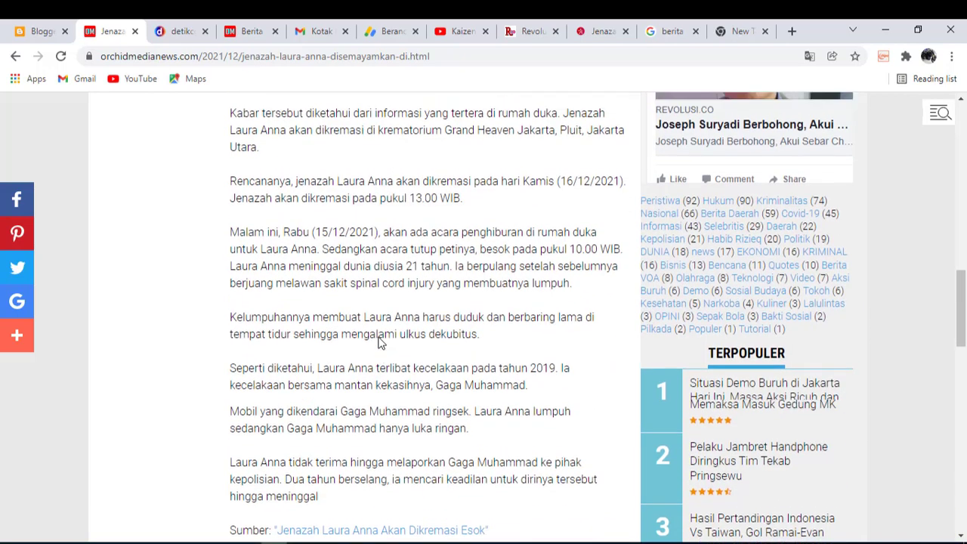
scroll(379, 342, "up", 2)
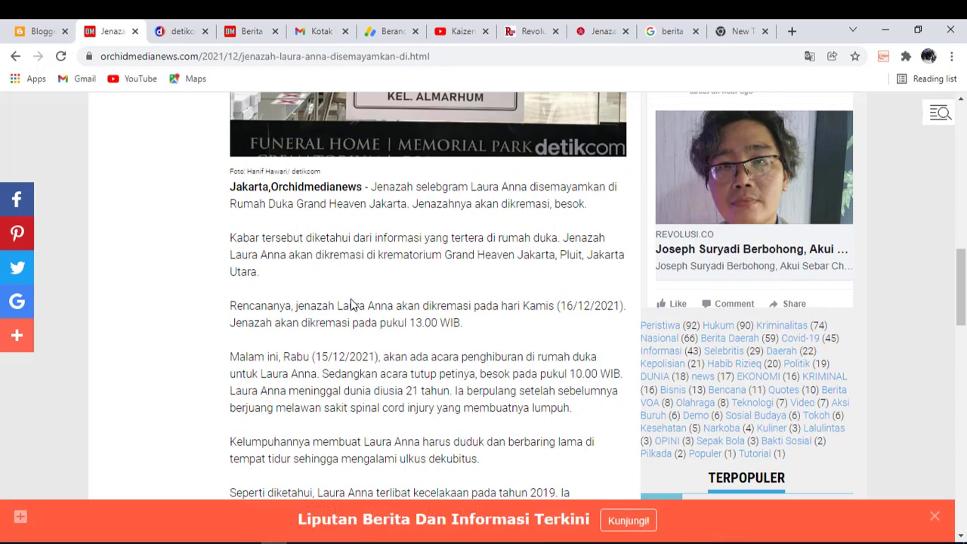
scroll(380, 327, "down", 2)
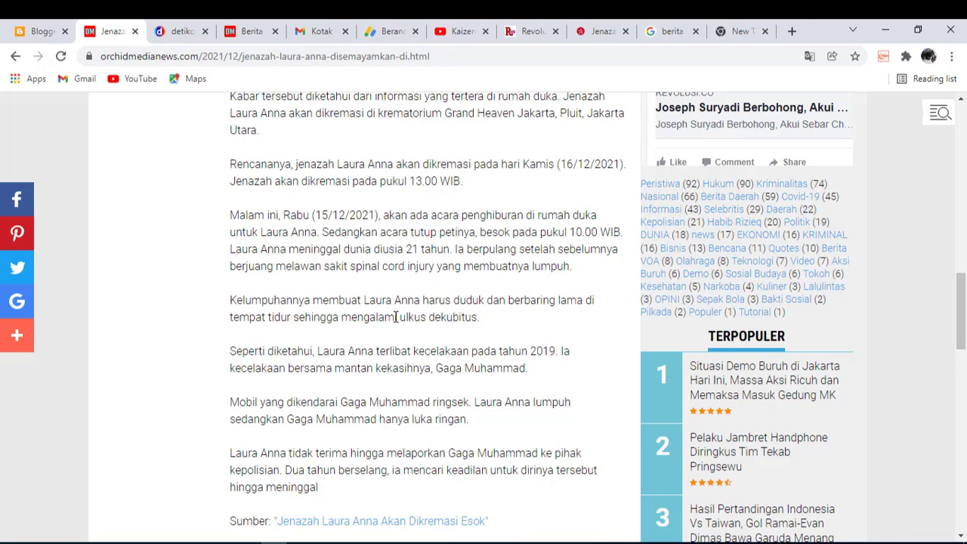
Tweet the Orchidmedianews article with its prefilled headline and link, check the tweet in the Twitter feed, and close Twitter
left_click(671, 31)
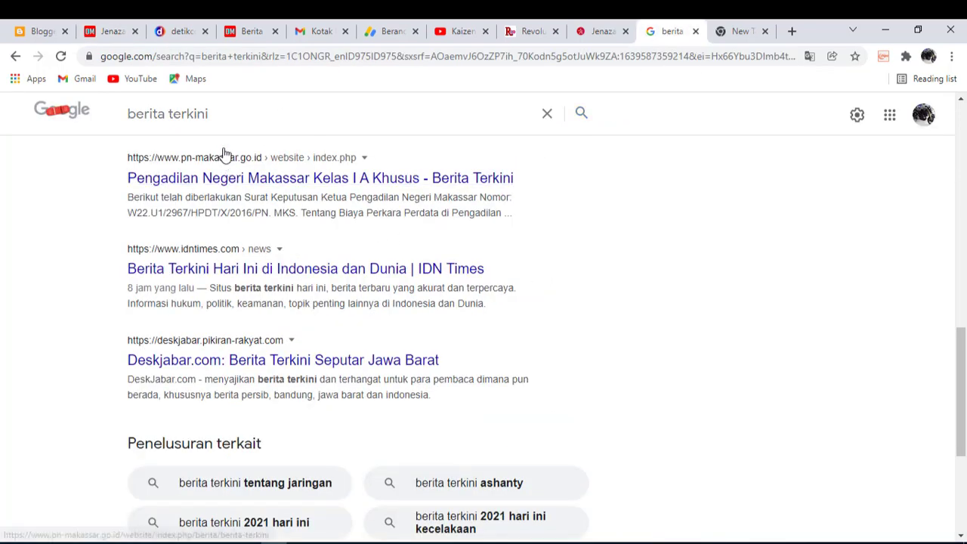
left_click(111, 34)
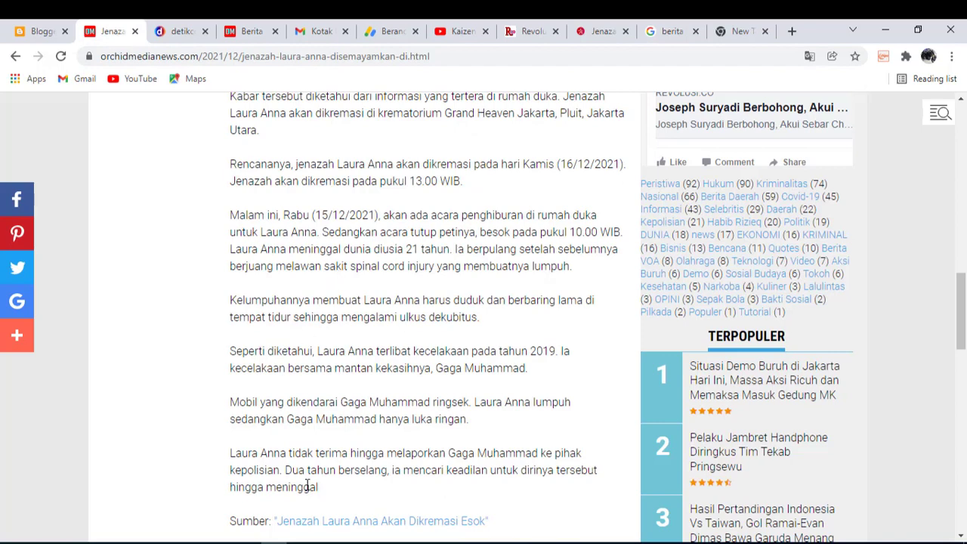
left_click(25, 276)
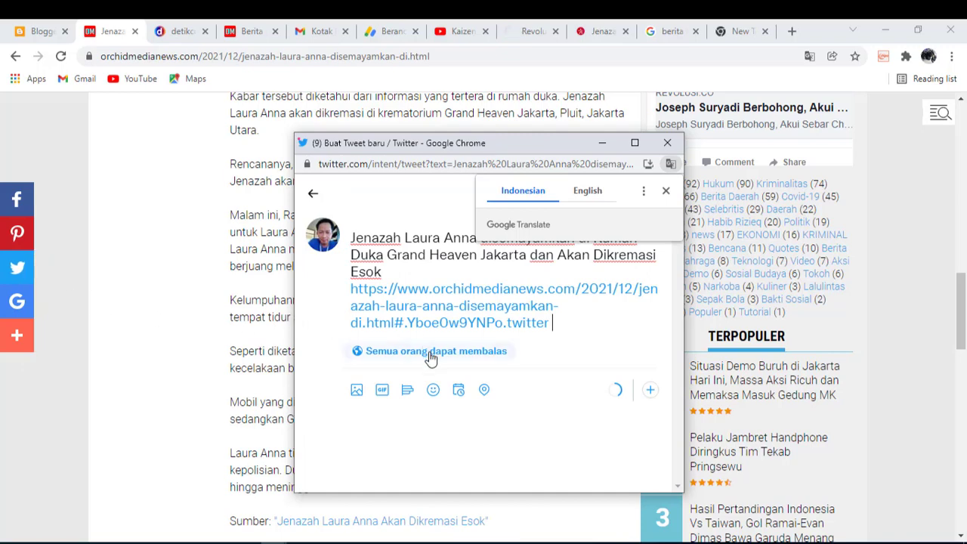
left_click(665, 193)
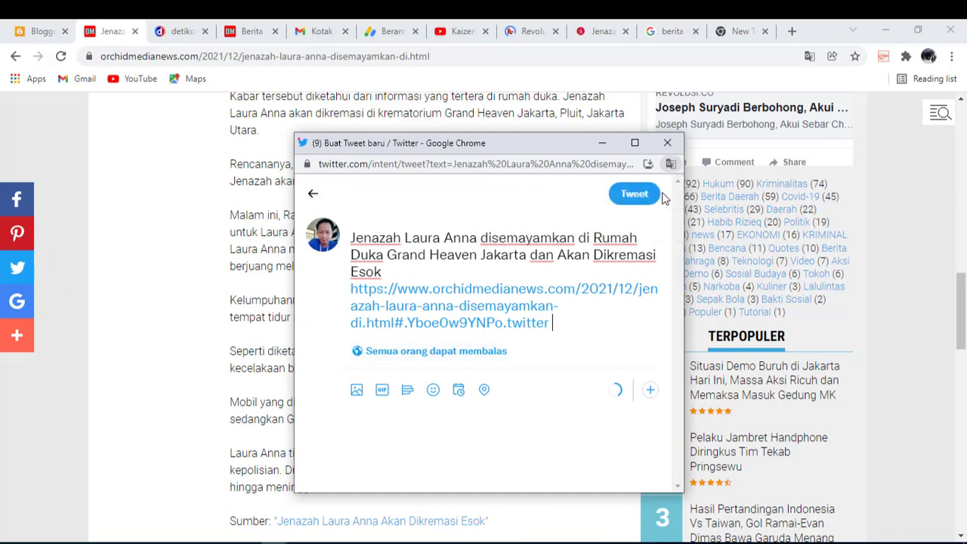
left_click(636, 196)
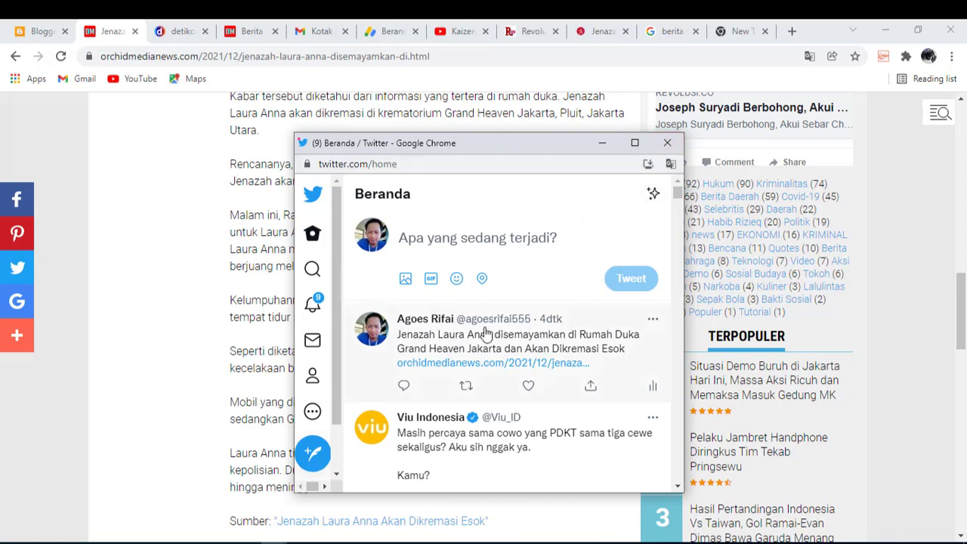
scroll(484, 335, "down", 1)
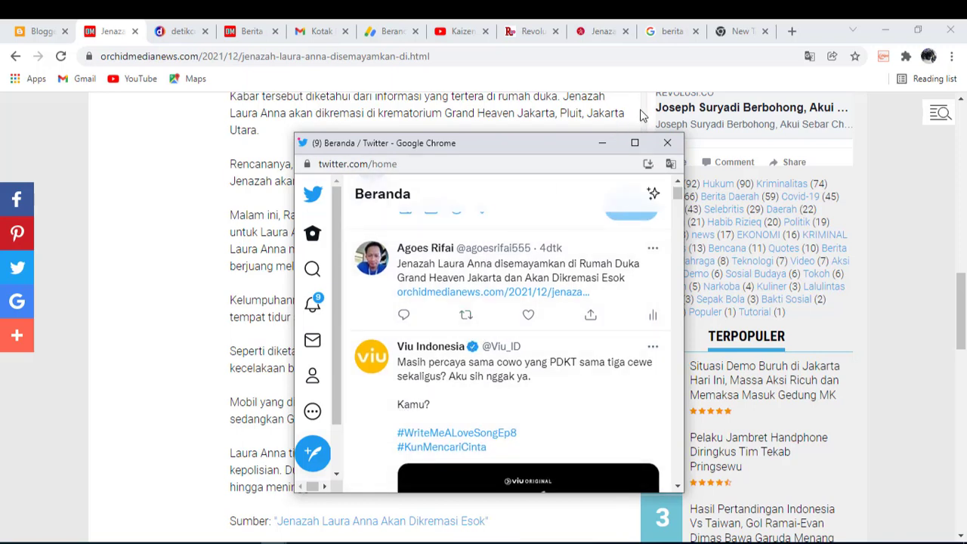
left_click(667, 142)
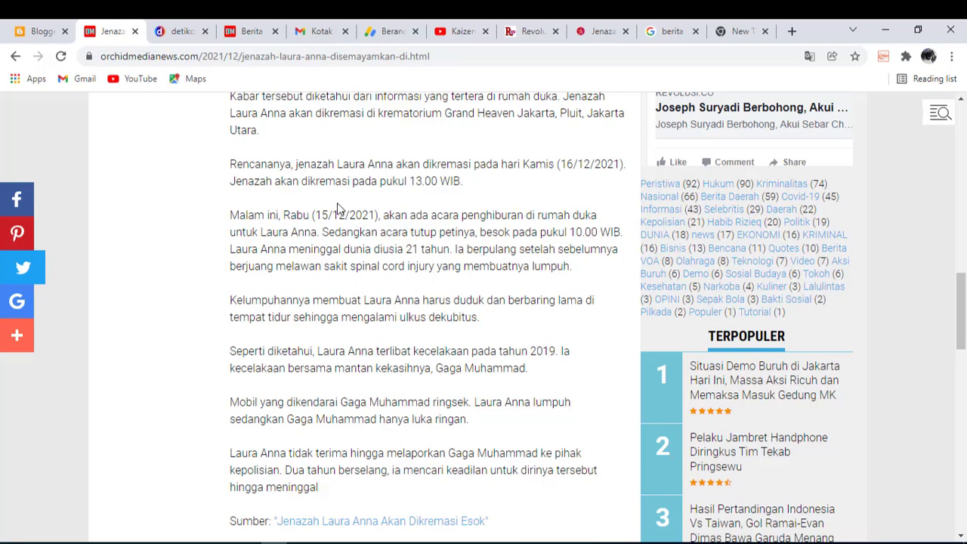
Look over the top stories on the detik.com homepage and return to the Orchidmedianews article
left_click(185, 34)
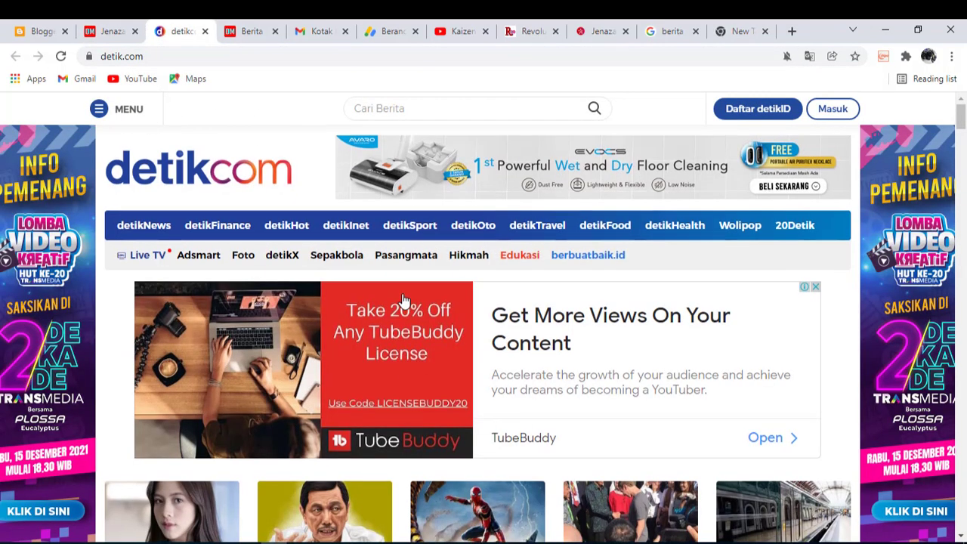
scroll(404, 300, "down", 2)
scroll(411, 341, "down", 3)
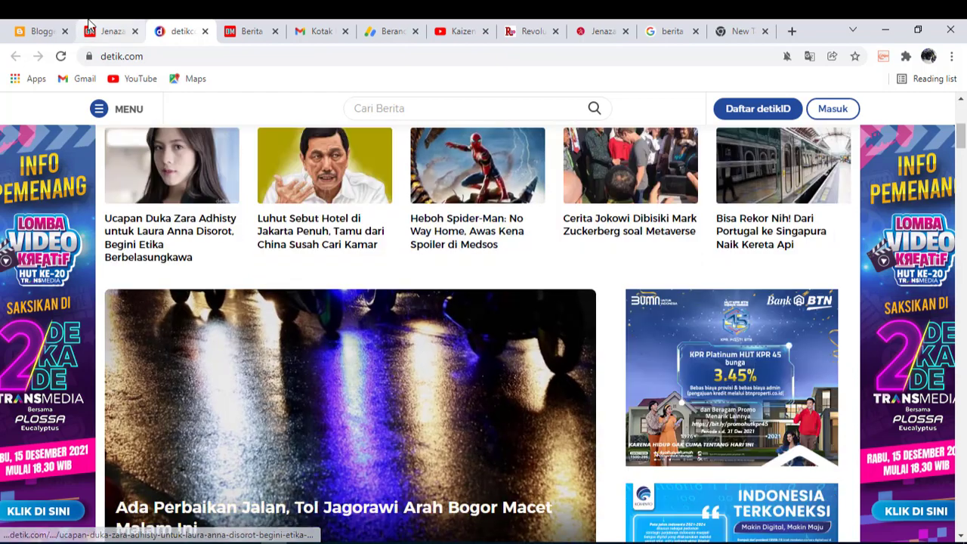
left_click(94, 36)
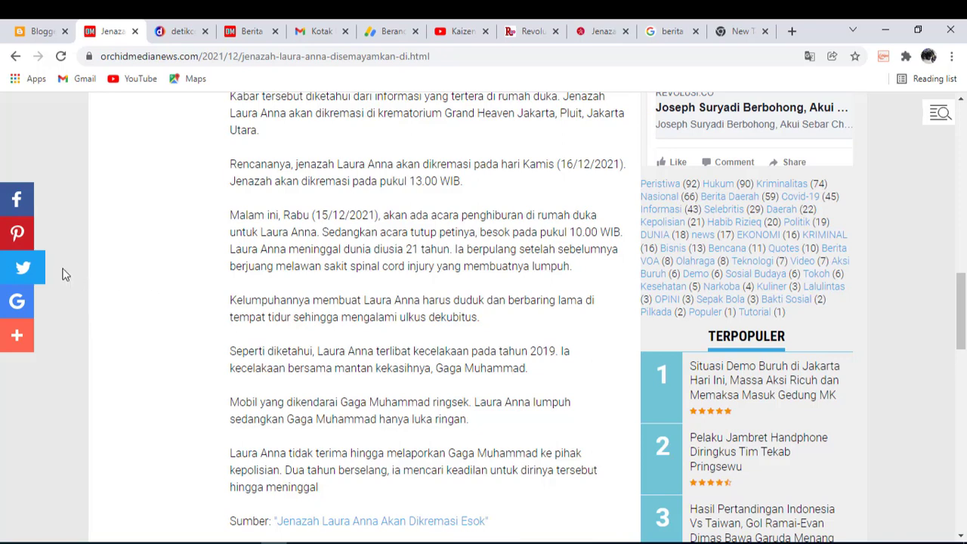
Share the article to Pinterest by saving its funeral home notice photo to the Berita Daerah board
left_click(9, 245)
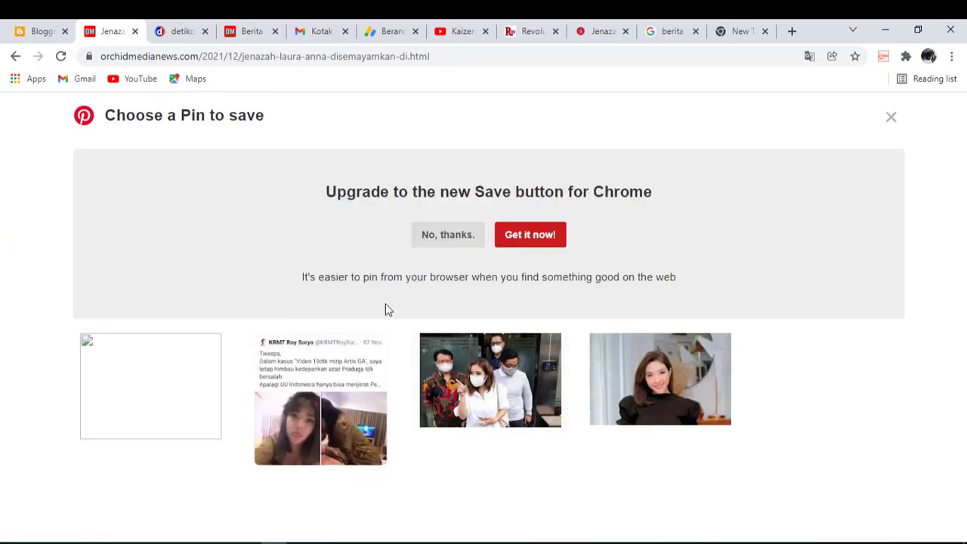
mouse_move(356, 341)
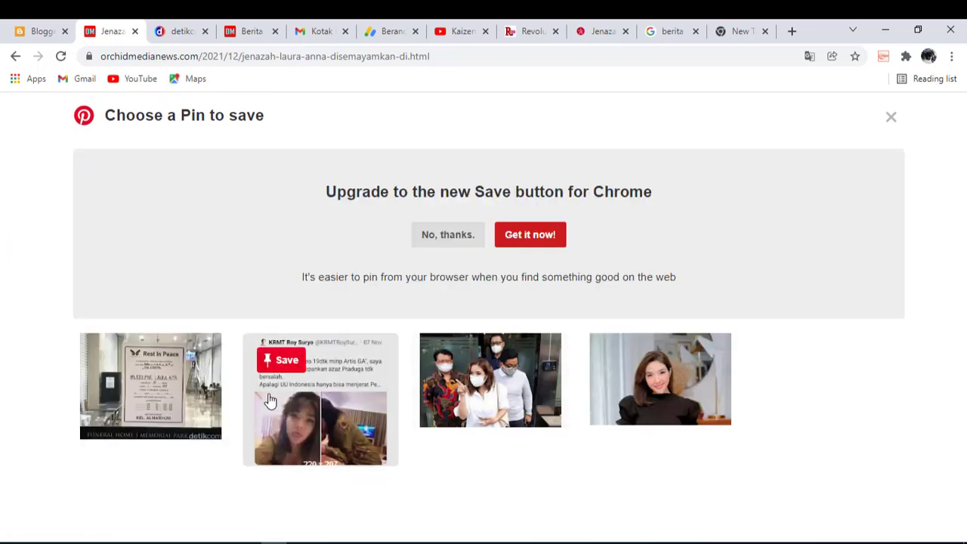
left_click(160, 398)
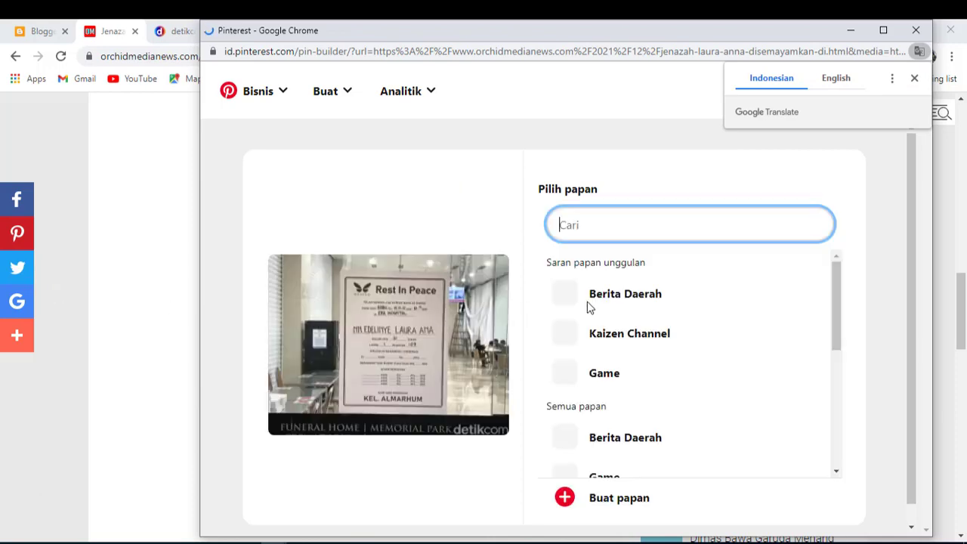
left_click(601, 304)
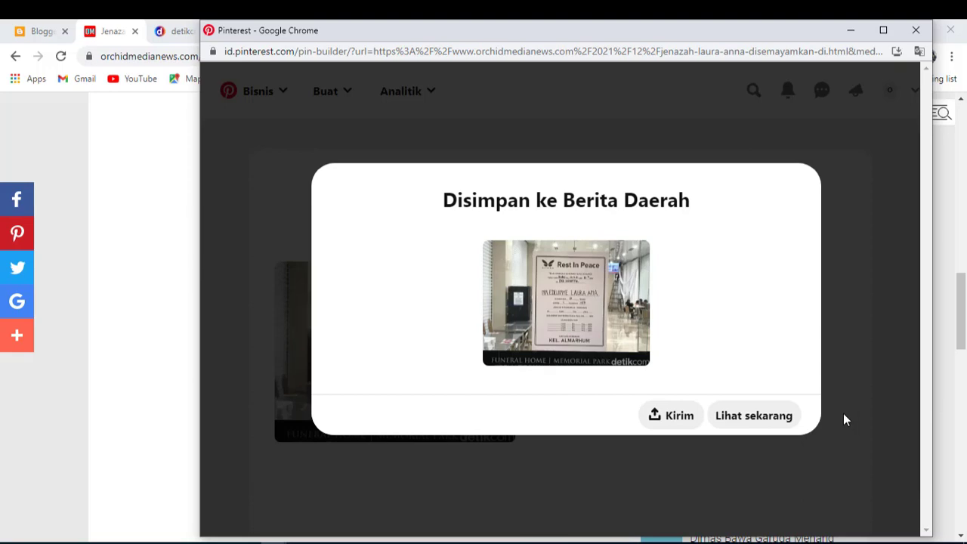
Open the new pin's sharing options, look over its image and headline, and dismiss the options
left_click(665, 422)
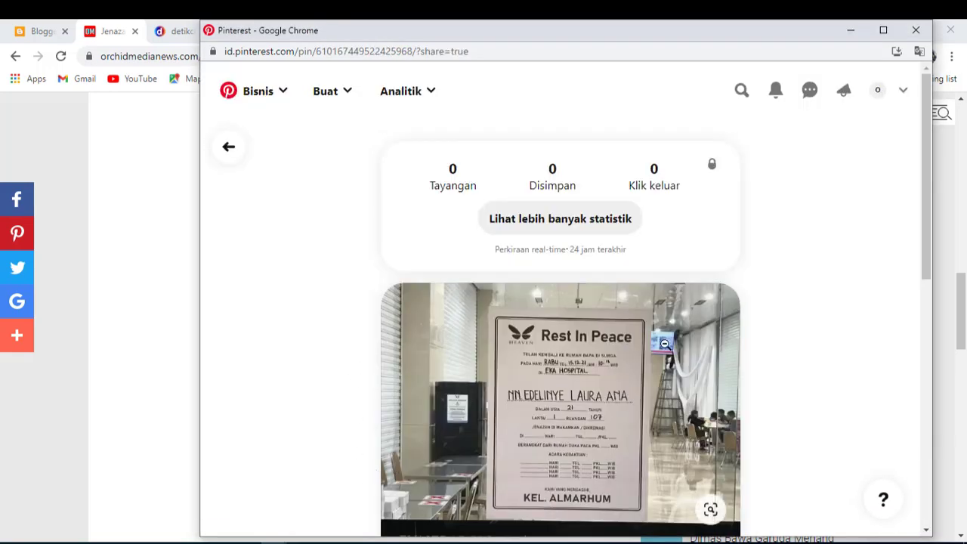
scroll(746, 325, "down", 3)
scroll(746, 325, "down", 2)
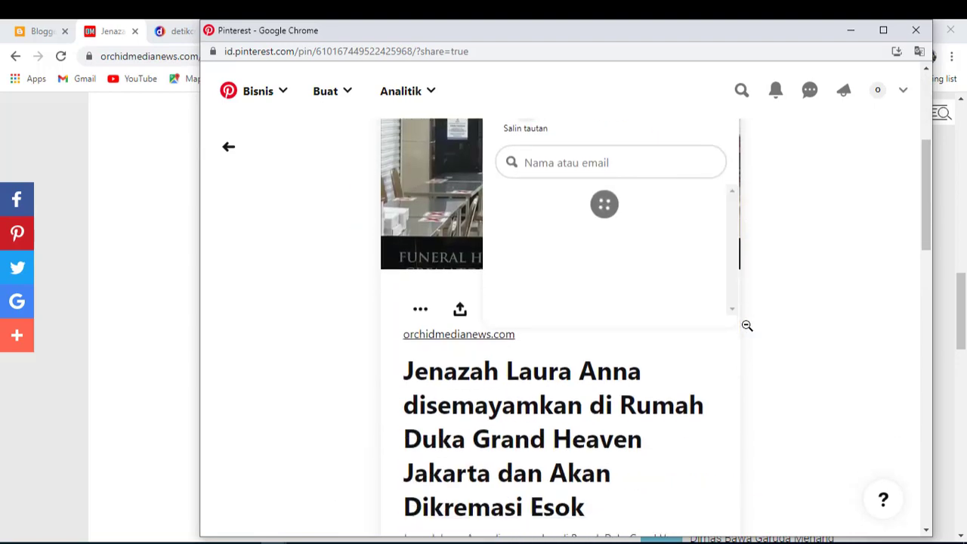
scroll(739, 325, "up", 3)
scroll(739, 327, "down", 2)
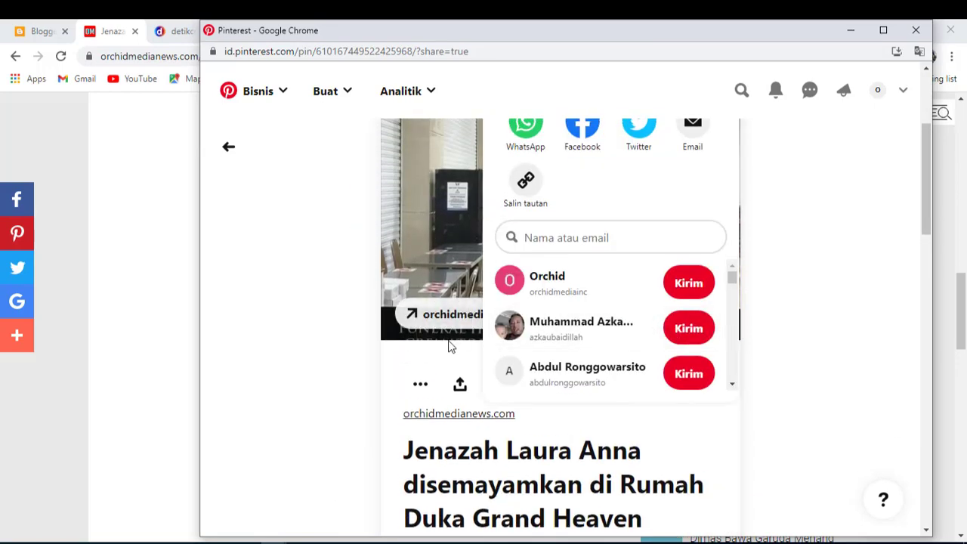
left_click(387, 362)
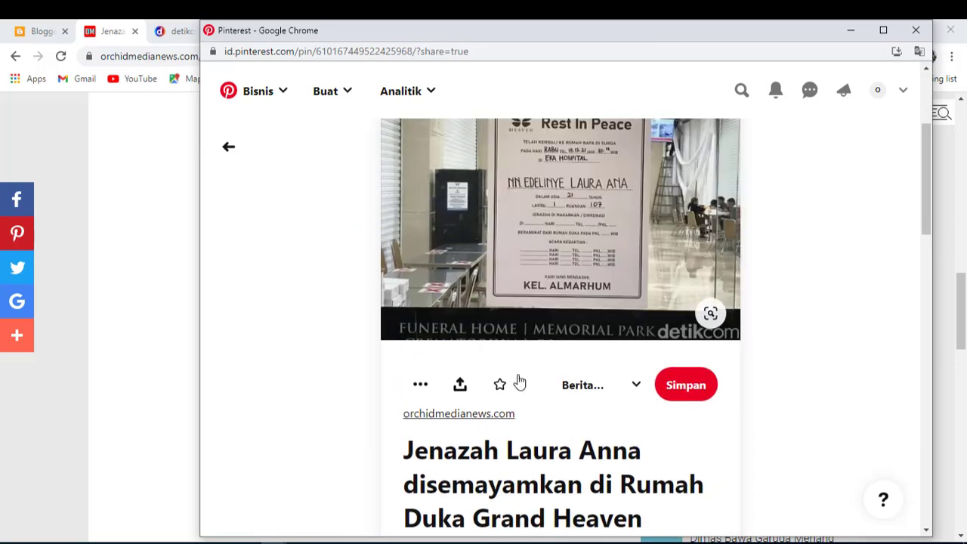
Save the opened pin to Berita Daerah, look through its comments and similar pins, and close Pinterest
left_click(666, 390)
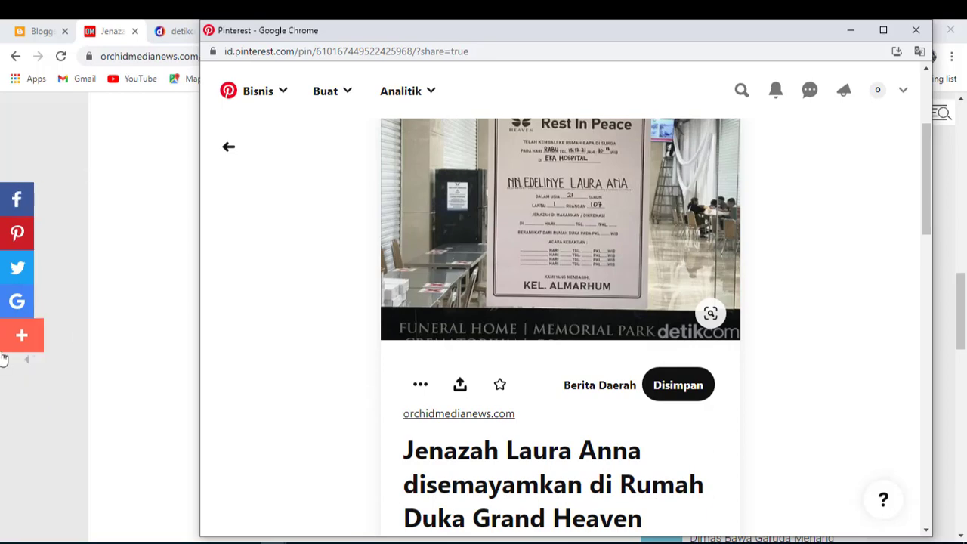
scroll(892, 220, "down", 5)
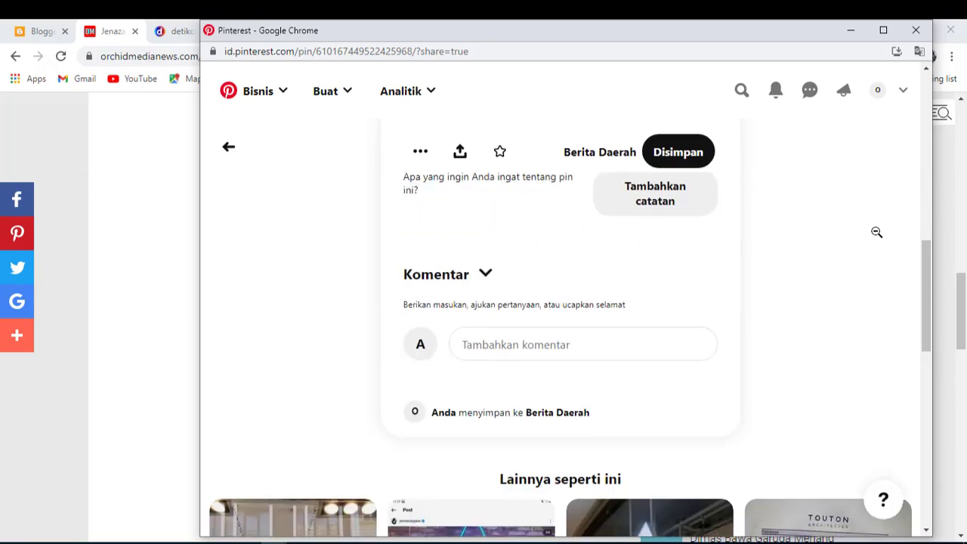
scroll(876, 232, "down", 4)
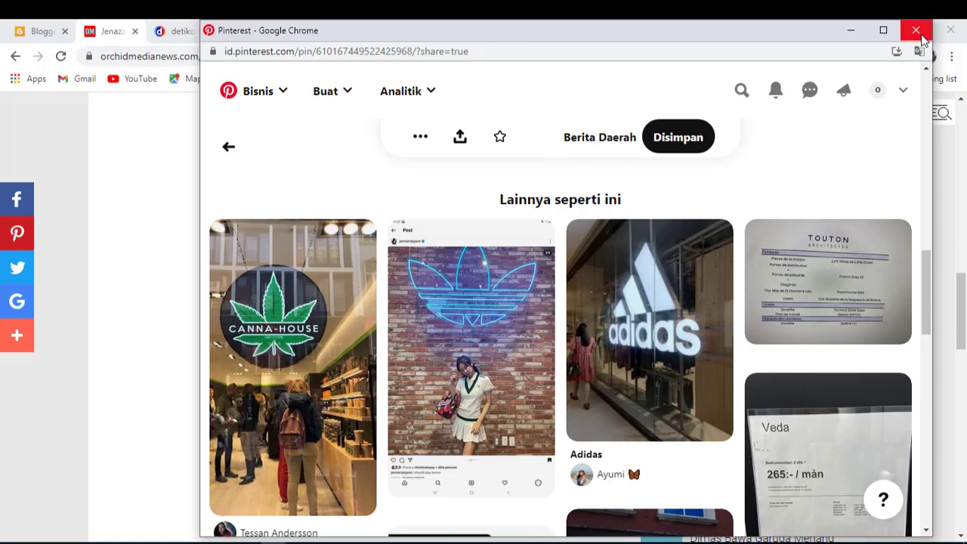
left_click(916, 31)
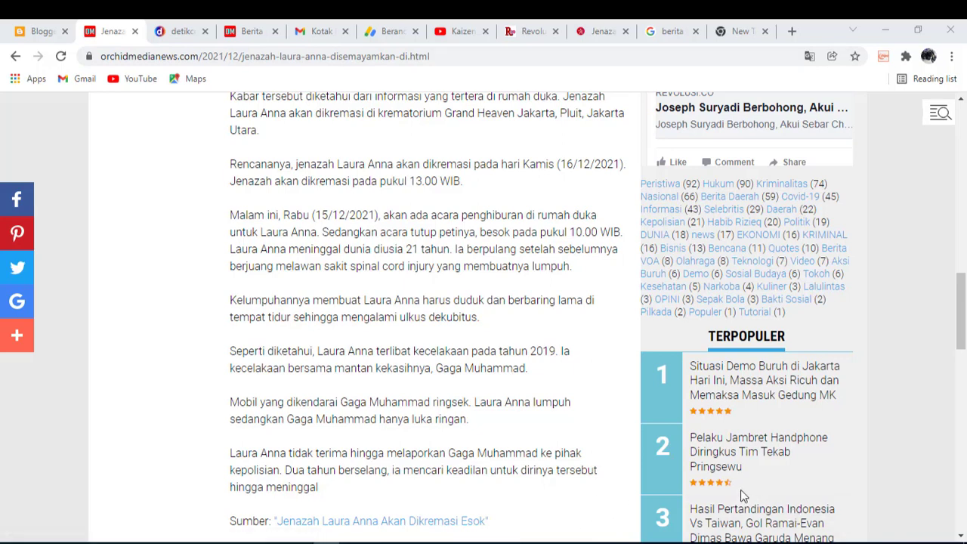
Share the article on Facebook to the managed page Ciptabisnis and publish the post
left_click(18, 201)
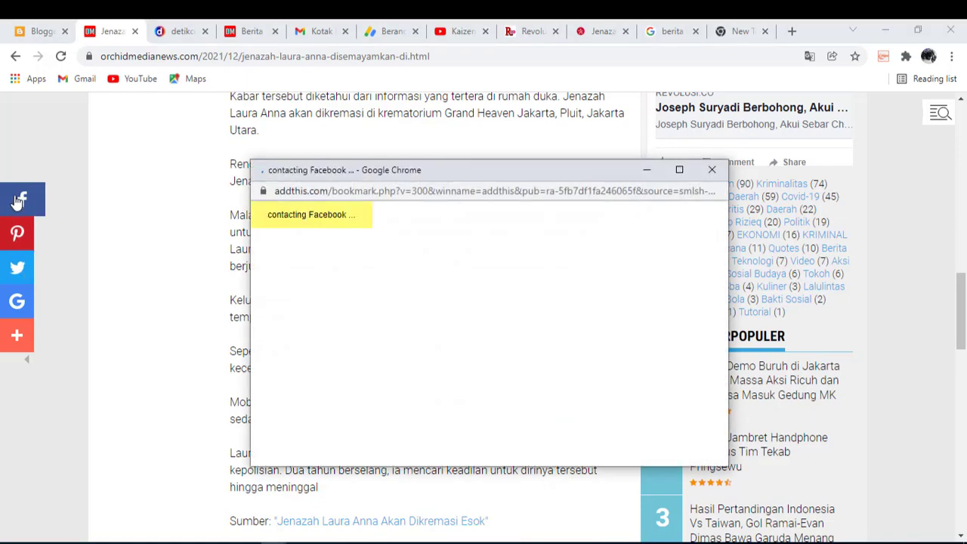
scroll(192, 295, "down", 10)
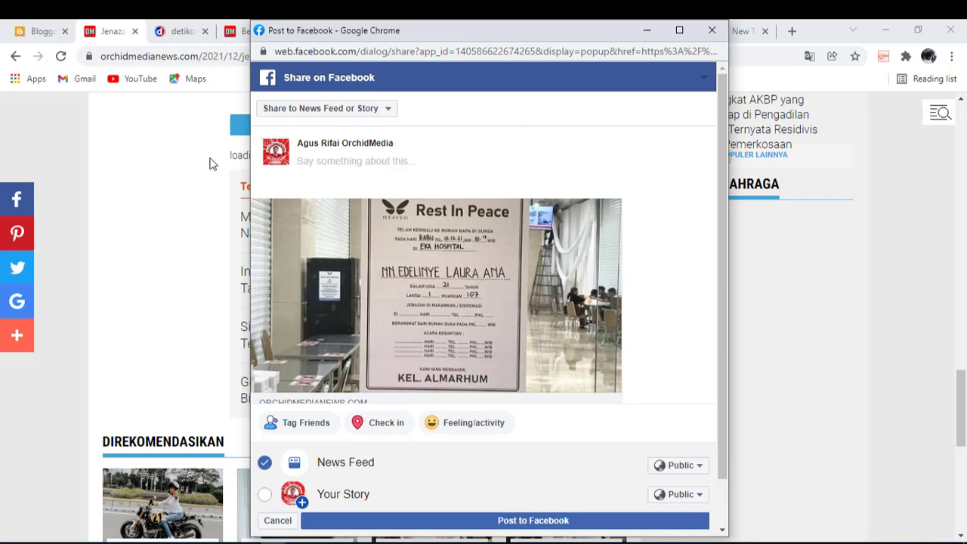
left_click(378, 110)
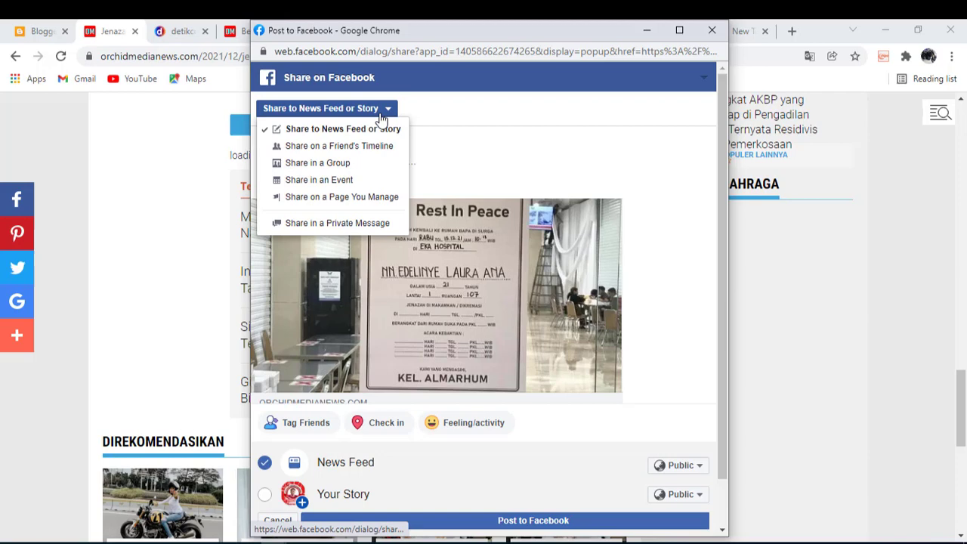
left_click(386, 198)
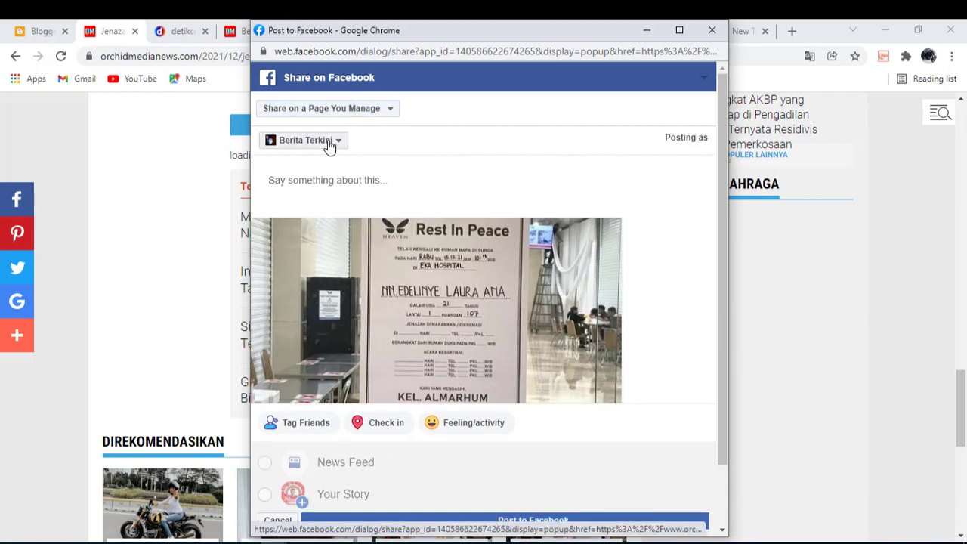
left_click(327, 143)
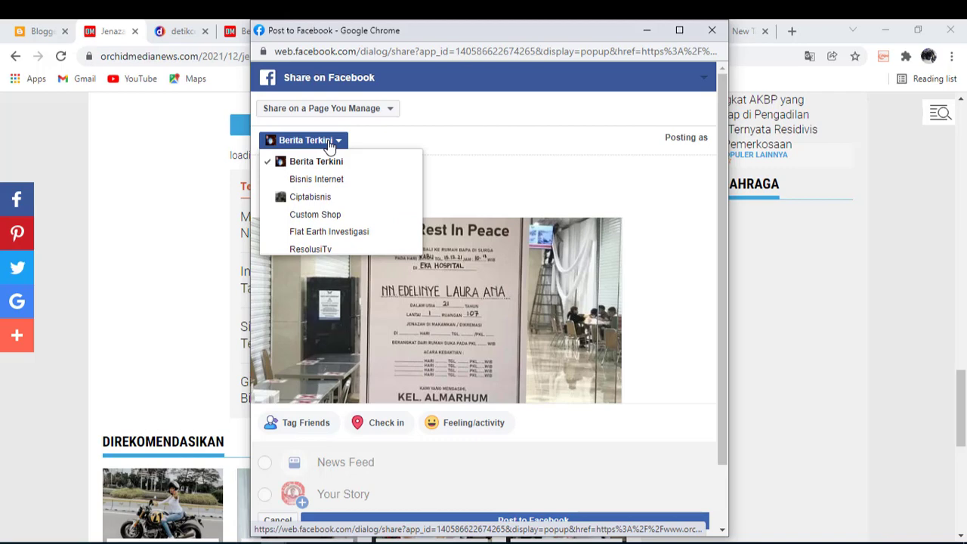
left_click(334, 198)
scroll(345, 273, "down", 1)
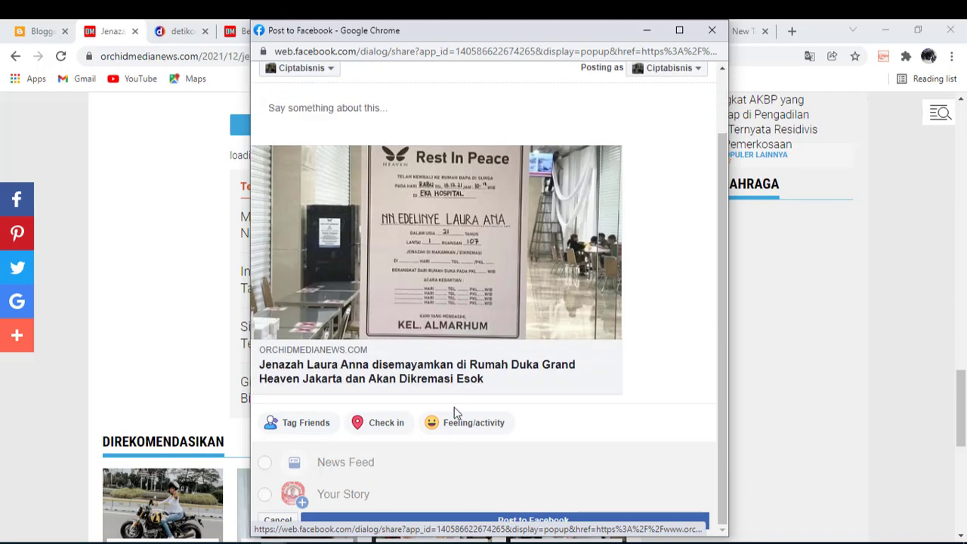
left_click(422, 519)
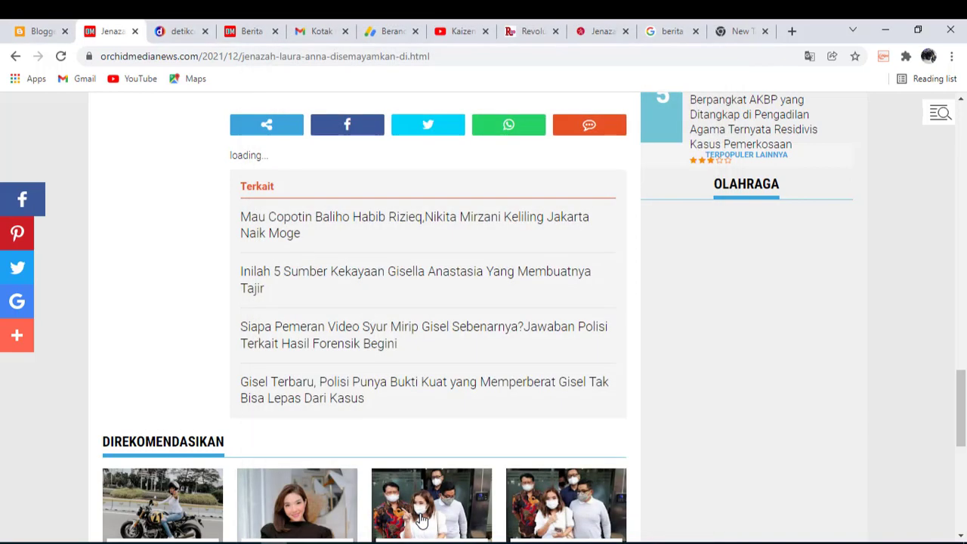
Share the article on Facebook to the managed page Seputar Berita & Informasi Bisnis and publish the post
left_click(30, 204)
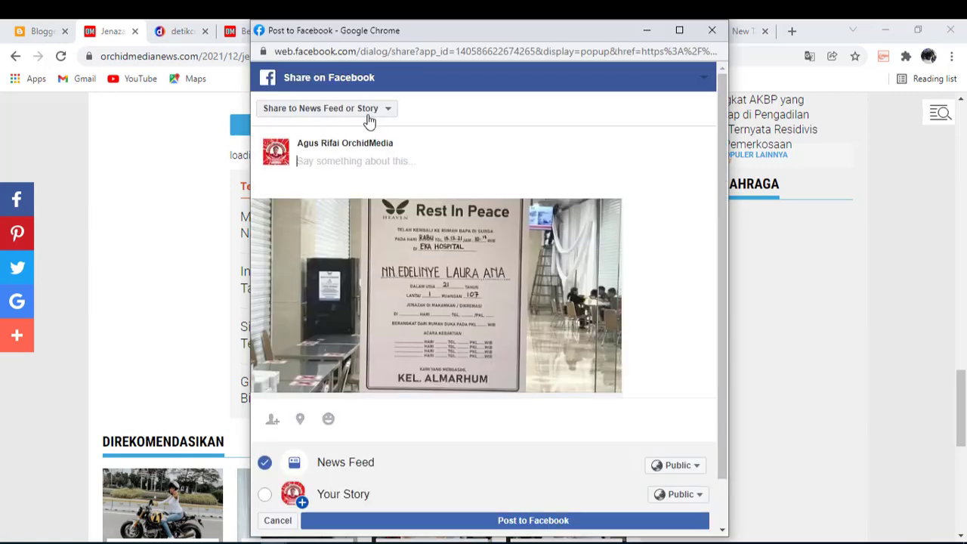
left_click(368, 113)
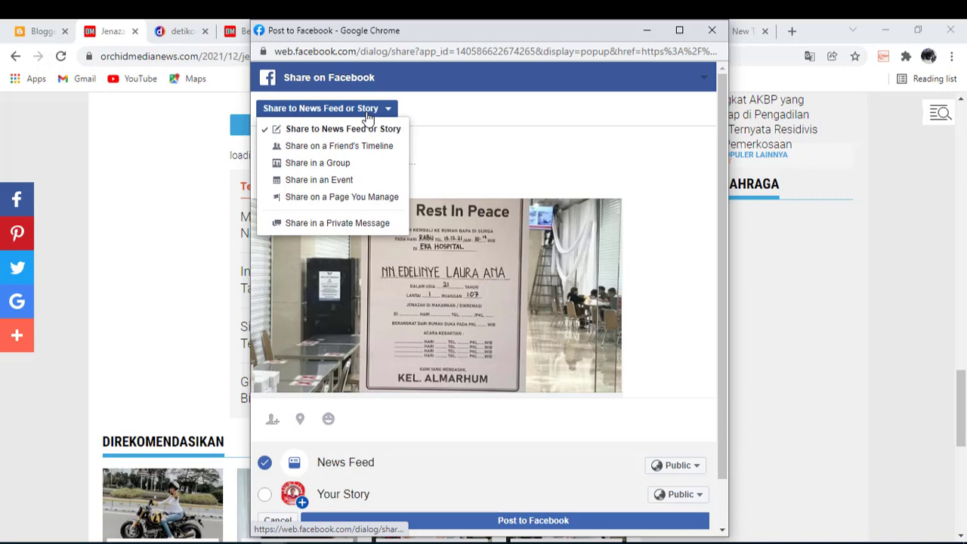
left_click(353, 199)
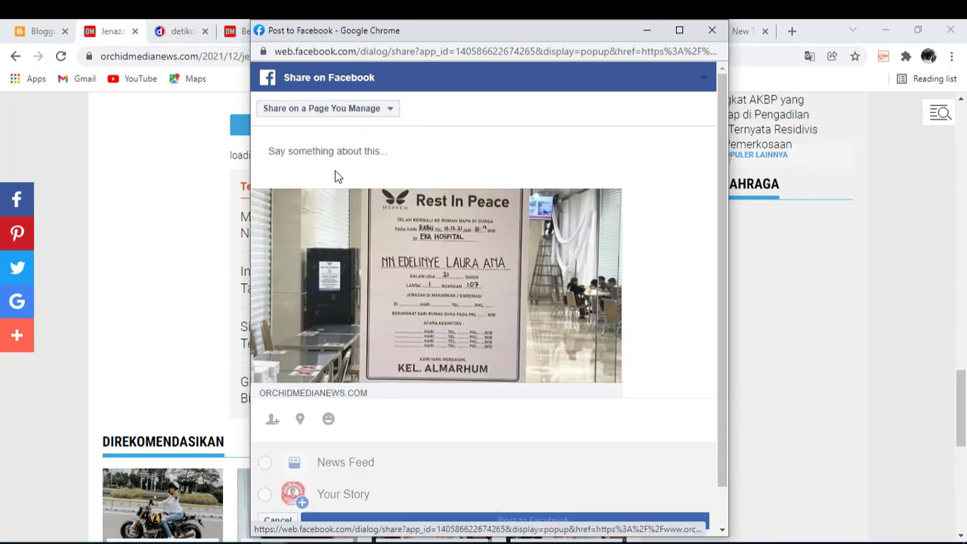
left_click(337, 143)
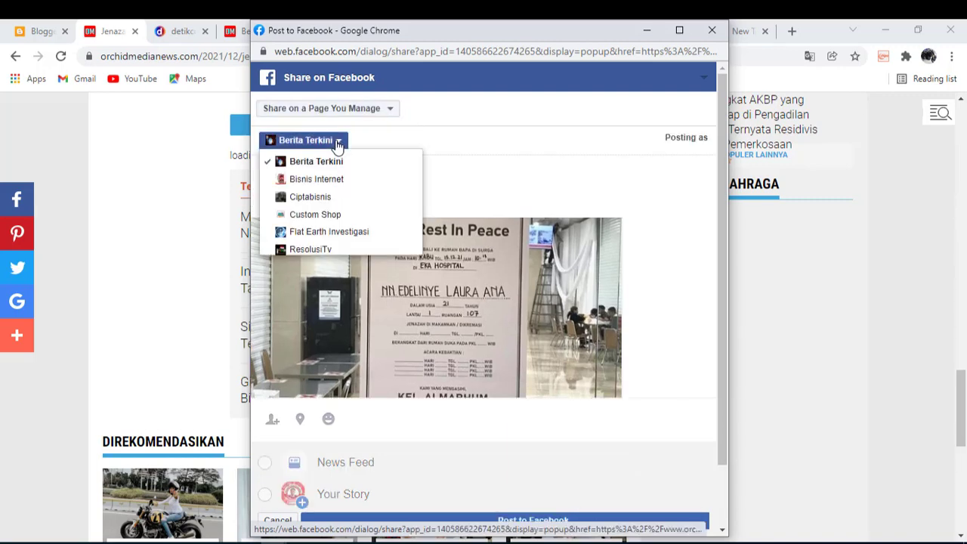
scroll(349, 215, "down", 2)
left_click(359, 226)
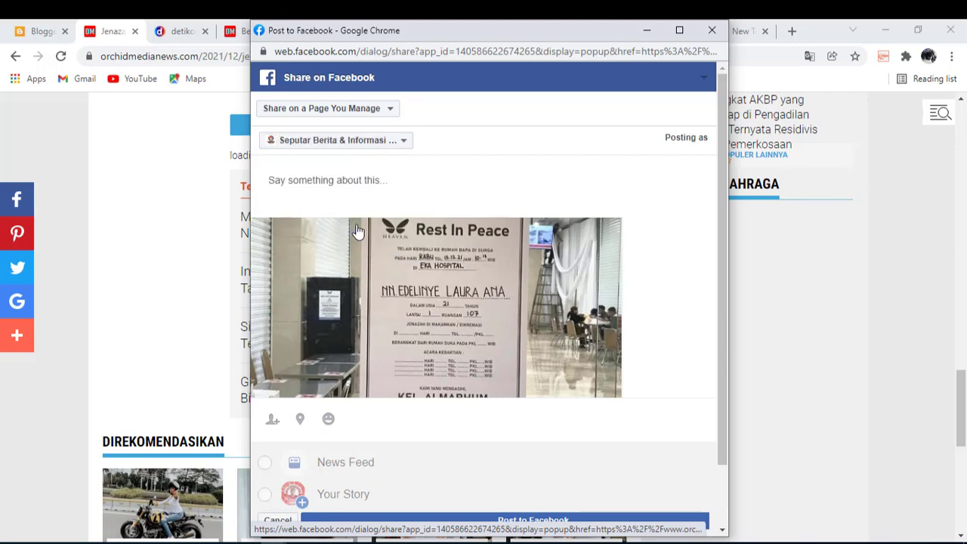
scroll(665, 245, "down", 2)
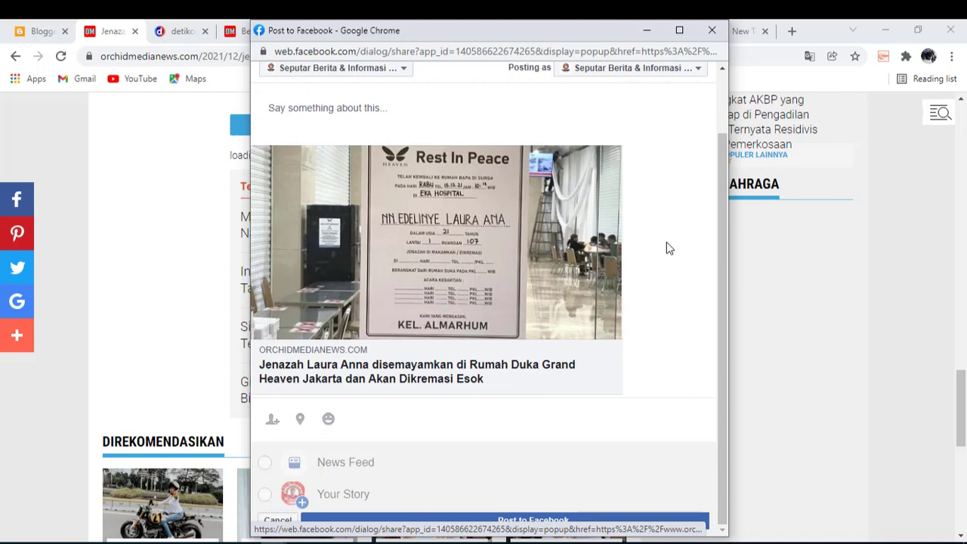
left_click(429, 521)
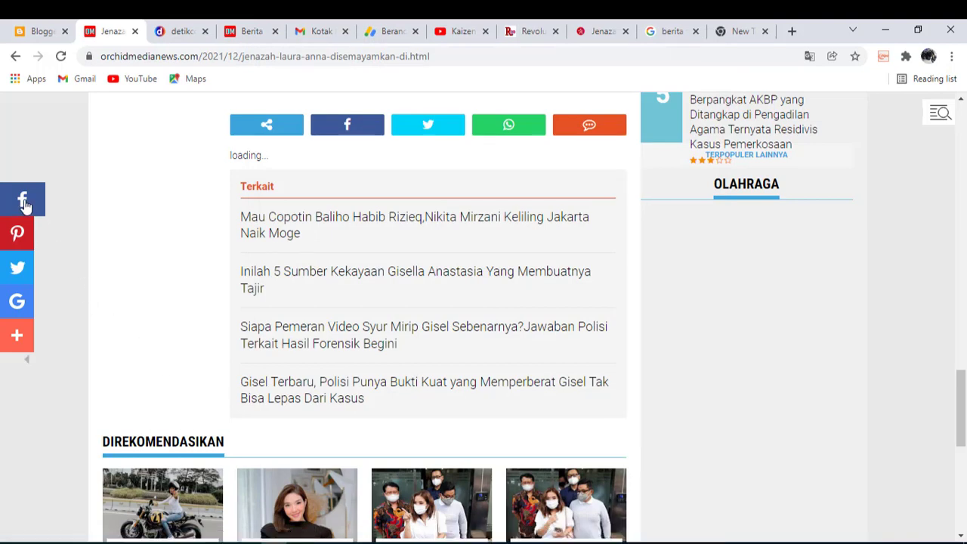
Share the article on Facebook in the public group seputar bantuan sosial, finding it with "sep", and publish the post
left_click(26, 204)
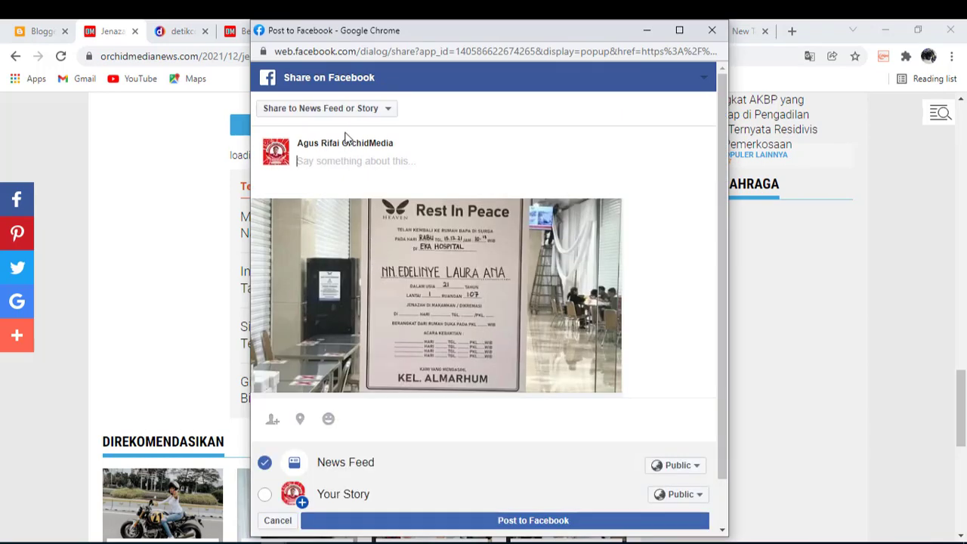
left_click(347, 112)
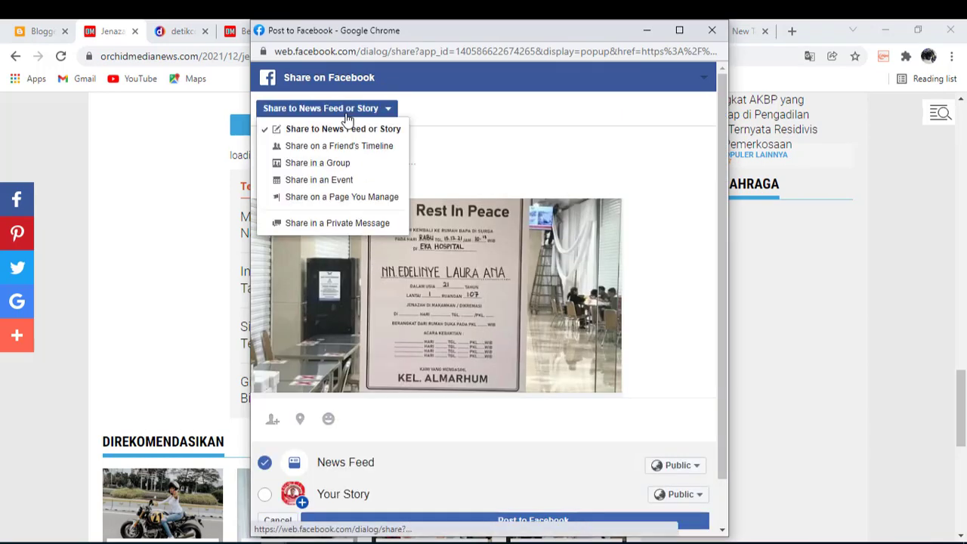
left_click(357, 164)
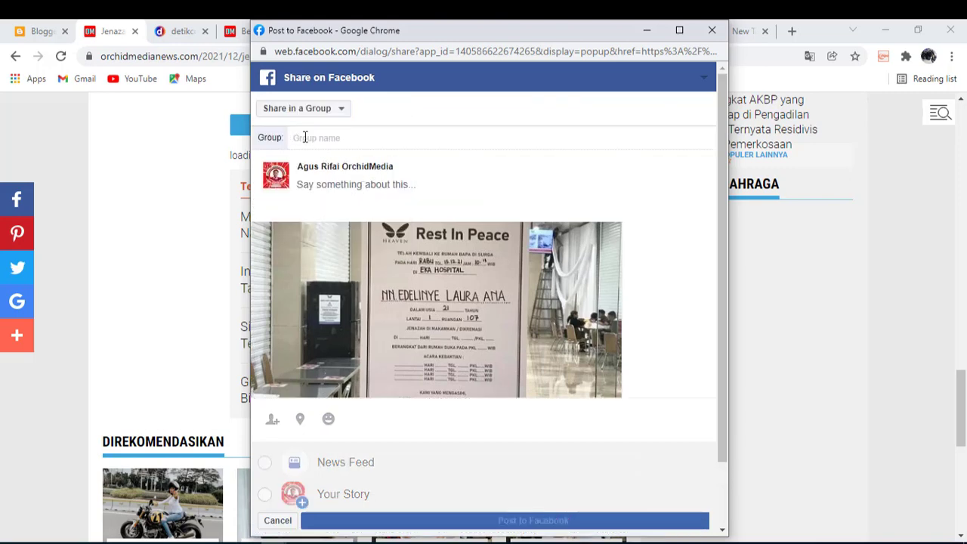
left_click(306, 137)
type("sep")
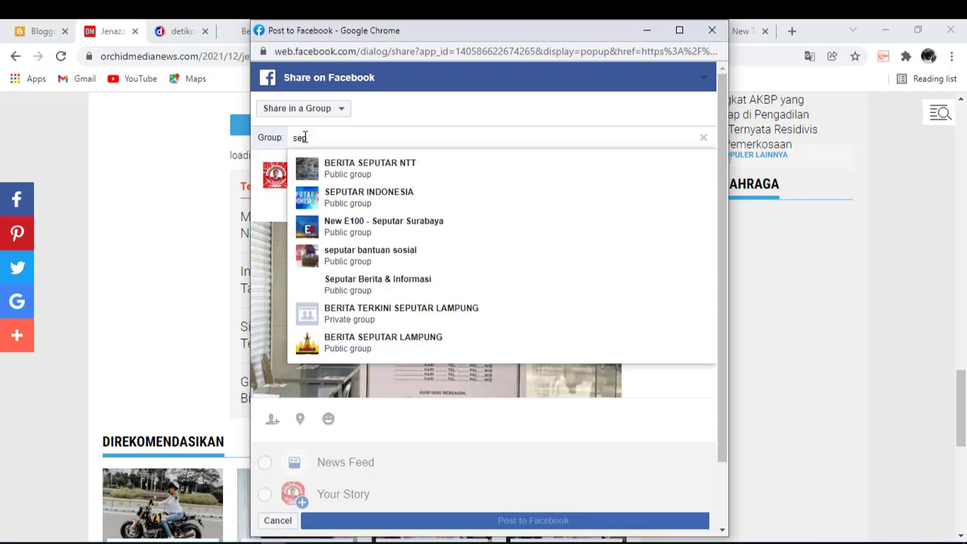
left_click(443, 265)
scroll(634, 247, "down", 1)
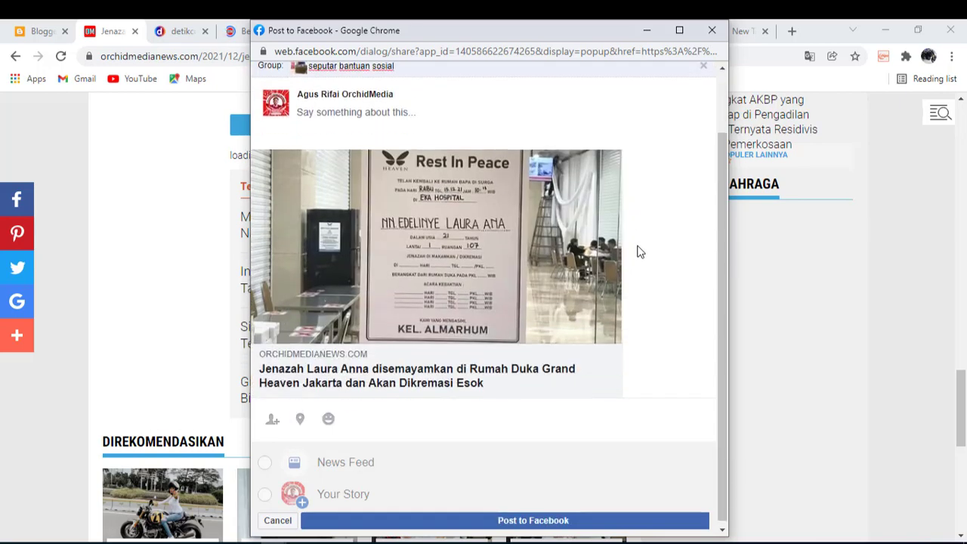
left_click(443, 522)
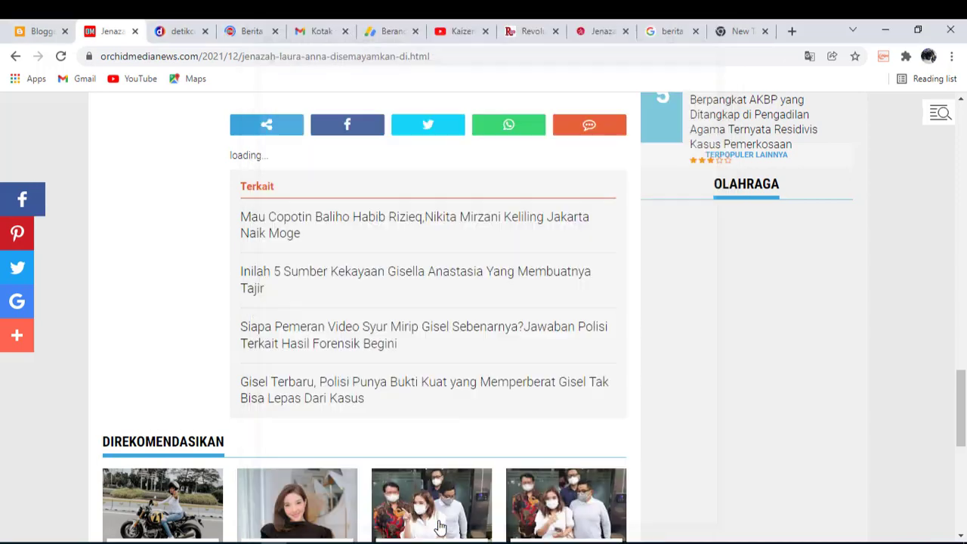
Share the article on Facebook in the public group SEPUTAR INDONESIA, finding it with "sep", and publish the post
left_click(28, 205)
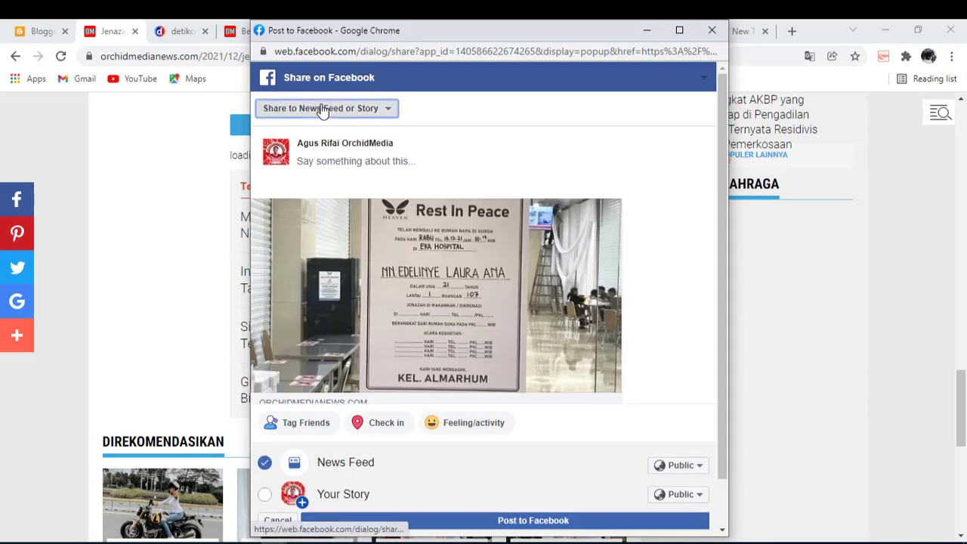
left_click(323, 108)
left_click(318, 163)
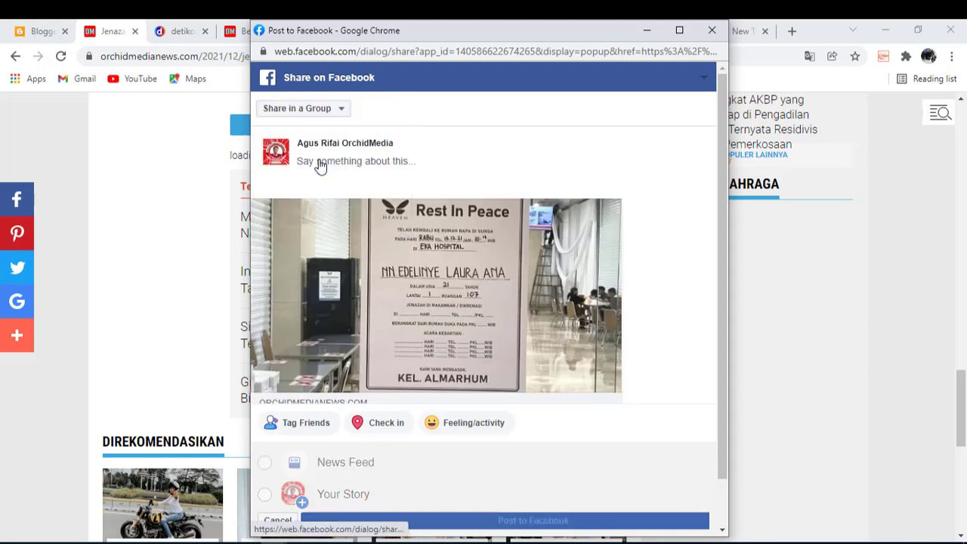
left_click(318, 136)
type("s")
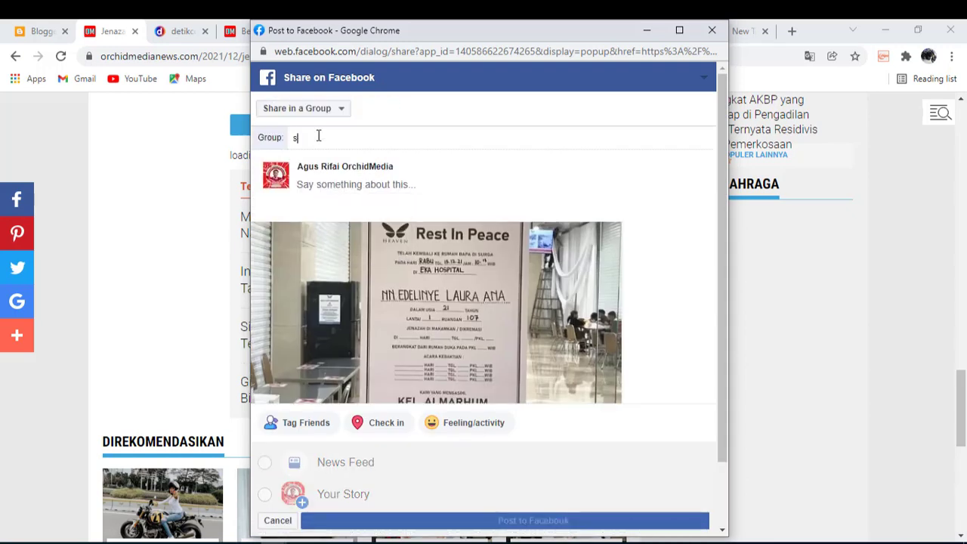
type("ep")
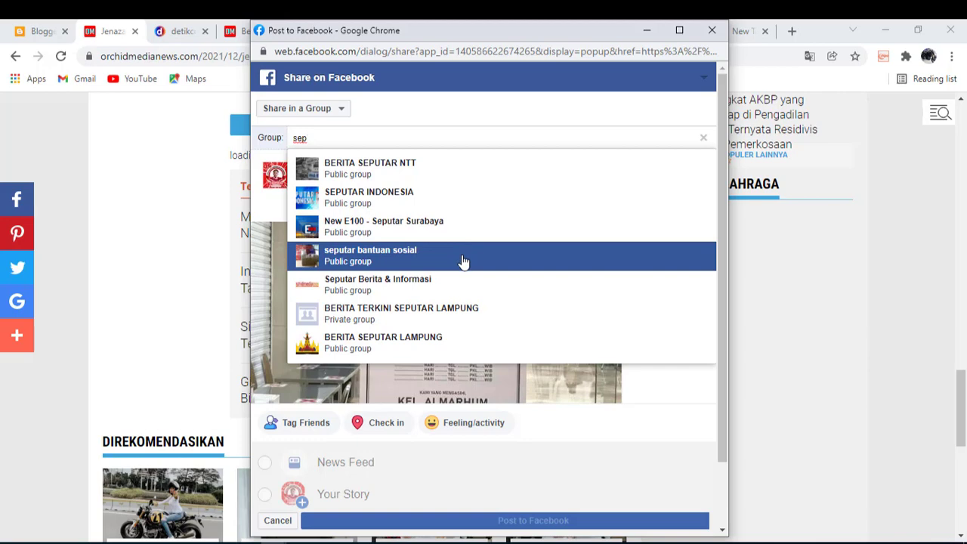
left_click(444, 201)
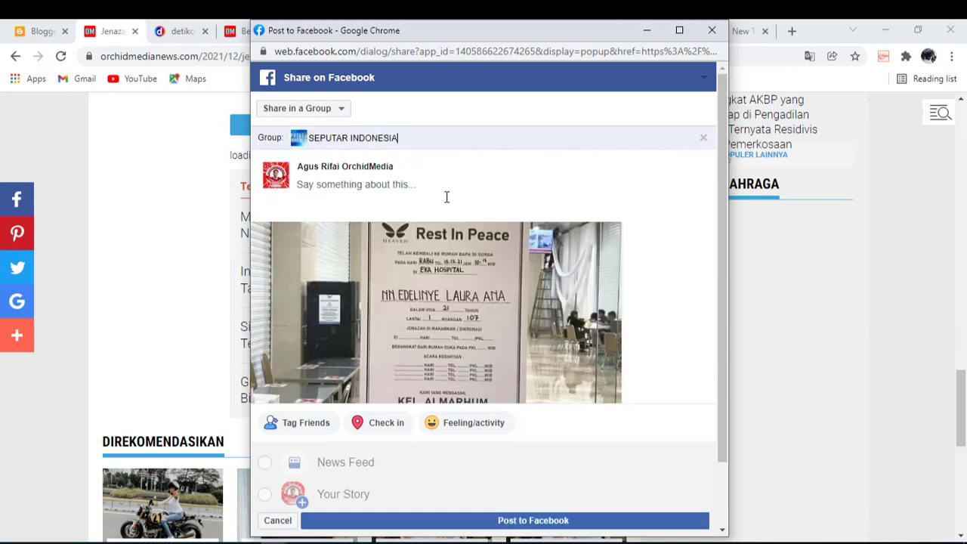
scroll(639, 246, "down", 1)
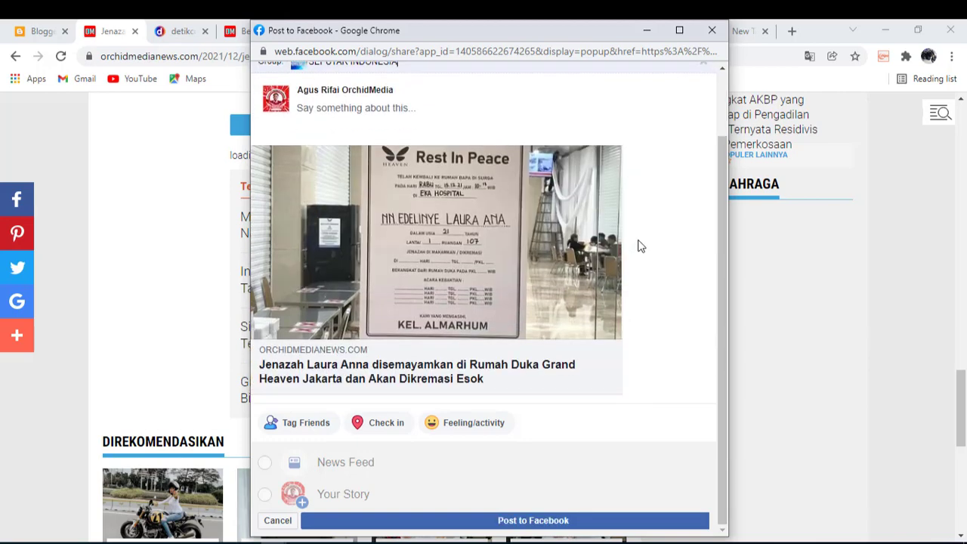
left_click(435, 522)
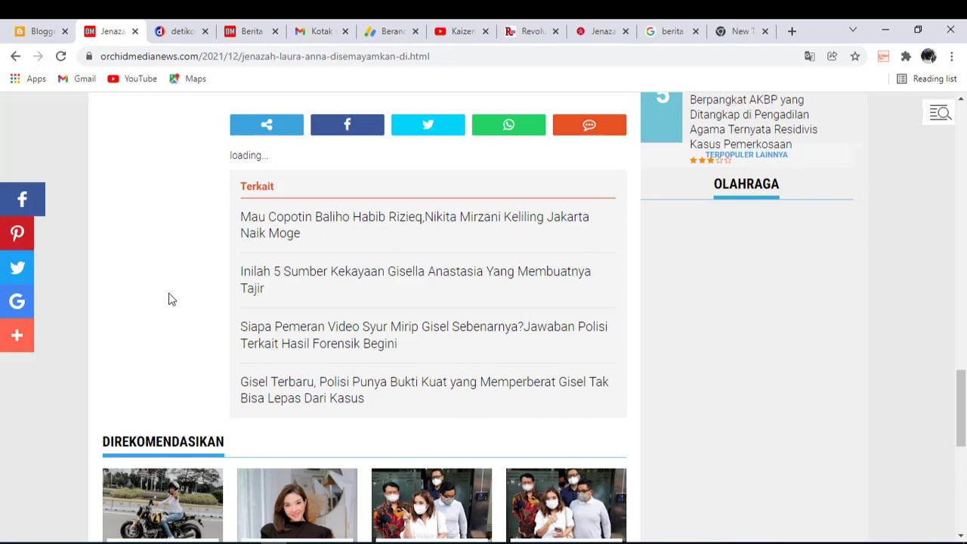
Review the published article from its photo and body text down to the source link, disclaimer and share counts
scroll(169, 298, "up", 3)
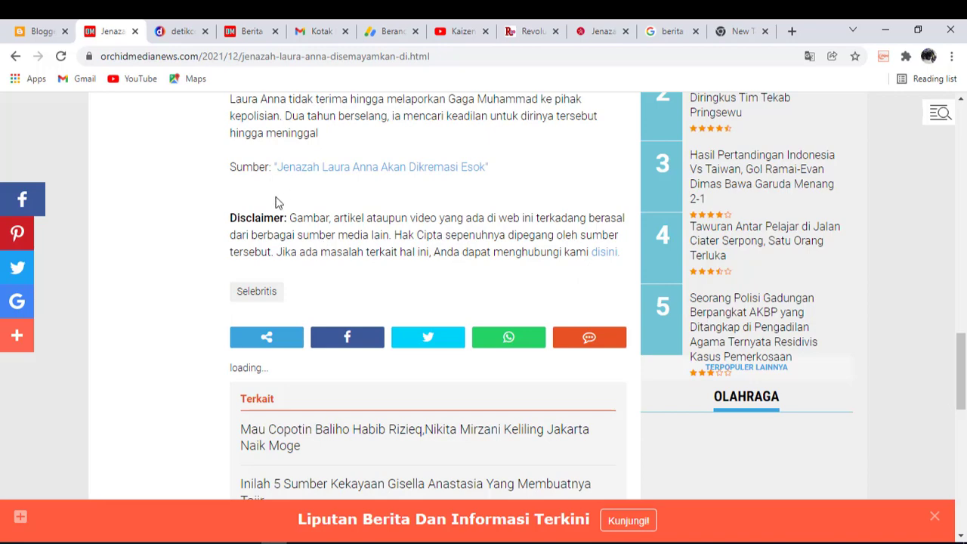
scroll(231, 200, "up", 2)
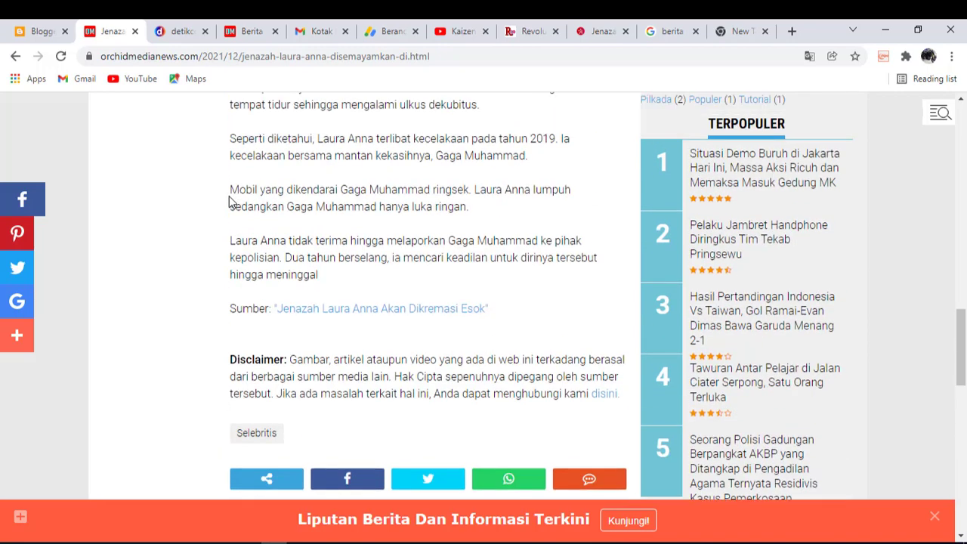
scroll(231, 203, "up", 4)
scroll(235, 198, "up", 1)
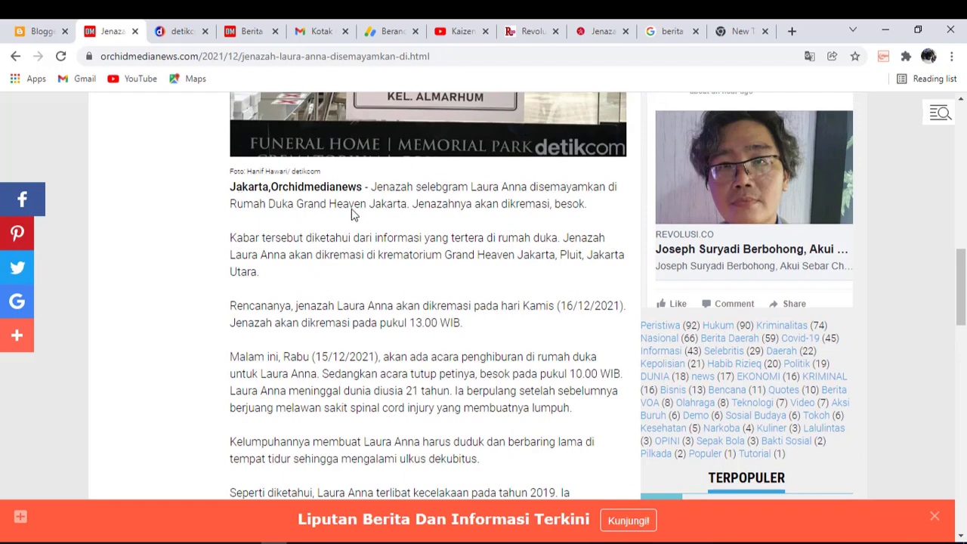
scroll(351, 208, "down", 2)
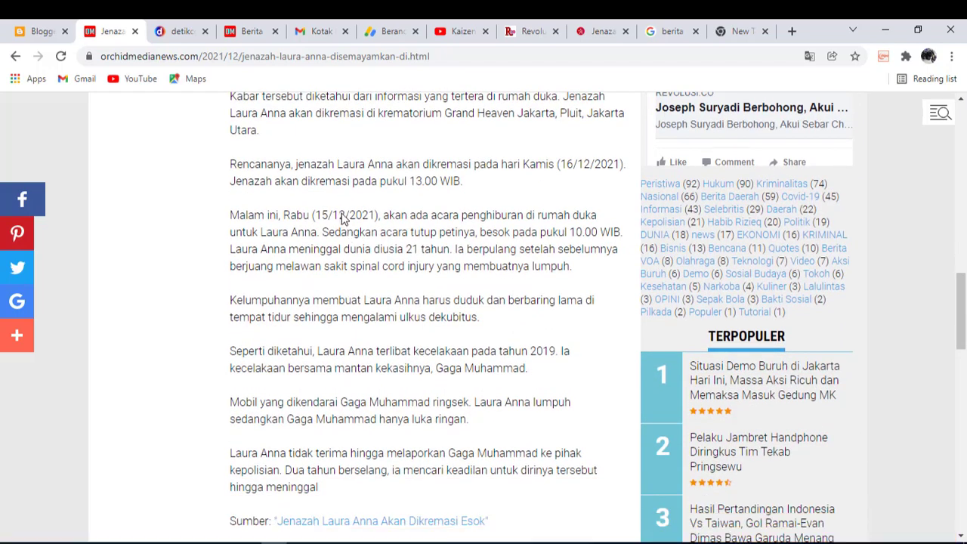
scroll(344, 215, "down", 5)
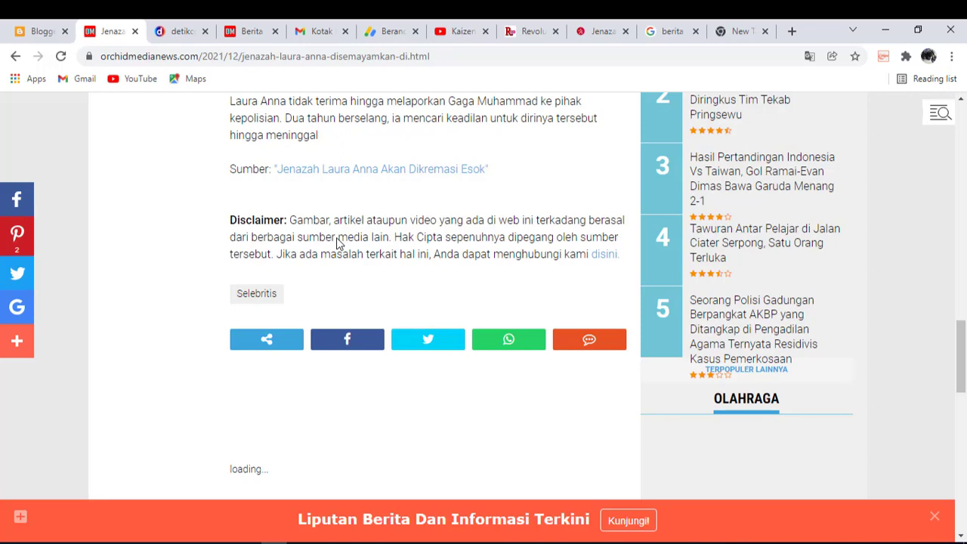
scroll(355, 238, "up", 4)
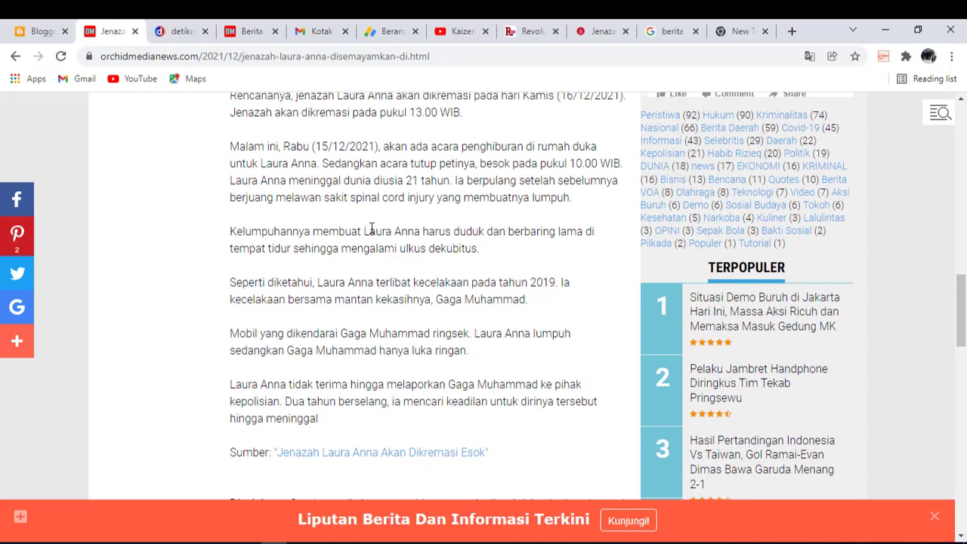
scroll(372, 229, "up", 4)
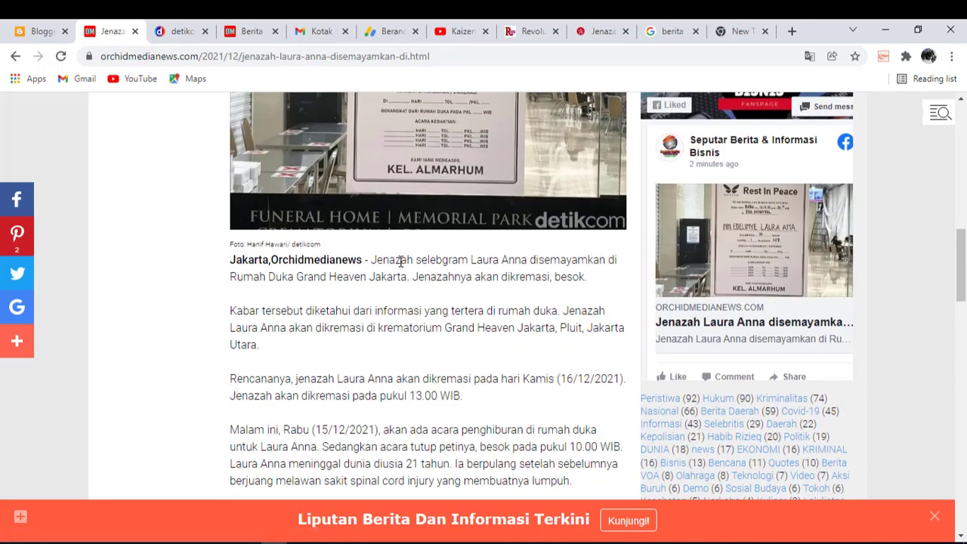
scroll(400, 261, "down", 1)
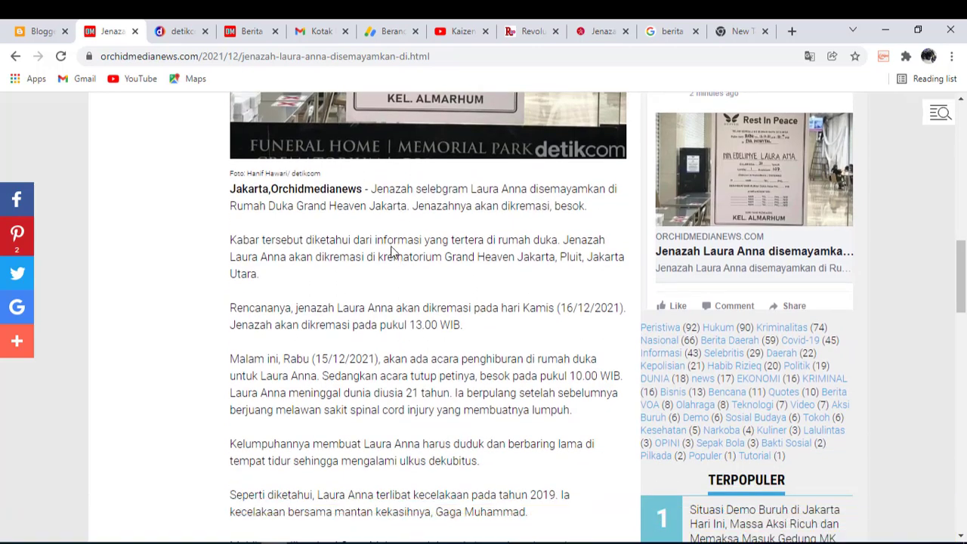
scroll(391, 252, "down", 2)
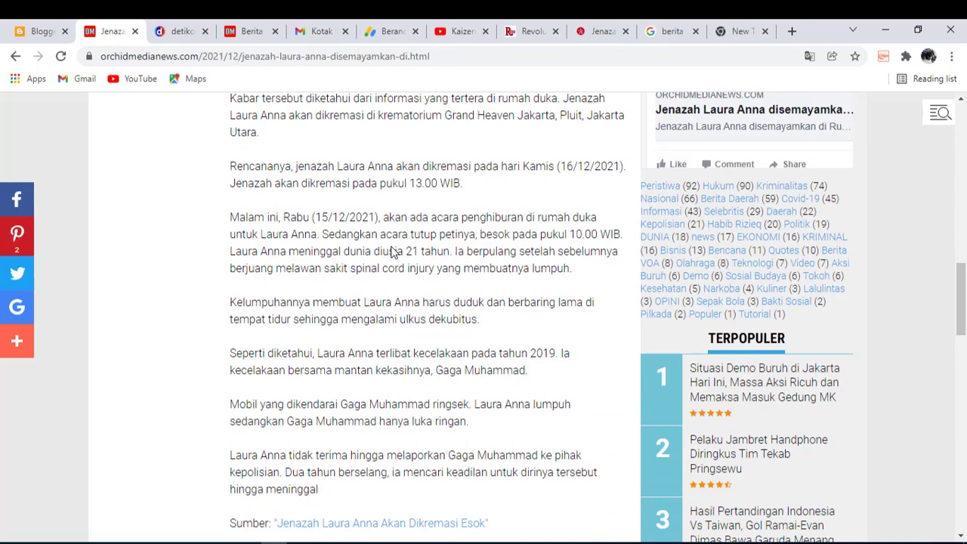
scroll(392, 249, "down", 1)
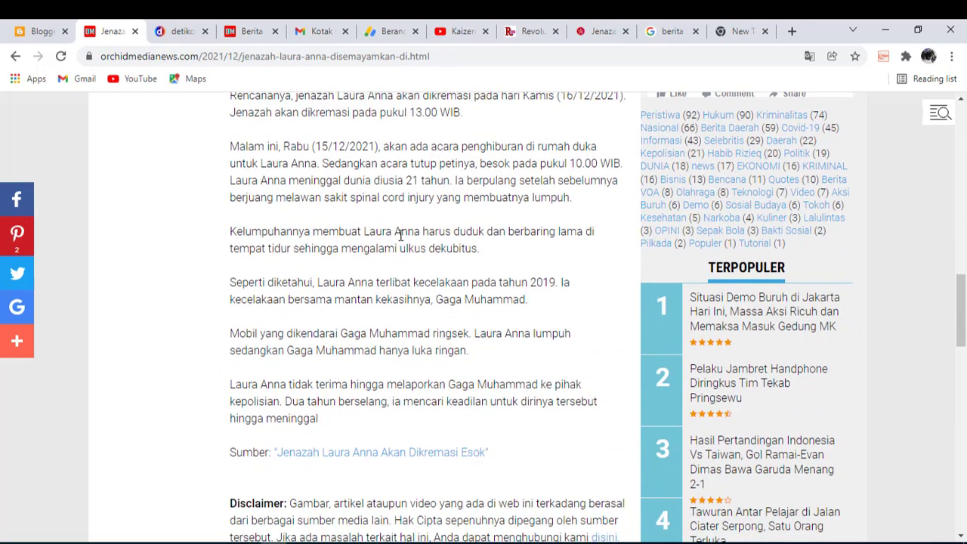
scroll(400, 236, "down", 1)
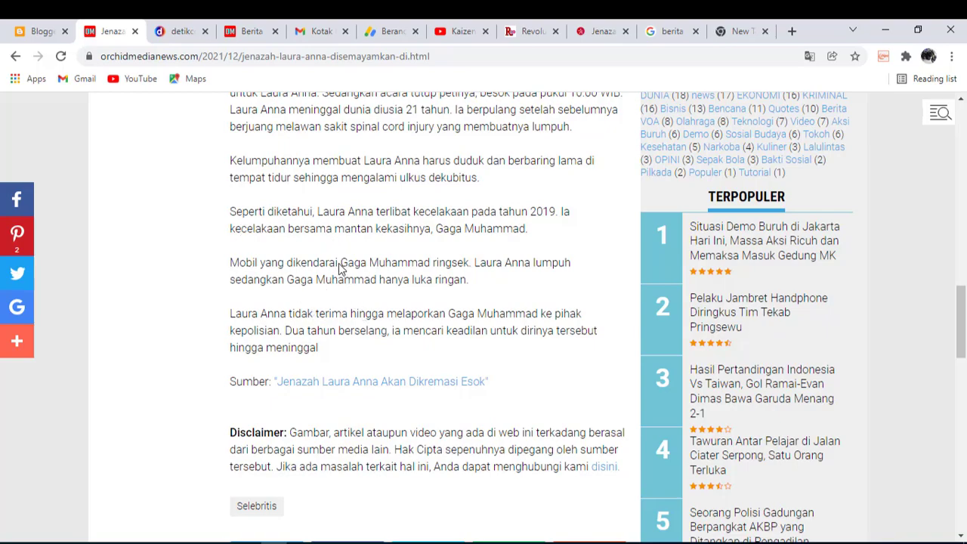
scroll(340, 268, "up", 5)
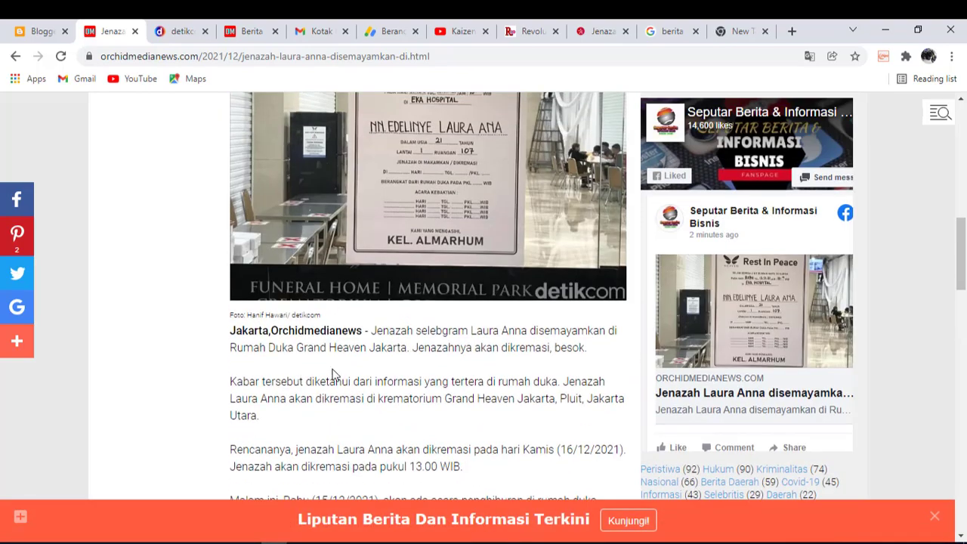
scroll(329, 368, "up", 4)
scroll(318, 358, "down", 1)
scroll(317, 364, "down", 4)
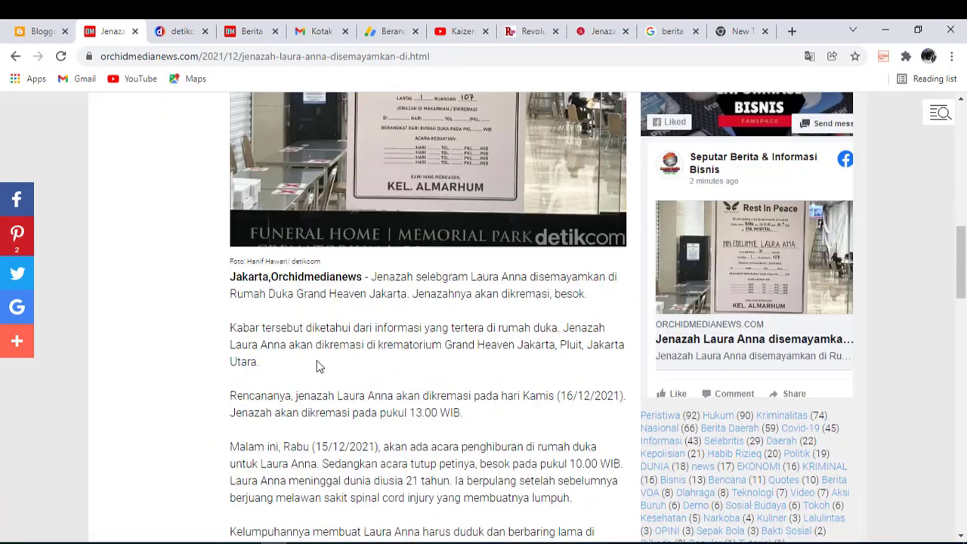
scroll(328, 356, "down", 2)
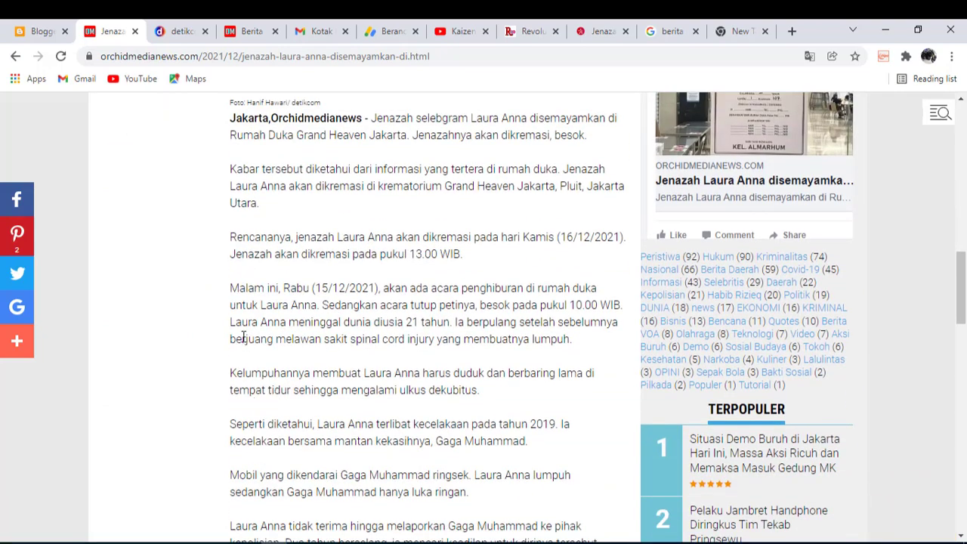
scroll(321, 327, "up", 3)
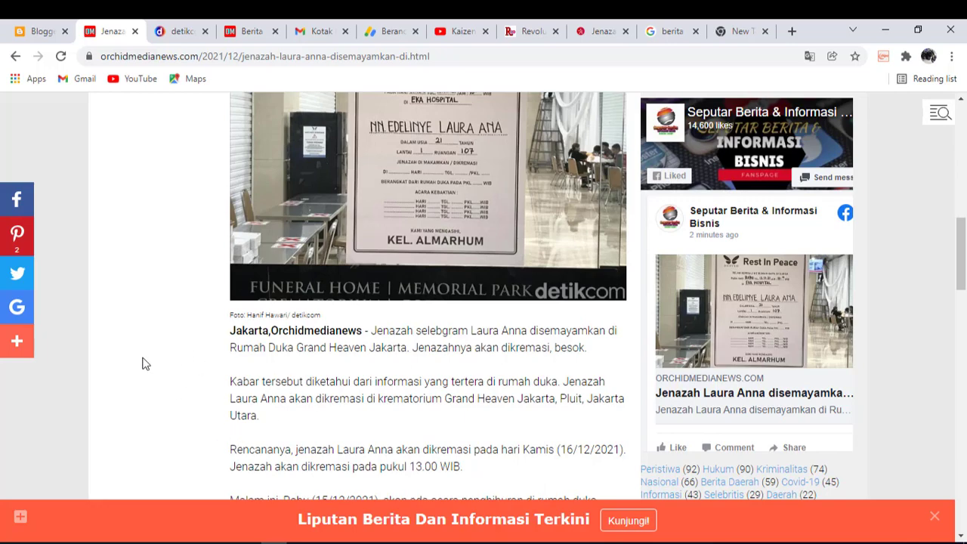
Reread the live article from its headline, author line and photo through the body text to the source link and disclaimer
scroll(141, 369, "up", 10)
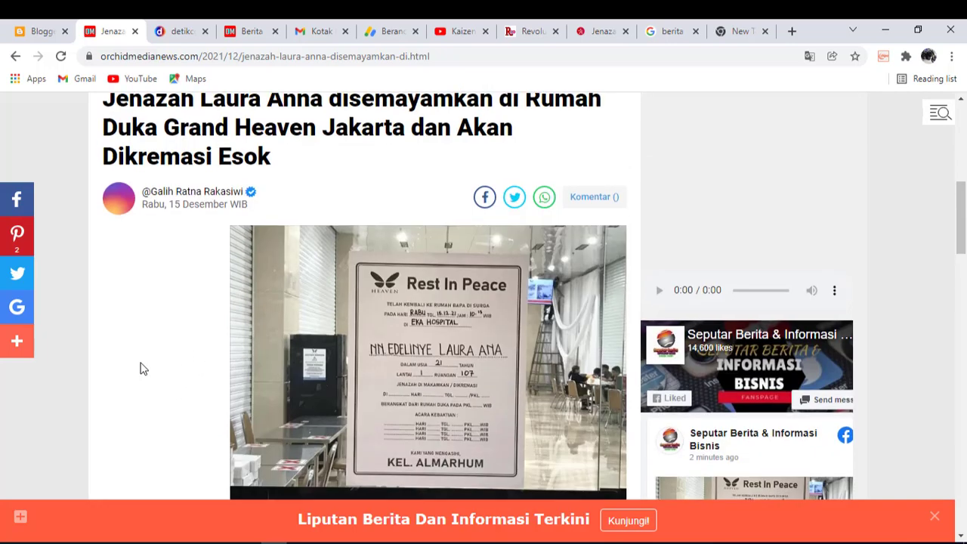
scroll(141, 369, "down", 3)
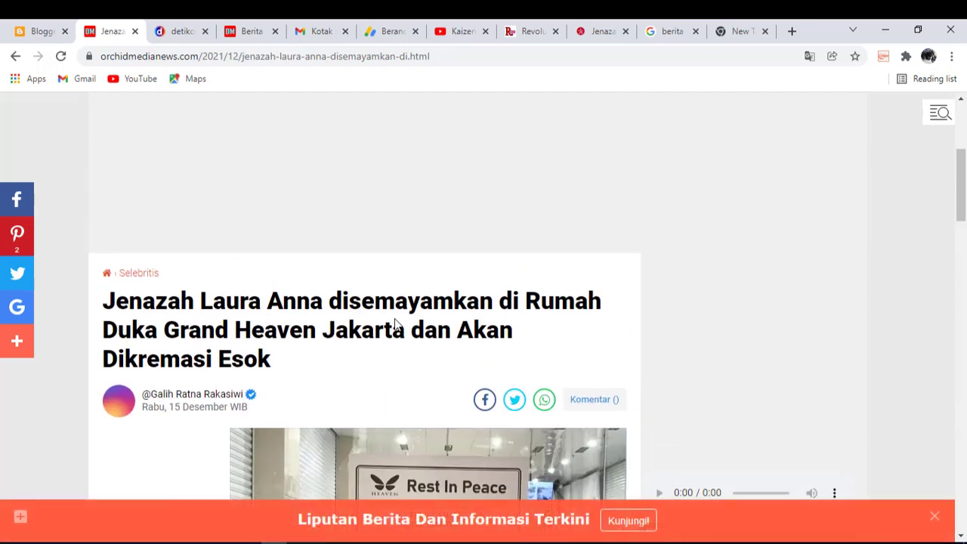
scroll(395, 321, "down", 2)
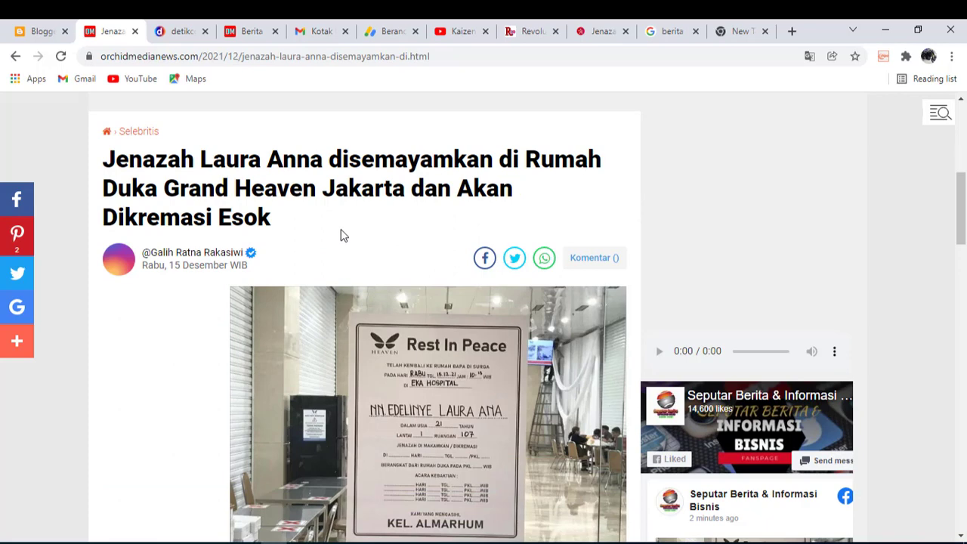
scroll(340, 235, "down", 1)
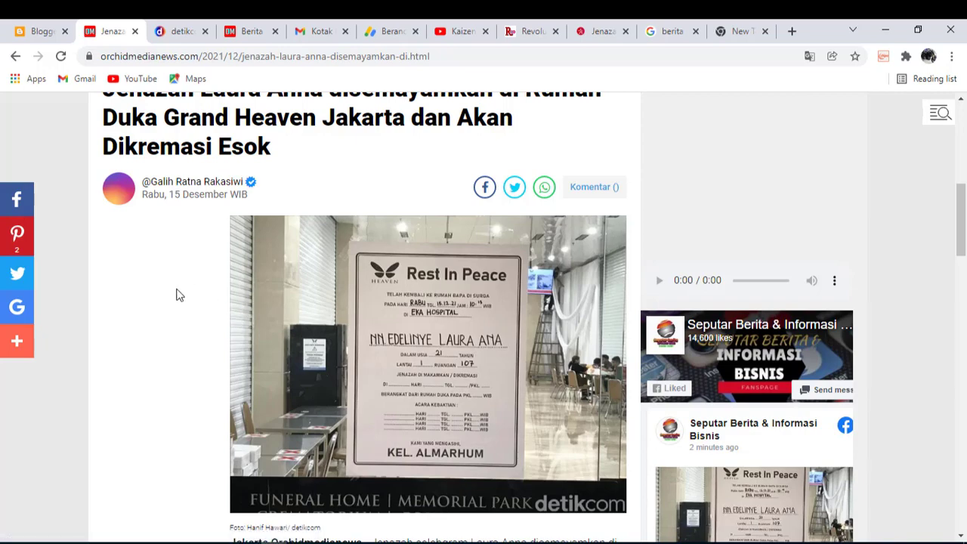
scroll(175, 302, "down", 2)
scroll(174, 305, "up", 3)
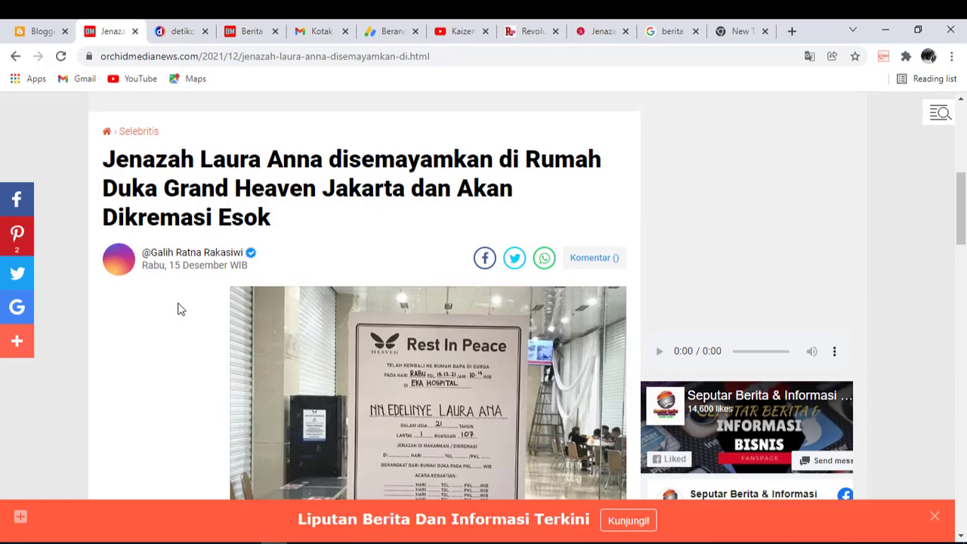
scroll(180, 309, "down", 15)
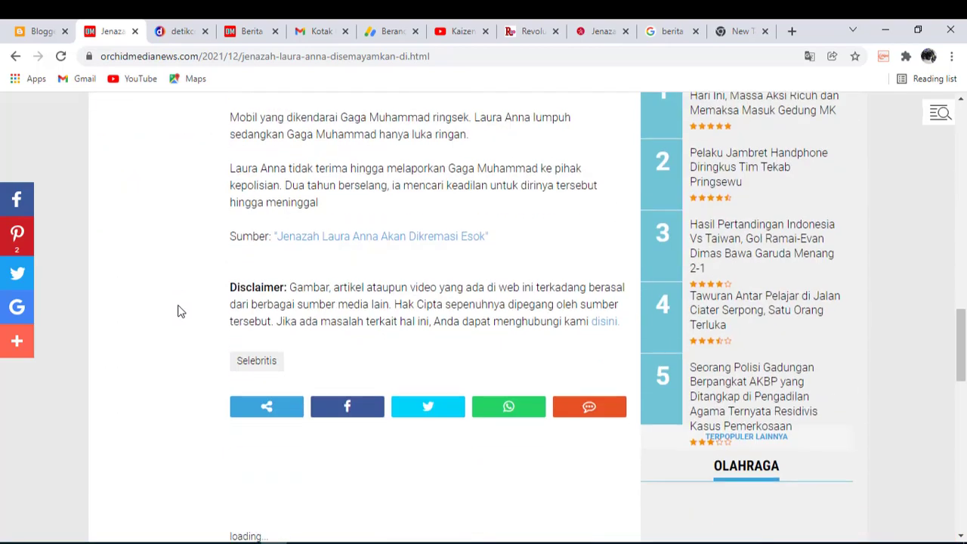
scroll(180, 309, "up", 15)
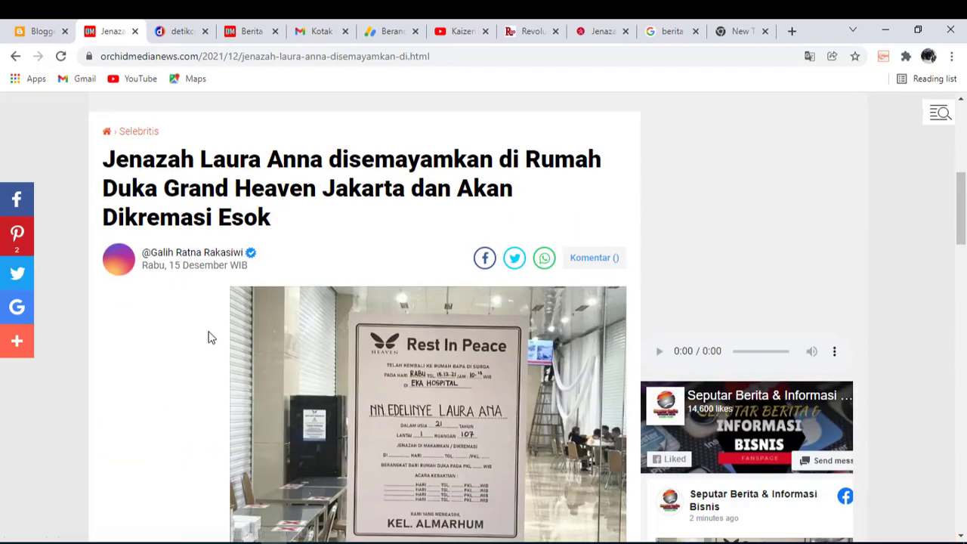
scroll(208, 340, "down", 2)
scroll(189, 361, "down", 3)
scroll(179, 368, "down", 2)
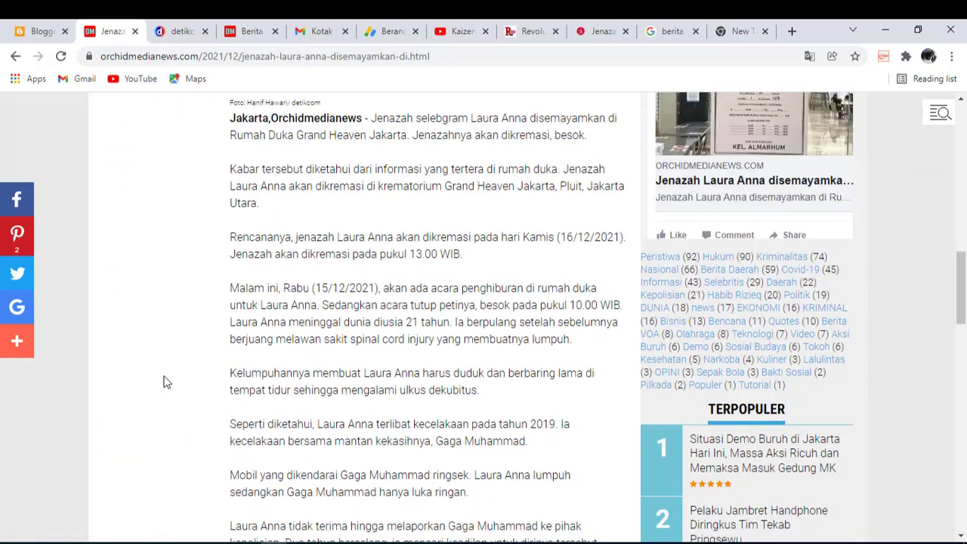
Open the blog's Statistik page in Blogger and examine the view totals and the latest post's chart for the last 7 days
left_click(31, 34)
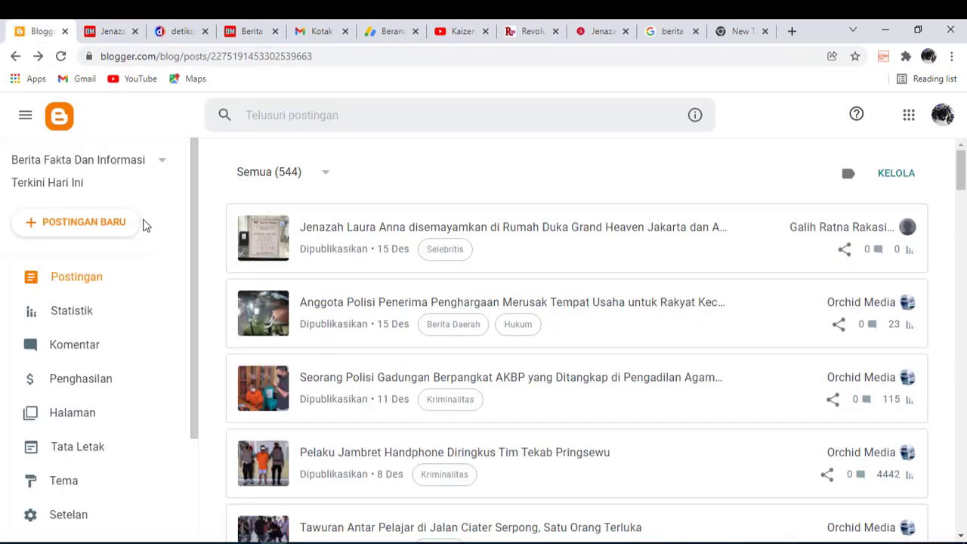
left_click(90, 328)
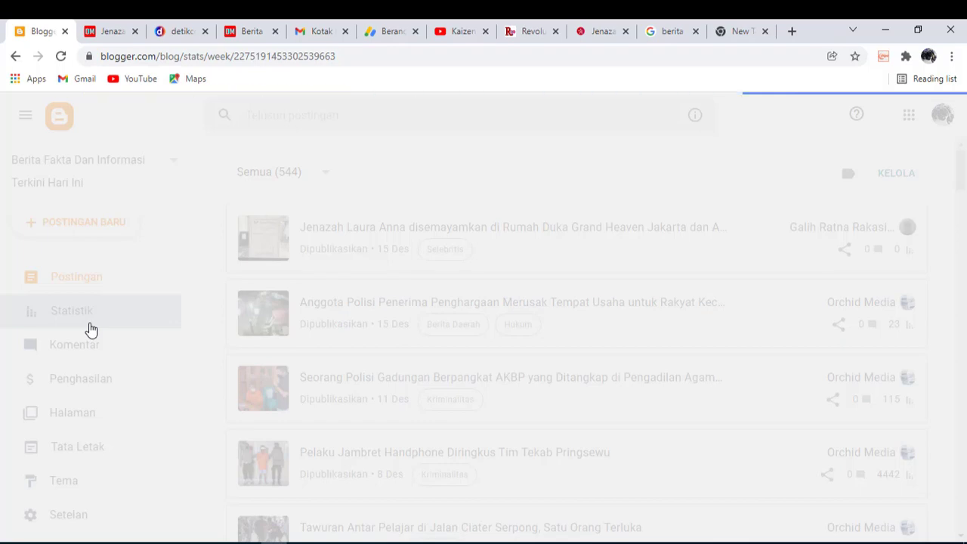
scroll(423, 339, "down", 1)
scroll(415, 332, "down", 1)
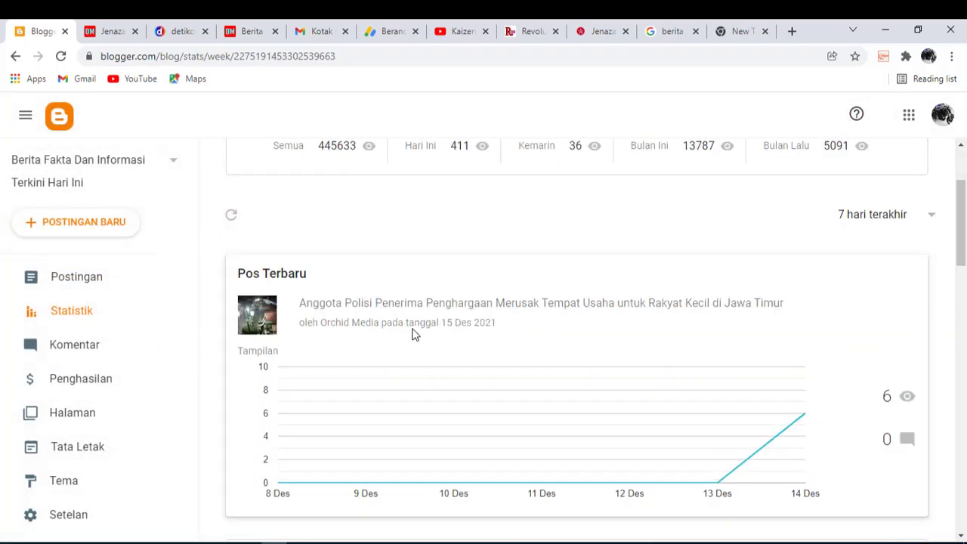
scroll(355, 318, "down", 2)
scroll(352, 314, "up", 2)
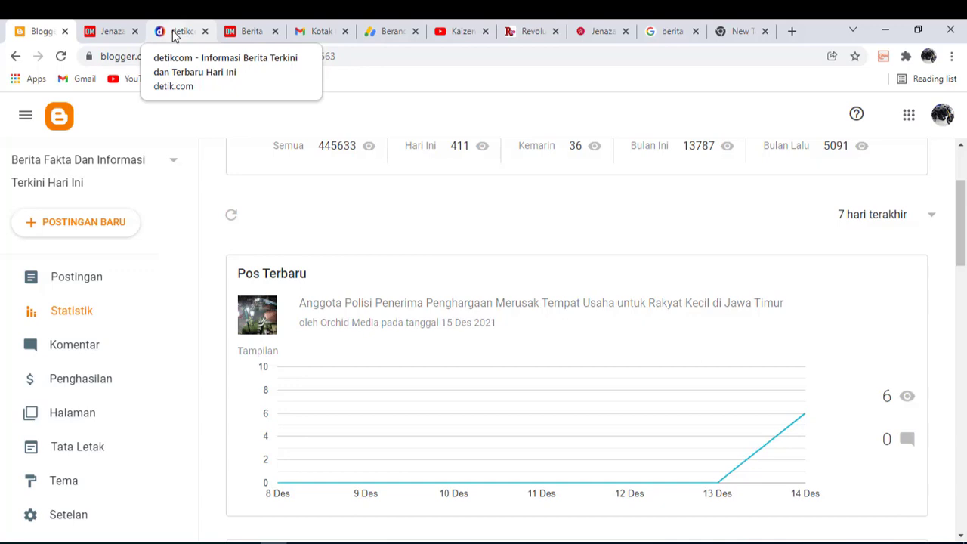
Glance over the detik.com source homepage and close it
left_click(174, 37)
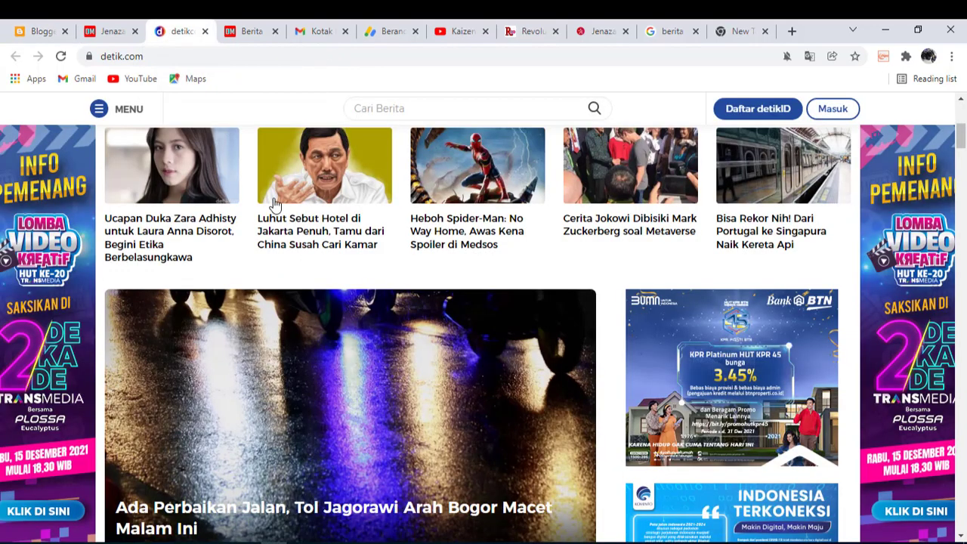
scroll(355, 257, "down", 3)
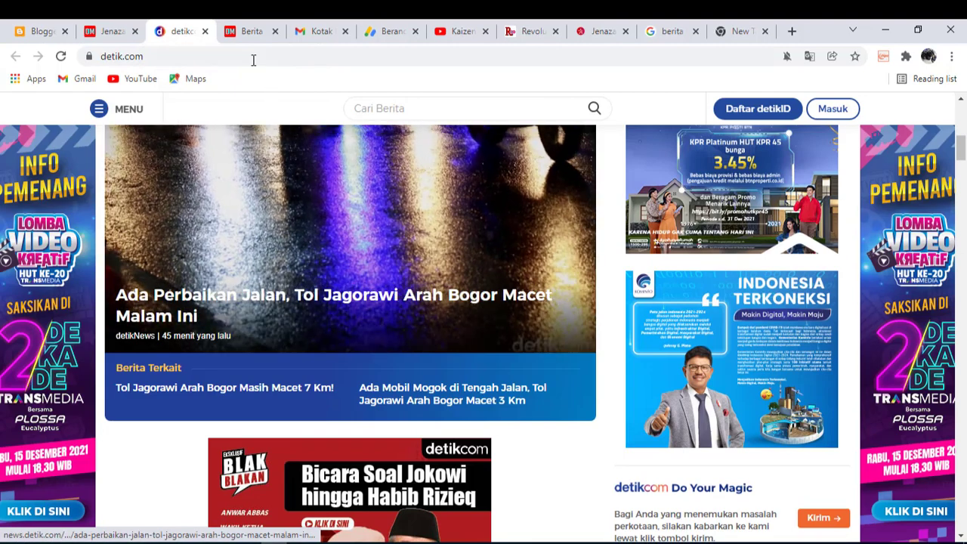
left_click(205, 31)
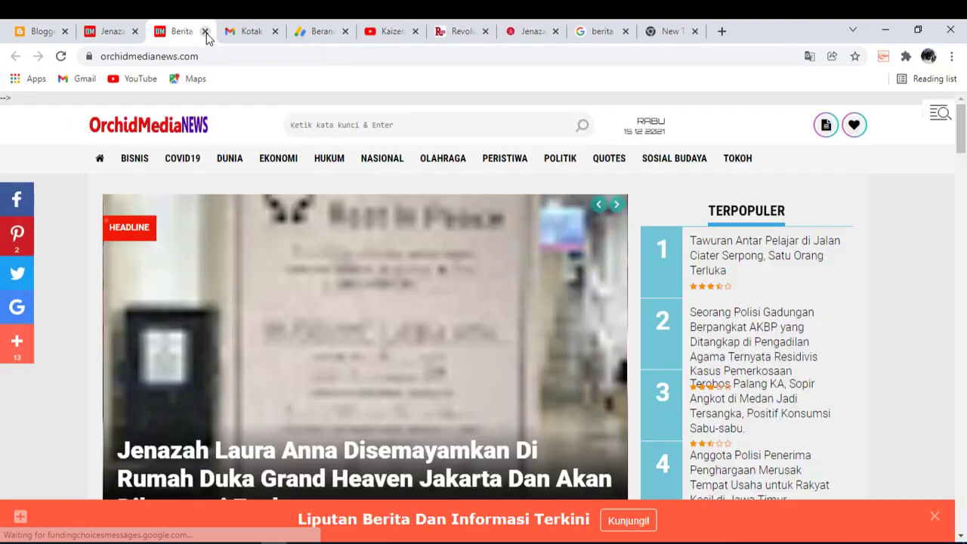
Review the OrchidMediaNEWS homepage from the headline slot down through the Sorotan and Berita Terkini sections
scroll(902, 277, "down", 4)
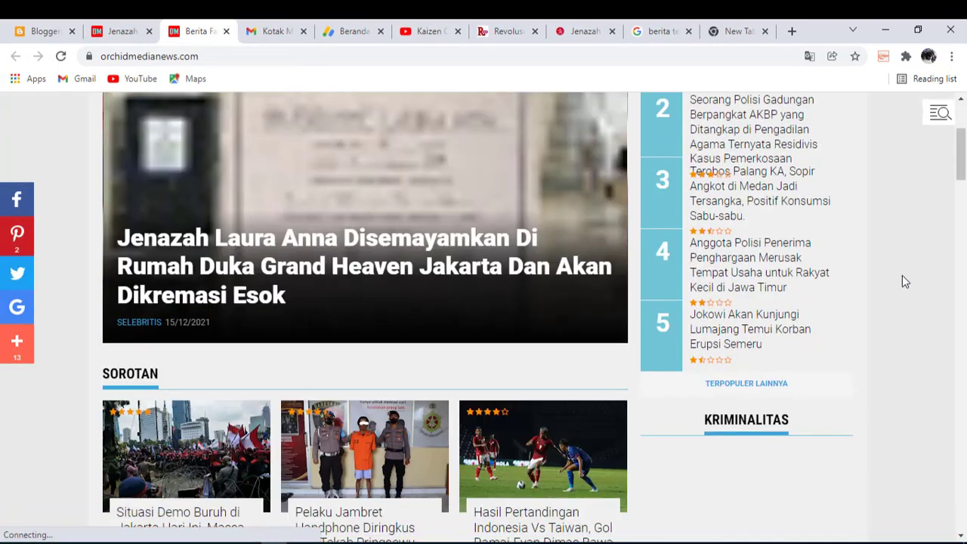
scroll(902, 276, "down", 3)
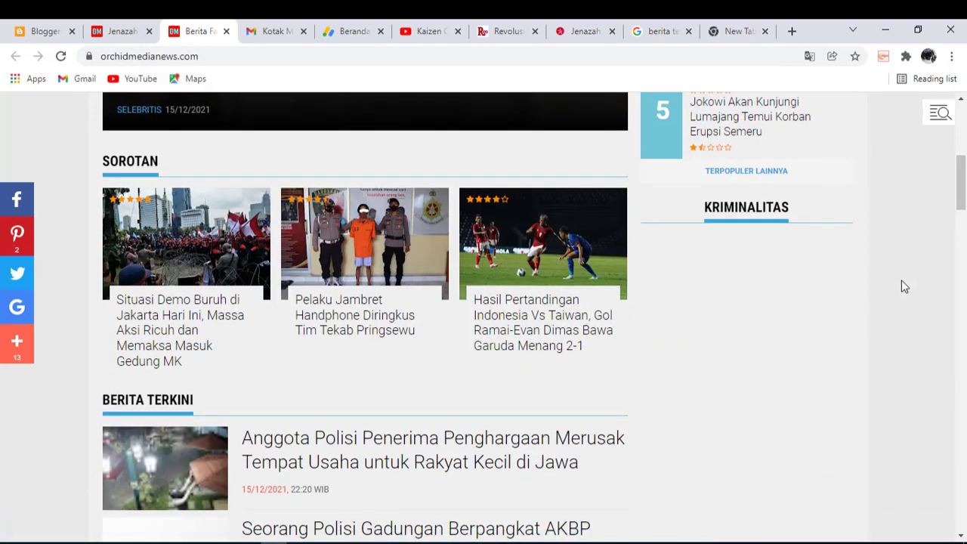
scroll(899, 281, "down", 3)
scroll(899, 281, "up", 6)
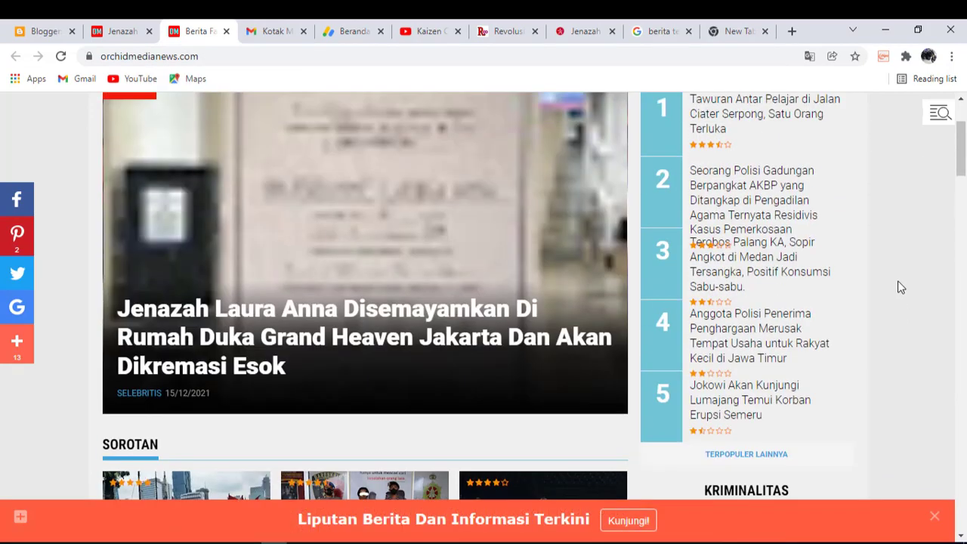
scroll(897, 287, "up", 3)
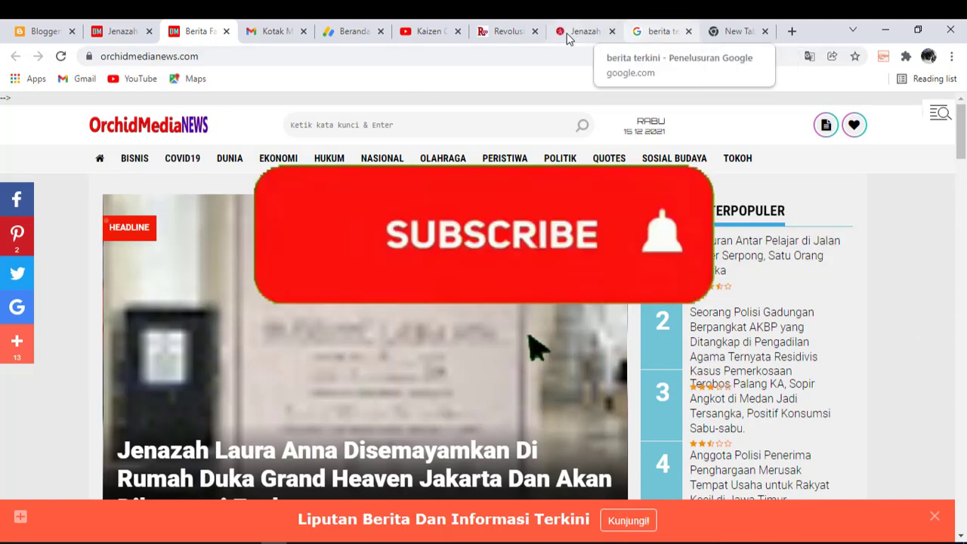
Check the performance and site cards on the AdSense home dashboard and return to the OrchidMediaNEWS homepage headline
left_click(346, 36)
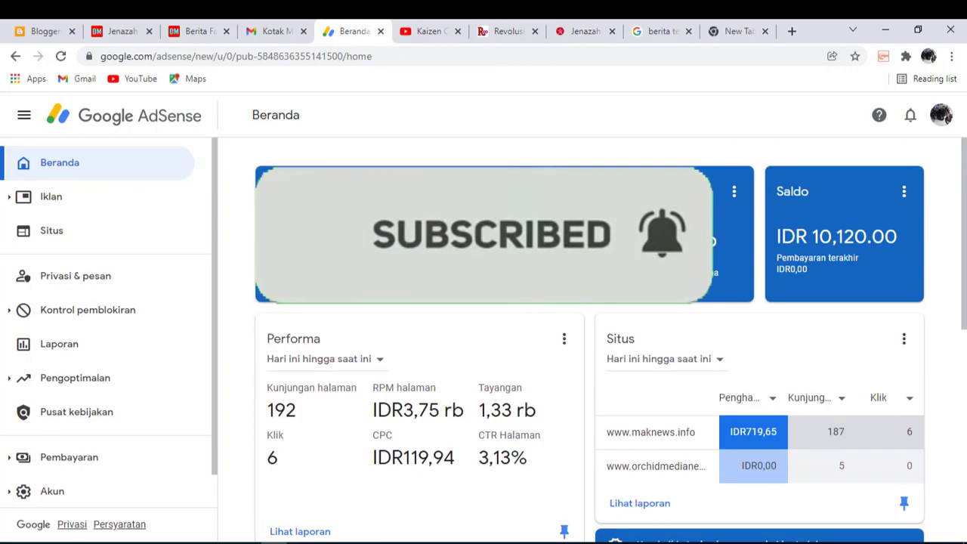
scroll(397, 115, "down", 3)
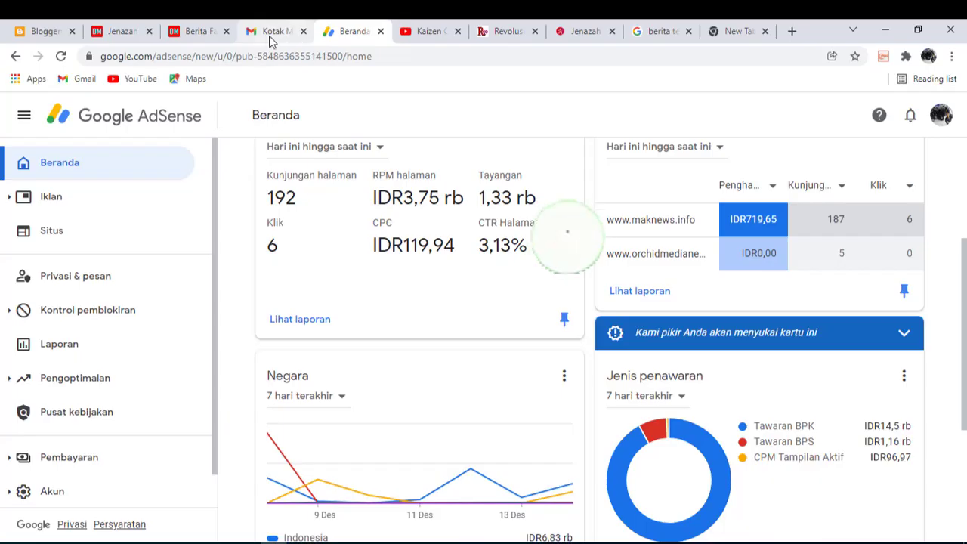
left_click(267, 37)
left_click(199, 36)
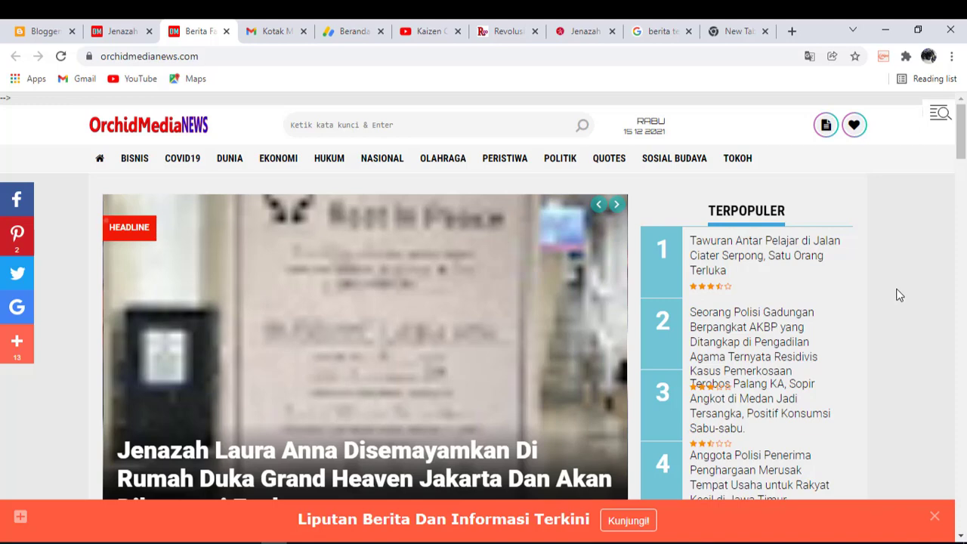
scroll(899, 296, "down", 1)
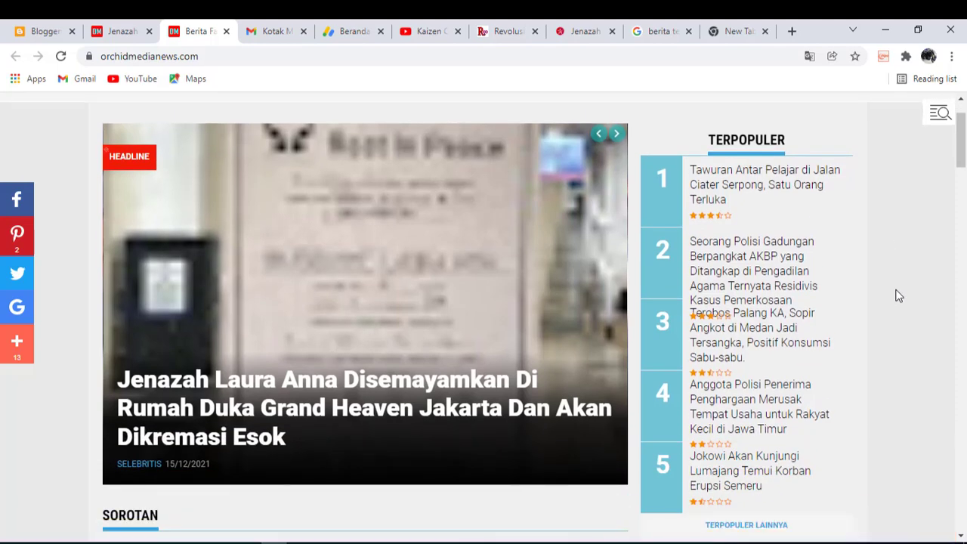